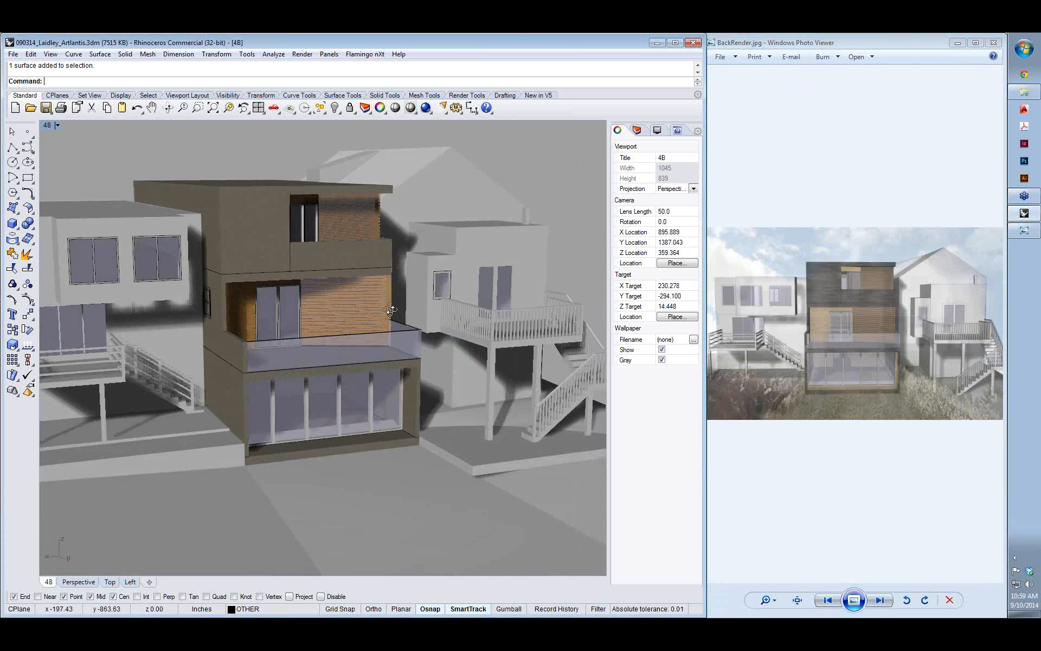
Step: Orbit around the house to its back, then pan to frame the rear facade and decks straight on
right_click_drag(391, 311, 370, 316)
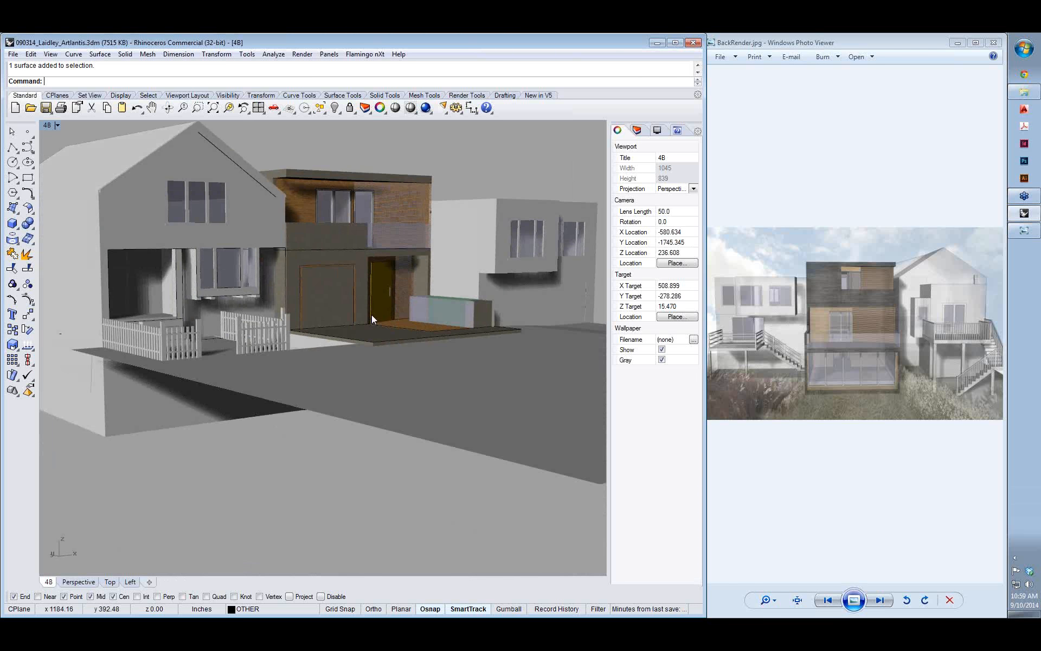
right_click_drag(302, 275, 399, 317)
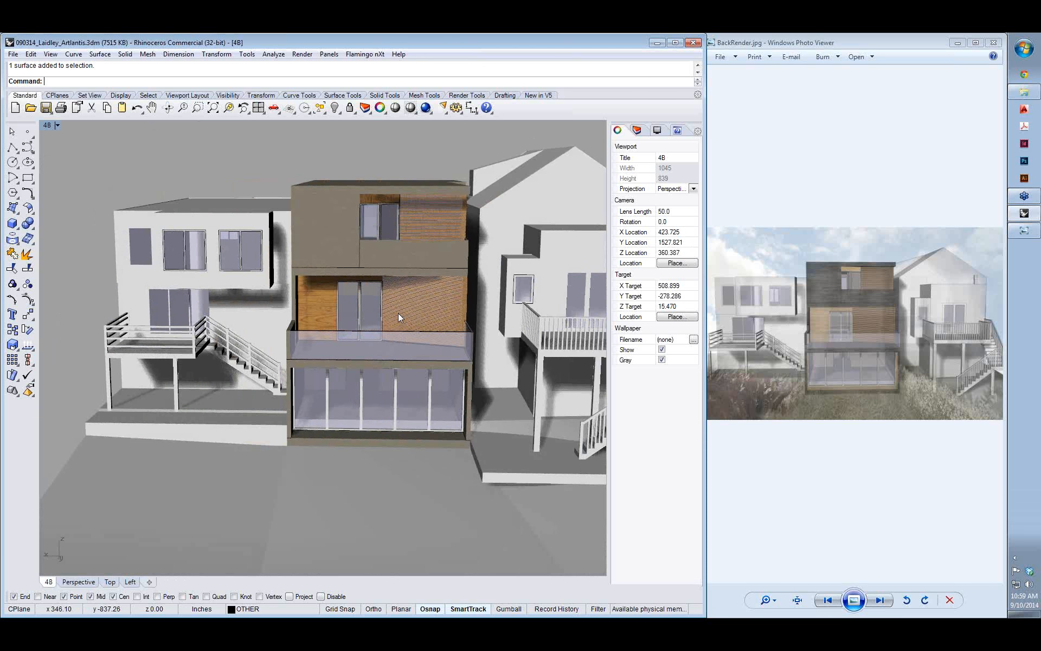
right_click_drag(399, 314, 458, 378)
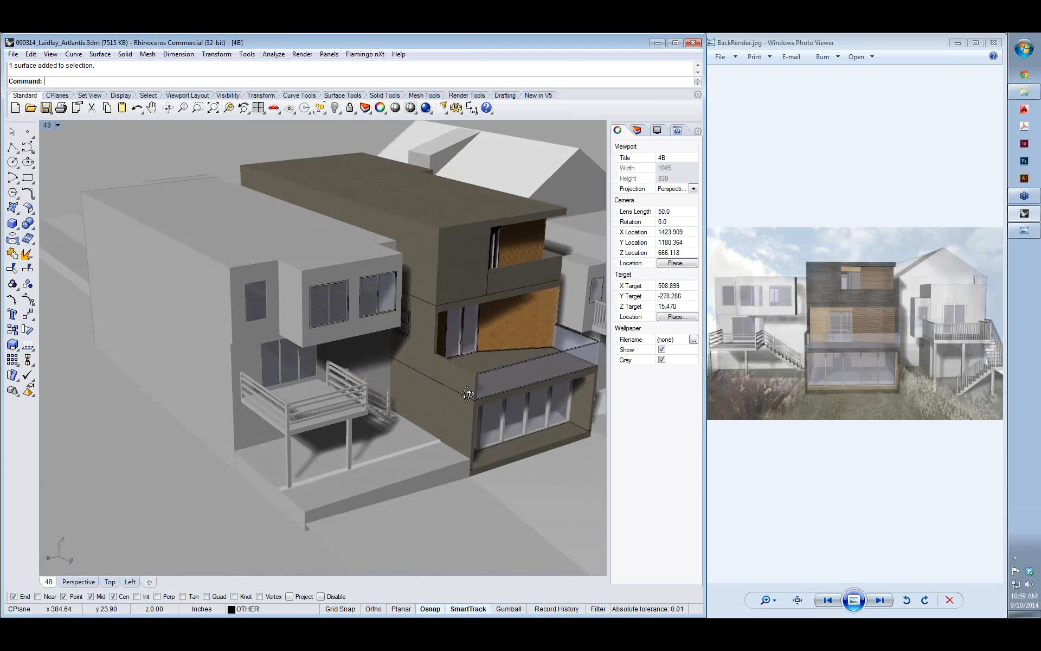
right_click_drag(474, 395, 458, 388)
right_click_drag(295, 452, 256, 450)
right_click_drag(377, 388, 362, 369, "shift")
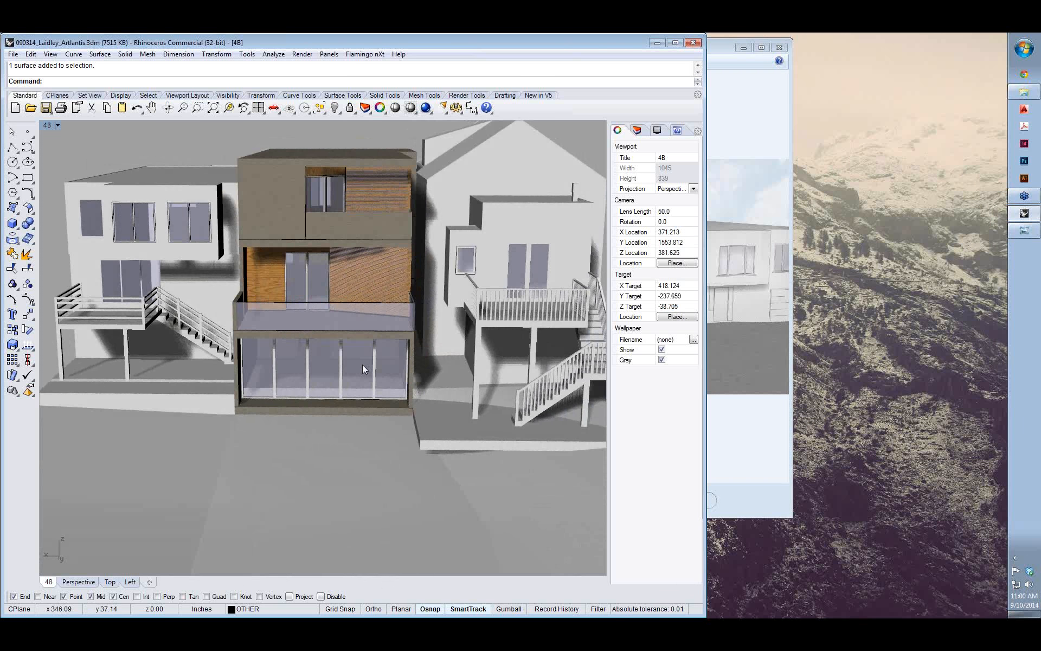
Step: Maximize Rhino and Save As 090314_Laidley_Artlantis.atl with the Artlantis 5 (*.atl) file type
left_click(675, 42)
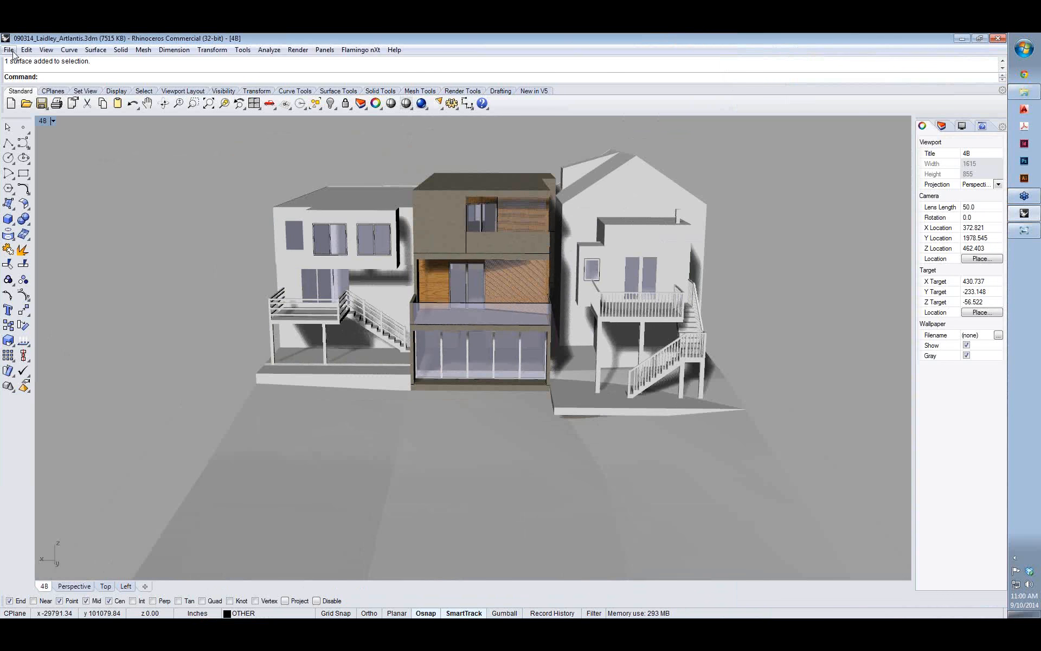
left_click(12, 52)
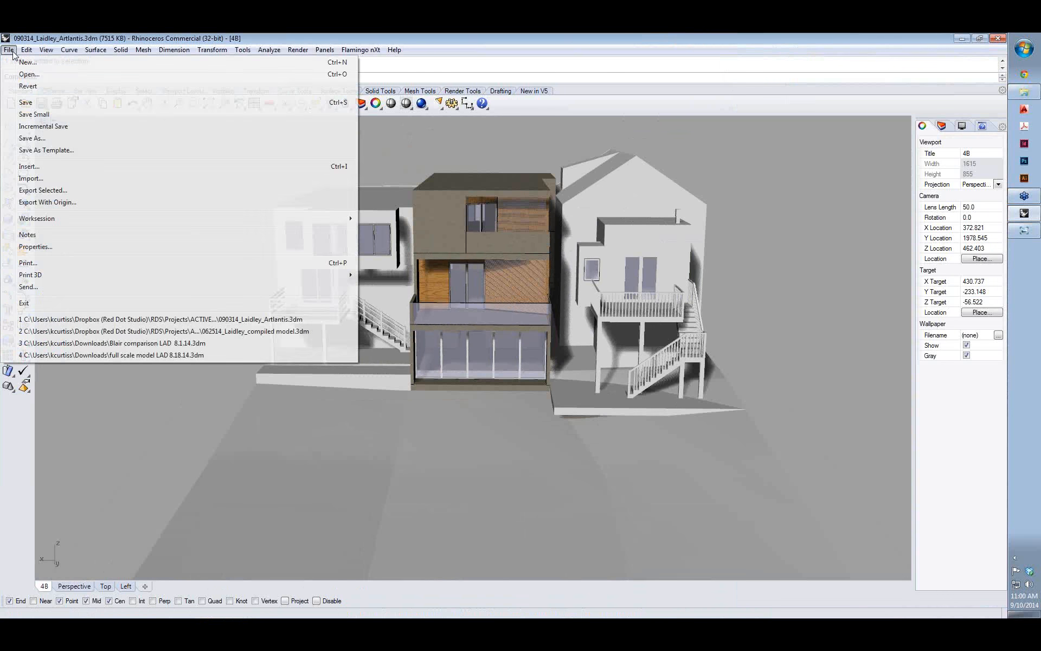
left_click(41, 139)
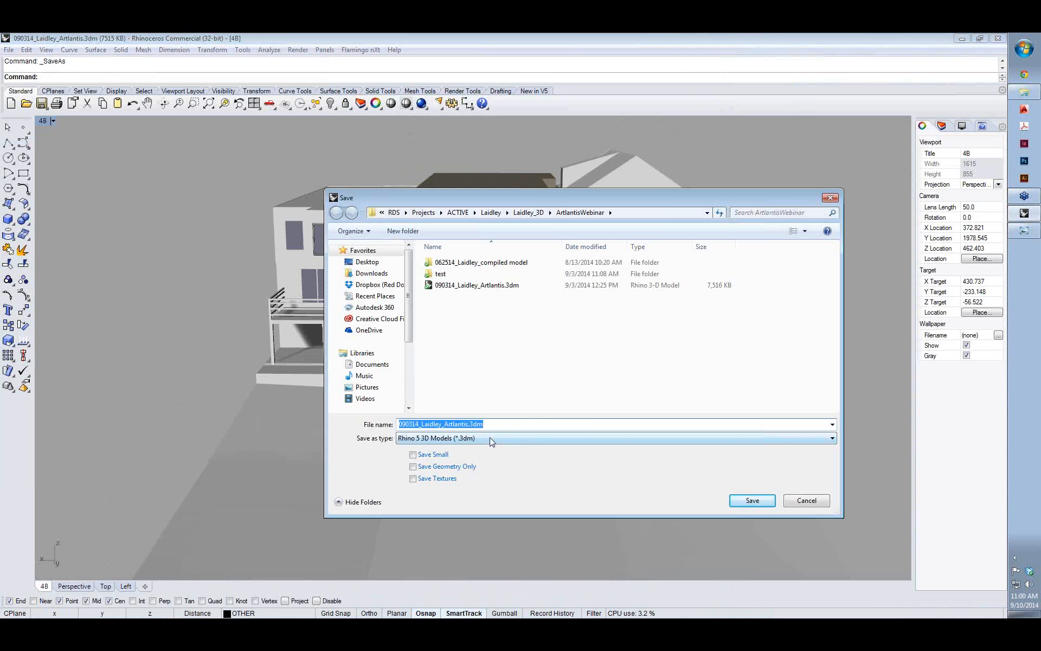
left_click(495, 444)
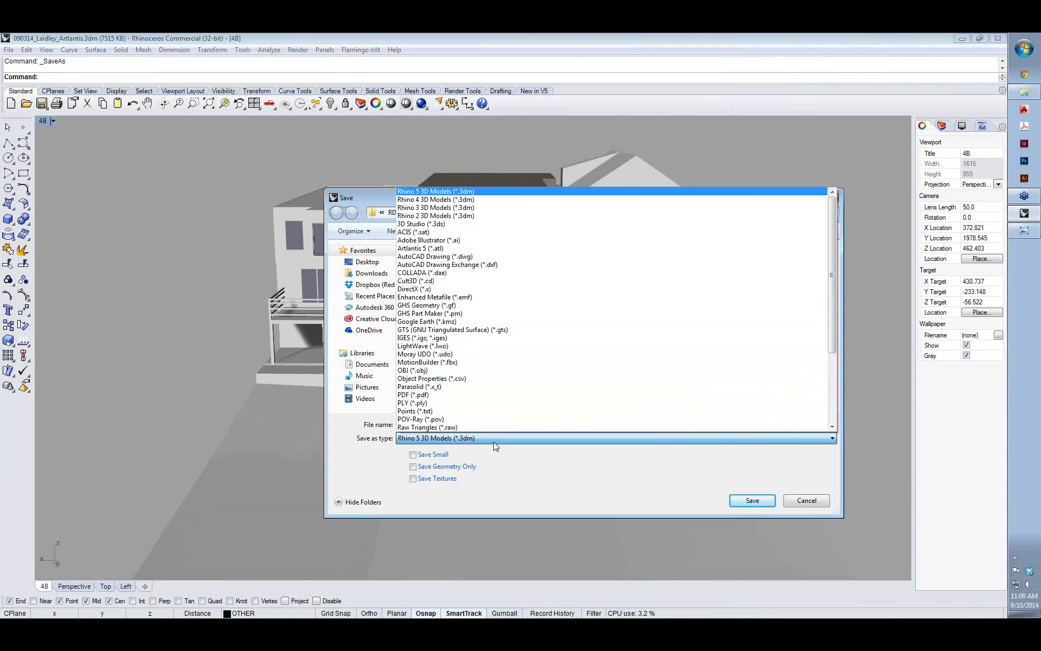
left_click(442, 249)
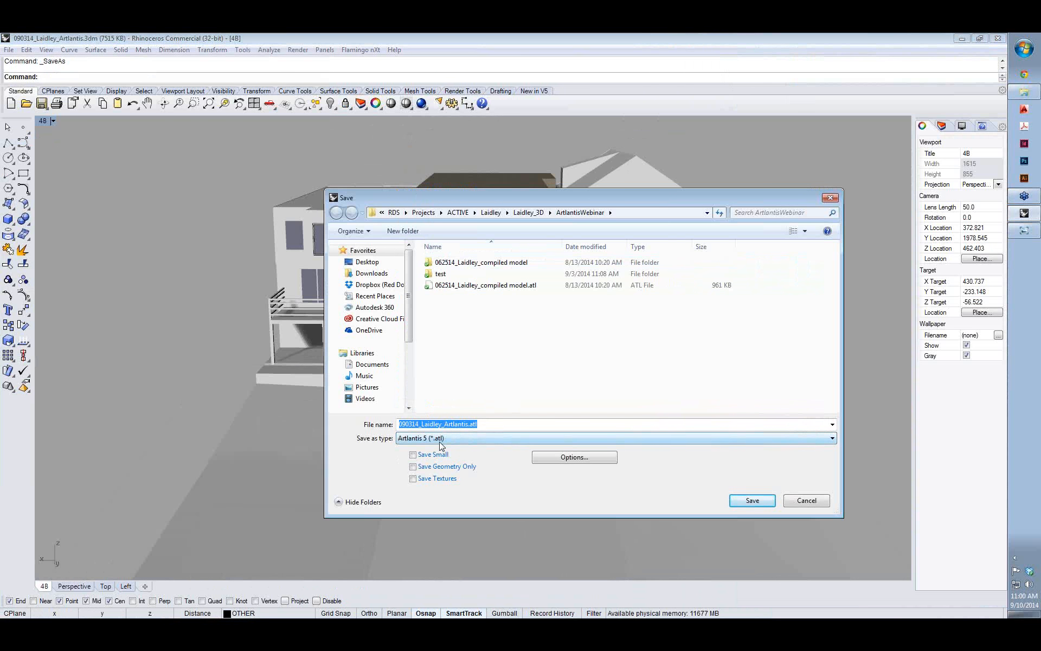
double_click(441, 273)
left_click(752, 500)
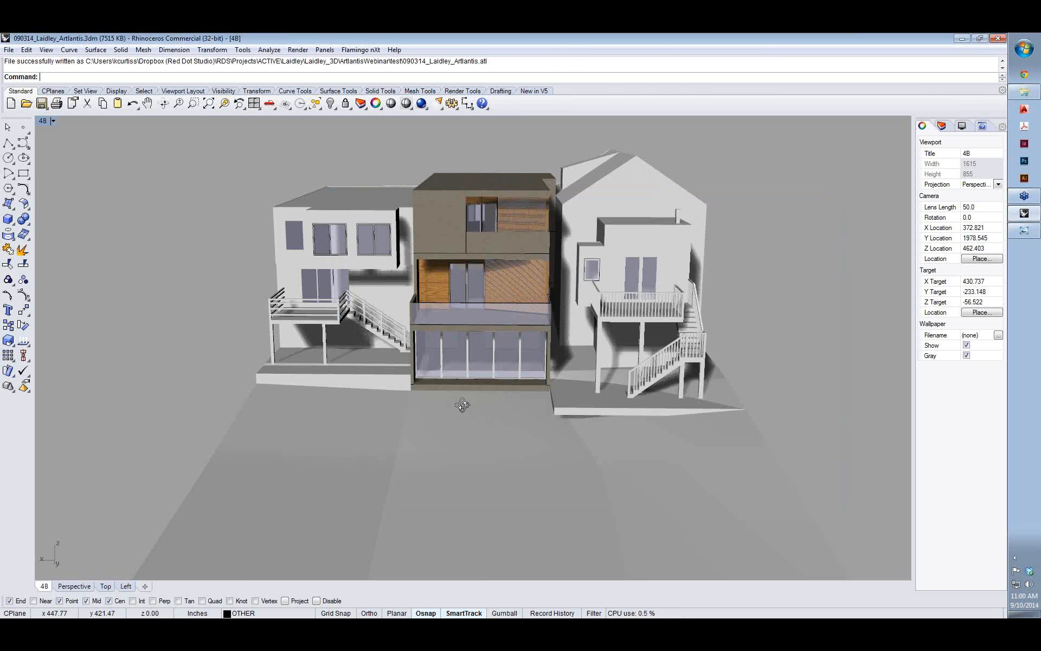
Step: Orbit the perspective camera a little around the house
right_click_drag(462, 400, 535, 309)
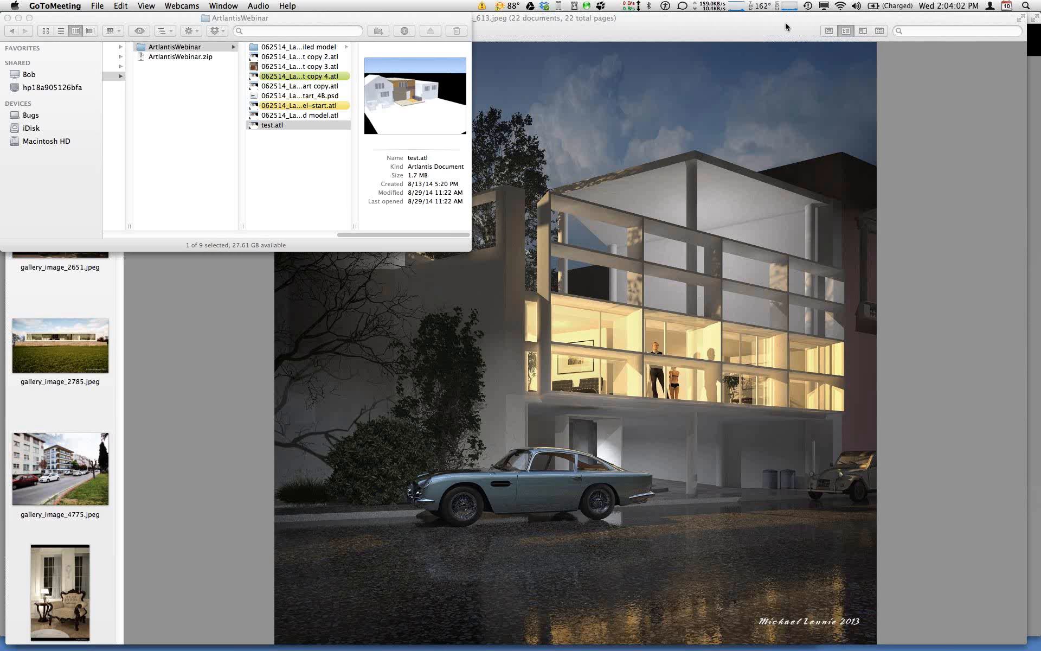
Step: Switch to Finder and open test.atl from the ArtlantisWebinar folder in Artlantis Studio
left_click(785, 26)
key("super+Tab")
key("super+Tab")
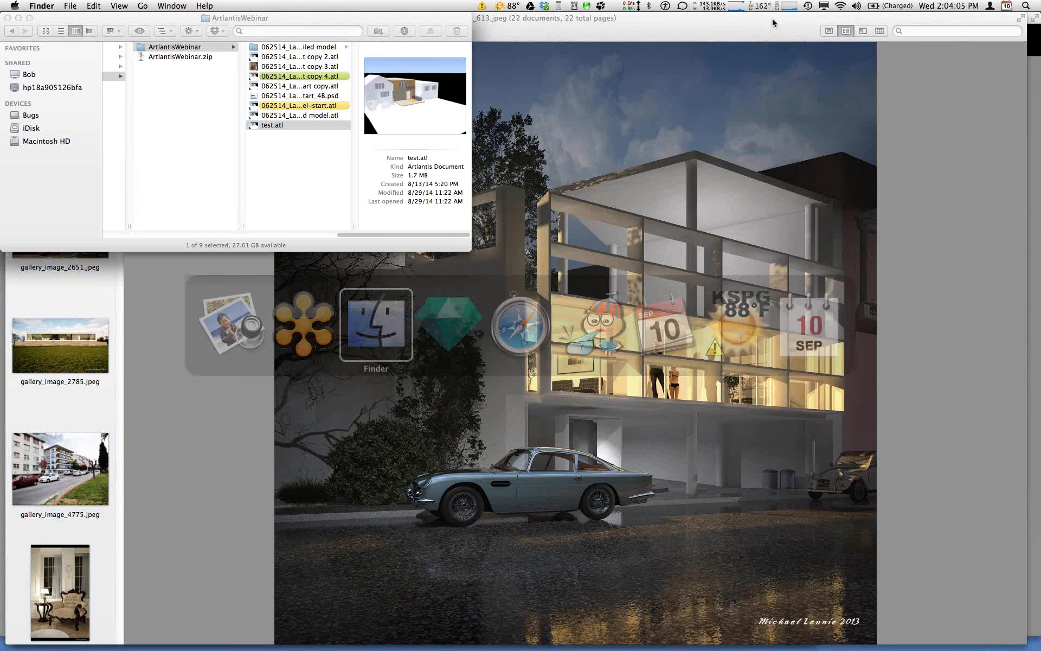
double_click(265, 125)
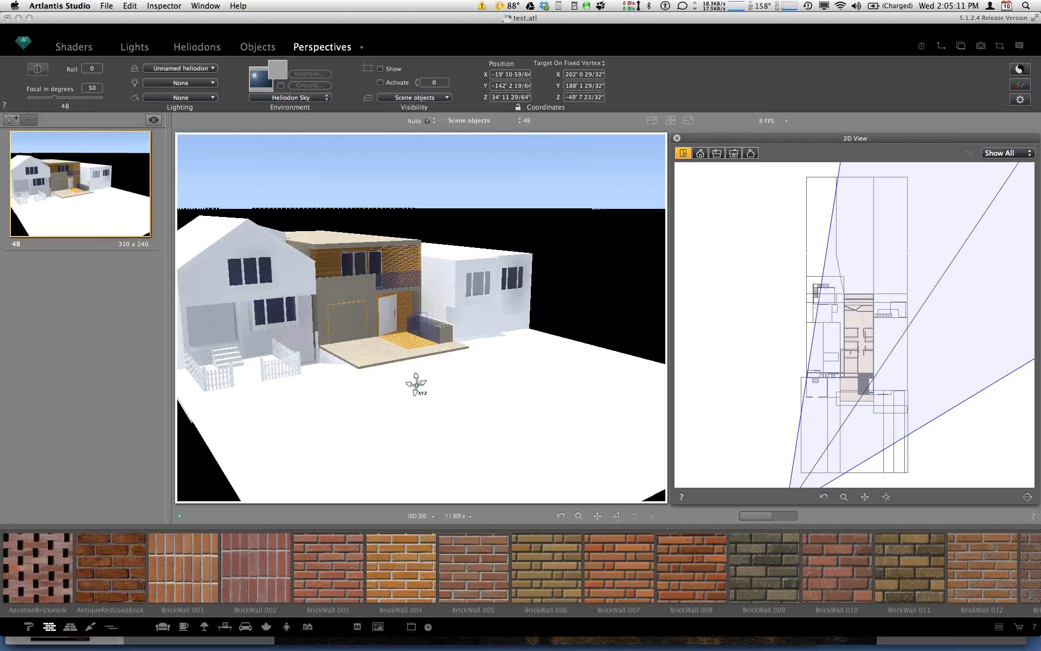
Step: Close the test.atl window in Artlantis Studio, choosing Don't Save
left_click(244, 47)
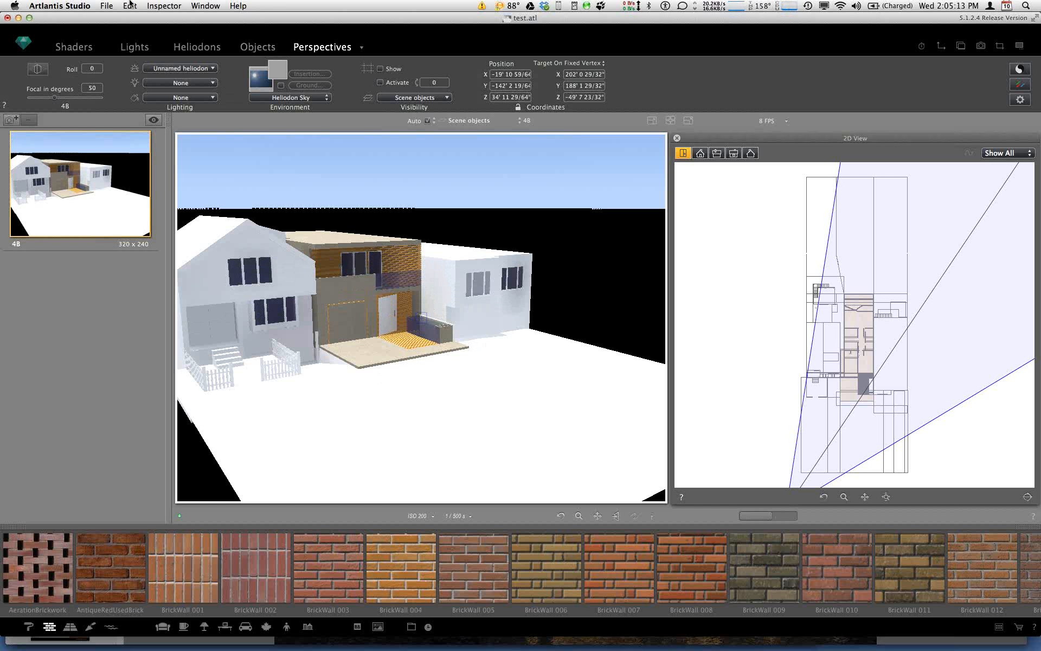
left_click(8, 18)
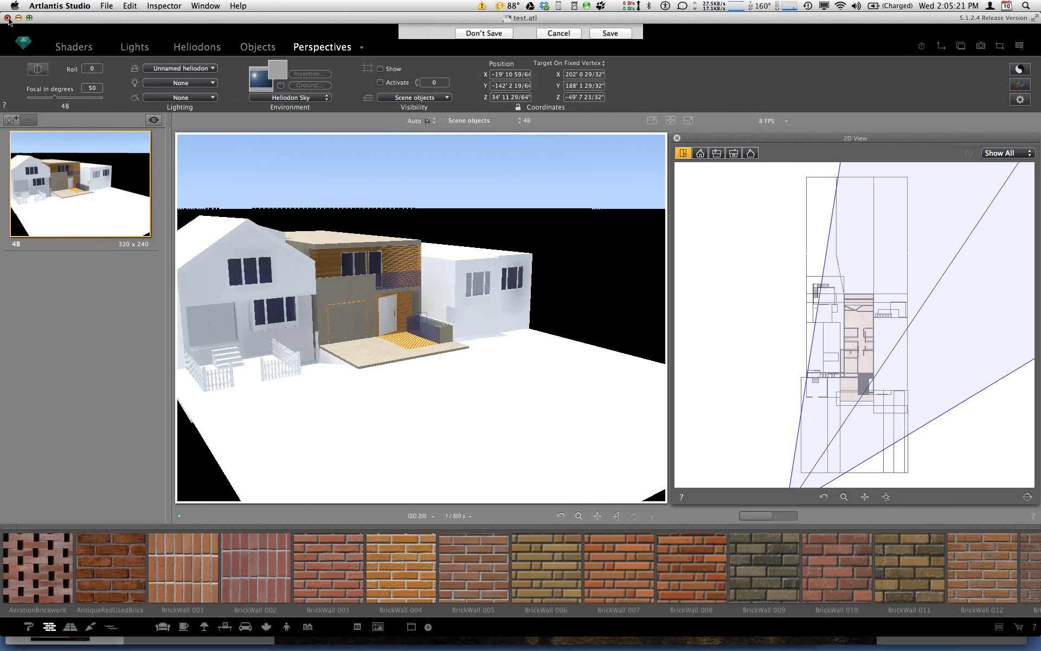
left_click(491, 82)
left_click(484, 78)
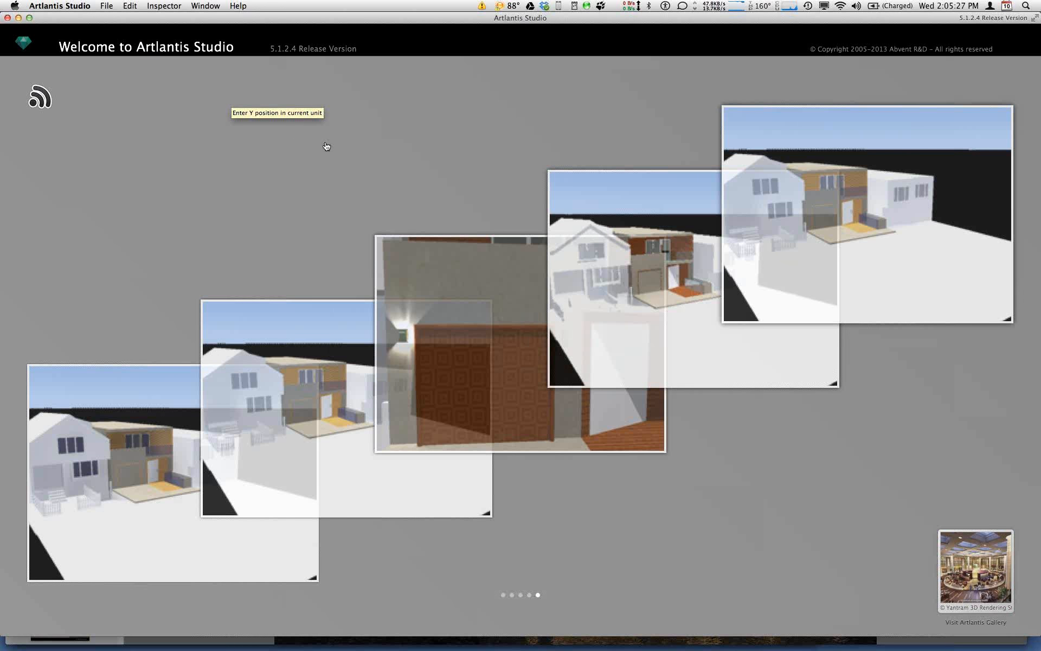
Step: Switch to Preview to bring the gallery_image_613.jpeg render to the front
key("super+Tab")
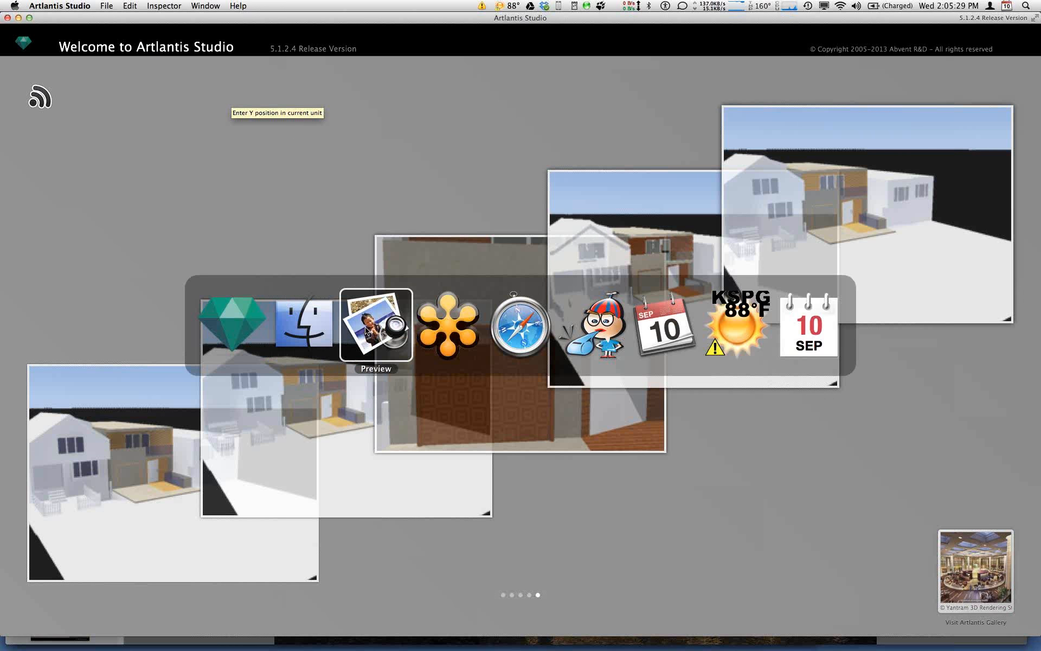
left_click(366, 330)
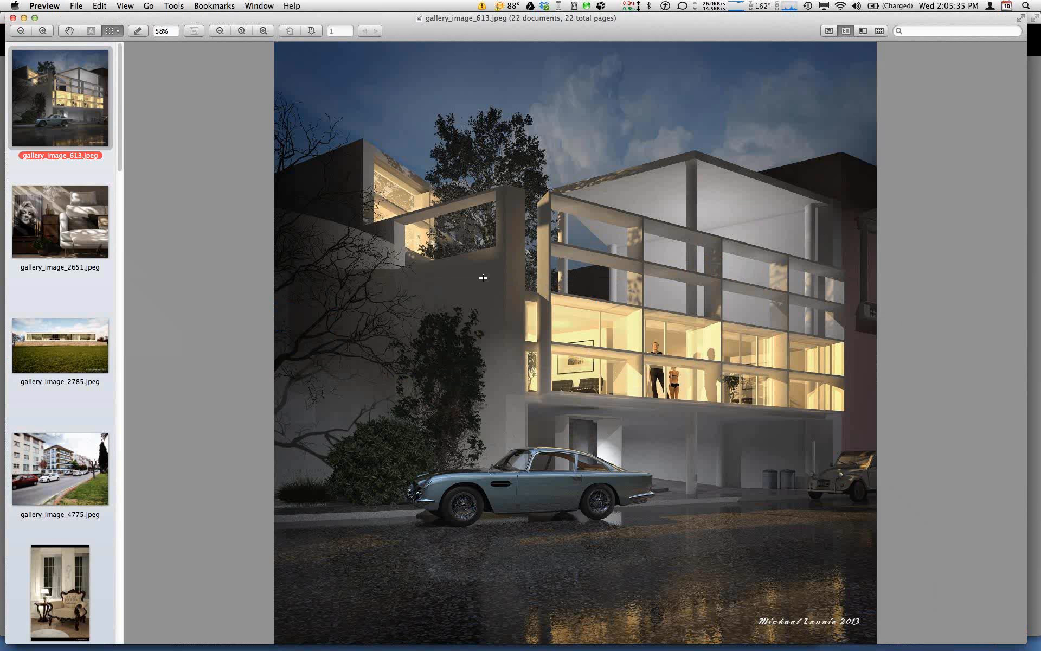
key("shift+super+f")
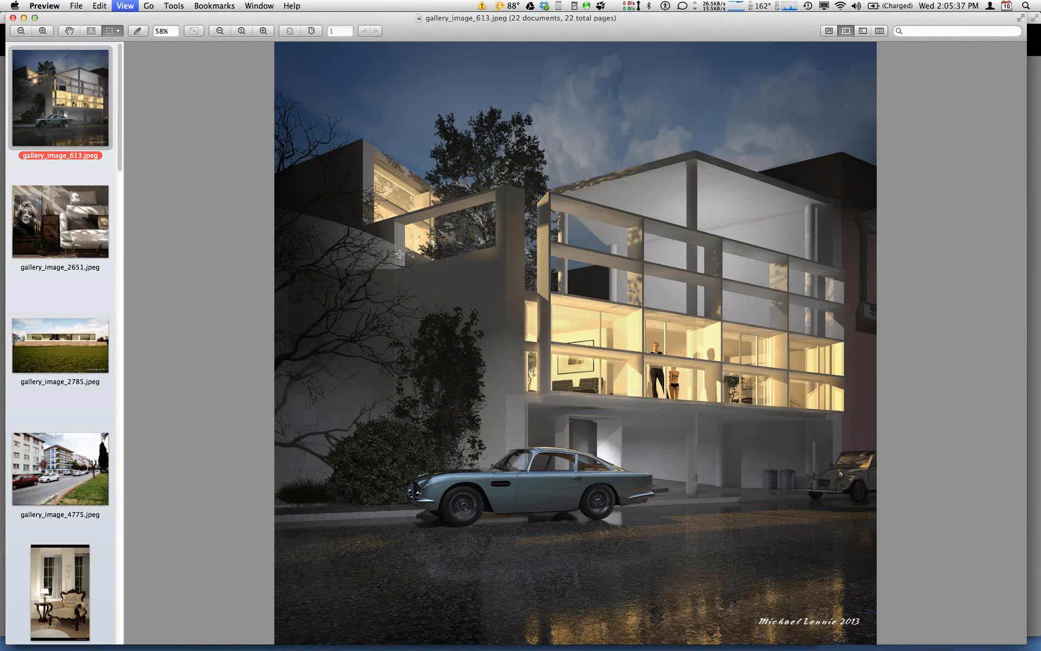
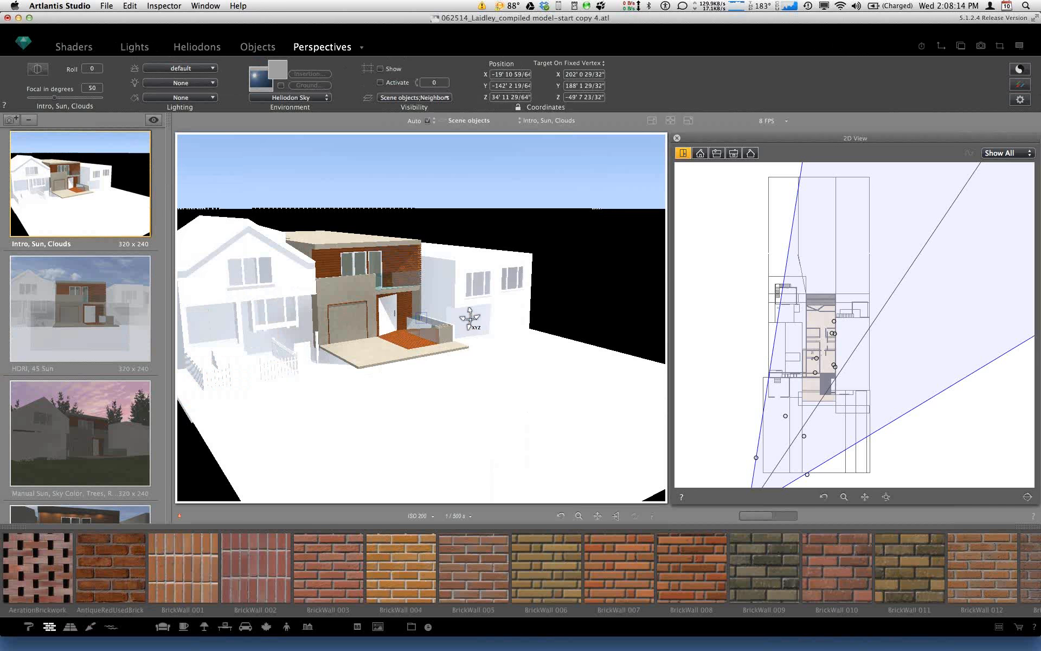
Step: Inspect the house, return to the street-side view, and duplicate the perspective as Intro, Sun, Clouds_1
left_click_drag(430, 332, 313, 321)
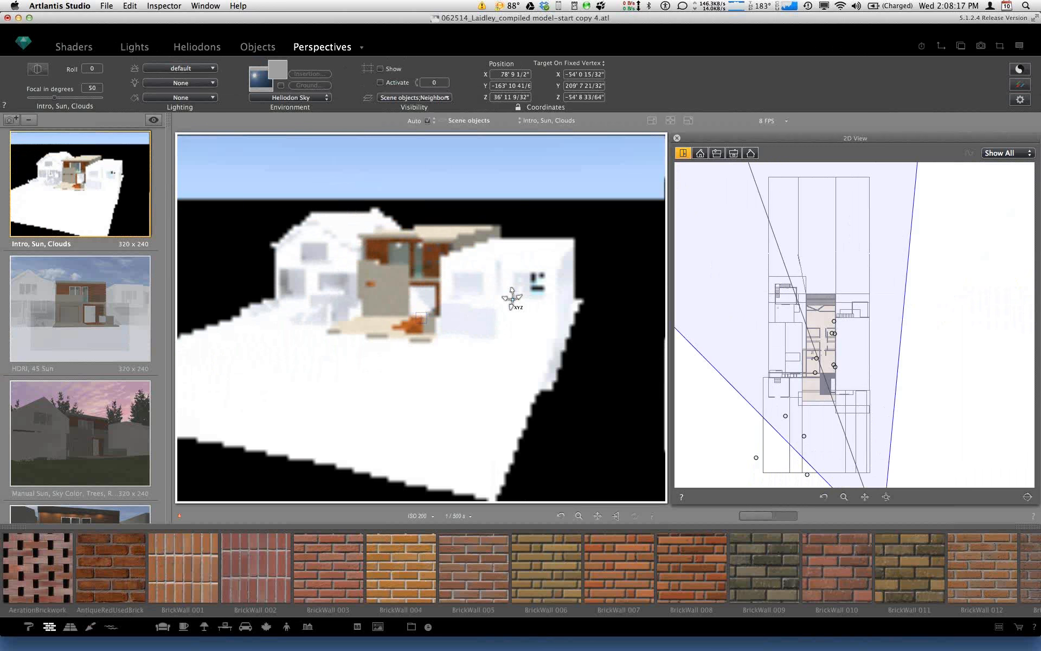
mouse_move(511, 298)
left_mouse_down()
mouse_move(600, 279)
mouse_move(472, 281)
mouse_move(474, 295)
mouse_move(525, 302)
left_mouse_up()
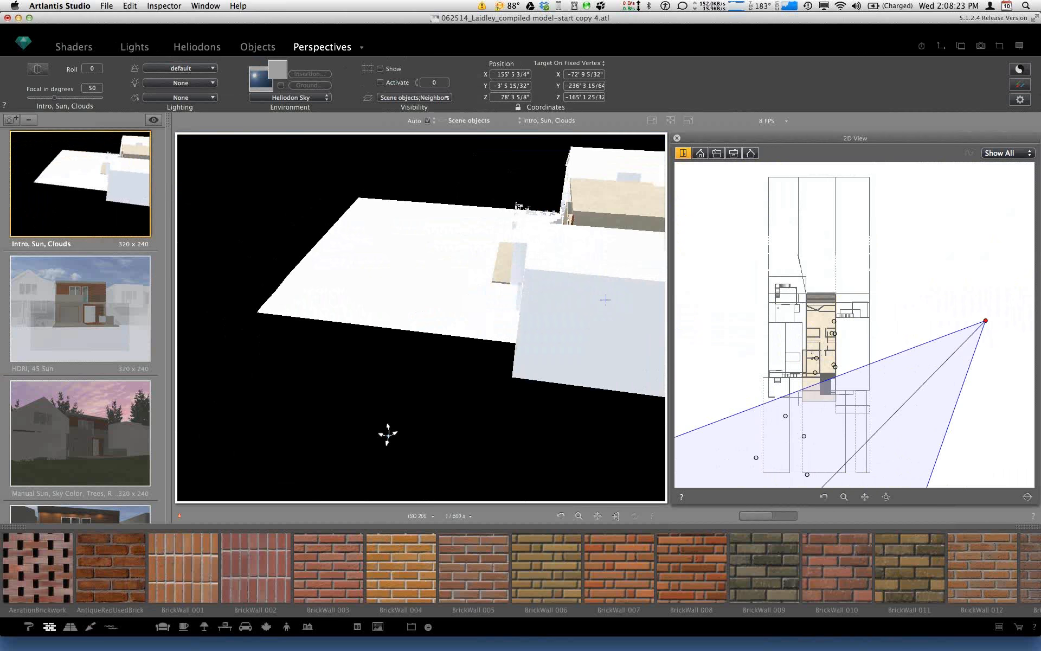
left_click(598, 516)
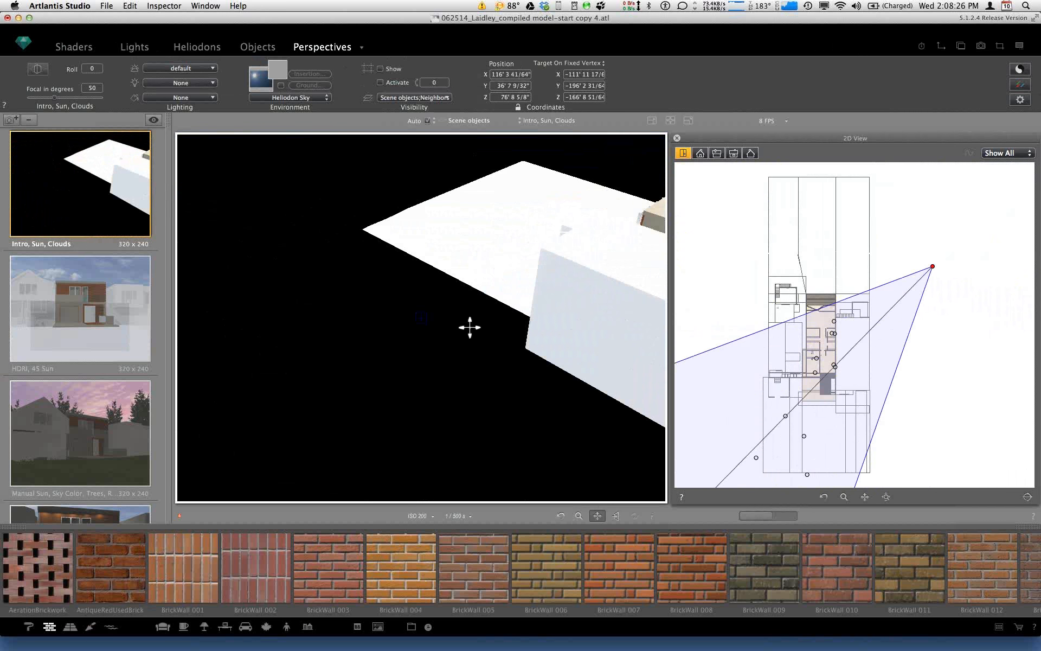
left_click_drag(431, 324, 428, 322)
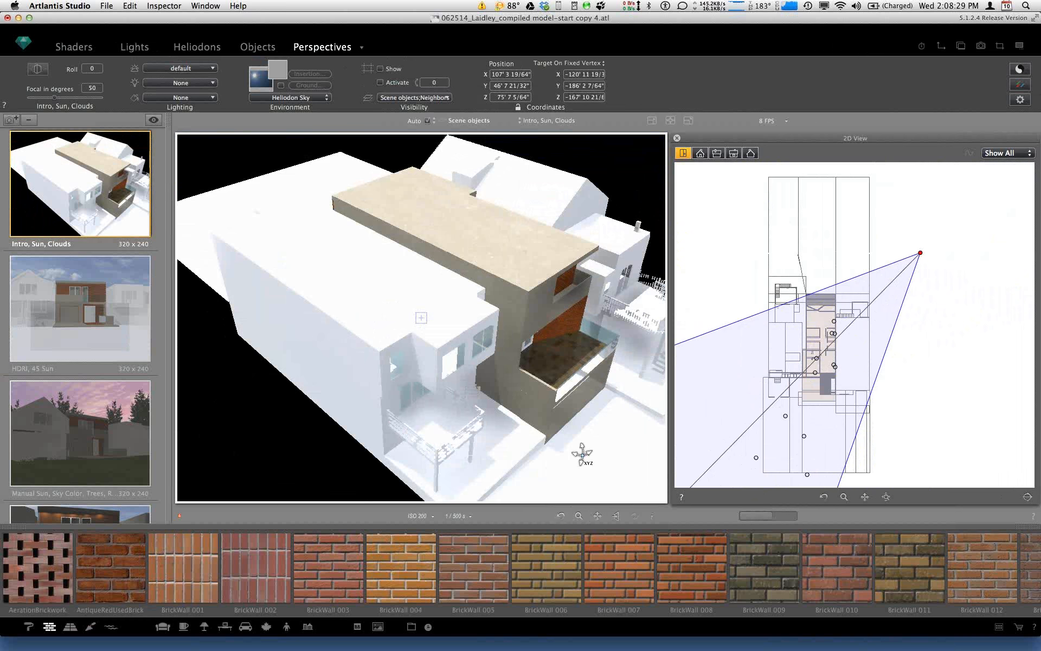
left_click_drag(565, 391, 495, 349)
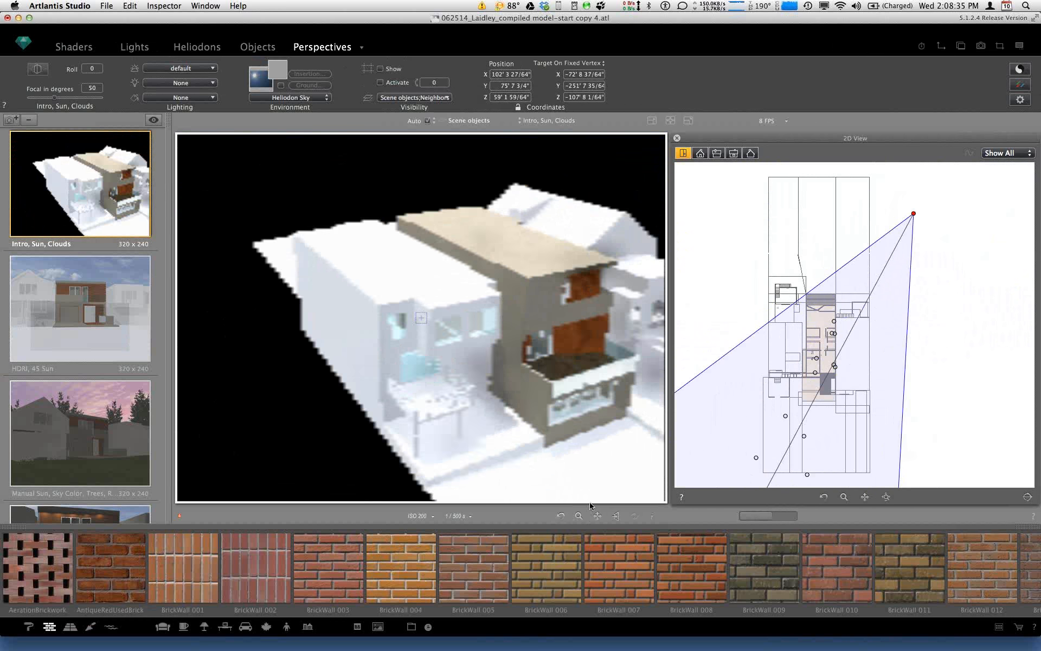
mouse_move(468, 310)
left_mouse_down()
mouse_move(449, 306)
mouse_move(484, 297)
left_mouse_up()
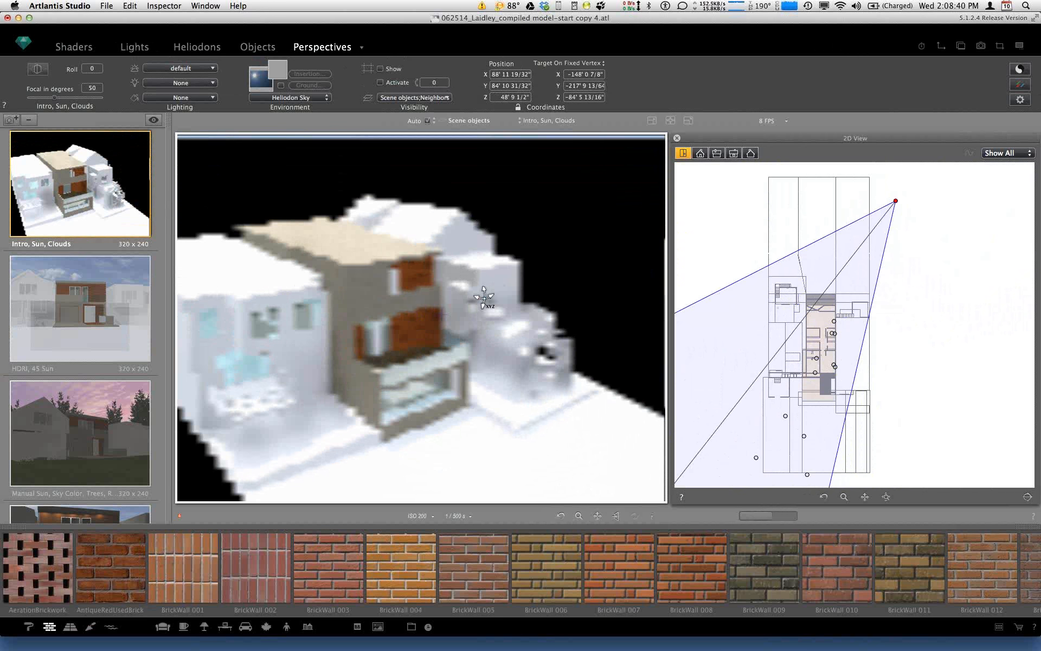
left_click(561, 517)
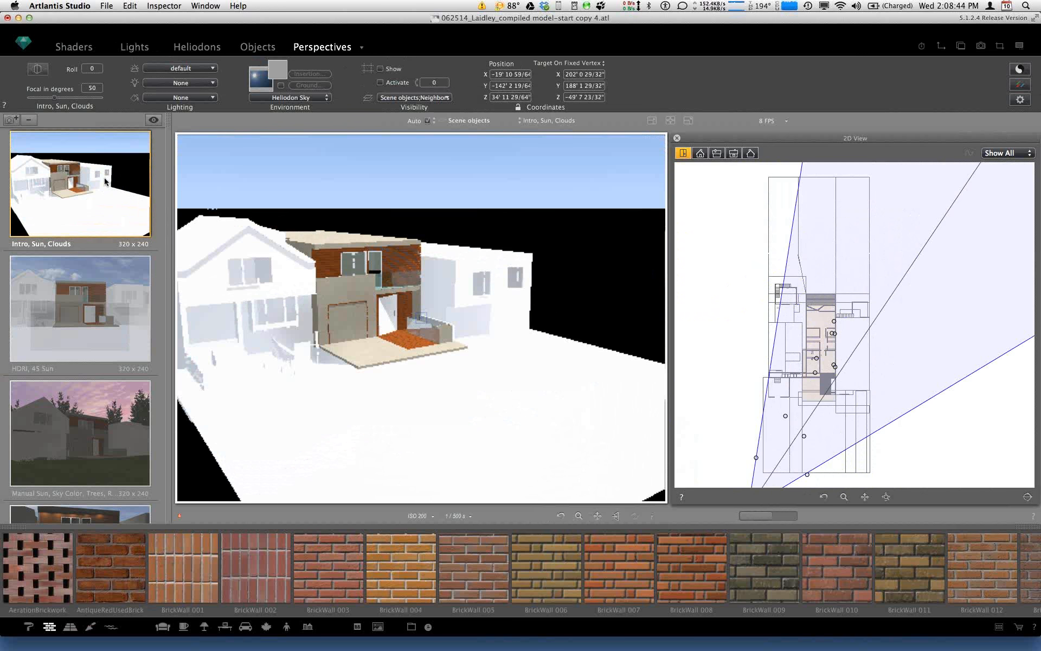
left_click(14, 120)
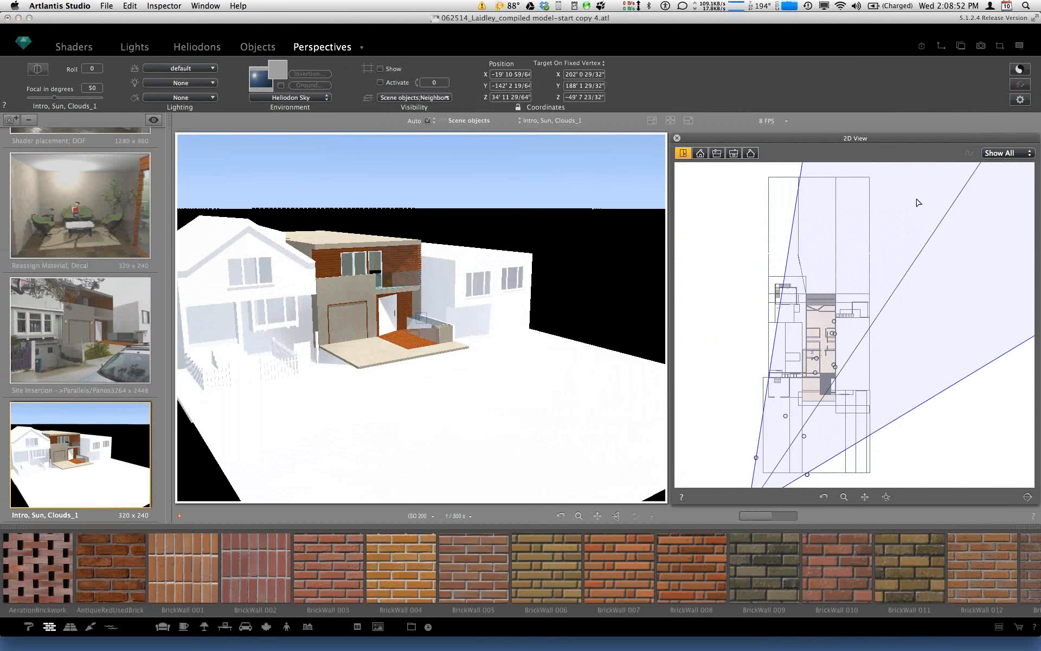
Step: In the refitted 2D plan, place the camera and target straight in front of the house
left_click(676, 139)
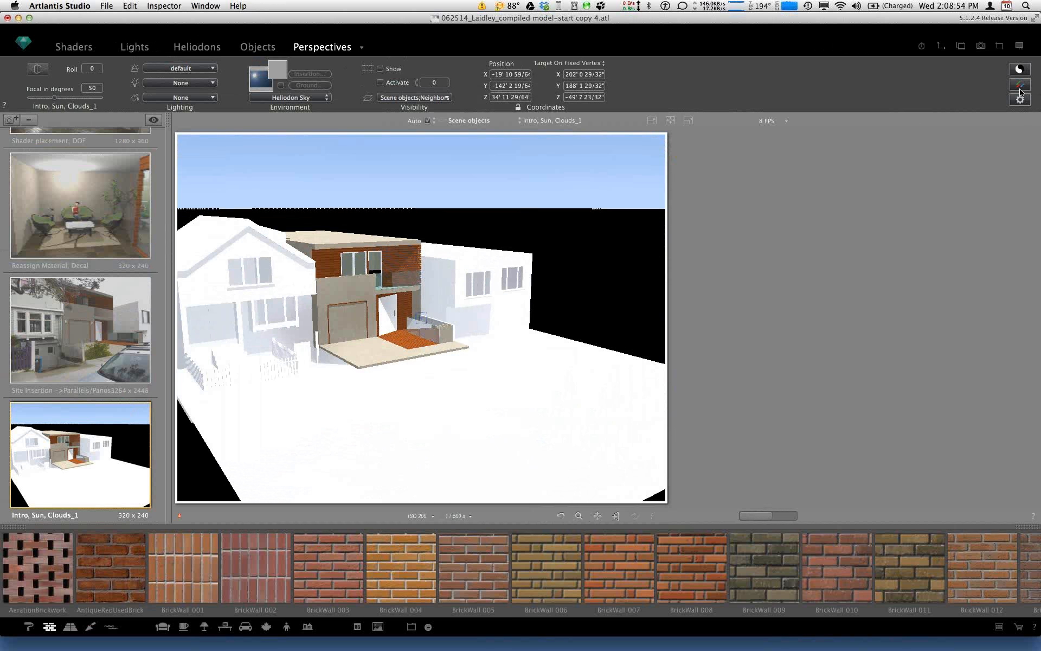
left_click(940, 46)
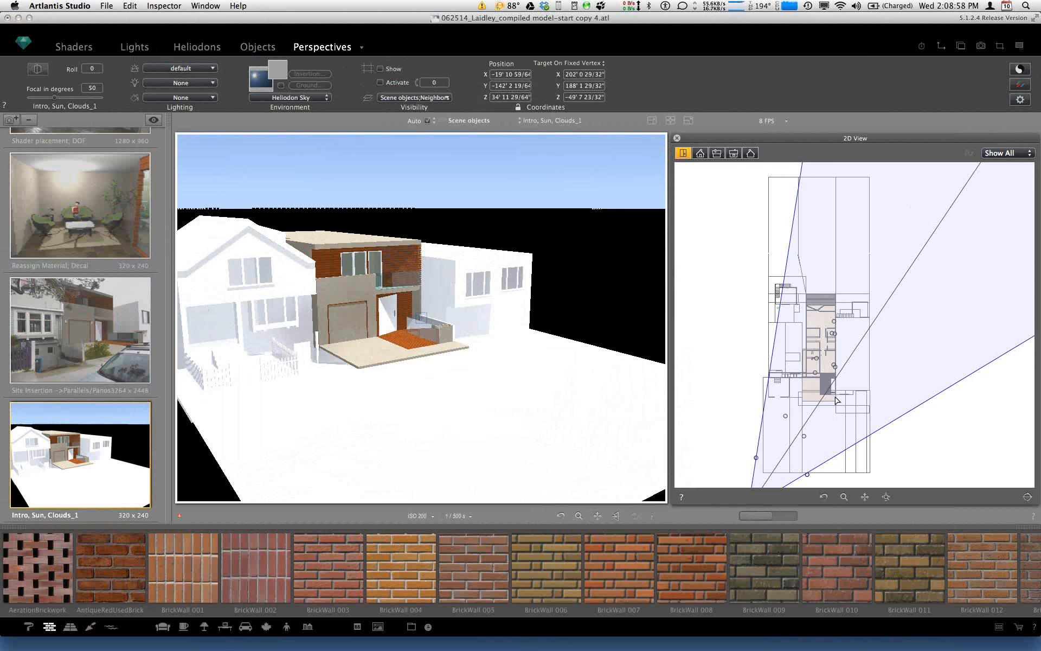
left_click(886, 496)
left_click_drag(755, 473, 792, 470)
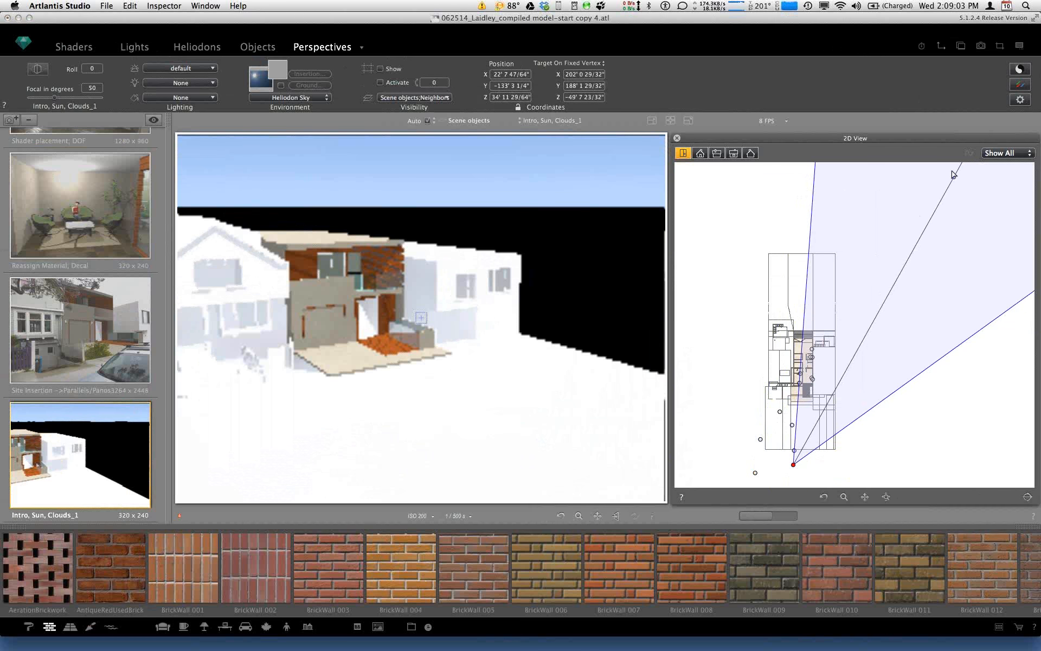
left_click_drag(955, 175, 805, 250)
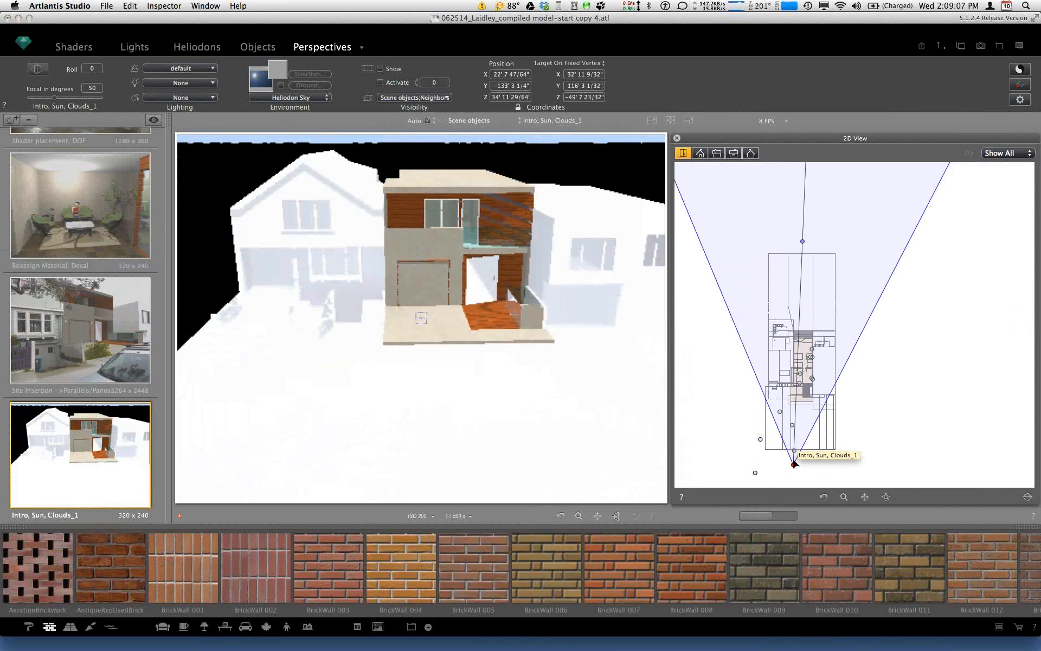
left_click_drag(794, 465, 803, 462)
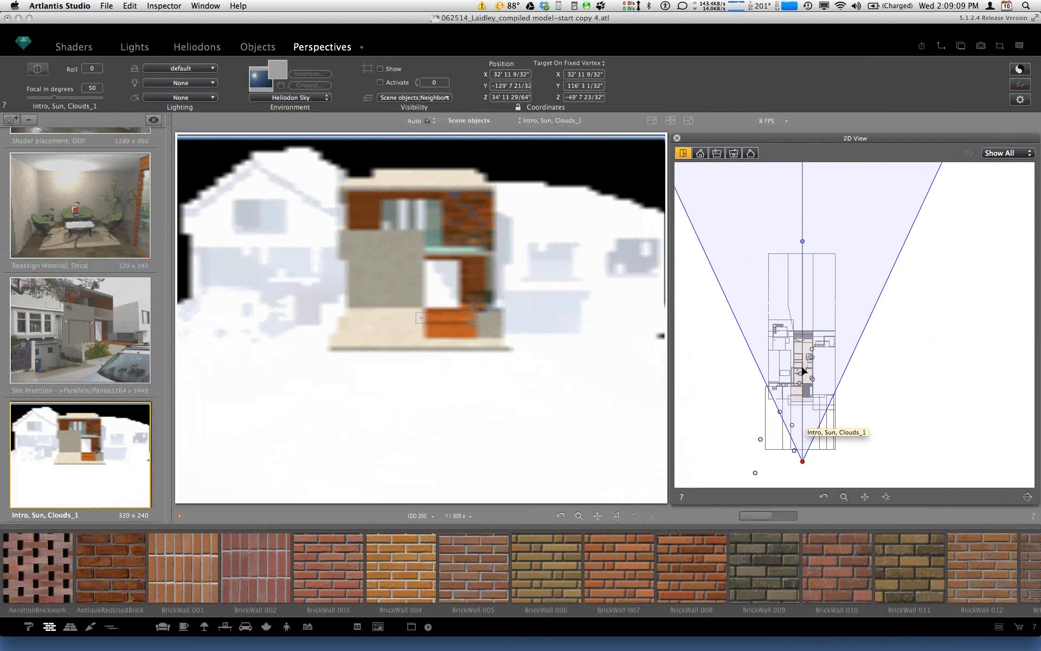
Step: In the side elevation, lower the camera toward eye level and aim the target level at the house
left_click(701, 154)
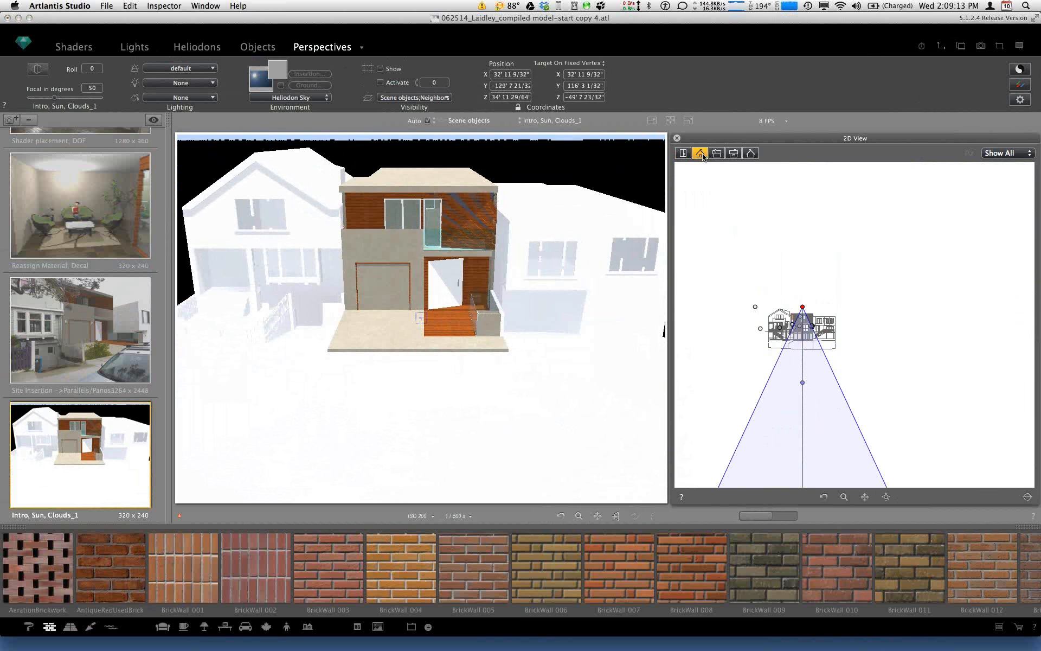
left_click(718, 156)
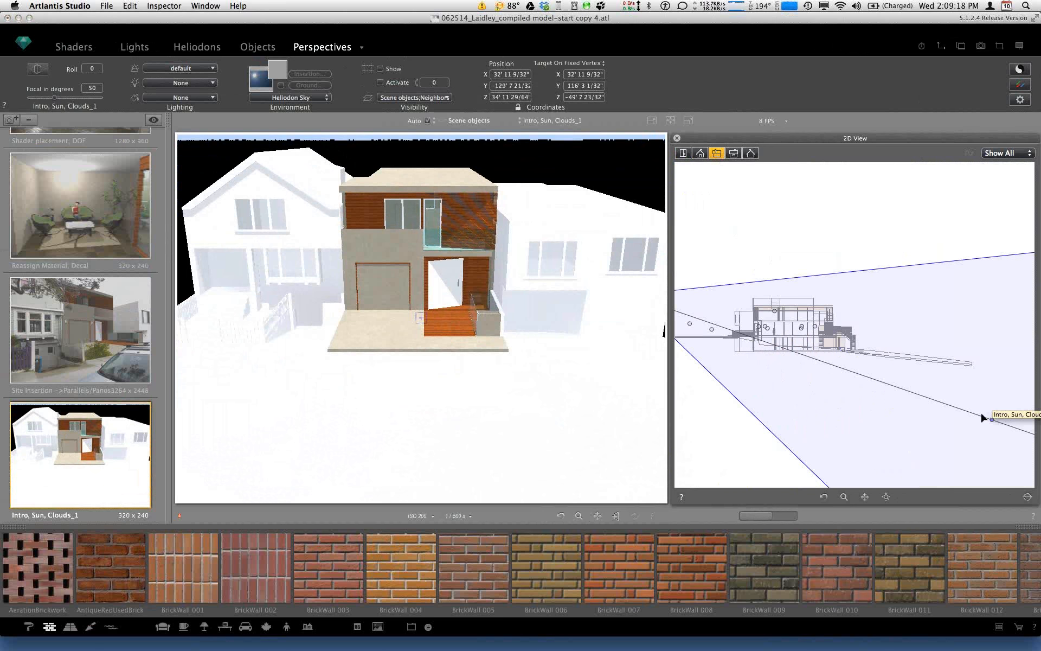
left_click_drag(984, 418, 853, 336)
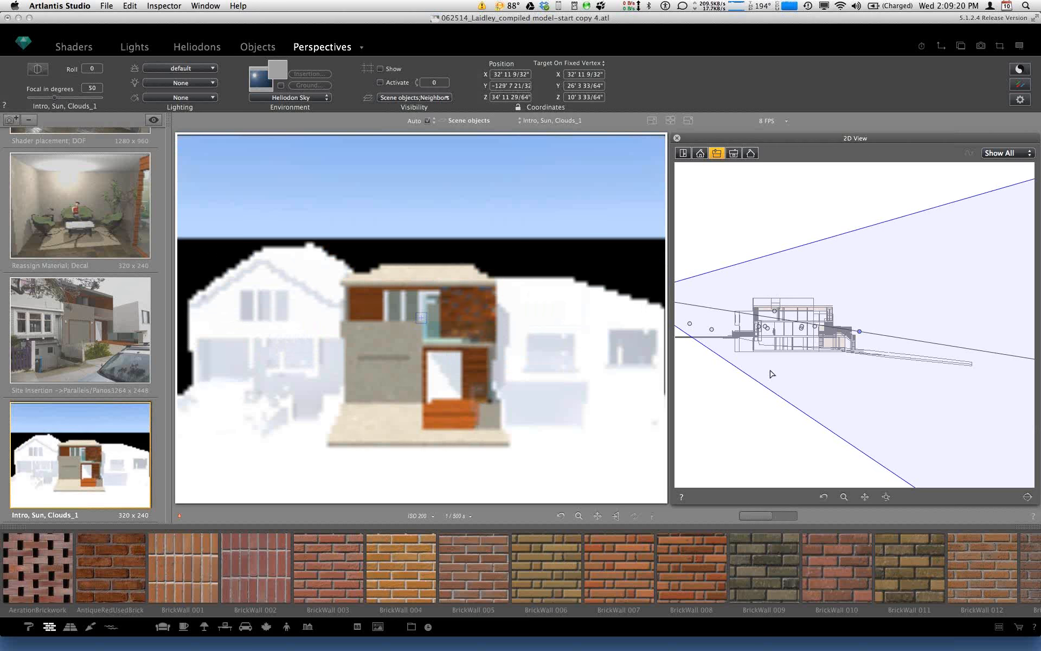
left_click_drag(783, 402, 870, 409)
mouse_move(718, 304)
left_mouse_down()
mouse_move(770, 320)
mouse_move(711, 321)
left_mouse_up()
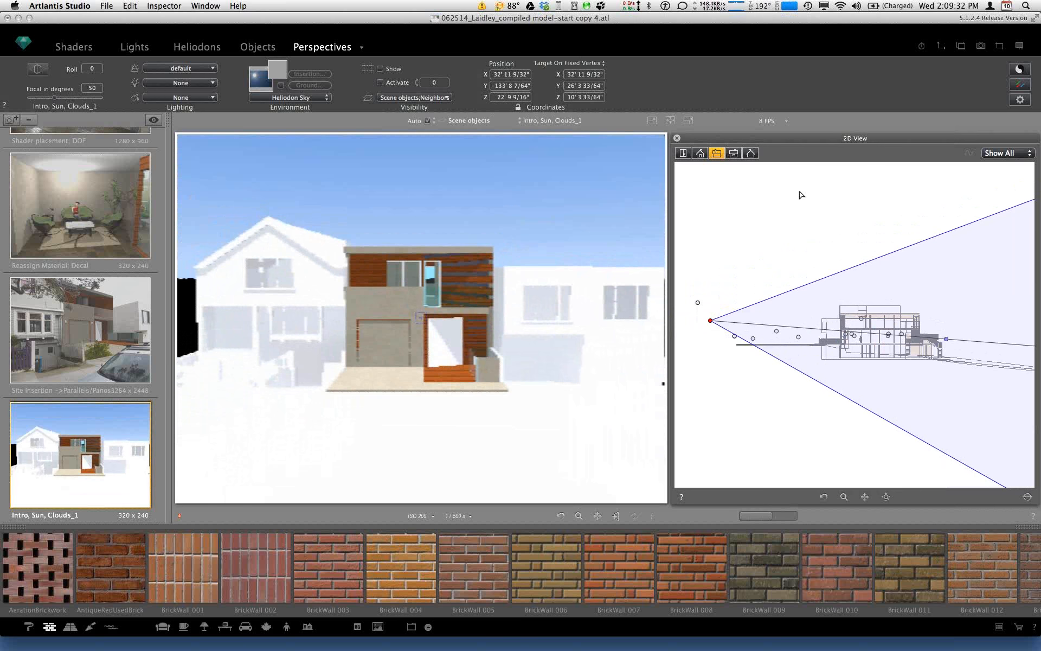
Step: Back in the top plan, nudge the camera axis slightly sideways
left_click(684, 153)
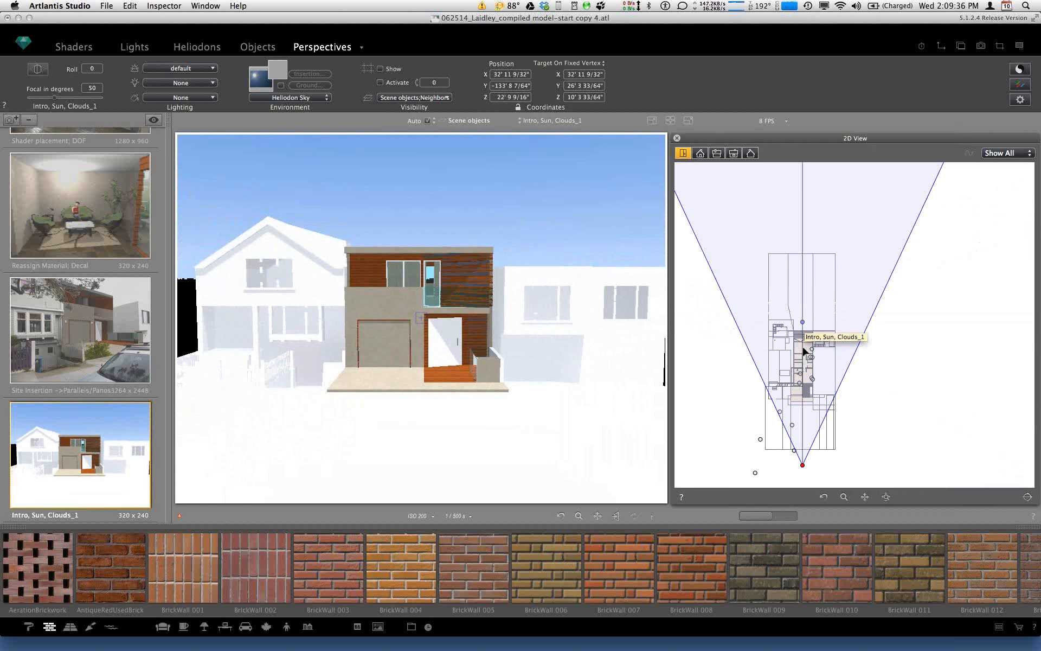
left_click_drag(803, 348, 804, 349)
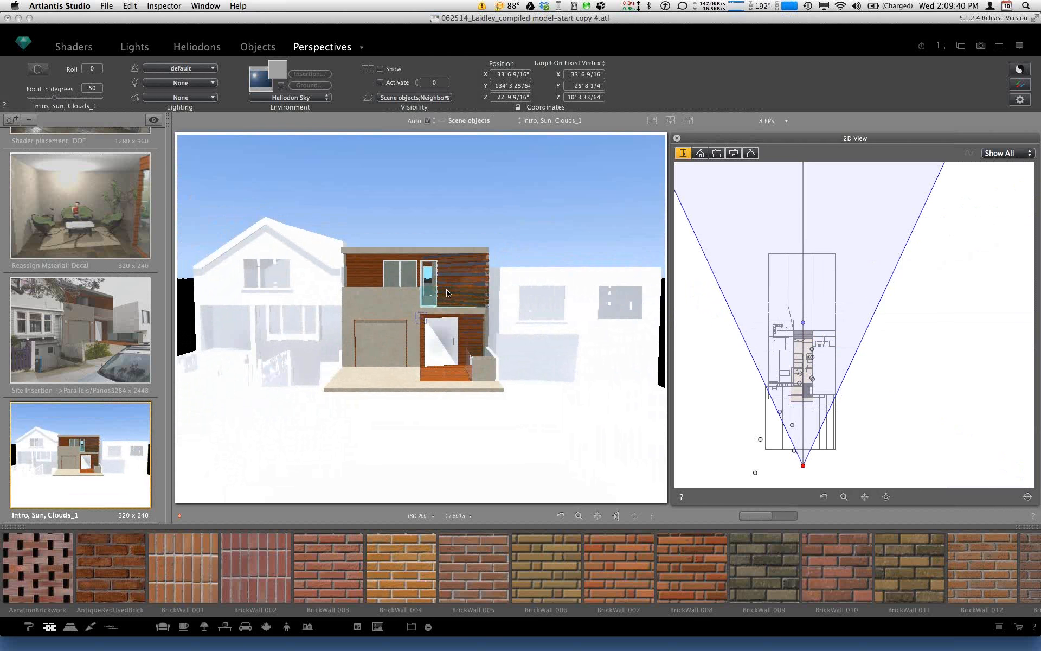
left_click(112, 462)
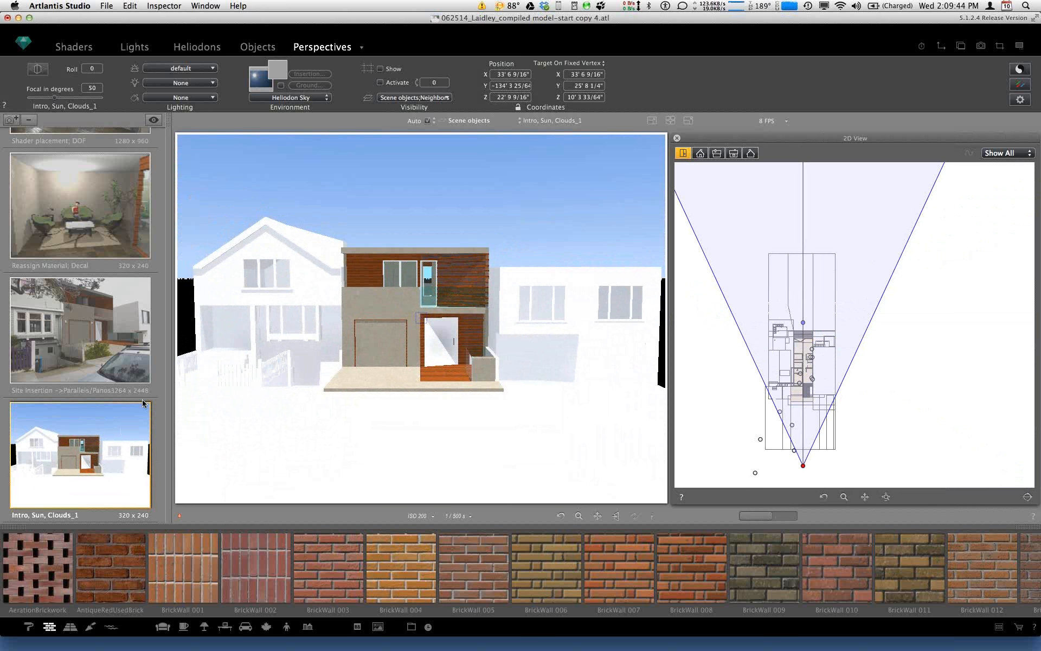
scroll(142, 403, "up", 10)
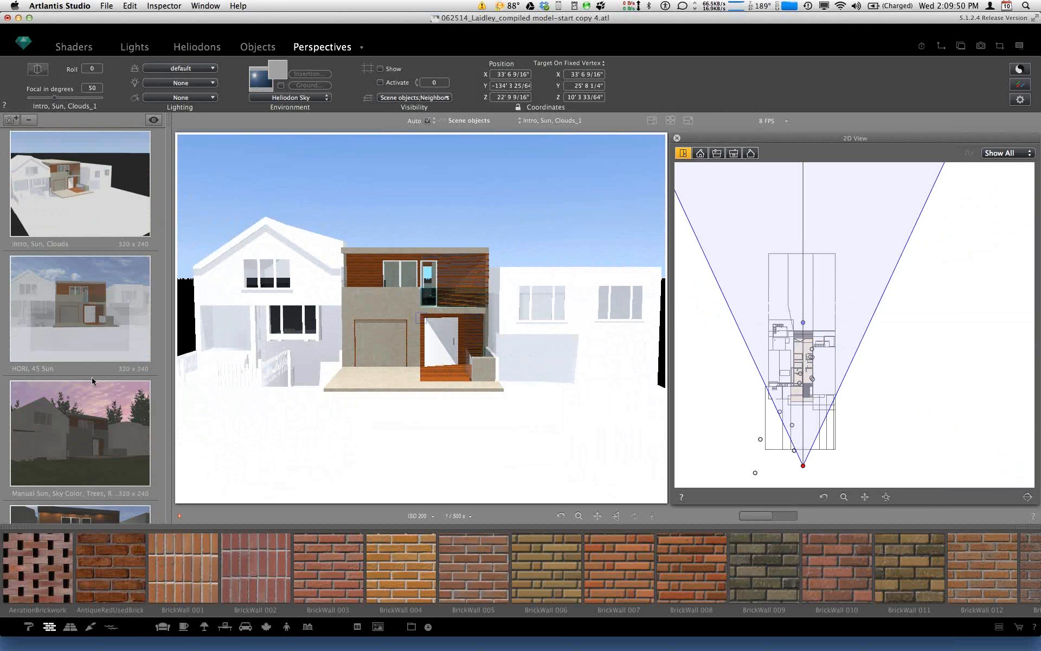
Step: Load VizPeople_non_commercial_hdr_v1_05.hdr as the background, offset to ΔX -125, ΔY 93
left_click(261, 82)
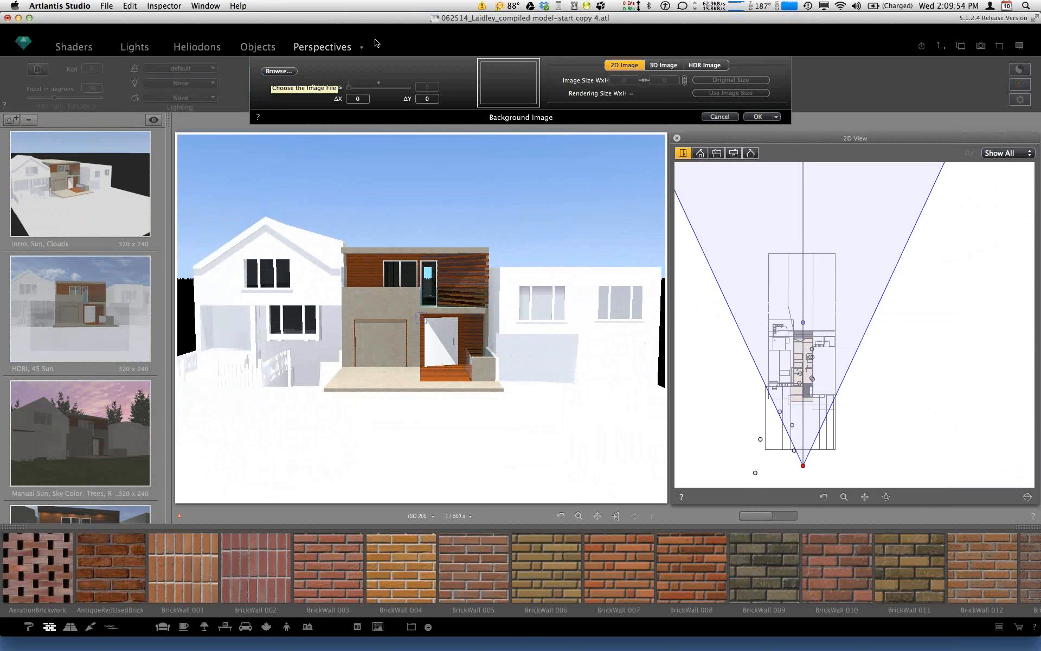
left_click(511, 88)
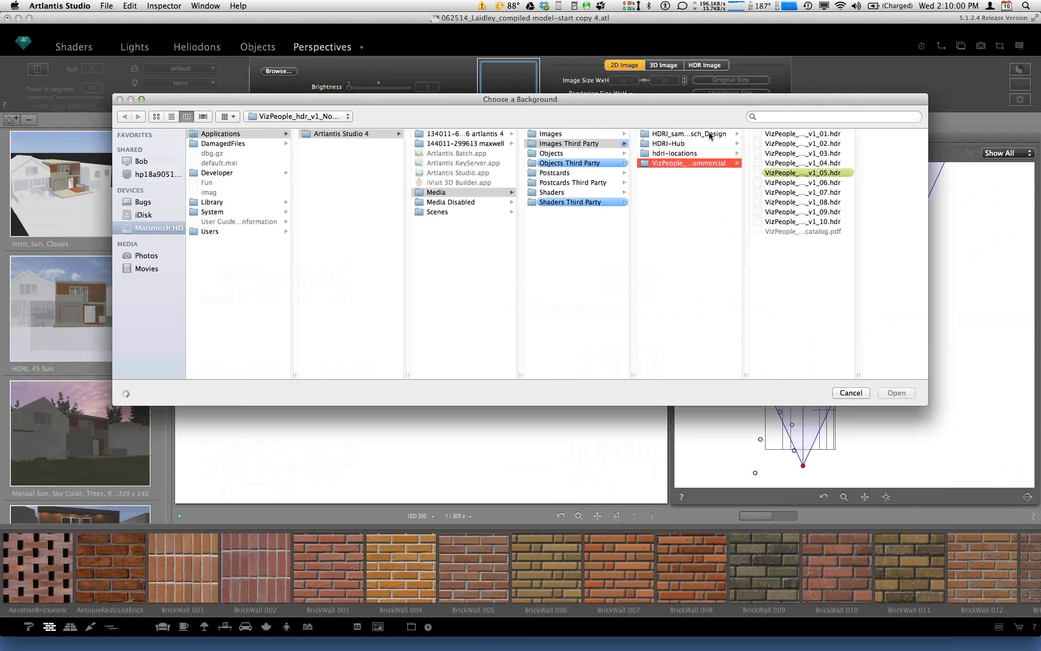
left_click(795, 173)
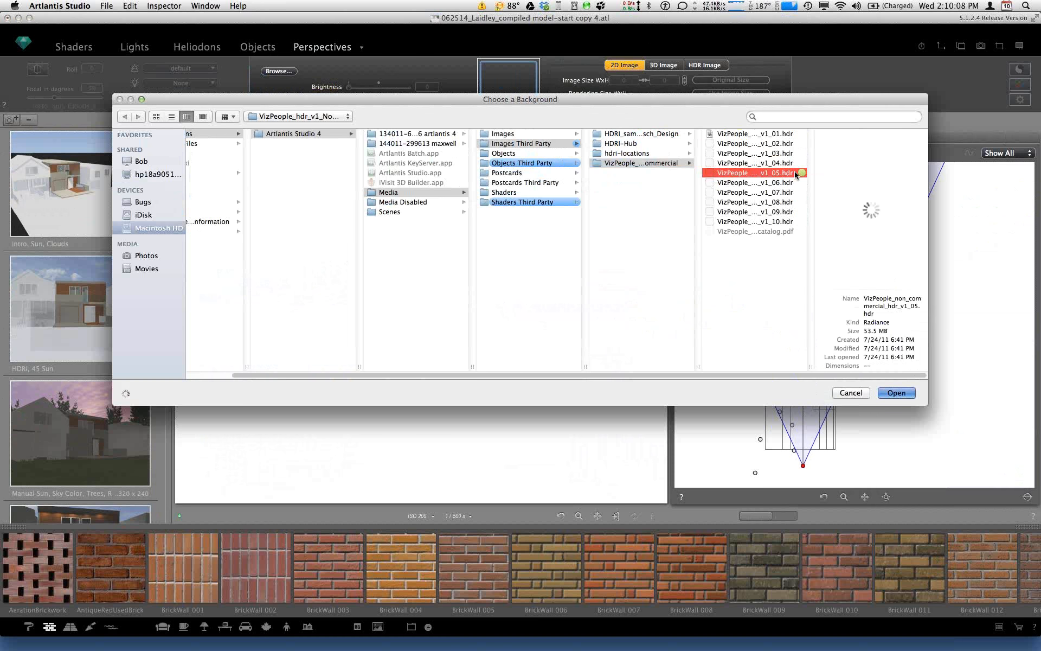
double_click(796, 173)
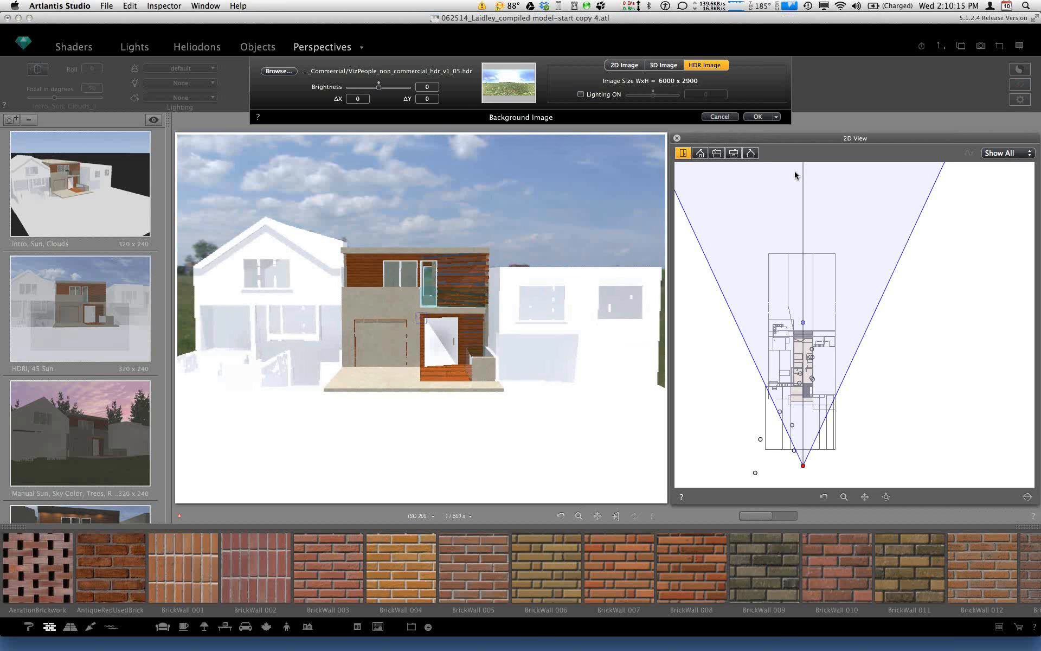
left_click(580, 347)
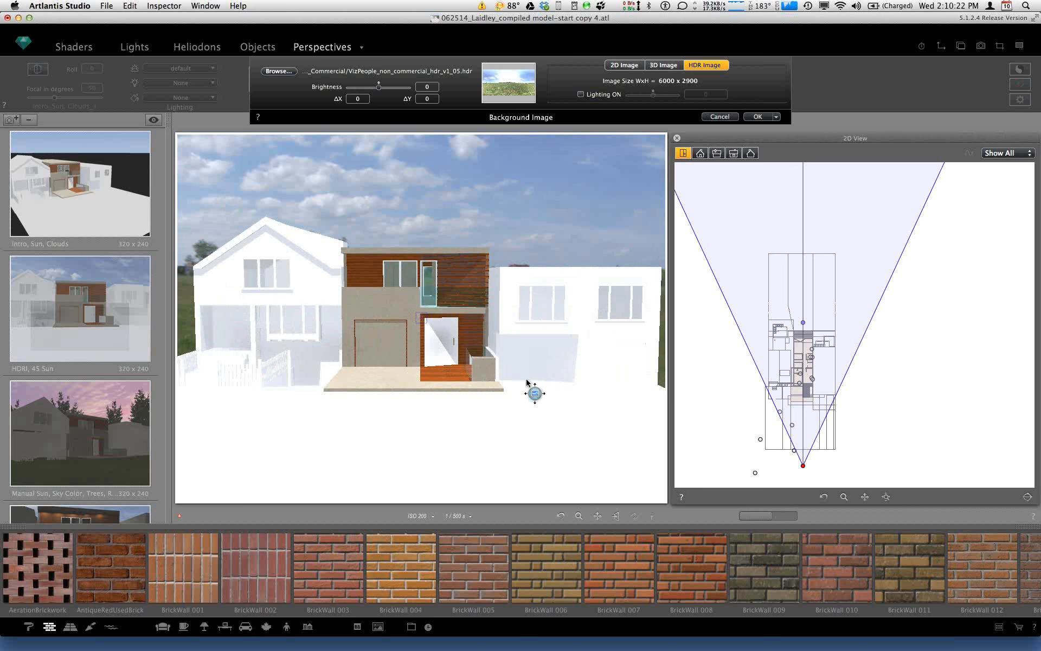
left_click_drag(441, 332, 513, 383)
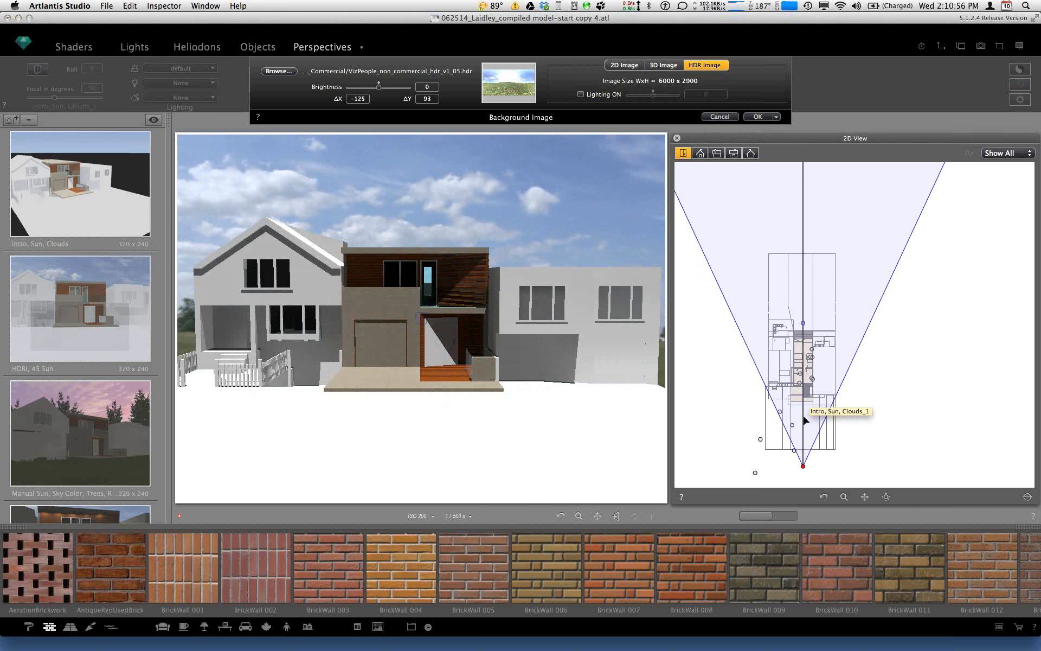
left_click_drag(803, 416, 804, 416)
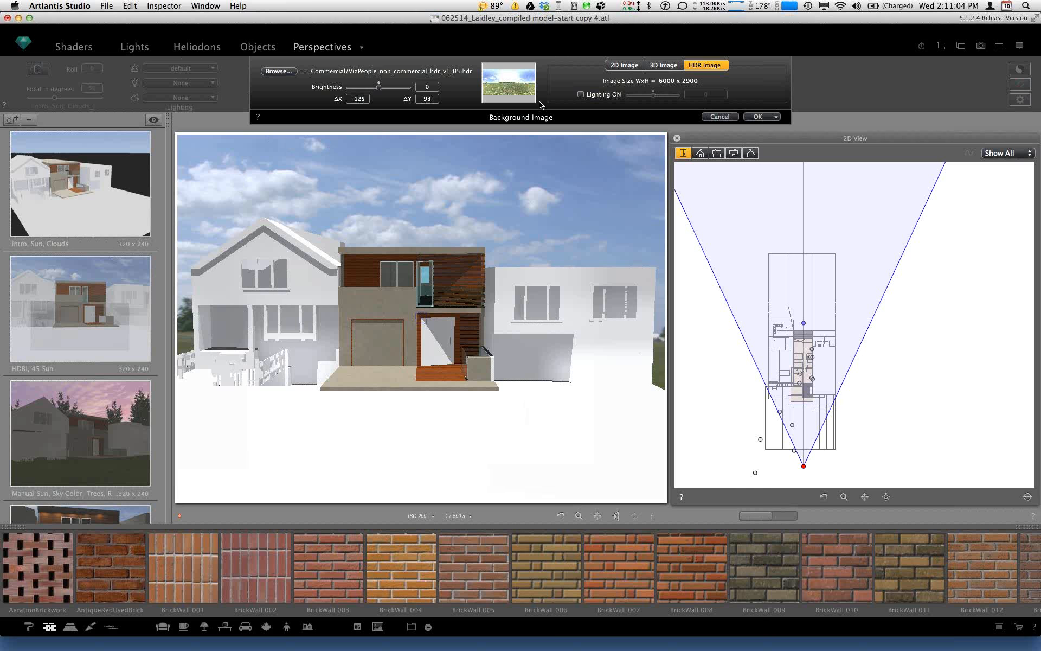
left_click(758, 116)
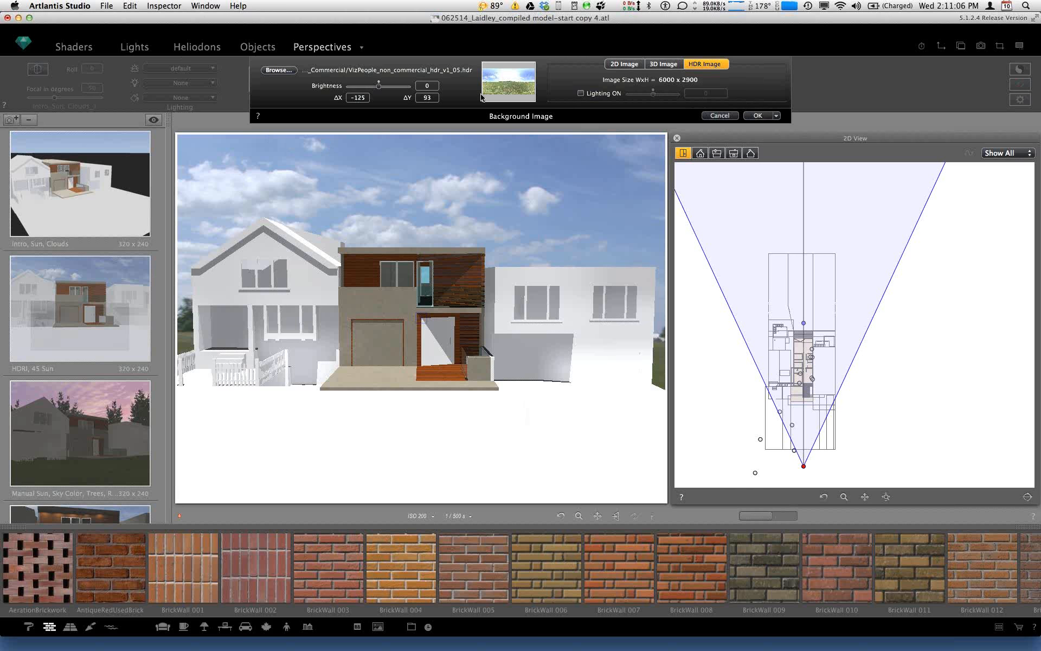
Step: Open the heliodon settings, keeping San Francisco as the location
left_click(193, 49)
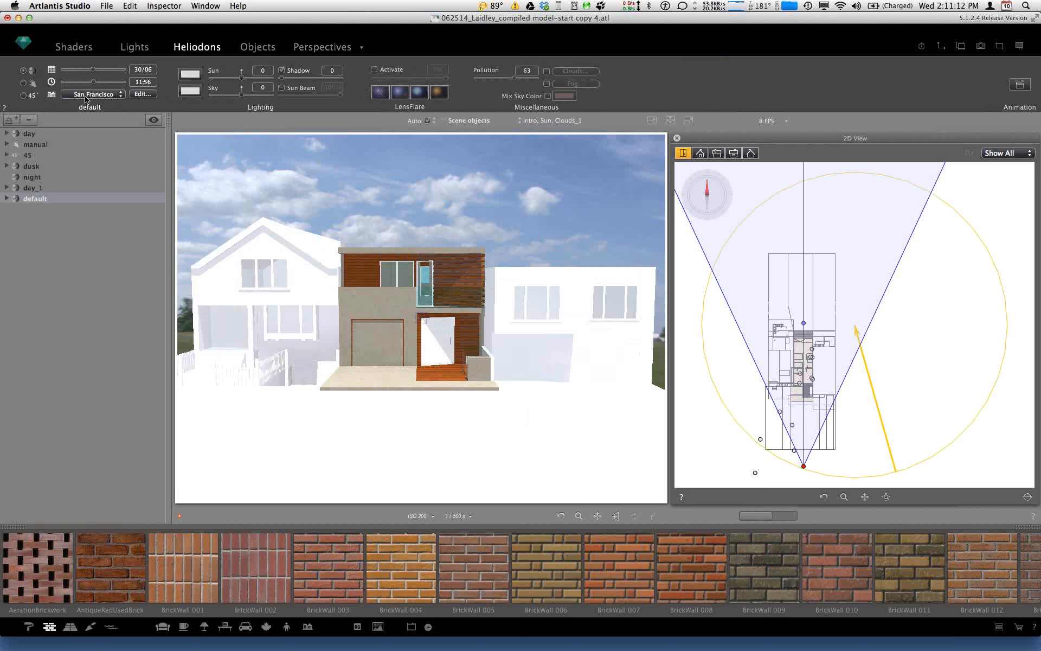
left_click(86, 95)
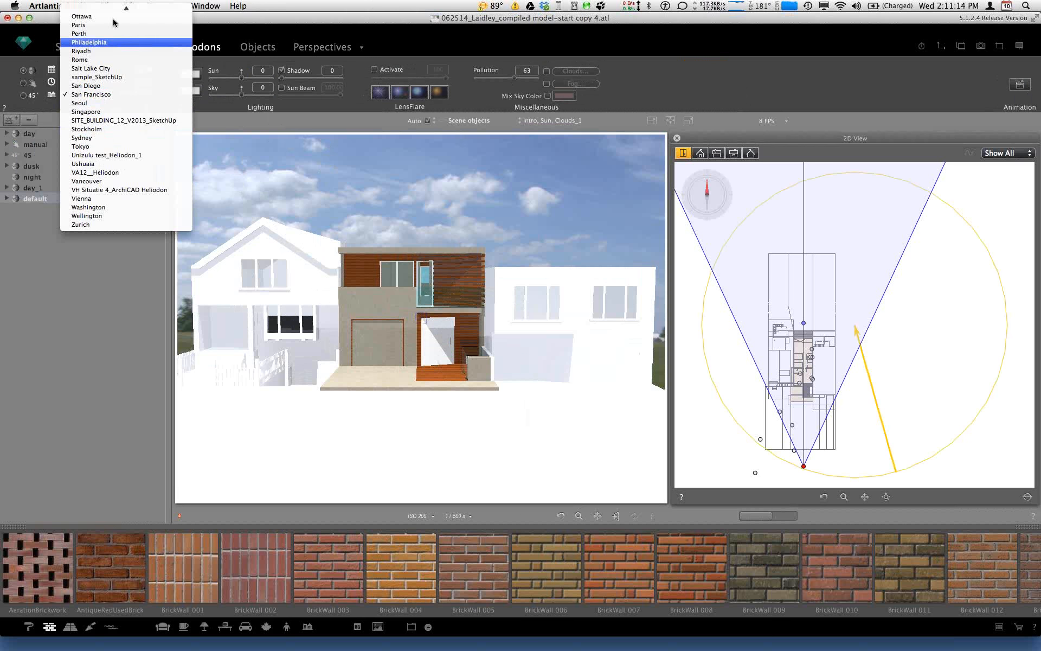
mouse_move(107, 4)
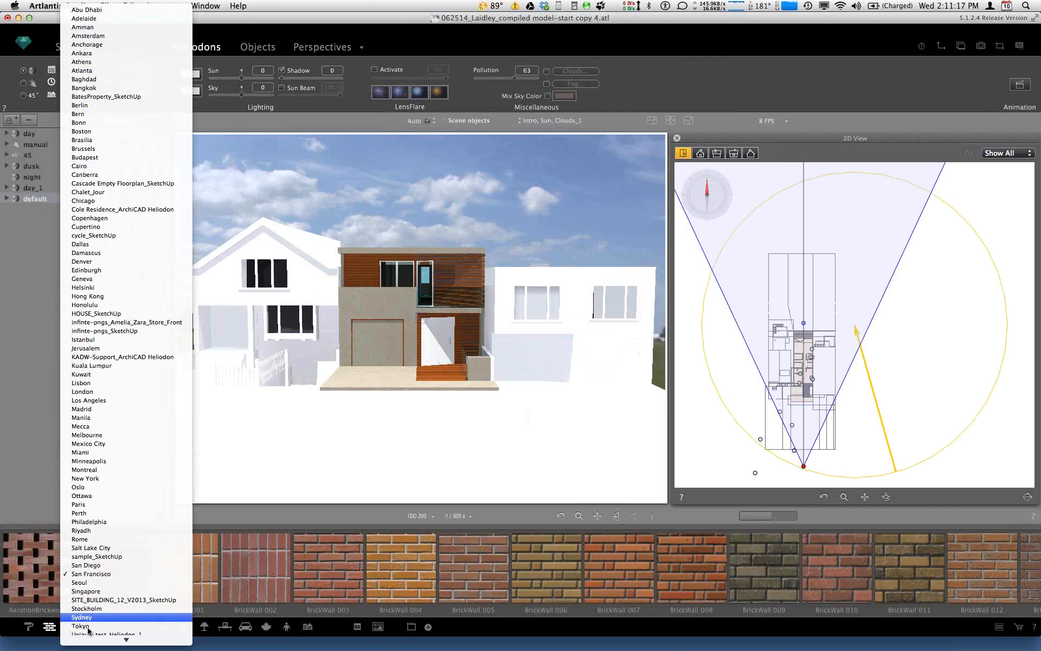
left_click(93, 575)
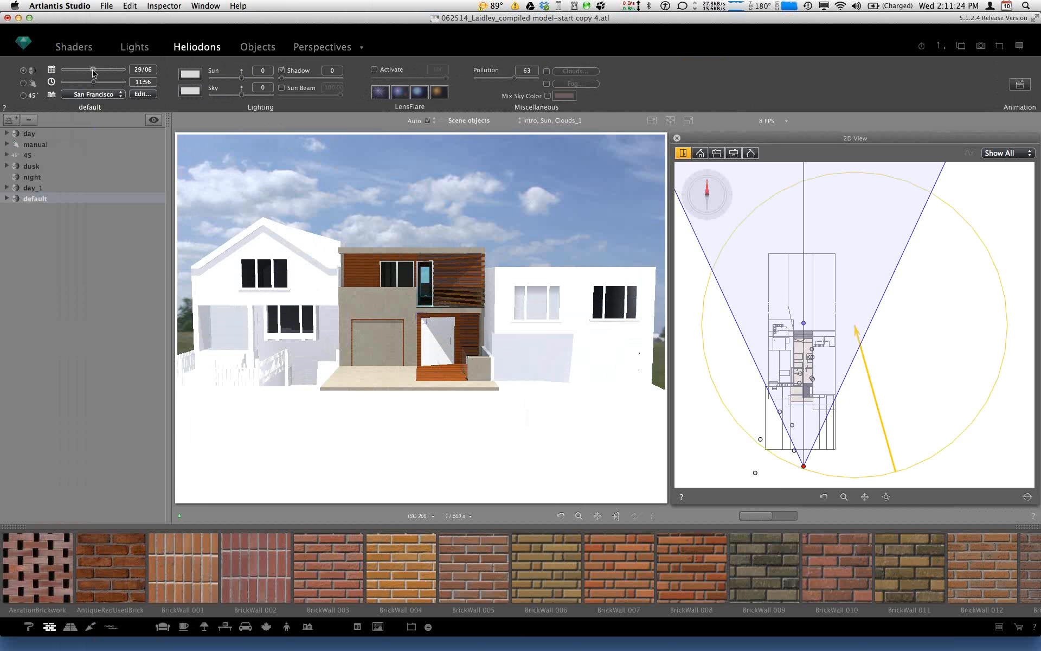
Step: Set the sun date to 10/09 and time to 12:29, then switch default to 45° sun
left_click_drag(94, 72, 97, 73)
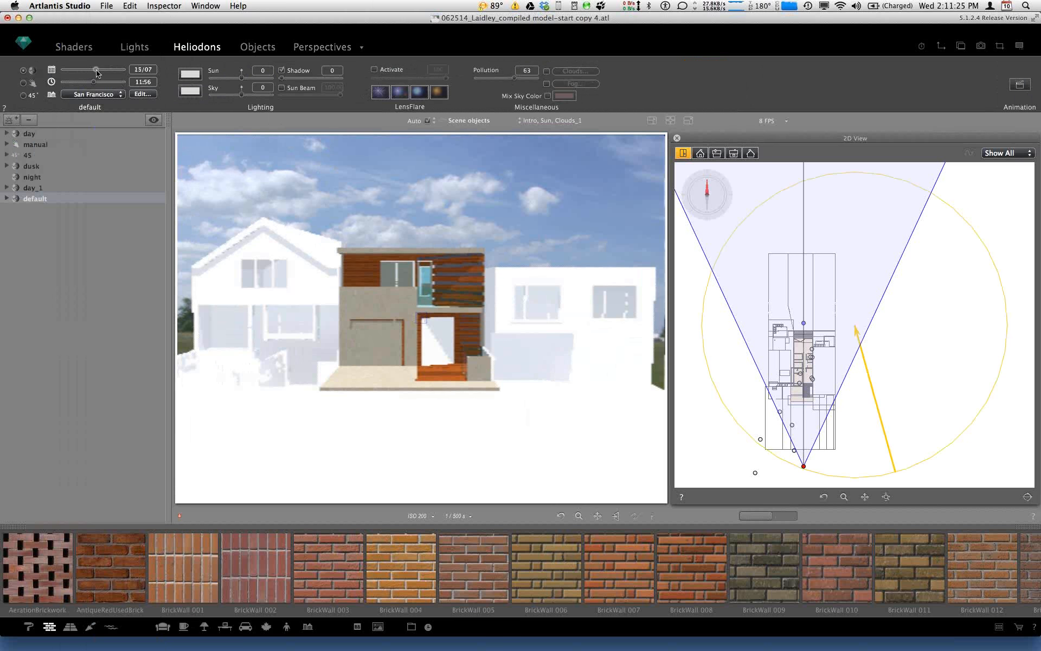
left_click_drag(97, 73, 106, 71)
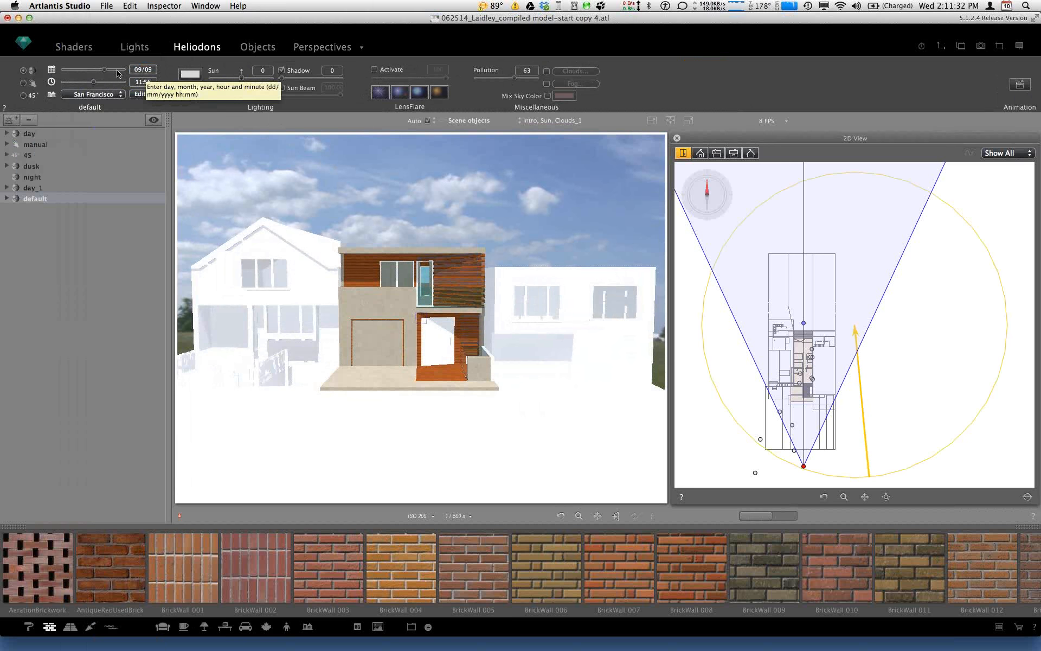
left_click(106, 75)
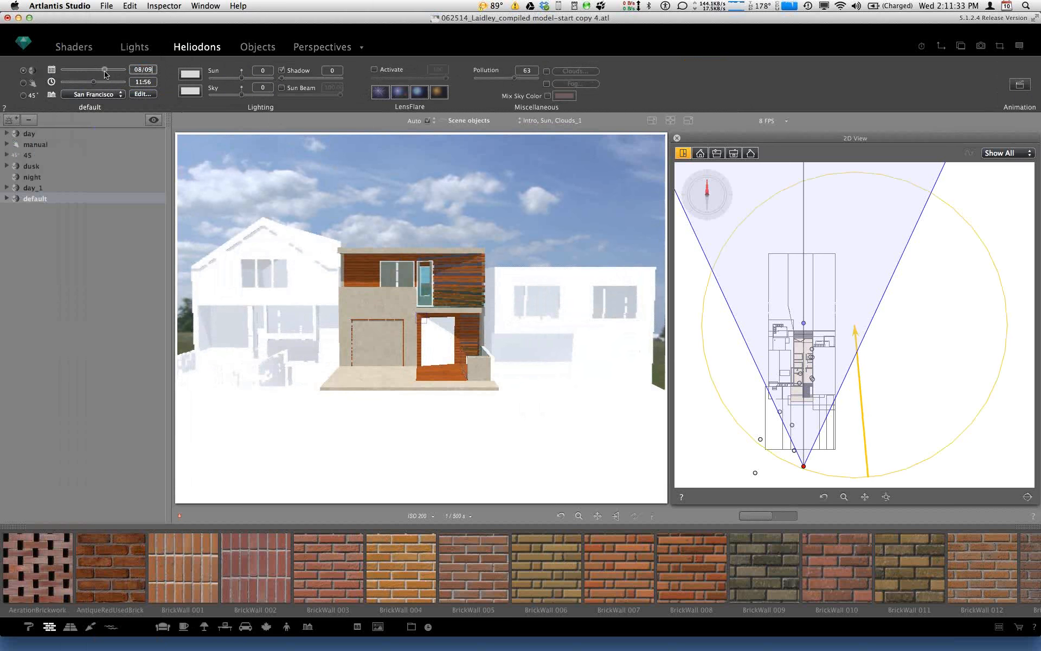
left_click_drag(105, 71, 106, 71)
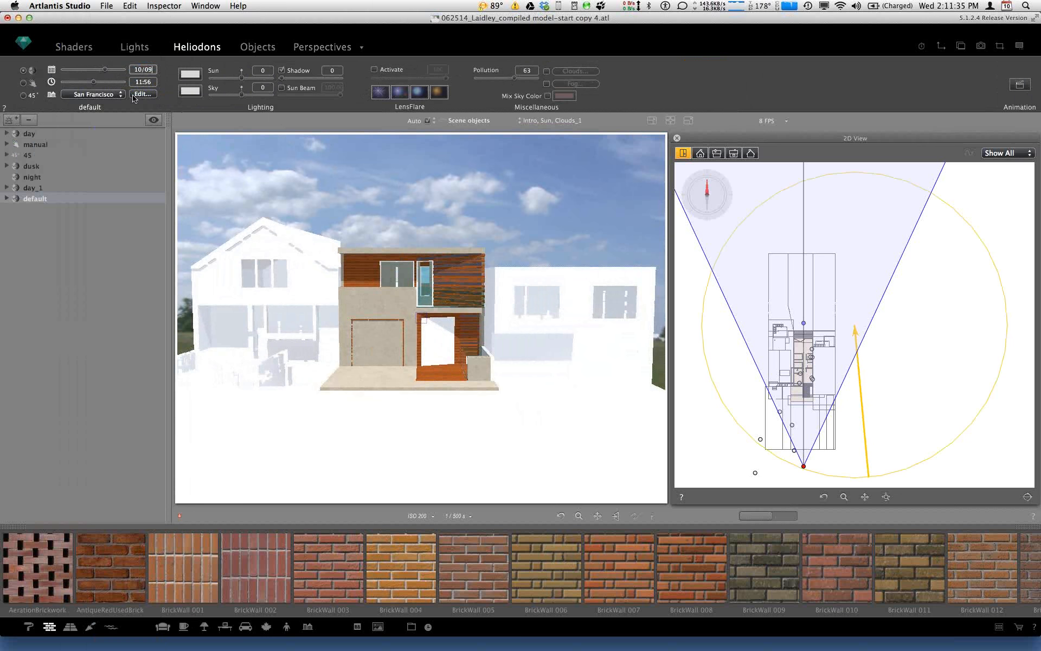
key("Tab")
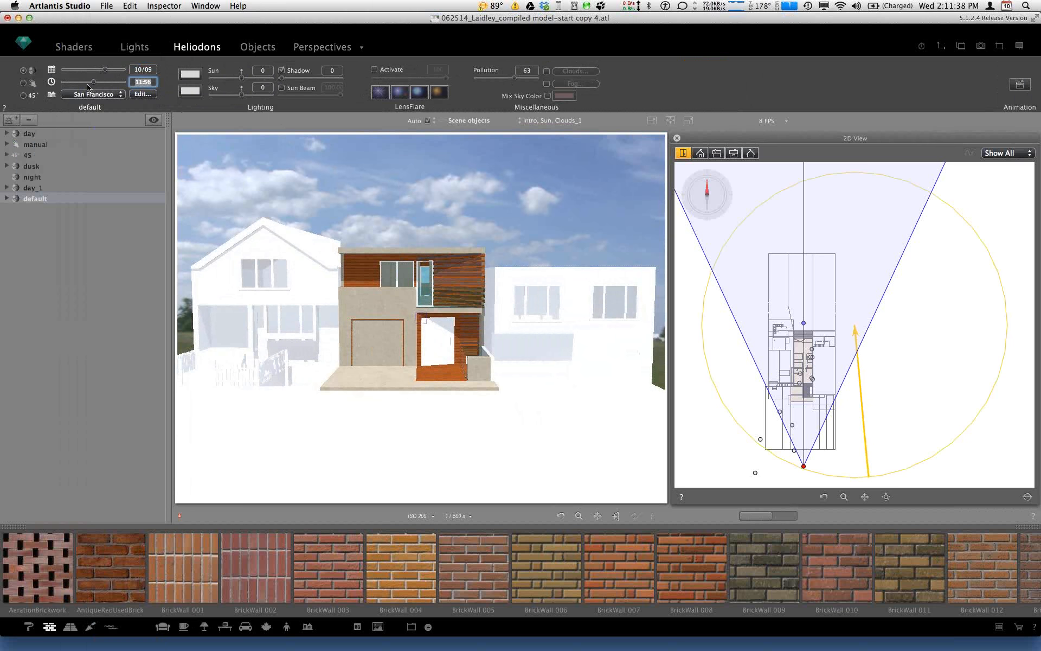
left_click_drag(93, 83, 87, 88)
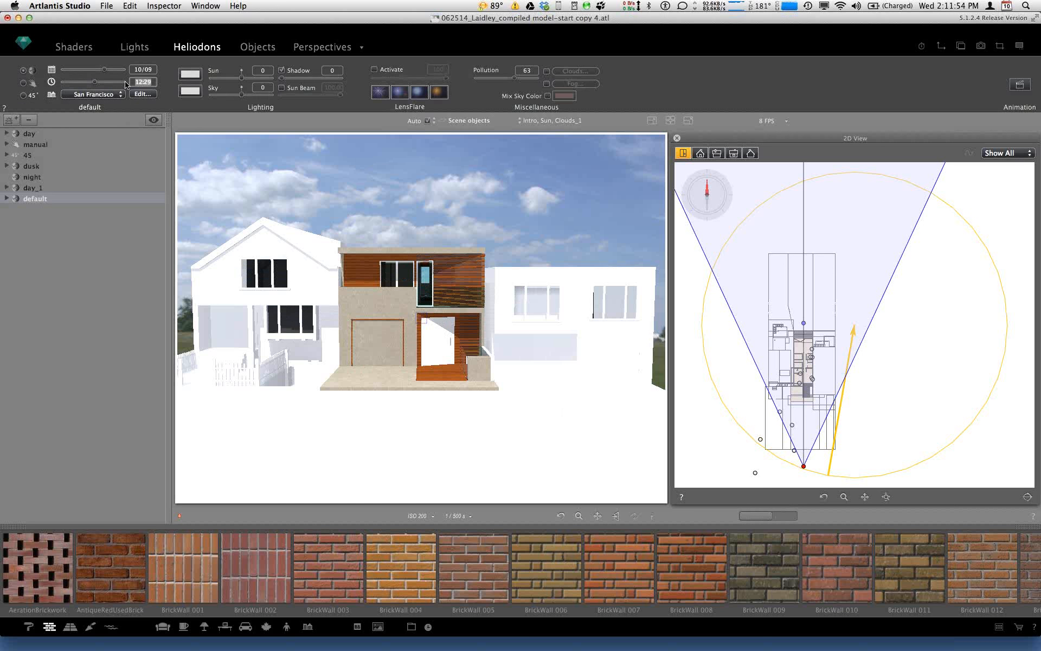
left_click(22, 96)
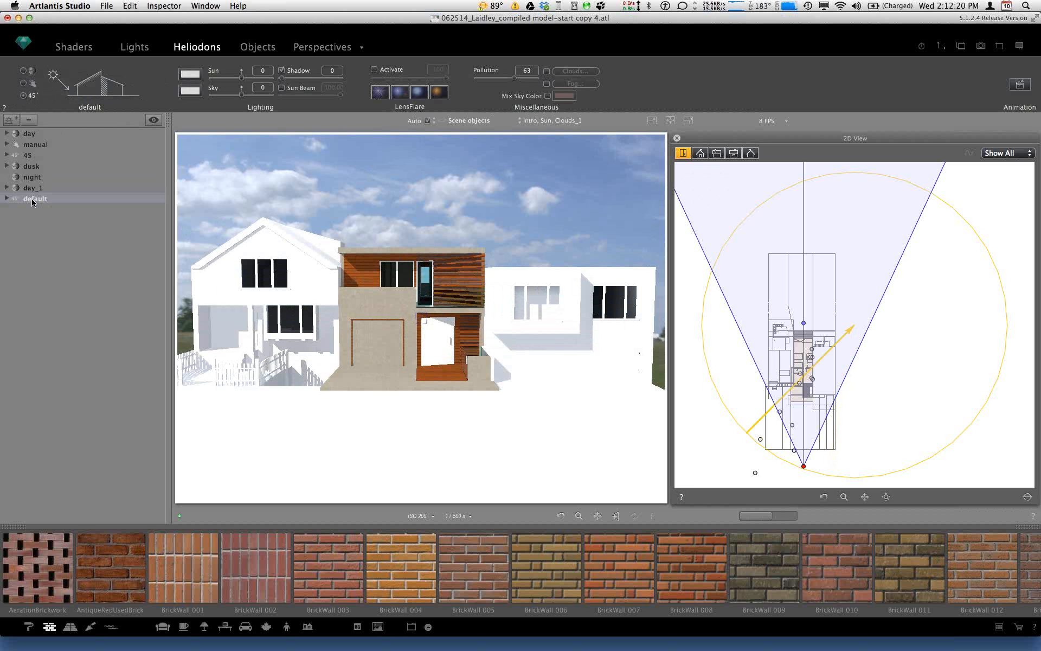
Step: Return default to date-and-time sun and add a 45° heliodon named '45 sun'
left_click(23, 71)
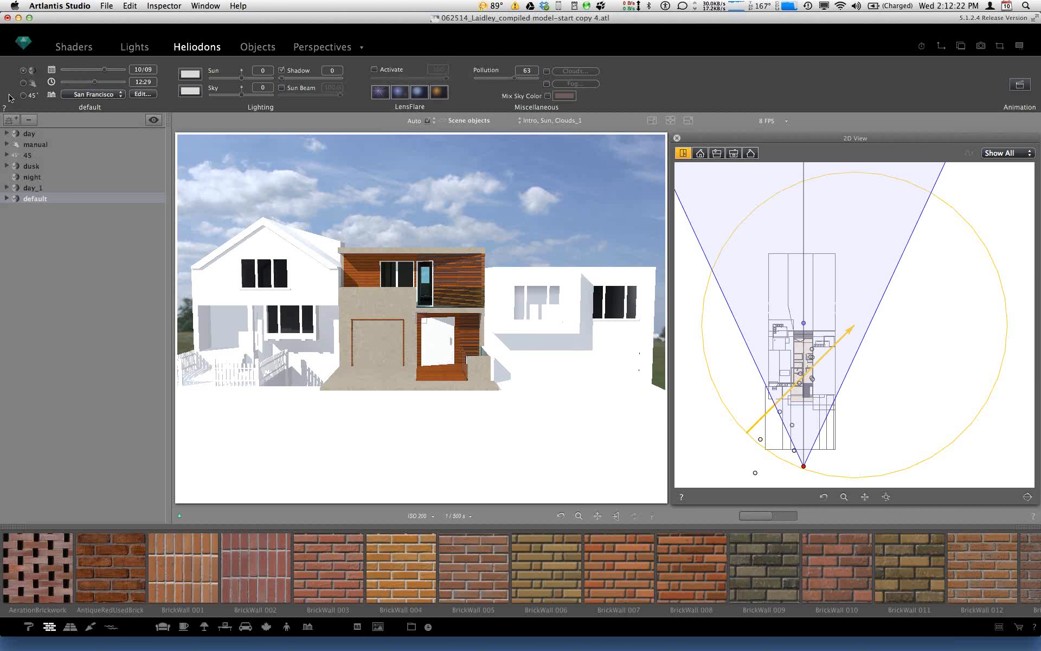
left_click(12, 122)
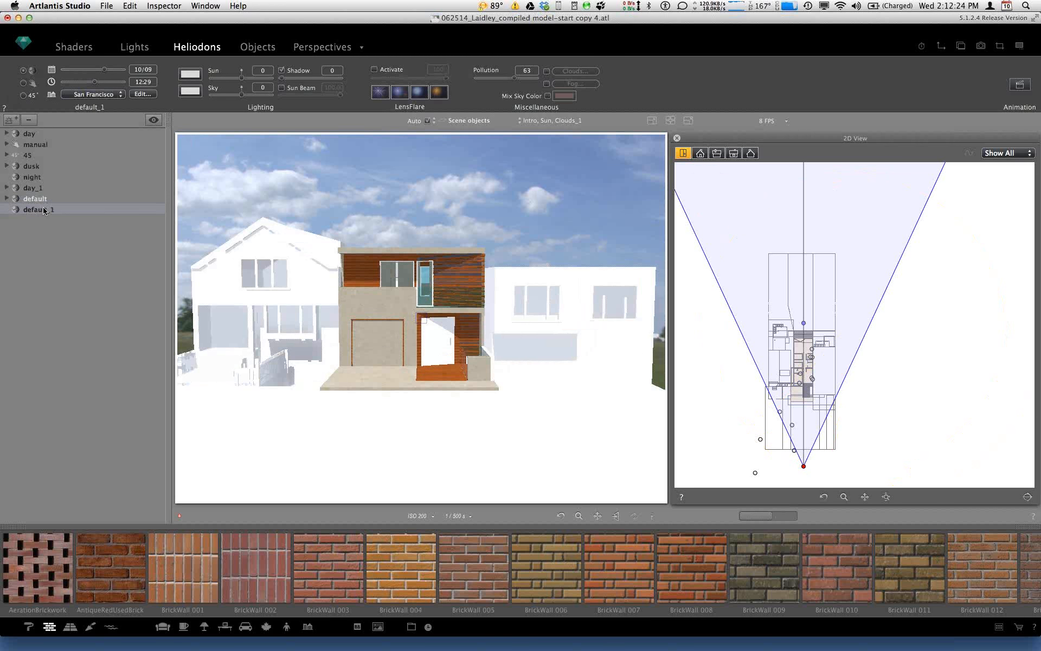
left_click(30, 96)
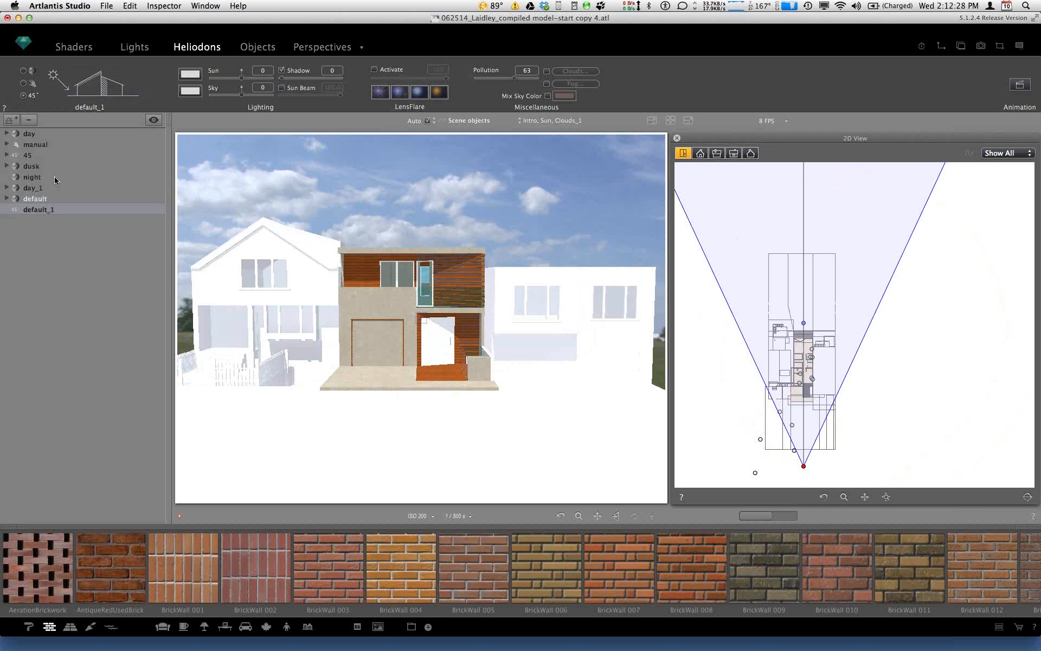
double_click(37, 210)
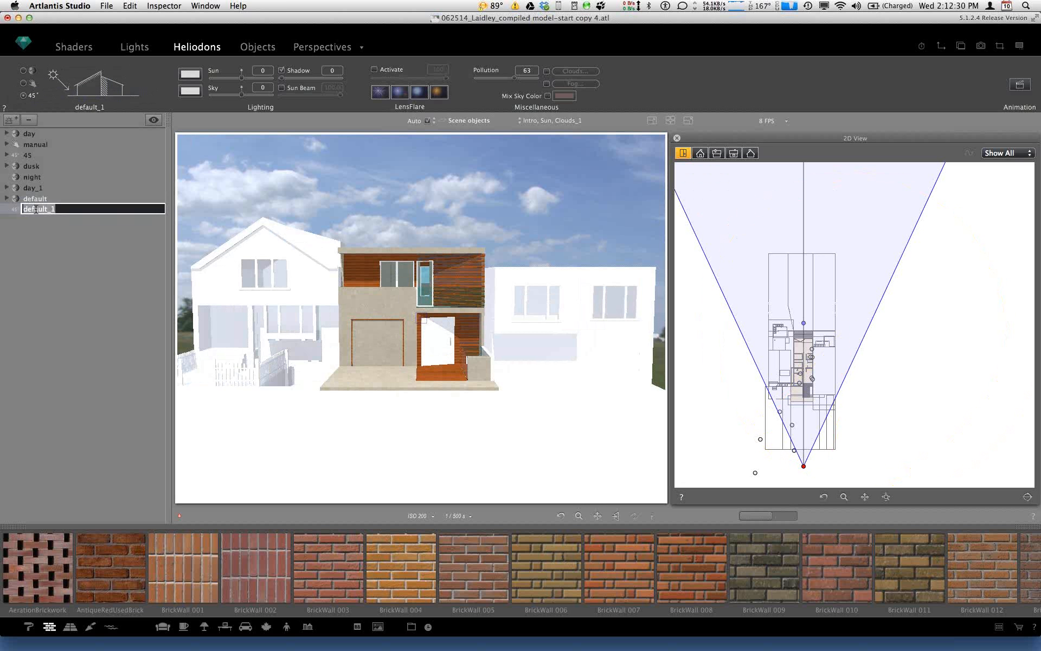
type("45 ds")
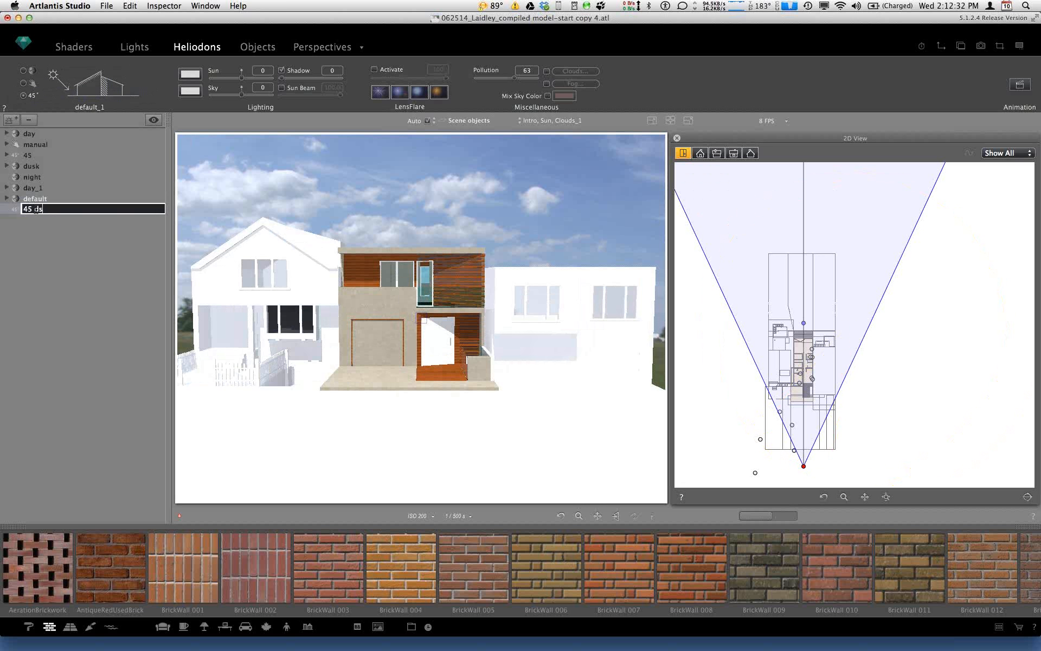
type("n")
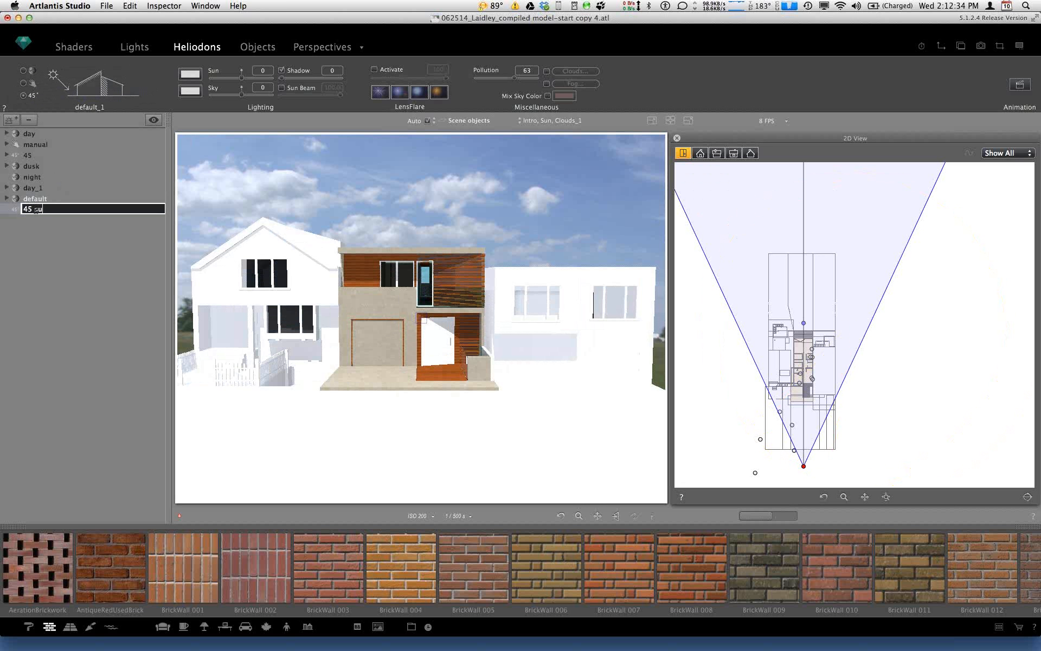
key("Return")
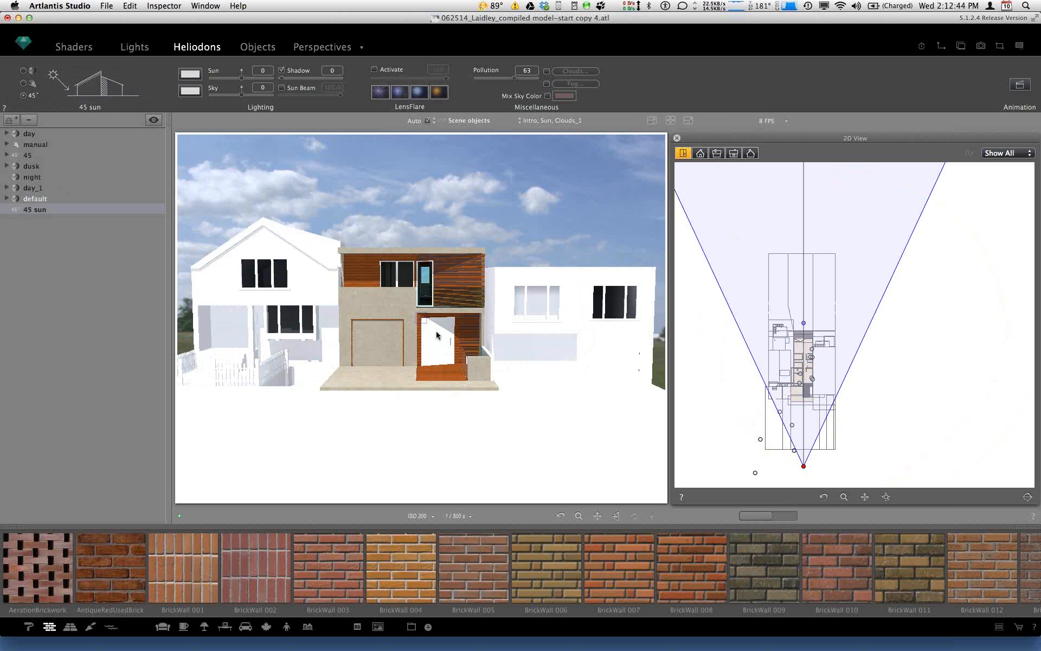
left_click(341, 48)
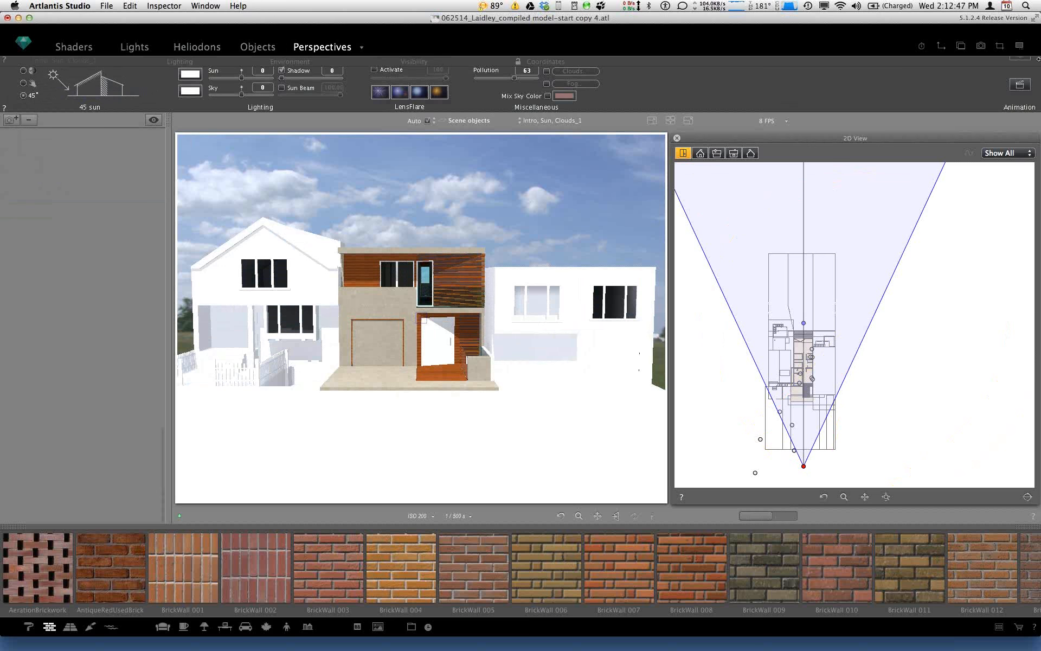
Step: Keep Normal Radiosity in the rendering parameters and adjust physical camera and first bounce settings
left_click(1017, 99)
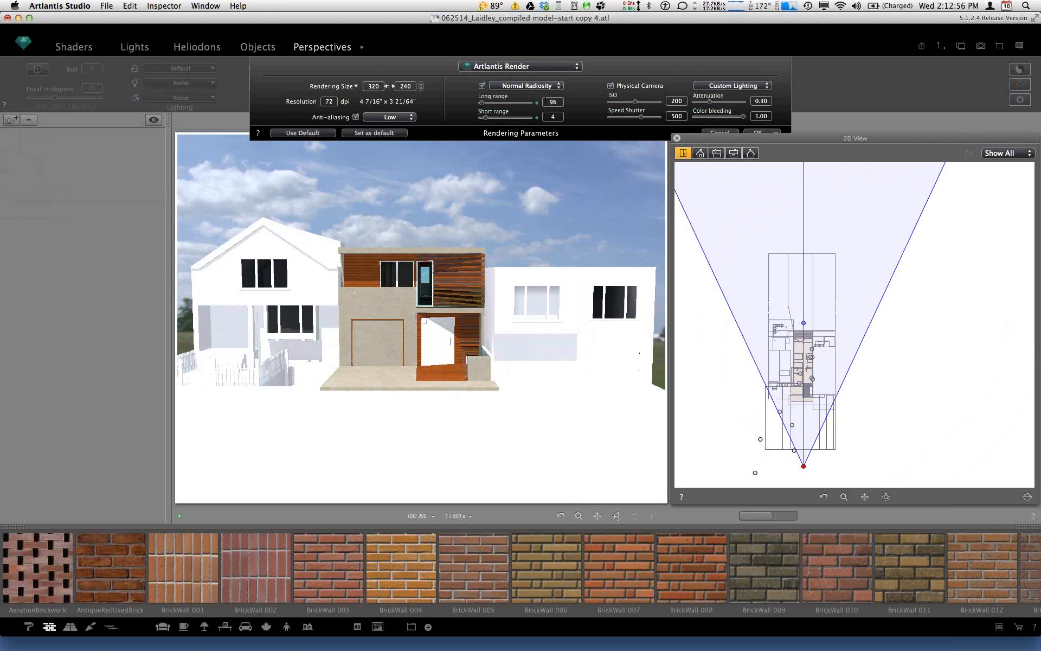
left_click(532, 87)
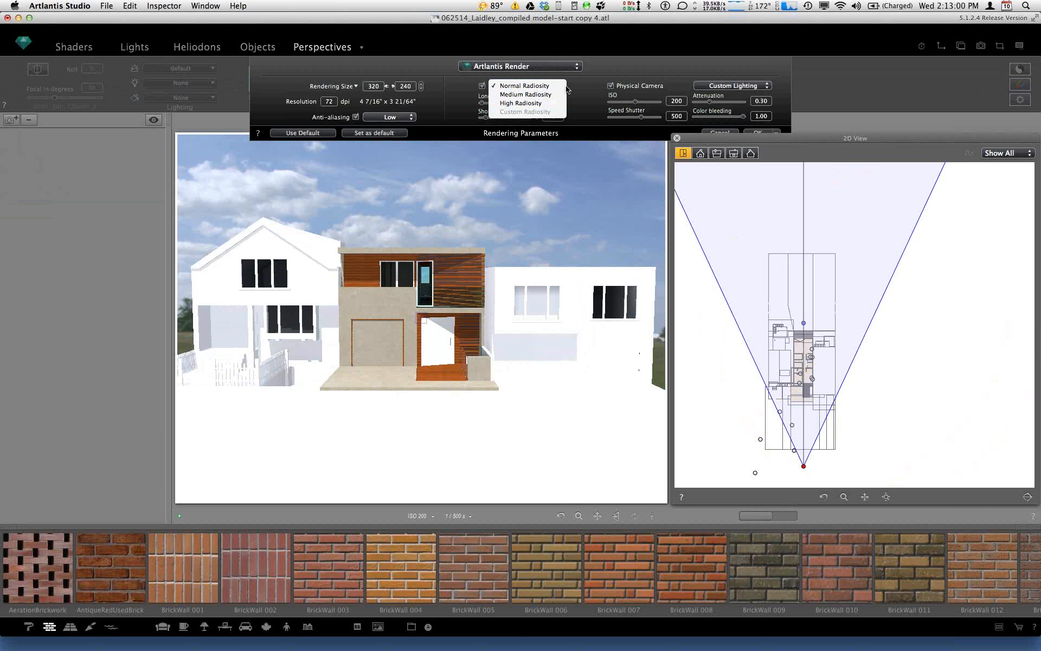
left_click(725, 68)
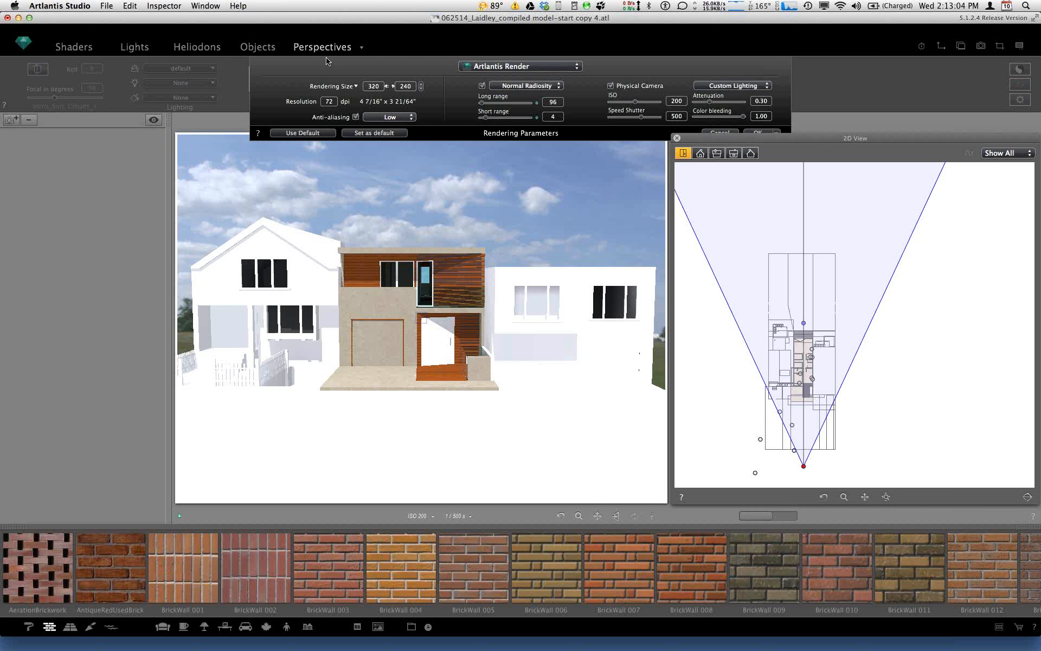
left_click(611, 87)
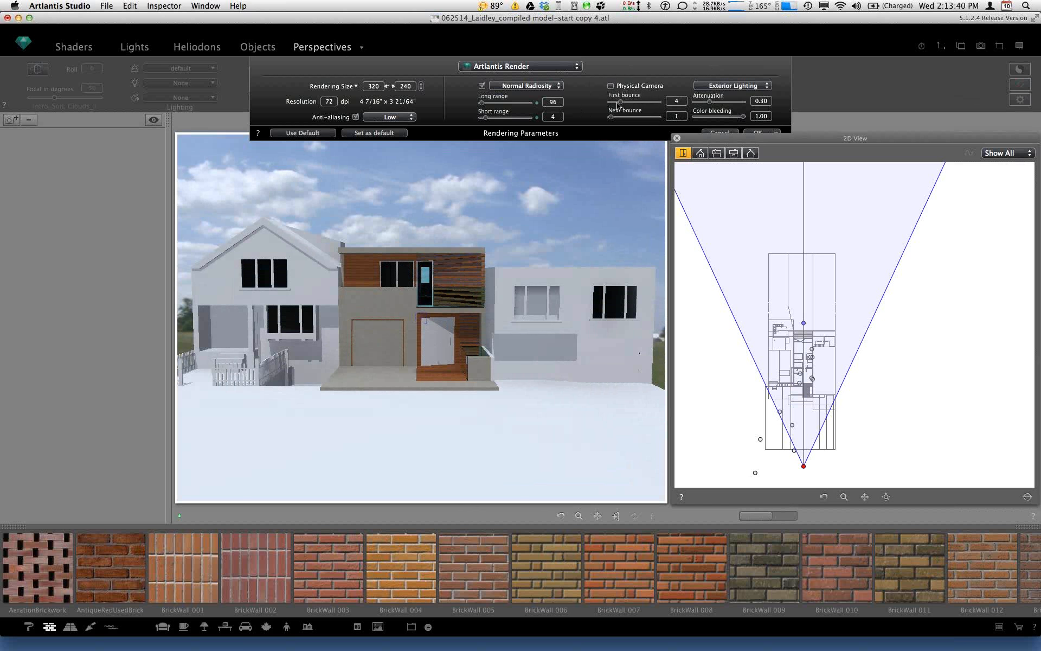
left_click(622, 103)
left_click_drag(624, 102, 634, 103)
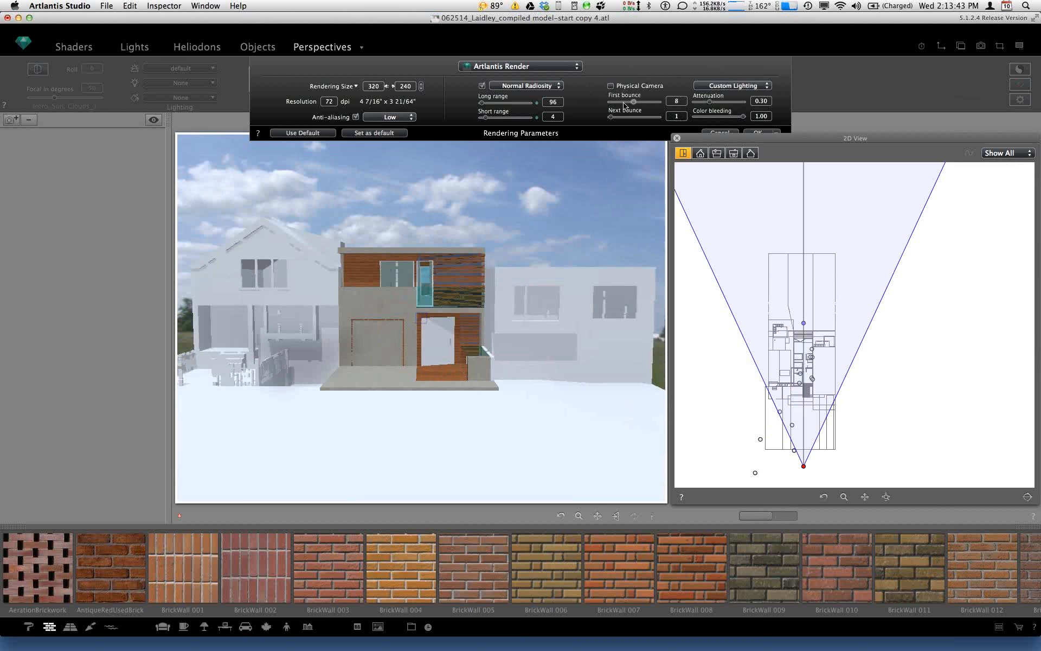
left_click(610, 86)
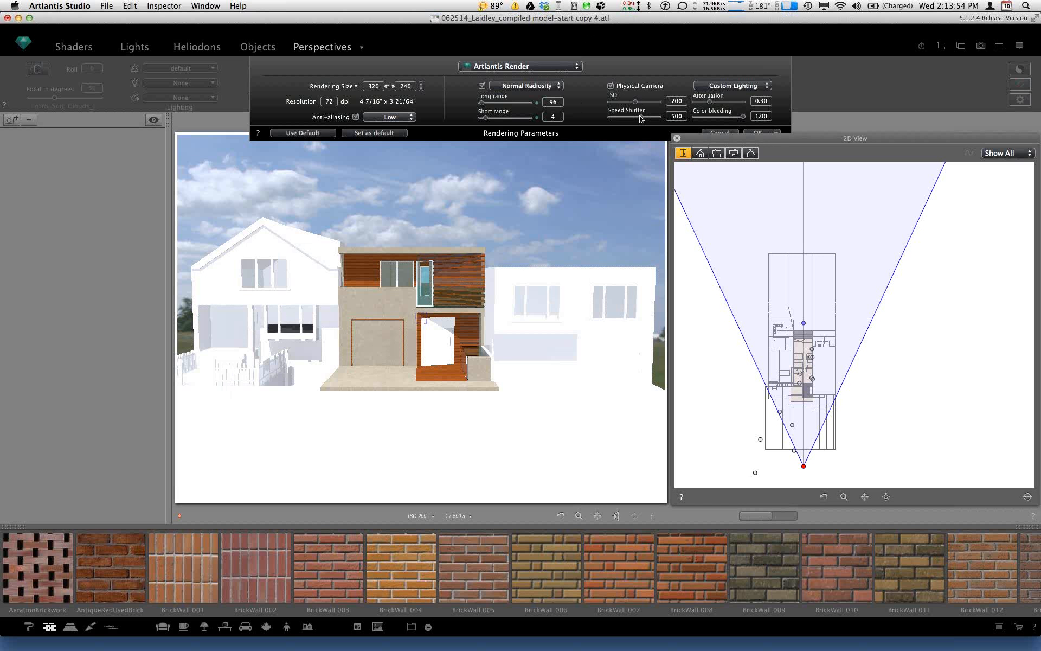
left_click_drag(640, 101, 633, 105)
Step: Choose the exterior lighting preset and lower the ISO to 45
left_click(731, 86)
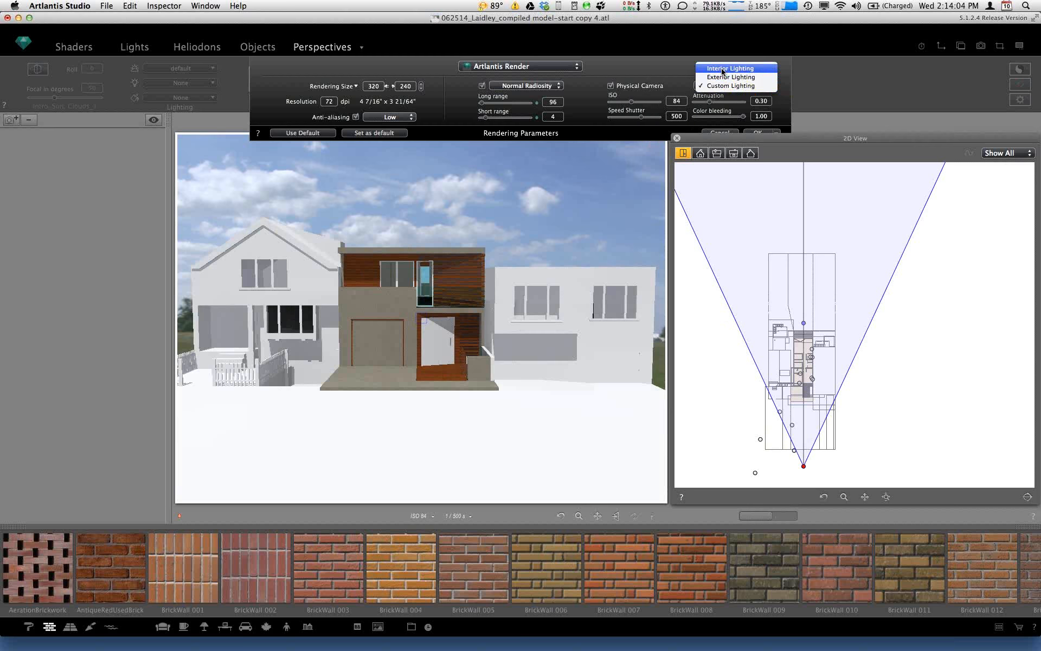
left_click(724, 77)
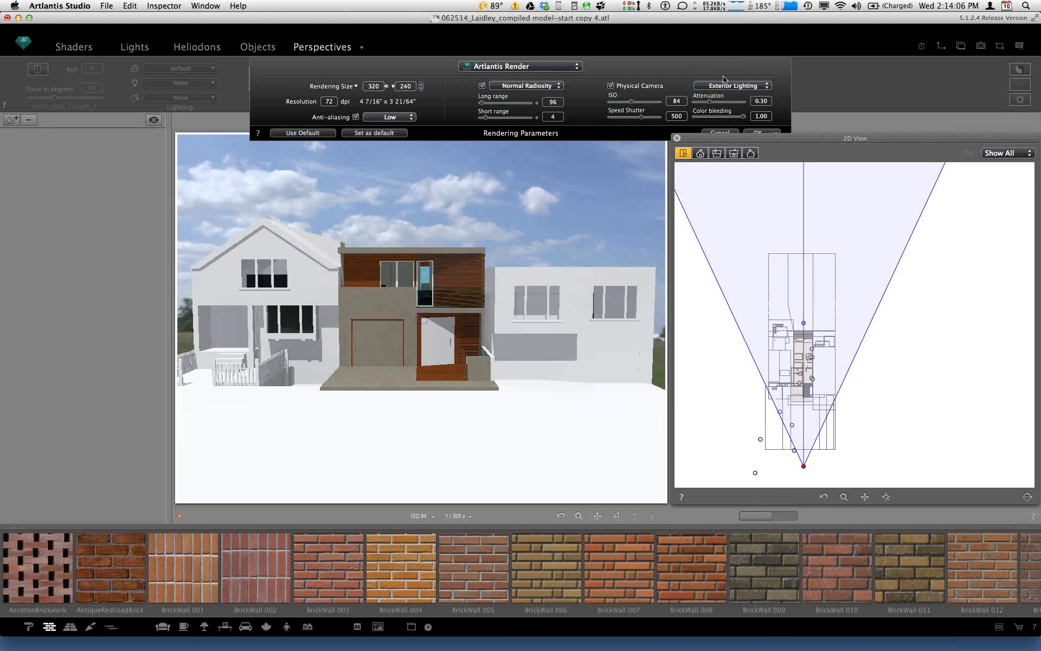
left_click(724, 82)
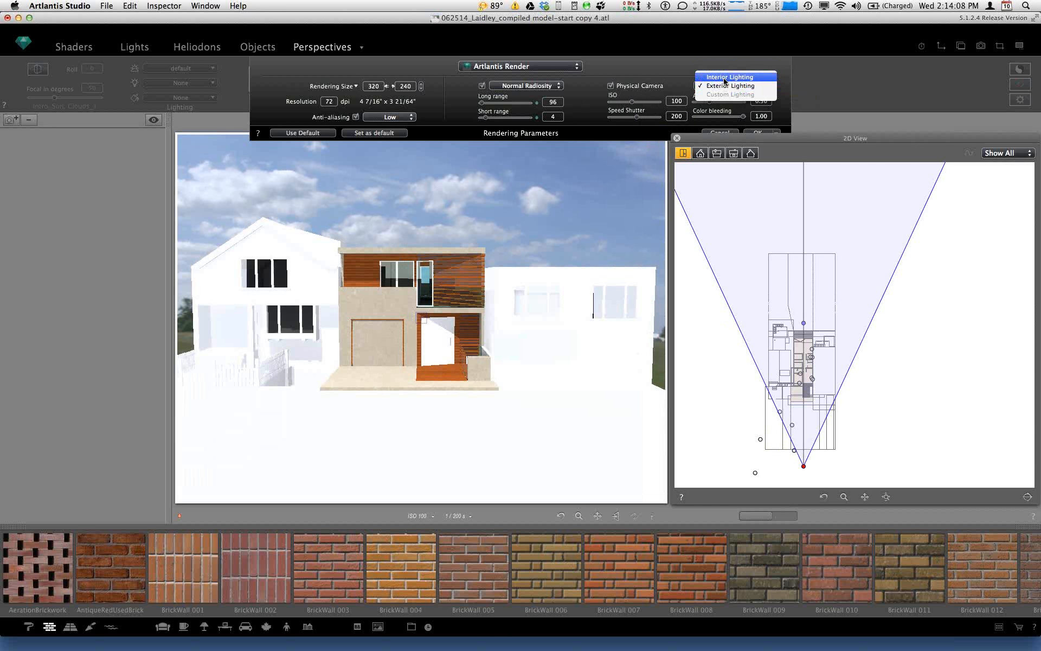
left_click(725, 81)
left_click(725, 82)
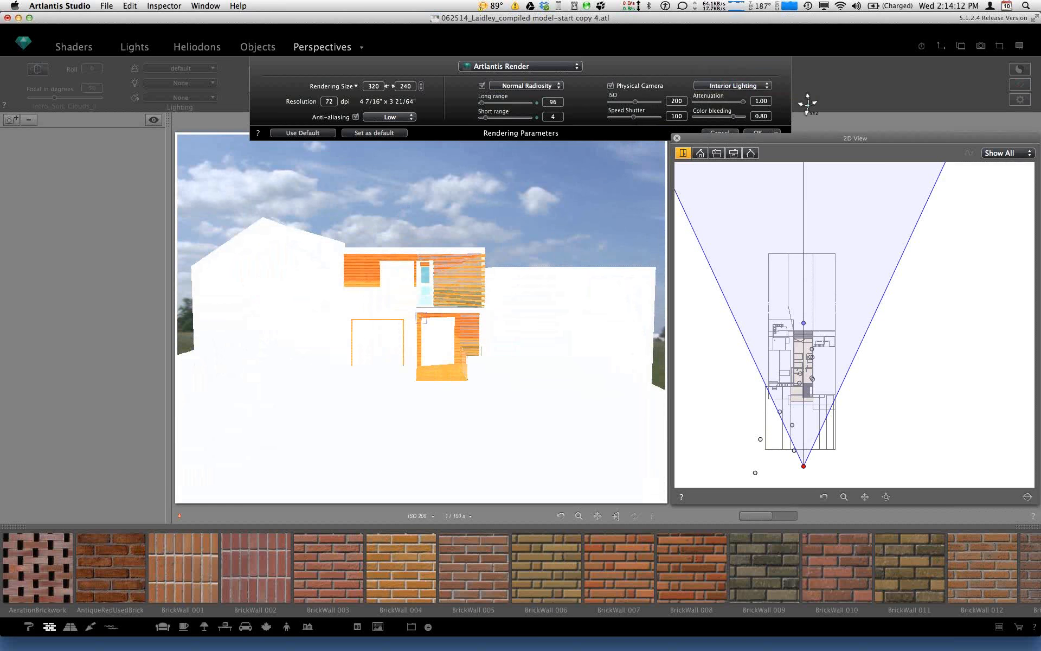
left_click(744, 86)
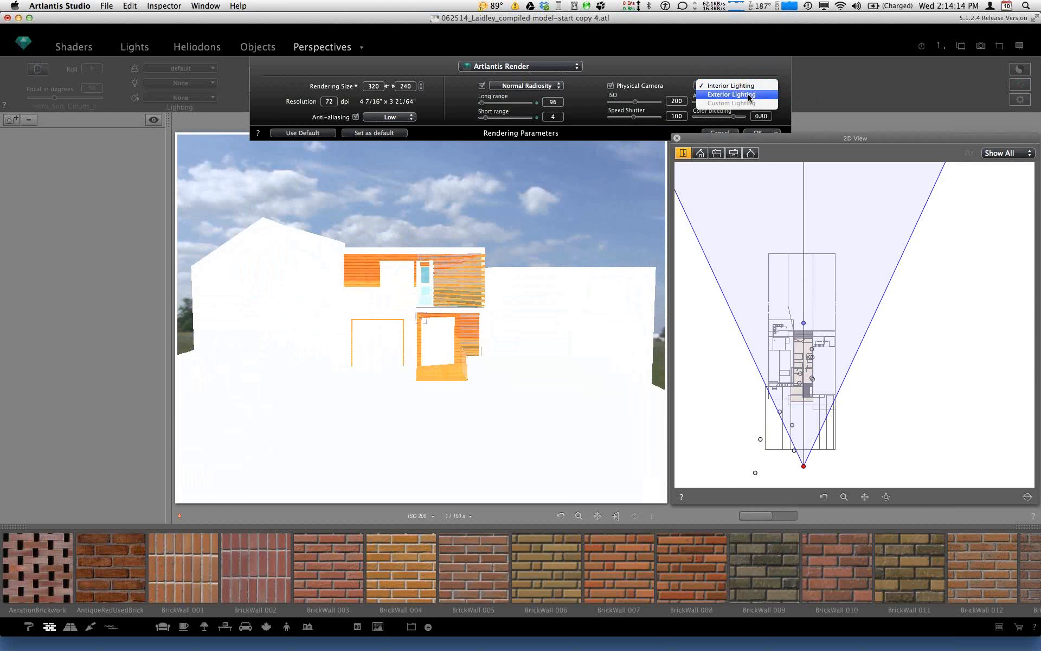
left_click(749, 95)
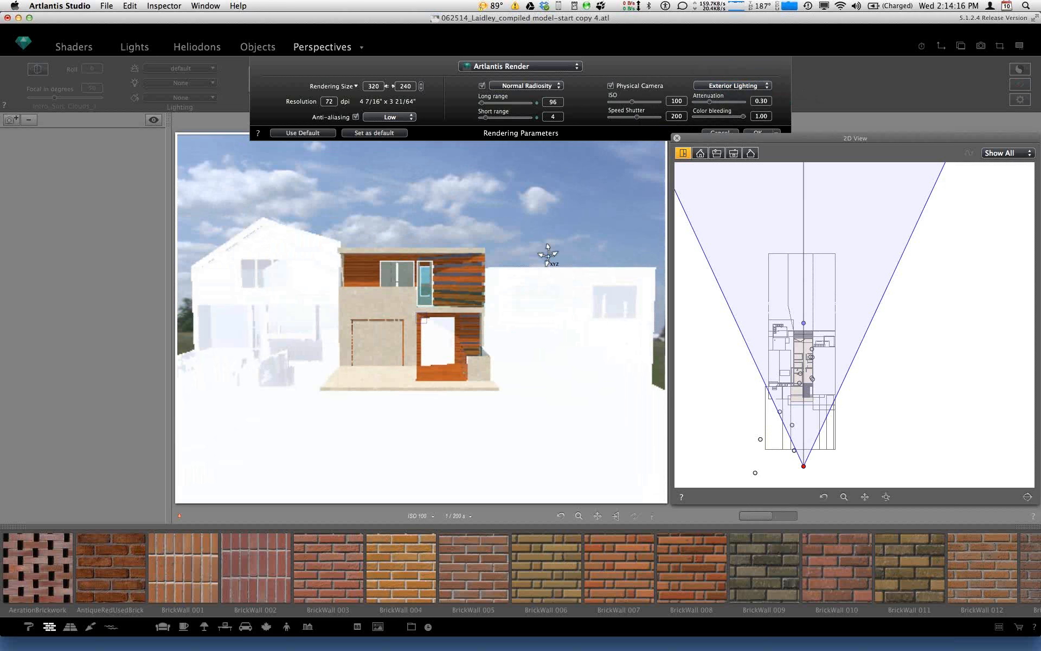
left_click_drag(633, 103, 629, 107)
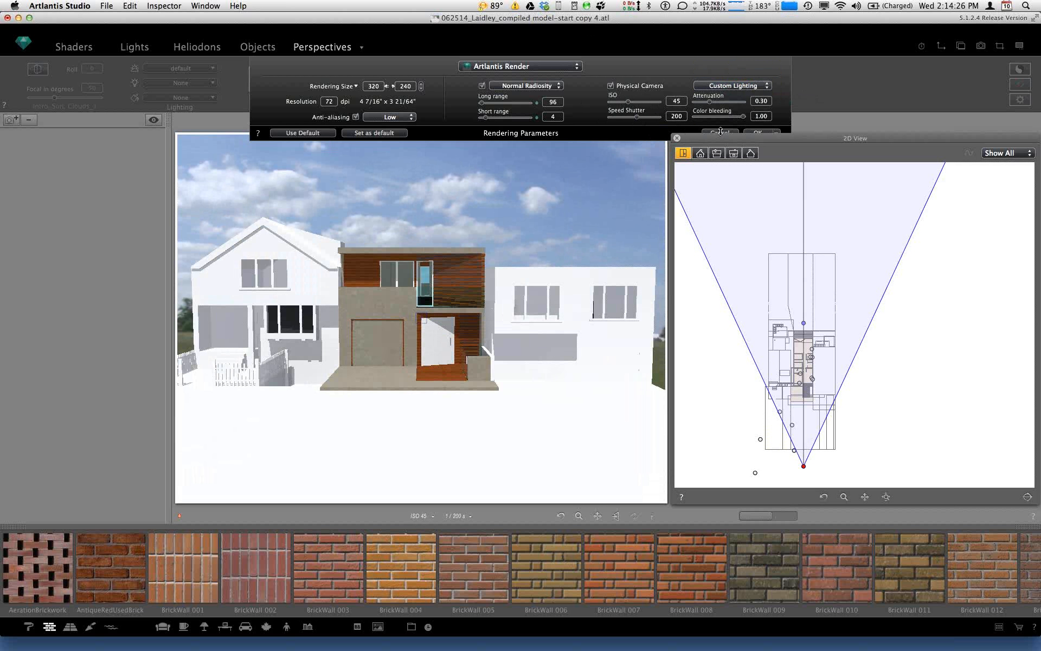
Step: Close the 2D view palette and confirm the 320×240, 72 dpi rendering parameters
left_click(762, 131)
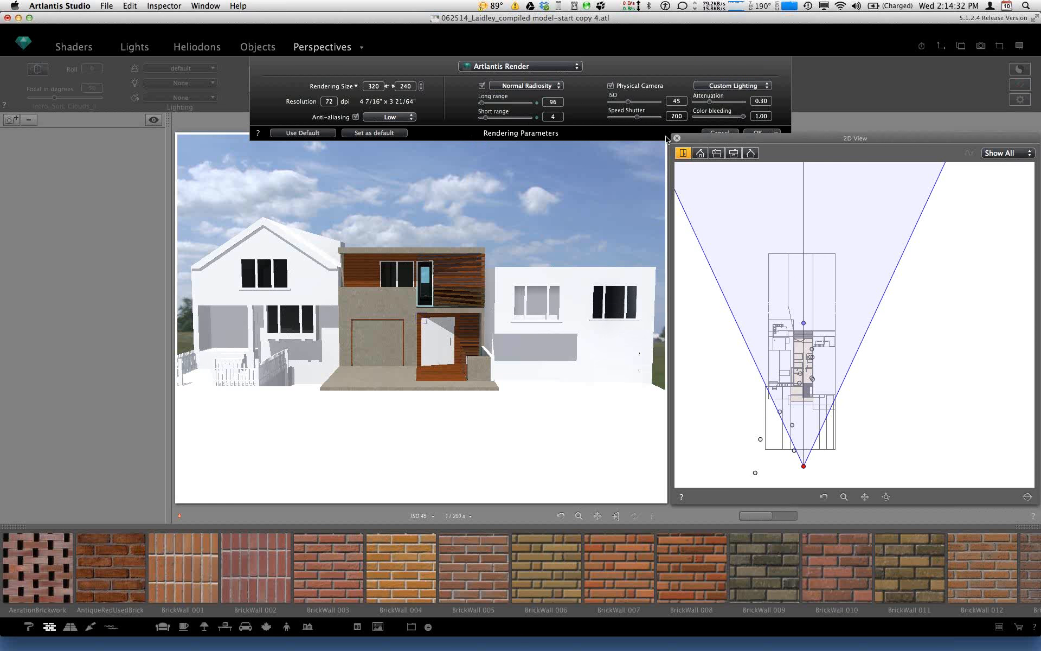
left_click(757, 132)
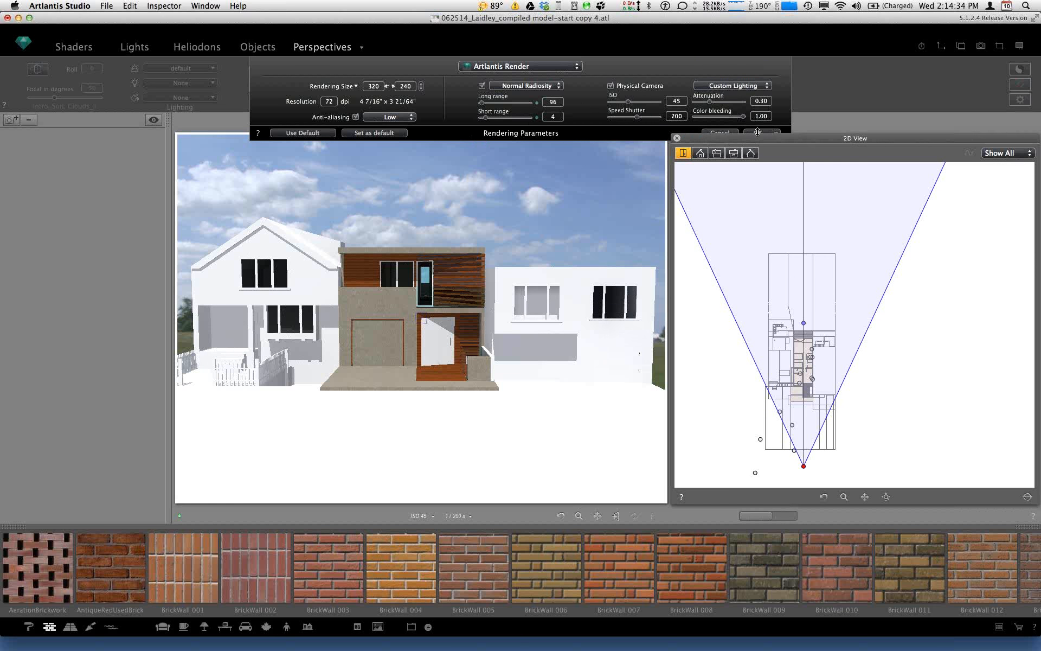
left_click(677, 139)
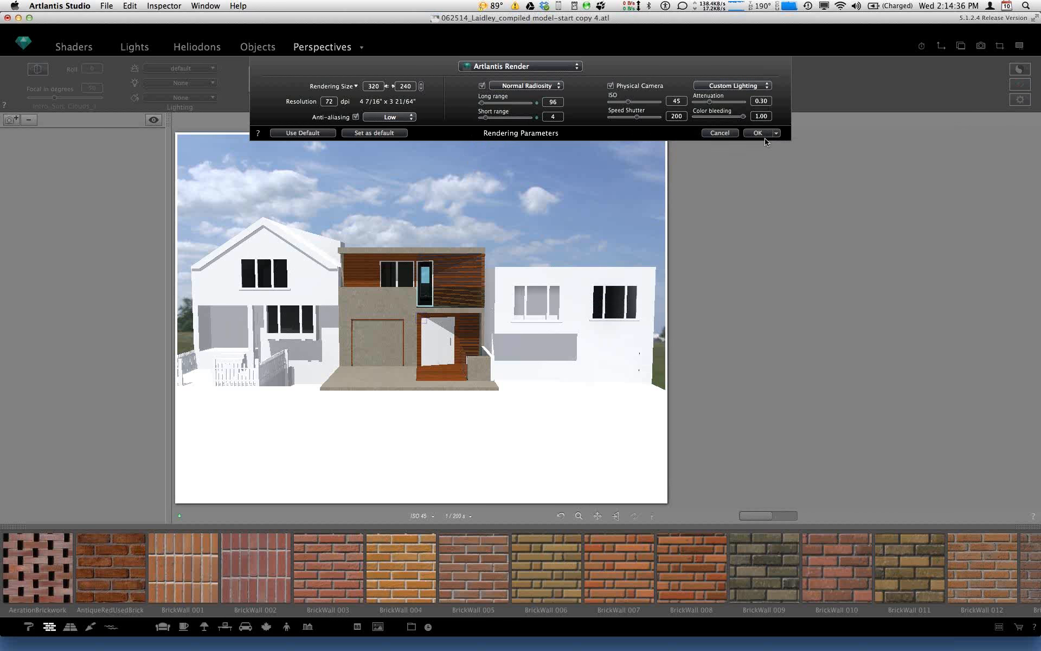
left_click(720, 133)
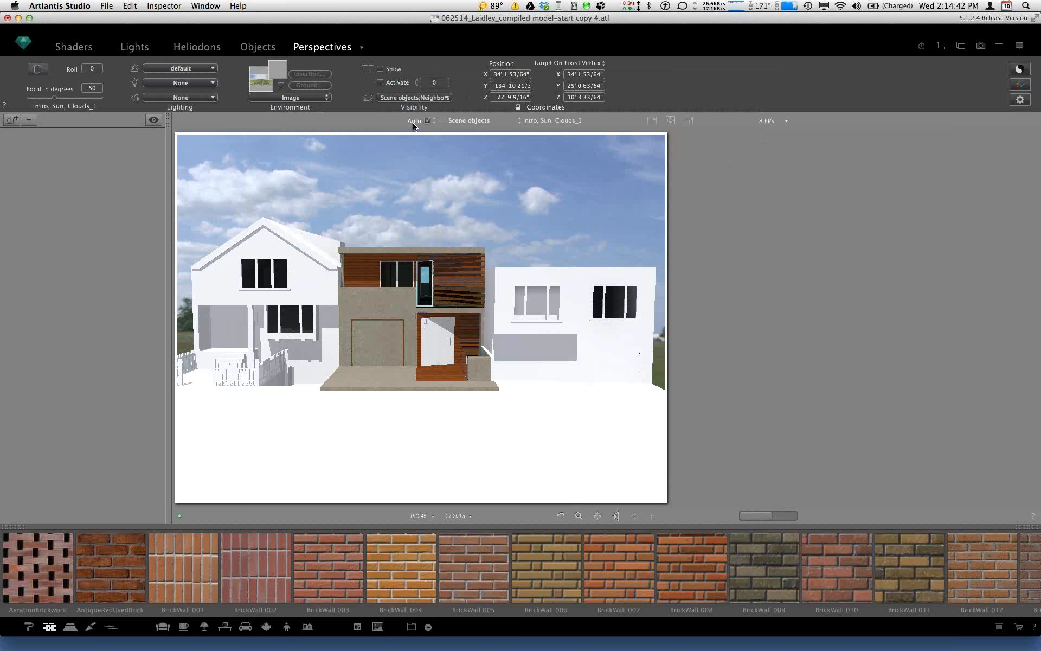
Step: Move the camera closer and lower in plan and side elevation, testing the architect camera correction
left_click(941, 48)
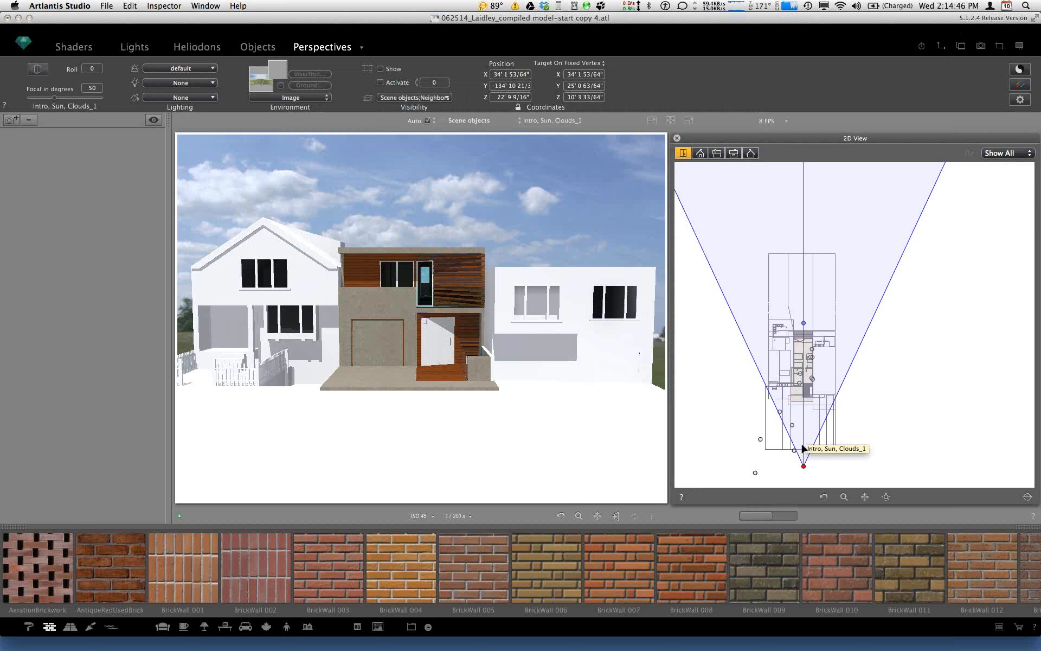
left_click_drag(803, 465, 803, 418)
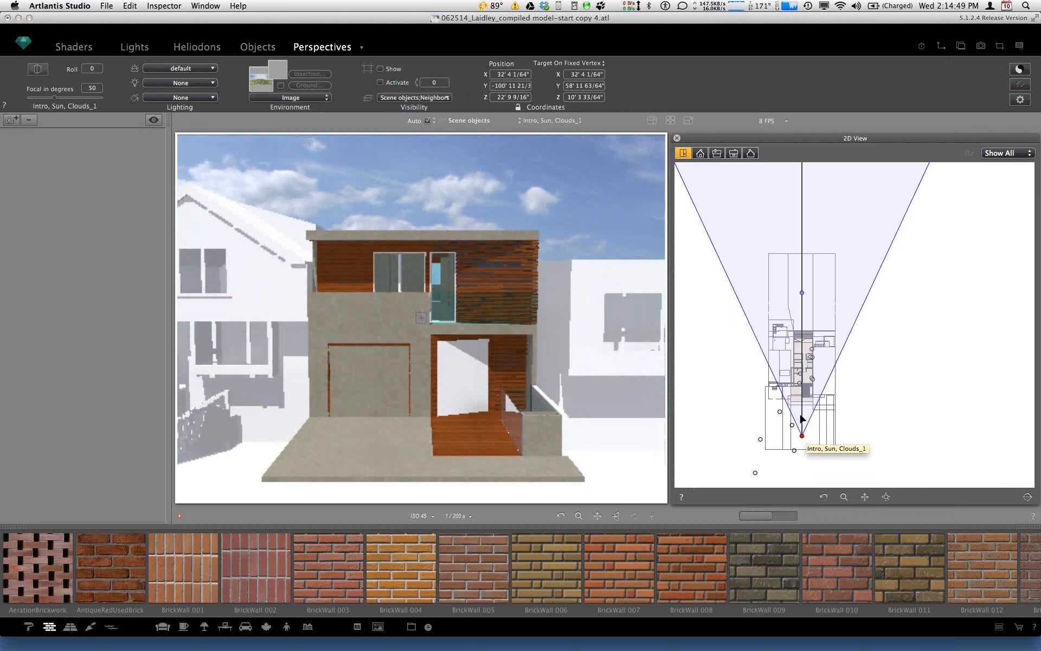
left_click(717, 153)
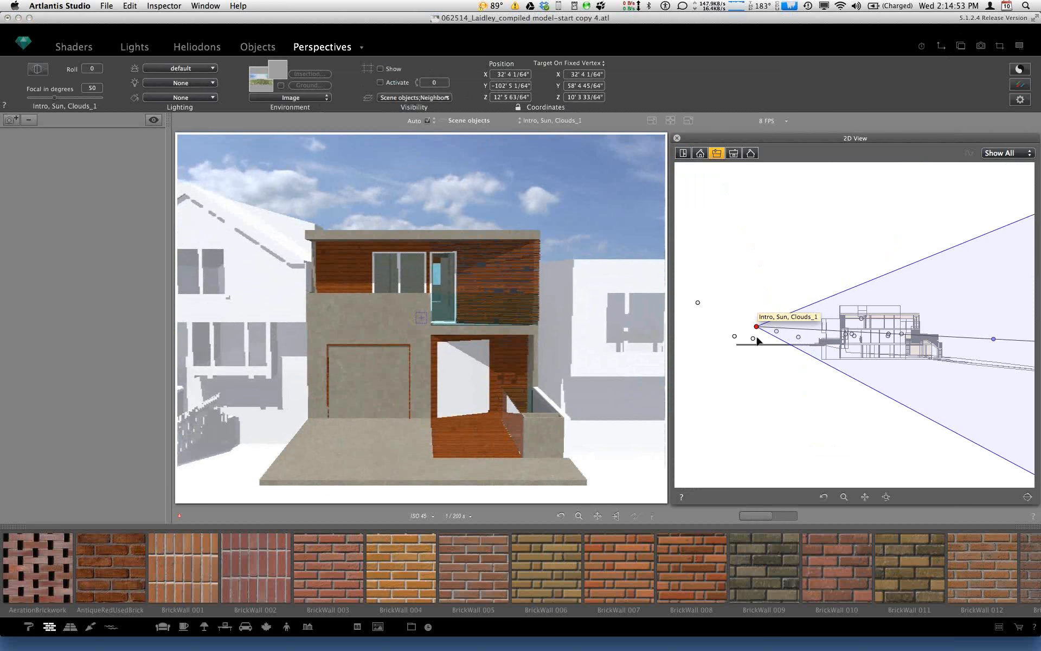
left_click_drag(757, 337, 770, 337)
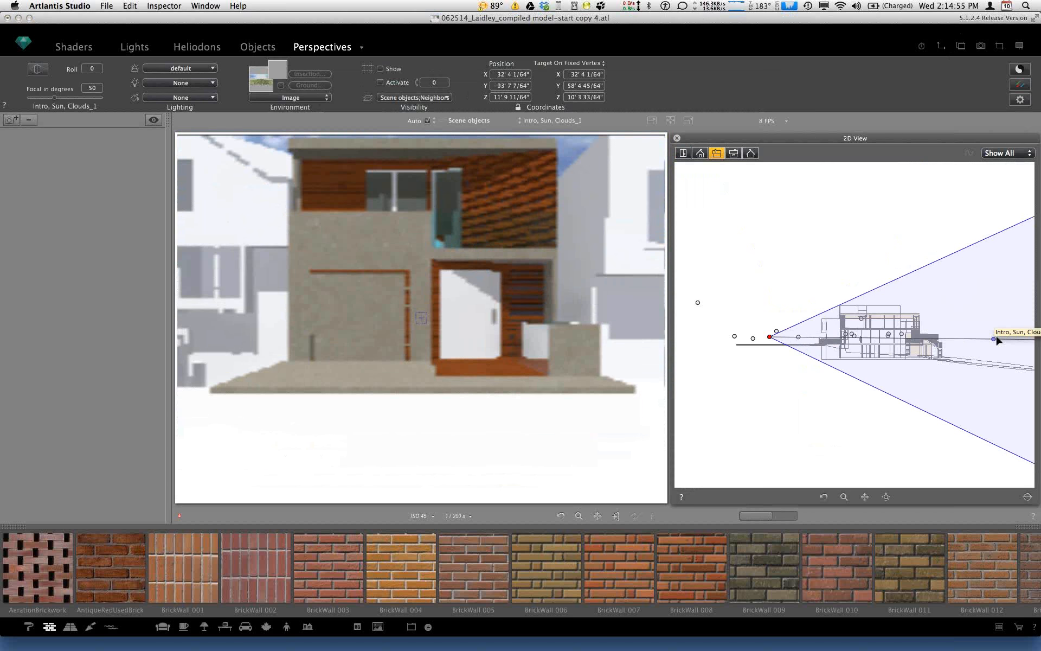
left_click_drag(995, 339, 853, 325)
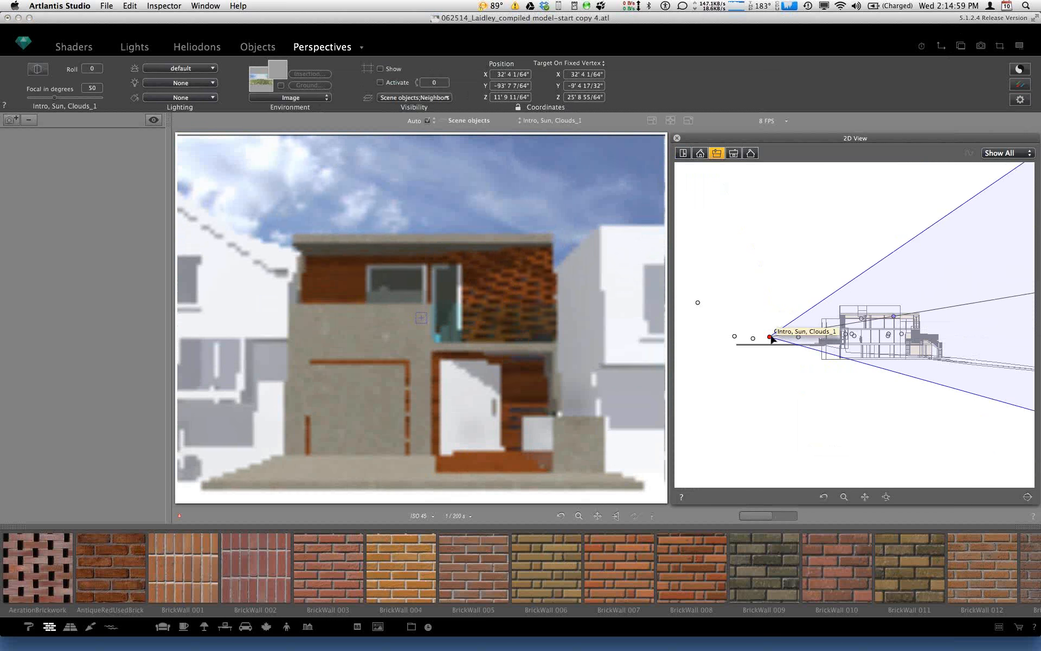
mouse_move(769, 337)
left_mouse_down()
mouse_move(803, 341)
mouse_move(786, 341)
left_mouse_up()
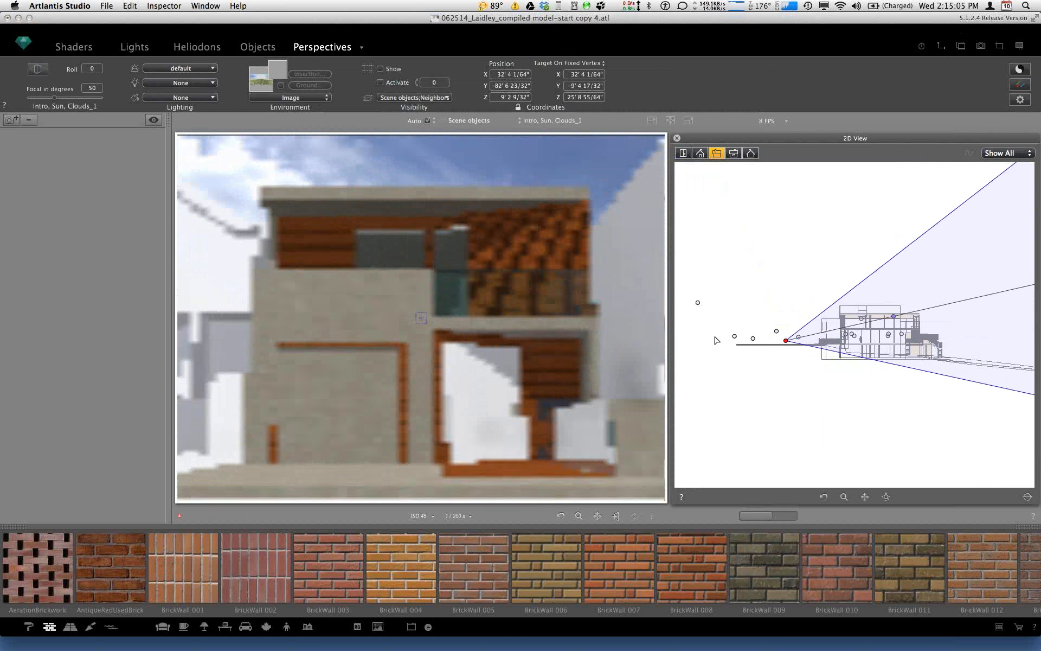
mouse_move(415, 649)
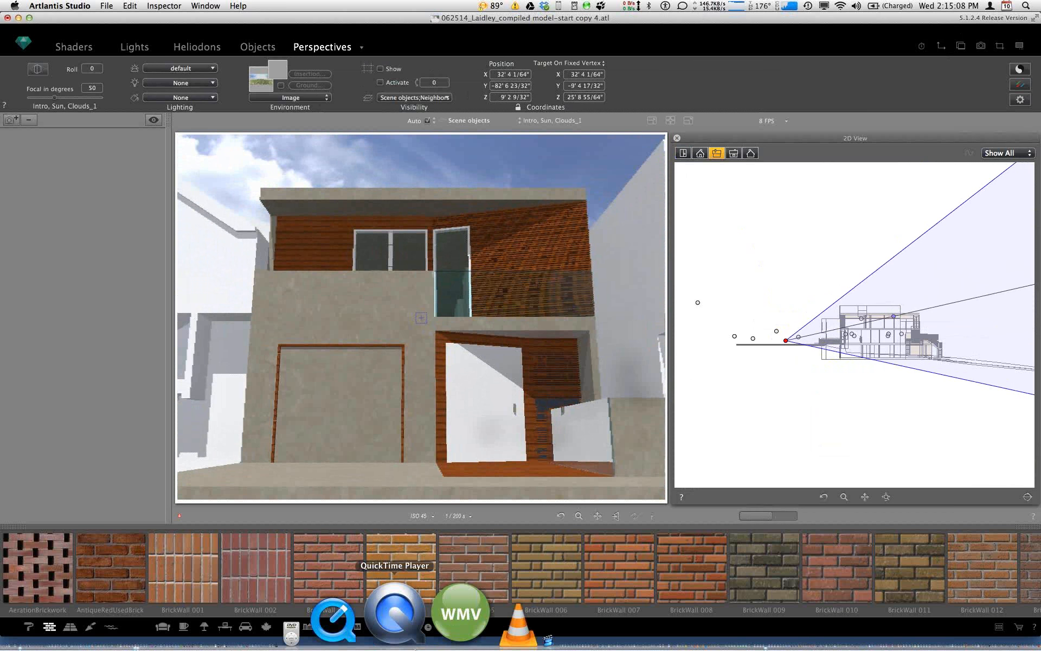
left_click(38, 69)
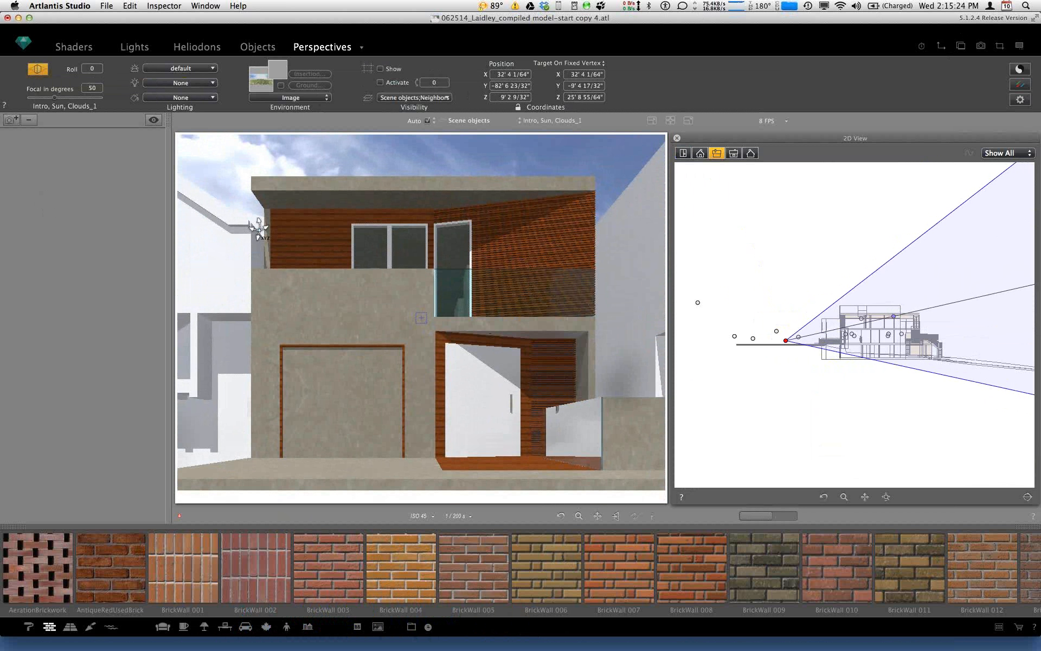
left_click(38, 69)
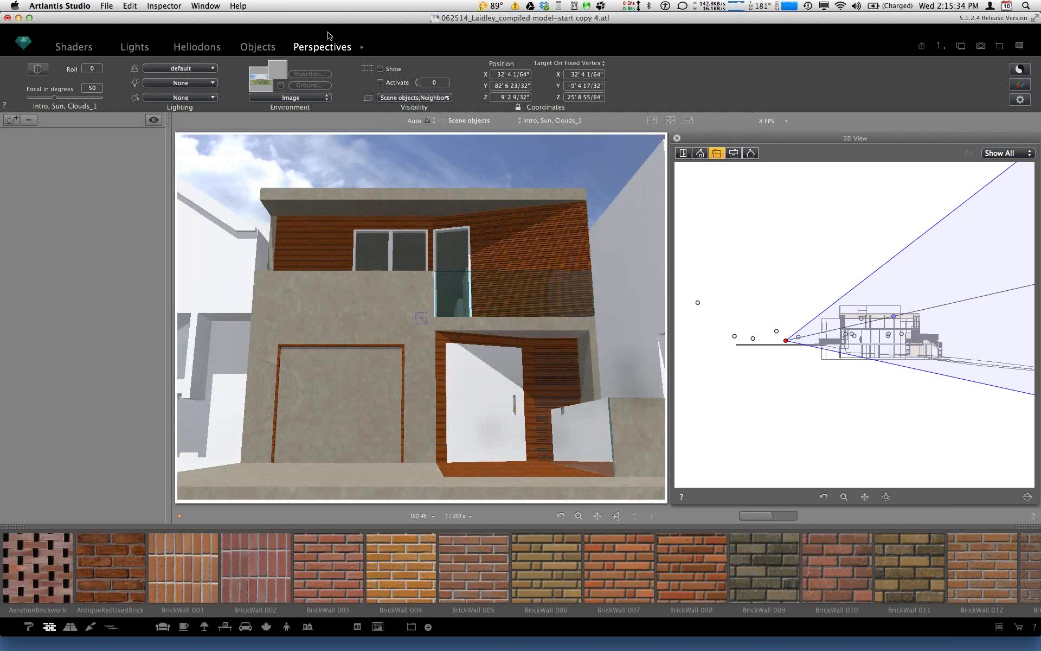
Step: Visit Parallel Views and back, then make the original Intro, Sun, Clouds perspective active
left_click(362, 48)
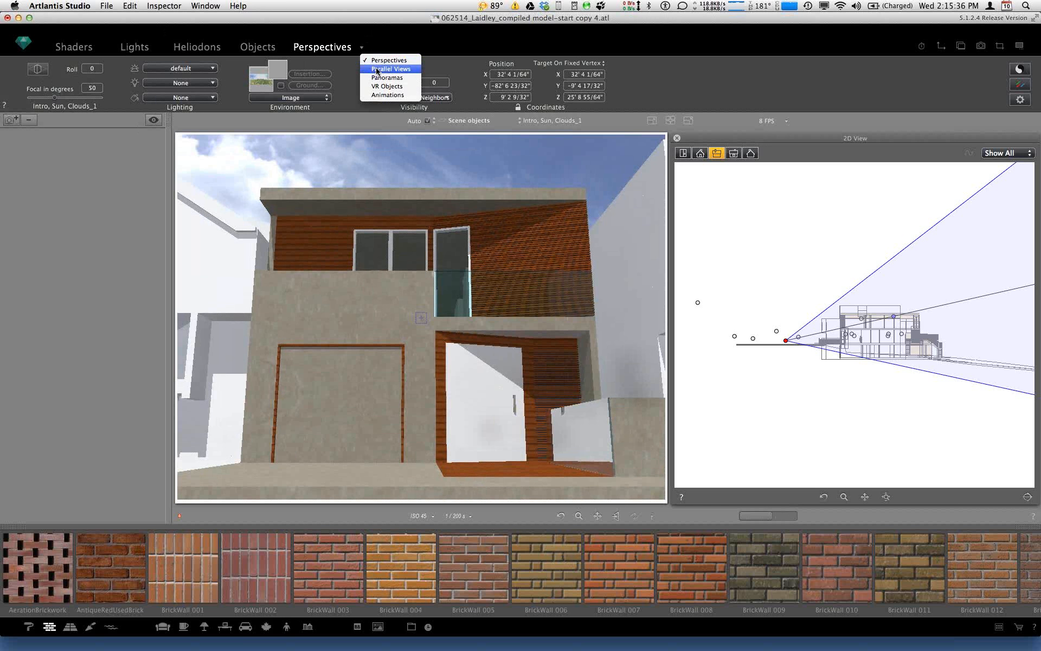
left_click(356, 50)
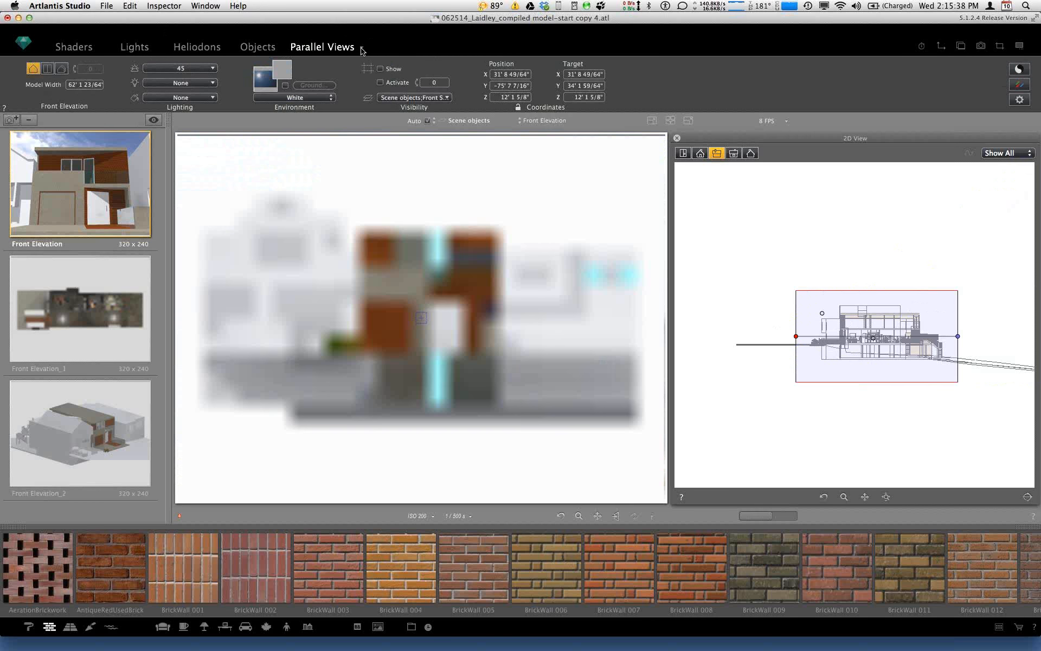
left_click(361, 48)
left_click(394, 61)
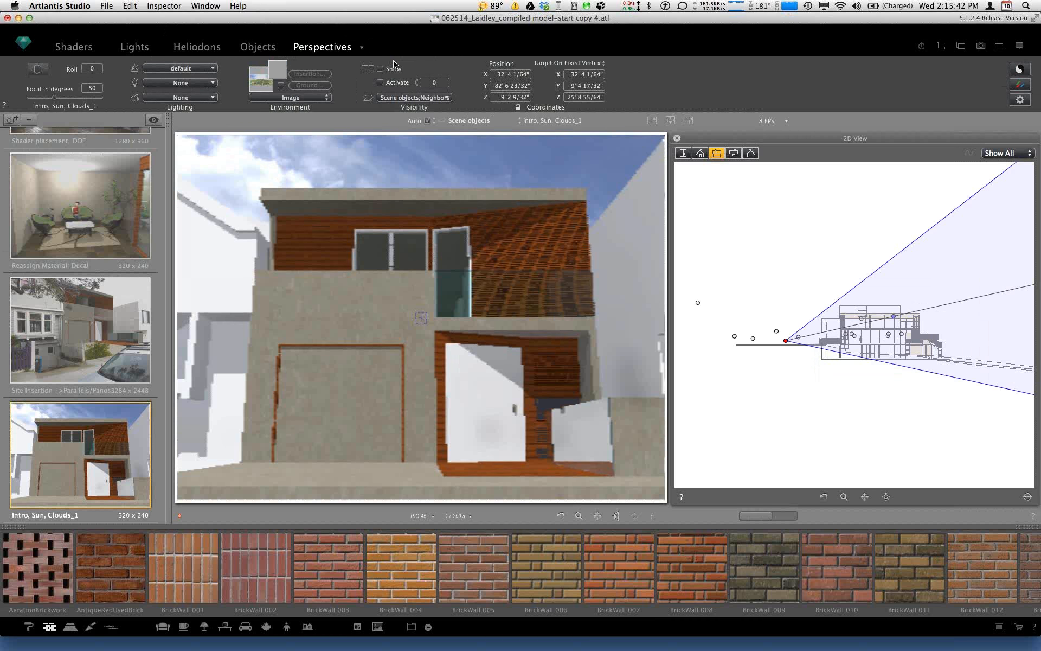
scroll(89, 248, "up", 3)
scroll(89, 249, "up", 10)
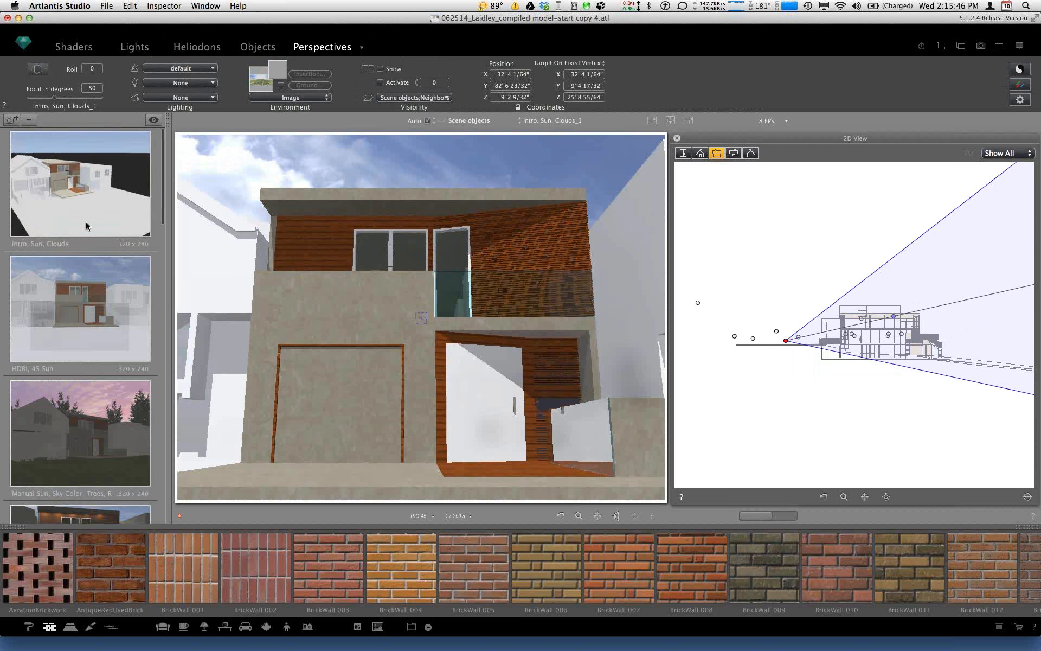
left_click(86, 226)
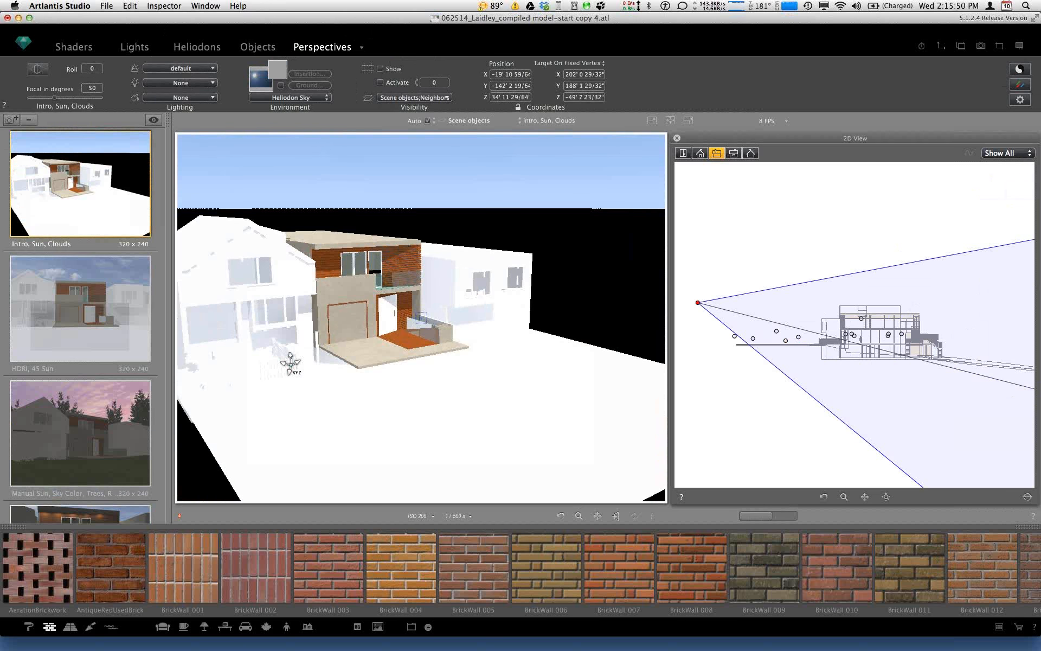
Step: Enable the infinite ground and open its settings, showing altitude -3 15/16"
left_click(281, 86)
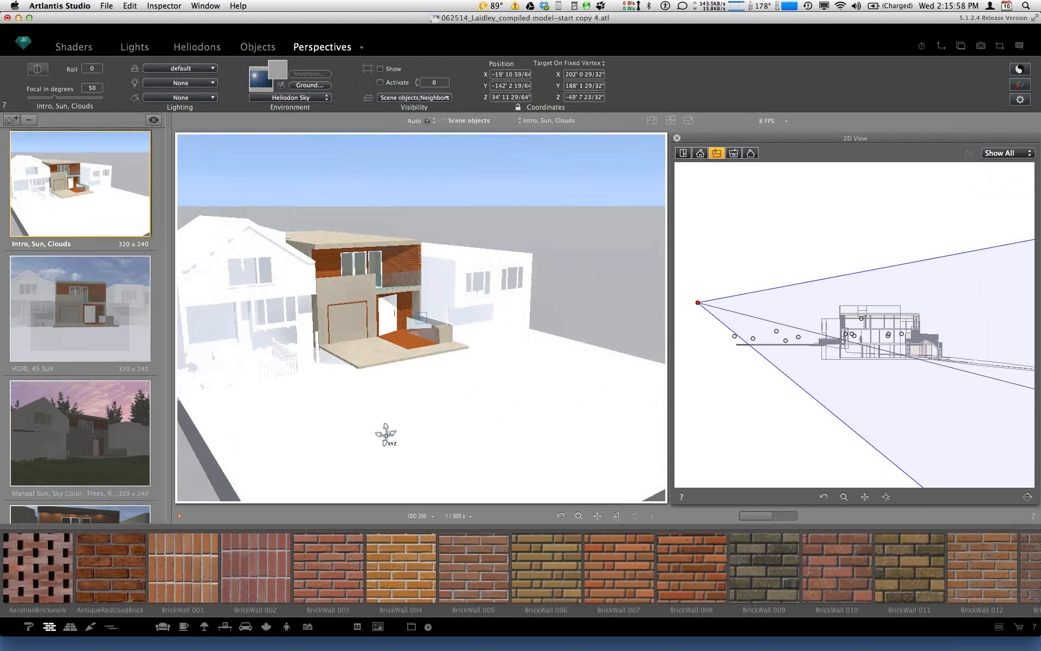
left_click(309, 86)
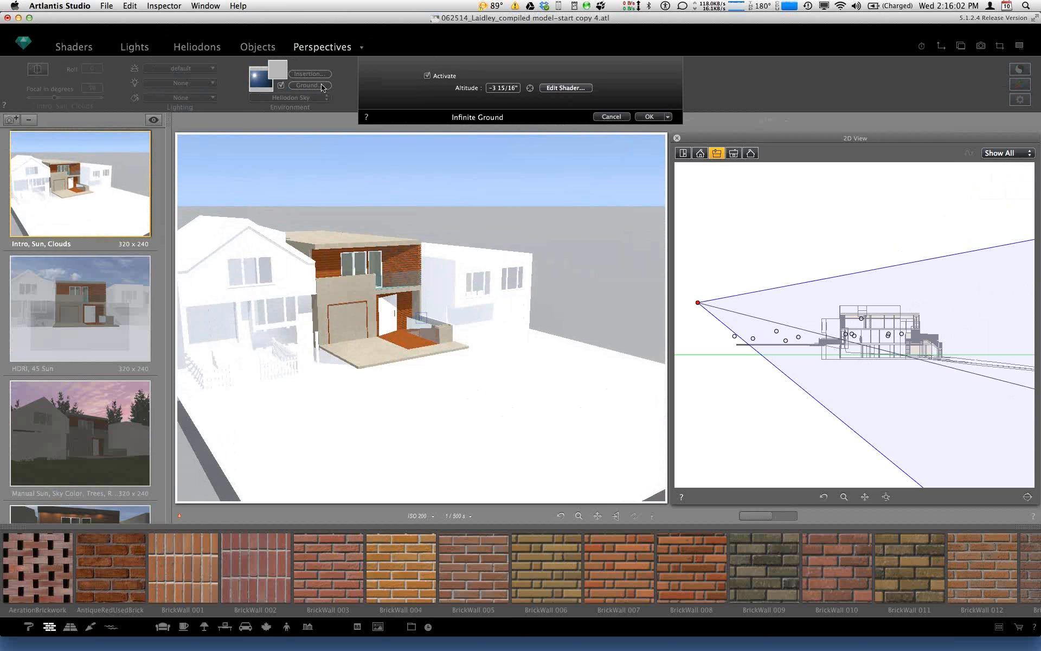
Step: Pick the ground altitude from the scene, finally from the porch height
left_click(530, 89)
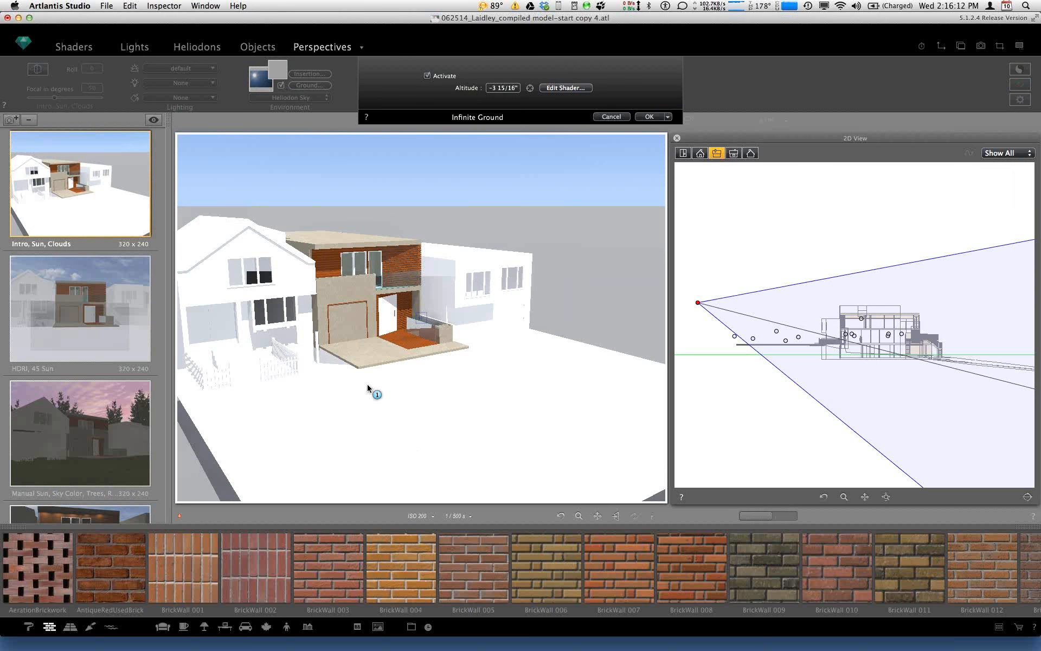
left_click(346, 417)
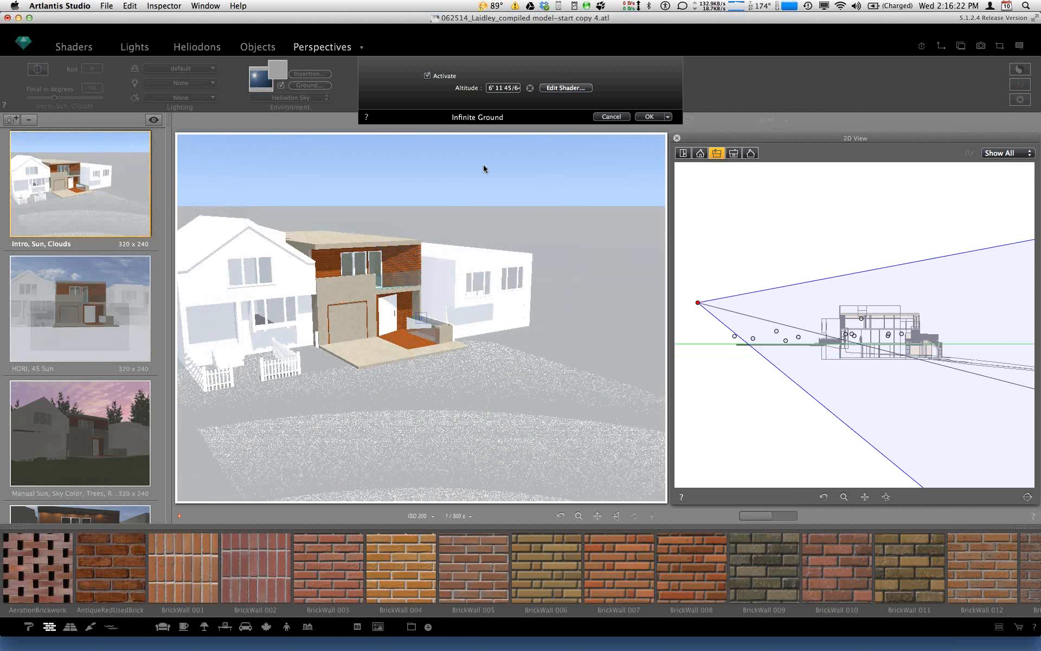
left_click(529, 88)
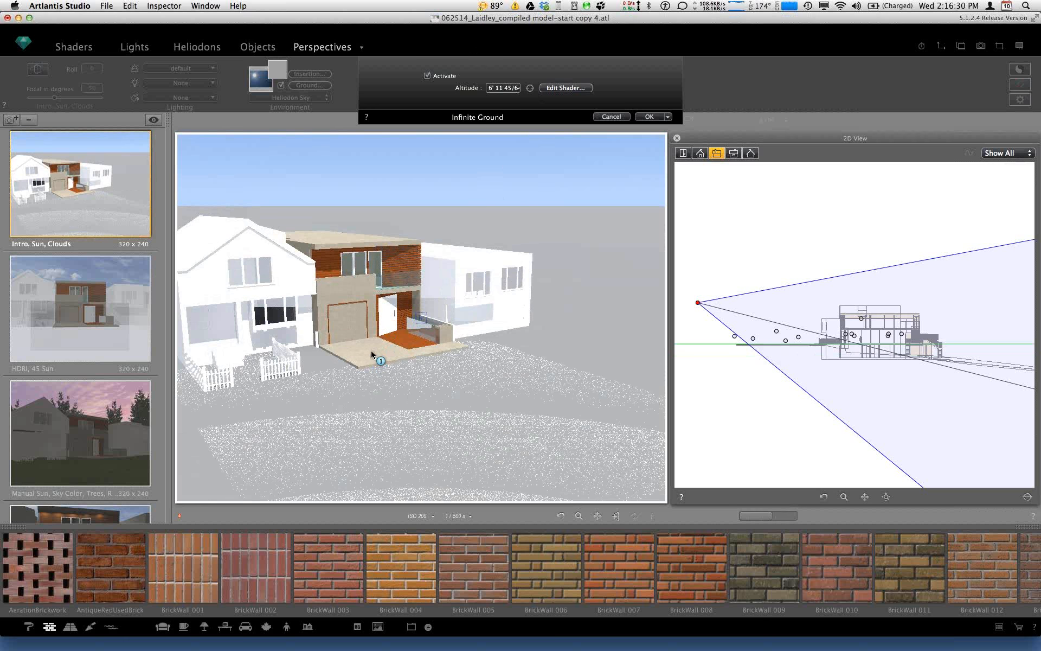
left_click(372, 353)
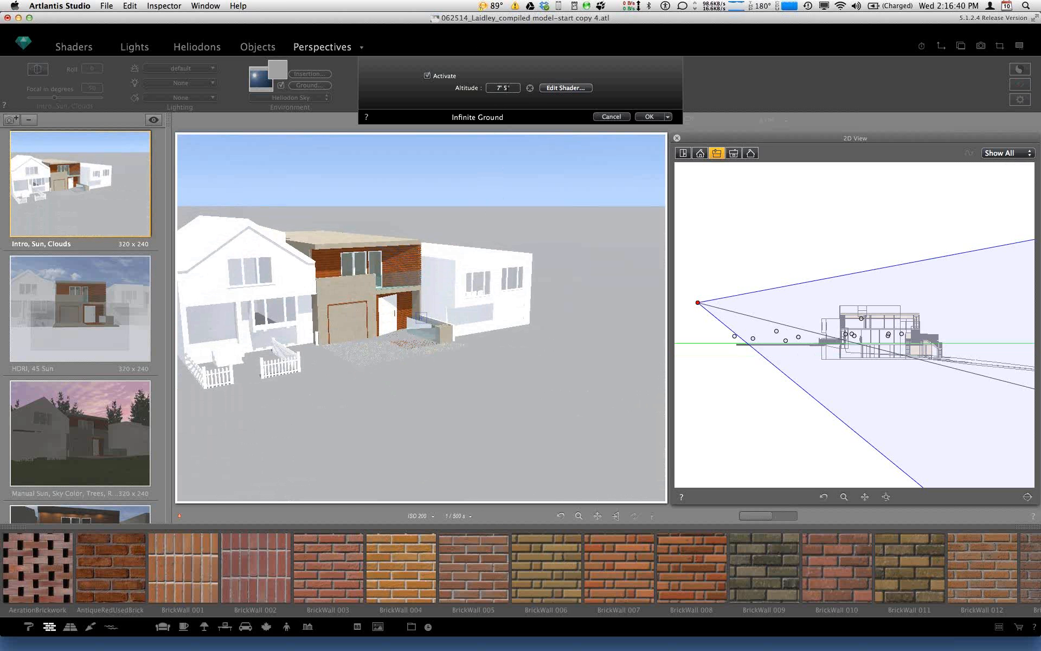
Step: Set the Altitude field to 7' 2 1/4" and recheck it in the reopened settings
left_click(505, 88)
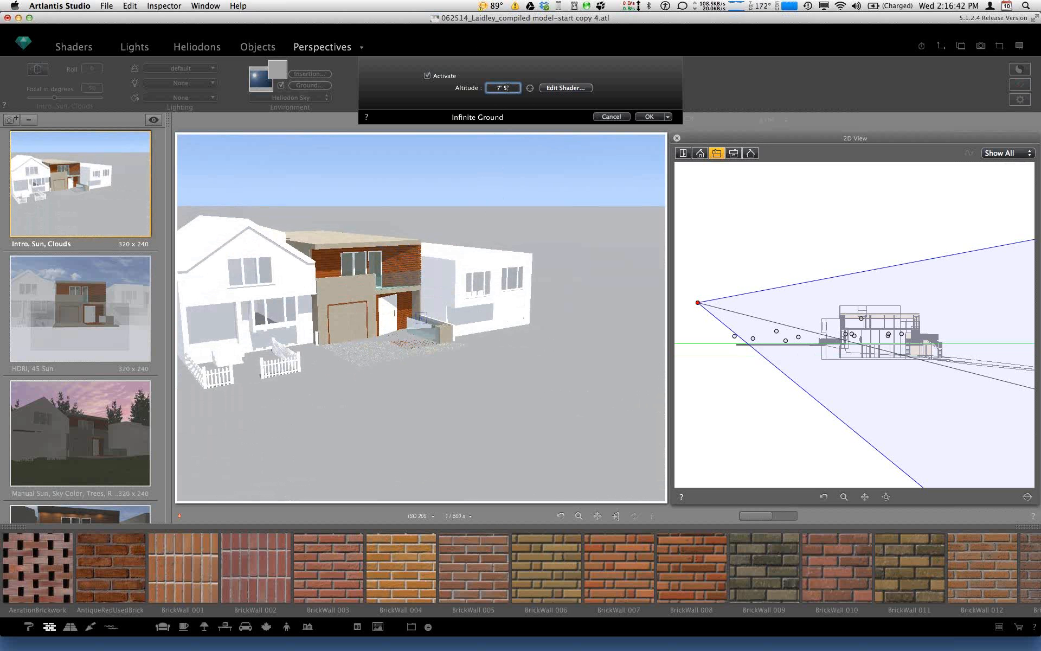
type("1/4")
key("Return")
key("Return")
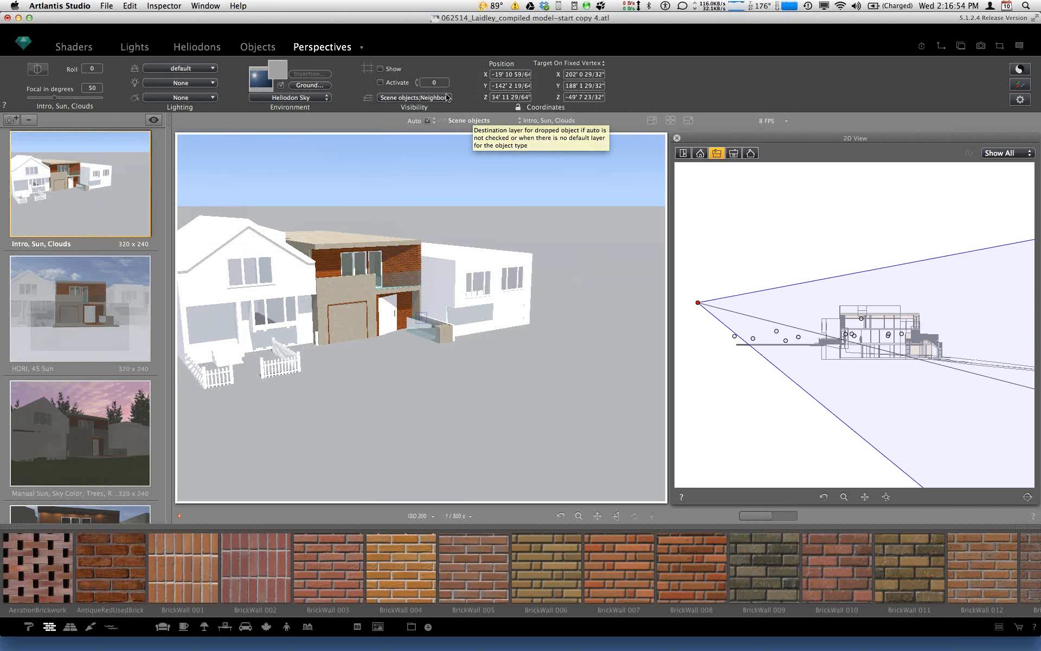
left_click(309, 86)
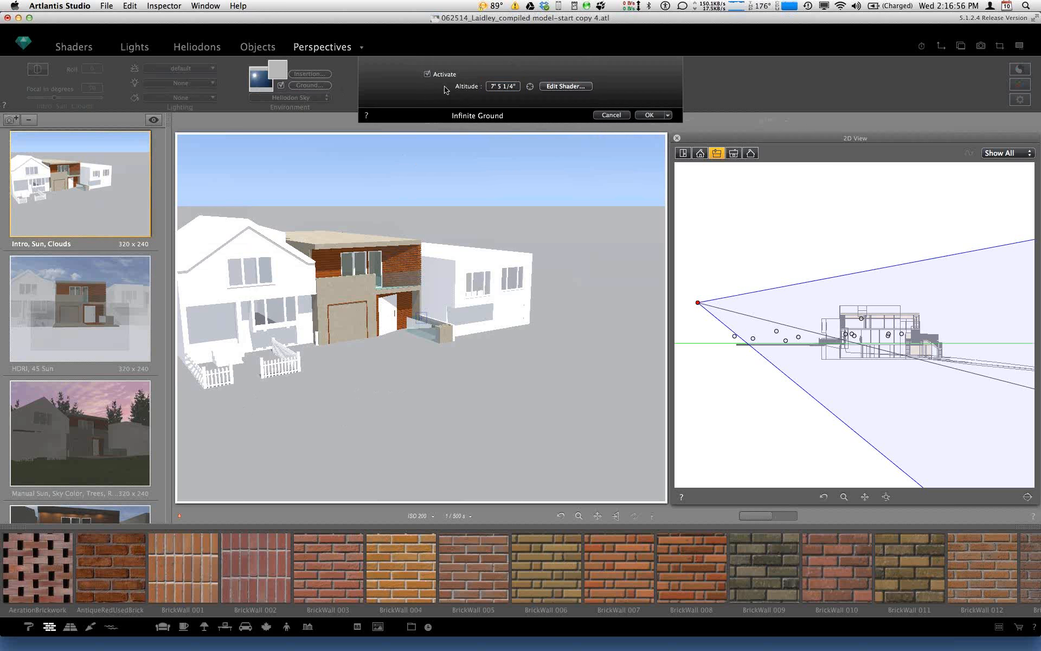
left_click(502, 87)
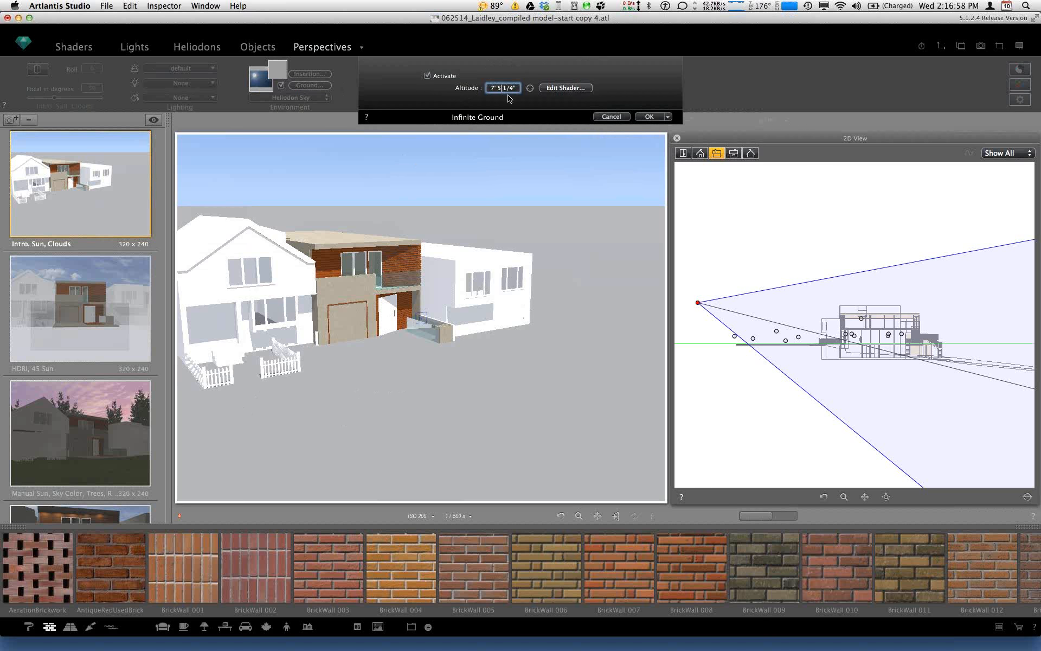
key("BackSpace")
type("2")
key("Return")
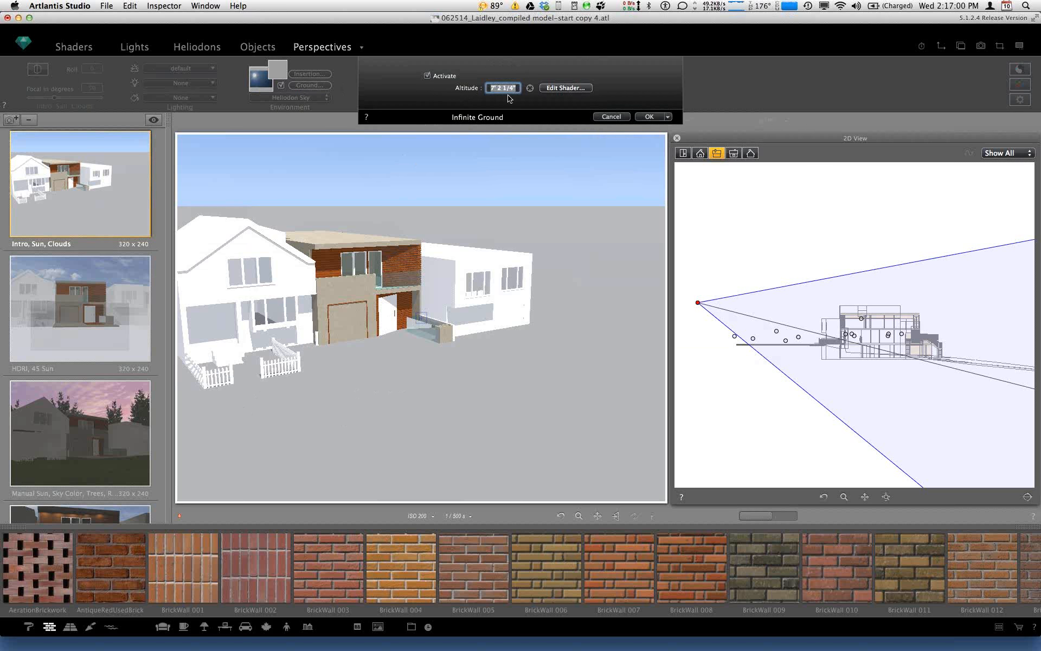
key("Return")
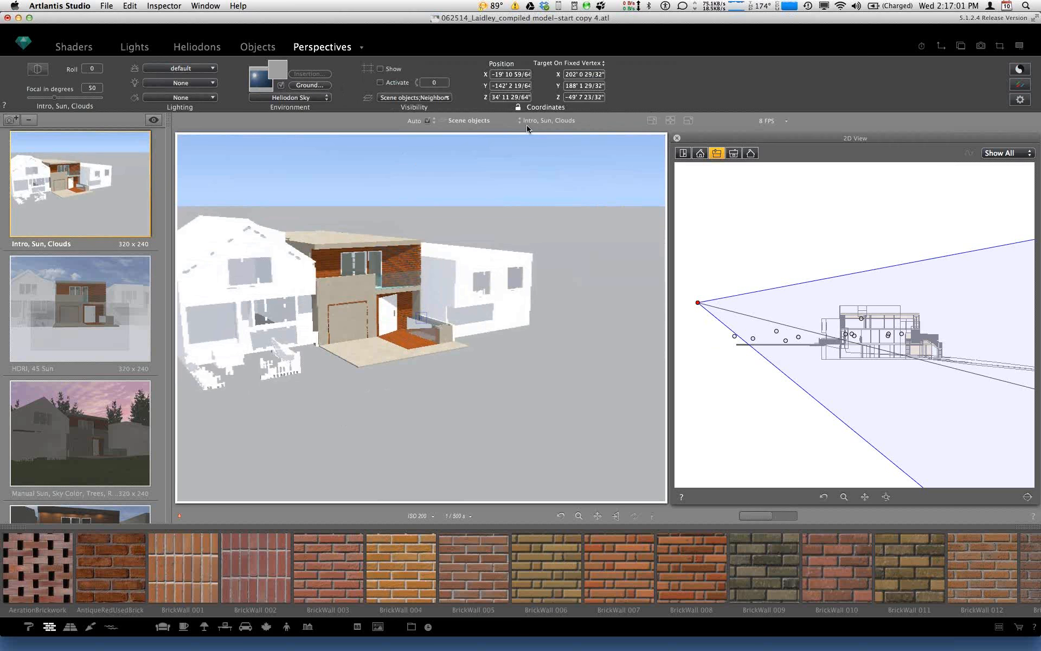
left_click(310, 85)
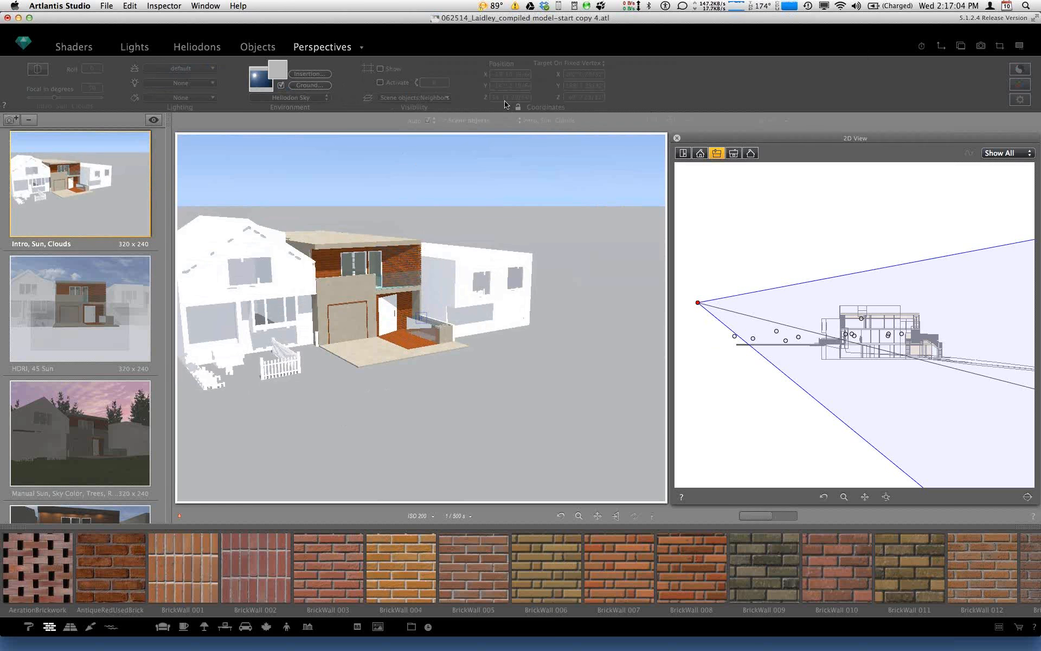
Step: Close the infinite ground settings and open the Catalog showing its Brick textures
left_click(579, 88)
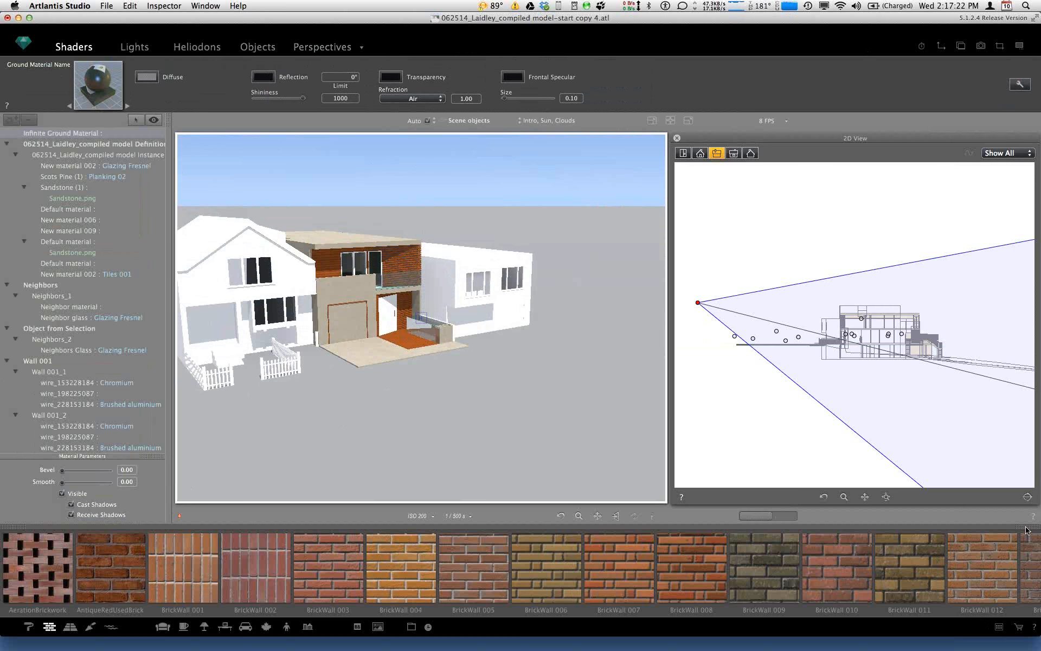
left_click_drag(1027, 530, 1030, 638)
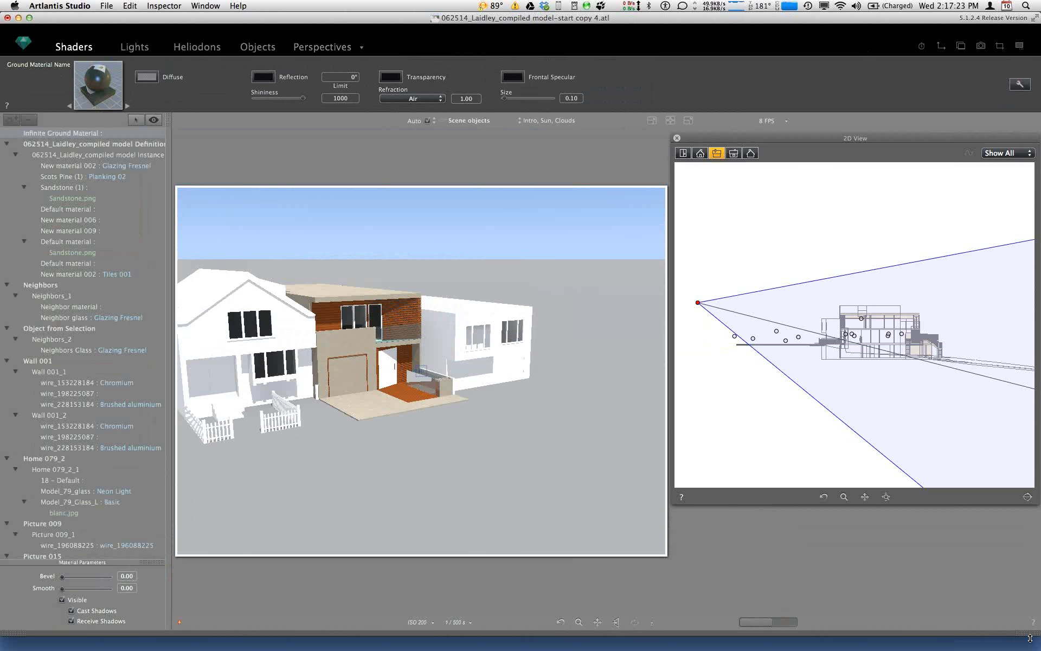
left_click(998, 629)
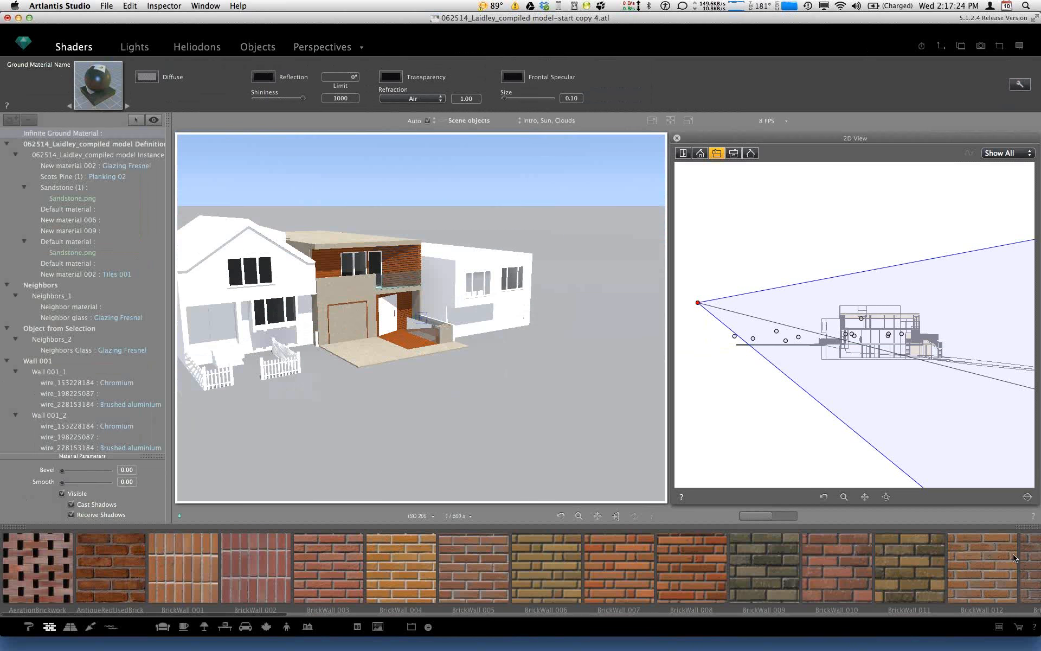
left_click(998, 629)
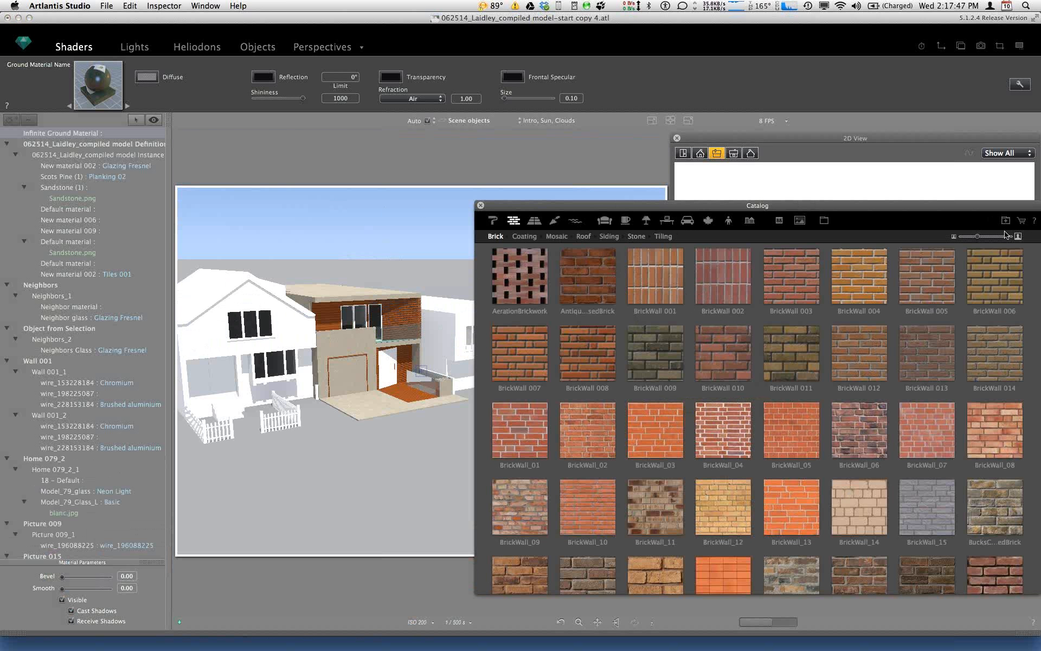
Step: Drag Lawn 002 from the Ground/Lawn/Water textures onto the infinite ground
left_click(1021, 222)
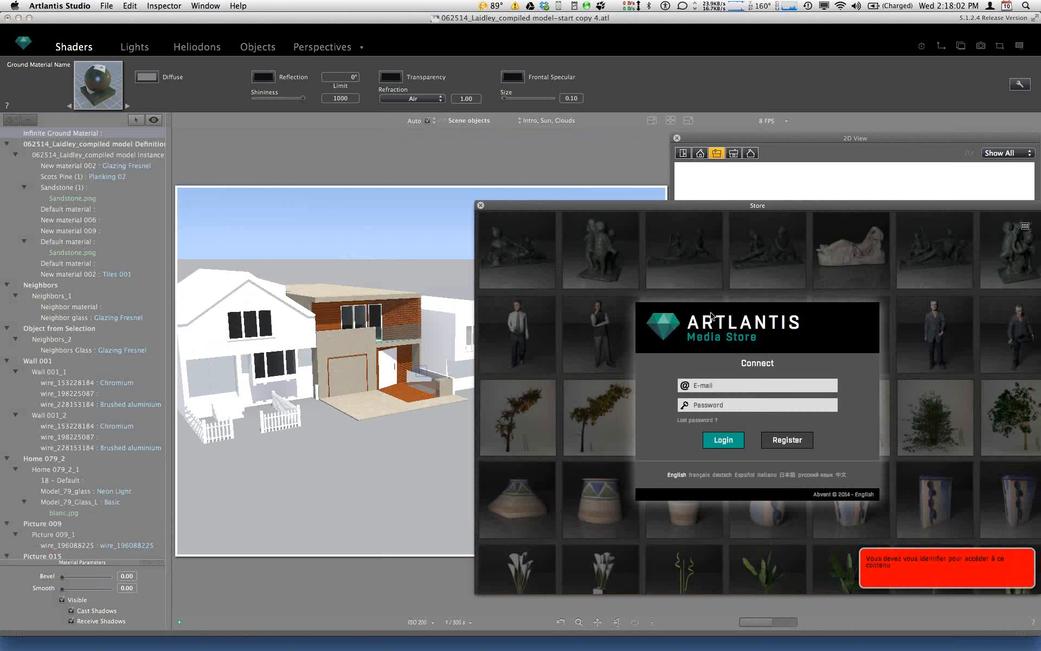
left_click(1027, 226)
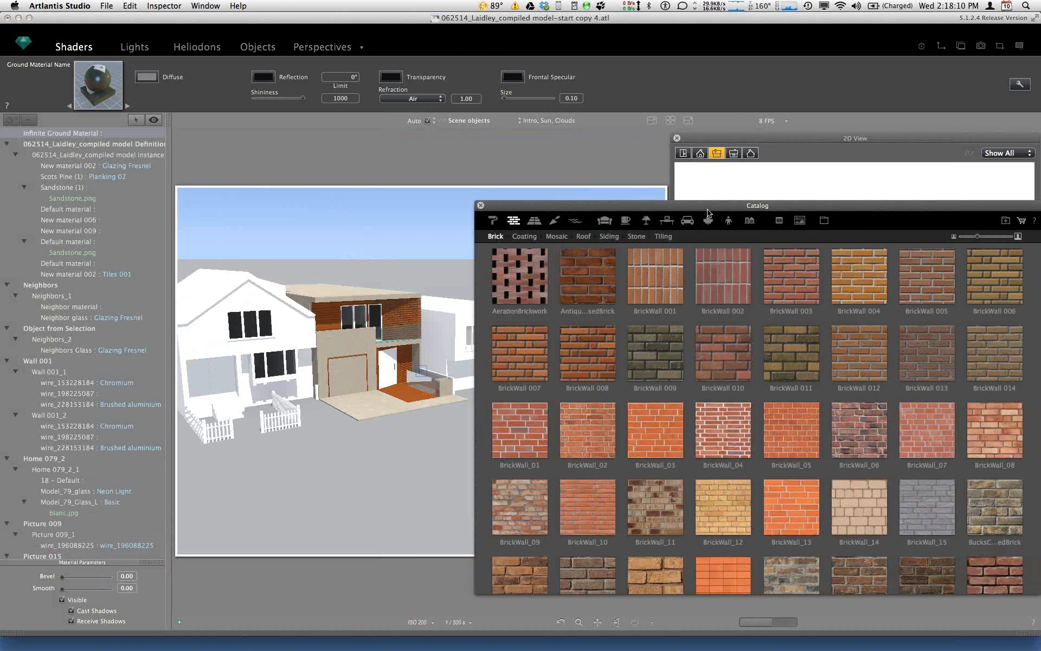
left_click(575, 221)
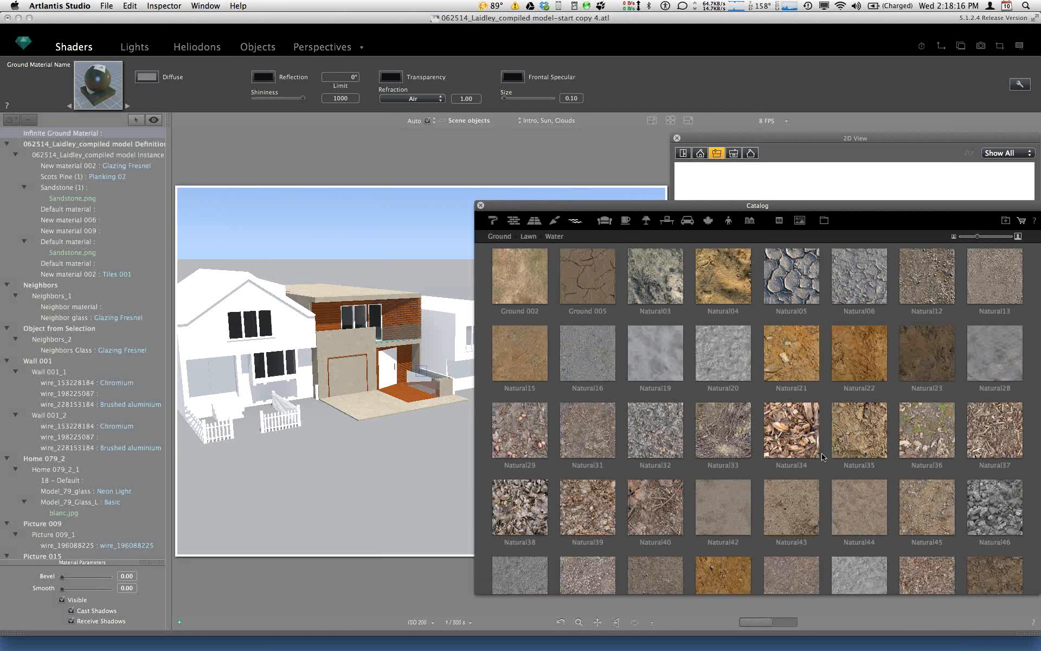
scroll(823, 457, "down", 5)
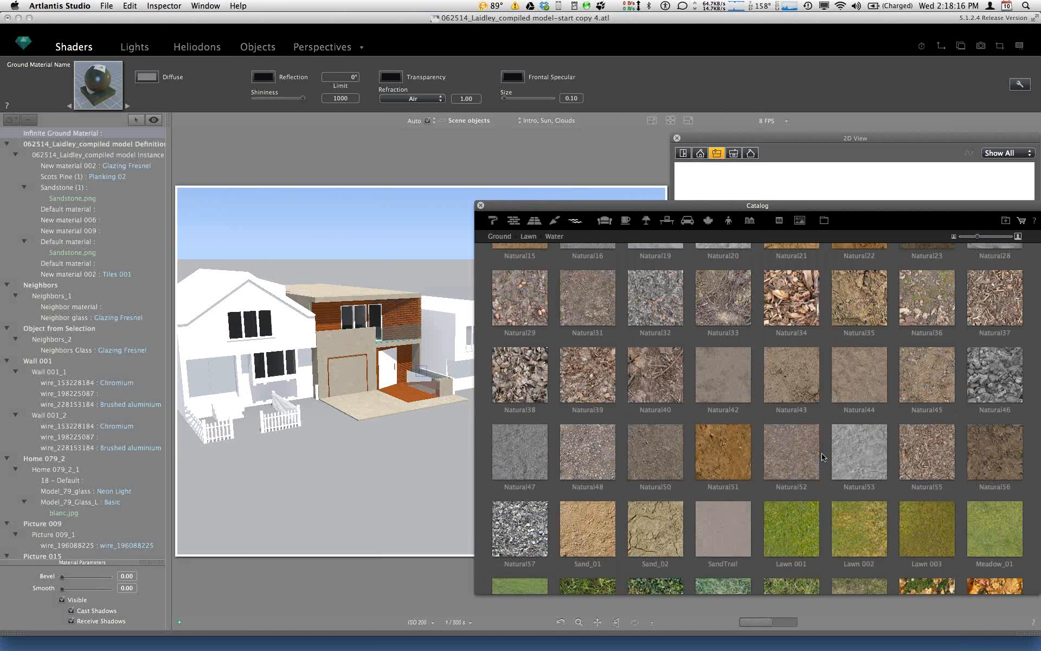
scroll(823, 458, "down", 8)
left_click_drag(859, 319, 327, 503)
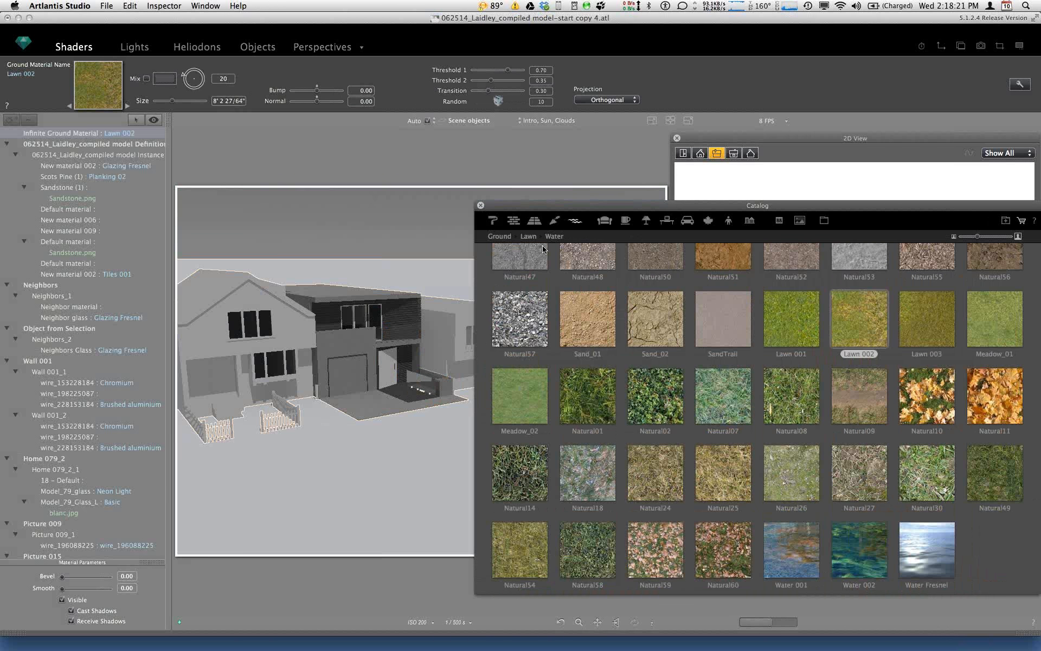
Step: Set the lawn texture's Random to 20, Threshold 1 to 0.37 and Threshold 2 to 0.25
left_click(480, 205)
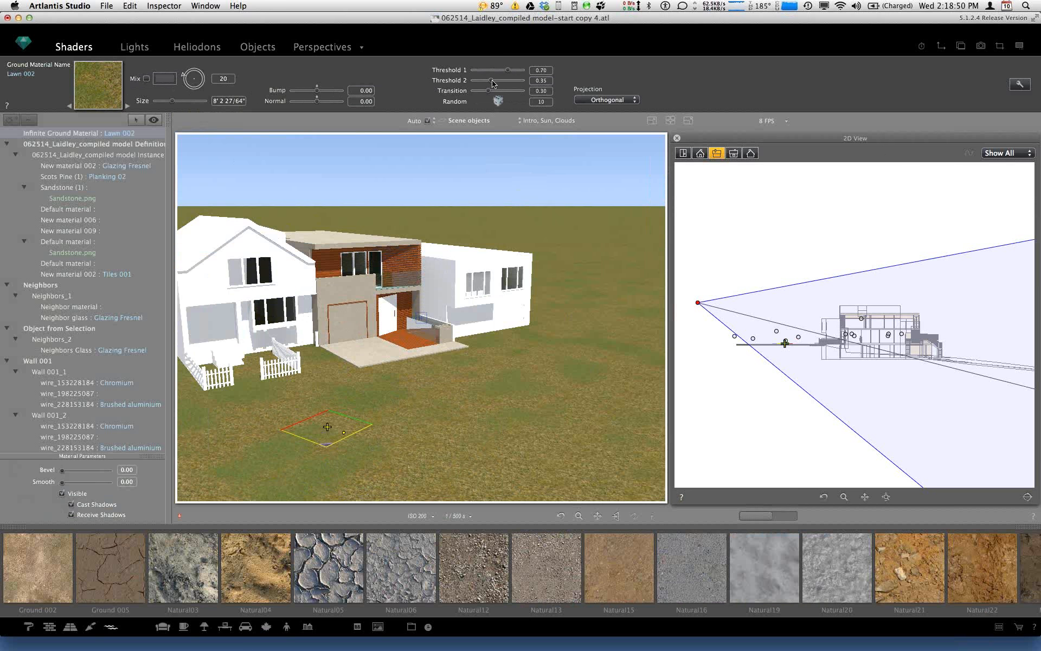
left_click(498, 101)
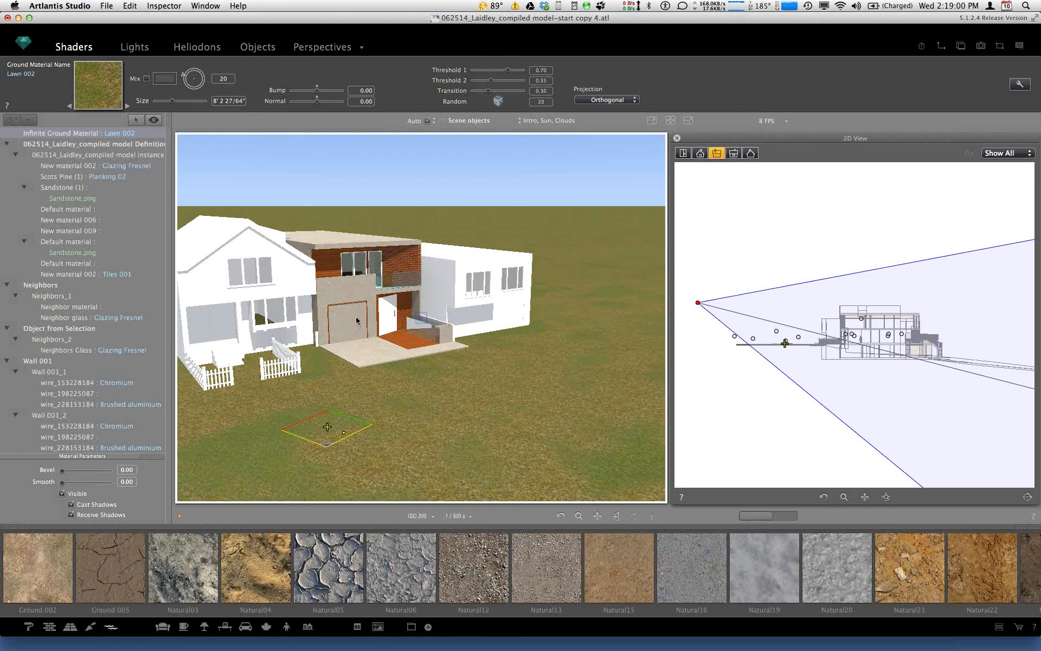
left_click_drag(493, 82, 489, 71)
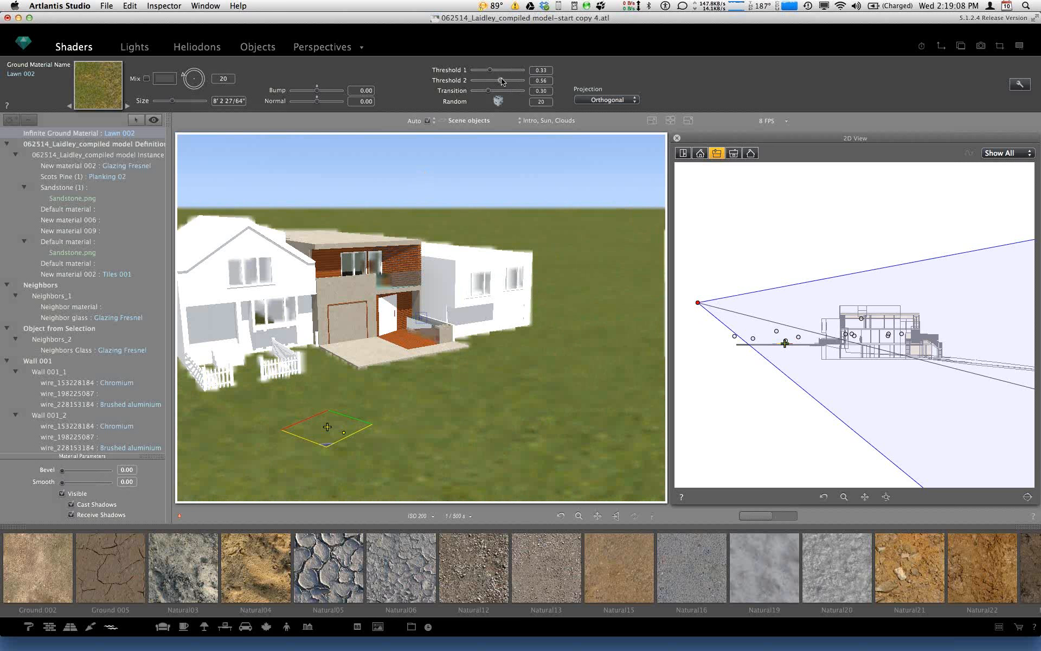
mouse_move(496, 80)
left_mouse_down()
mouse_move(485, 76)
mouse_move(502, 72)
left_mouse_up()
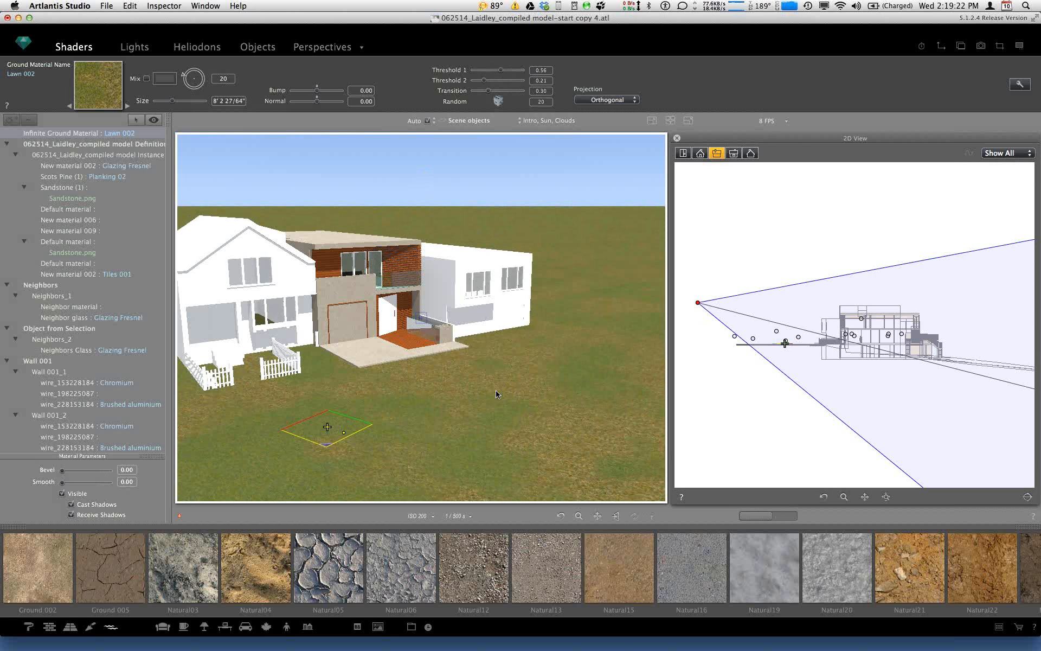
left_click_drag(486, 82, 482, 82)
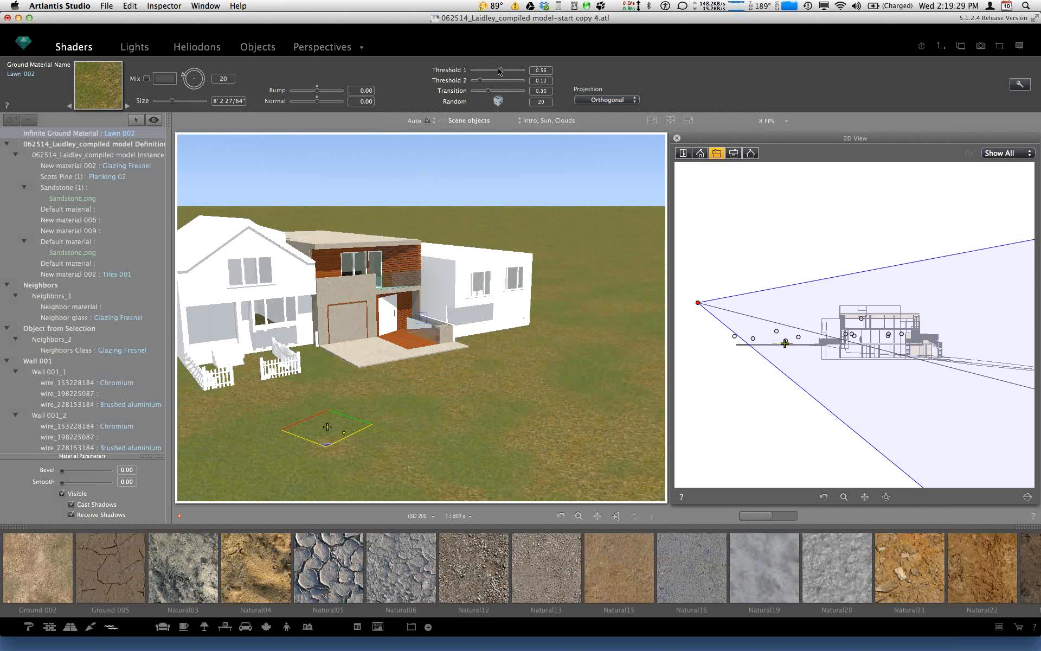
mouse_move(500, 70)
left_mouse_down()
mouse_move(513, 70)
mouse_move(484, 82)
left_mouse_up()
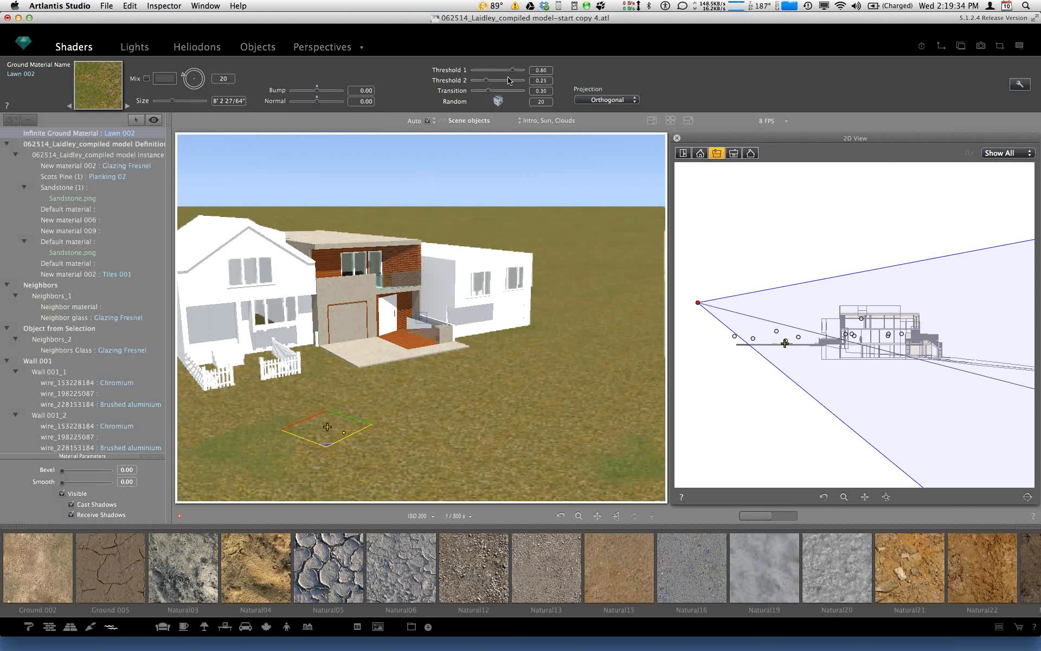
left_click_drag(513, 70, 492, 70)
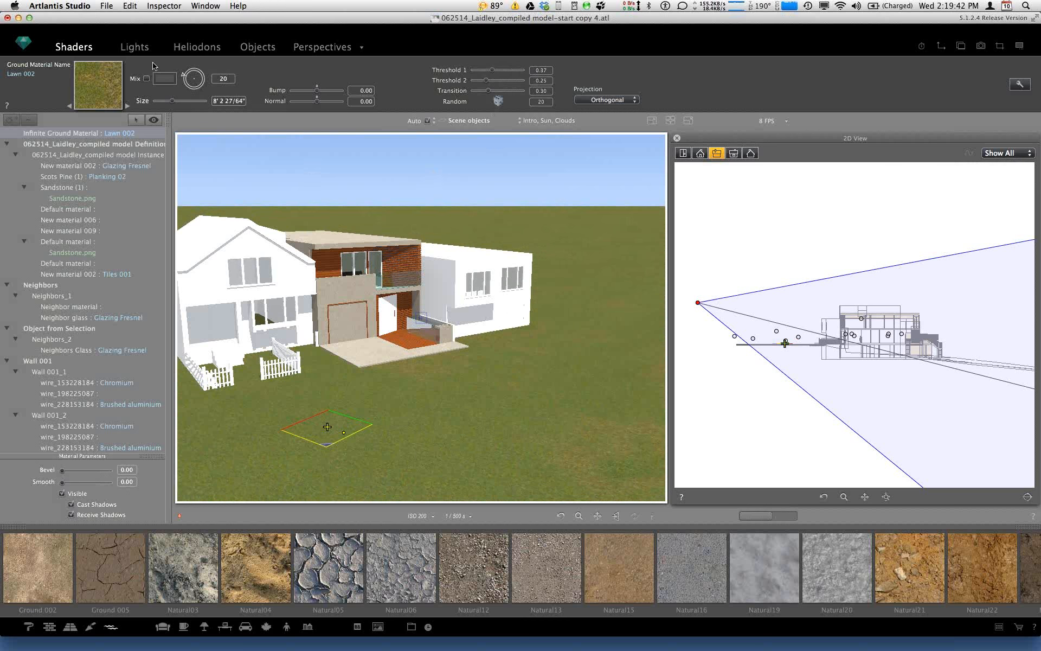
left_click(362, 48)
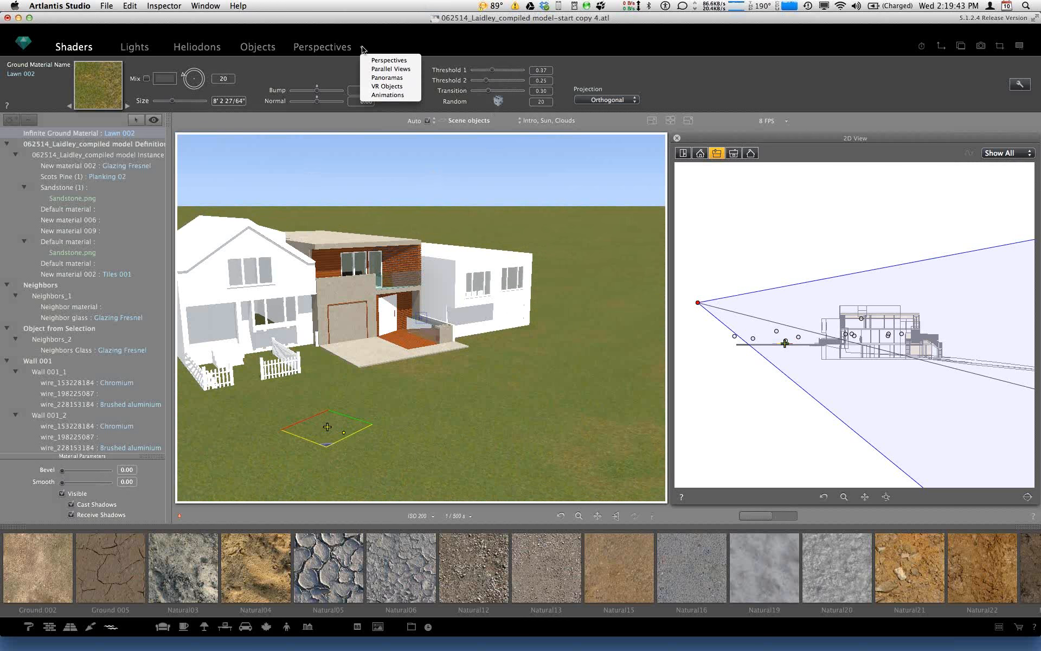
Step: Duplicate the HDRI, 45 Sun perspective to create HDRI, 45 Sun_1
left_click(390, 69)
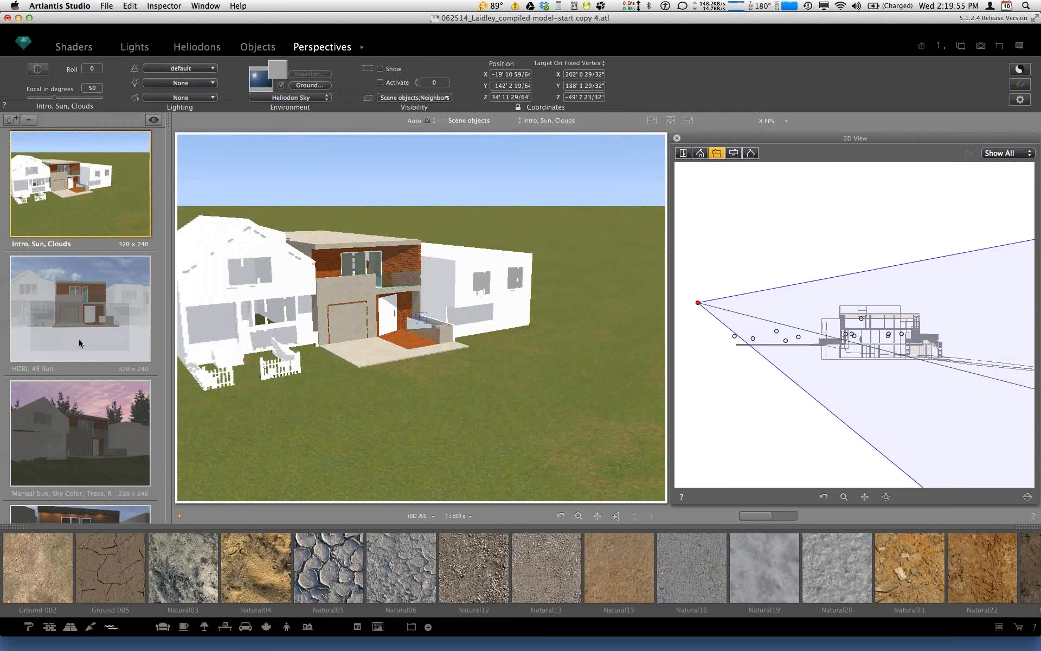
left_click(86, 358)
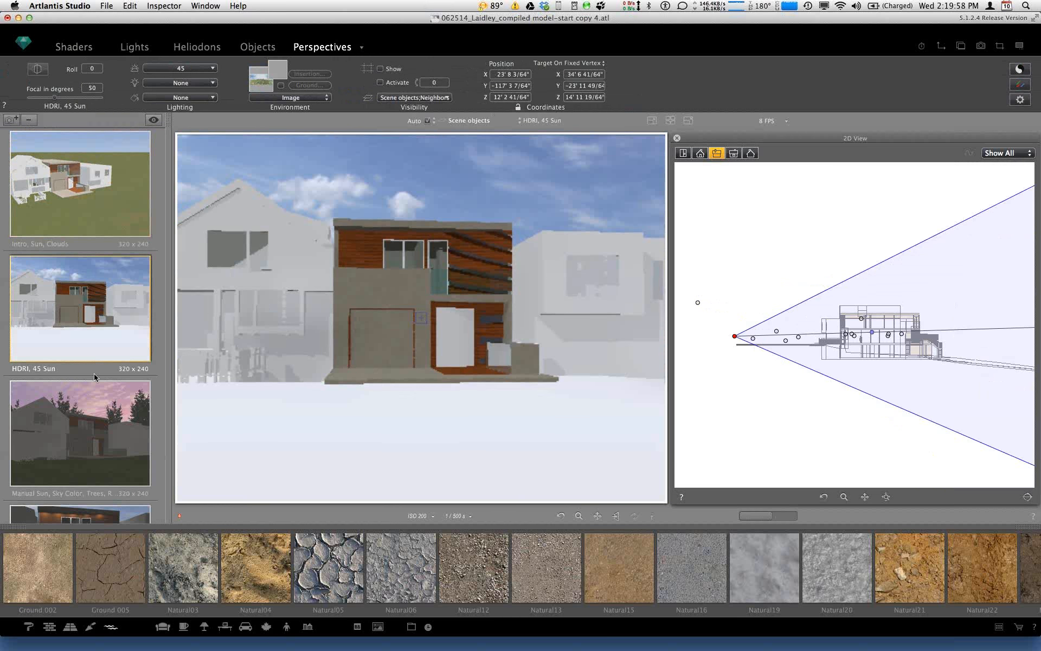
left_click(13, 120)
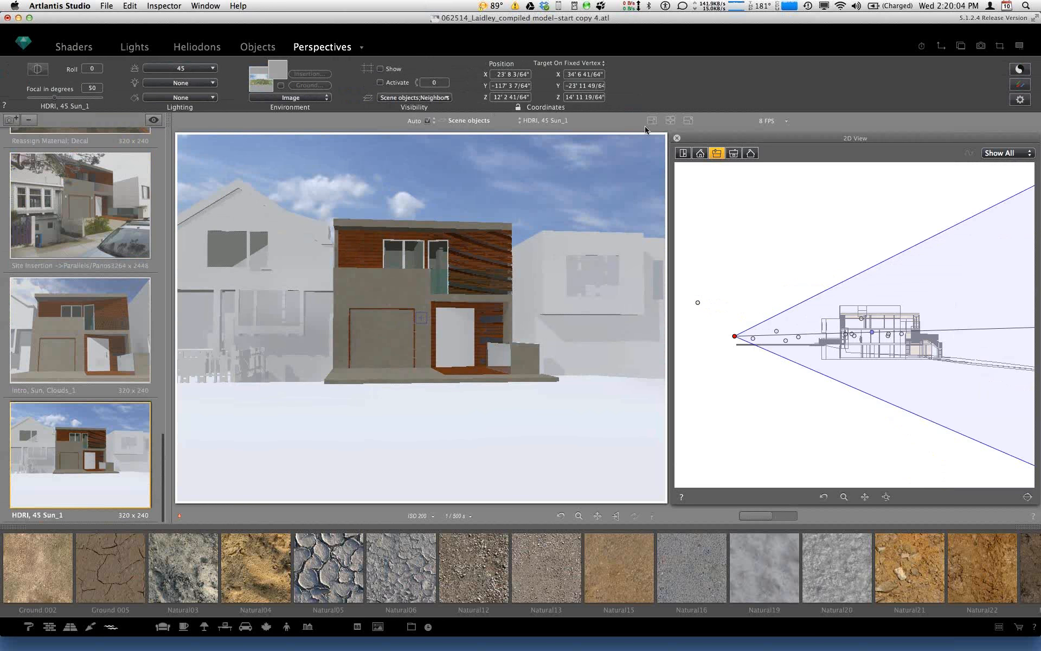
Step: In the top 2D view, pull the camera back for a lower front view of the house
left_click(684, 154)
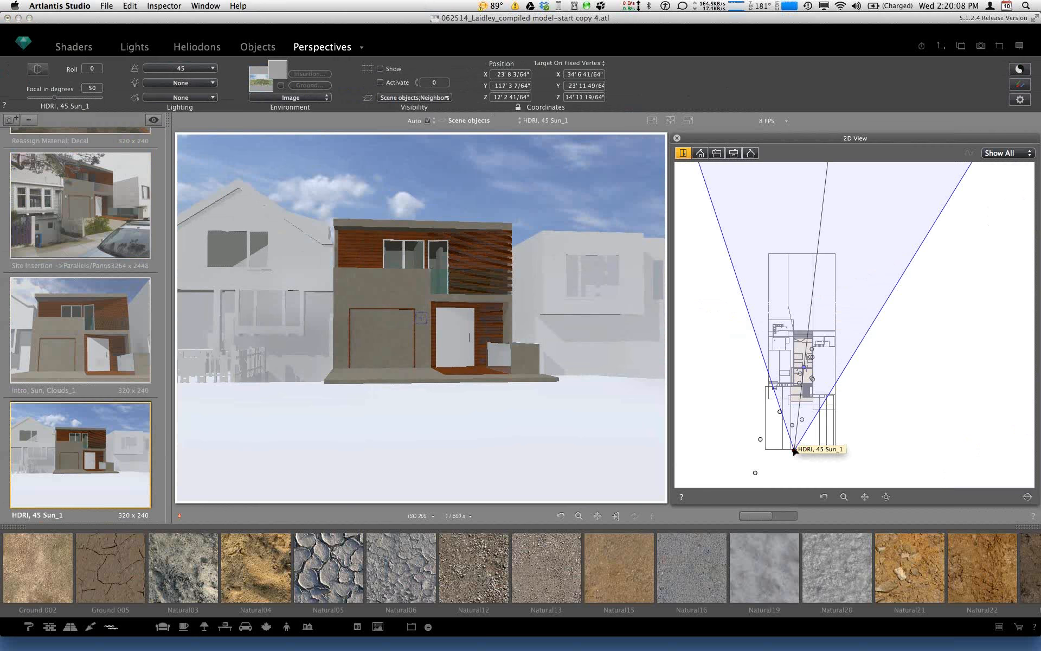
left_click_drag(793, 450, 782, 465)
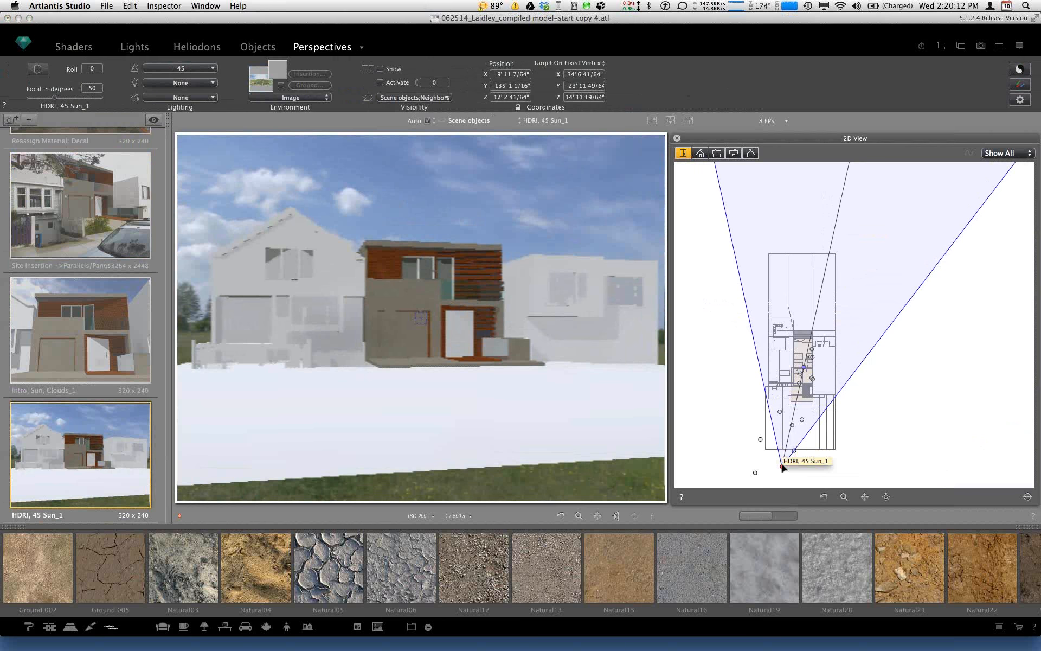
left_click_drag(782, 467, 779, 430)
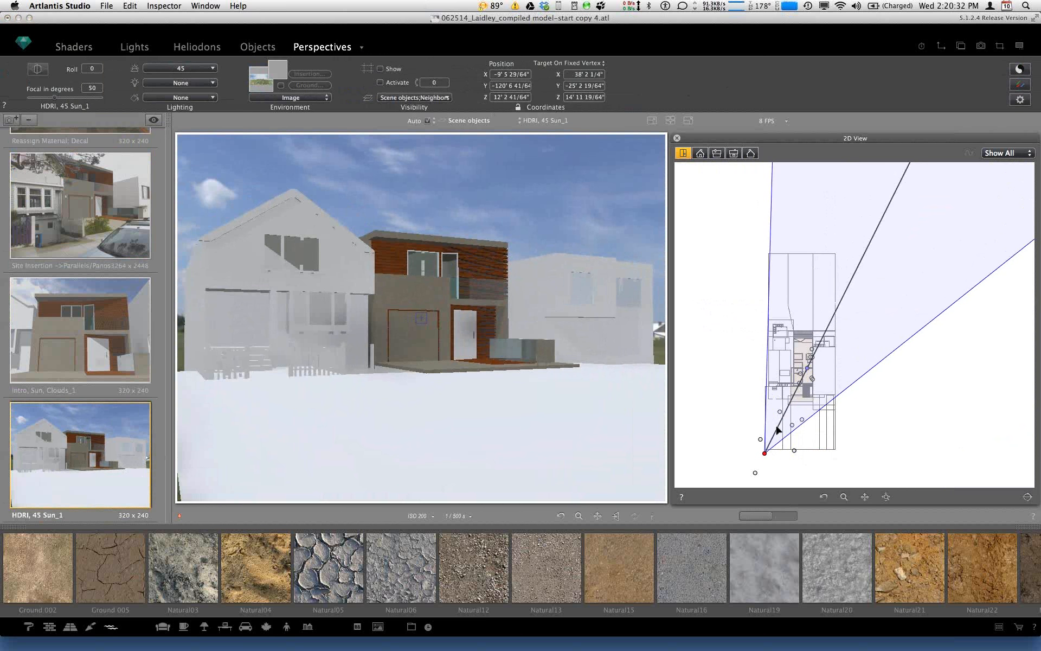
left_click_drag(776, 427, 777, 425)
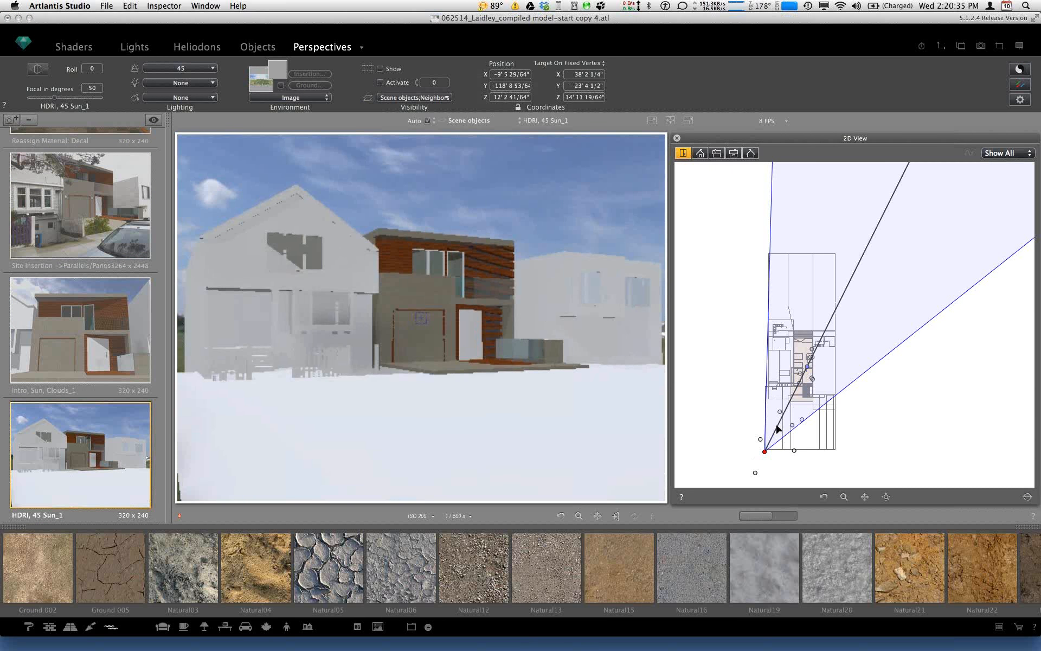
left_click_drag(777, 428, 775, 431)
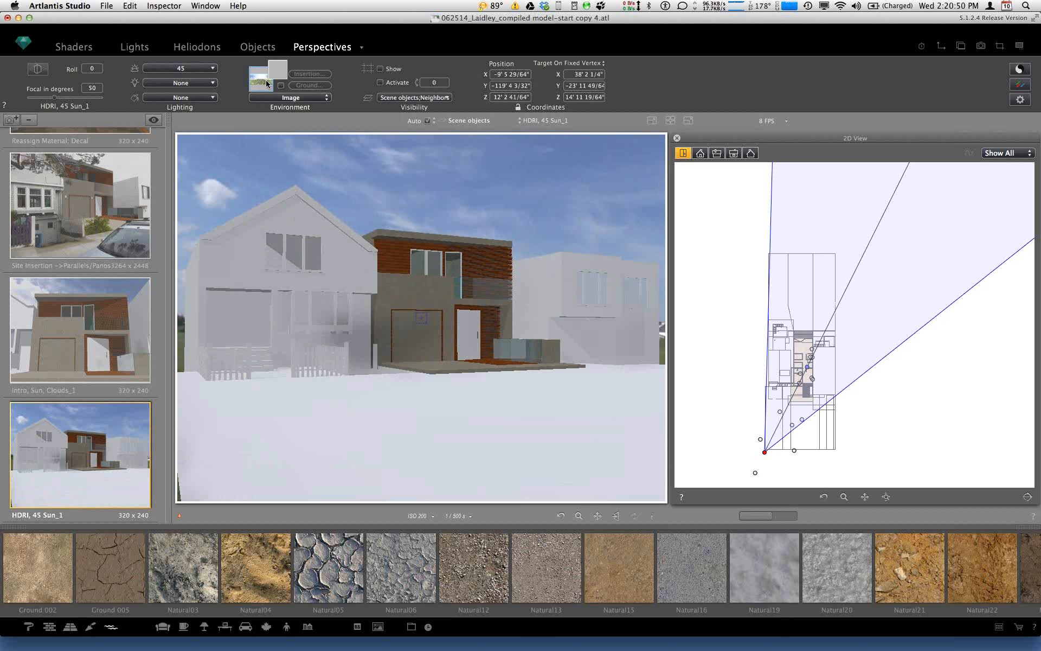
Step: Keep the 45 heliodon and switch the HDRI, 45 Sun_1 environment to Heliodon Sky
double_click(266, 80)
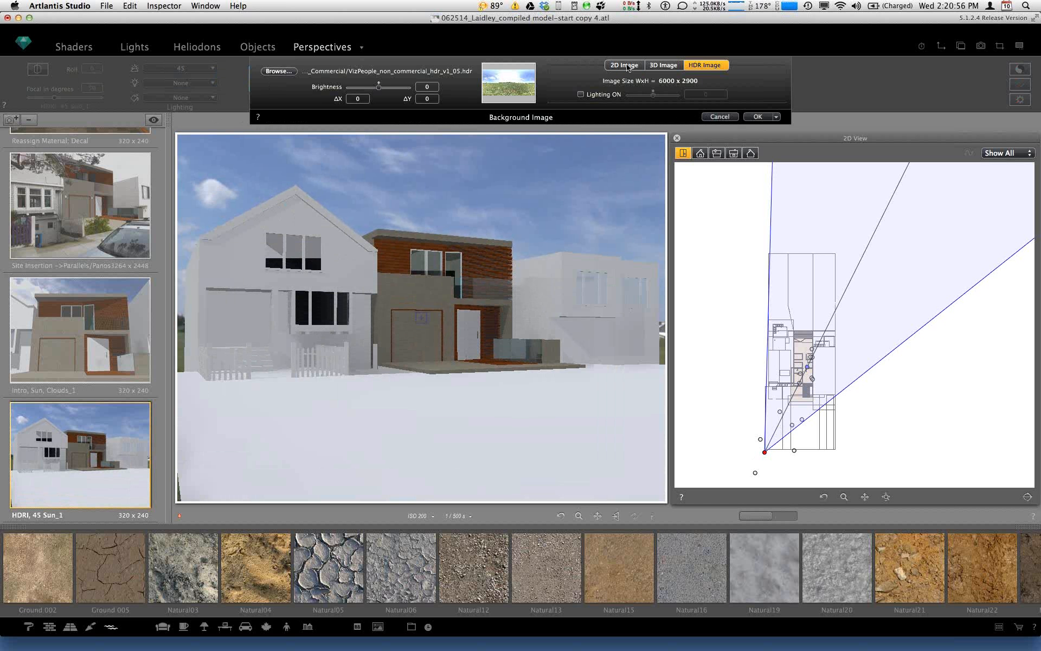
left_click(719, 117)
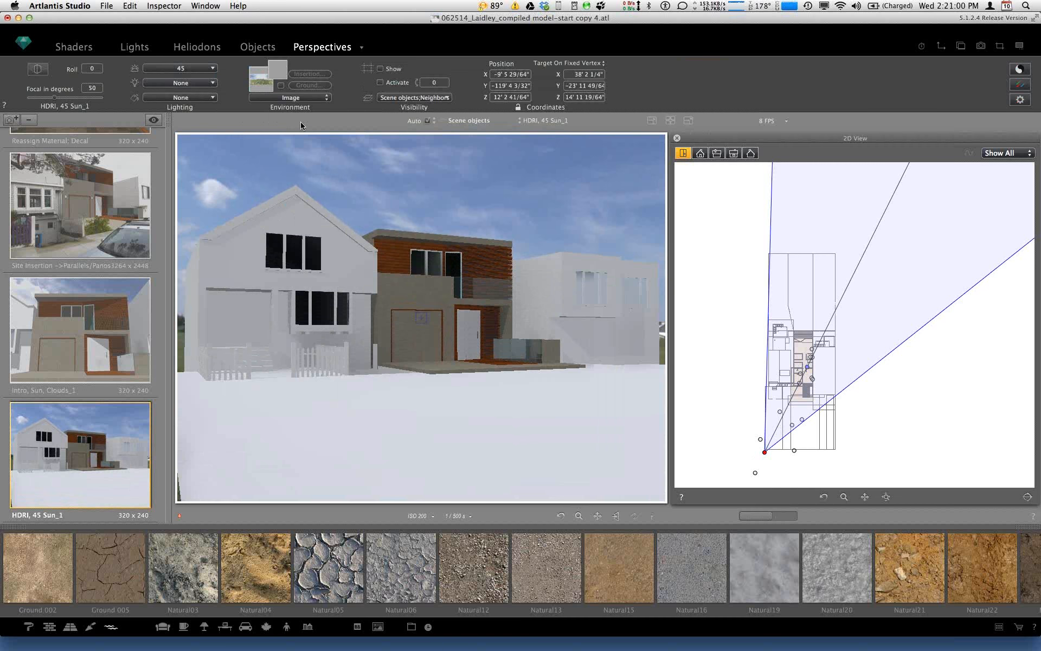
left_click(213, 68)
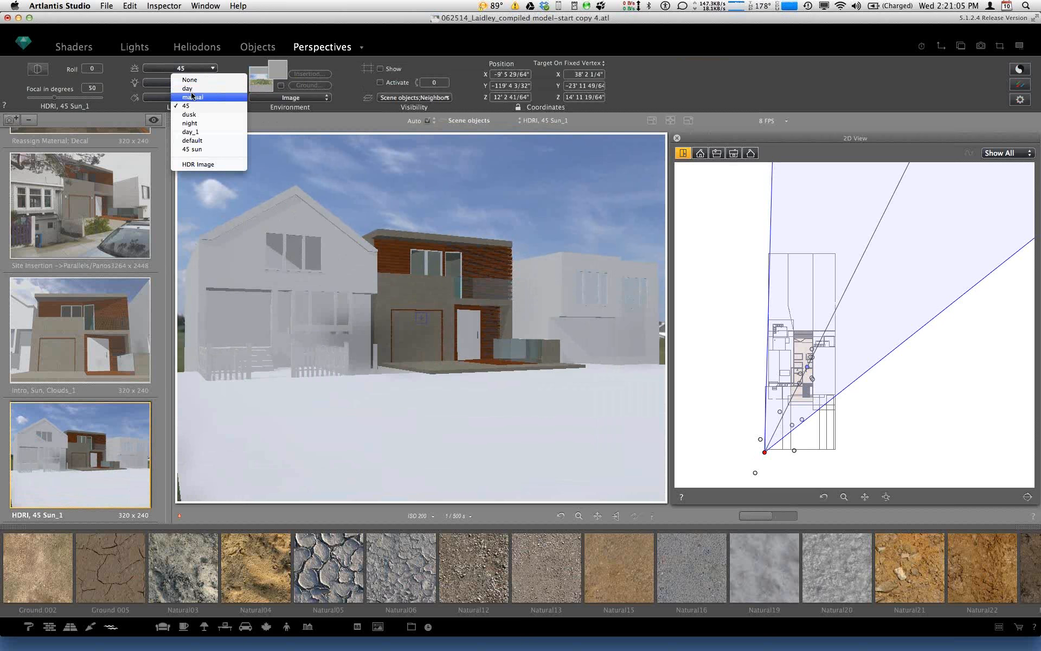
left_click(232, 66)
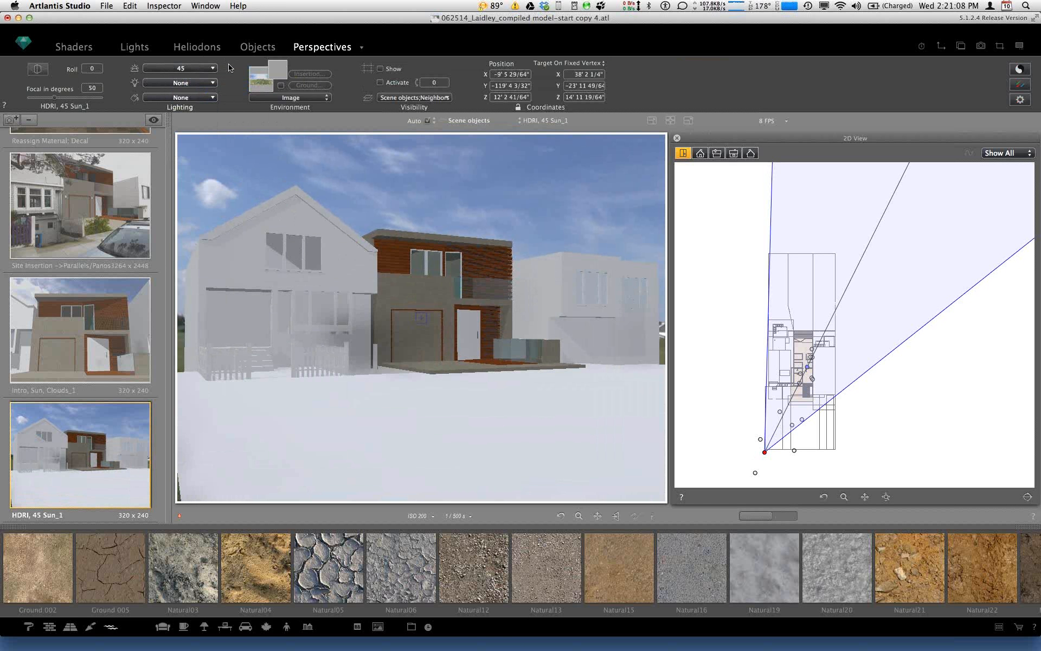
left_click(267, 97)
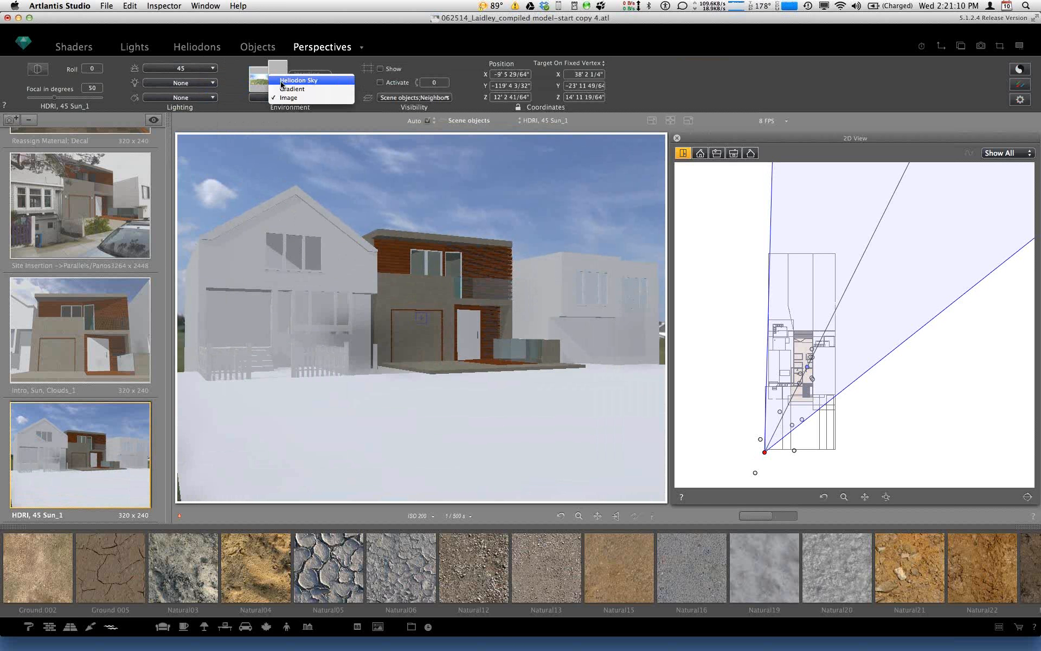
left_click(281, 85)
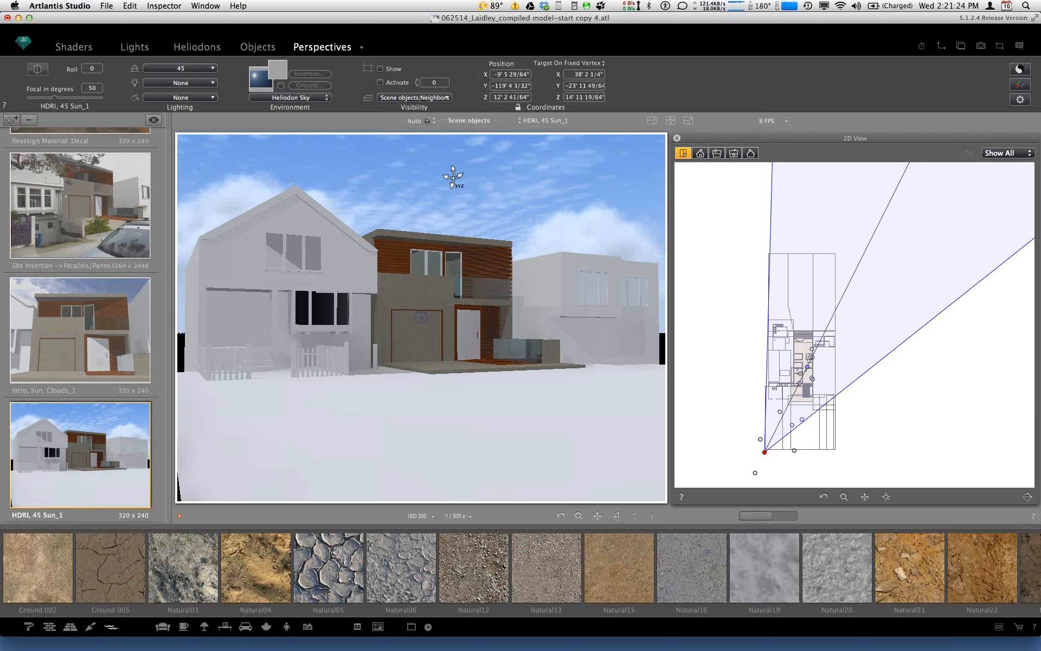
Step: Select the day heliodon and turn off its clouds
left_click(206, 49)
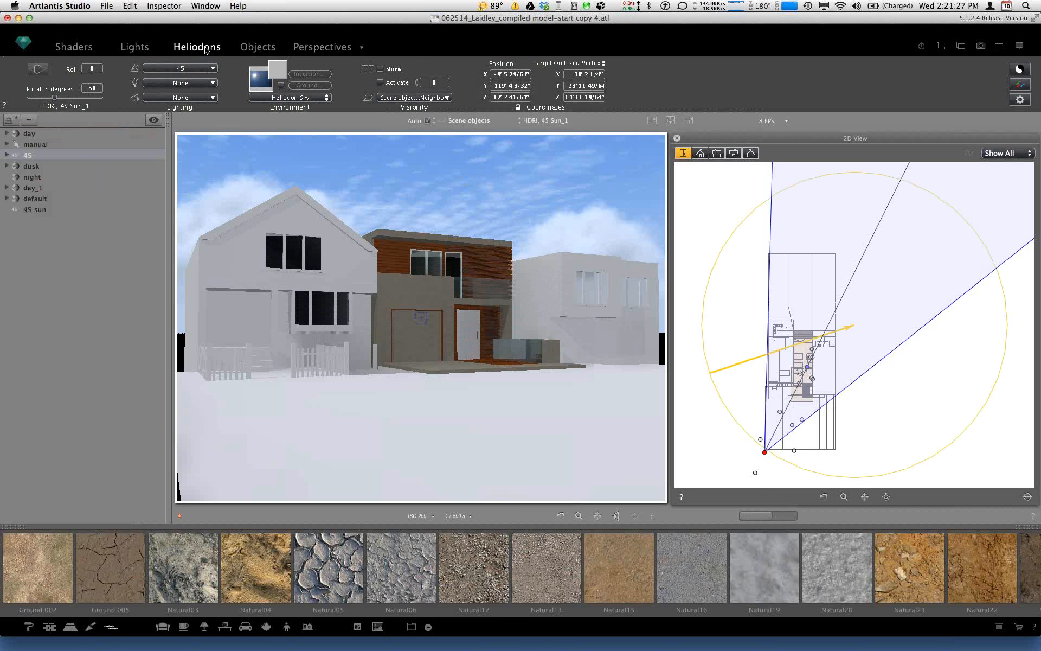
key("super+4")
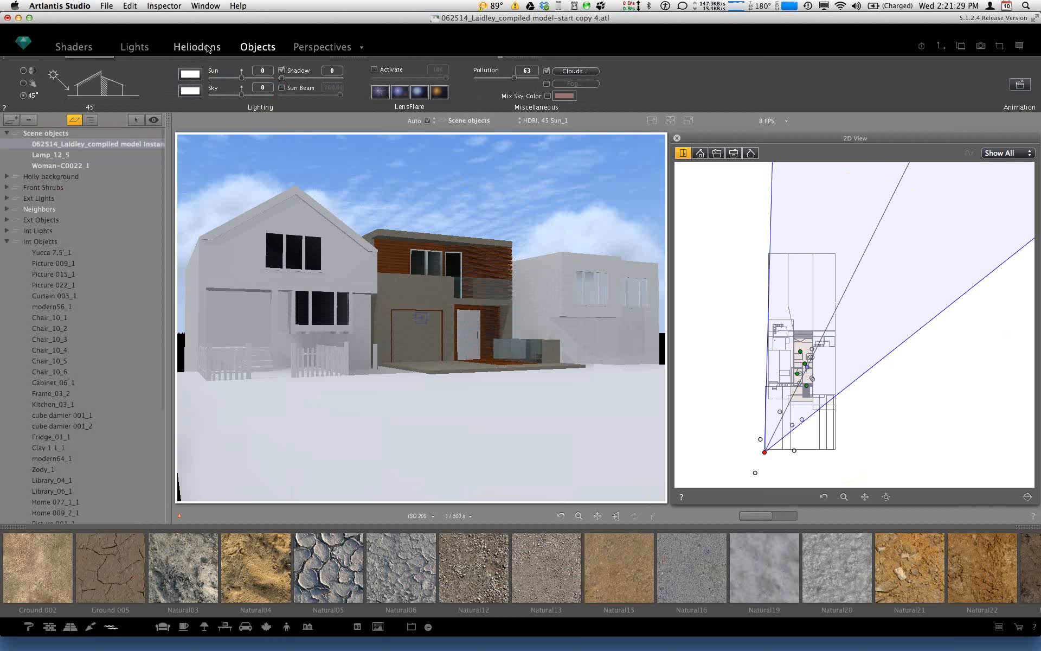
left_click(208, 48)
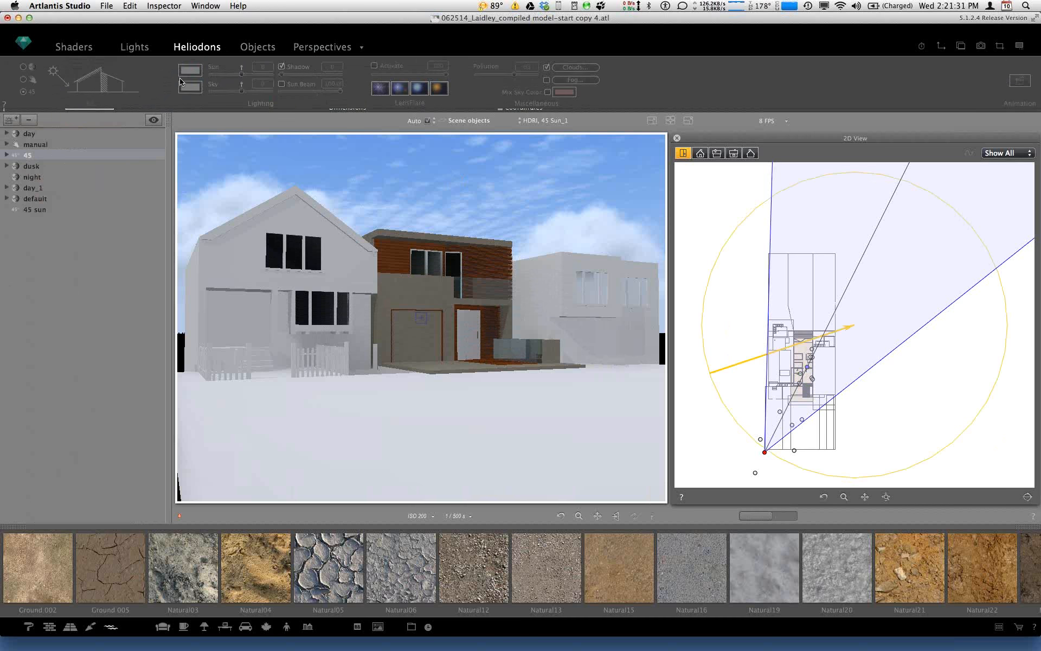
left_click(25, 137)
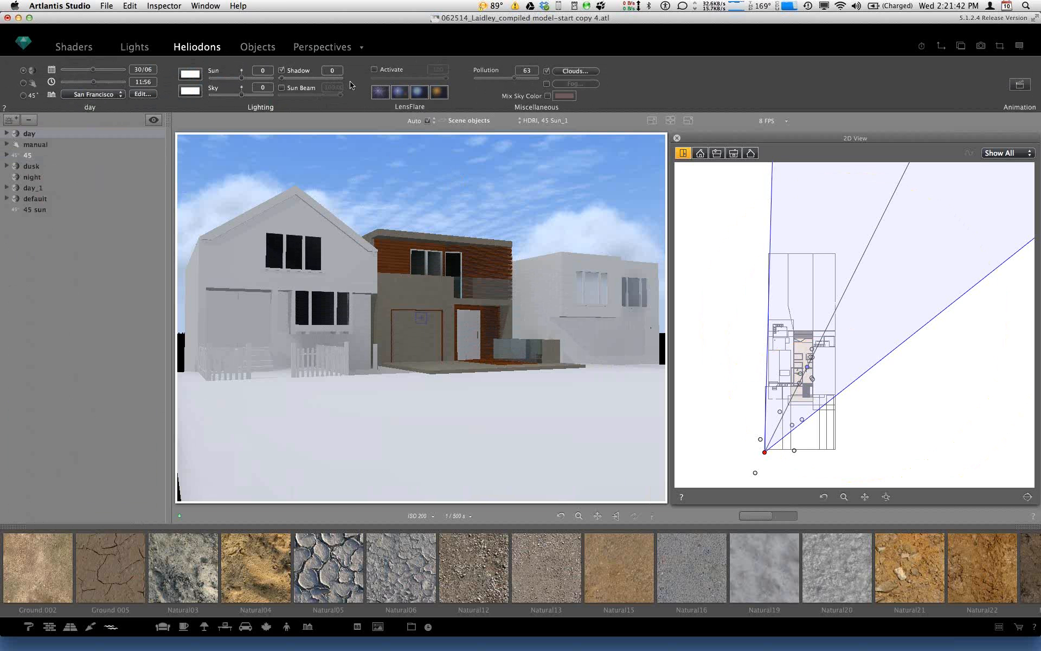
left_click(547, 72)
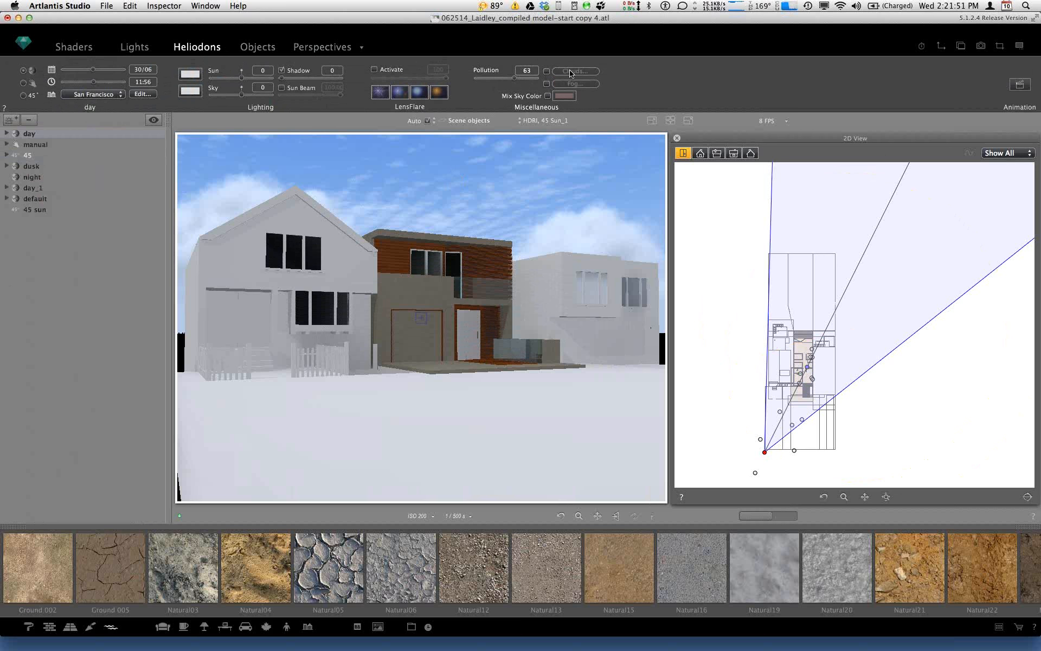
Step: Assign the day heliodon to the HDRI, 45 Sun_1 perspective
left_click(328, 50)
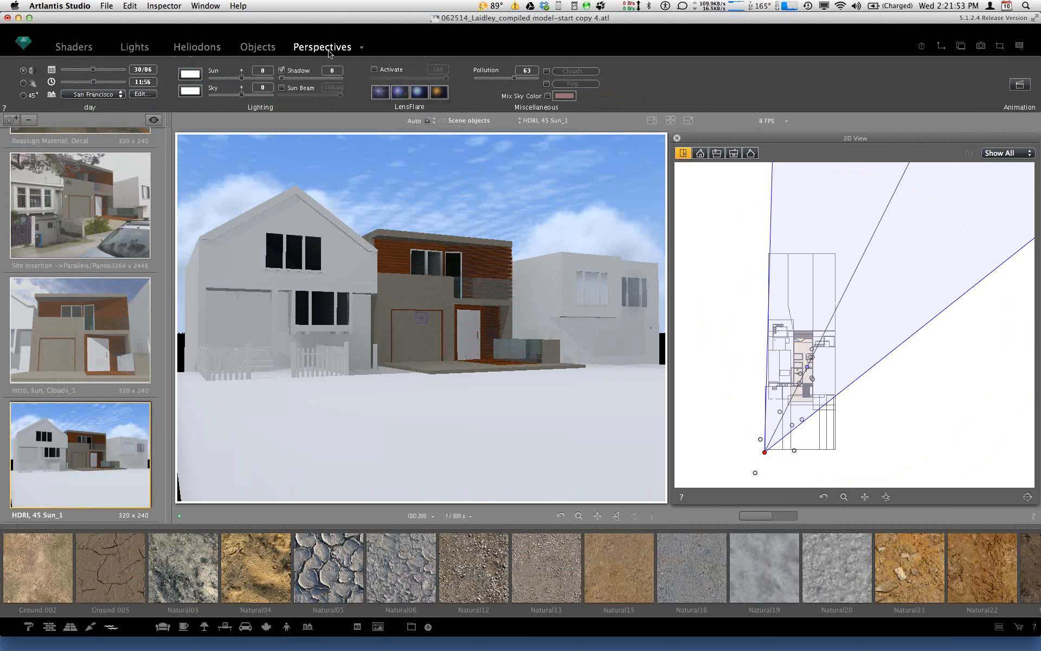
left_click(187, 67)
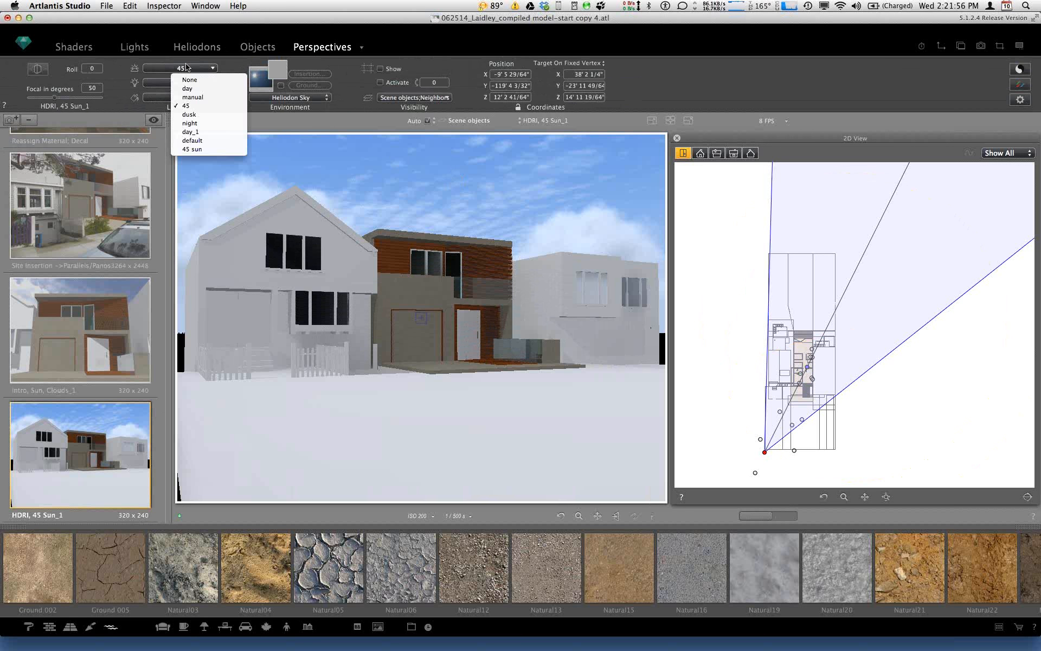
left_click(183, 83)
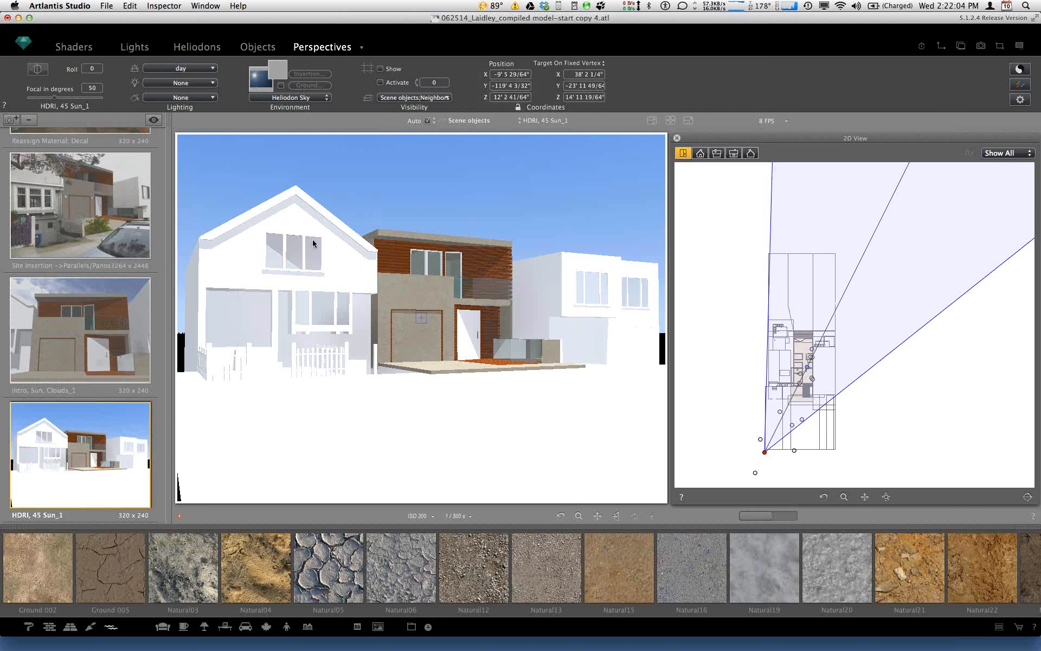
Step: Enable clouds on the day heliodon, raise Stratus to 37 and reroll the seed to 40
left_click(191, 50)
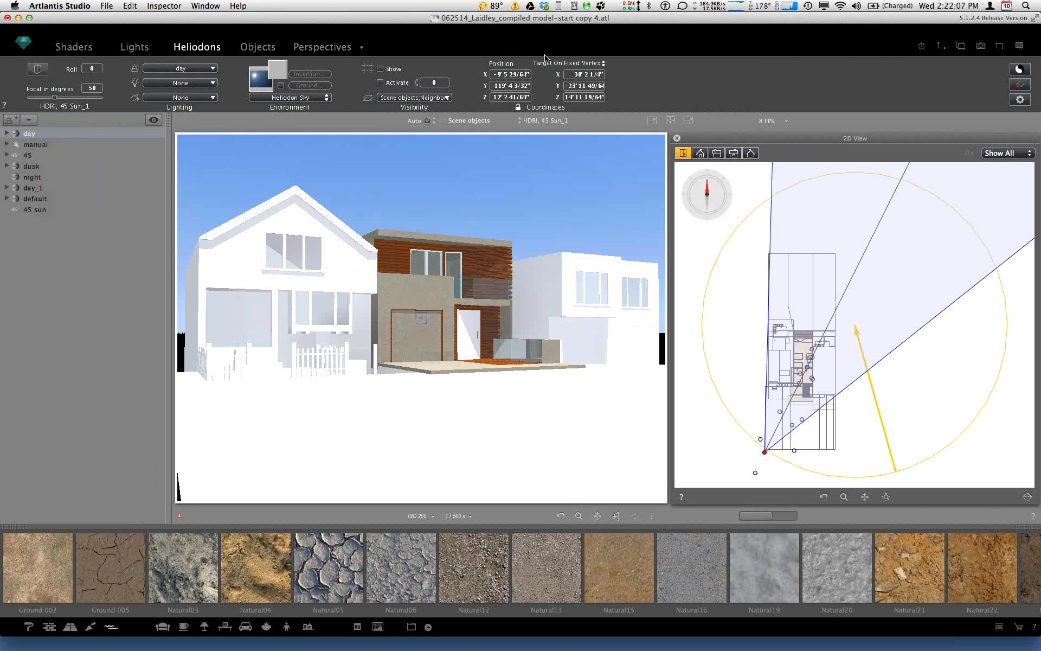
left_click(547, 71)
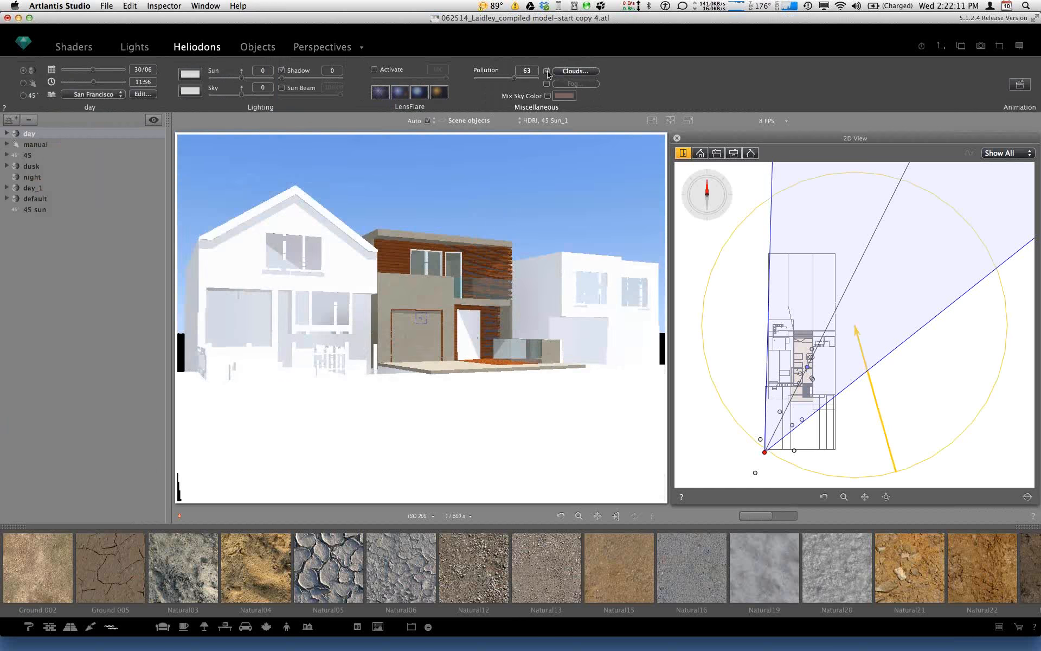
left_click(576, 71)
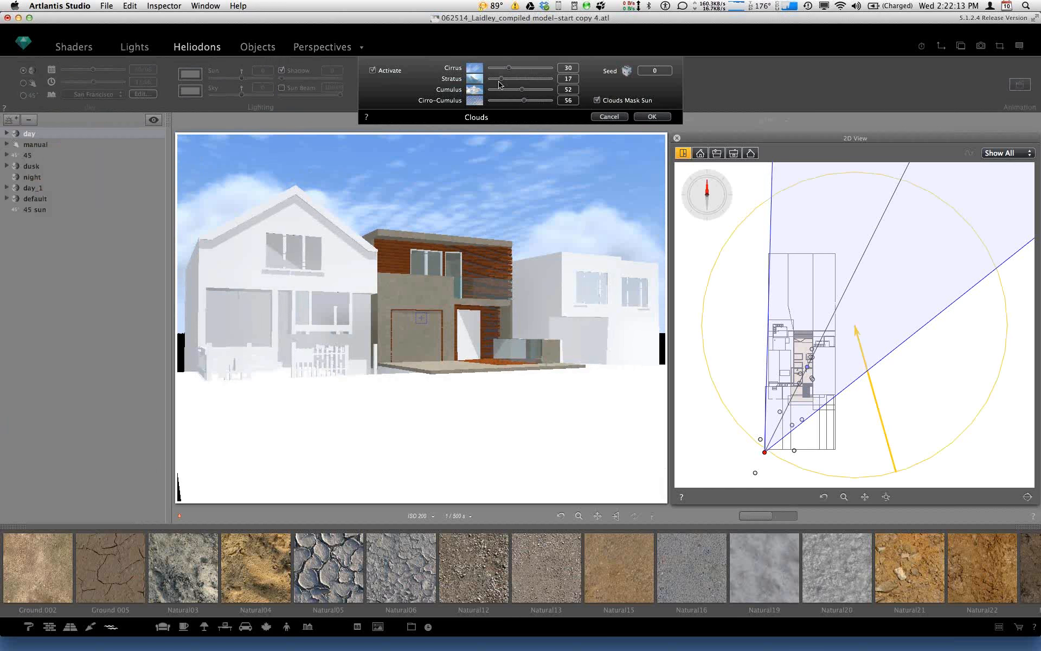
left_click_drag(503, 78, 514, 104)
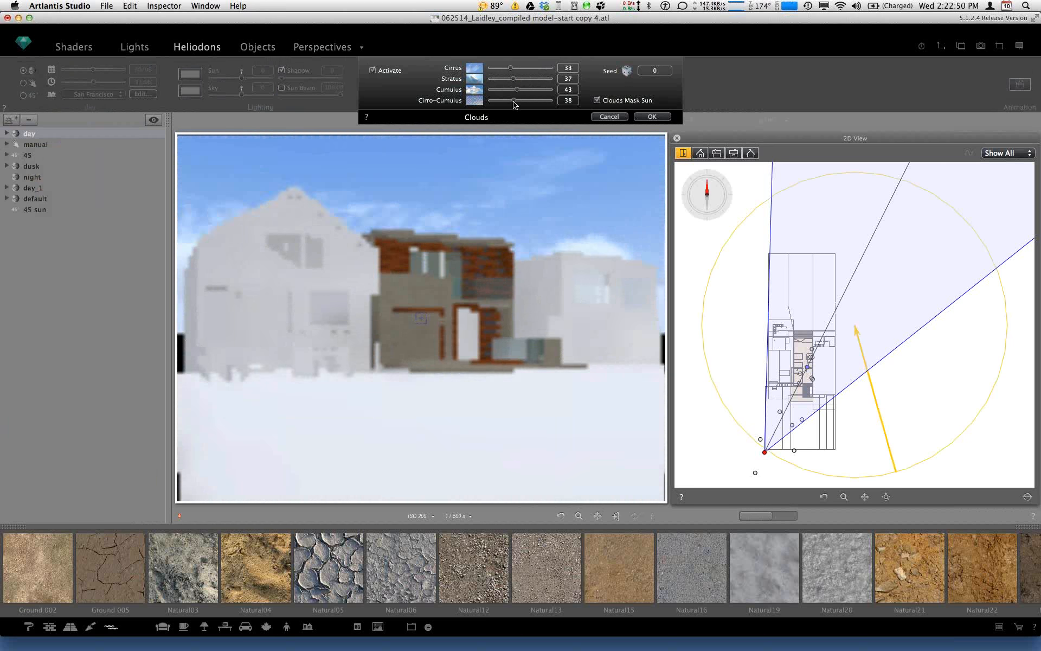
left_click(627, 70)
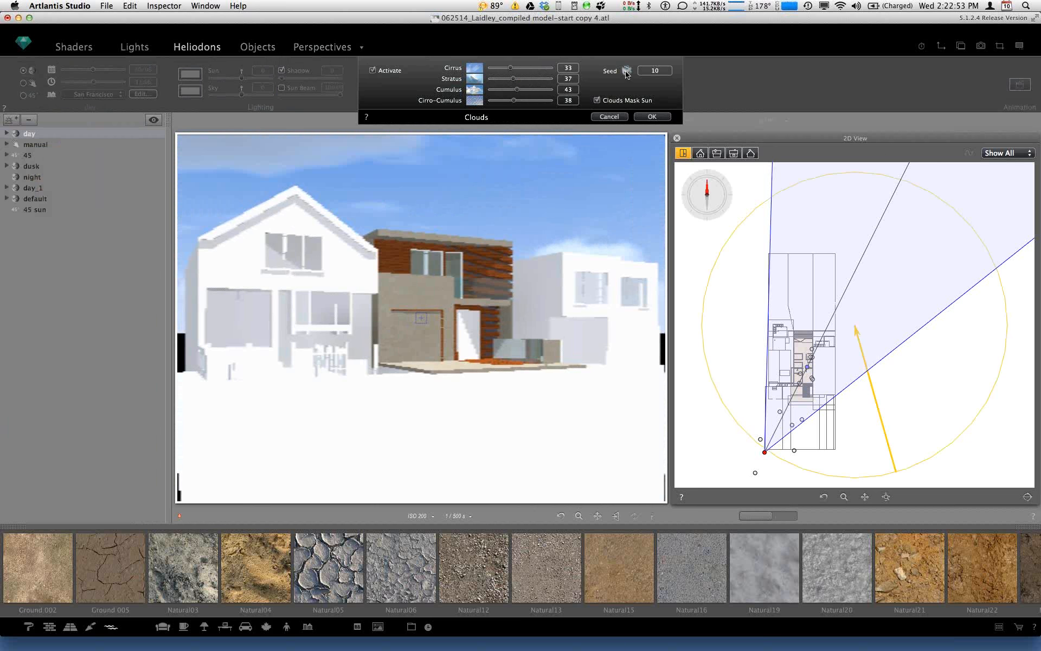
left_click(627, 71)
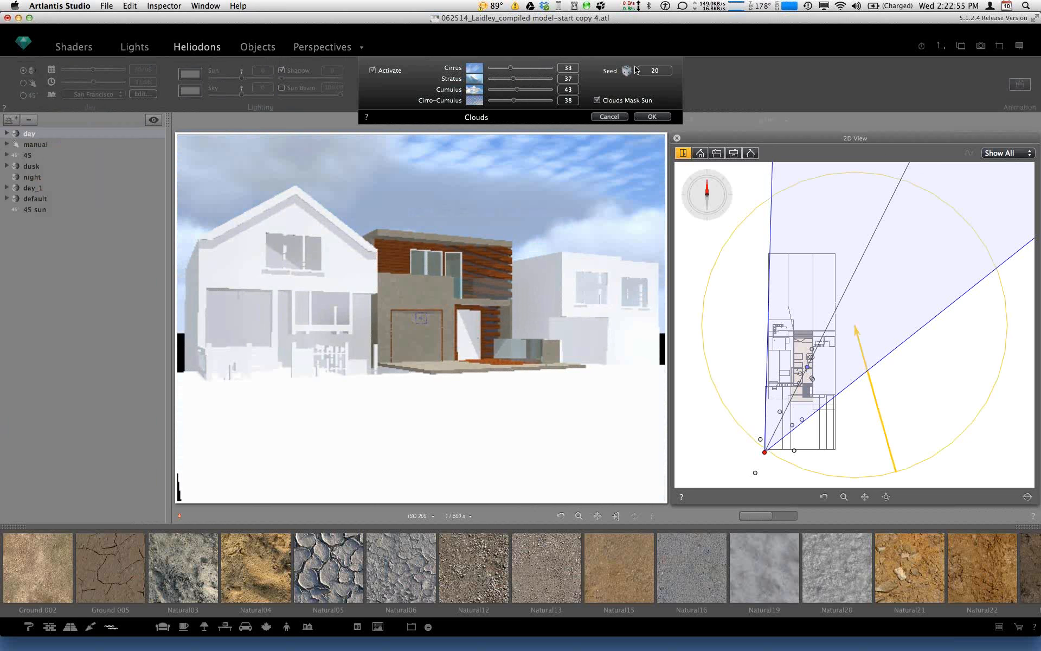
left_click(627, 71)
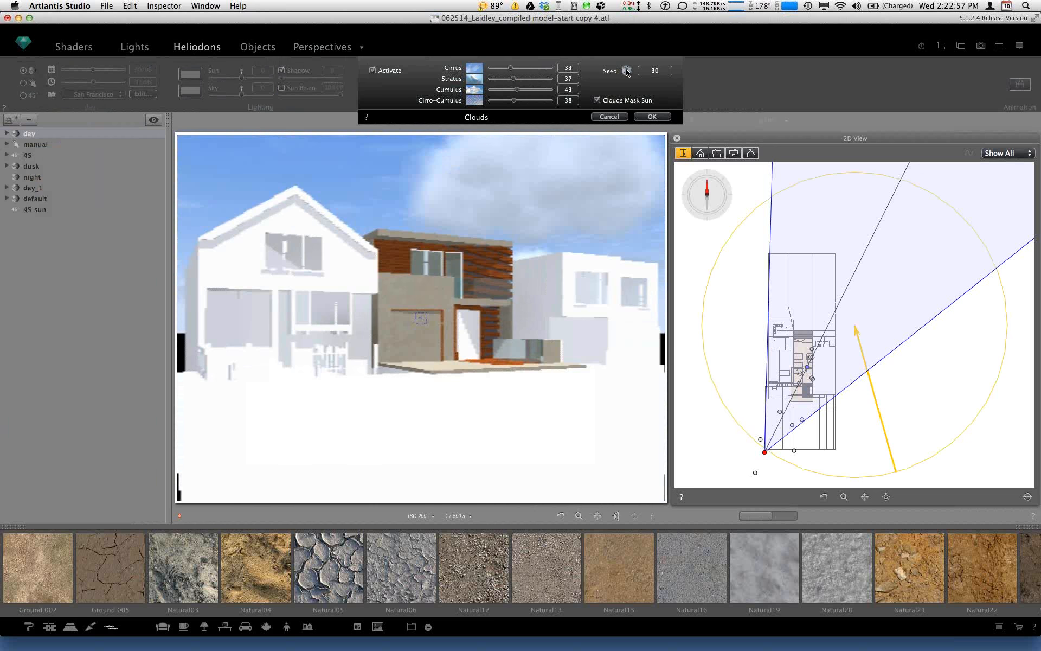
left_click(627, 71)
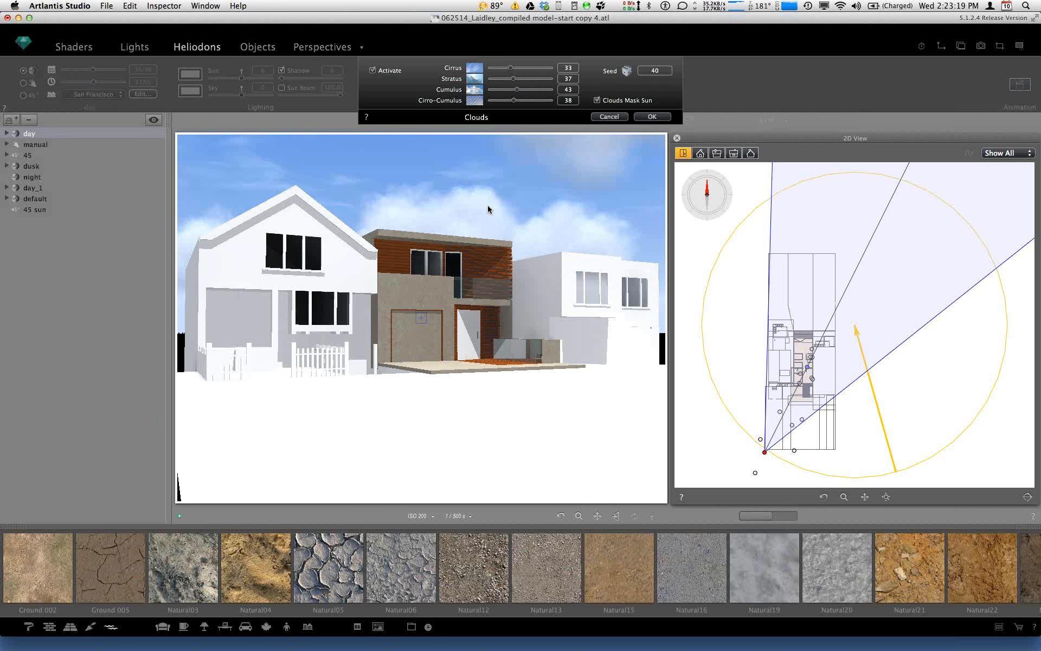
left_click(654, 117)
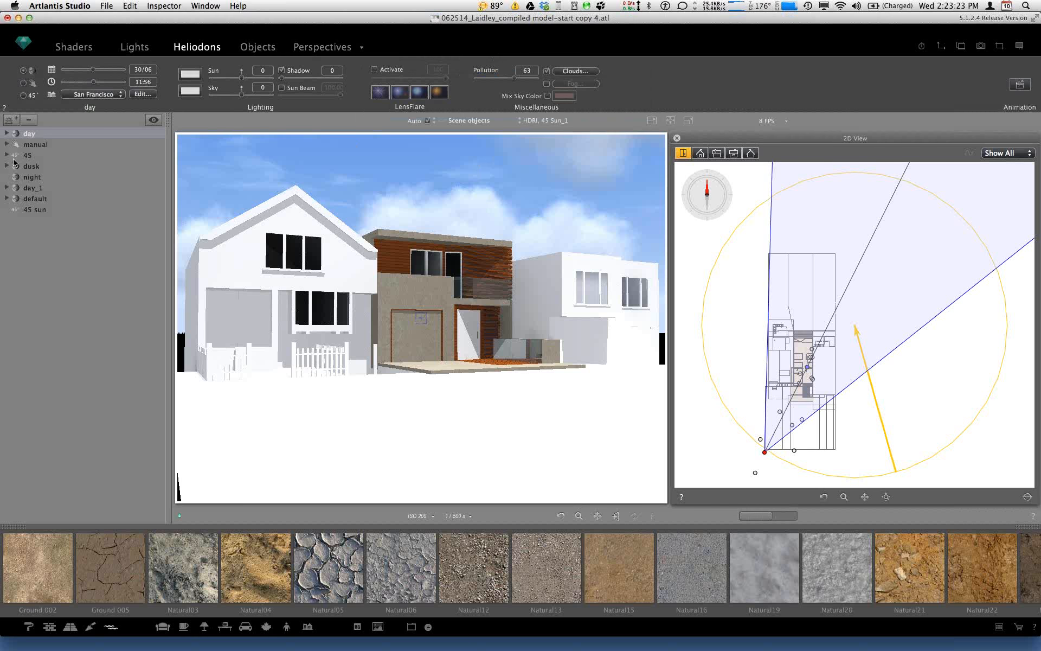
Step: Add a heliodon named dusk_1 and move its time later to 19:58
left_click(11, 120)
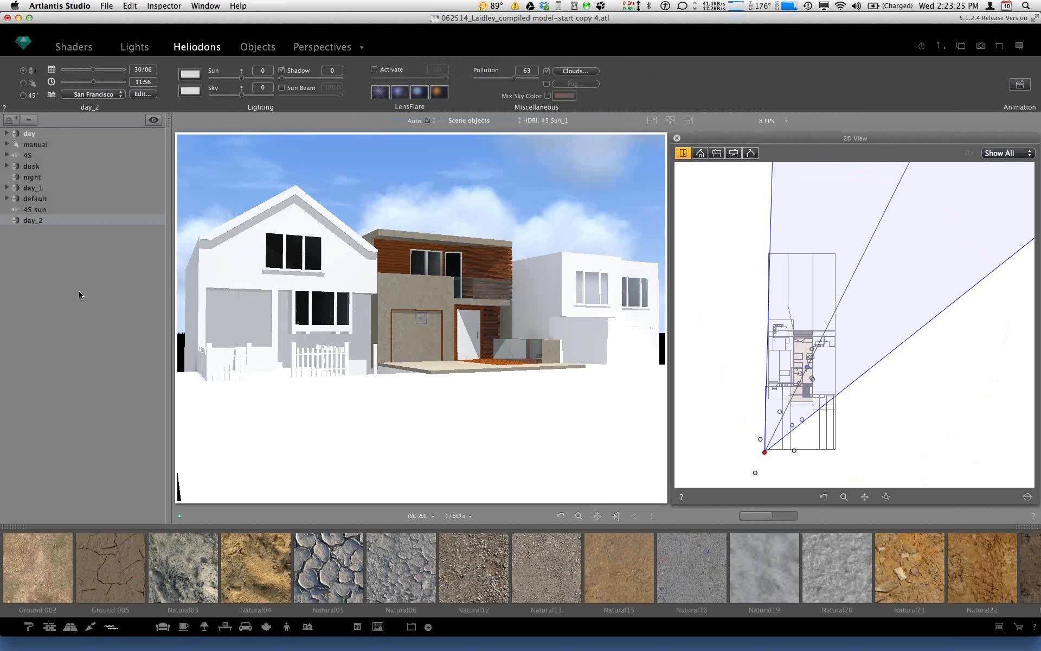
double_click(32, 221)
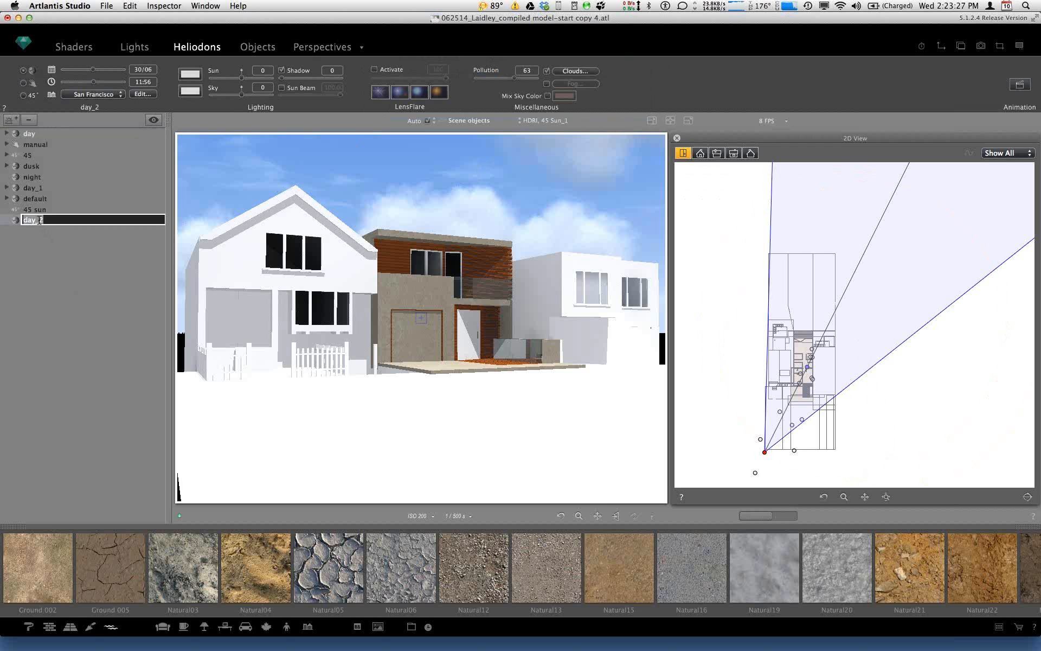
type("dusk_1")
key("Return")
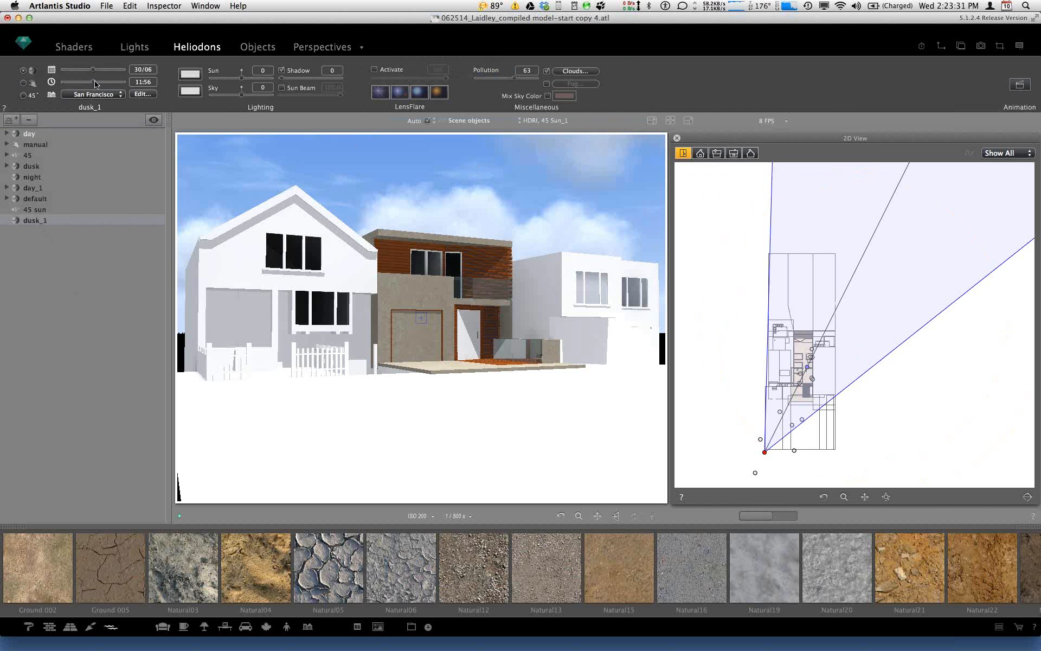
left_click_drag(94, 84, 115, 85)
Step: Light the HDRI, 45 Sun_1 perspective with the dusk_1 heliodon
left_click(322, 48)
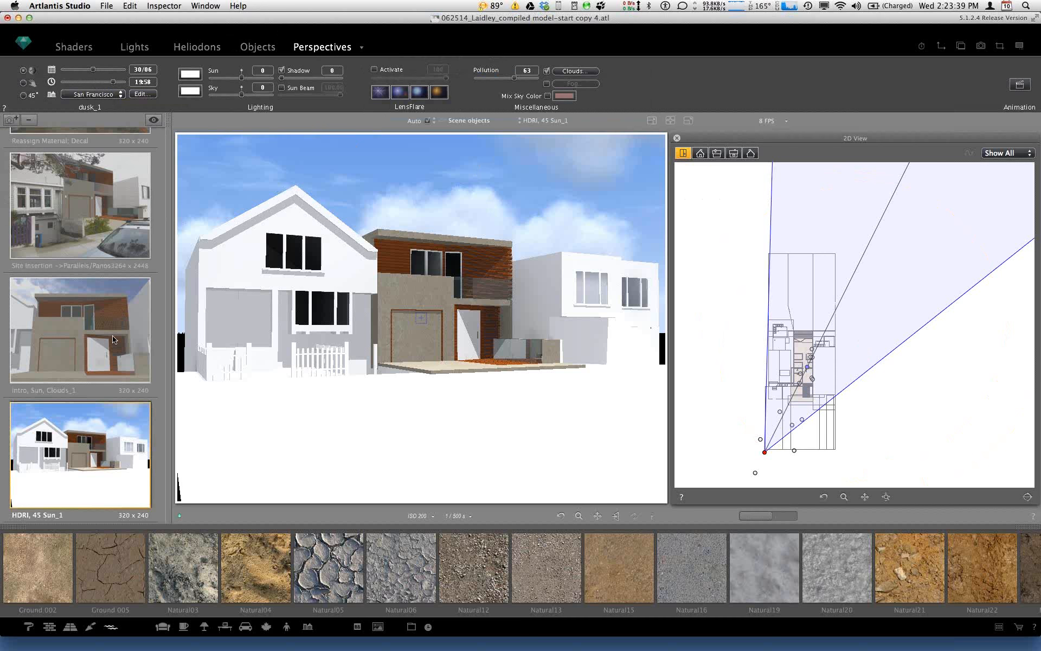
left_click(173, 70)
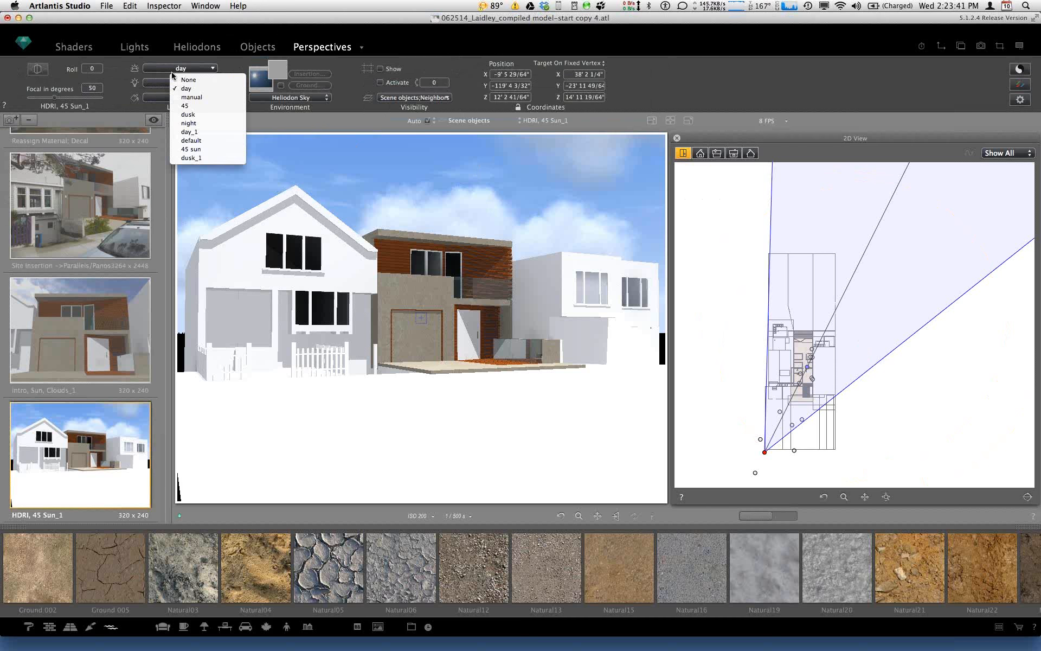
left_click(191, 158)
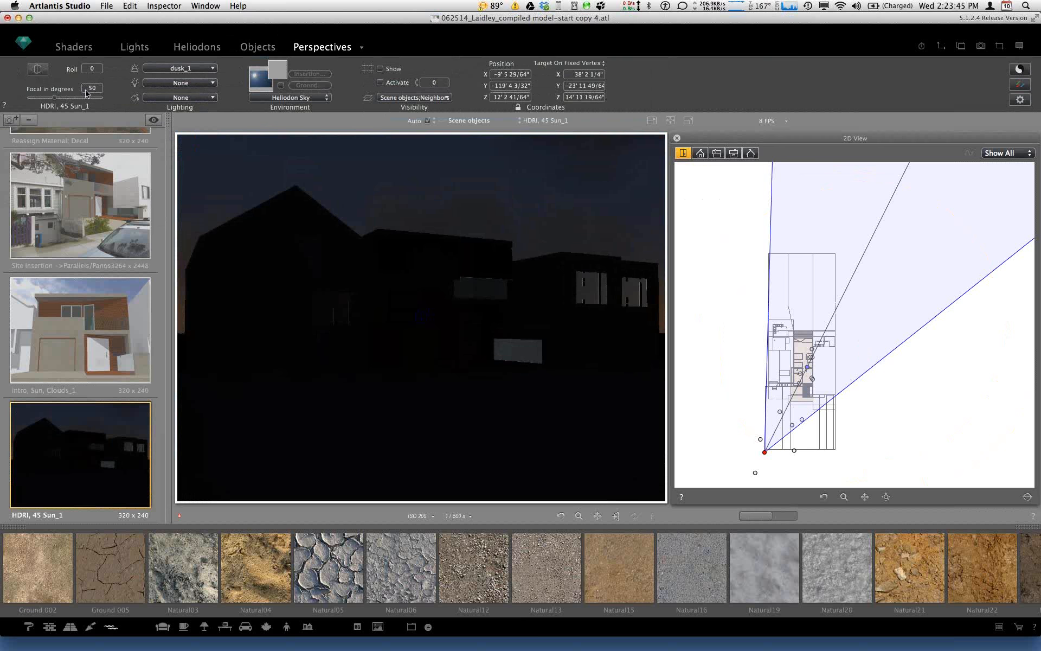
Step: Adjust dusk_1's time of day slightly earlier and rotate the north direction
left_click(191, 48)
left_click_drag(111, 83, 110, 86)
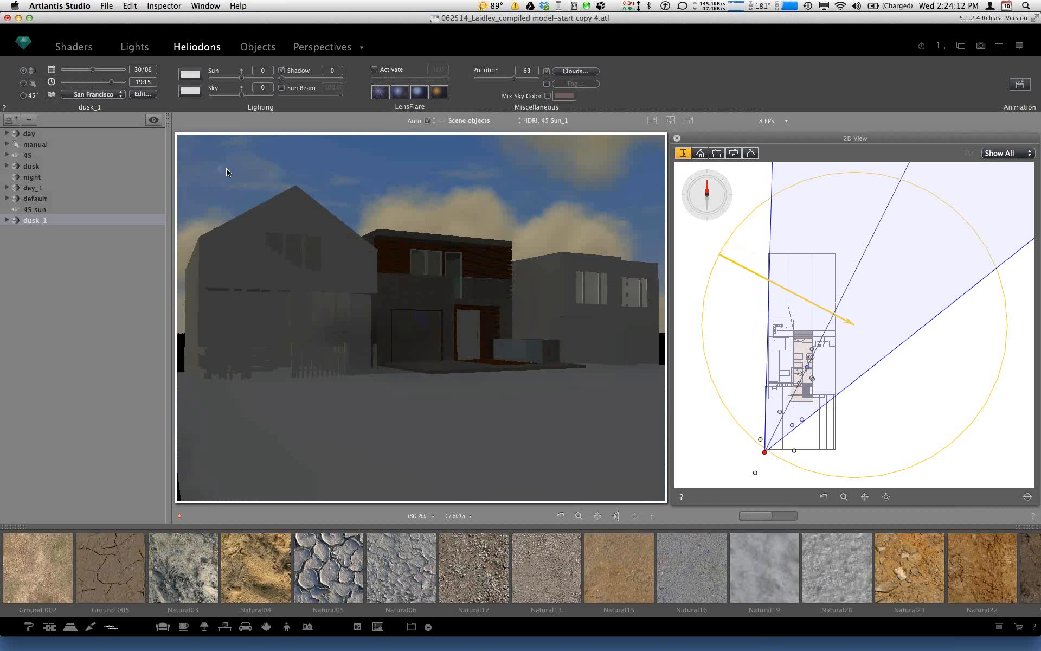
left_click_drag(112, 83, 111, 85)
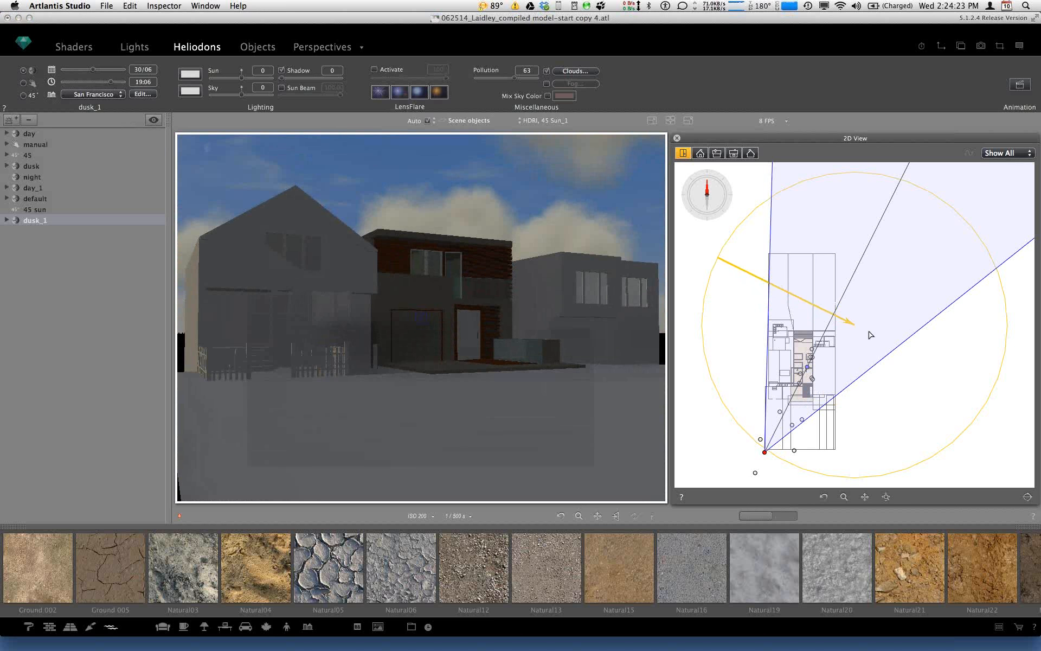
left_click(636, 229)
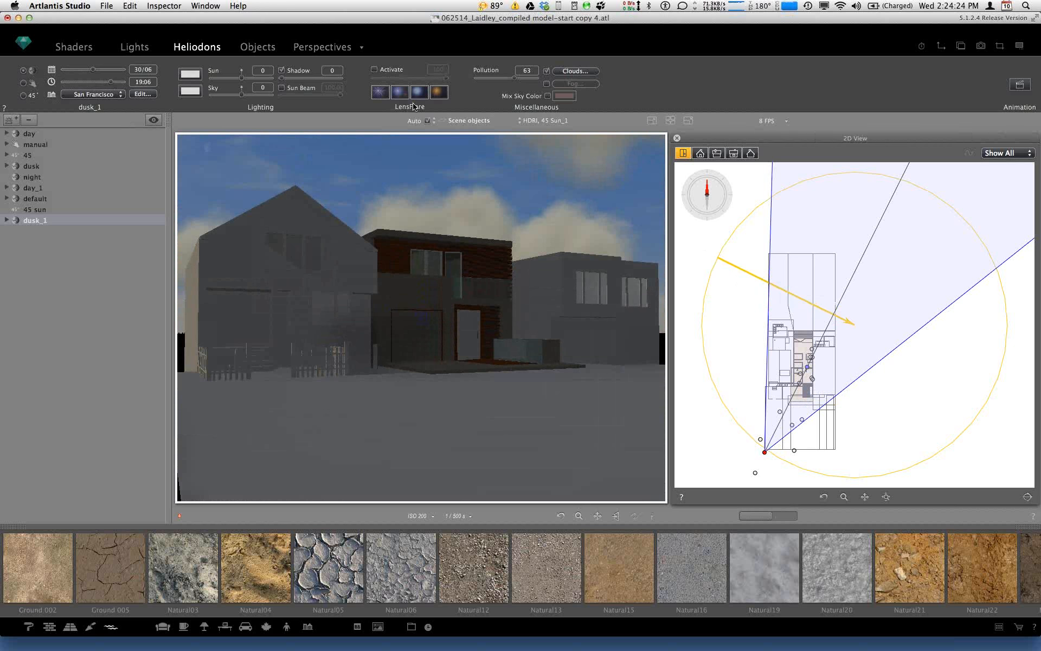
left_click_drag(707, 188, 697, 194)
left_click_drag(697, 194, 708, 182)
Step: Switch the sun to manual and place it at azimuth 141.46°, elevation 0.06°
left_click(23, 83)
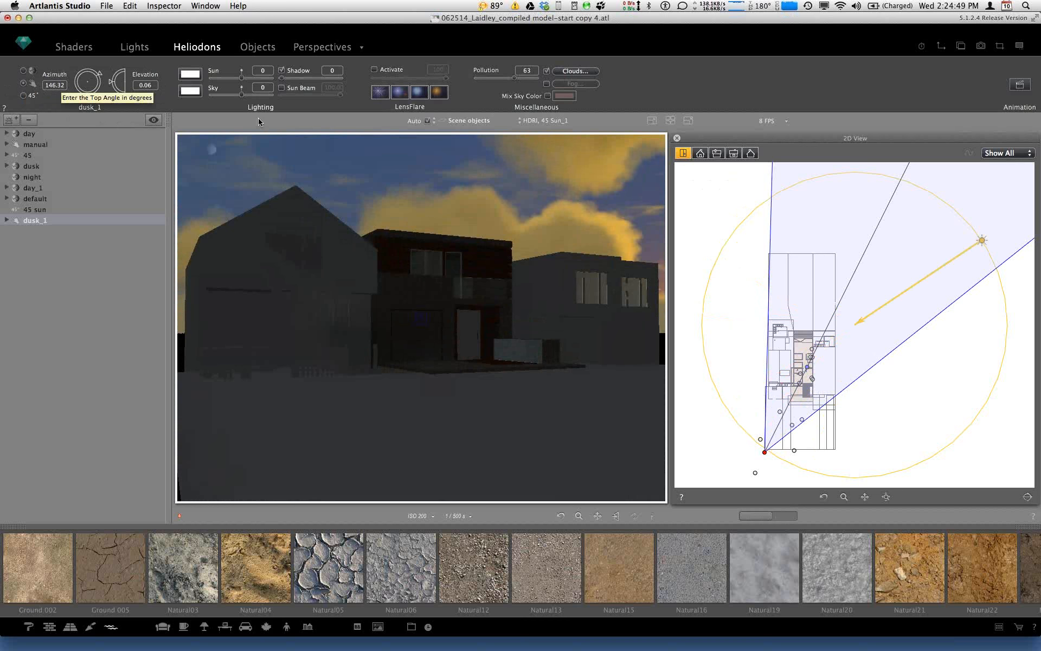
left_click_drag(974, 235, 958, 216)
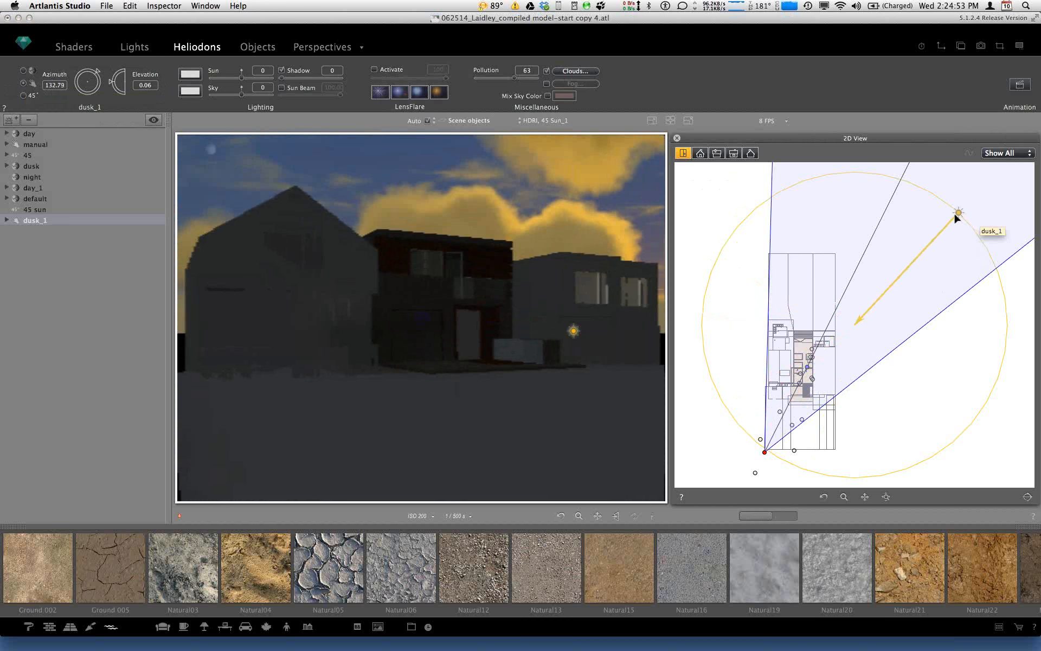
left_click_drag(954, 211, 938, 202)
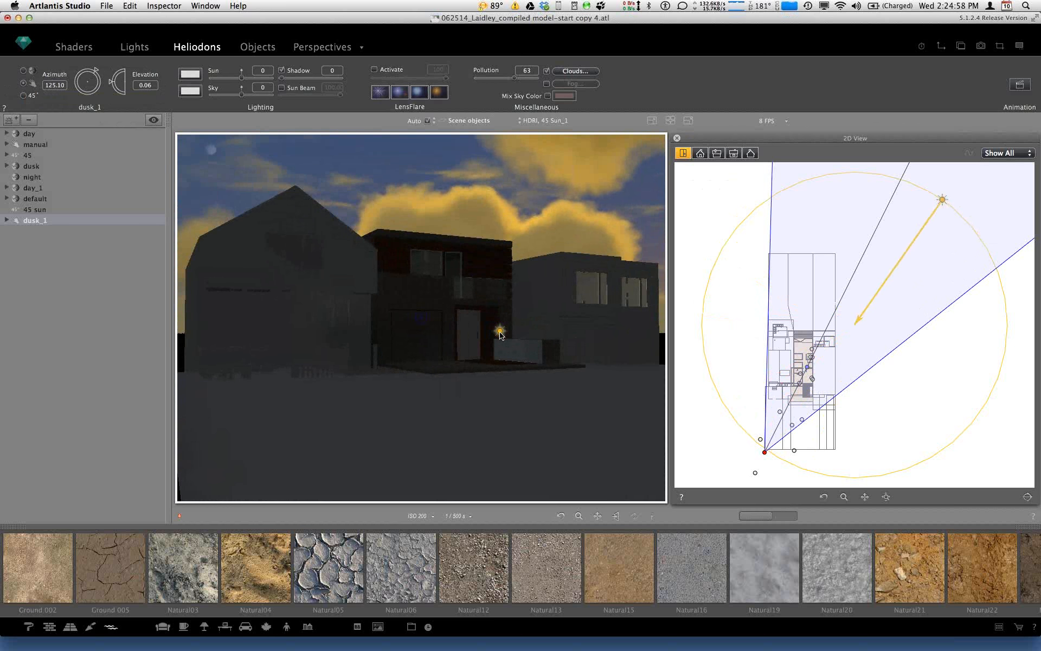
left_click(971, 256)
left_click_drag(944, 203, 980, 229)
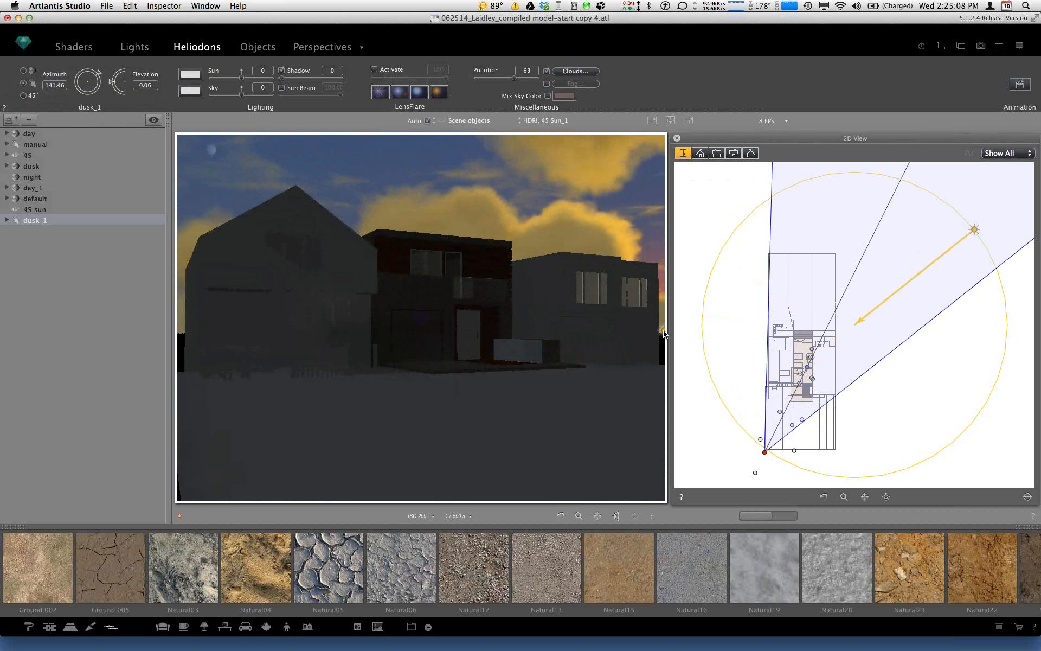
Step: Set dusk_1's Cumulus clouds to 0
left_click(586, 75)
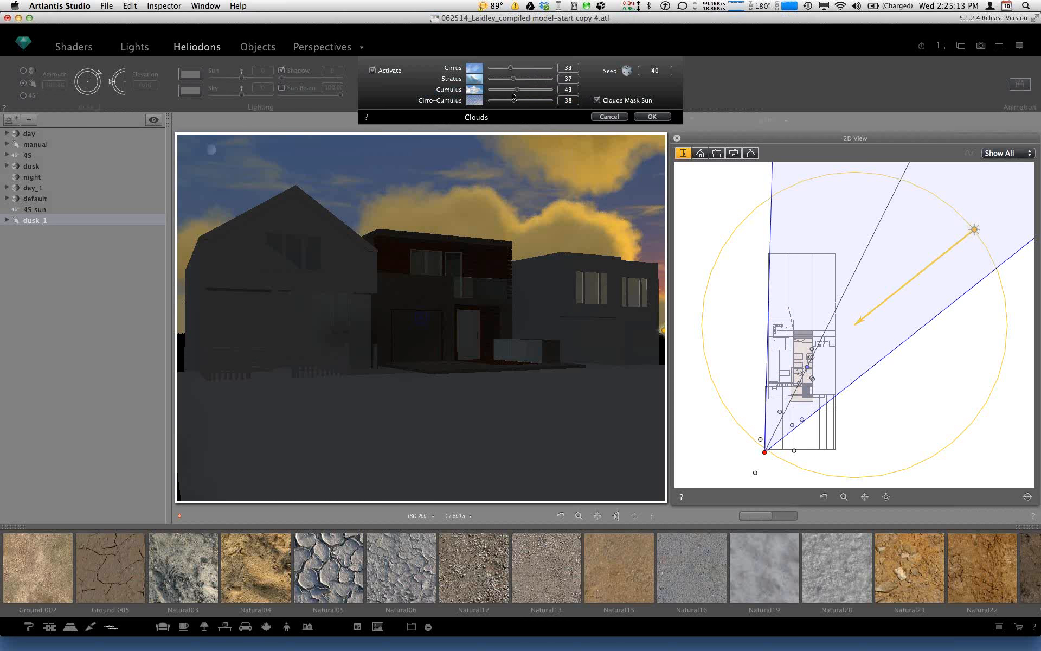
left_click_drag(470, 92, 460, 92)
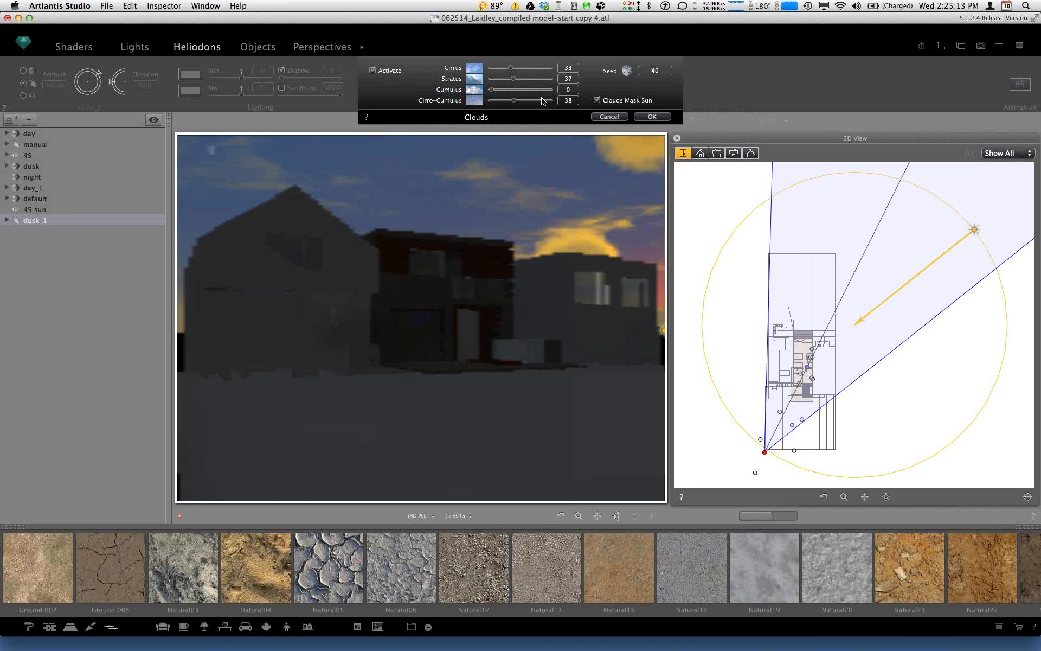
left_click(652, 117)
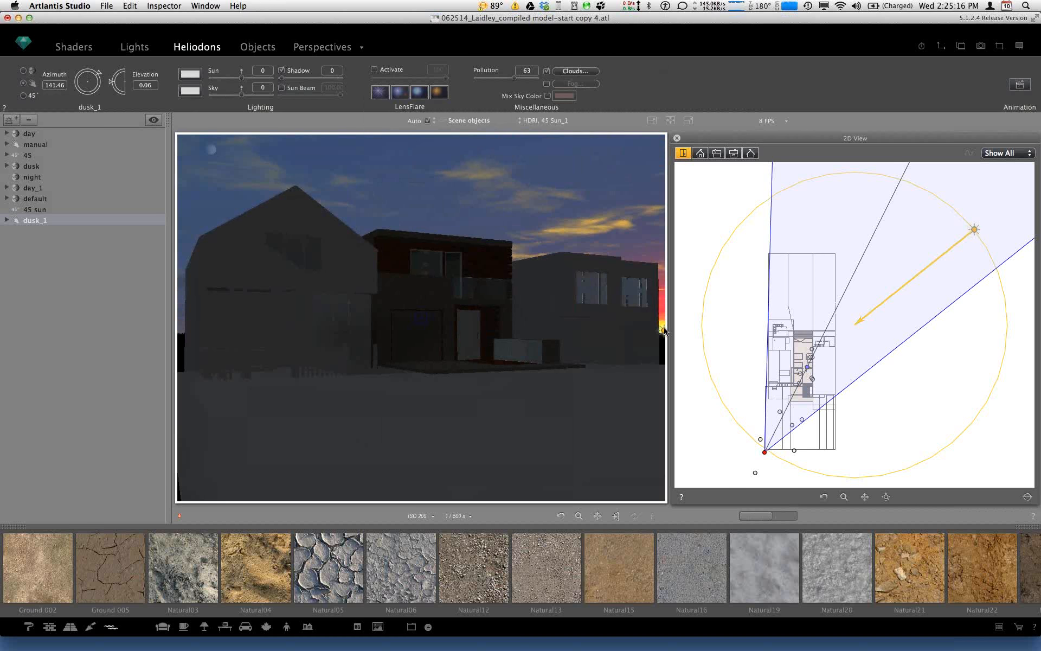
Step: Raise the sun to elevation 1.60° and leave the wind direction unchanged
mouse_move(664, 327)
left_mouse_down()
mouse_move(662, 276)
mouse_move(646, 247)
mouse_move(454, 187)
mouse_move(384, 204)
mouse_move(452, 184)
mouse_move(533, 199)
mouse_move(588, 182)
mouse_move(412, 201)
mouse_move(387, 183)
mouse_move(252, 167)
mouse_move(552, 175)
mouse_move(595, 199)
mouse_move(580, 226)
mouse_move(662, 265)
mouse_move(661, 315)
left_mouse_up()
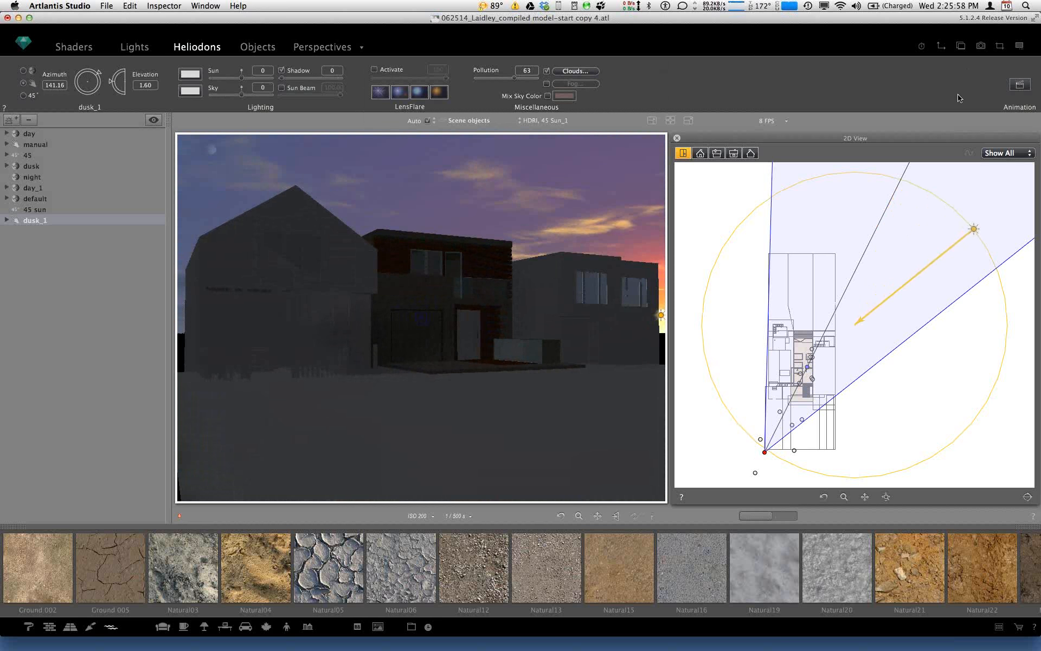
left_click(1017, 84)
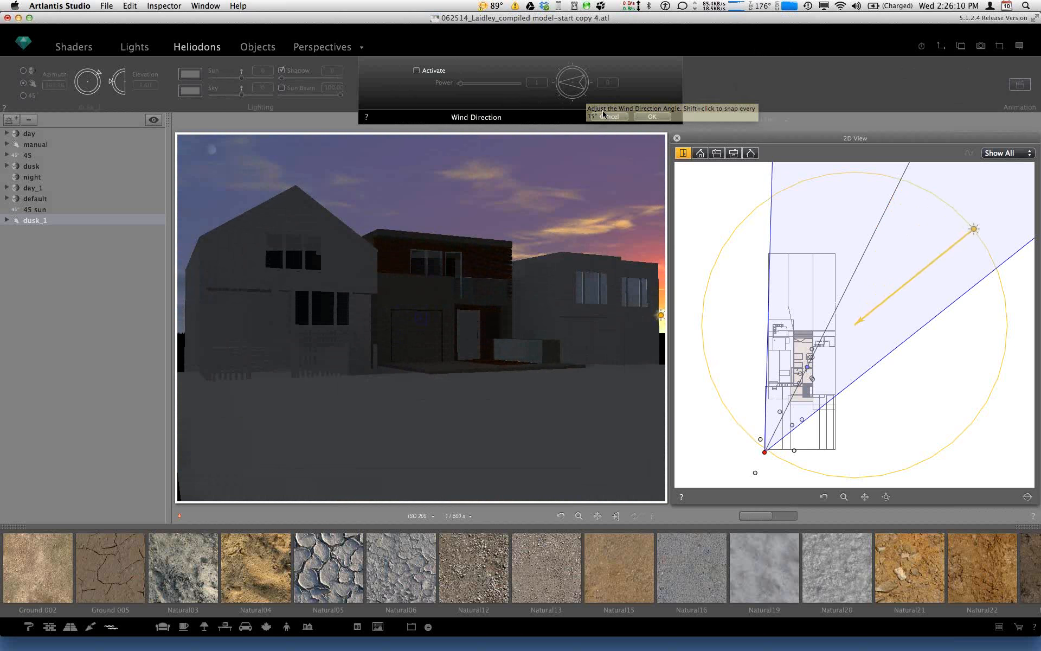
left_click(606, 116)
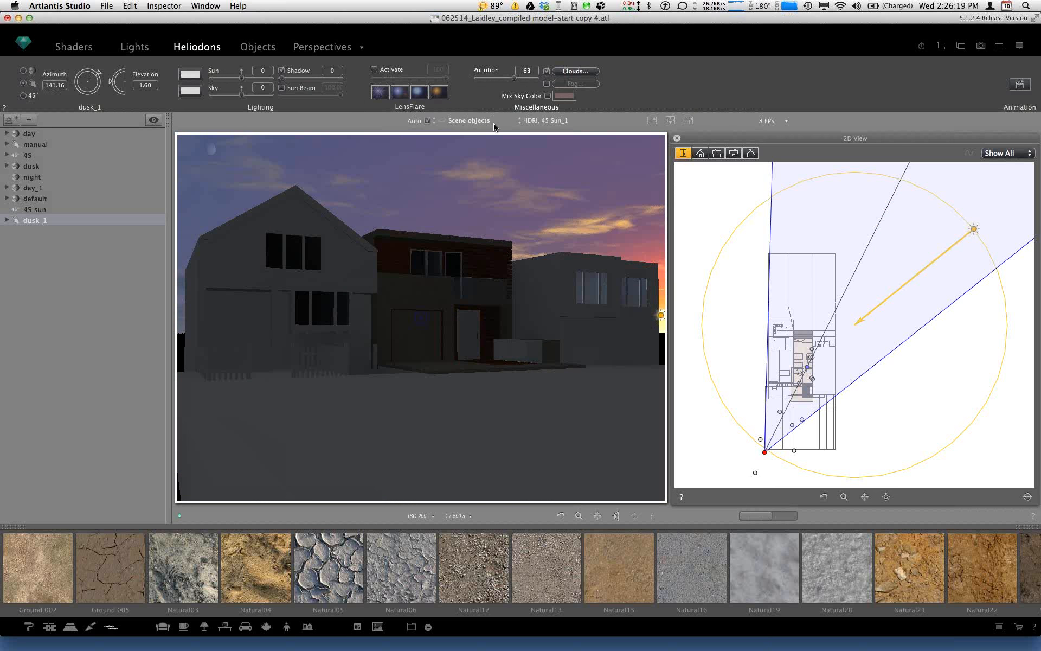
Step: Lower the dusk_1 mix sky colour's saturation to 18%, giving a pale pink (hue 0, brightness 99%)
left_click(547, 96)
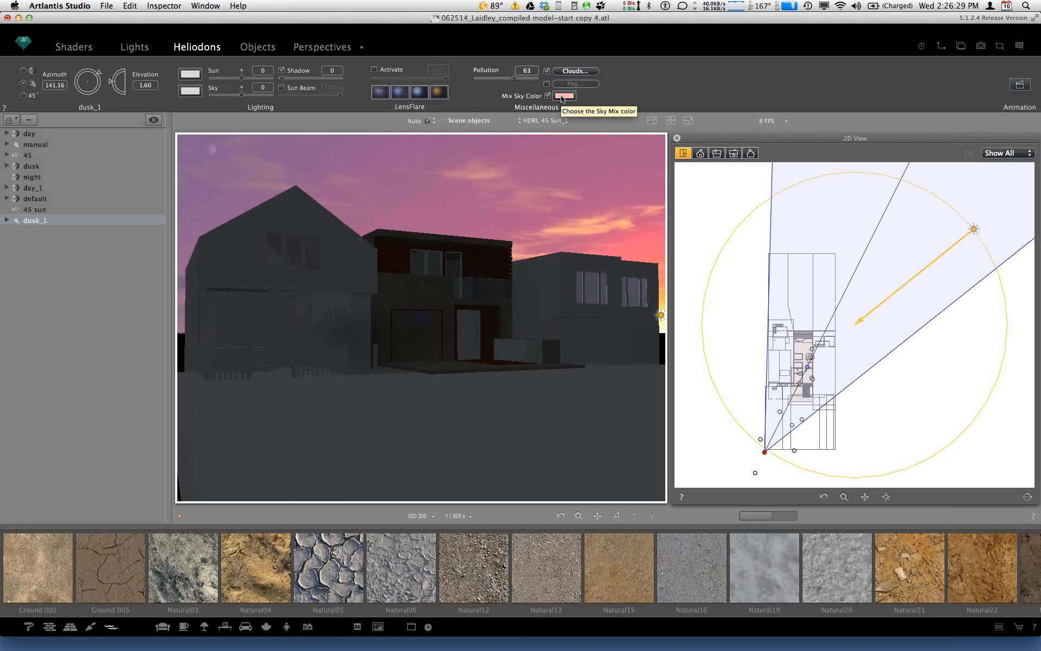
left_click(565, 96)
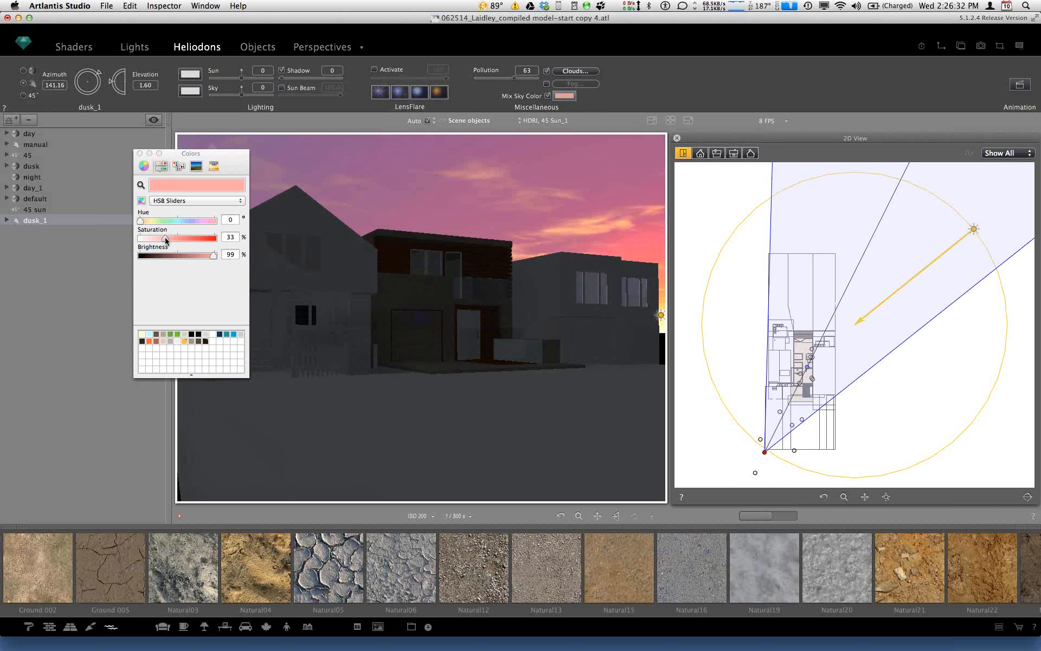
left_click_drag(166, 241, 154, 244)
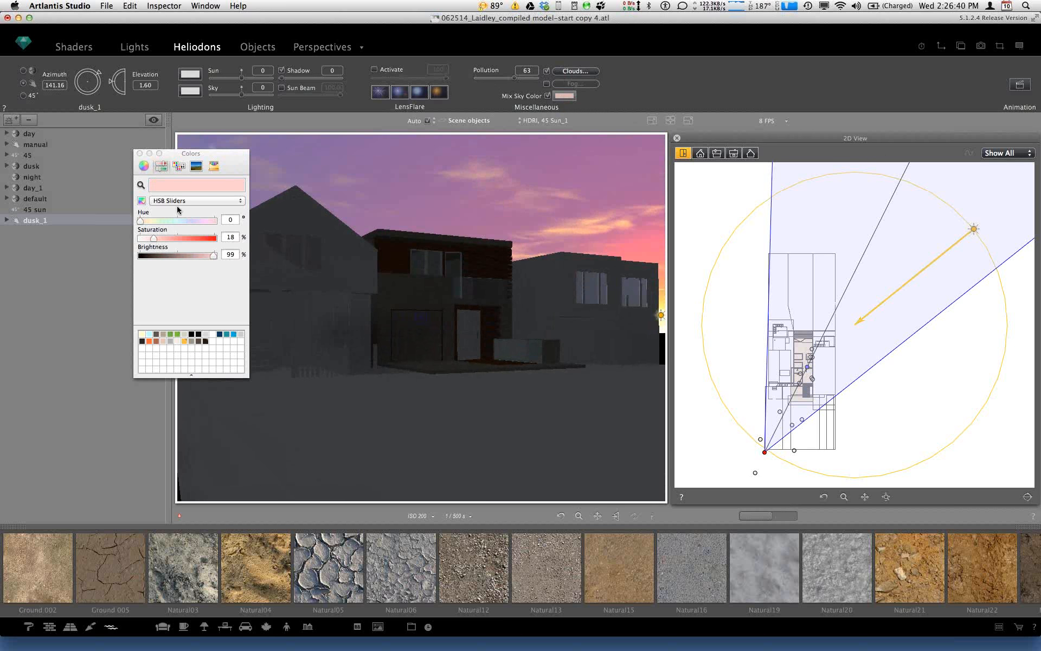
left_click(140, 153)
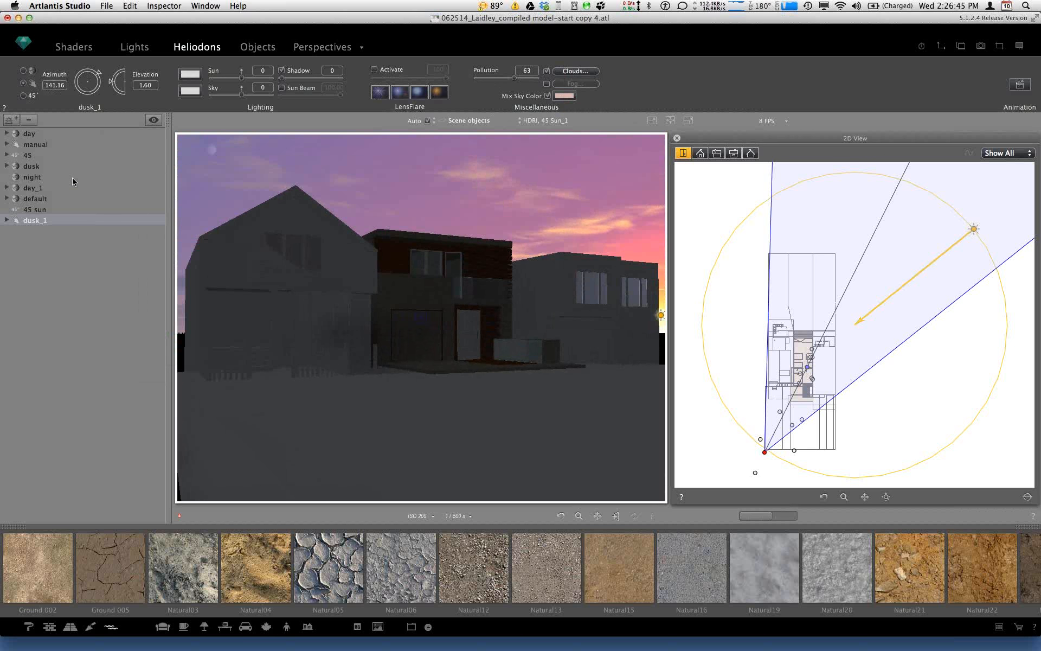
Step: Rename the HDRI, 45 Sun_1 perspective to 'Sunset'
left_click(322, 47)
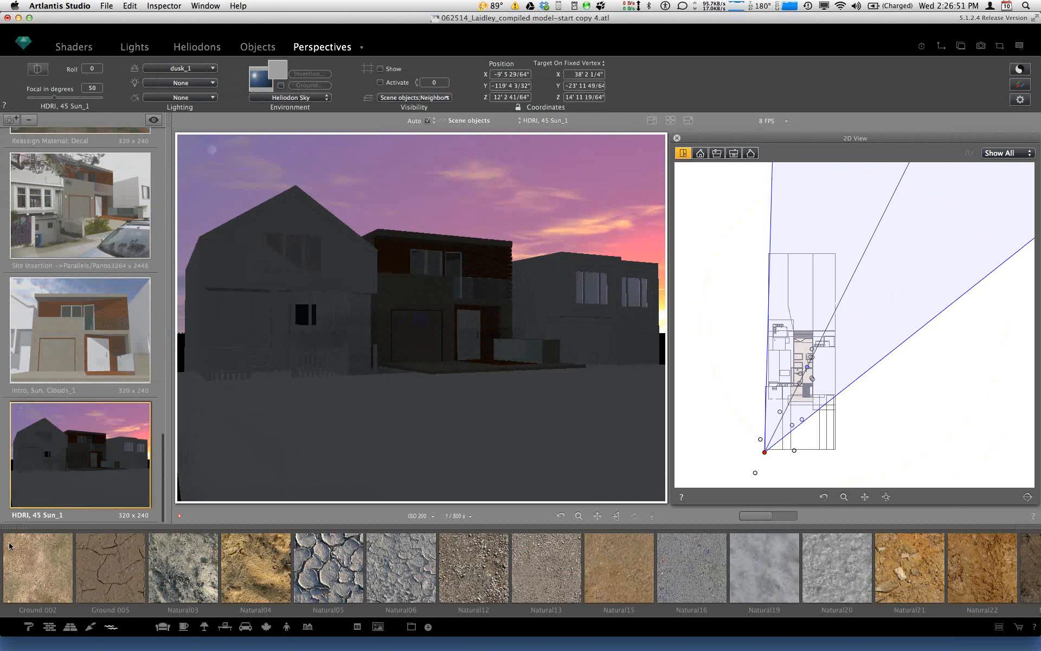
double_click(37, 515)
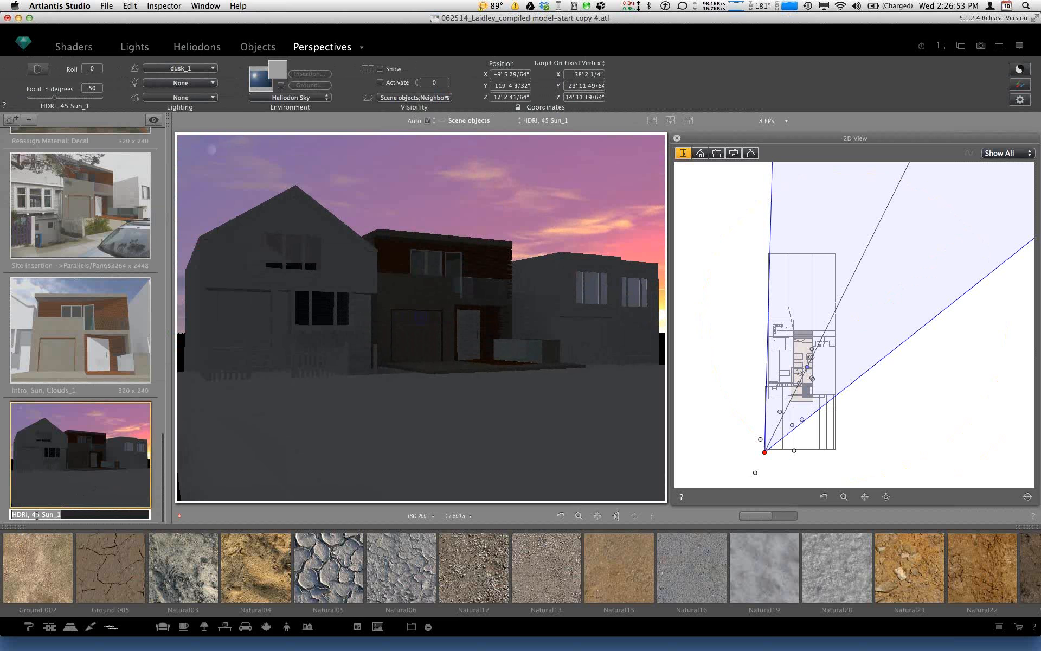
type("Sunset")
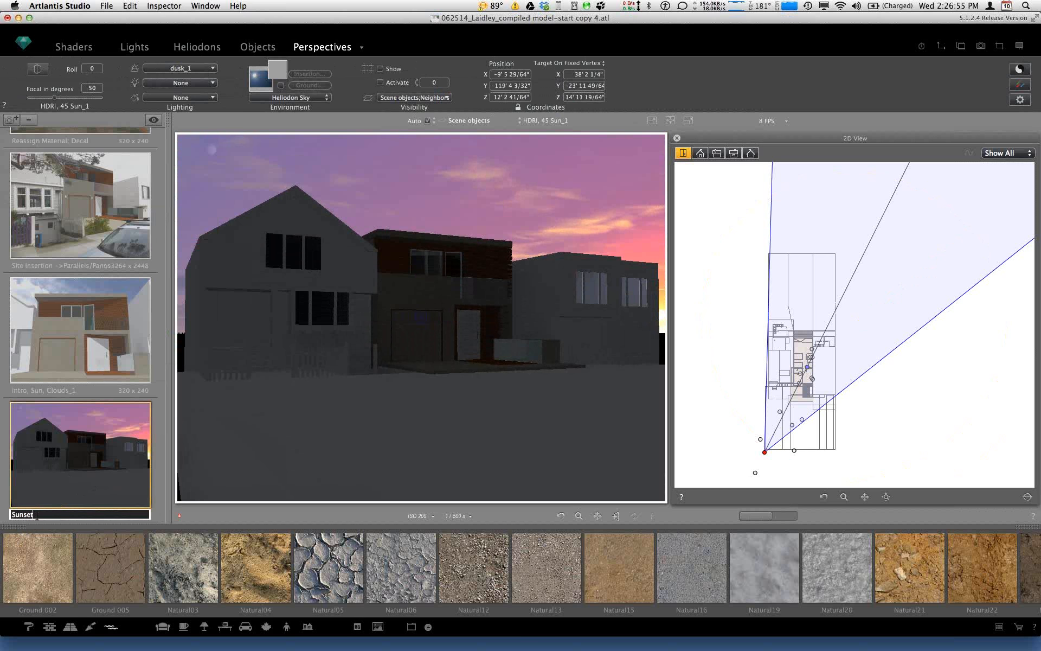
key("Return")
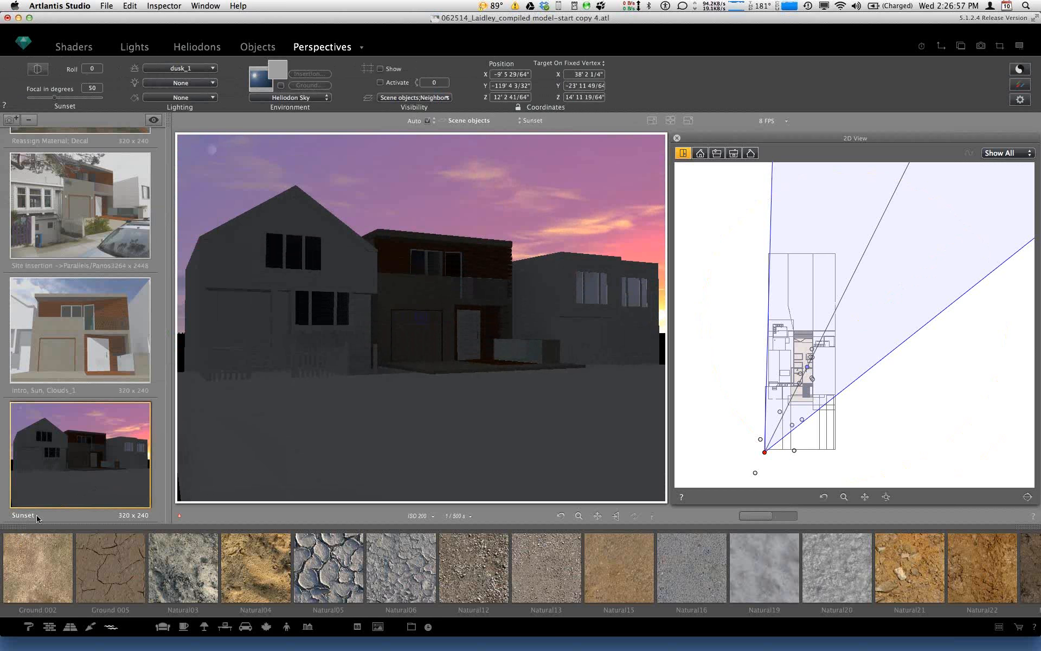
Step: Switch on the infinite ground for the Sunset perspective
scroll(21, 306, "up", 10)
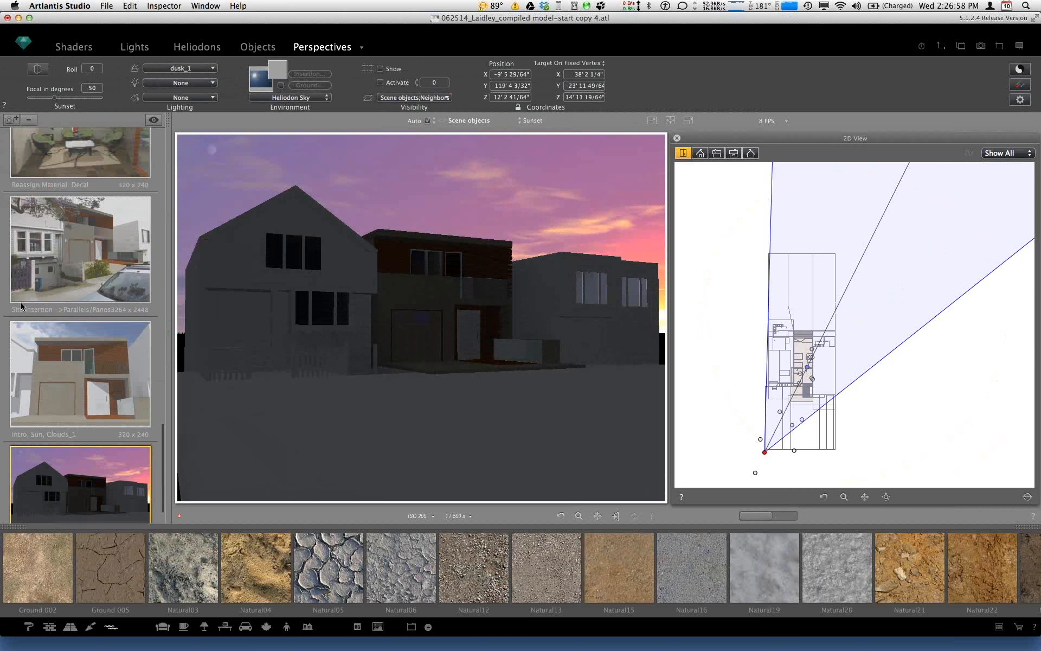
scroll(21, 307, "up", 15)
scroll(22, 306, "down", 15)
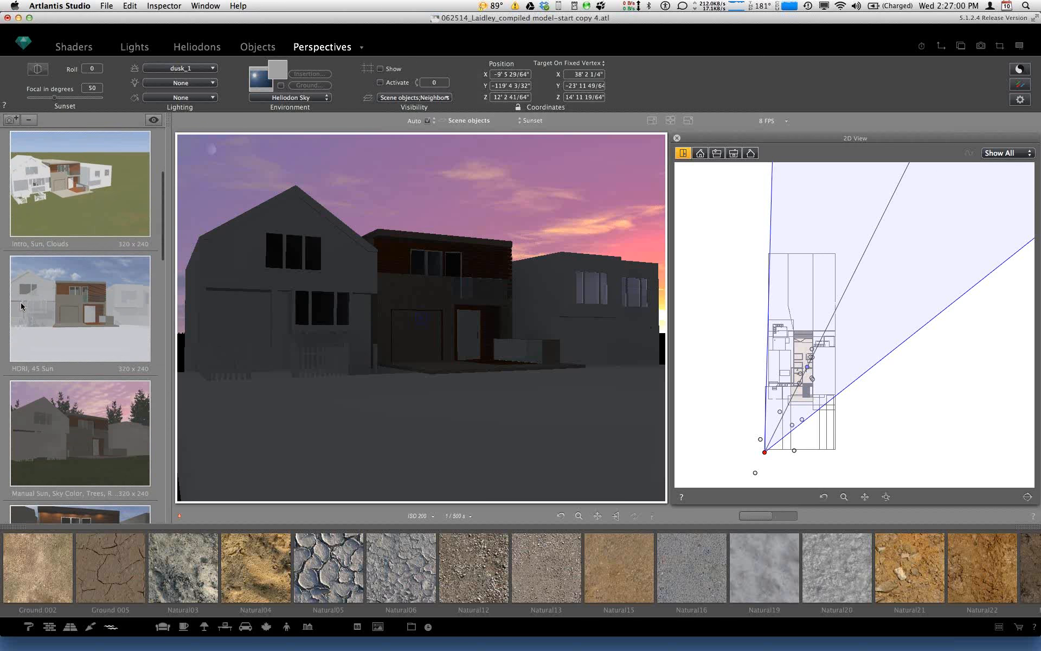
scroll(21, 307, "down", 10)
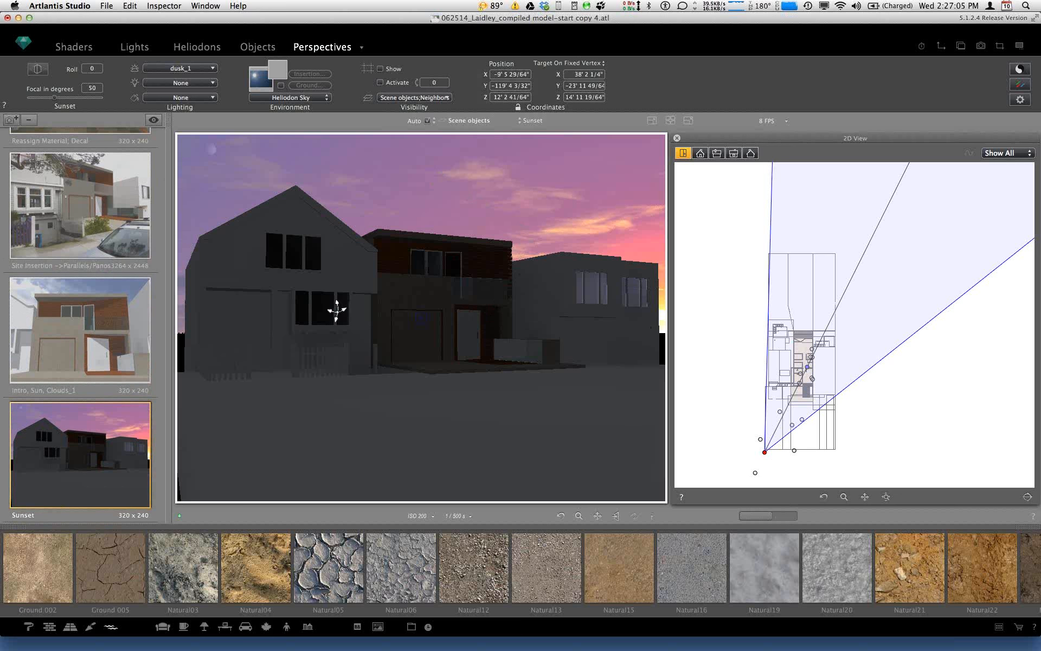
left_click(281, 85)
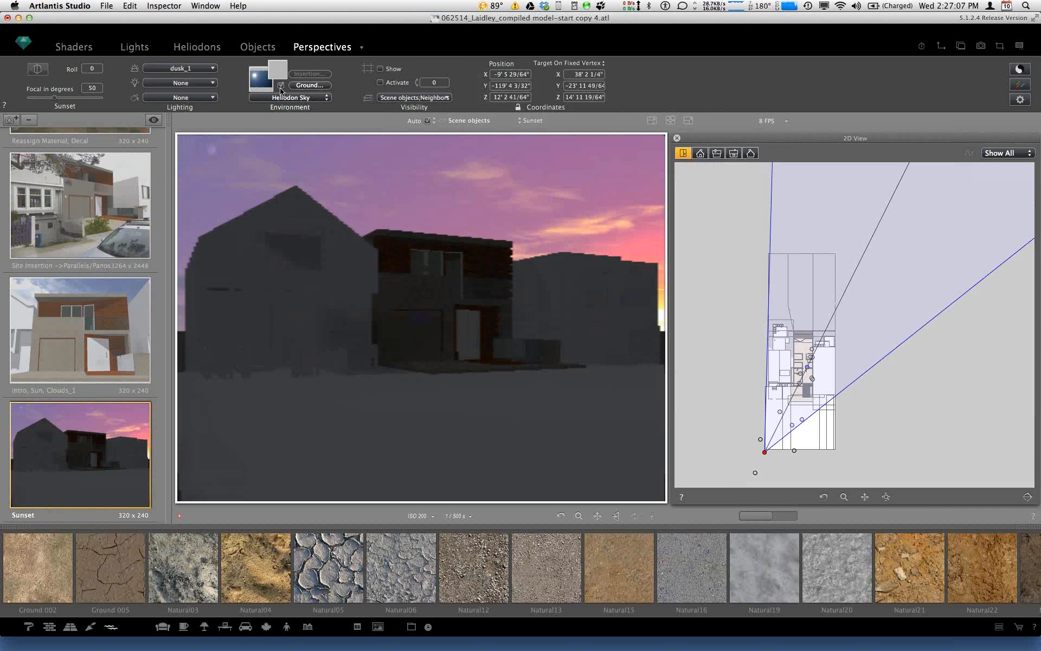
Step: Set the infinite ground's altitude to 7
left_click(309, 85)
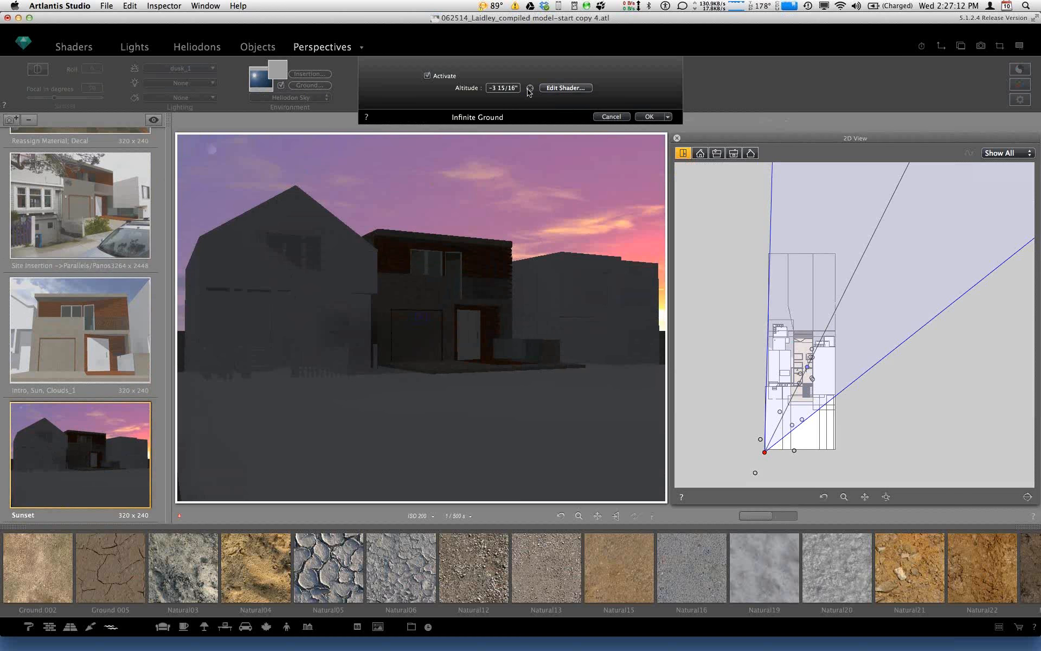
left_click(415, 414)
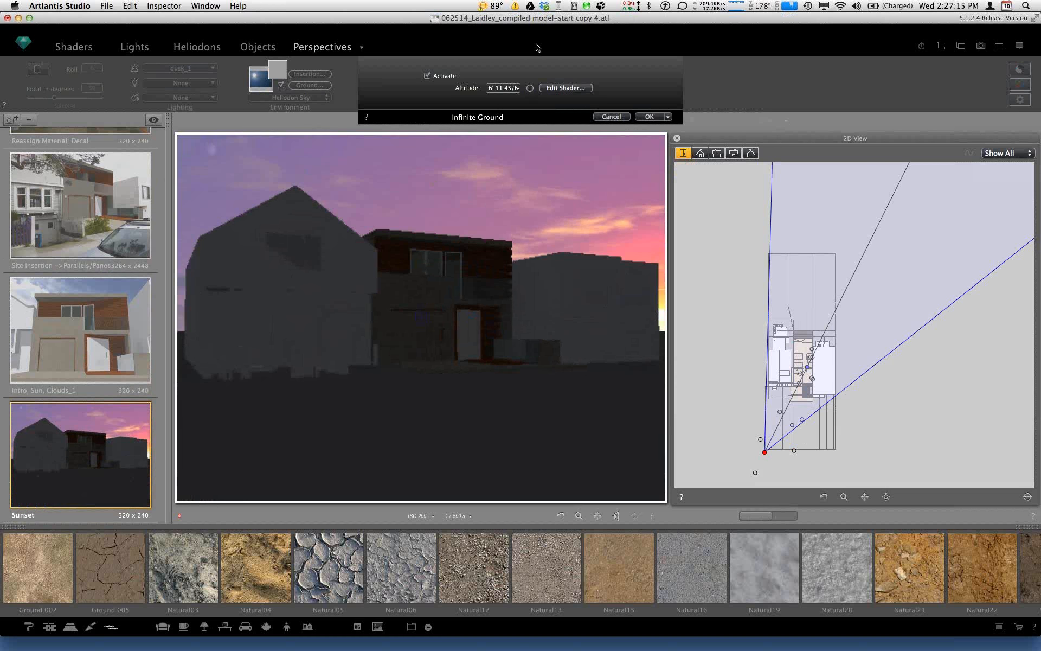
left_click(489, 88)
left_click_drag(489, 87, 522, 89)
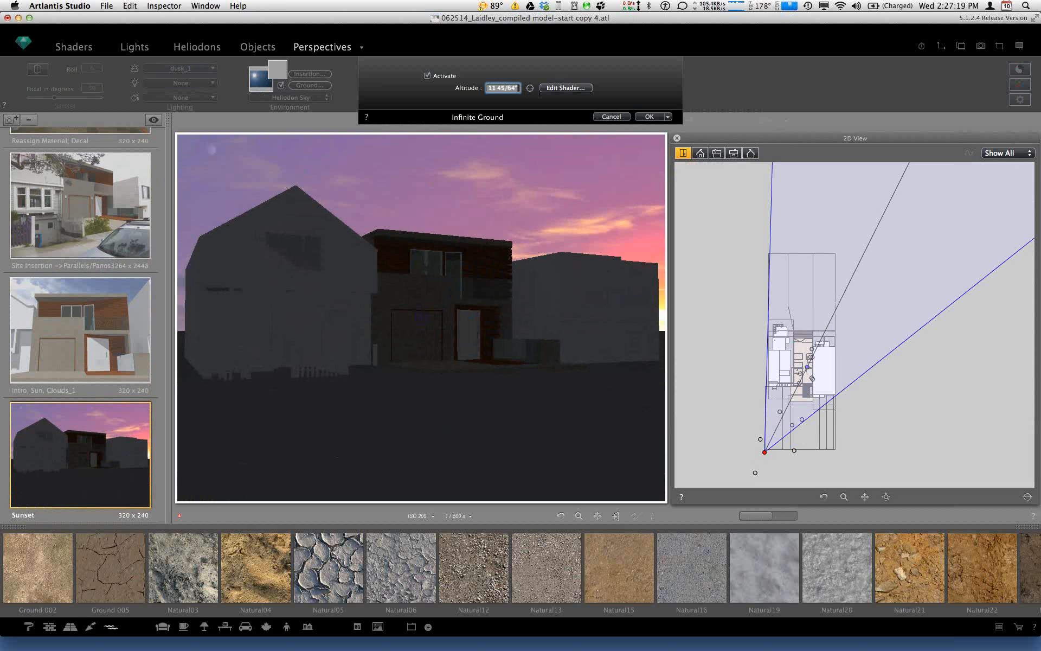
type("7")
Step: Cover the infinite ground with the Lawn 002 grass material
left_click(570, 88)
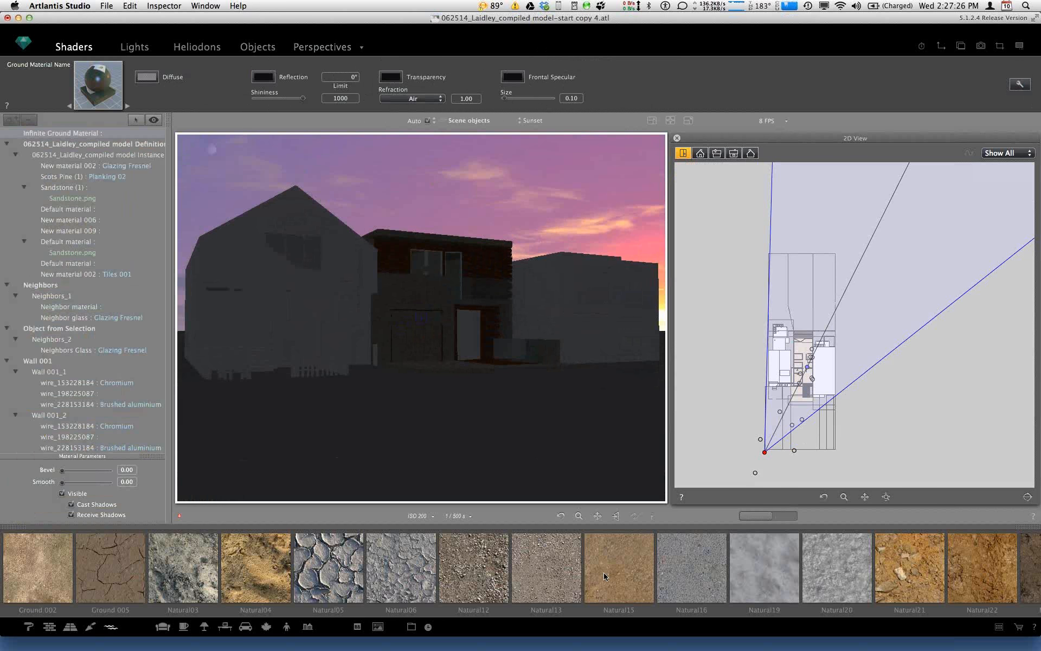
scroll(604, 571, "right", 4)
scroll(603, 571, "right", 15)
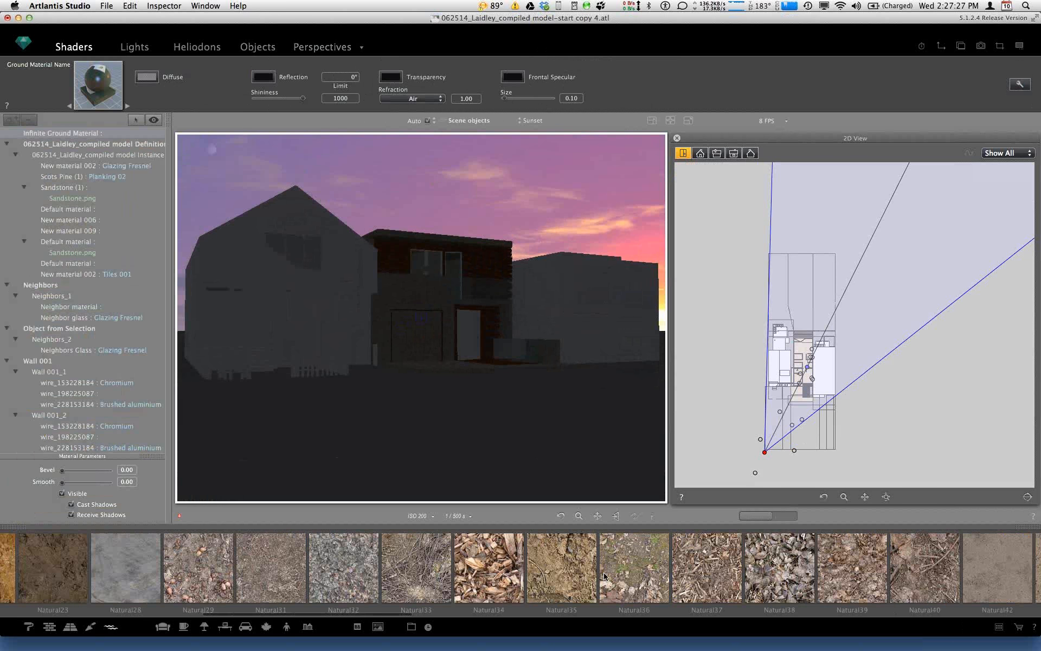
left_click_drag(467, 567, 429, 433)
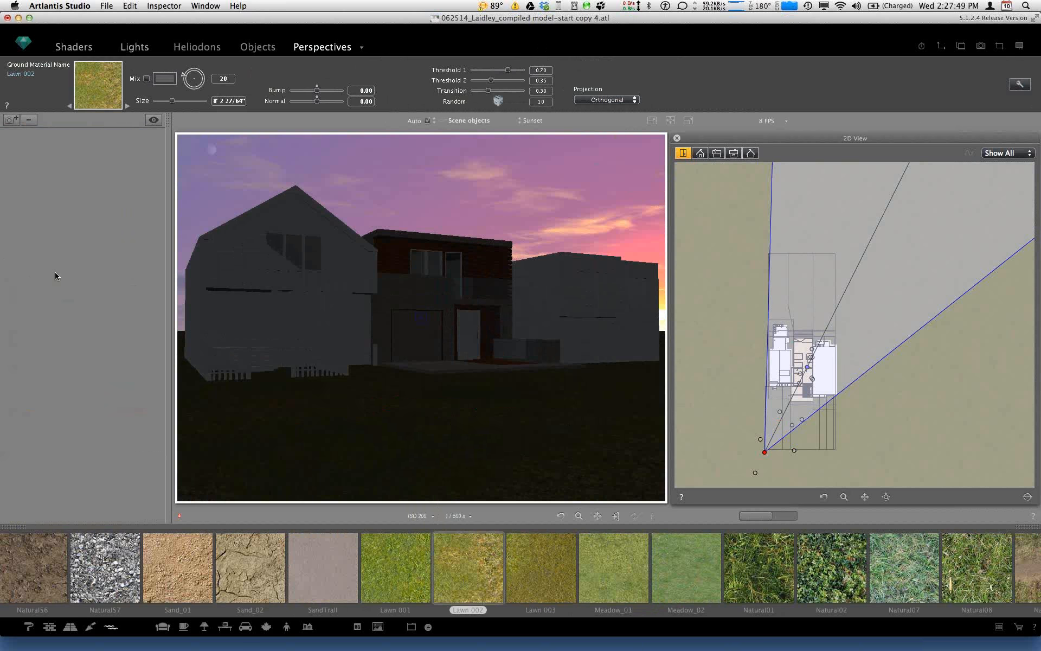
Step: Duplicate the Sunset perspective as Sunset_1, with the 2D view showing a side elevation
left_click(360, 46)
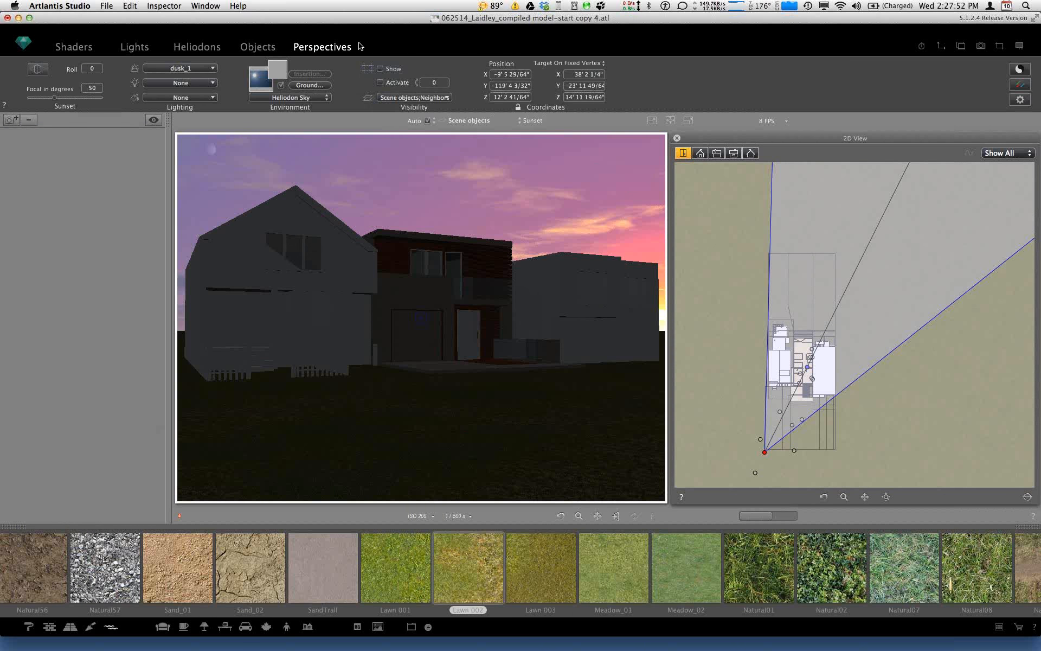
left_click(363, 48)
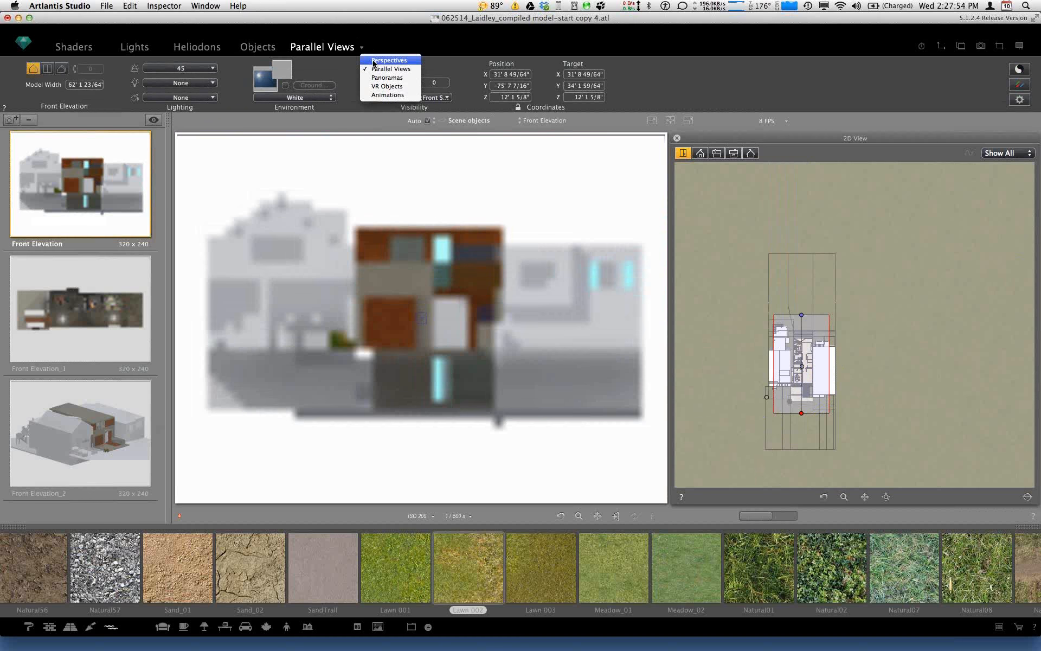
left_click(374, 61)
scroll(106, 430, "down", 1)
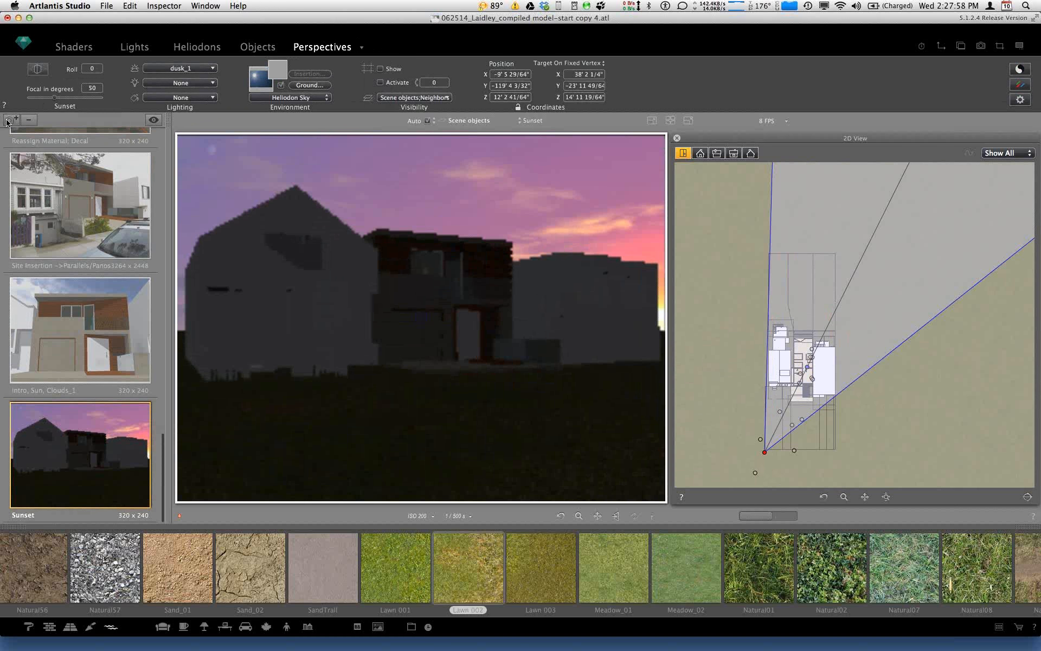
key("super+d")
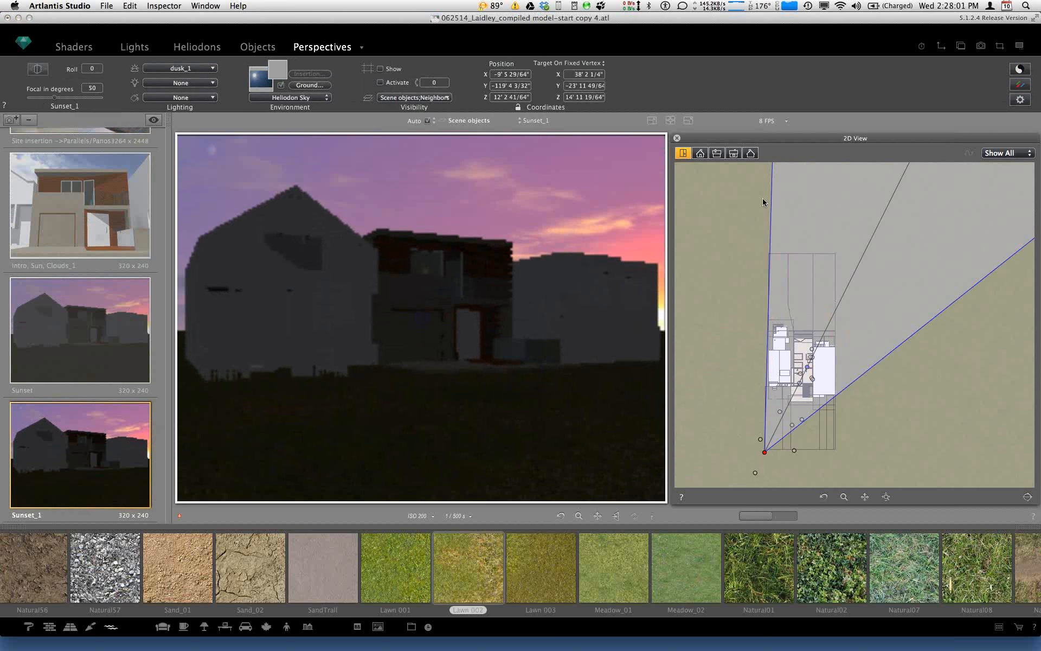
left_click(717, 153)
Step: Raise the Sunset_1 camera and target for an elevated view, and place a Holly Japanese 9m tree
left_click_drag(733, 341, 730, 281)
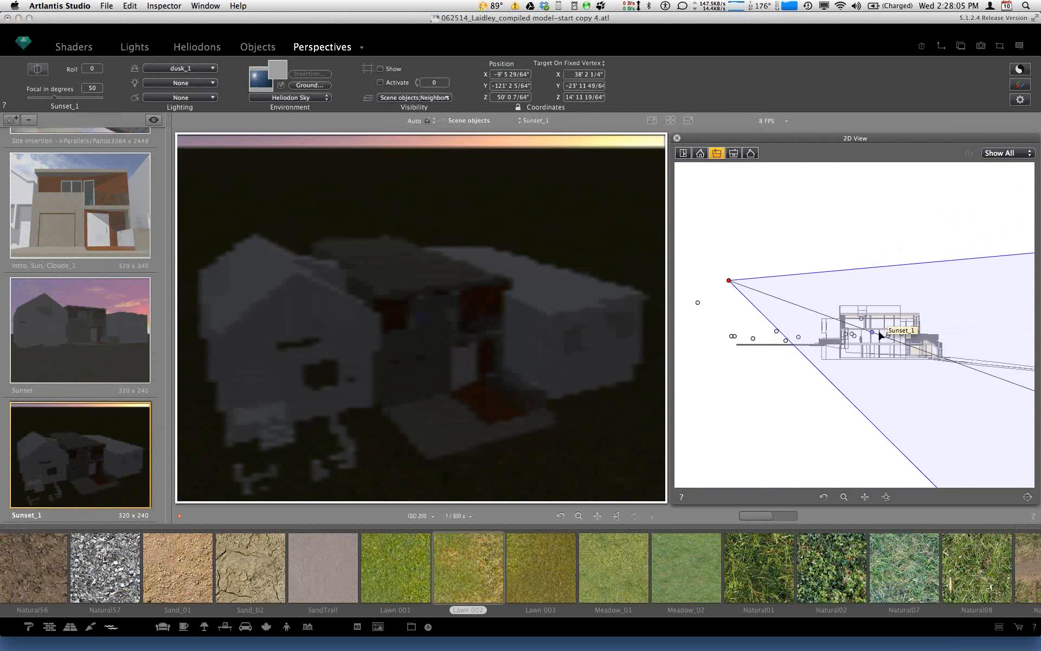
left_click_drag(880, 333, 873, 314)
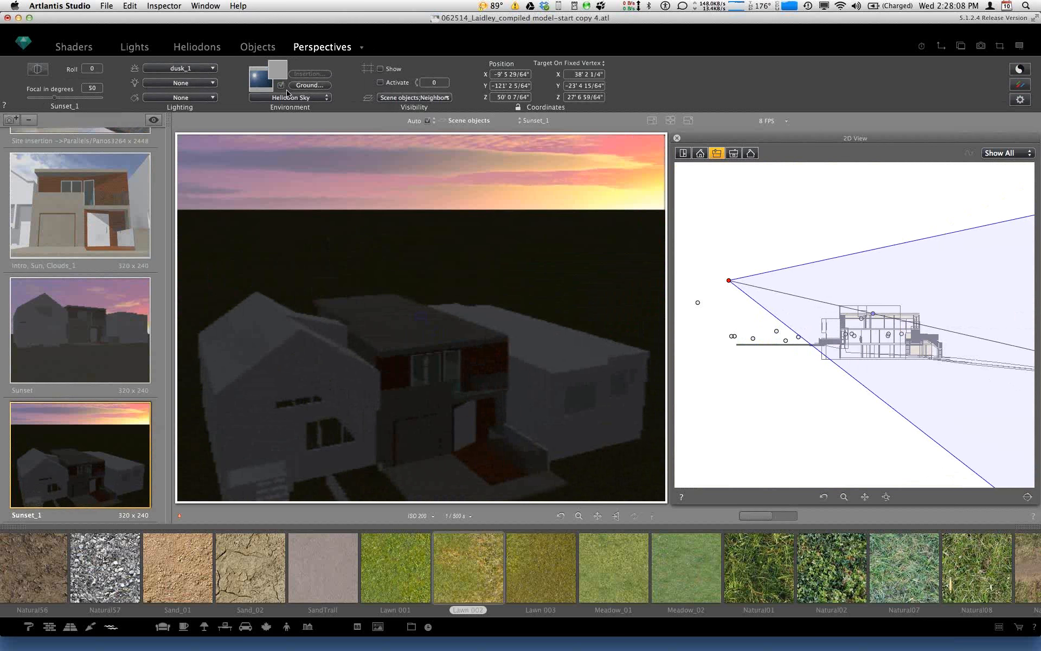
left_click(265, 626)
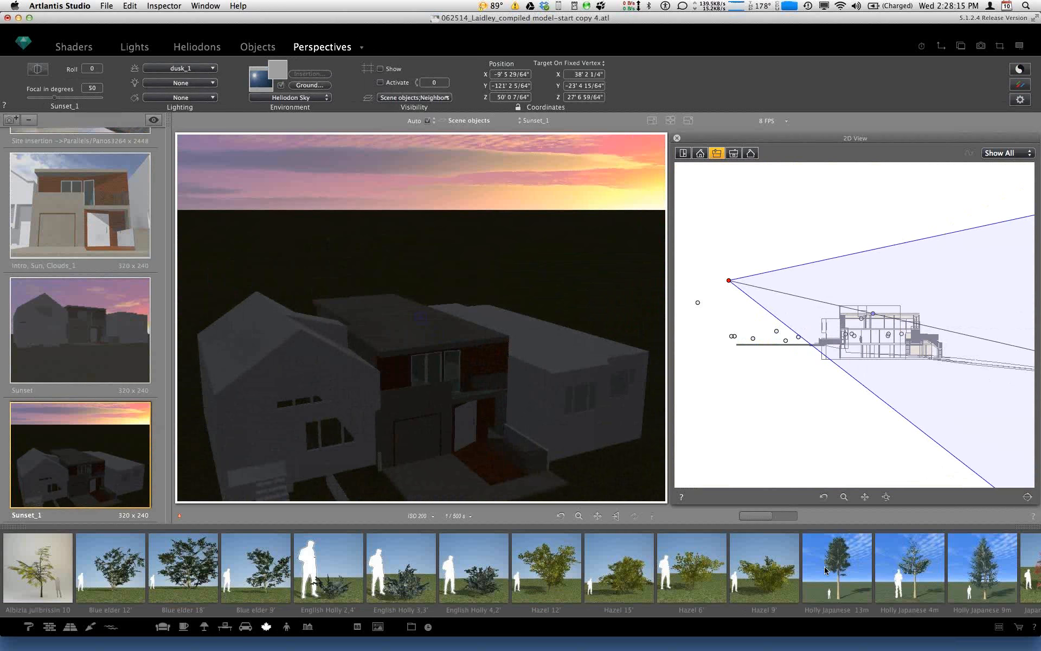
scroll(825, 570, "right", 2)
scroll(825, 569, "right", 3)
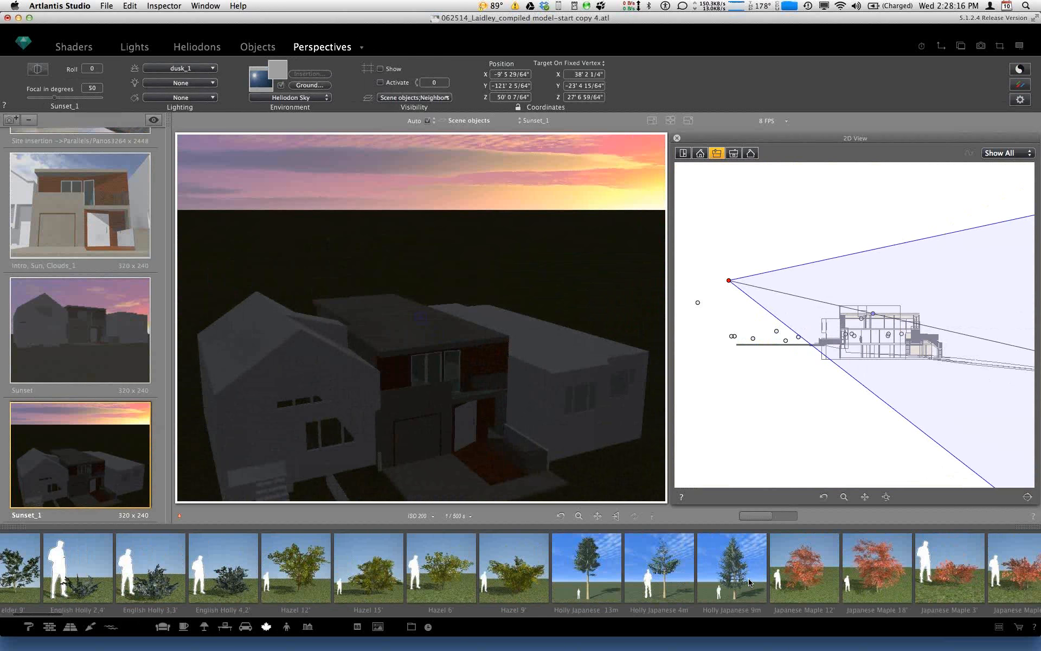
left_click_drag(737, 576, 654, 398)
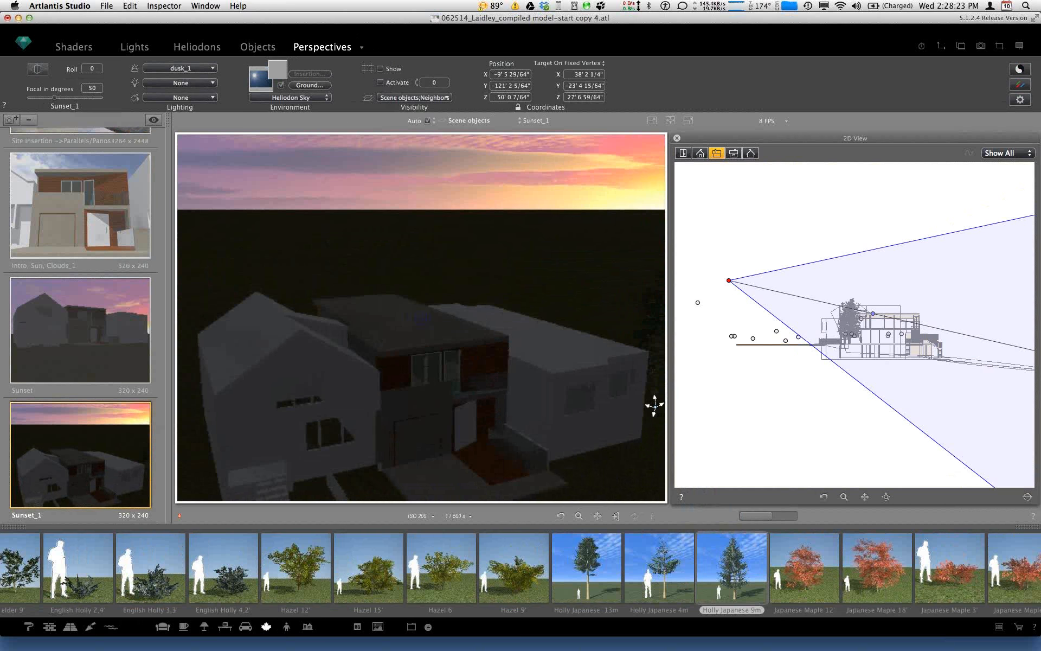
left_click(205, 48)
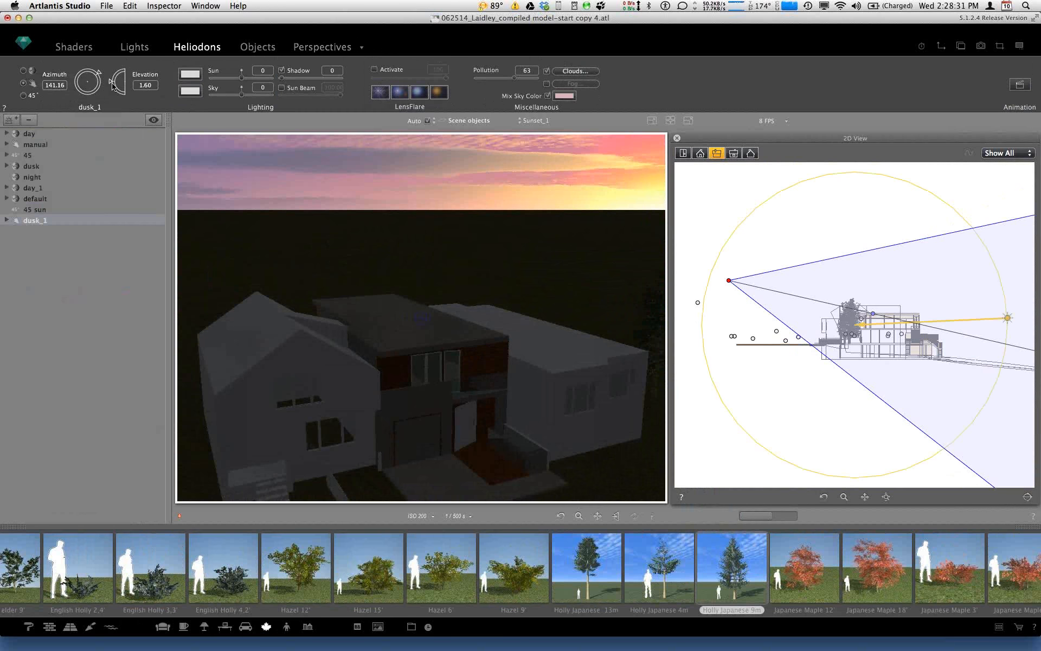
Step: Raise the dusk_1 sun elevation to 16.83° and return the plan to top view
left_click_drag(112, 84, 113, 82)
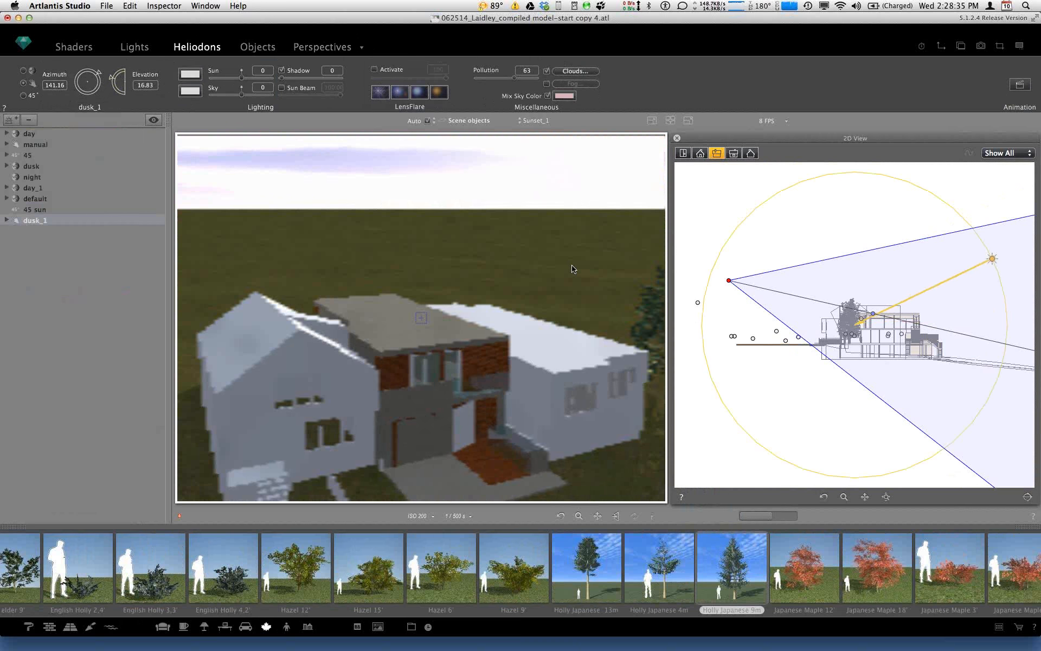
left_click(683, 153)
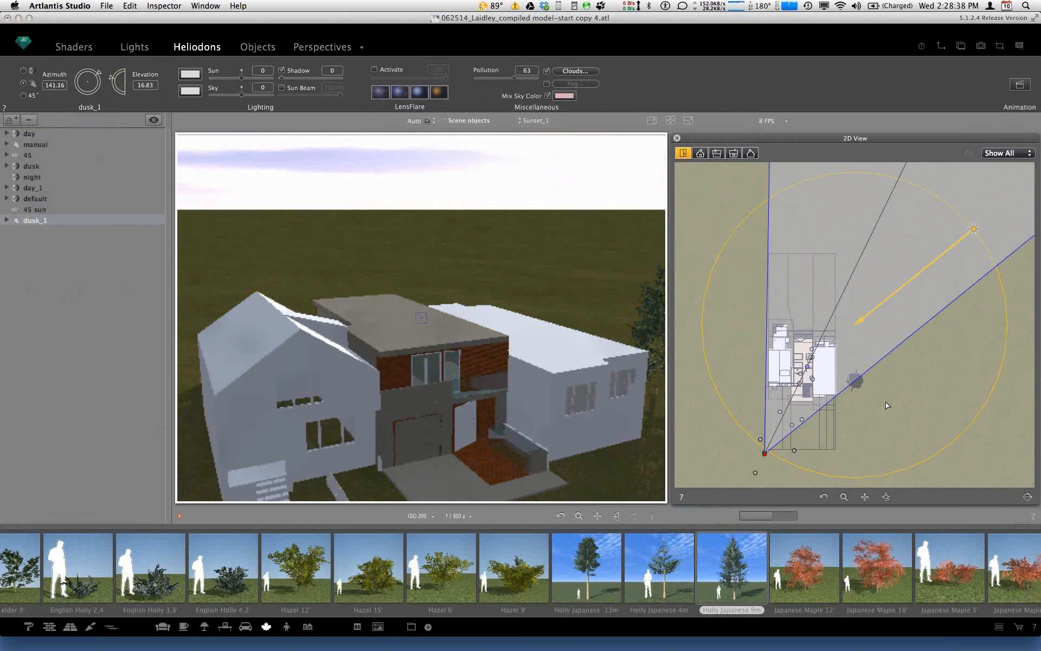
left_click(259, 49)
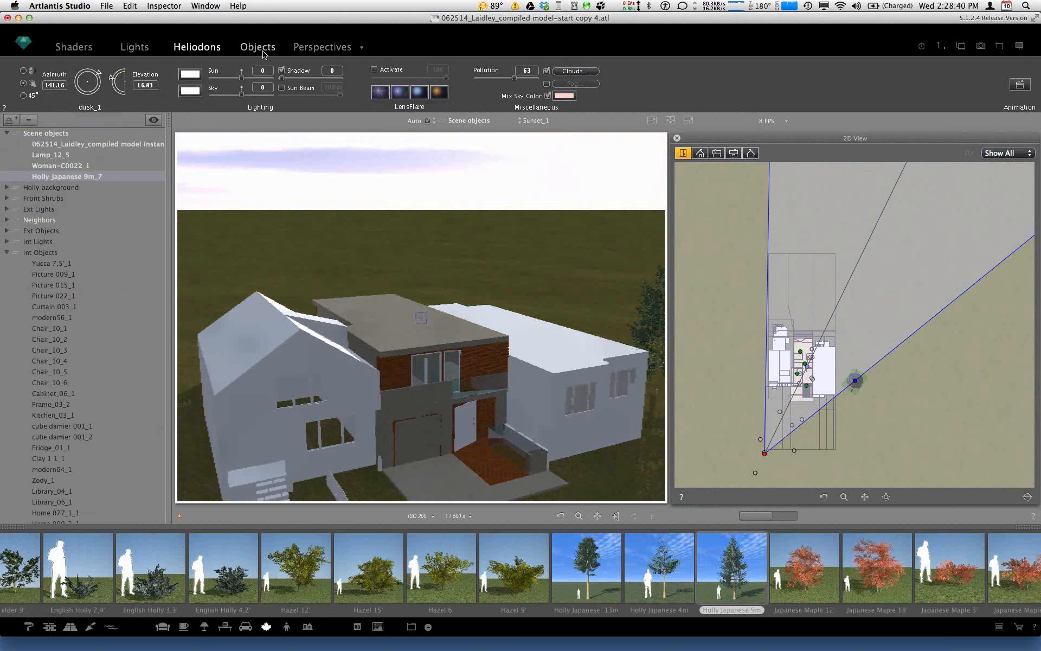
Step: Move the holly tree further back and make it about 35'11" tall
left_click(855, 380)
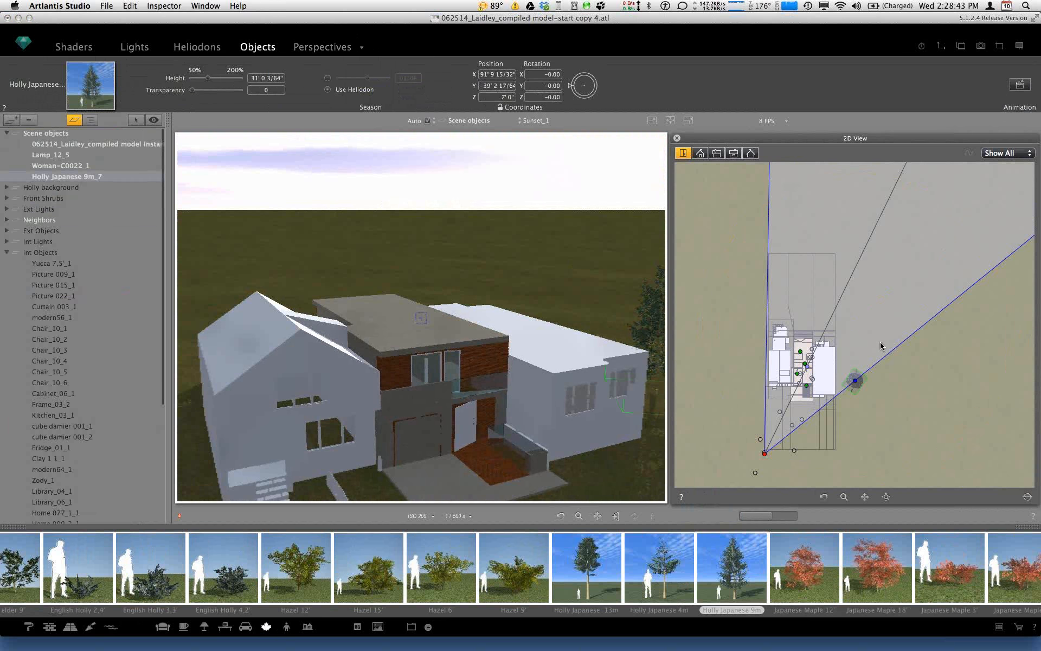
mouse_move(856, 381)
left_mouse_down()
mouse_move(844, 330)
mouse_move(855, 341)
mouse_move(849, 365)
left_mouse_up()
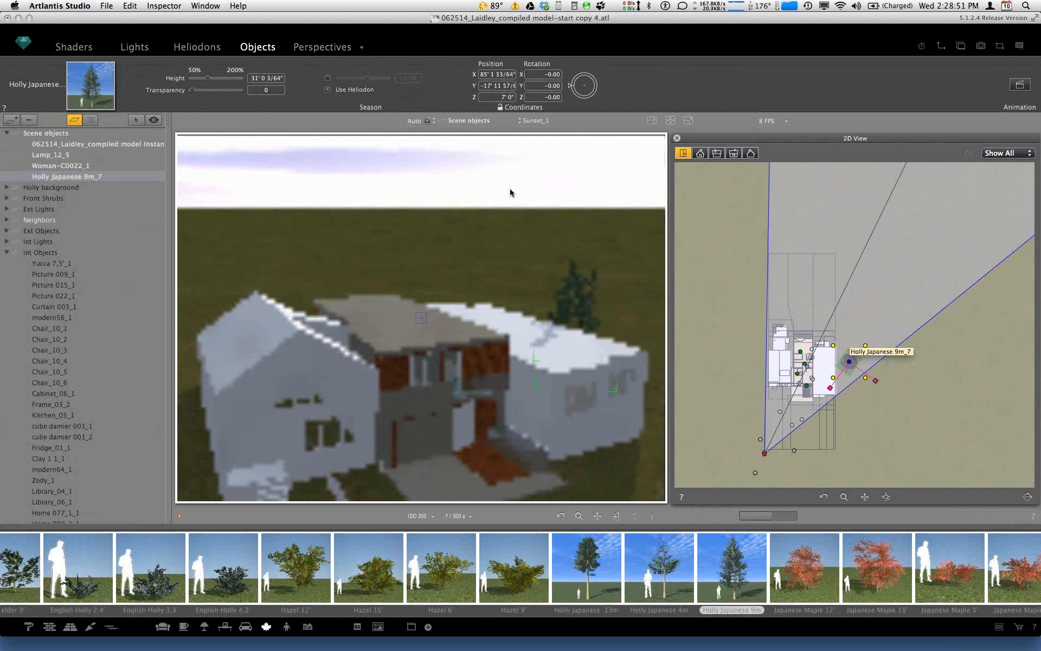
left_click(208, 80)
left_click_drag(208, 78, 213, 78)
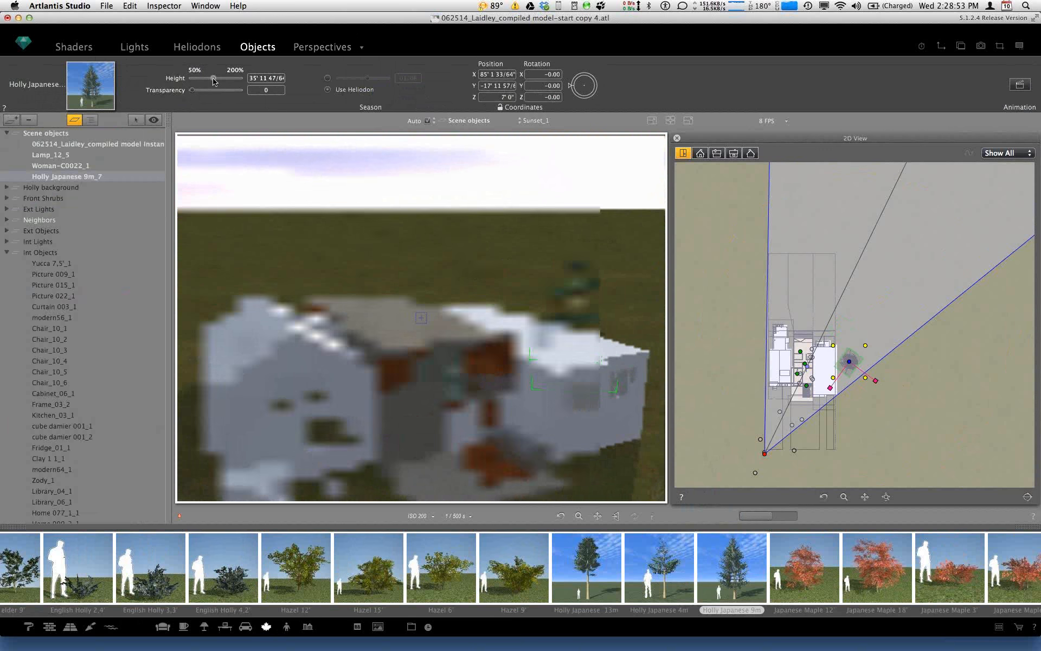
Step: Switch the preview to the Sunset perspective and return to the tree's object settings
left_click(323, 48)
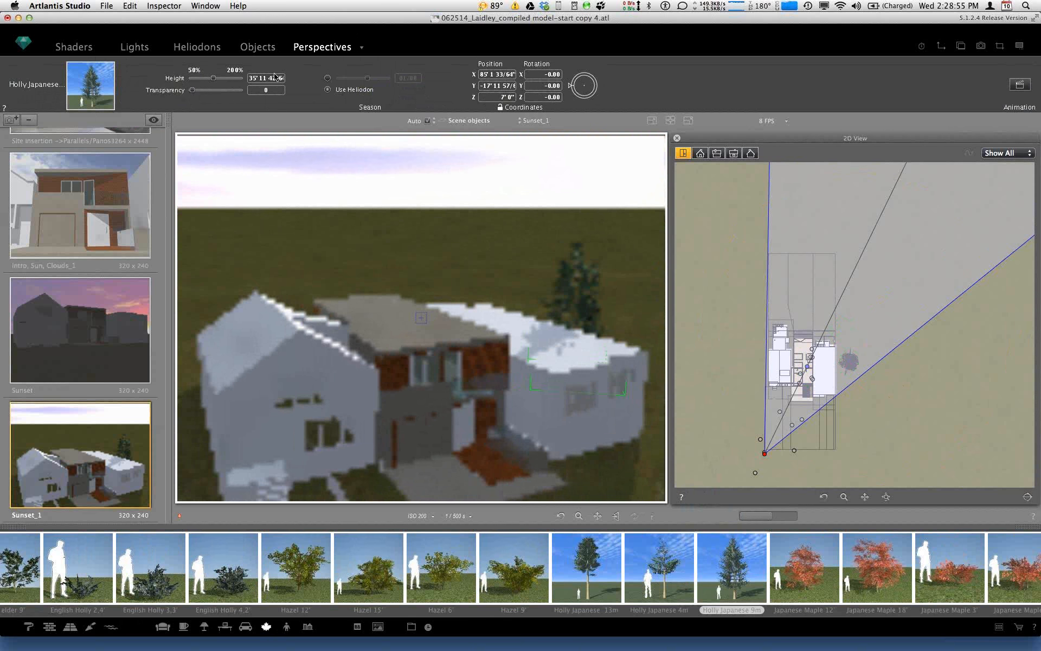
left_click(94, 356)
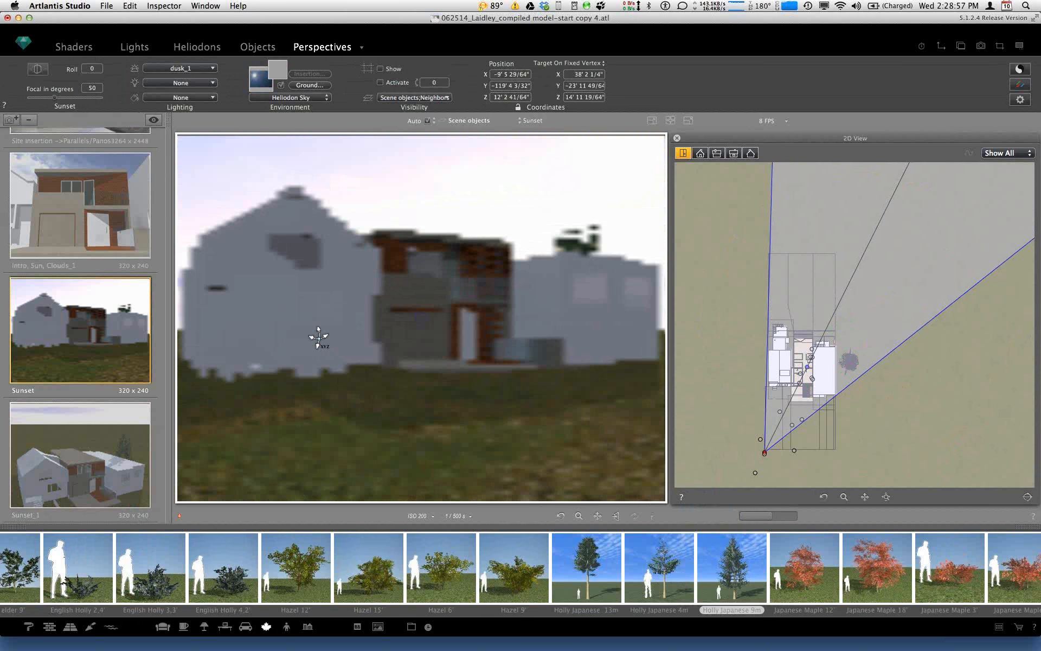
left_click(853, 368)
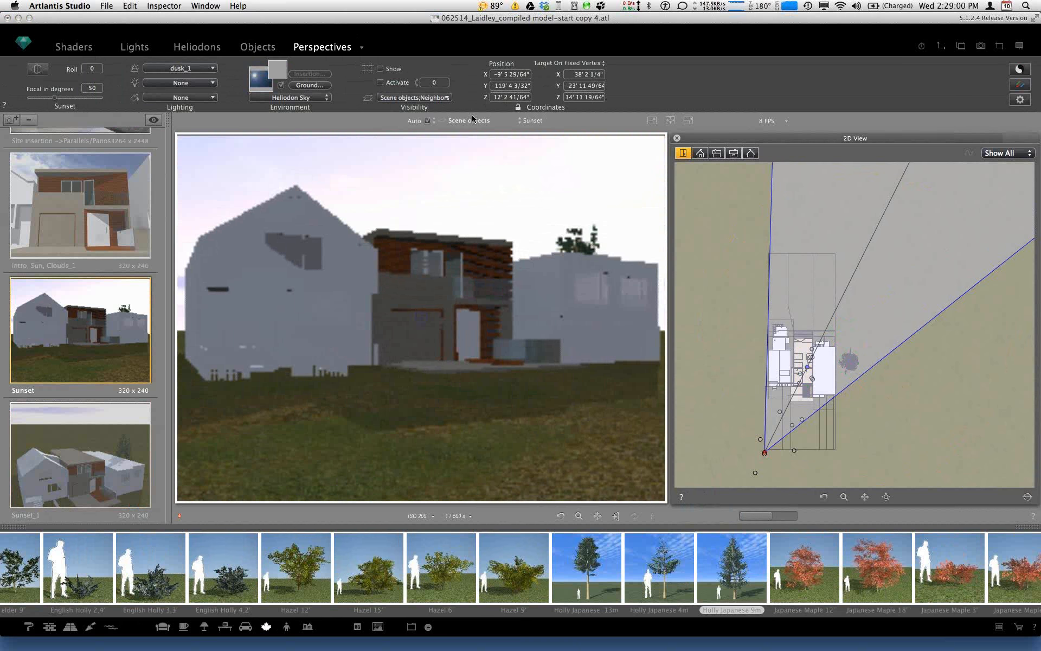
left_click(605, 263)
left_click(258, 47)
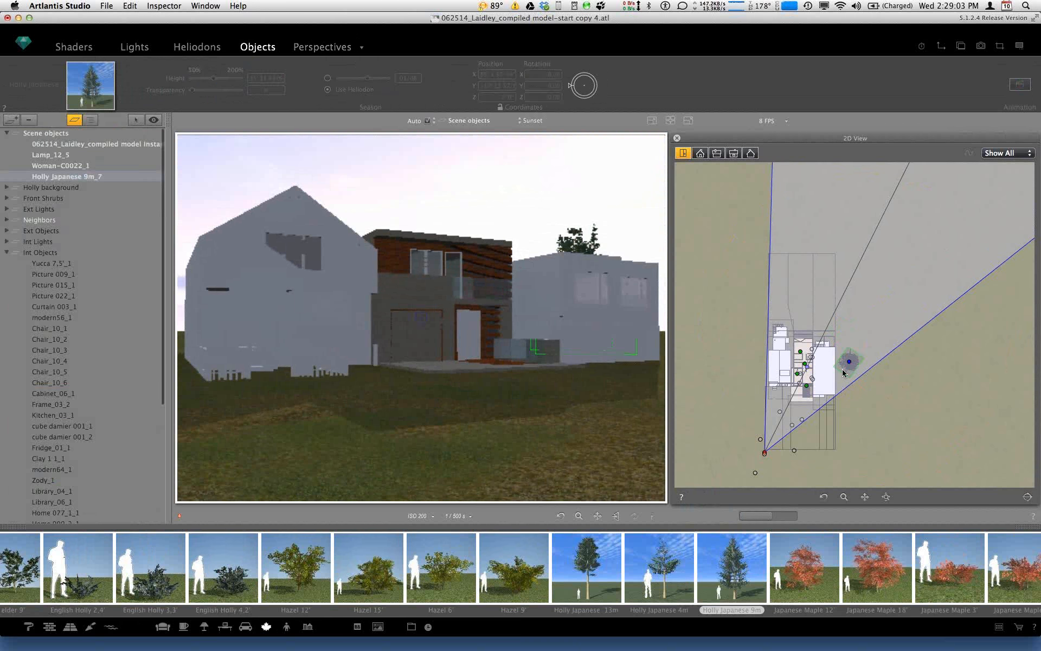
Step: Place the holly tree beside the house and draw a duplication path along the back of the house
left_click_drag(850, 362, 861, 374)
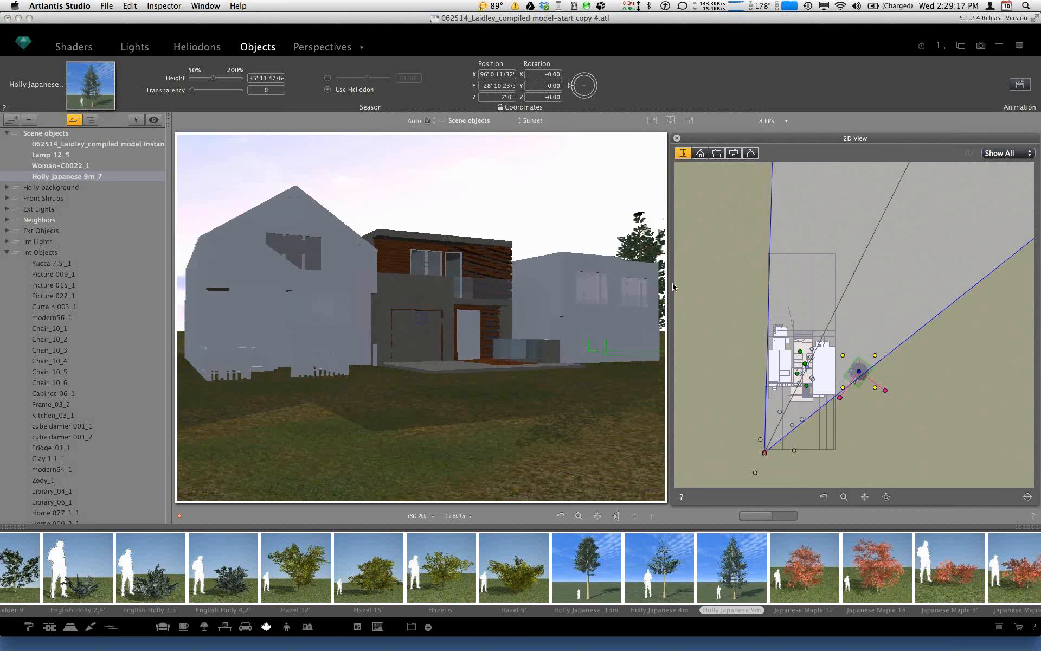
left_click_drag(859, 371, 774, 297, "alt")
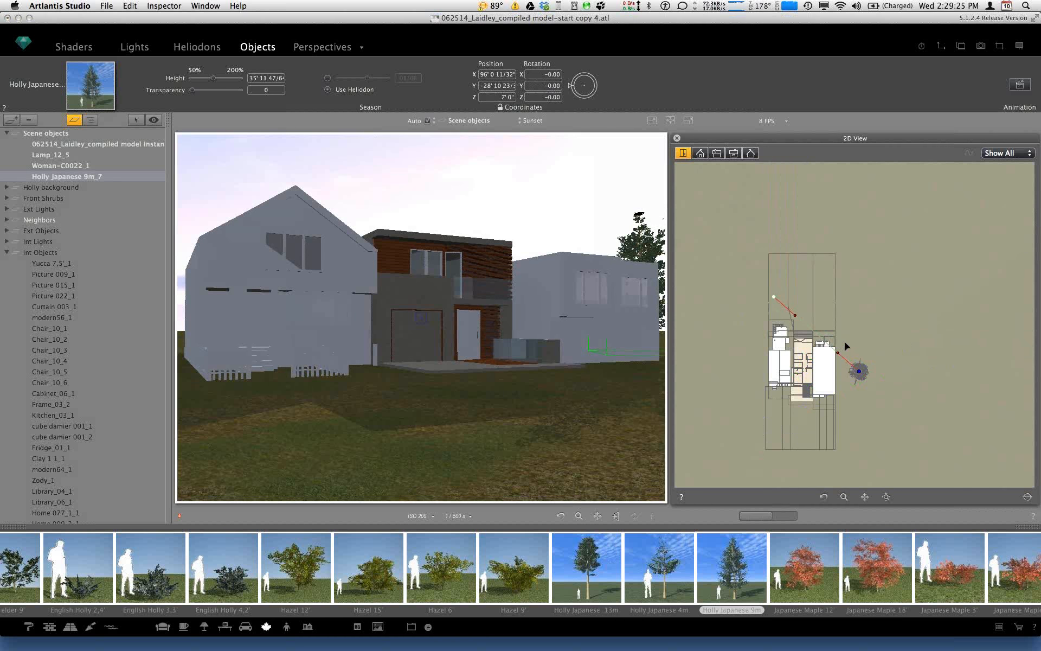
left_click_drag(838, 352, 854, 324)
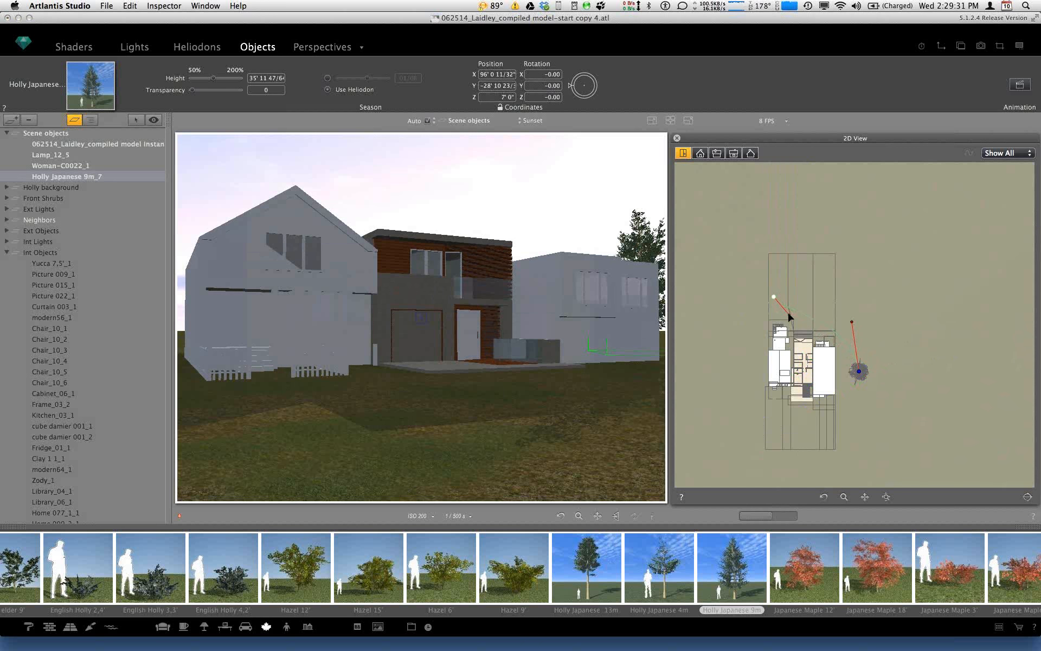
left_click_drag(852, 321, 855, 318)
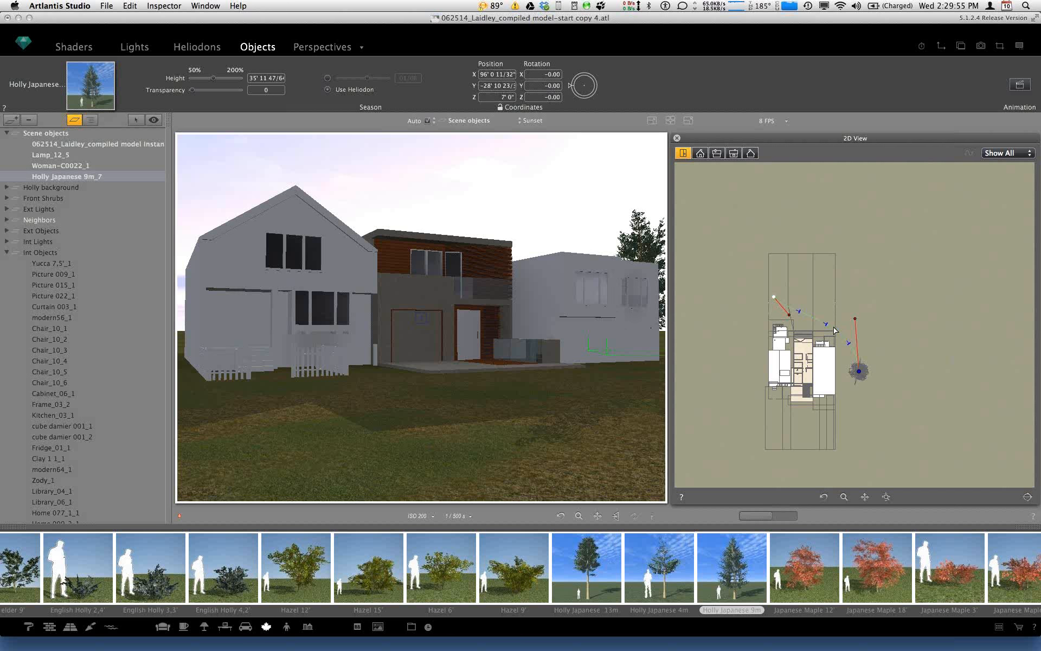
Step: Commit the duplicated holly row, then rotate 9m_9 to 147.88° and make it 53'8 25/64" tall
key("Return")
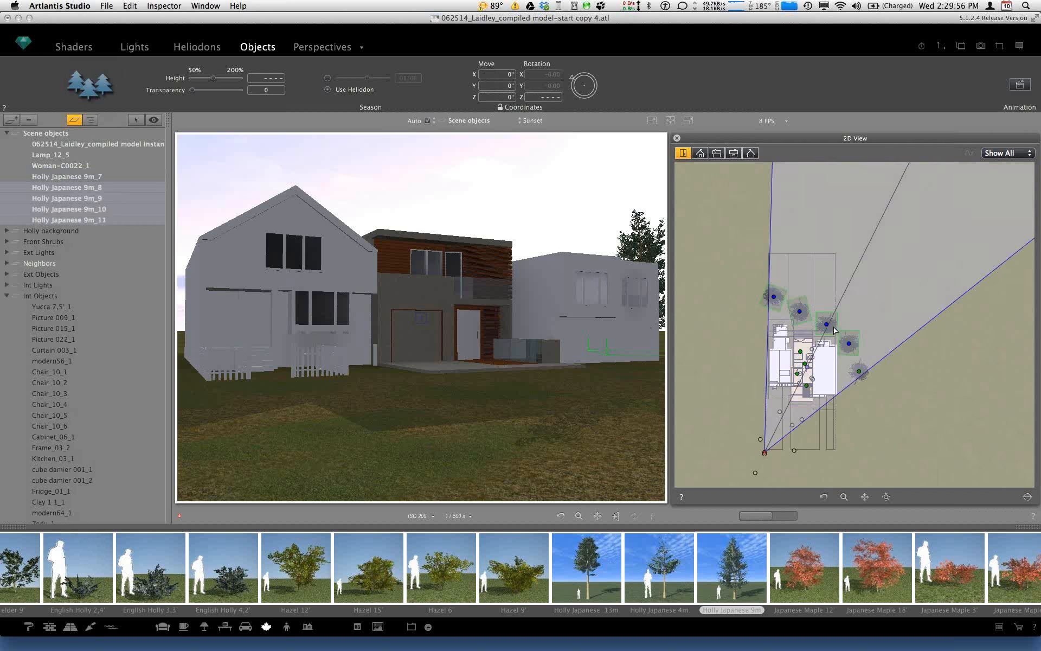
left_click(878, 295)
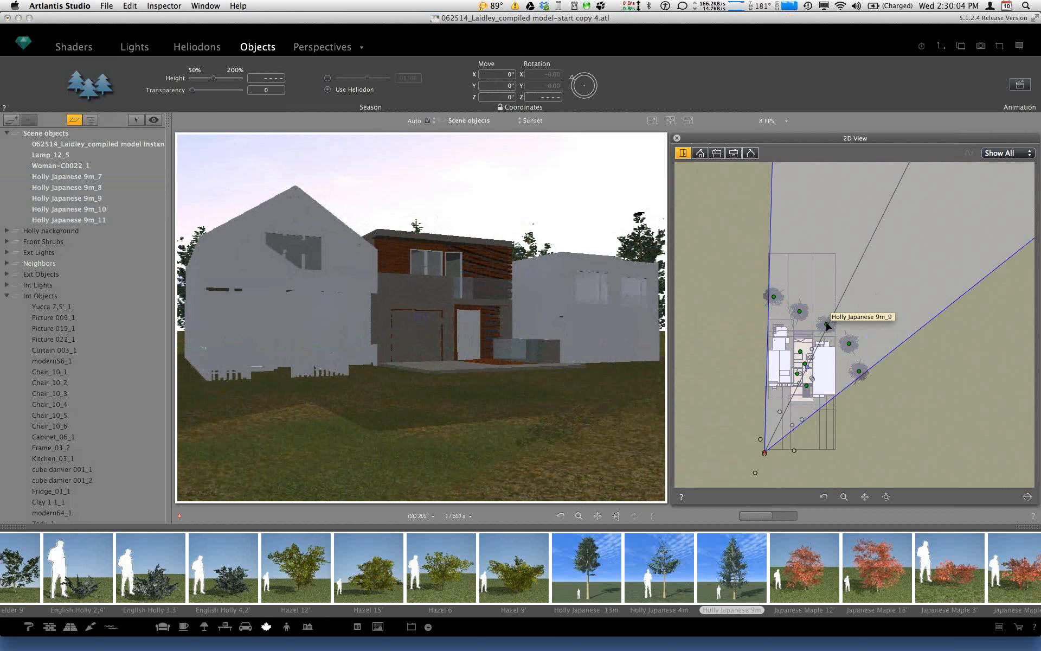
left_click(827, 325)
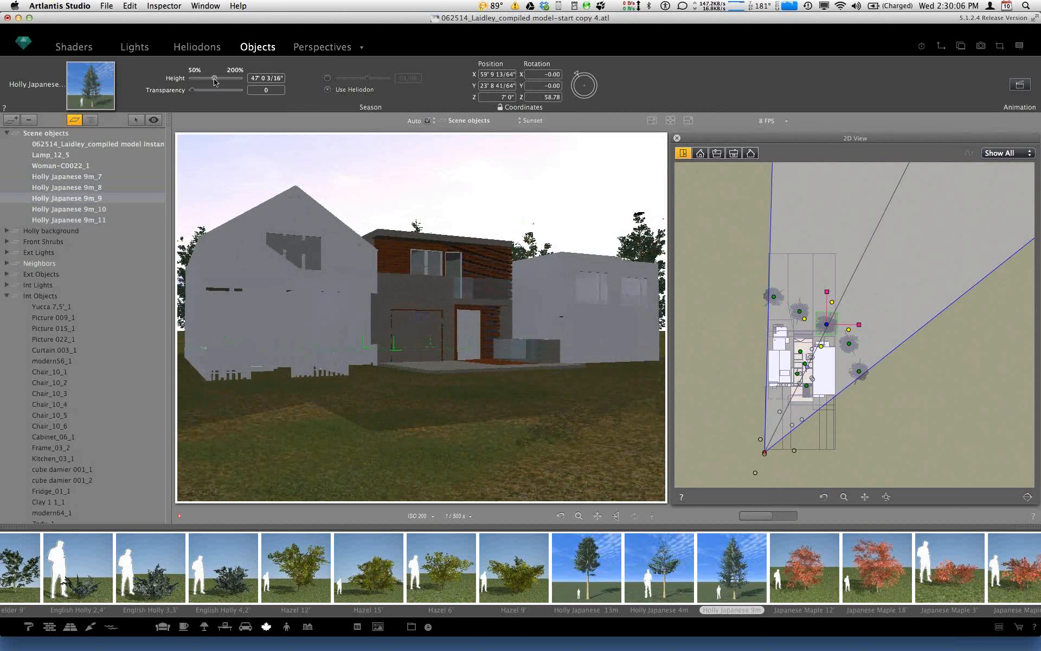
left_click_drag(583, 81, 597, 79)
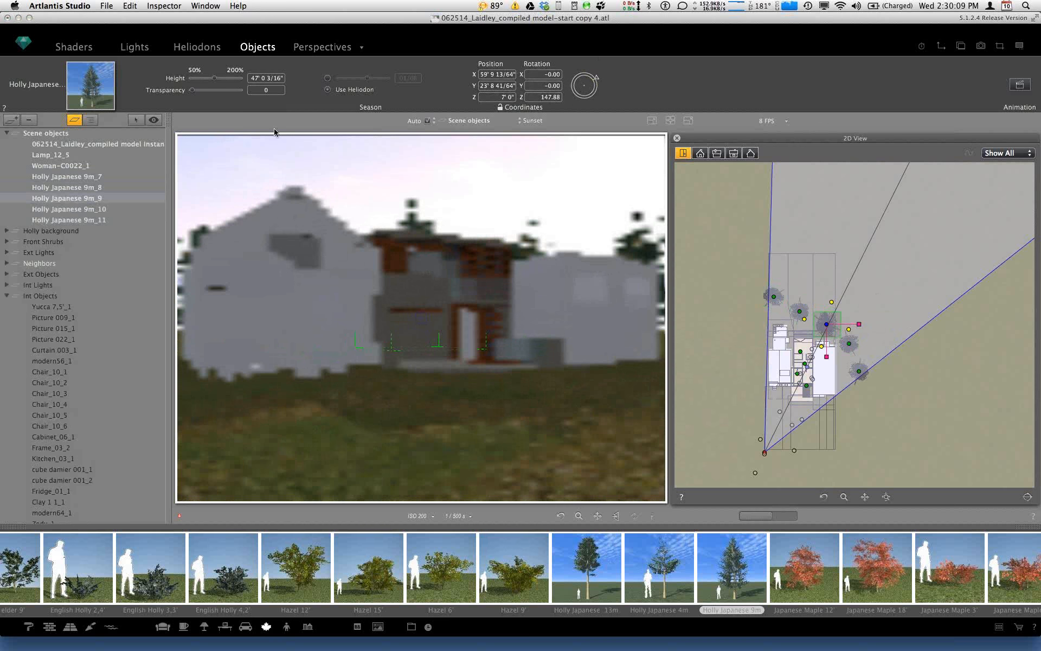
left_click_drag(215, 78, 220, 78)
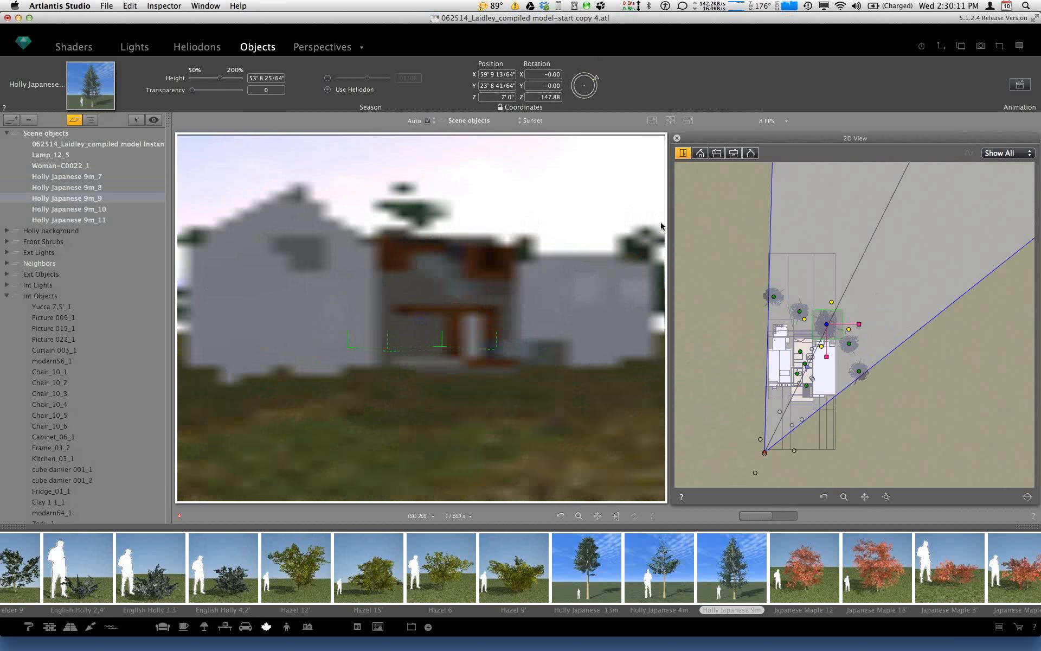
Step: Raise 9m_8 to 47'10 51/64", 9m_10 to 56'5 23/32" and 9m_9 to 67'1 1/2"
left_click(800, 313)
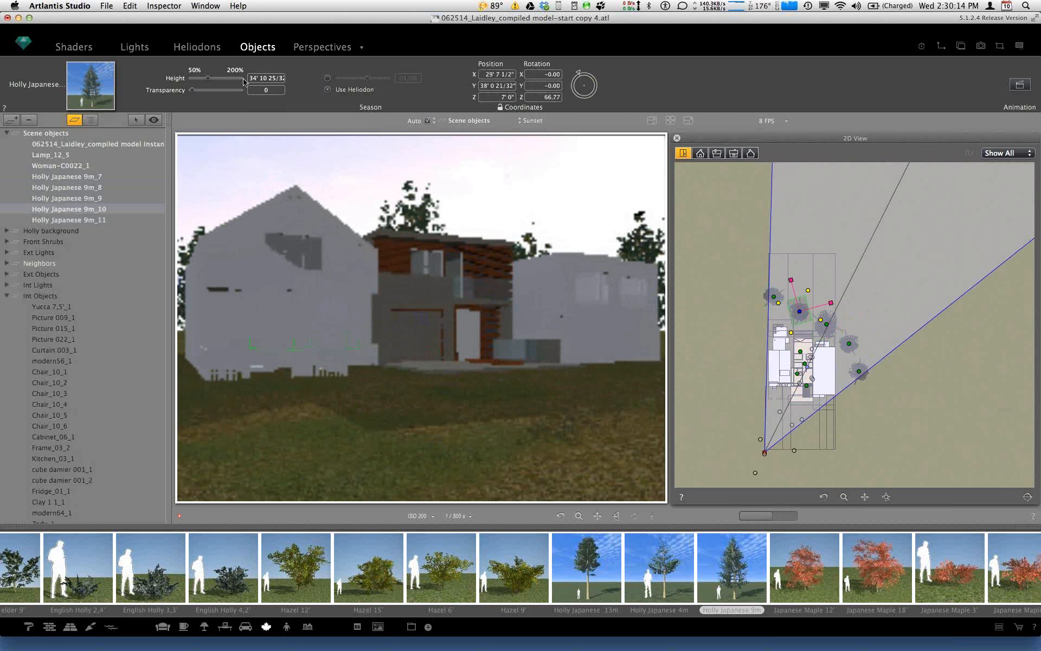
left_click(221, 79)
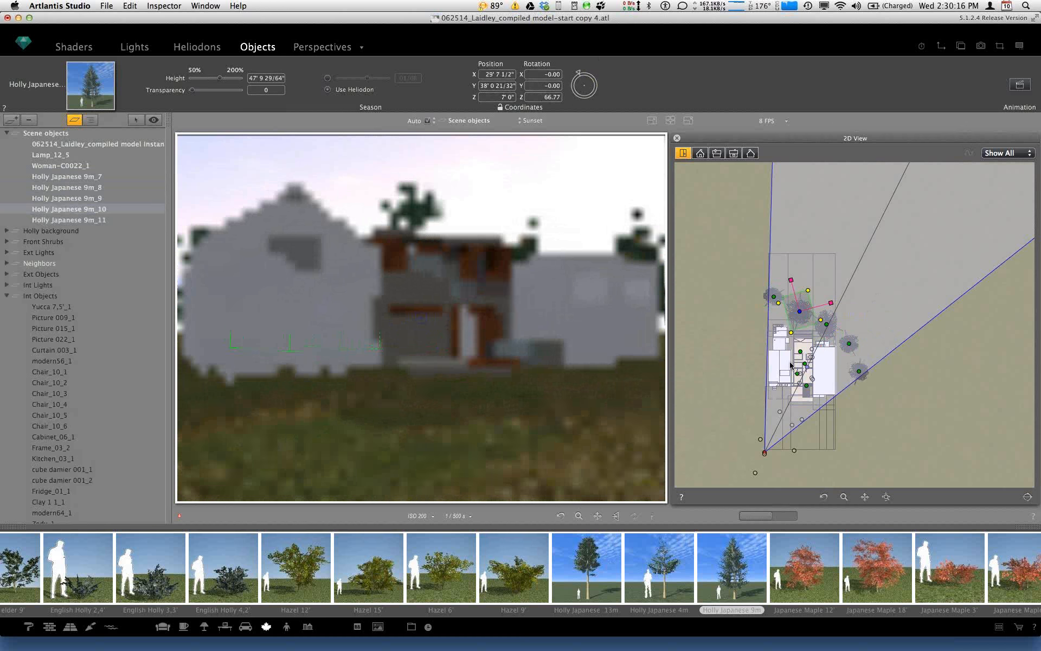
left_click(849, 344)
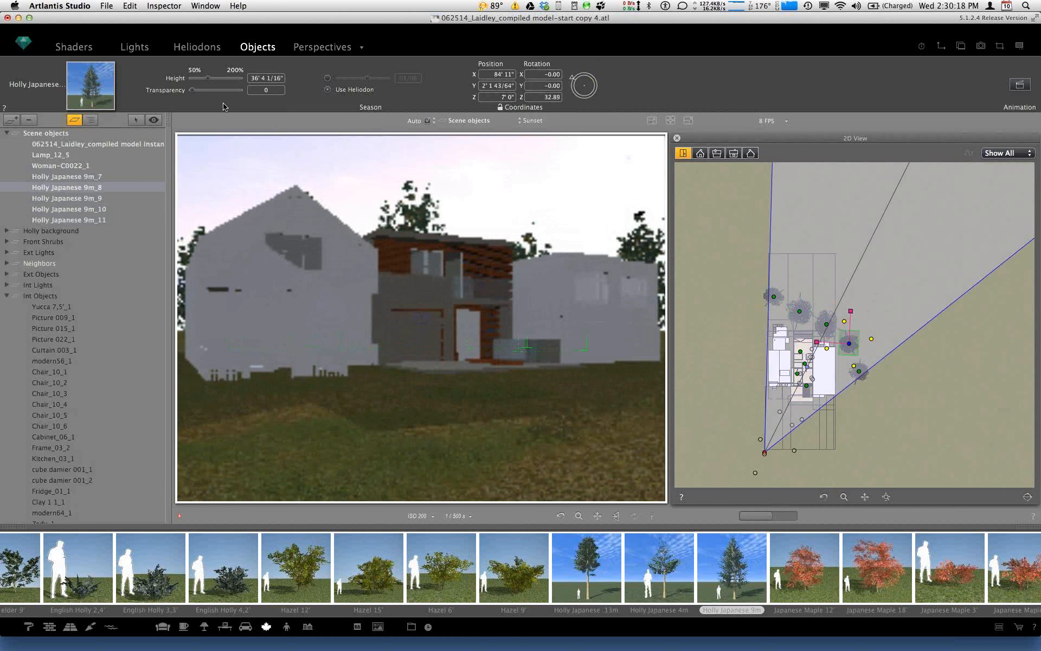
left_click(219, 79)
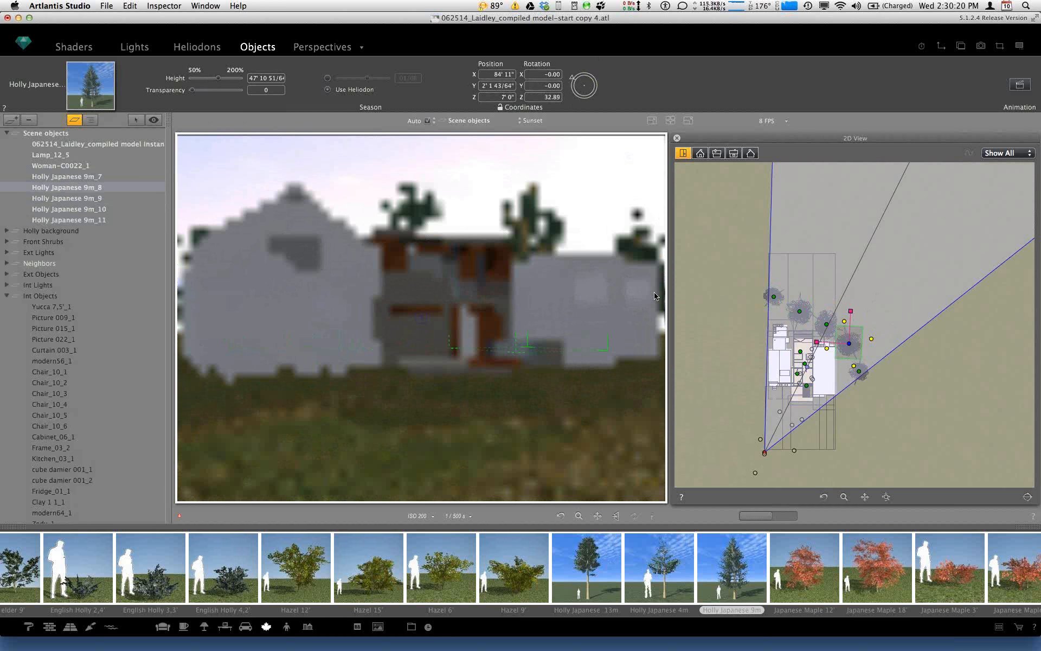
left_click(799, 310)
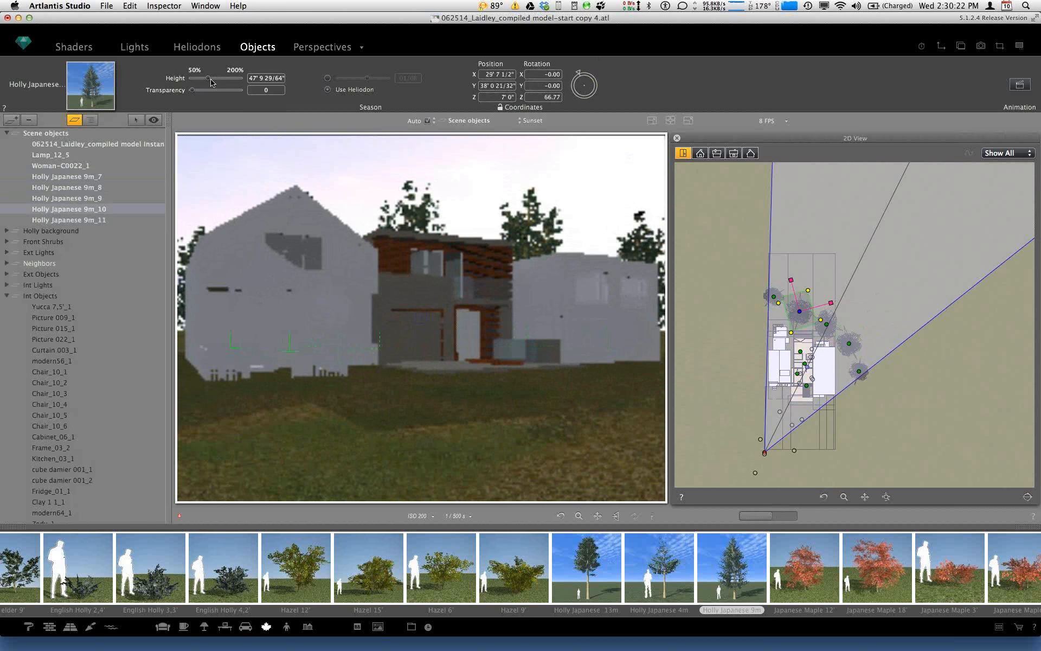
left_click_drag(211, 79, 214, 79)
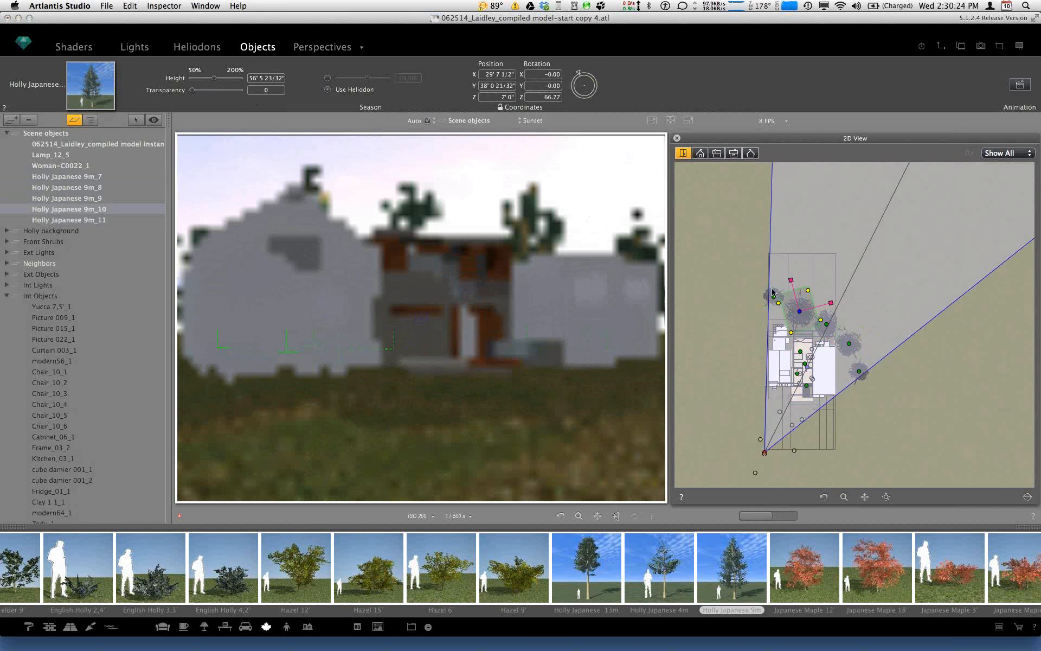
left_click_drag(800, 311, 839, 325)
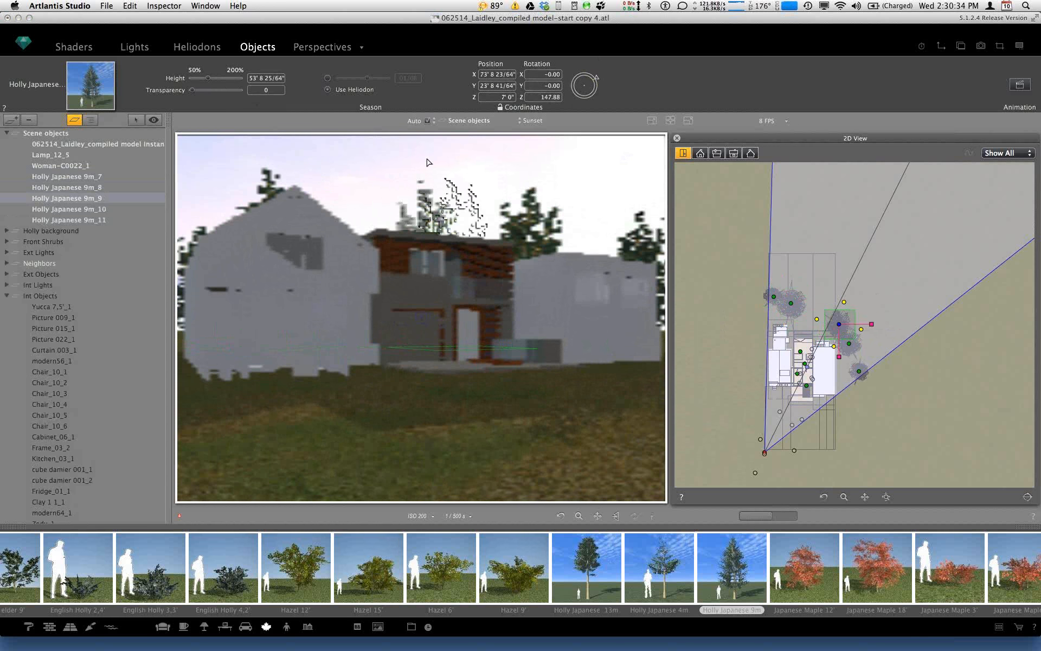
left_click_drag(207, 78, 216, 79)
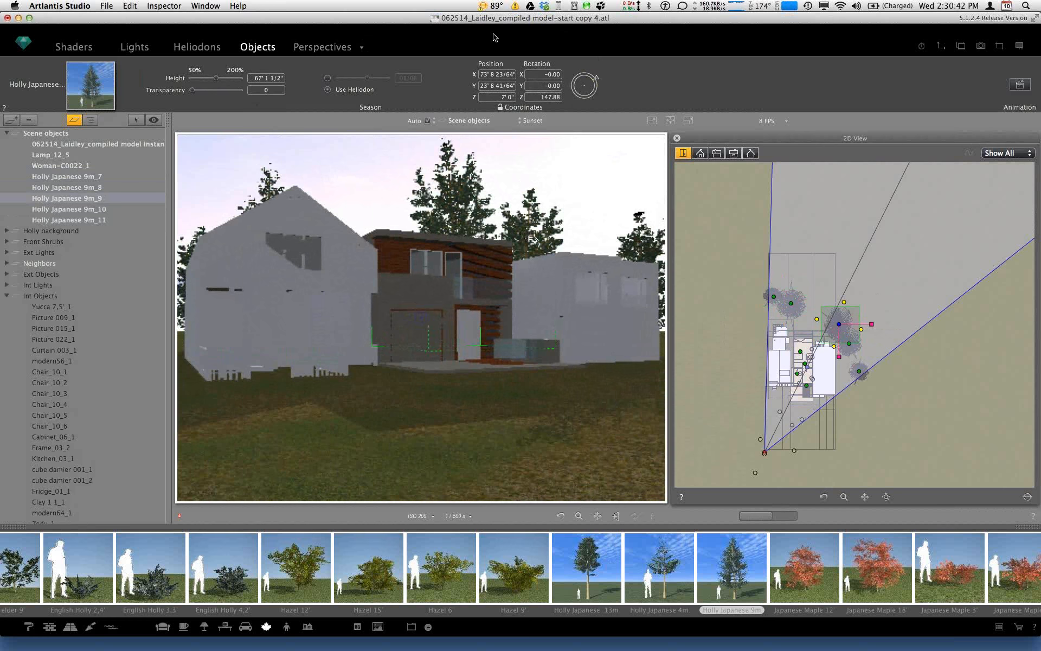
left_click(195, 47)
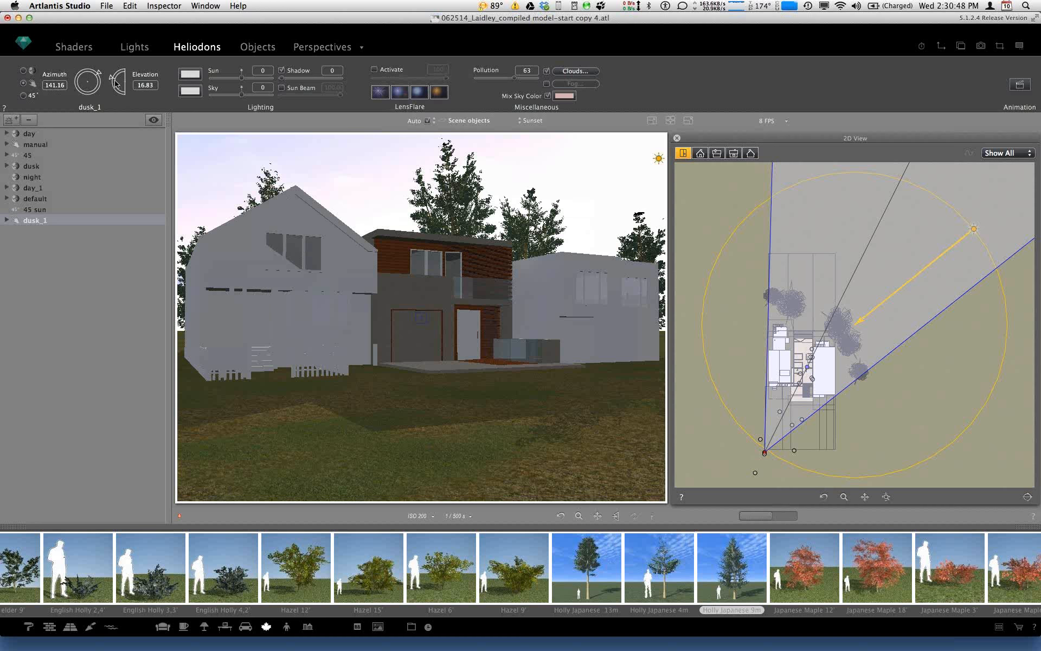
Step: Drop the dusk_1 sun to elevation 1.00 and enable Sun Beam at strength 7.50
left_click_drag(111, 80, 112, 82)
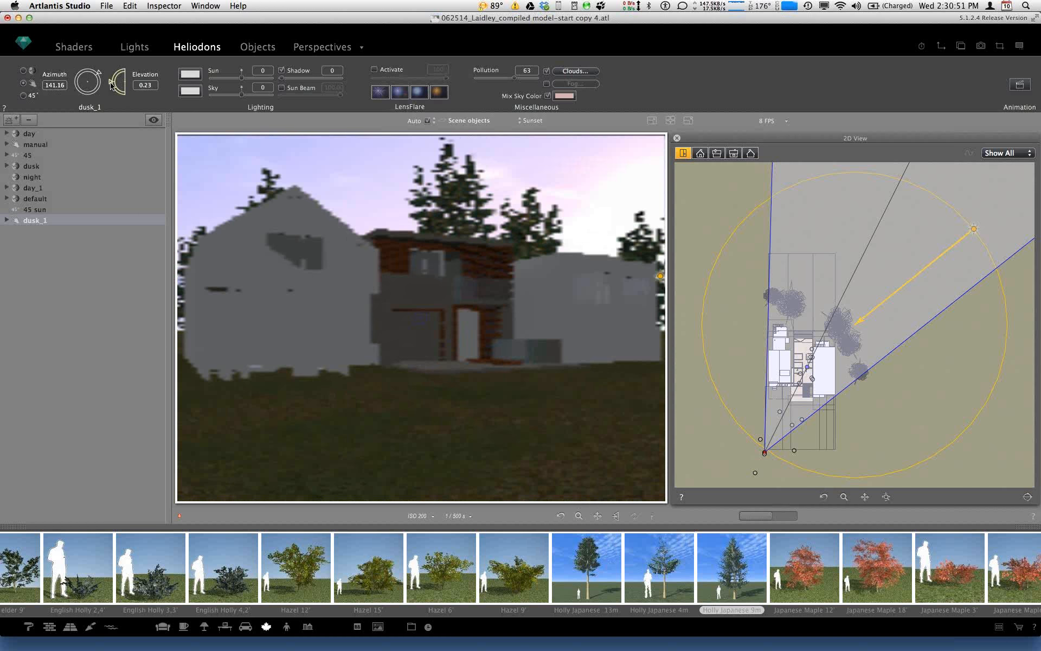
left_click_drag(111, 81, 111, 83)
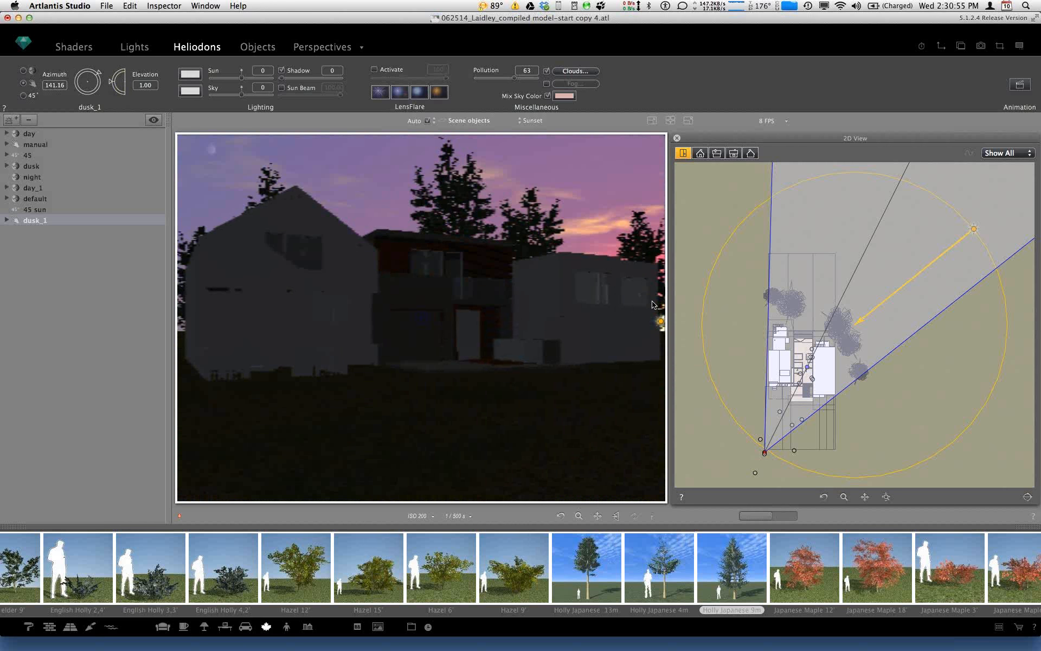
left_click(281, 87)
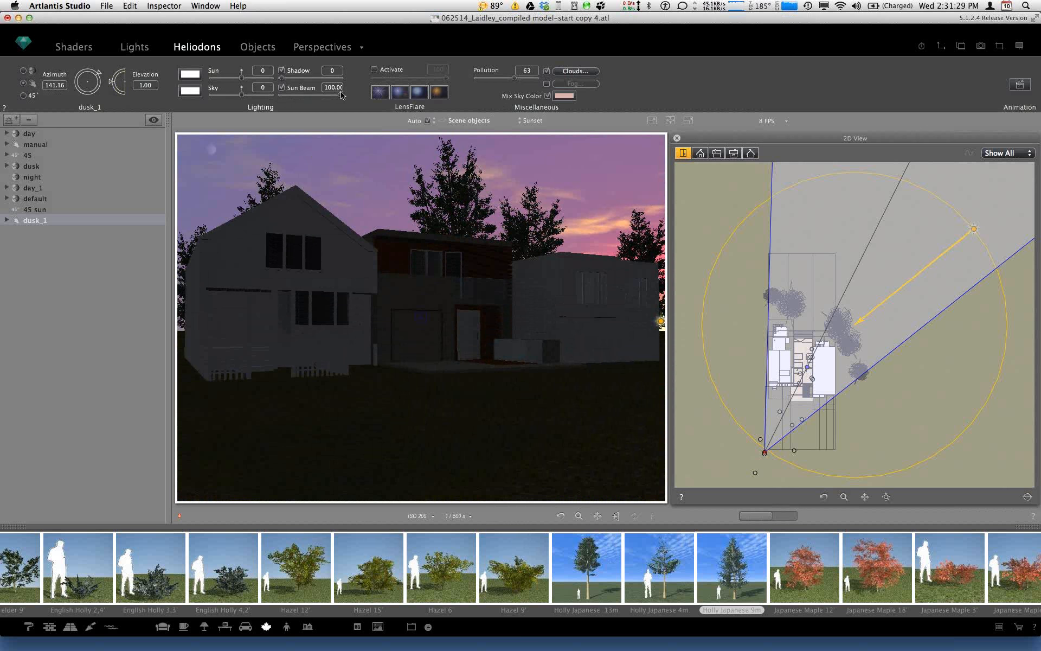
left_click_drag(341, 95, 287, 99)
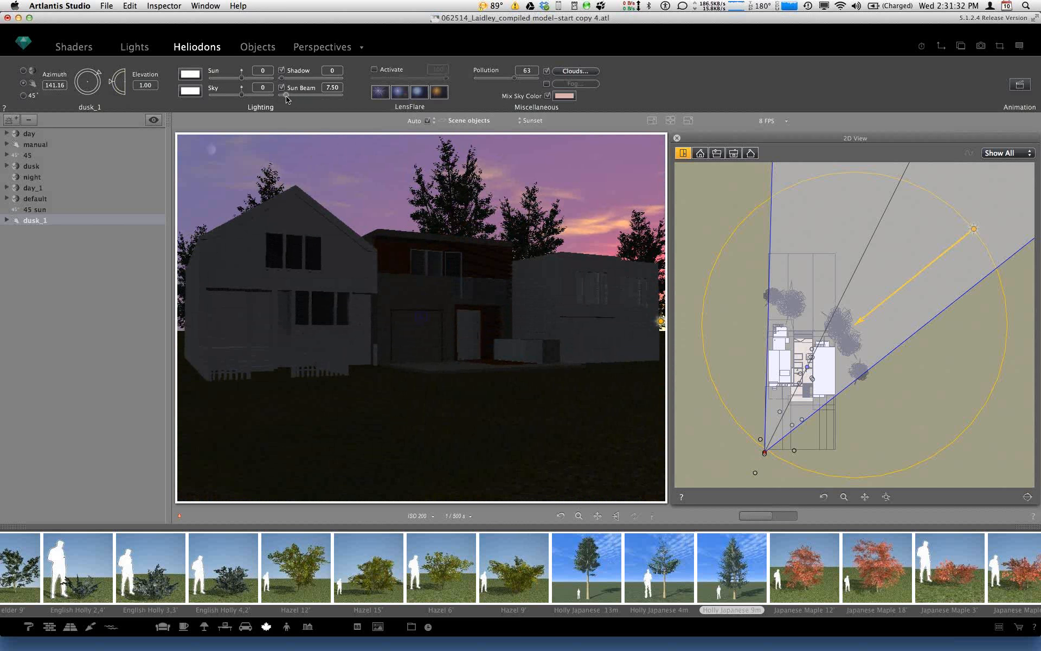
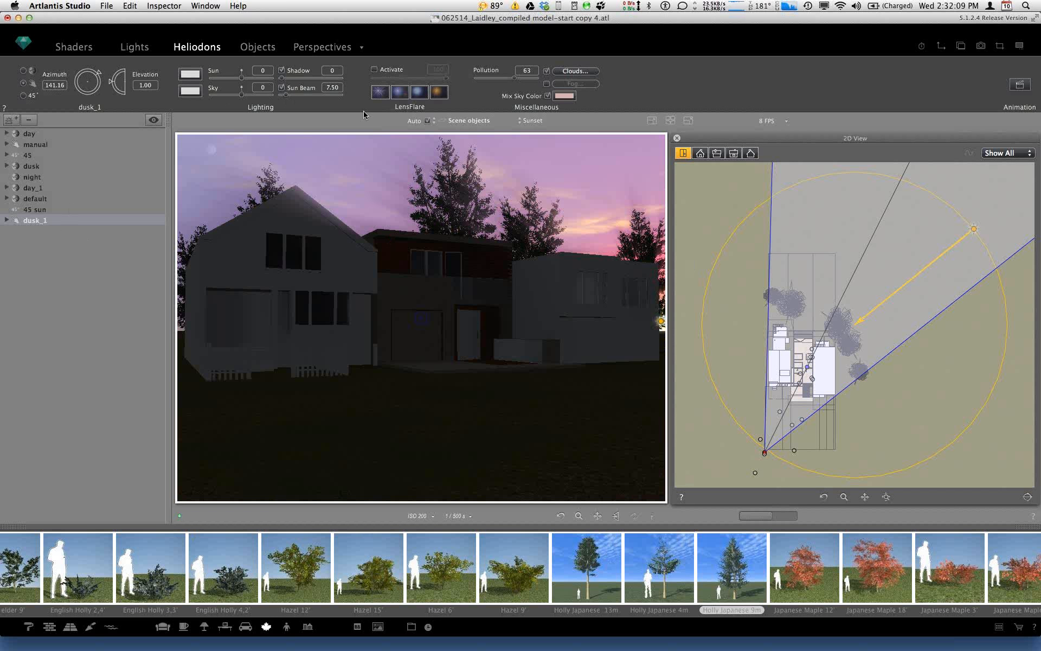
Step: Make Sunset_1 the current camera view from the Perspectives list
left_click(295, 46)
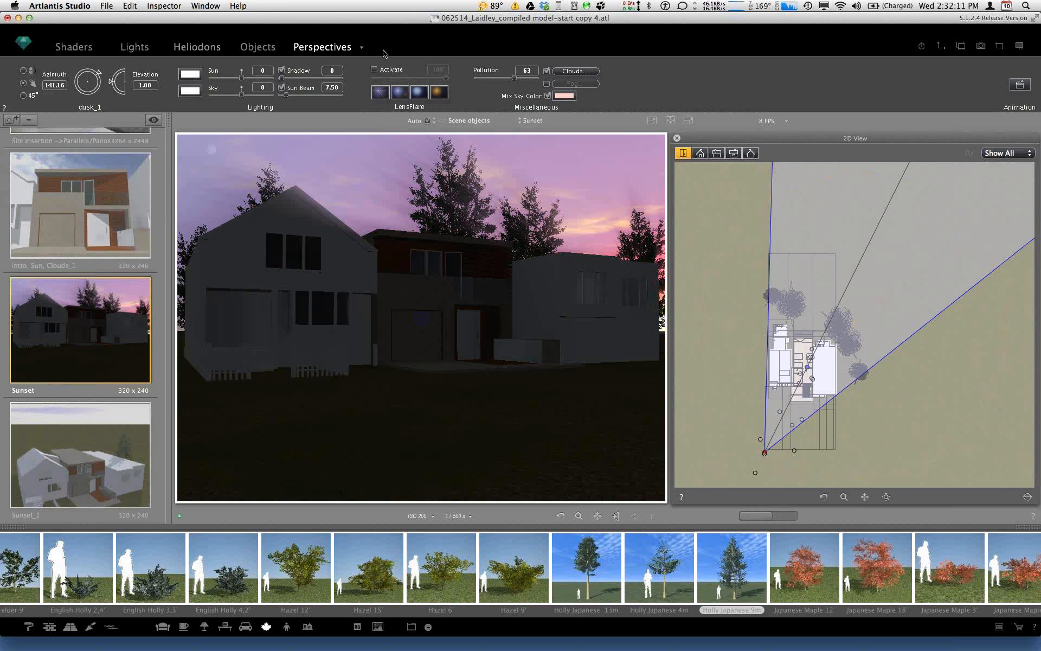
scroll(135, 363, "up", 10)
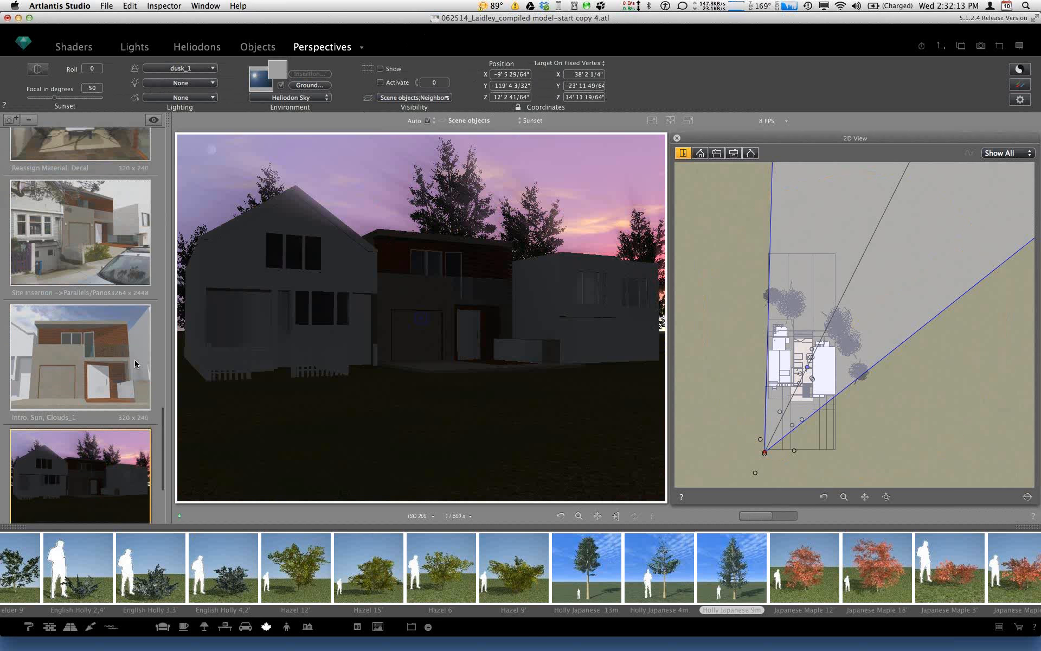
scroll(136, 363, "down", 3)
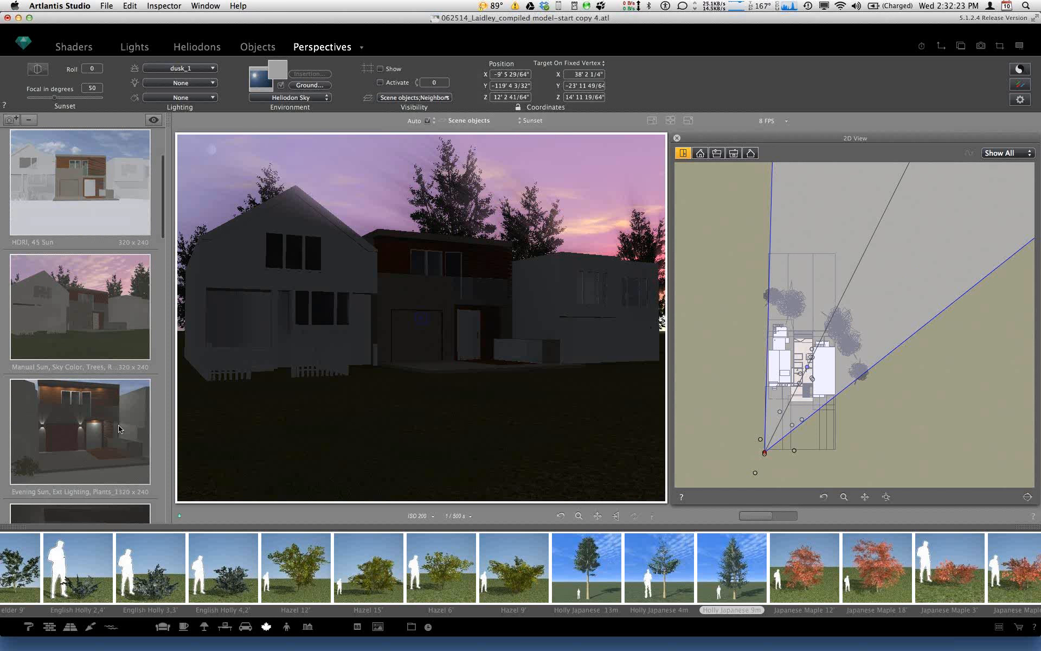
scroll(120, 429, "down", 3)
scroll(119, 429, "down", 15)
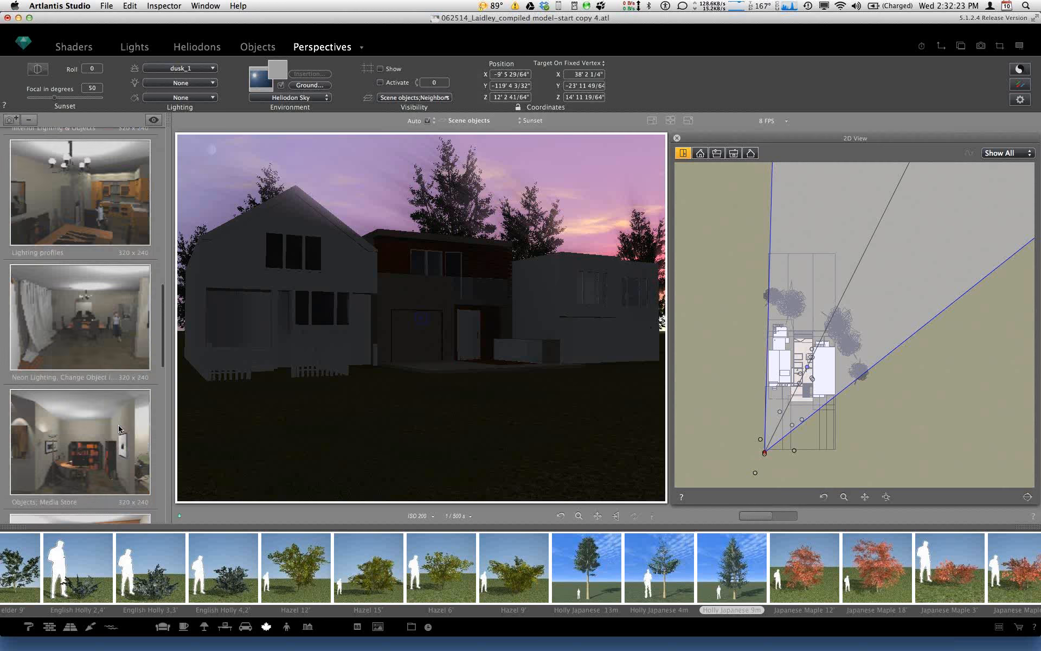
scroll(90, 502, "down", 5)
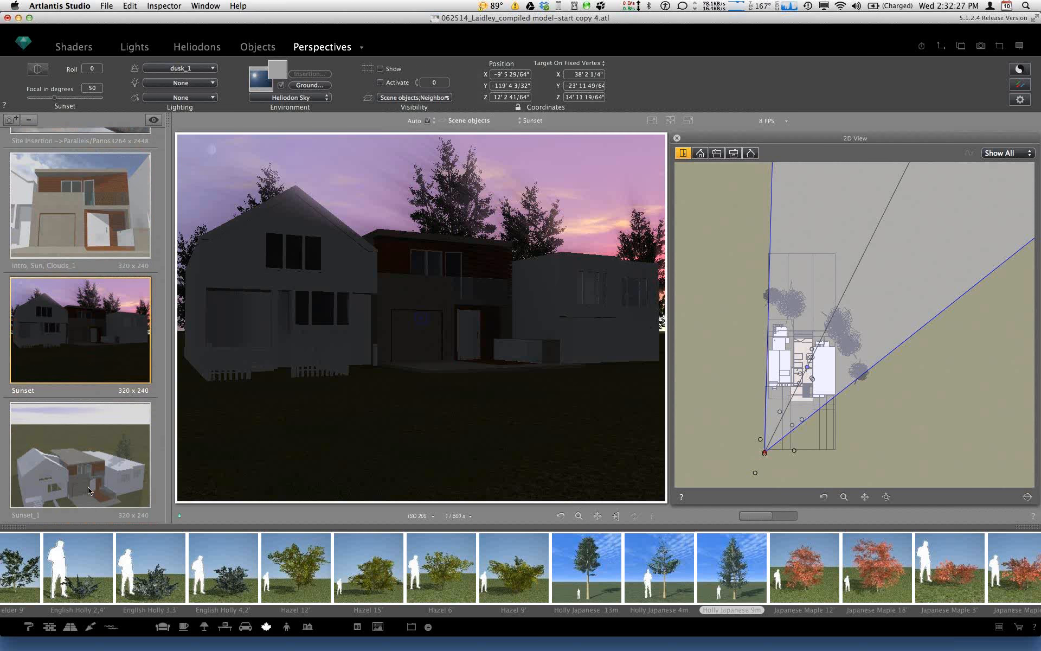
left_click(88, 487)
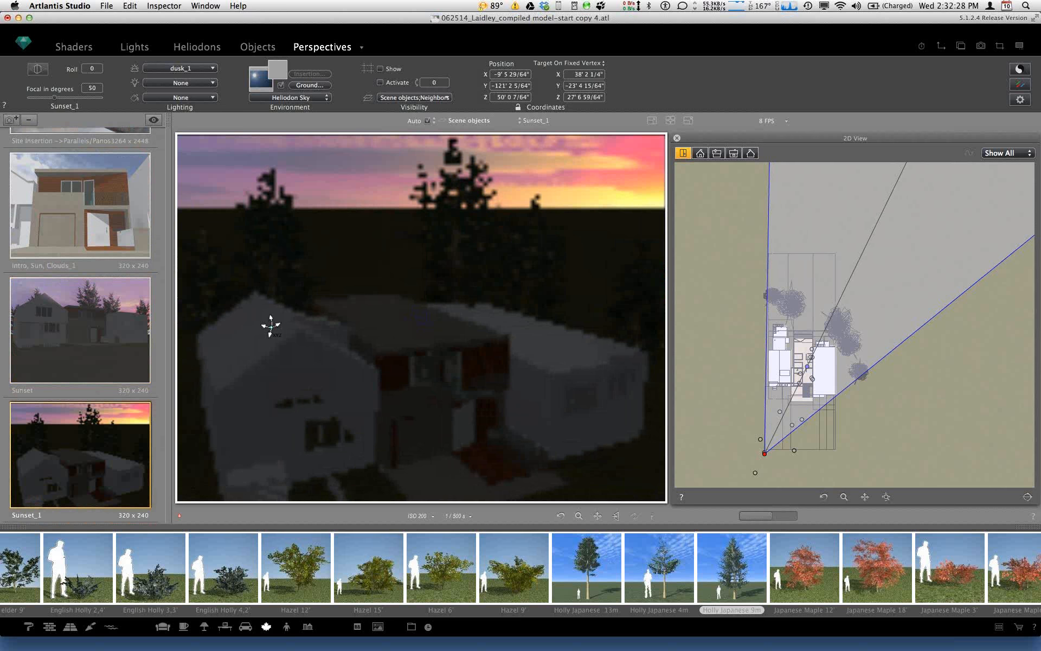
Step: Move the Sunset_1 camera lower and closer so it frames the house front head-on
left_click_drag(764, 453, 797, 451)
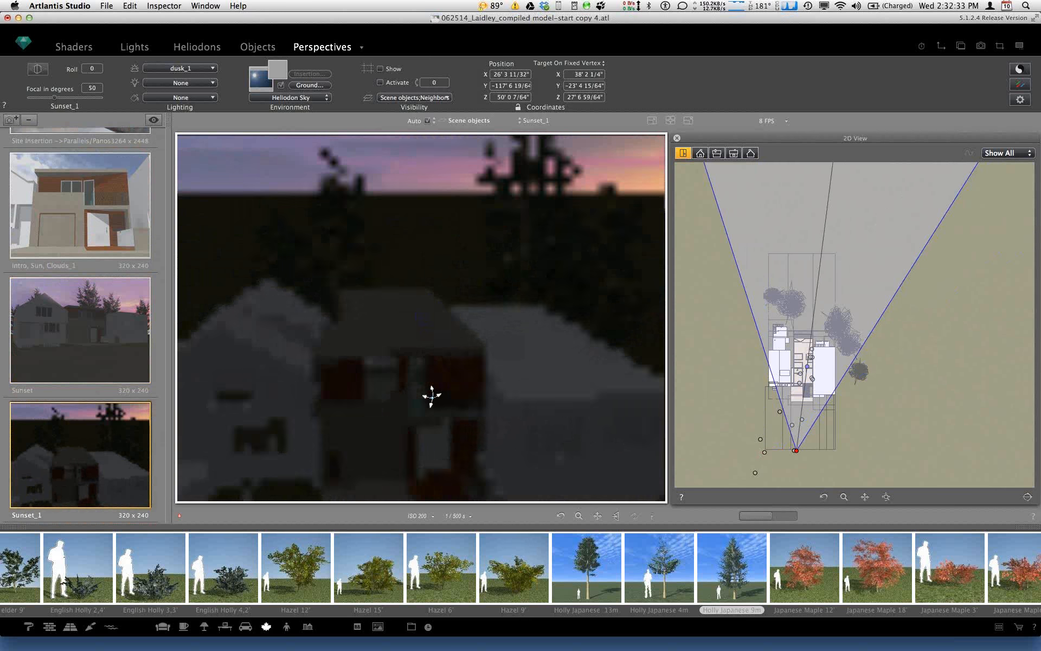
left_click_drag(427, 398, 427, 367)
left_click_drag(427, 367, 426, 355)
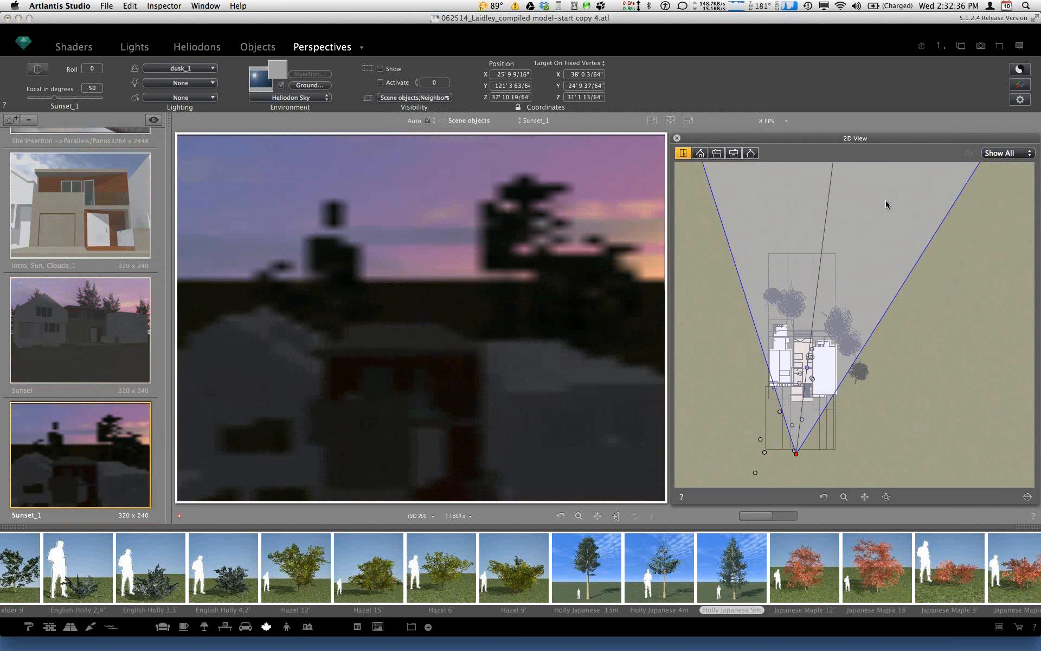
left_click(717, 153)
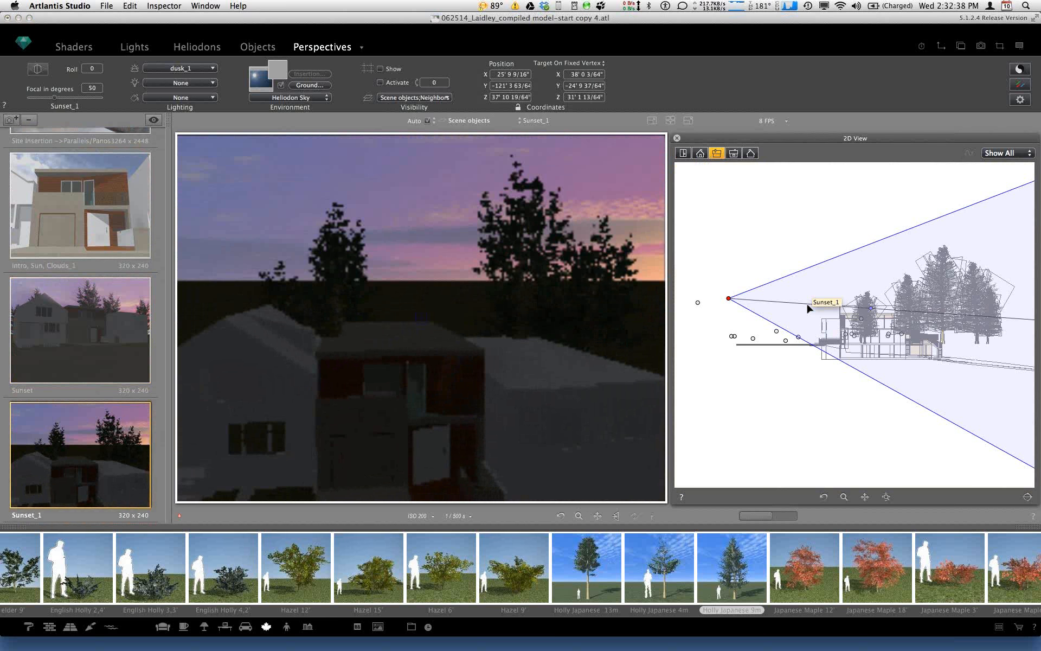
left_click_drag(806, 302, 811, 331)
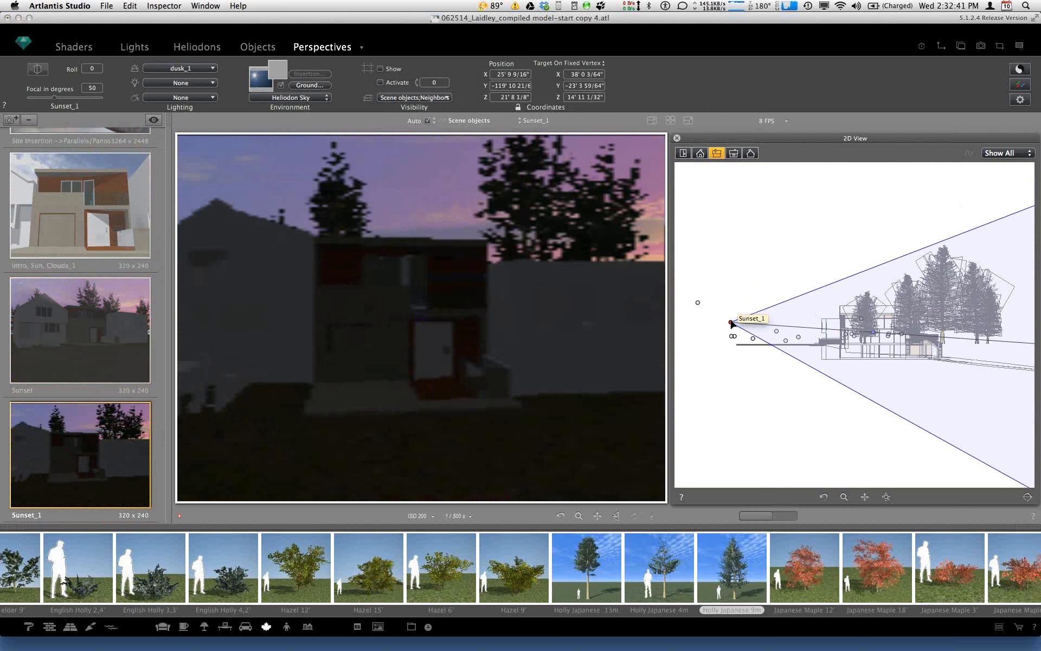
left_click_drag(731, 324, 776, 332)
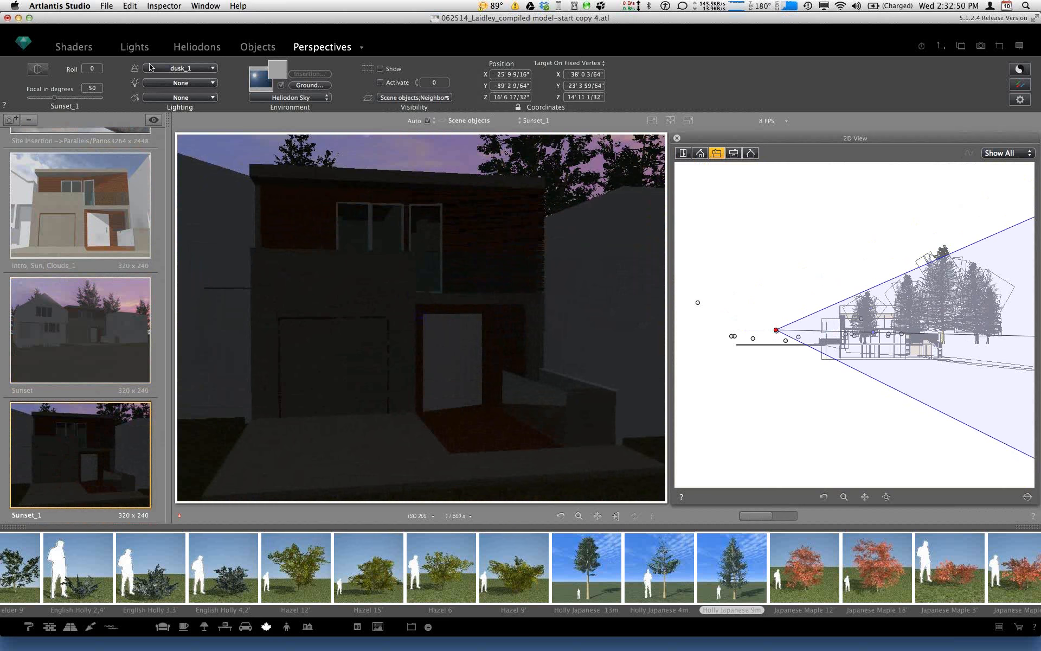
Step: Add a new heliodon and lower its sun to elevation -26.11
left_click(215, 52)
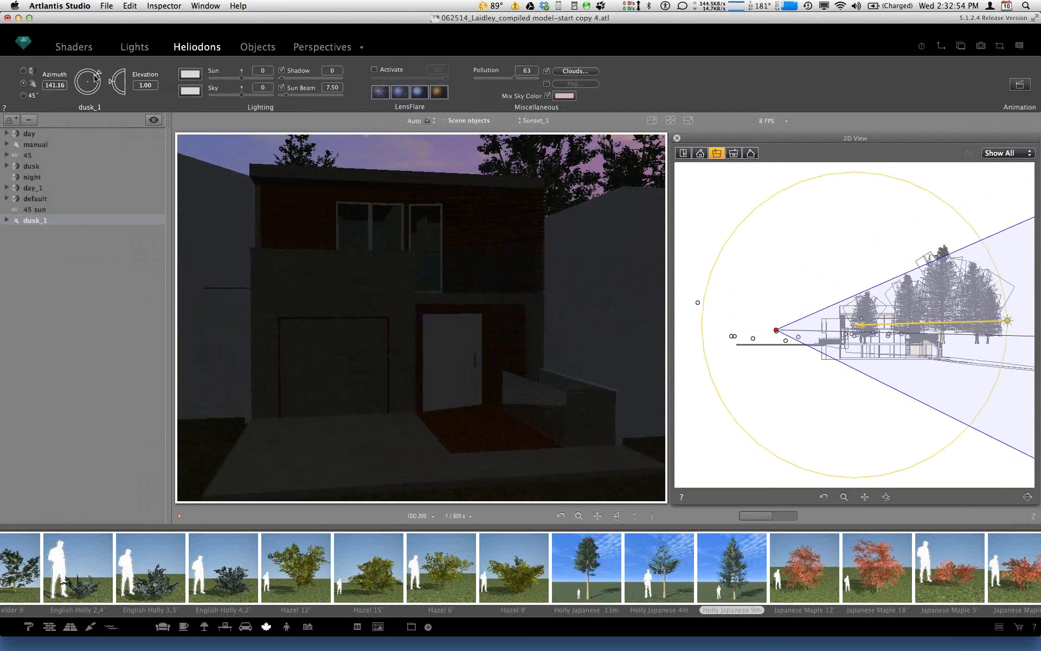
left_click(11, 120)
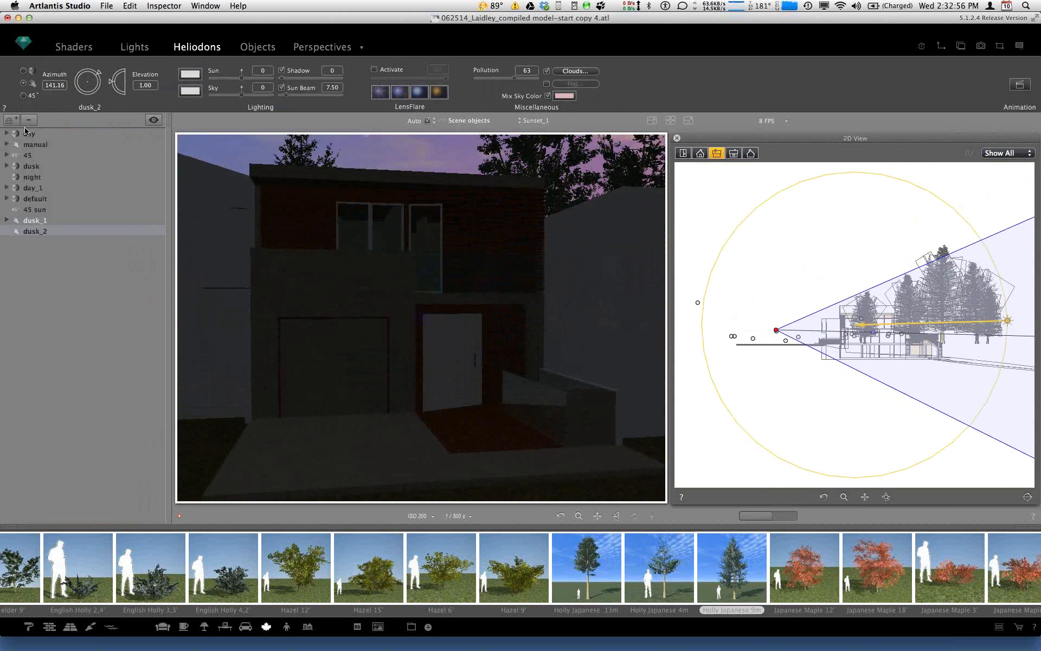
left_click_drag(107, 88, 112, 90)
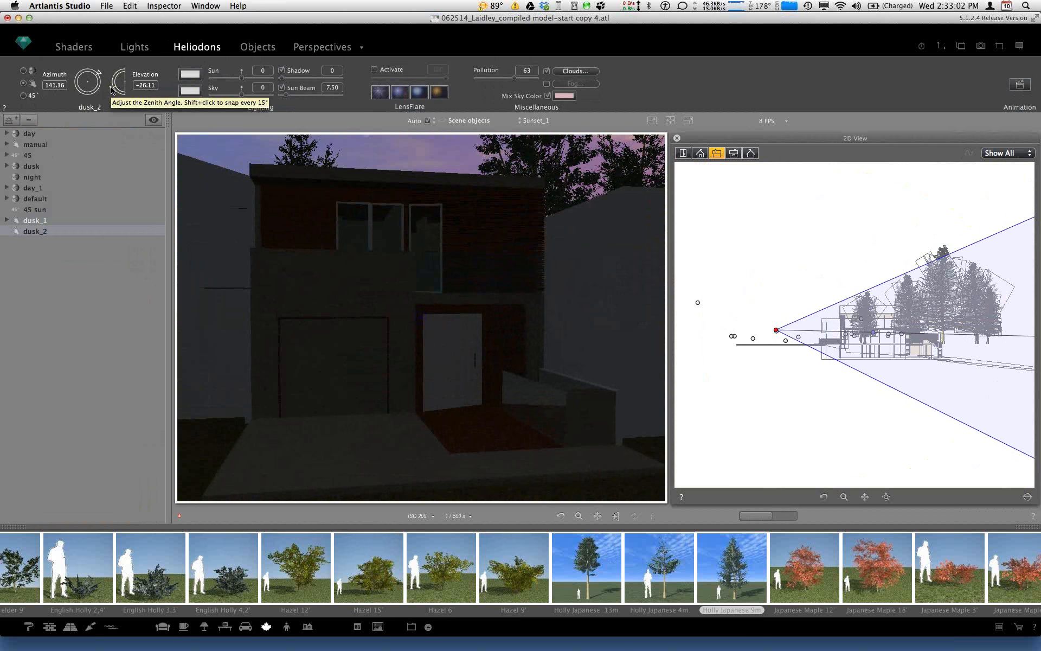
Step: Browse the Sunset_1 view's heliodon choices, leaving them unchanged
left_click(322, 47)
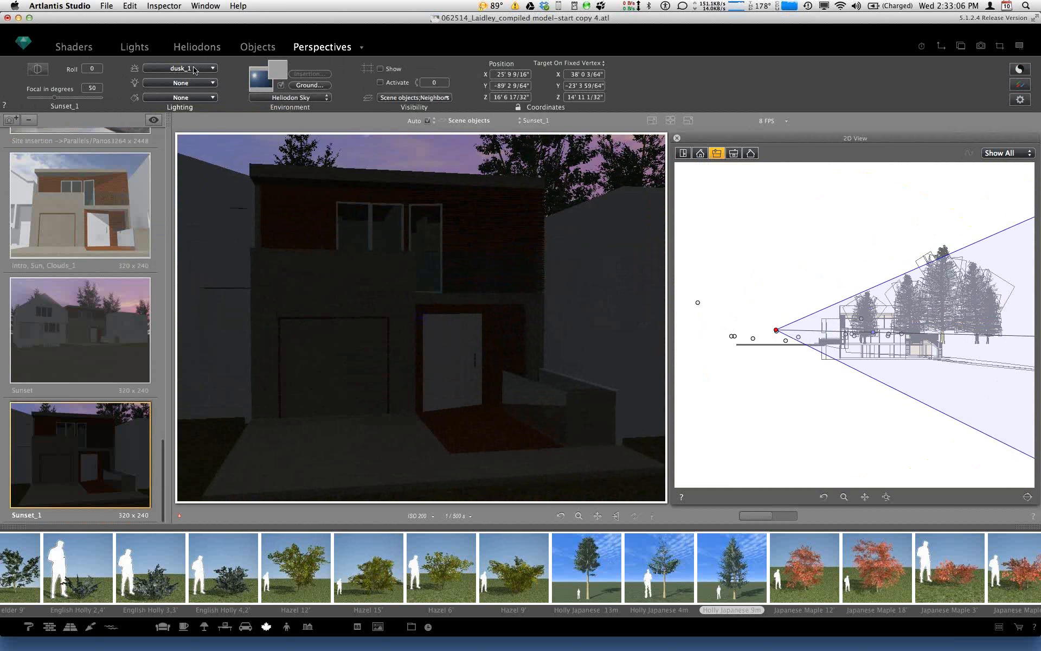
left_click(194, 69)
left_click(192, 173)
left_click(179, 69)
left_click(178, 161)
left_click(199, 69)
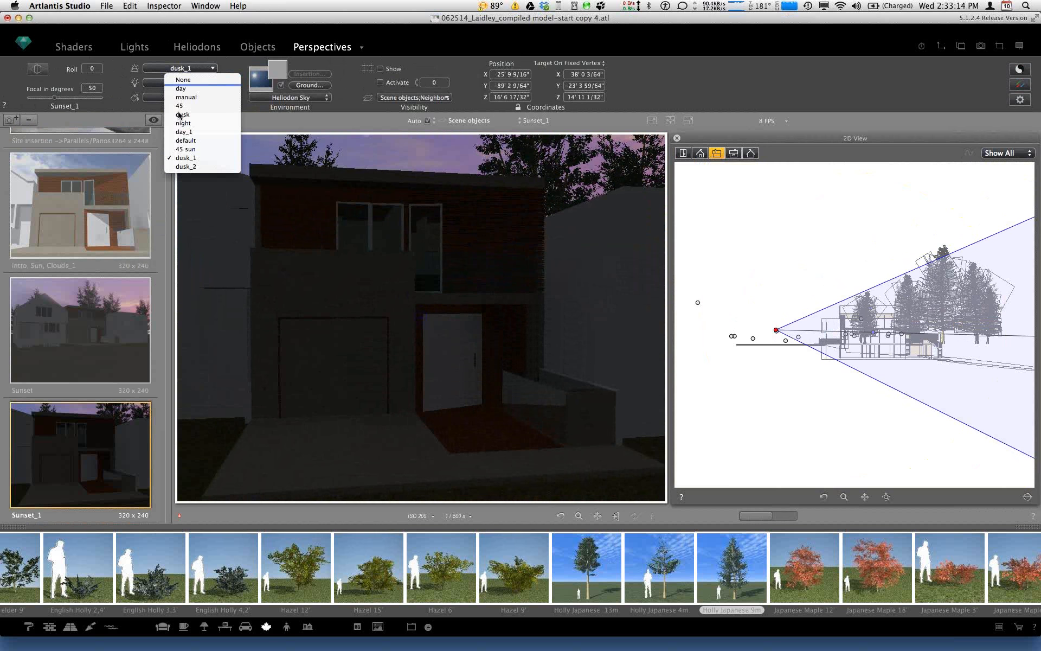
left_click(185, 167)
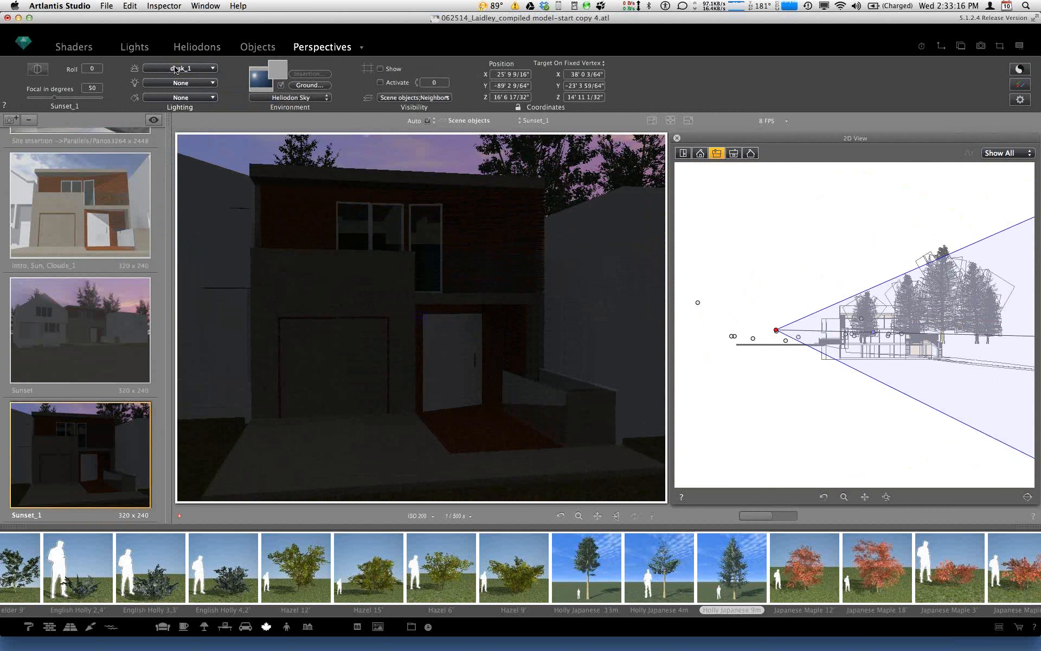
Step: Rename the new heliodon to night_1
left_click(186, 51)
double_click(118, 228)
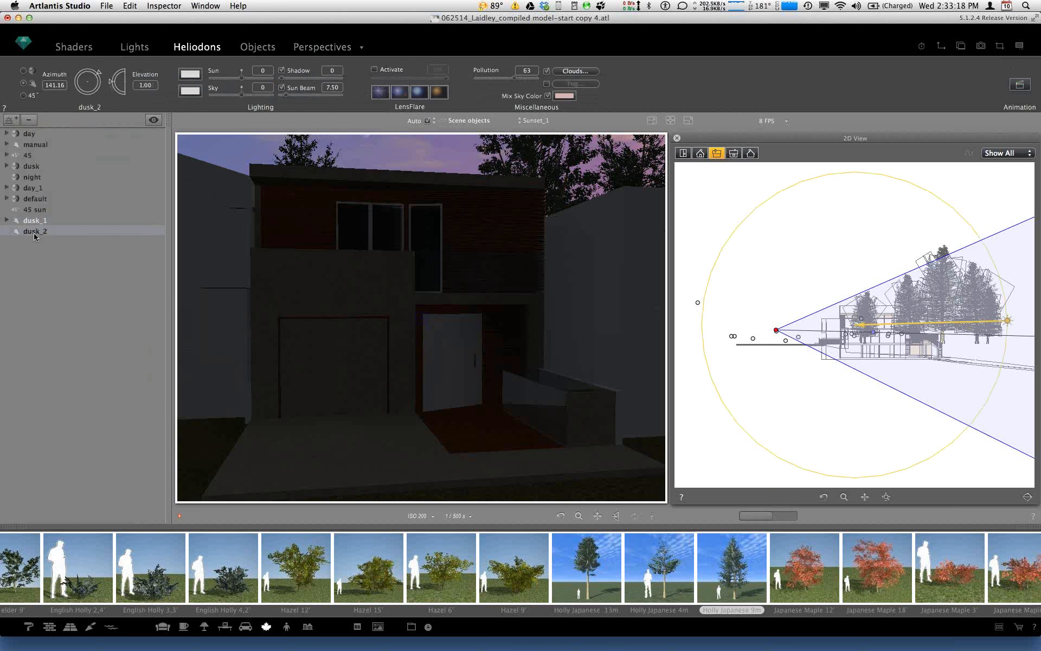
type("night_1")
key("Return")
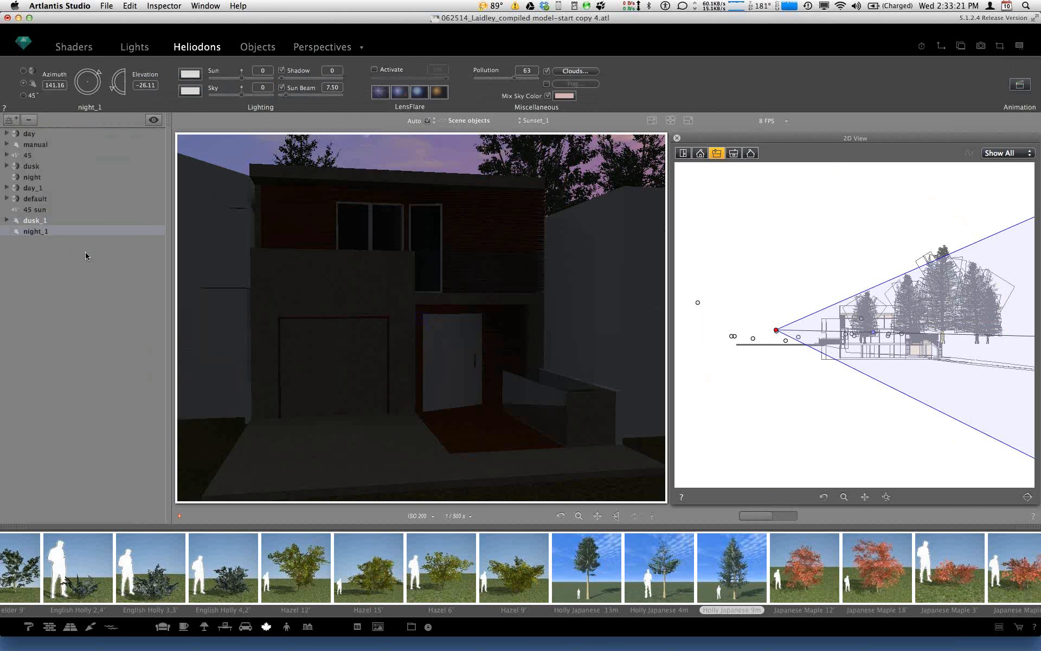
Step: Try assigning the night_1 heliodon to the Sunset_1 view
left_click(307, 49)
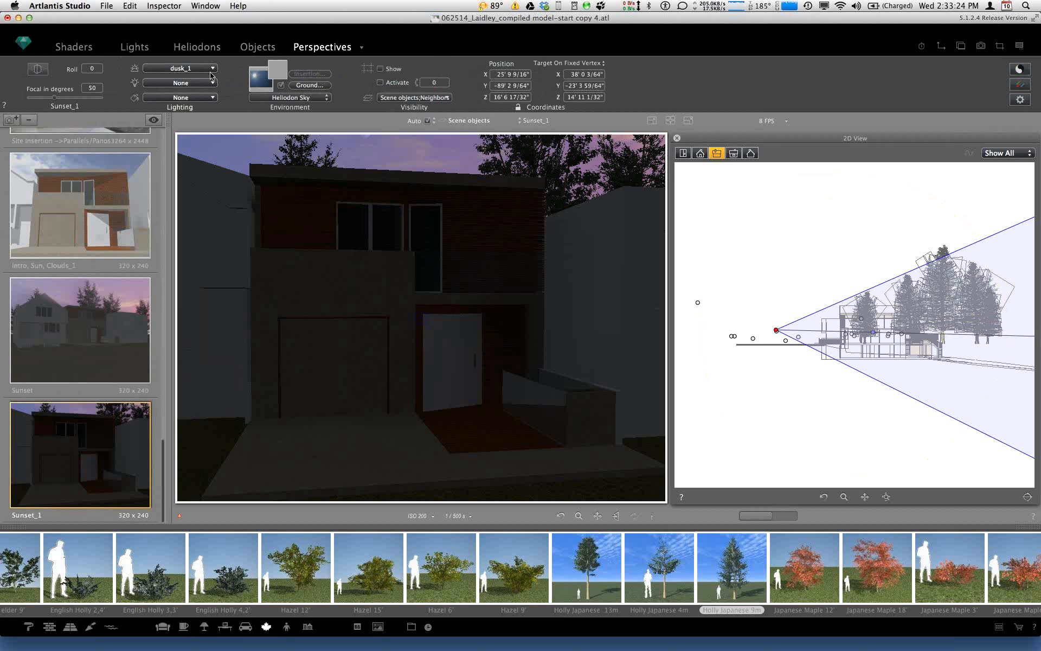
left_click(168, 70)
left_click(171, 167)
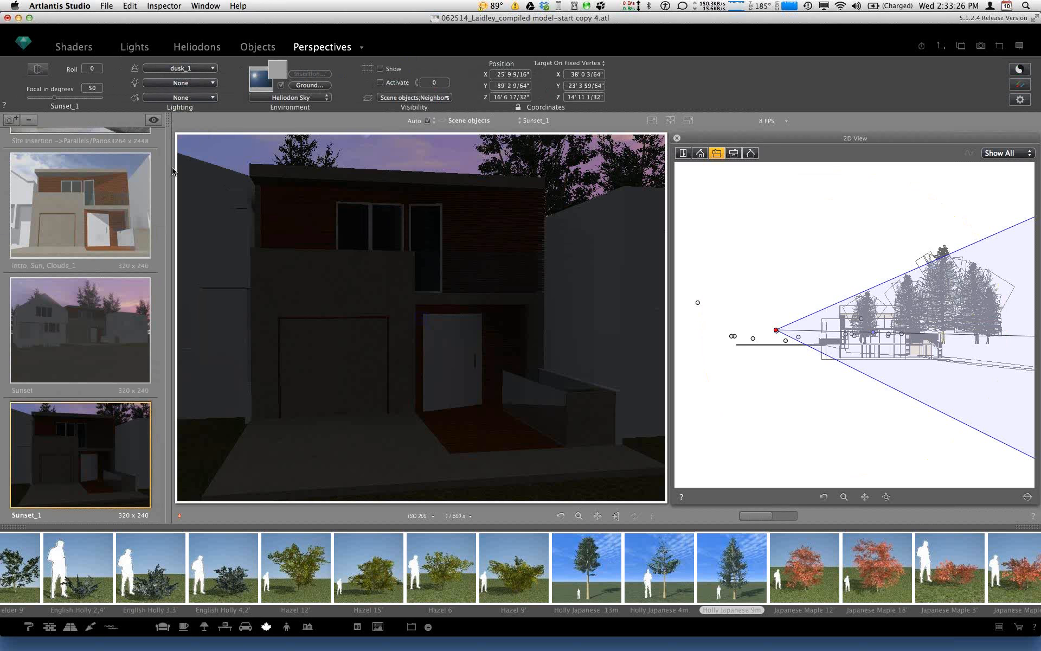
left_click(188, 69)
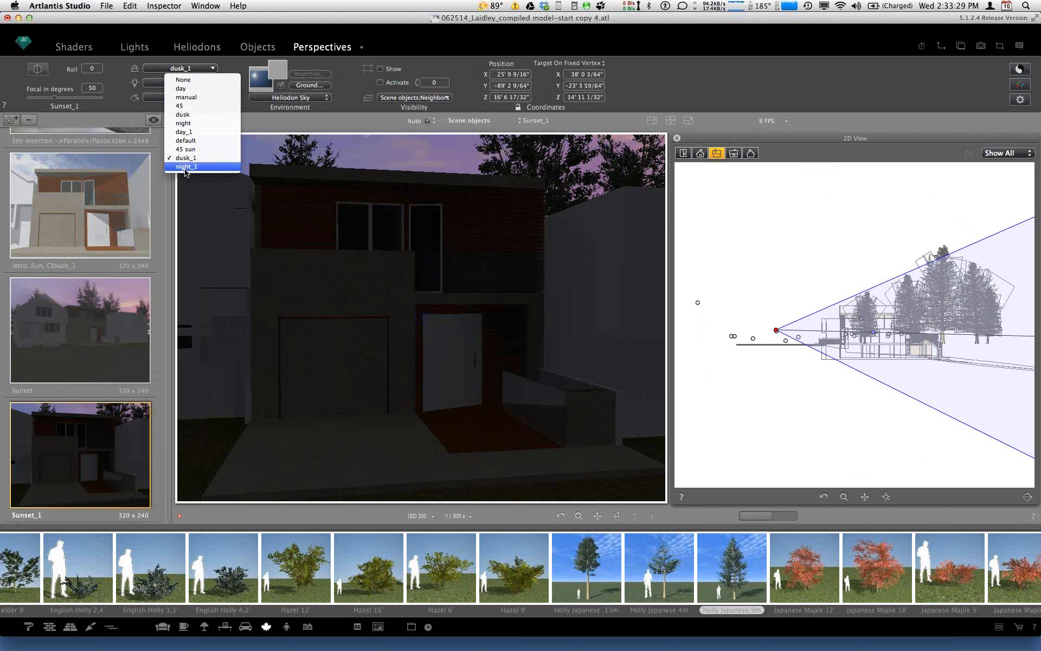
left_click(185, 166)
Step: Switch to the 'Evening Sun, Ext Lighting' camera view
scroll(154, 193, "up", 10)
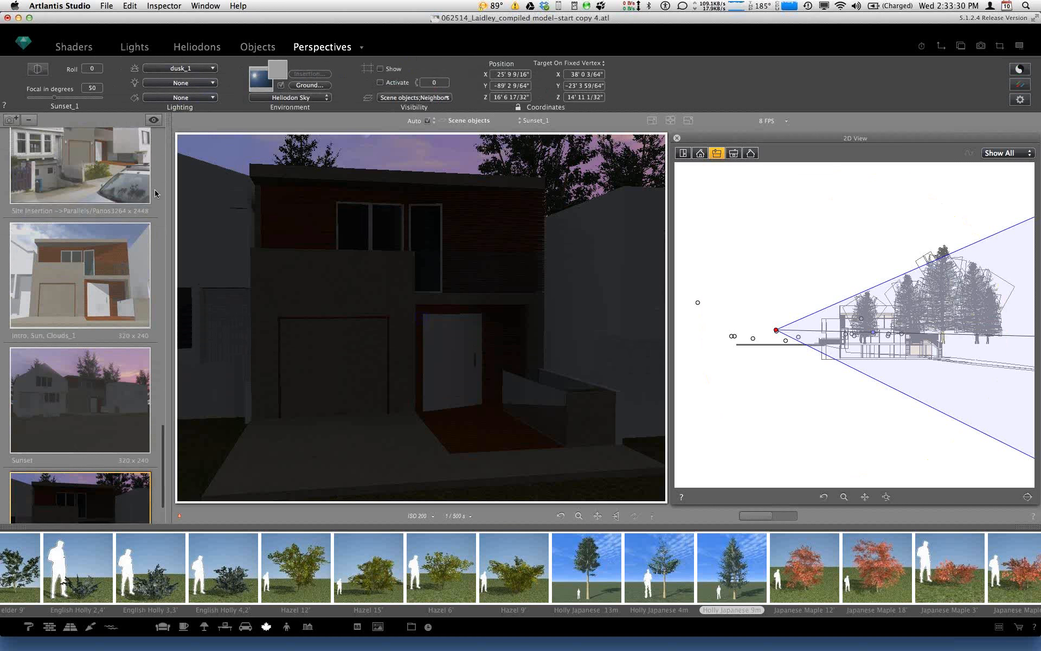
scroll(155, 193, "down", 1)
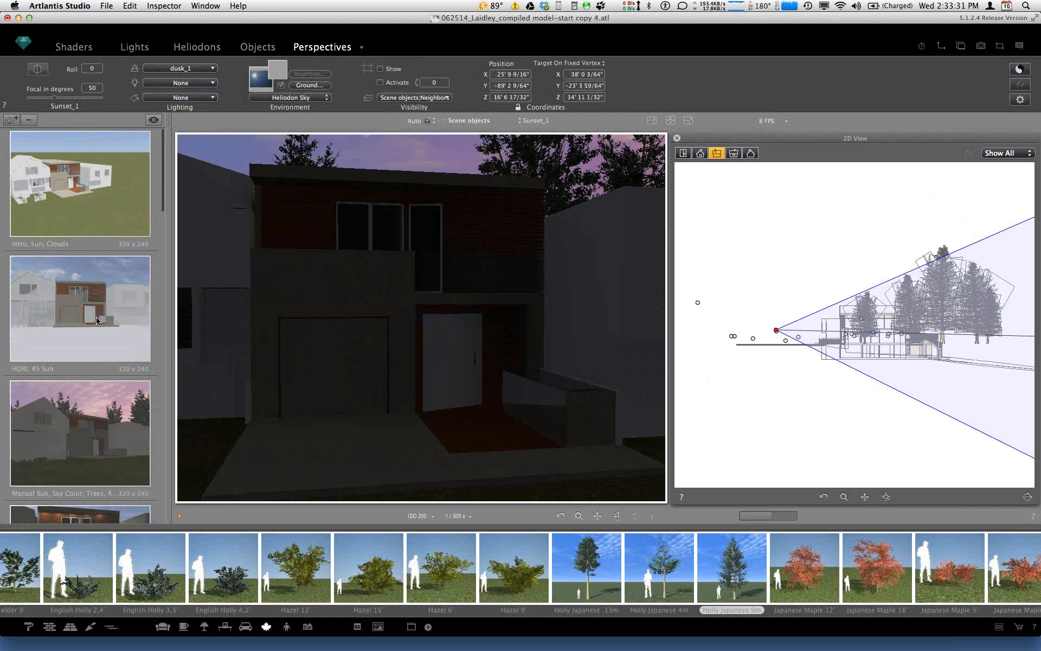
scroll(91, 445, "down", 1)
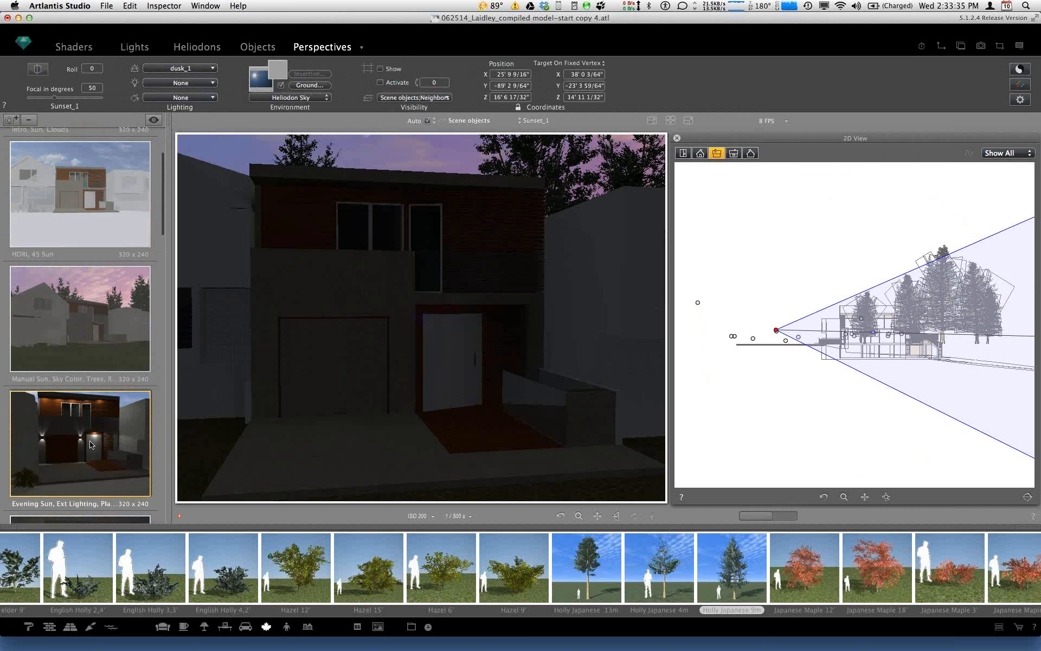
left_click(91, 444)
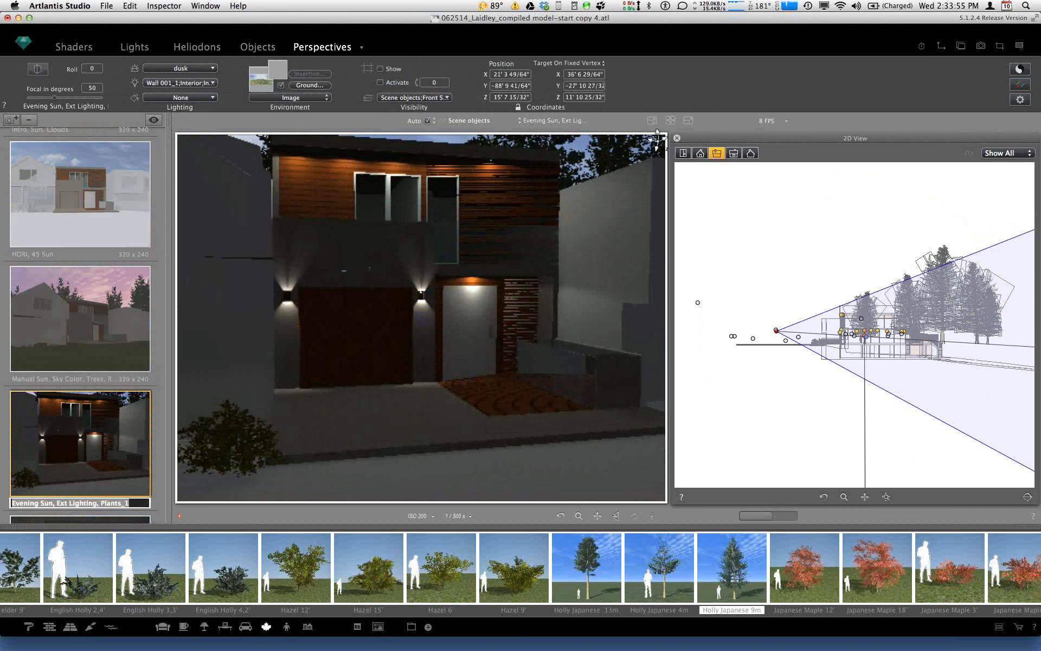
Step: Set the 2D view to top plan and zoom in on the house front entrance
left_click(684, 154)
left_click(684, 154)
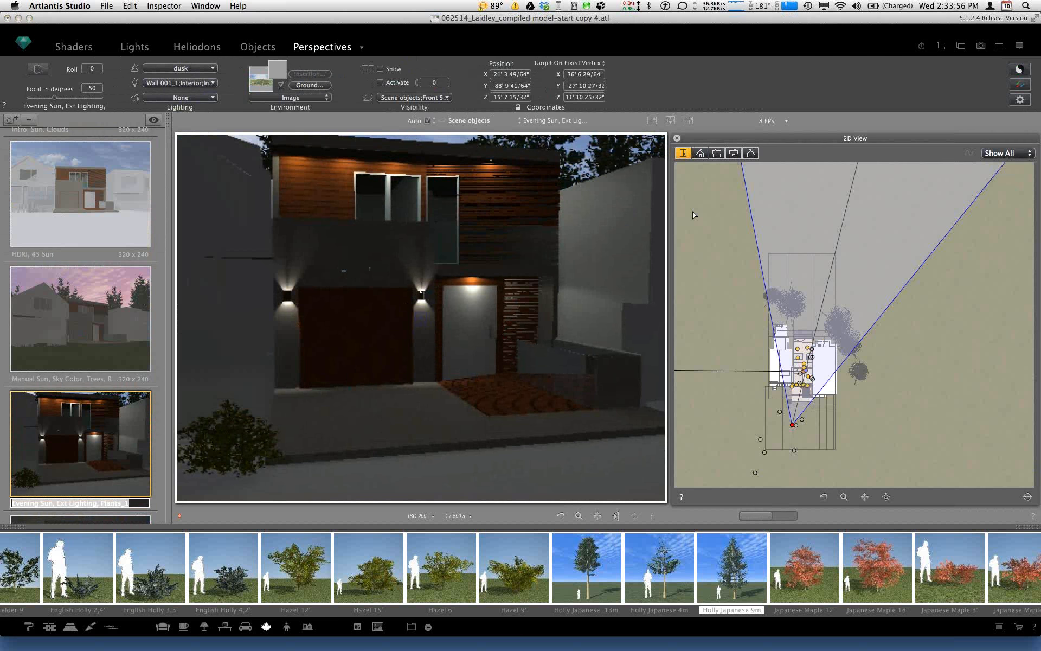
left_click(846, 496)
left_click(845, 497)
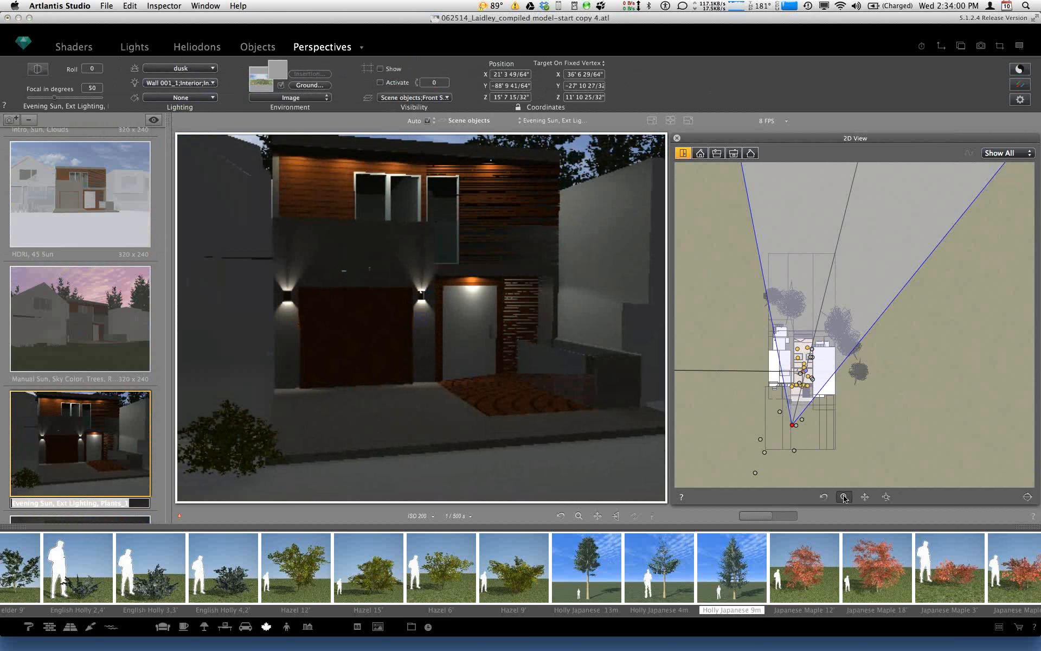
left_click_drag(798, 385, 816, 396)
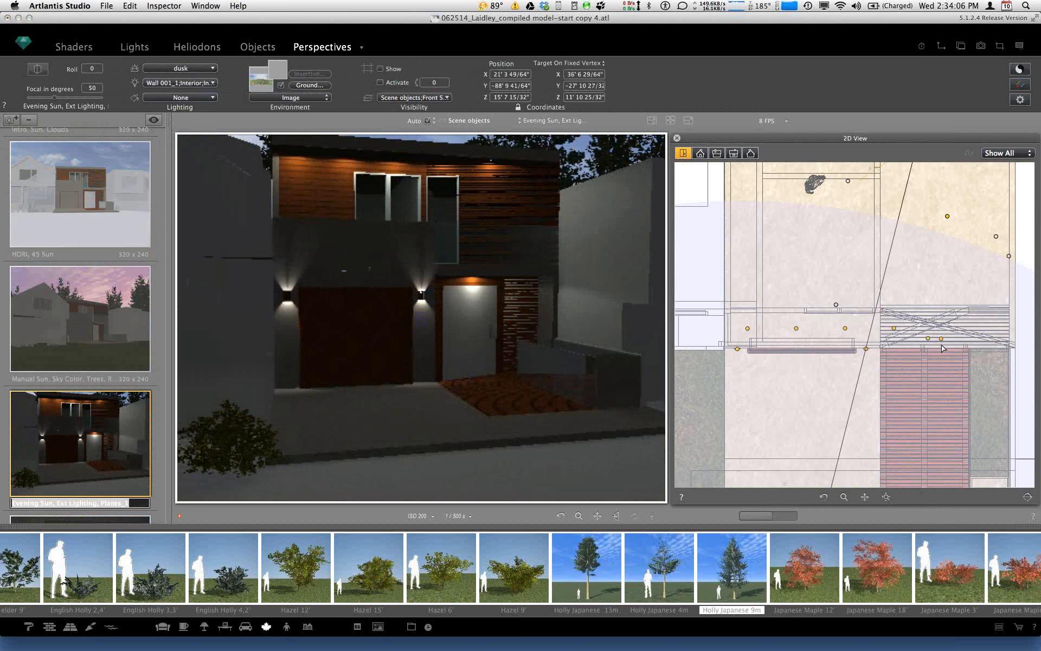
left_click(223, 176)
left_click(141, 53)
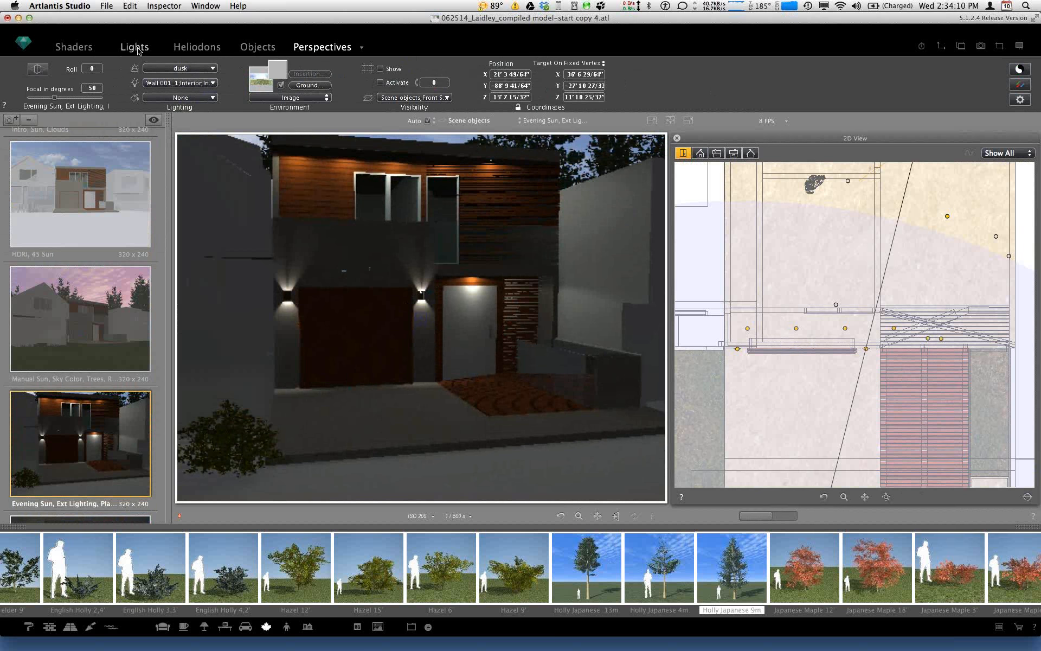
Step: Select lamp groups Lamp_12_1 through Lamp_12_6 in the Lights list
left_click(136, 48)
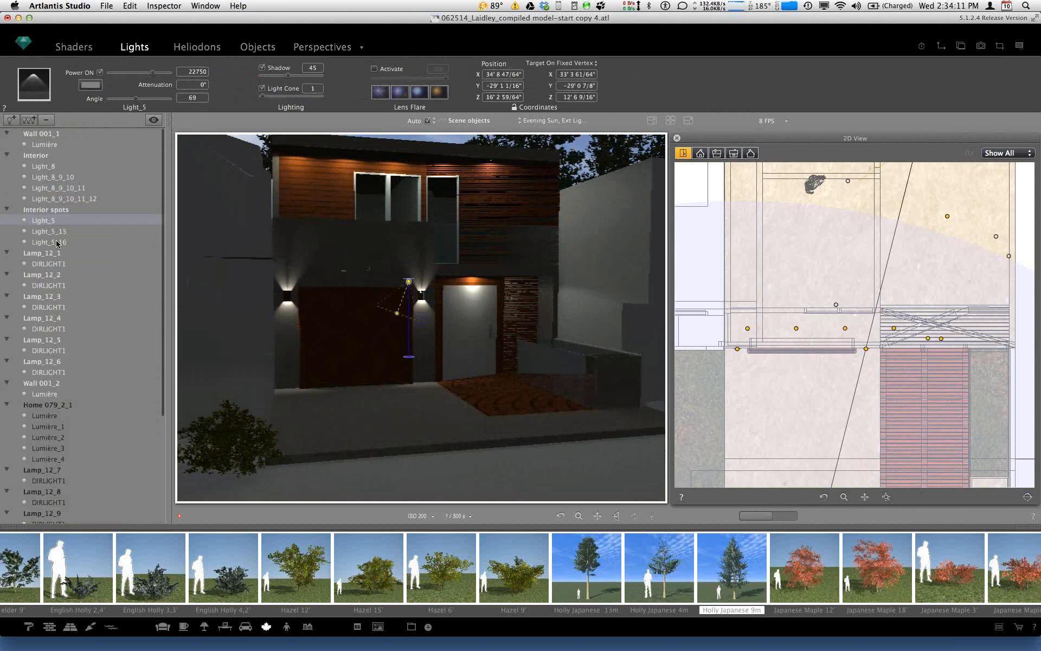
left_click(45, 372)
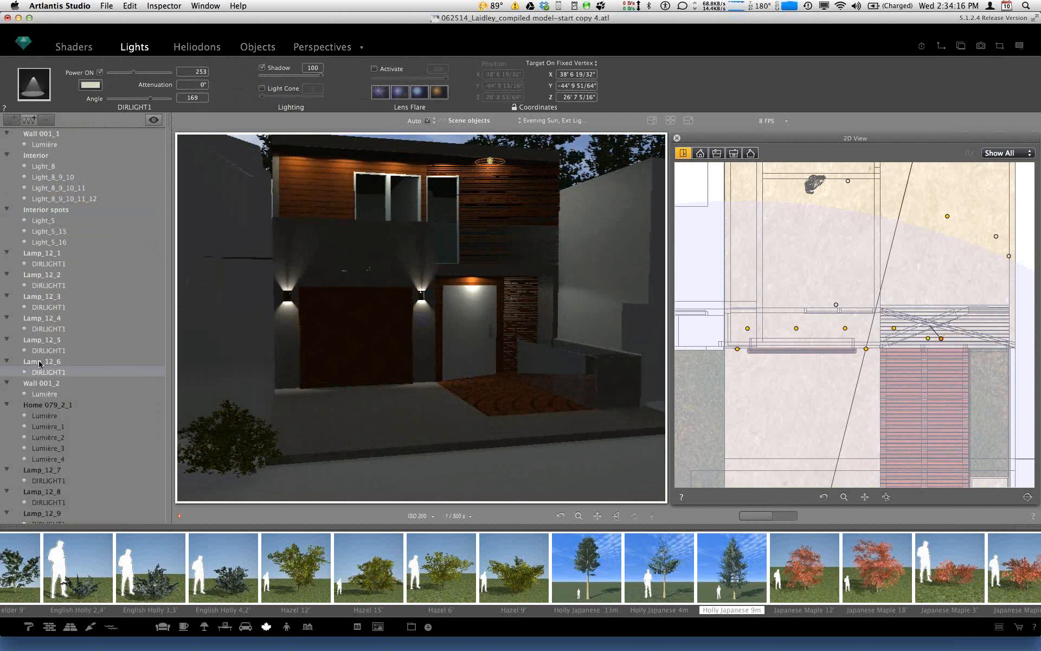
left_click(39, 362)
left_click(40, 339, "super")
left_click(40, 319, "super")
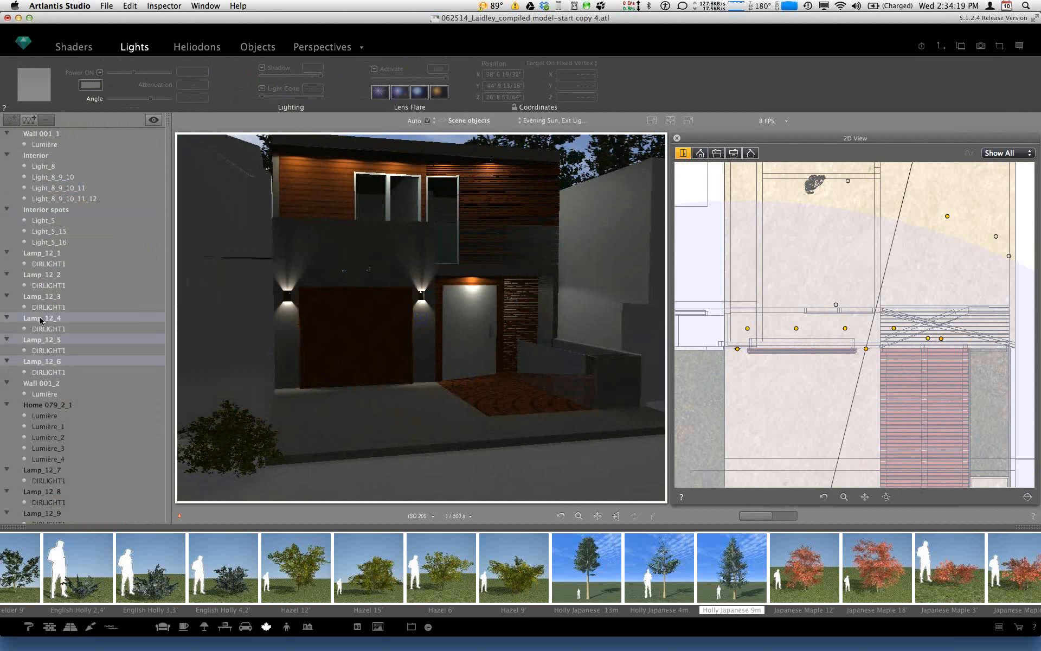
left_click(42, 297, "super")
left_click(46, 276, "super")
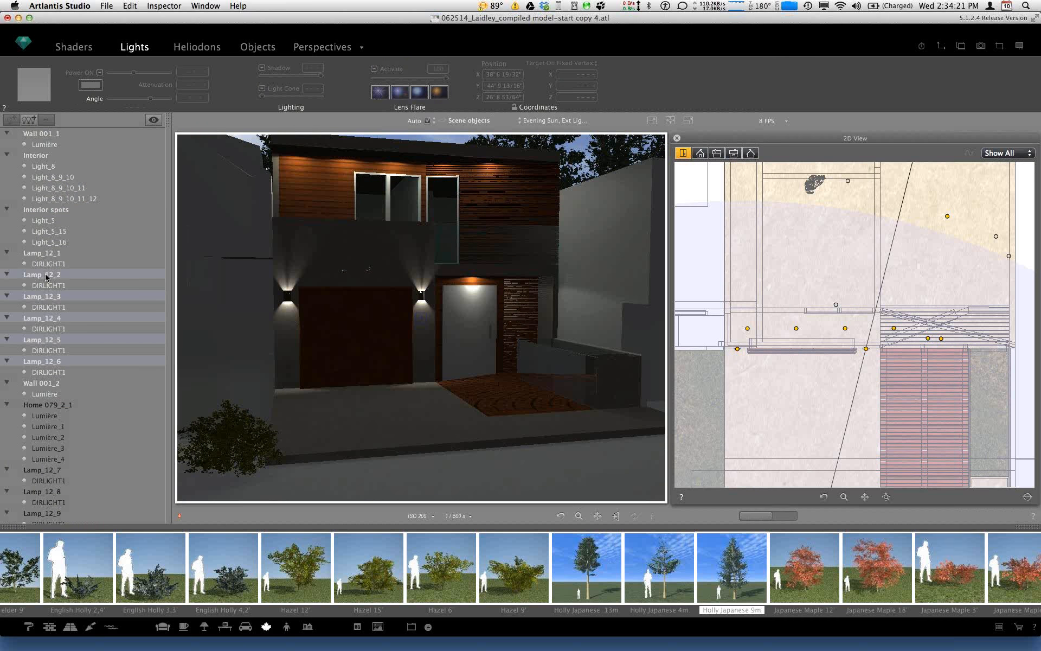
left_click(44, 253, "super")
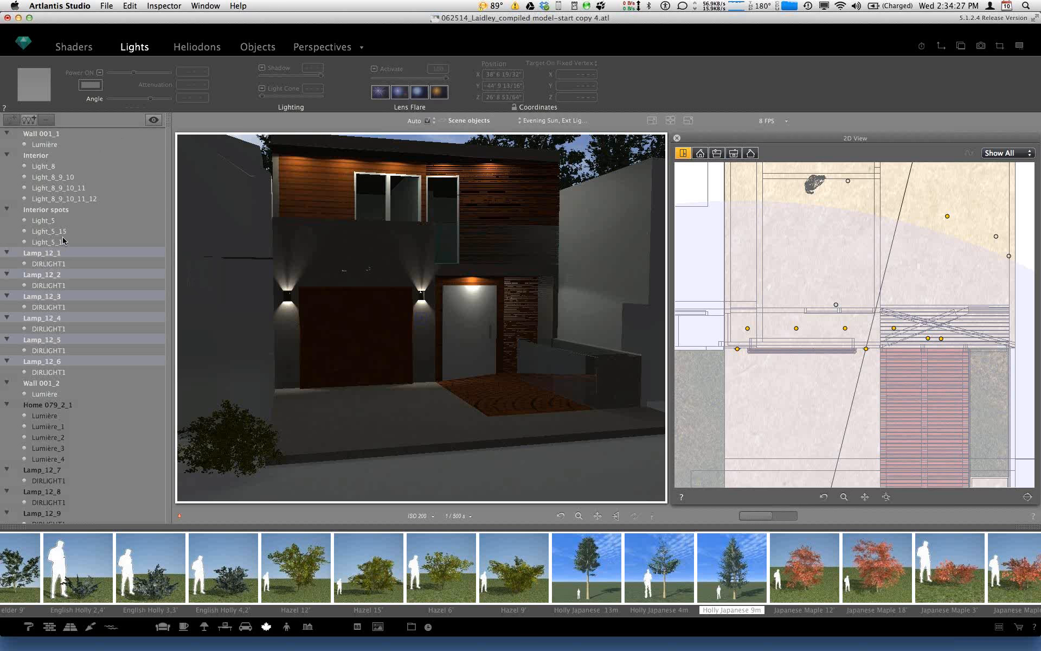
Step: Inspect Lamp_12_1's light settings, then switch the object library to lamps
left_click(50, 252)
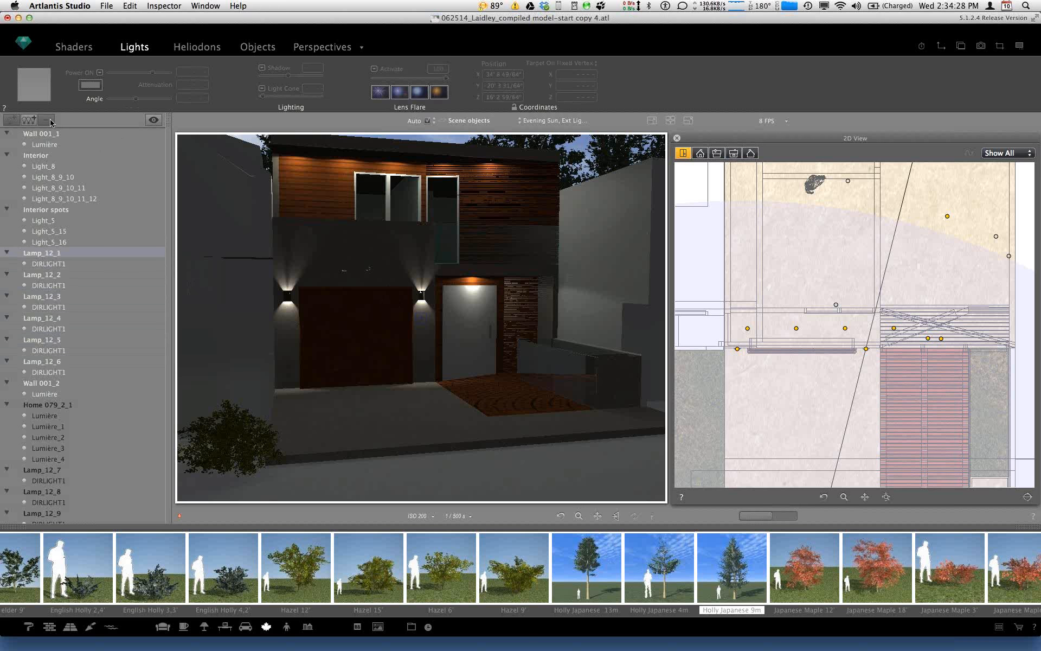
left_click(54, 265)
left_click(50, 275)
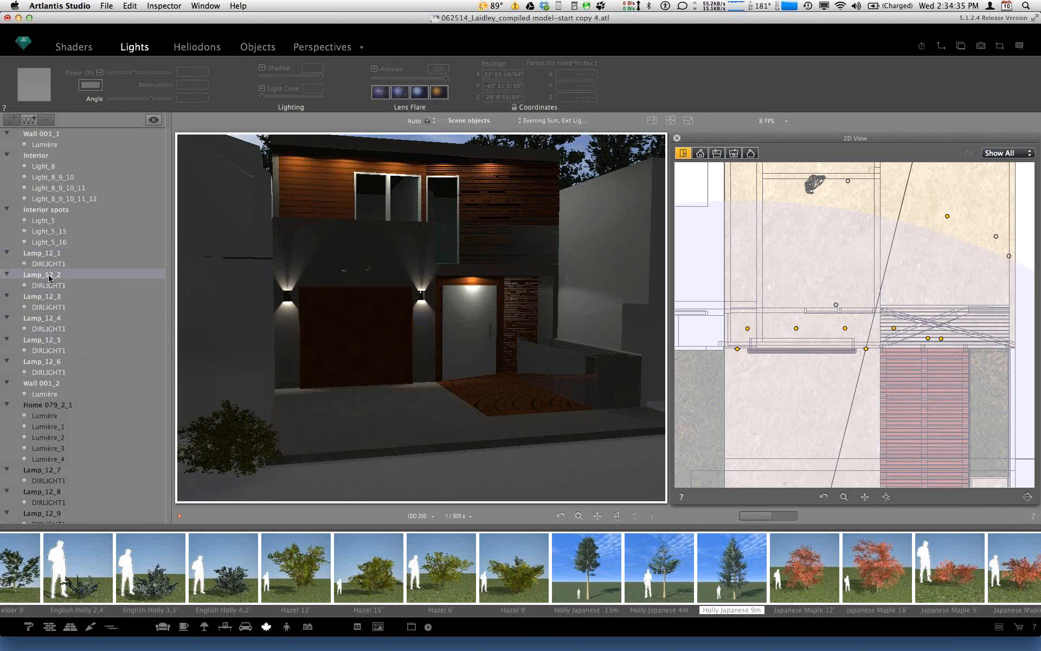
left_click(39, 253)
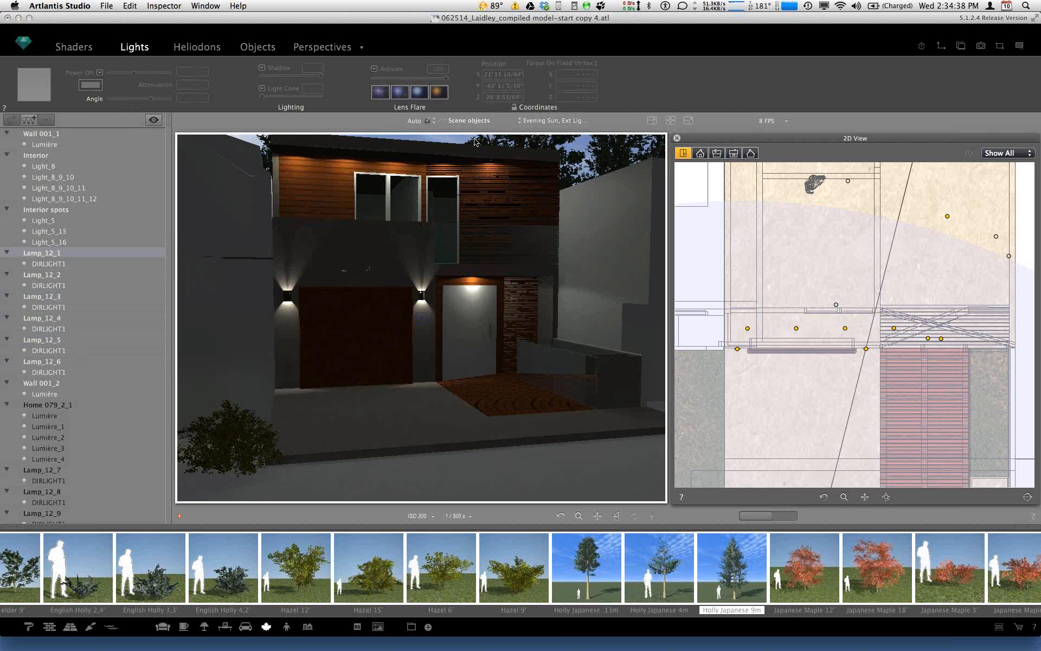
key("super+3")
left_click(139, 48)
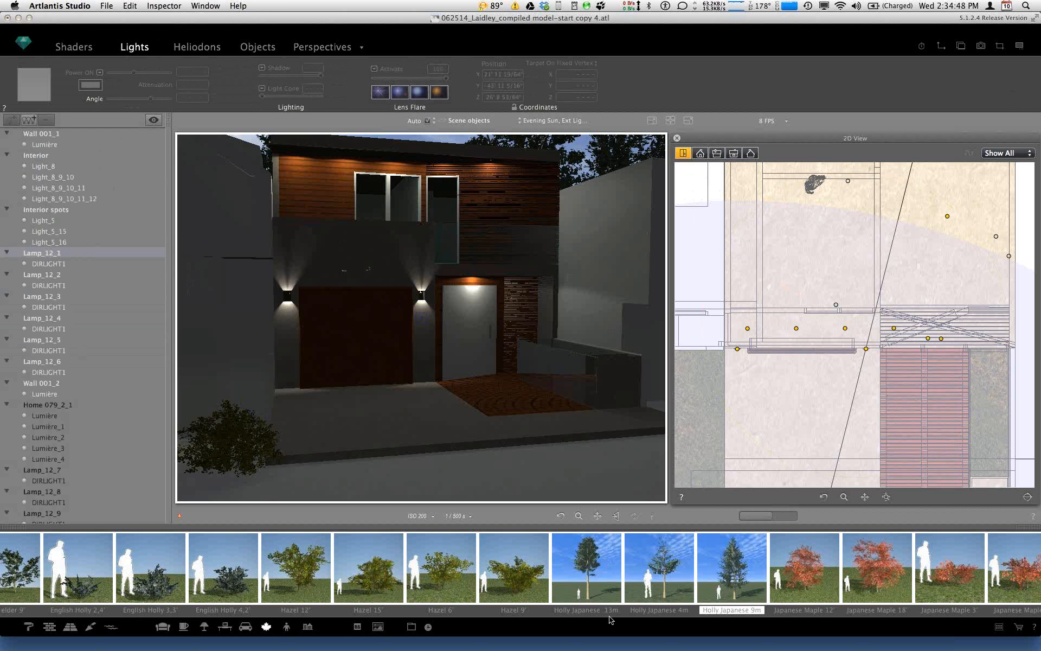
left_click(204, 627)
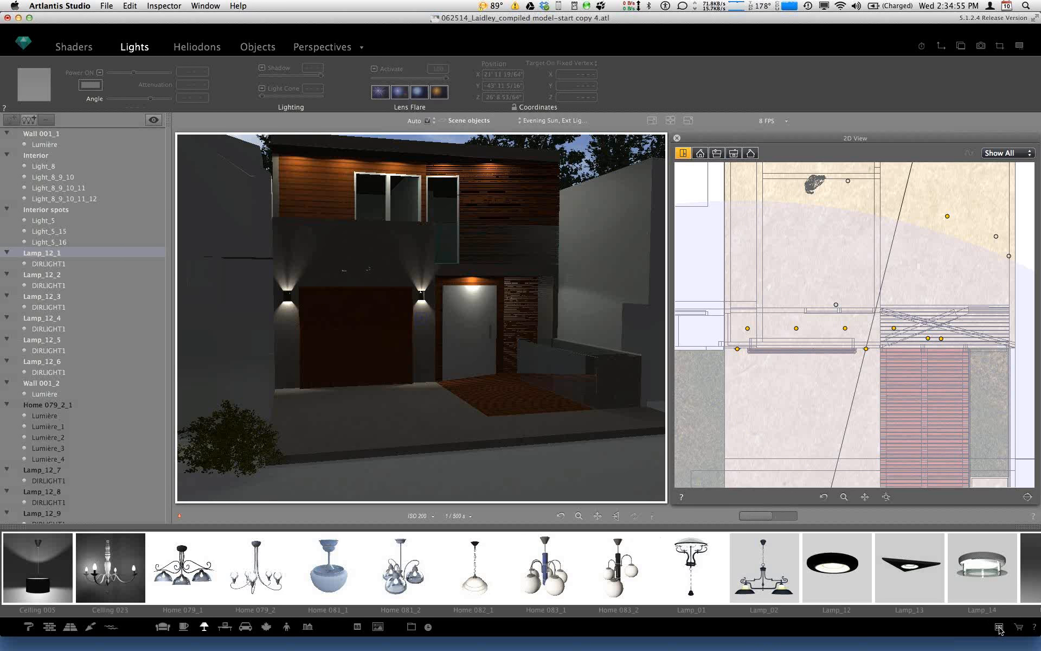
Step: Filter the lamp catalog to Ceiling lamps, pick Lamp_12, and return to Perspectives
left_click(999, 628)
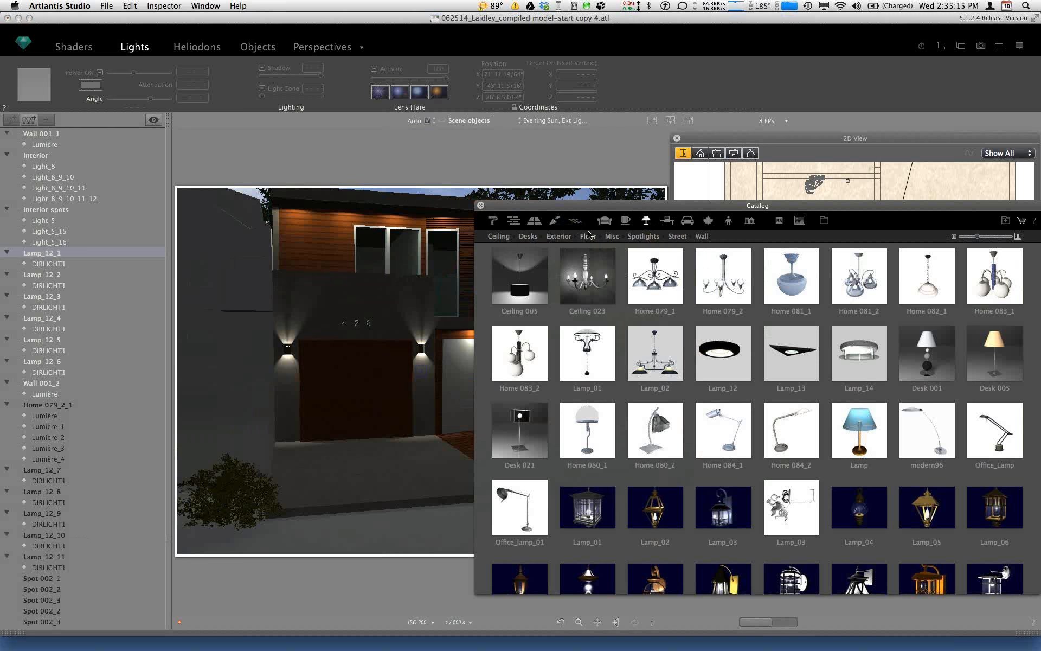
left_click(504, 237)
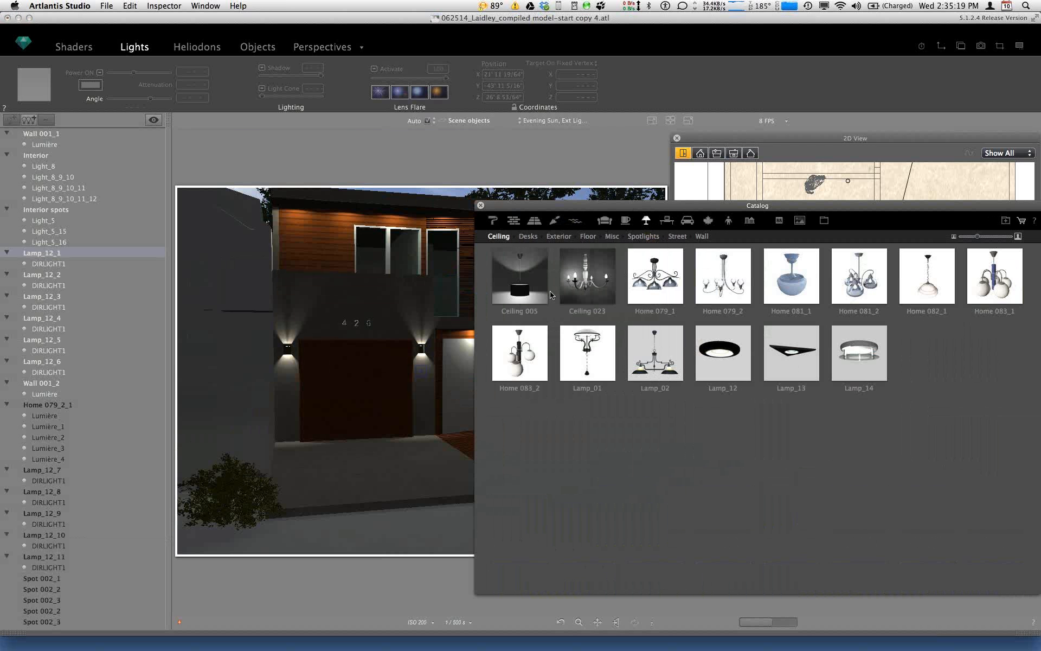
left_click(719, 356)
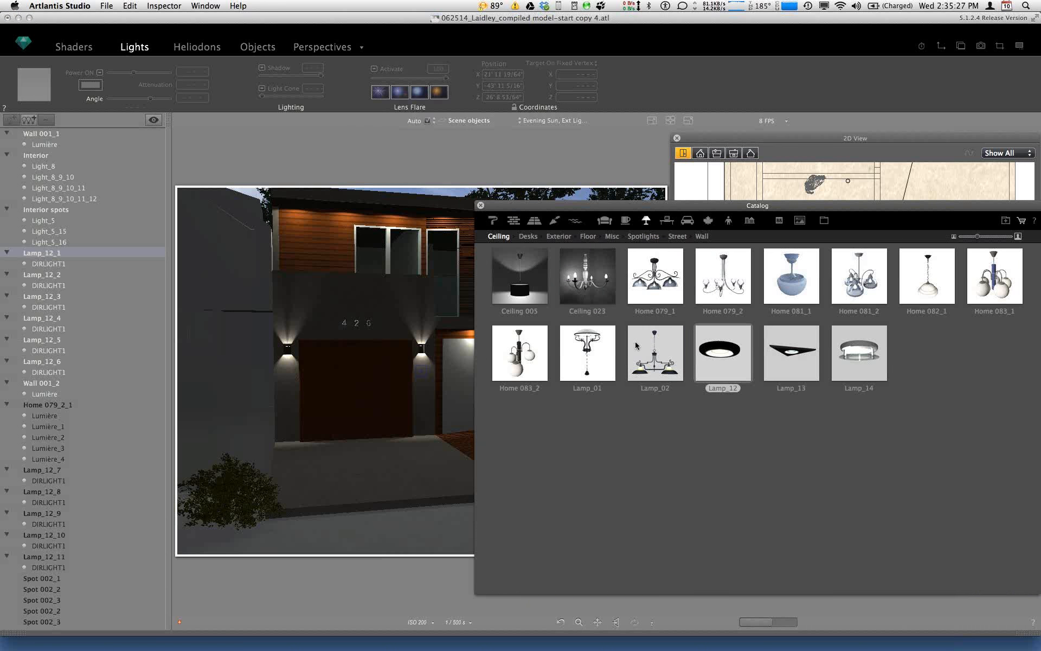
left_click_drag(719, 356, 751, 429)
left_click(325, 48)
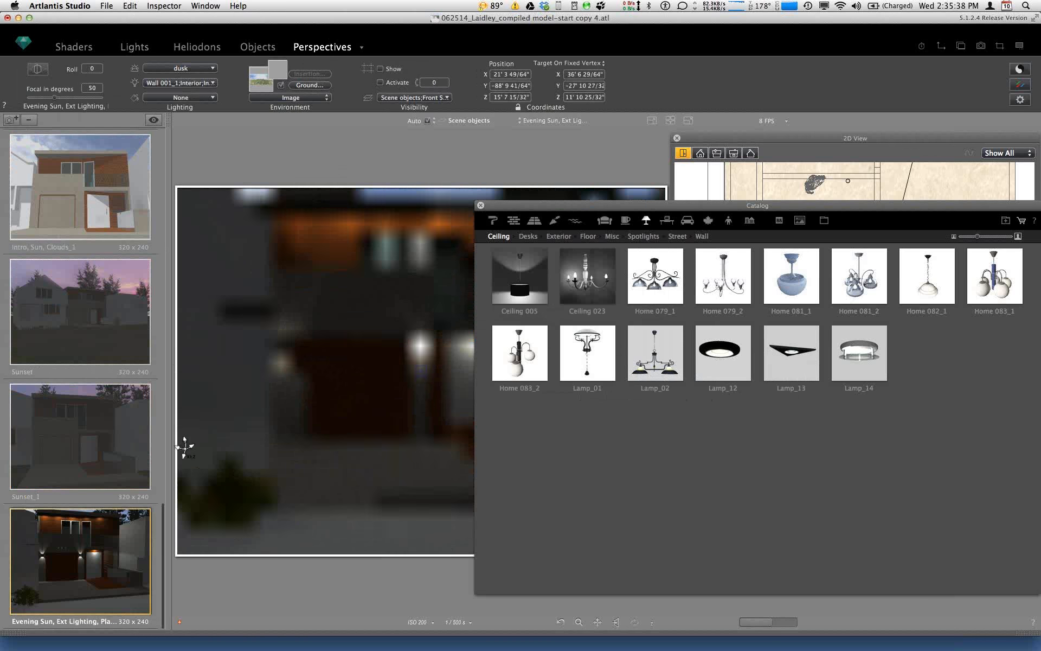
Step: Give the Evening Sun camera a 40° focal length, lower it, and aim up at the upper facade
left_click(705, 198)
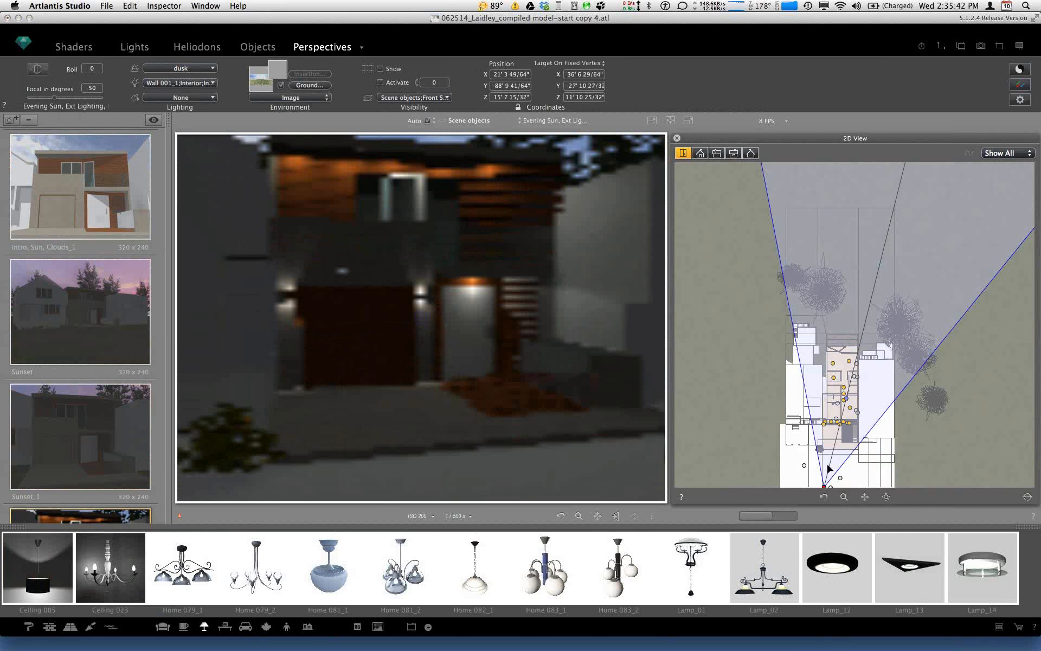
left_click_drag(820, 461, 833, 441)
left_click_drag(523, 374, 541, 301)
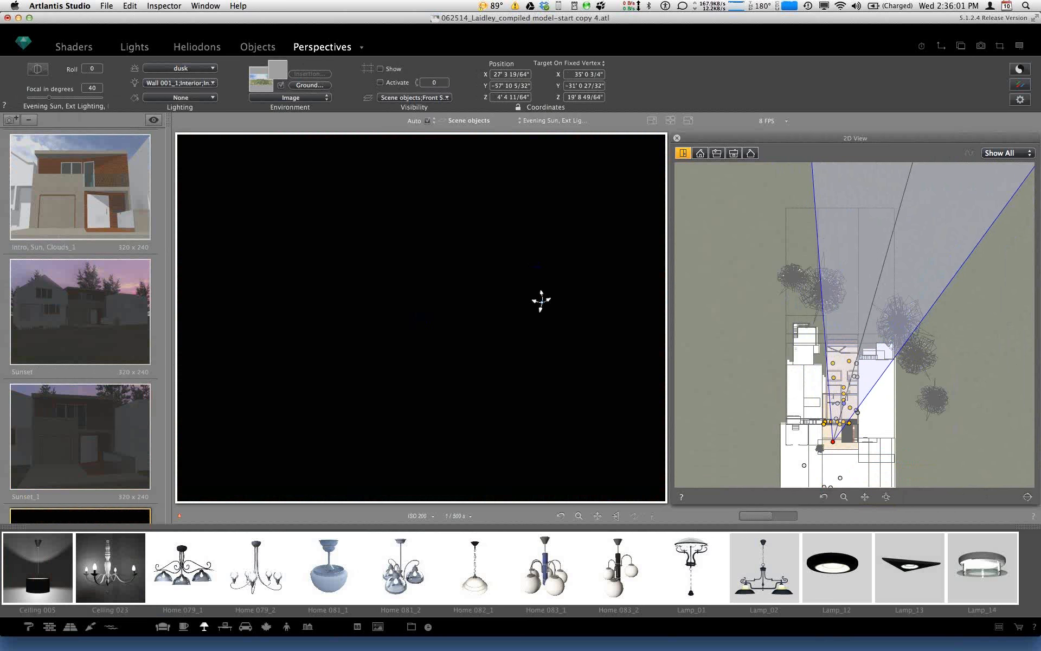
left_click(717, 153)
left_click_drag(823, 348, 856, 330)
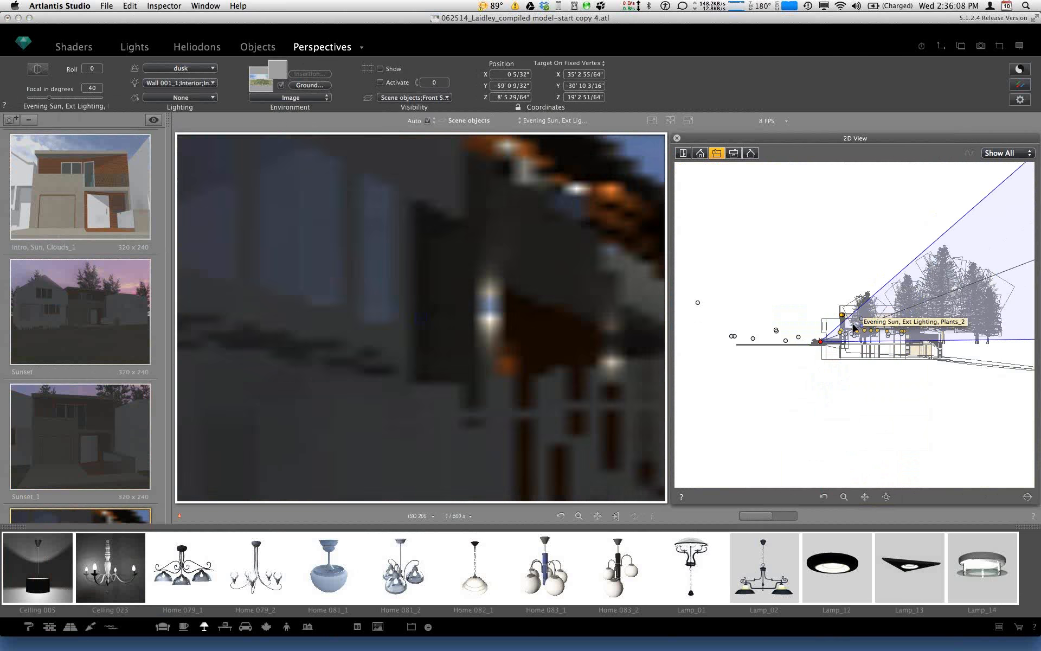
mouse_move(854, 328)
left_mouse_down()
mouse_move(829, 329)
mouse_move(837, 326)
left_mouse_up()
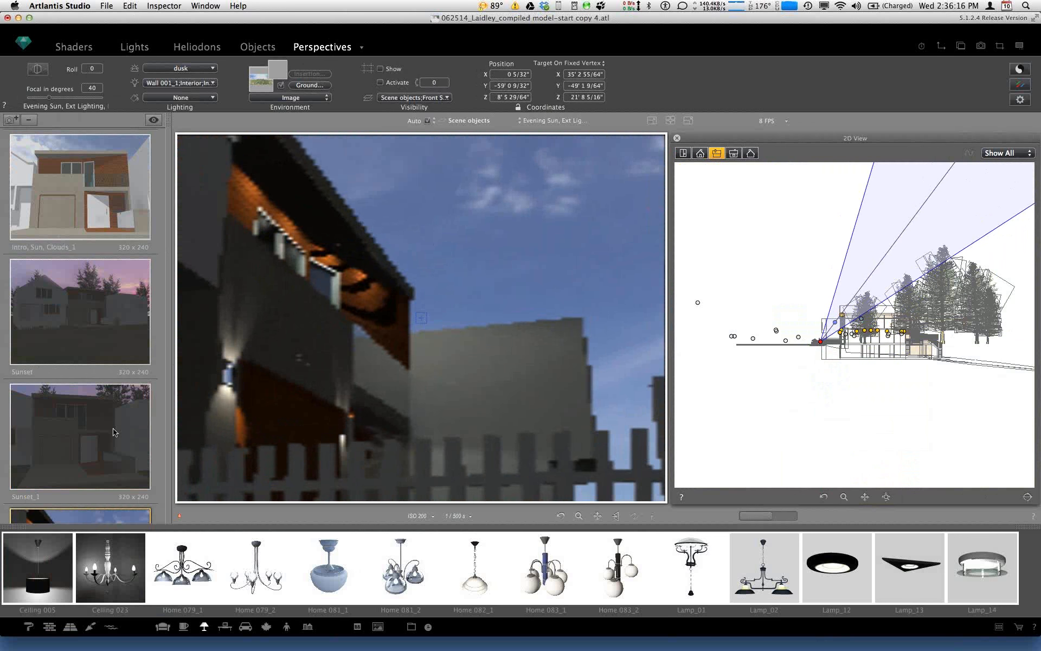
scroll(92, 412, "down", 3)
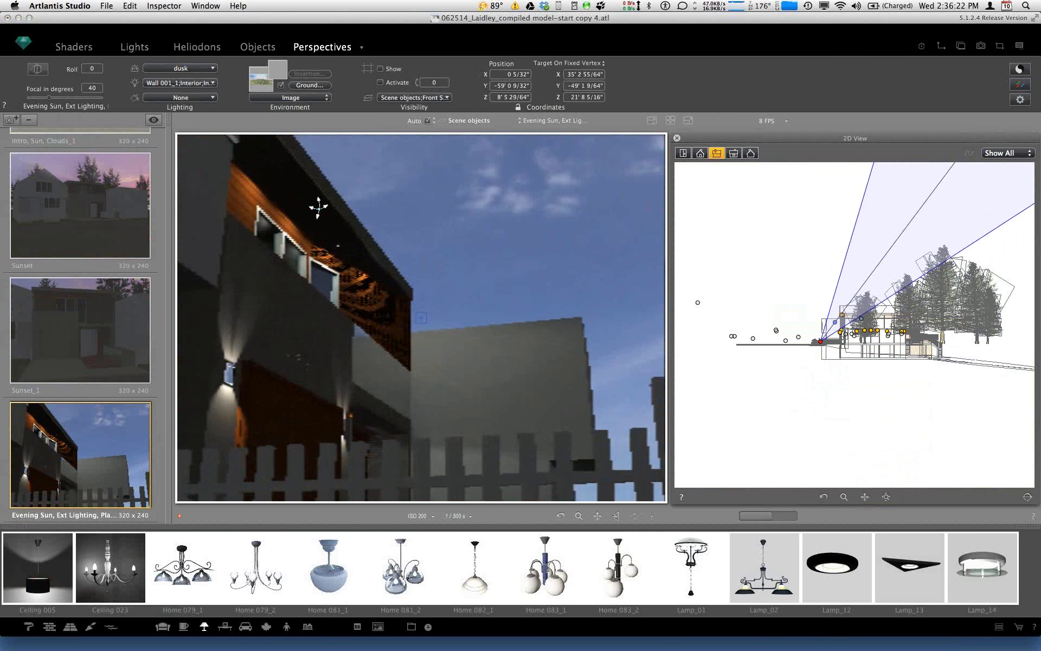
Step: Zoom the plan in and place a Lamp_12 ceiling lamp under the upper-floor overhang
left_click(683, 152)
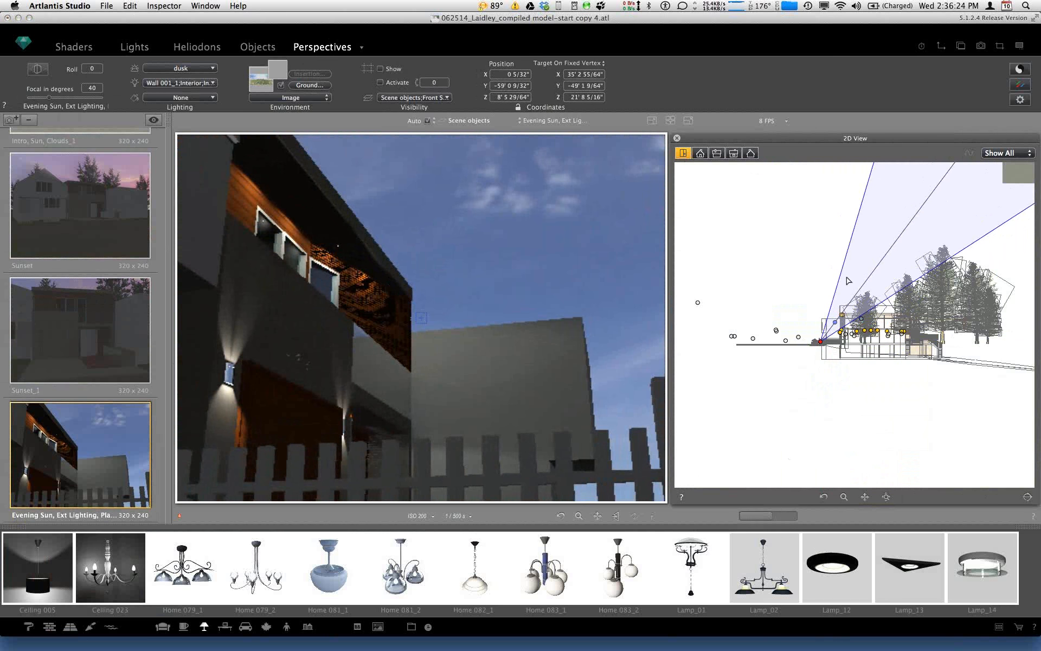
left_click(838, 496)
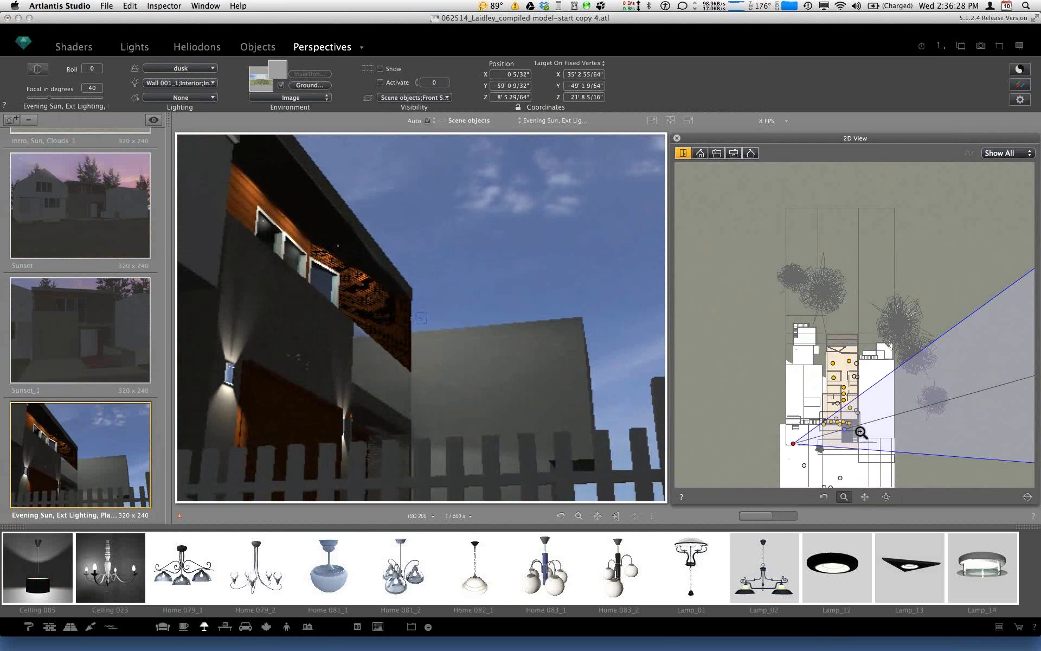
left_click(861, 432)
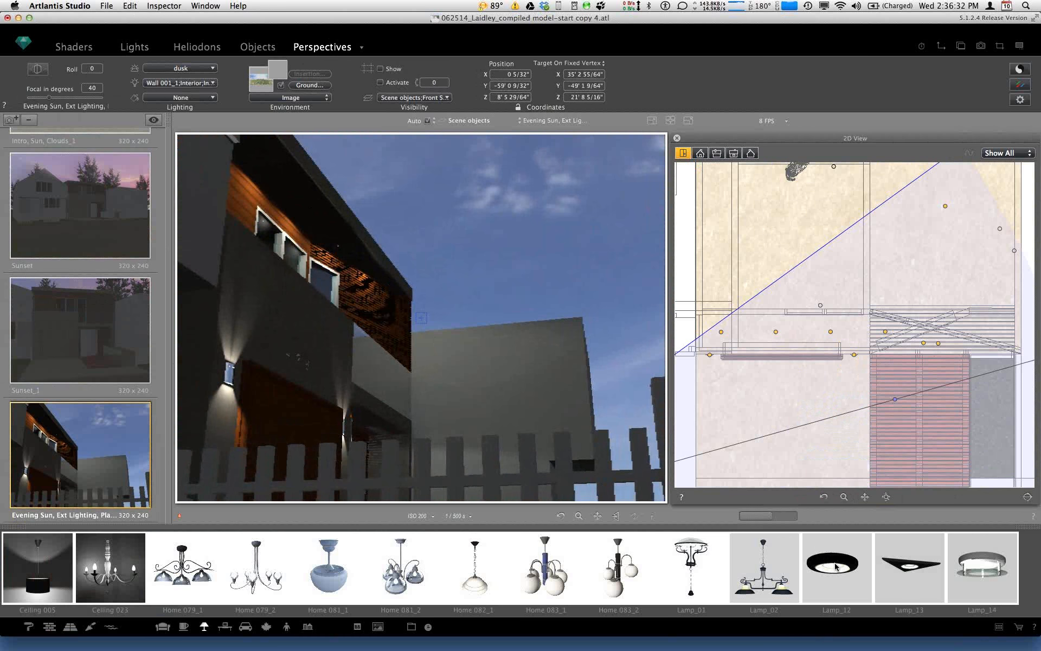
left_click_drag(836, 567, 367, 269)
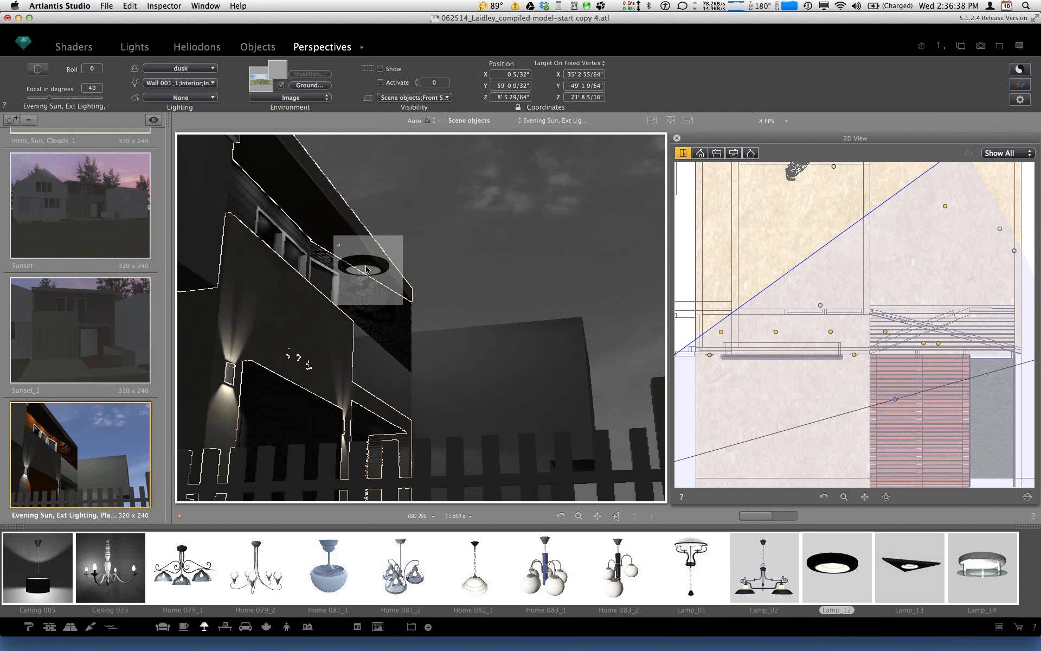
left_click_drag(367, 269, 374, 272)
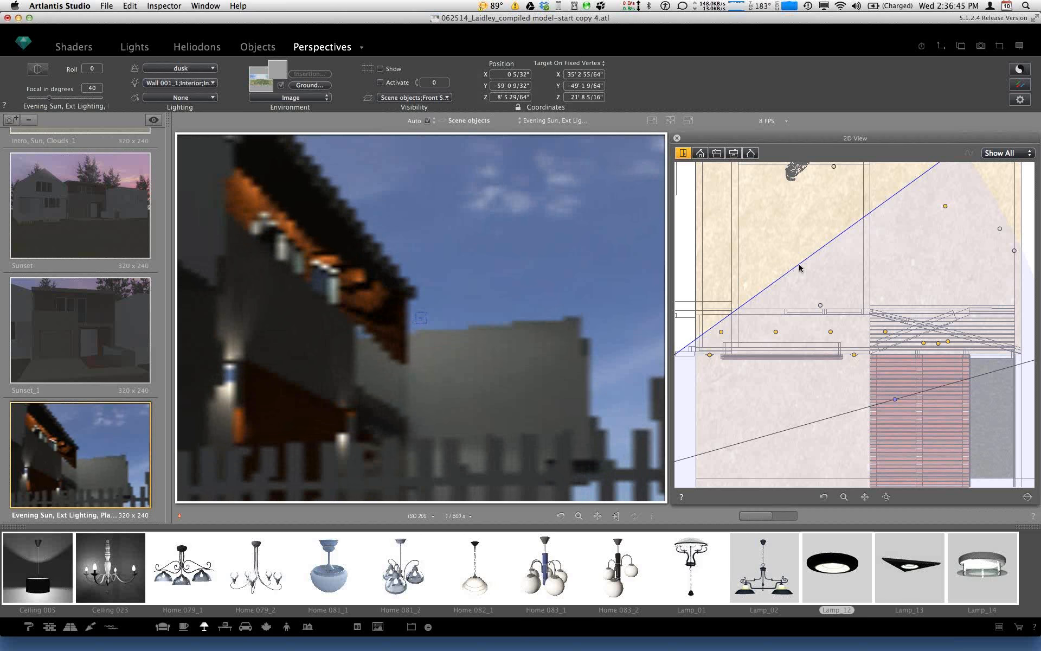
left_click(131, 49)
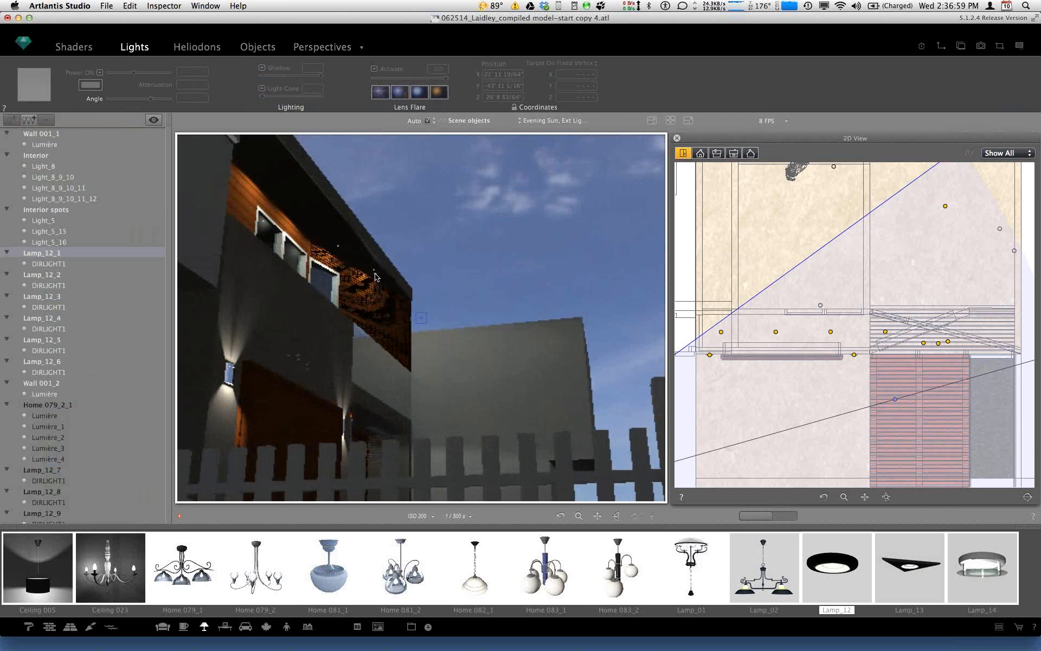
Step: Select Lamp_12_12's DIRLIGHT1 light, showing power 1, angle 180, shadow 100
left_click(949, 343)
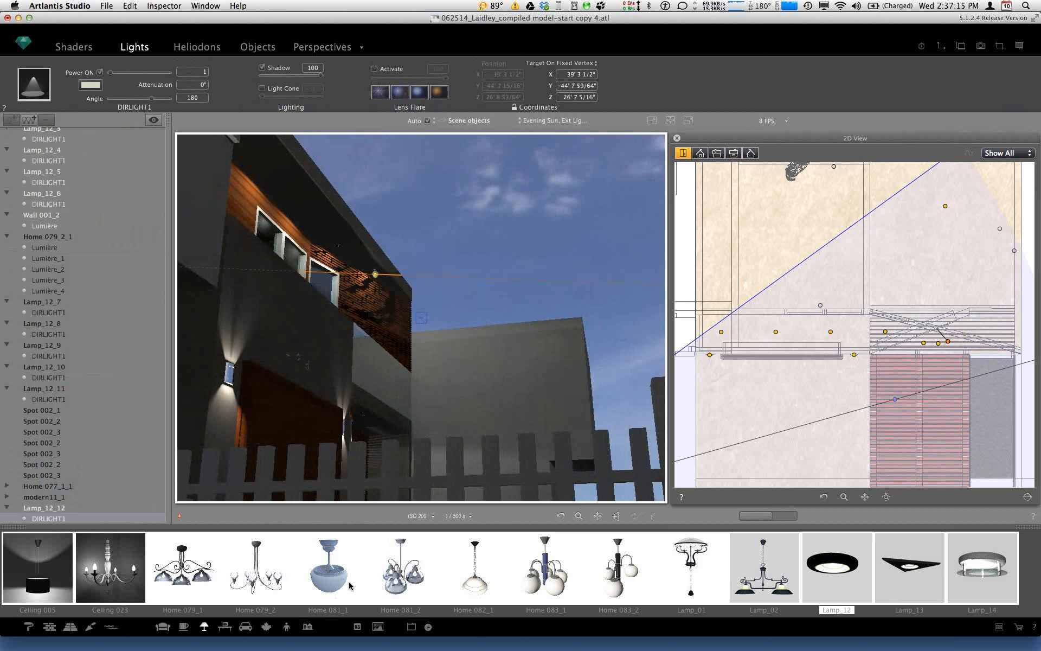
Step: Place an exterior Lamp_28 wall light on the dark facade wall below the upper windows
left_click(998, 628)
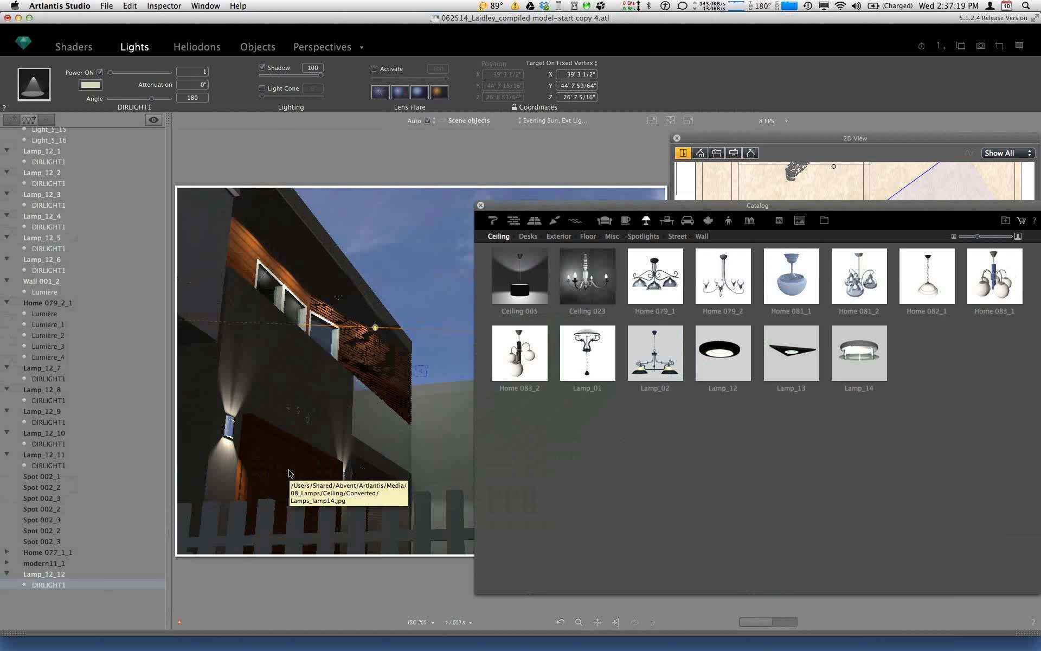
left_click(701, 237)
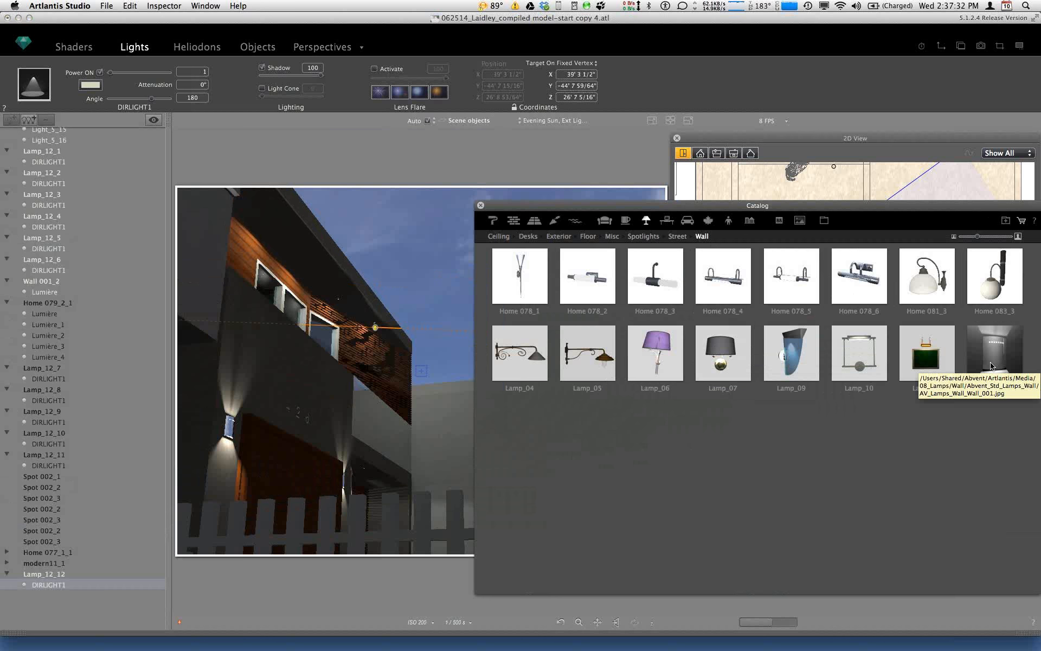
left_click(555, 237)
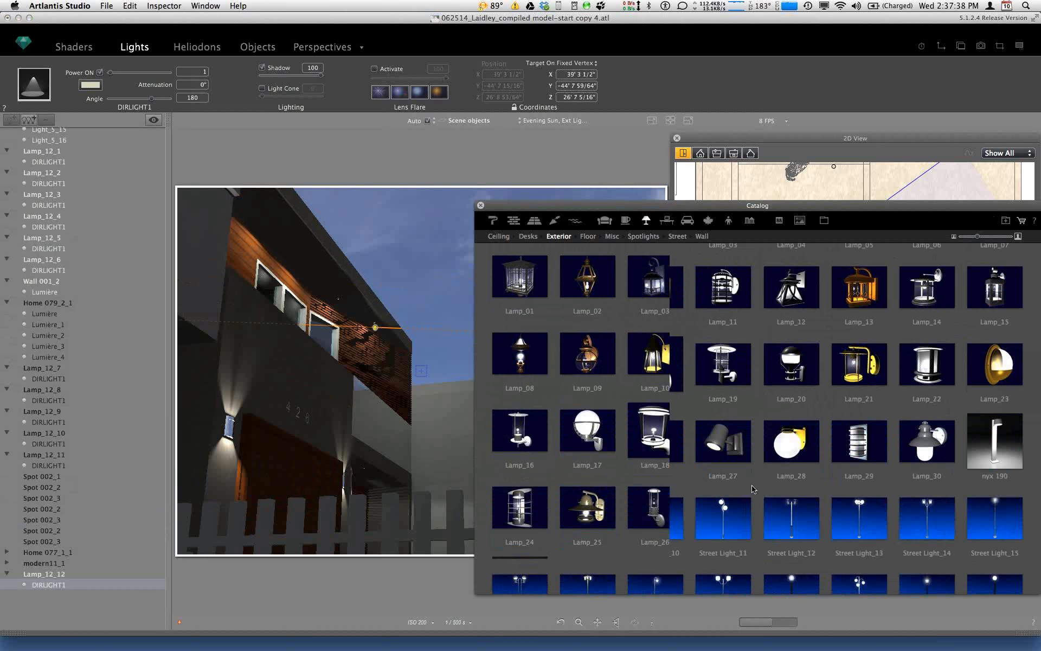
left_click_drag(779, 515, 298, 386)
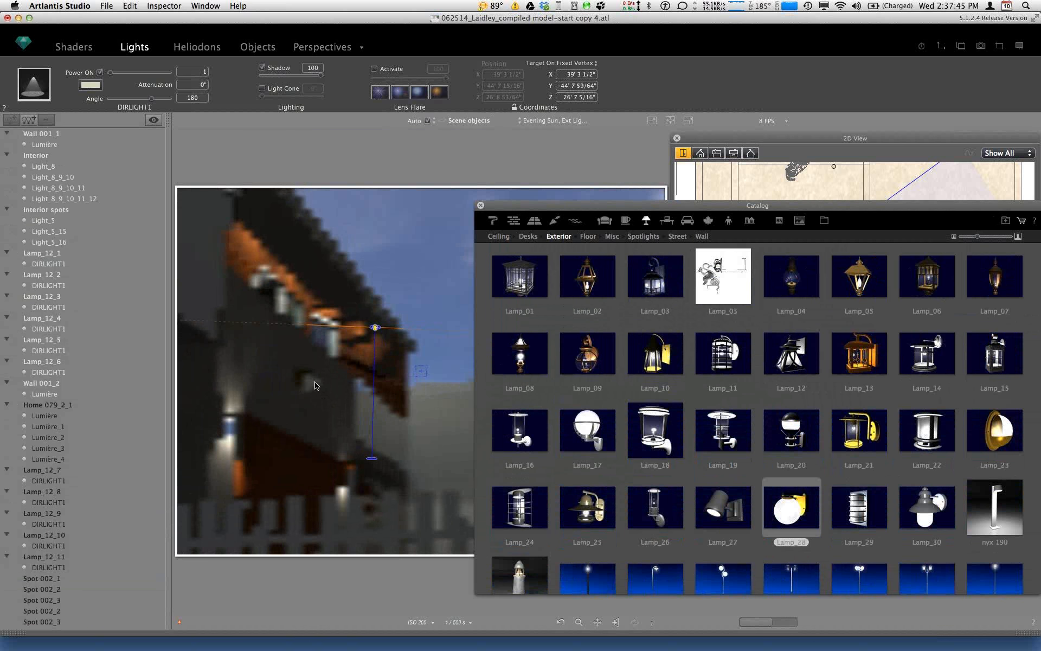
left_click(315, 385)
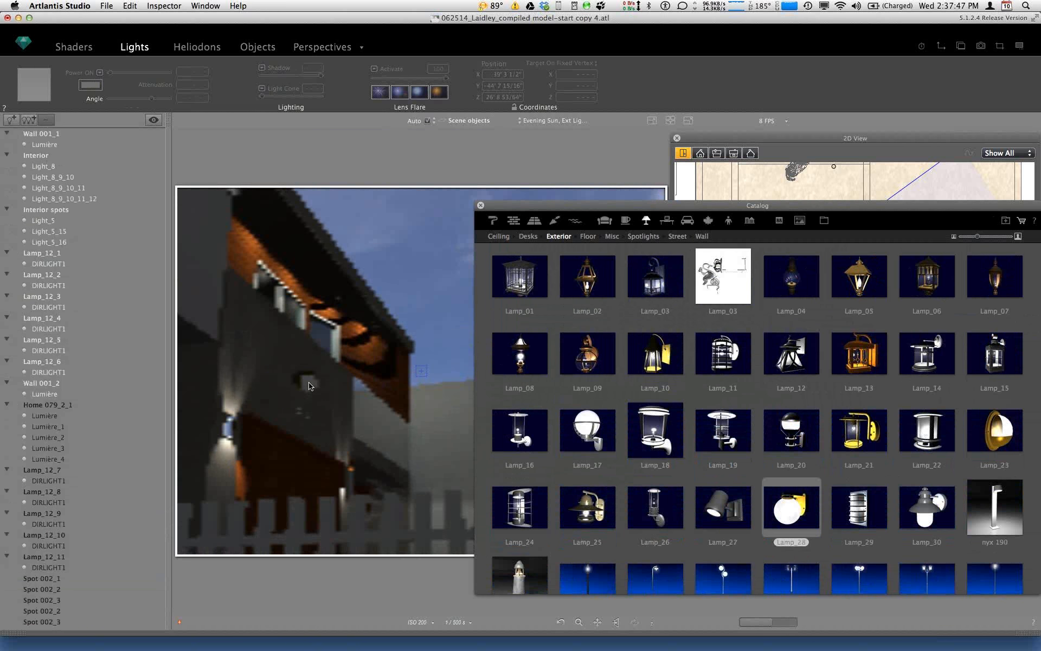
scroll(49, 491, "down", 5)
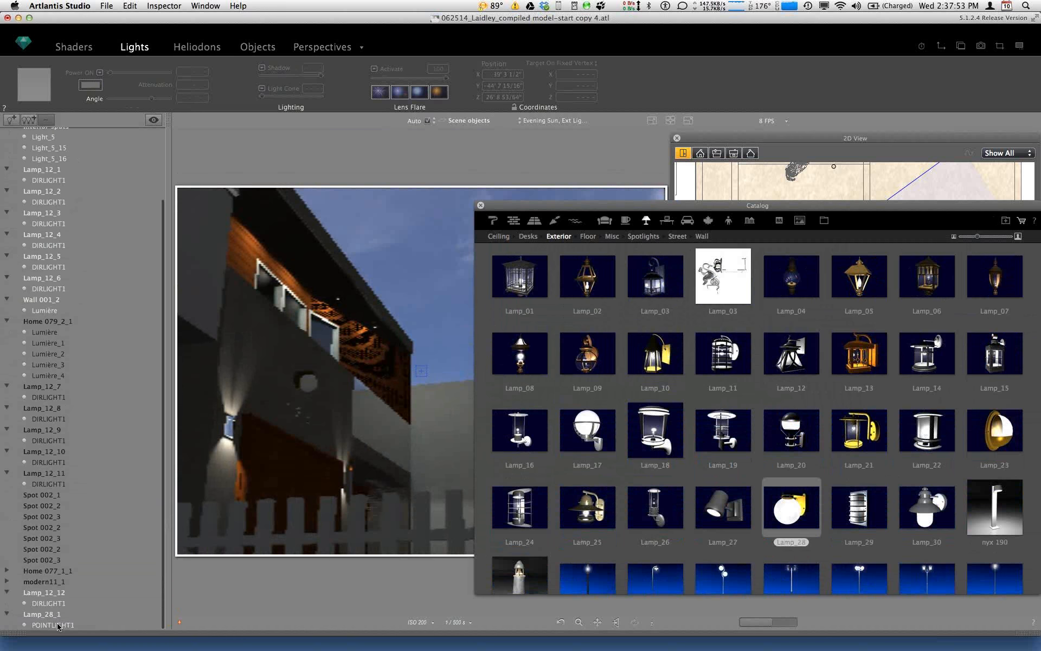
Step: Select Lamp_28_1's POINTLIGHT1 and show its light settings: power 1, angle 360, shadow 20
left_click(54, 625)
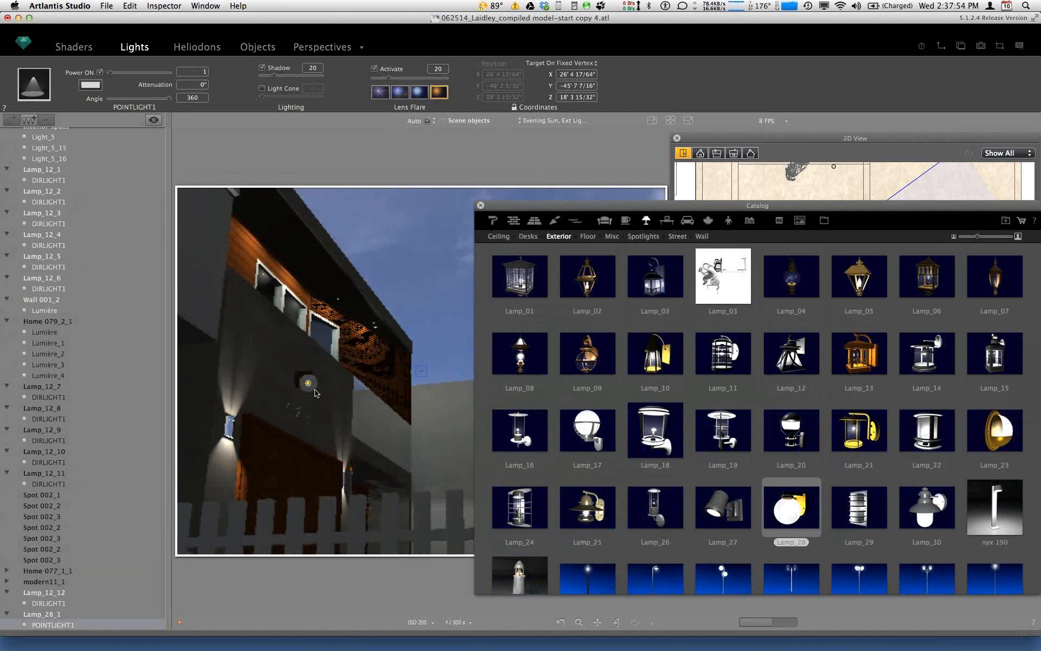
left_click(480, 206)
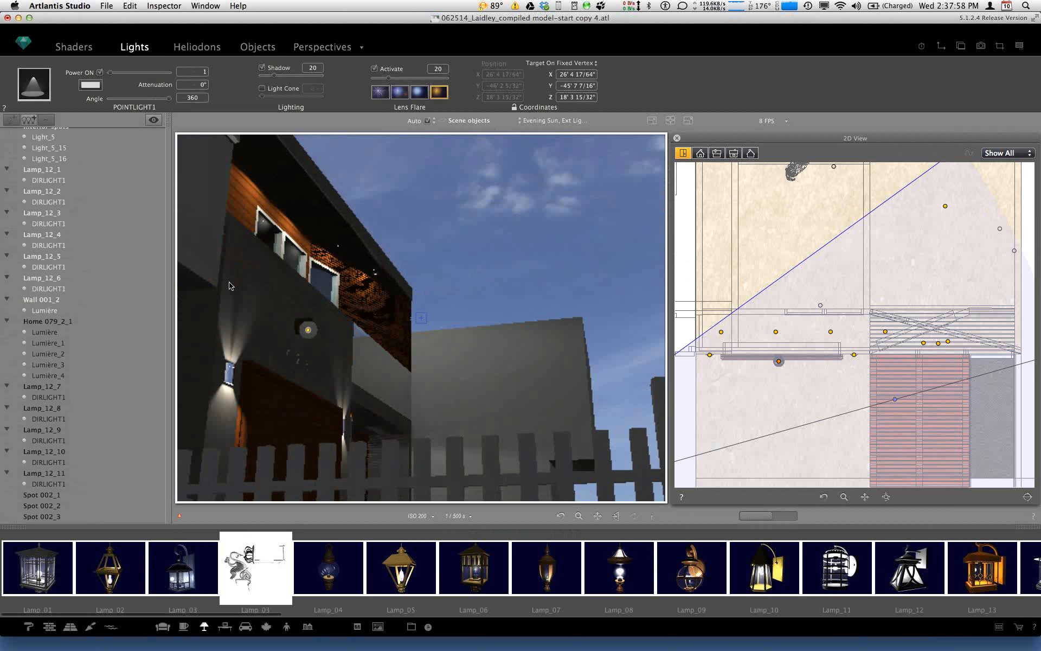
scroll(132, 386, "down", 5)
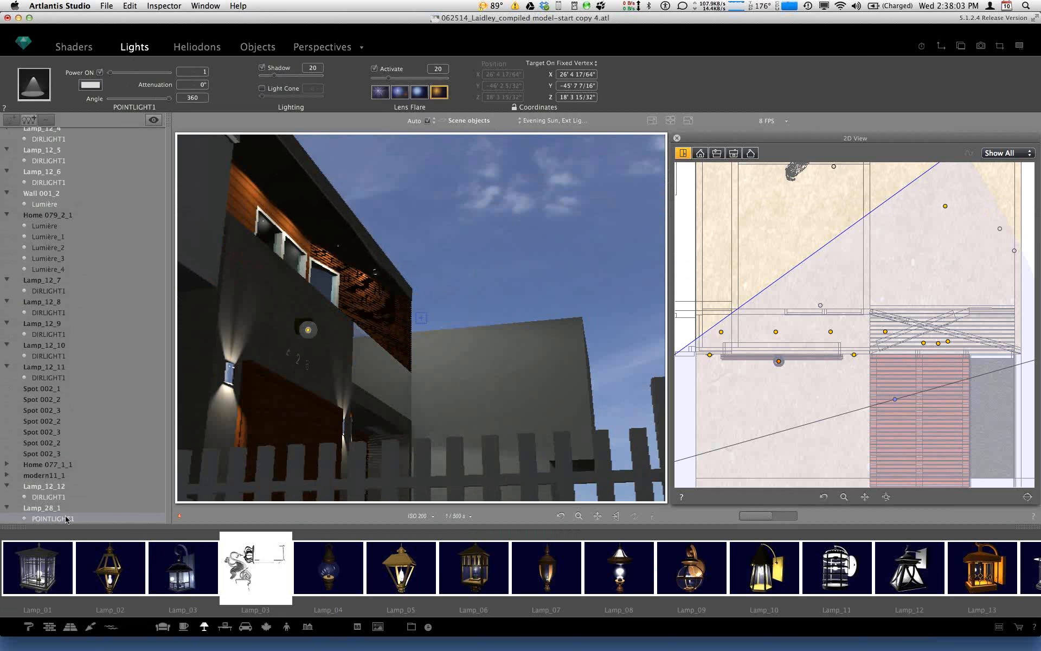
left_click(259, 47)
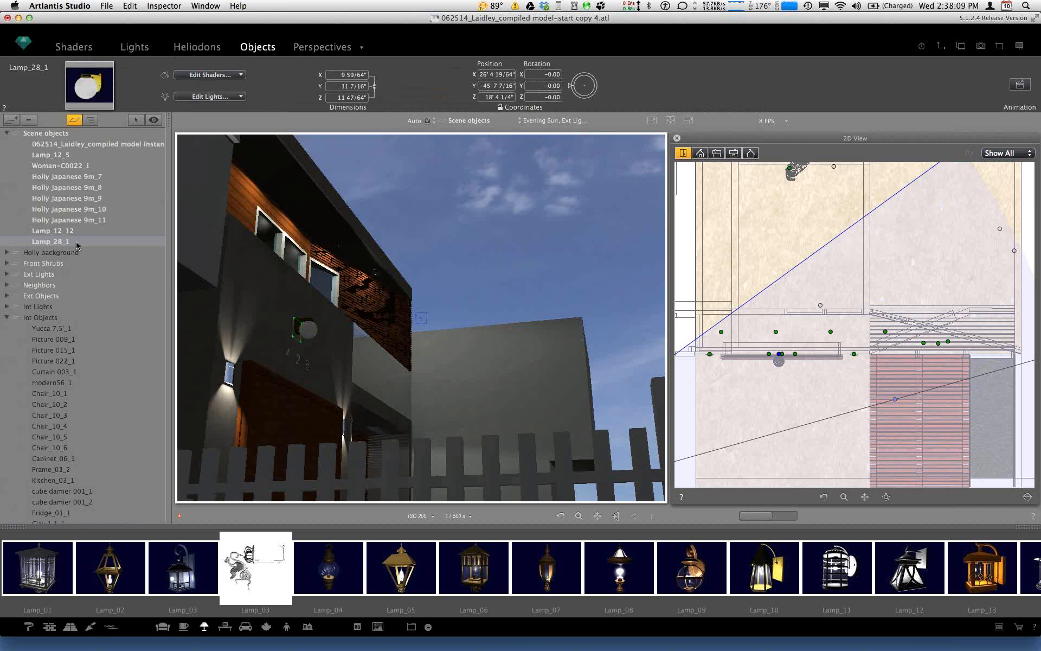
left_click(136, 49)
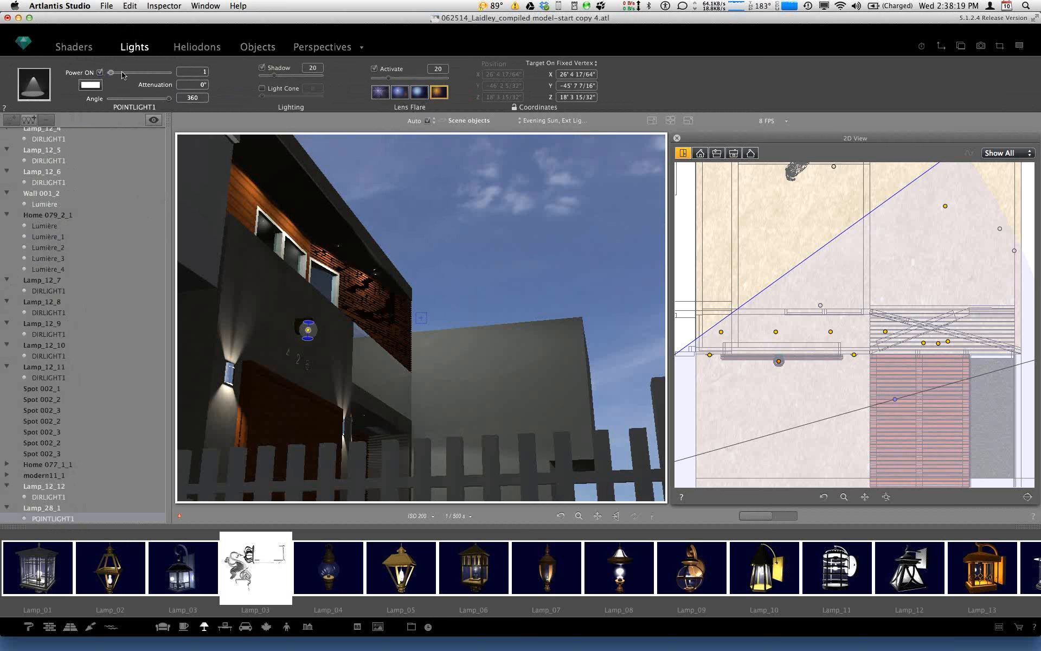
Step: Set Lamp_28_1's point light to power 747 and shadow 15, light cone off, first lens-flare style
left_click_drag(122, 74, 139, 77)
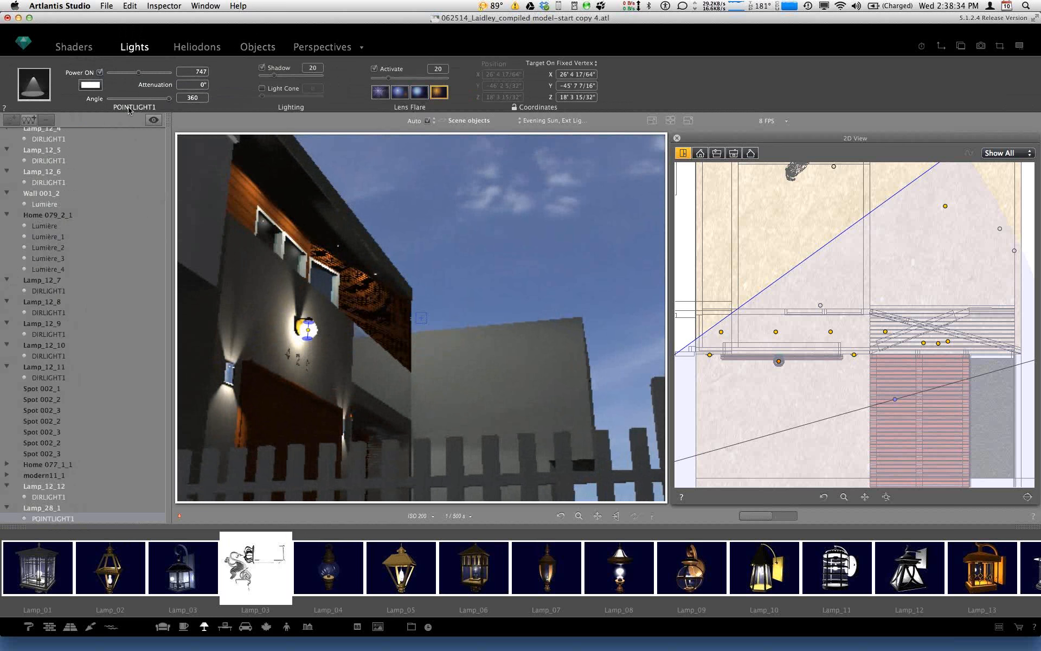
mouse_move(169, 99)
left_mouse_down()
mouse_move(150, 100)
mouse_move(180, 101)
left_mouse_up()
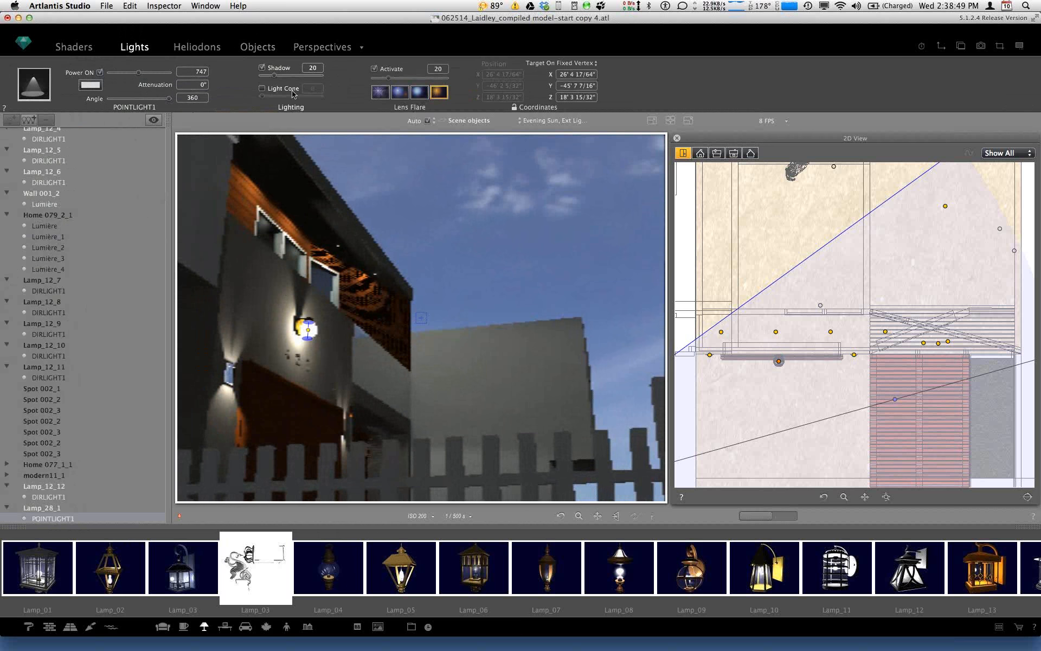
left_click_drag(276, 78, 258, 80)
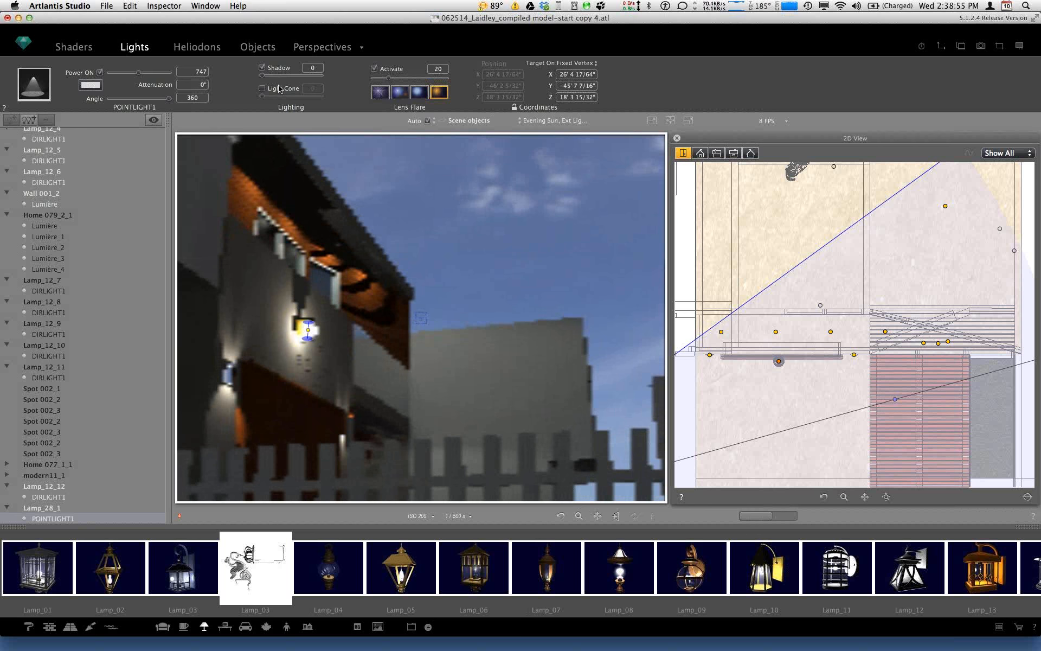
left_click_drag(264, 76, 271, 76)
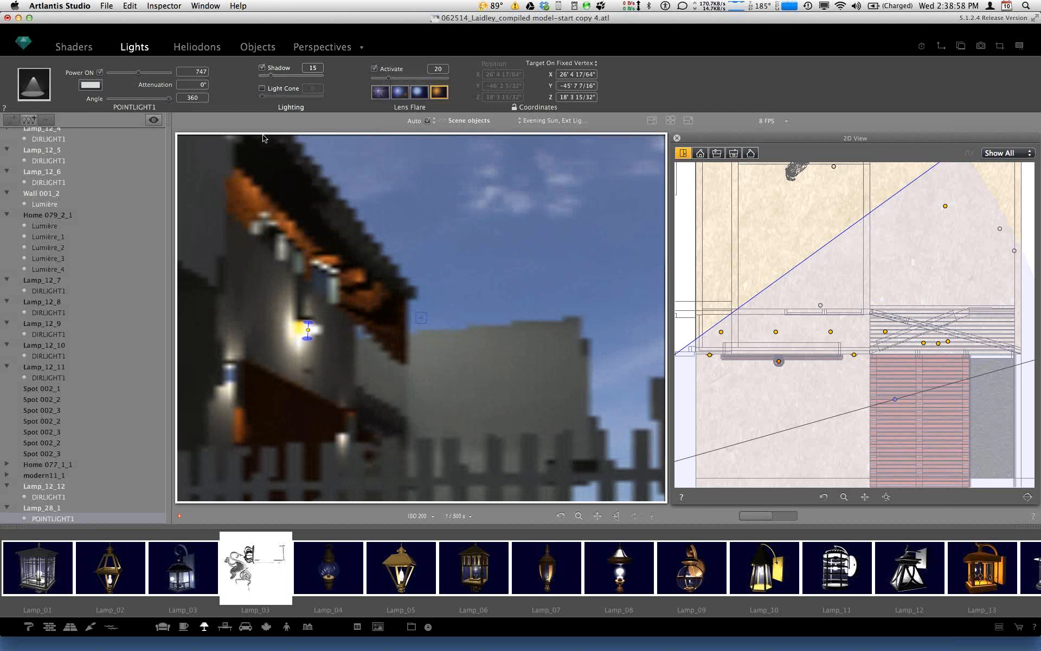
left_click(262, 89)
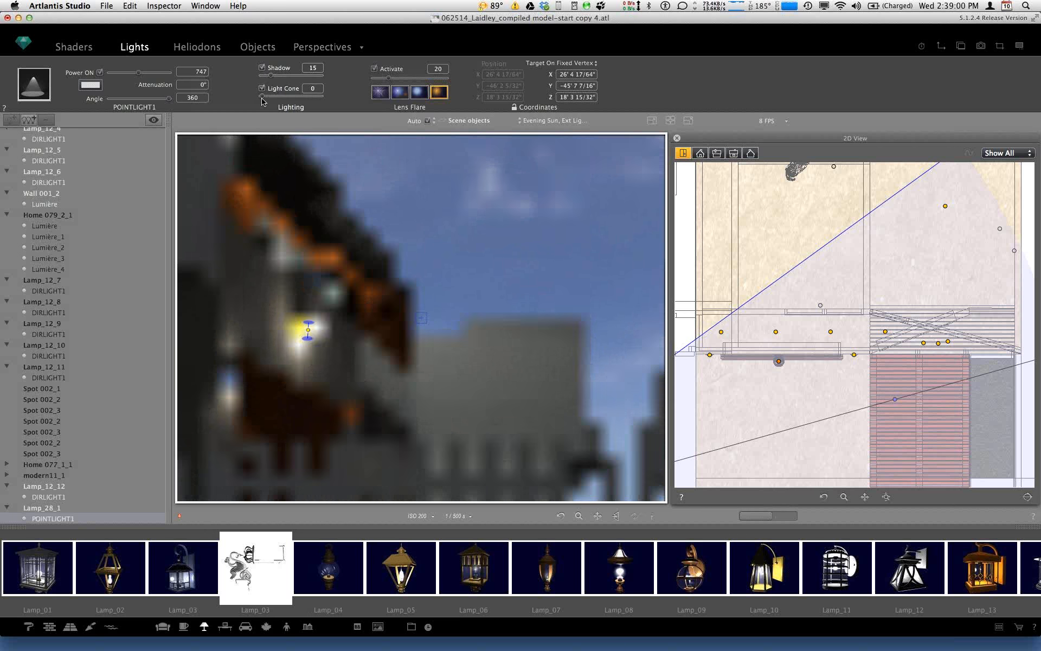
left_click_drag(262, 96, 267, 96)
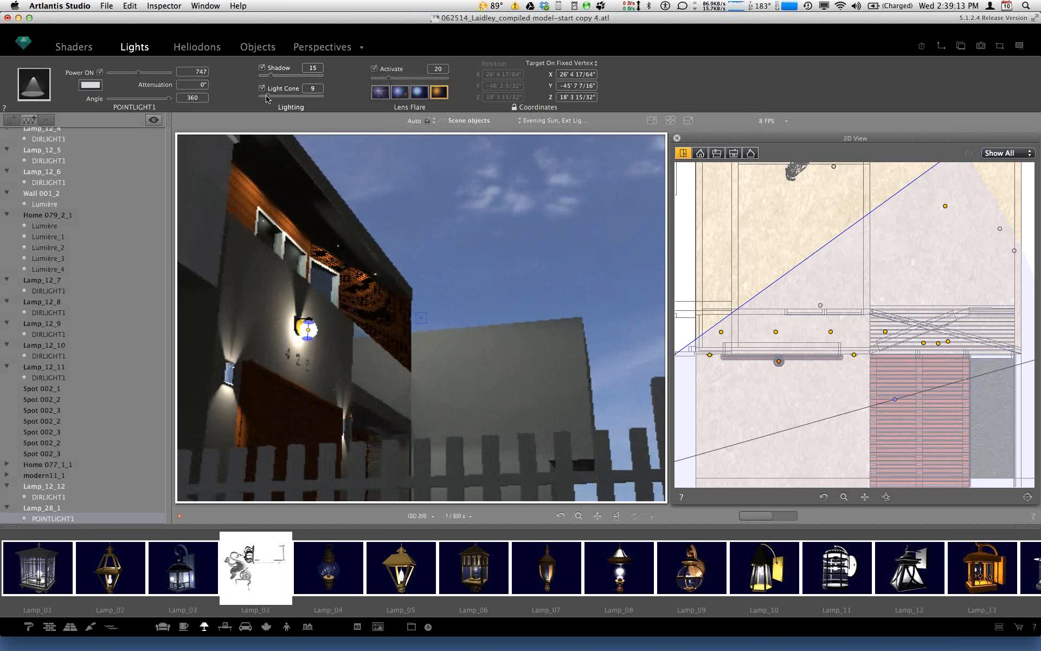
left_click(262, 89)
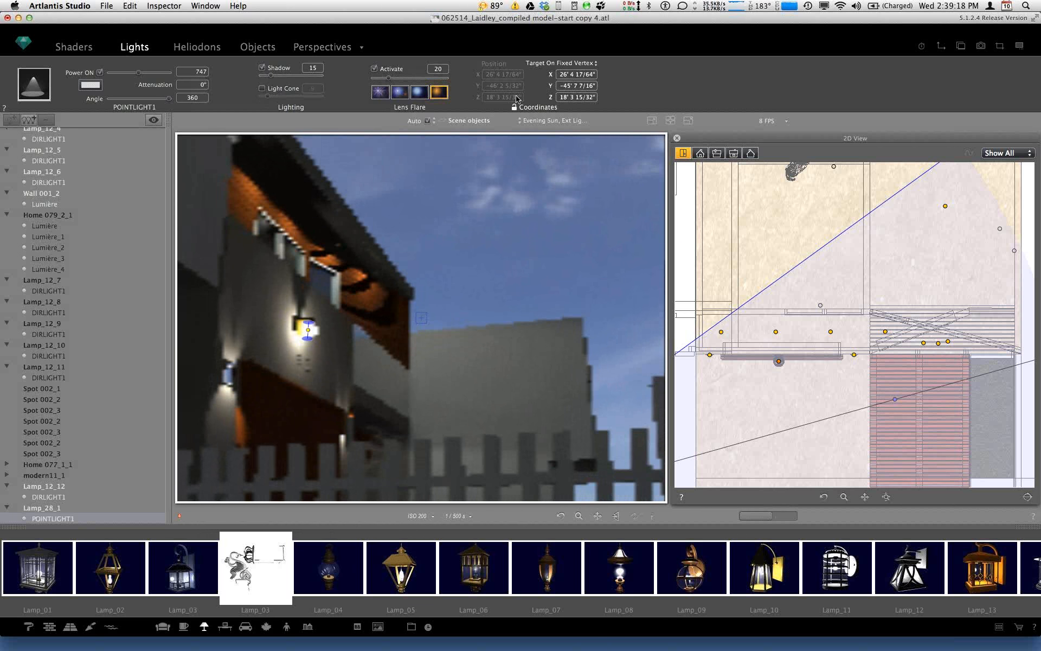
left_click(384, 95)
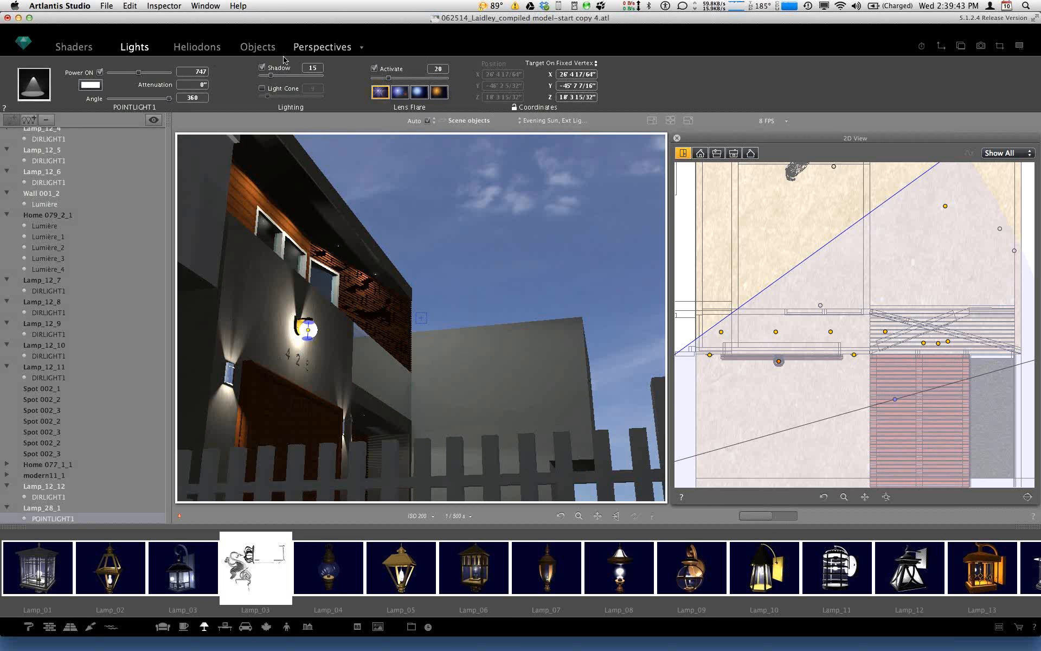
Step: Add the Lamp_12_12 light group to the Evening Sun exterior perspective
left_click(322, 46)
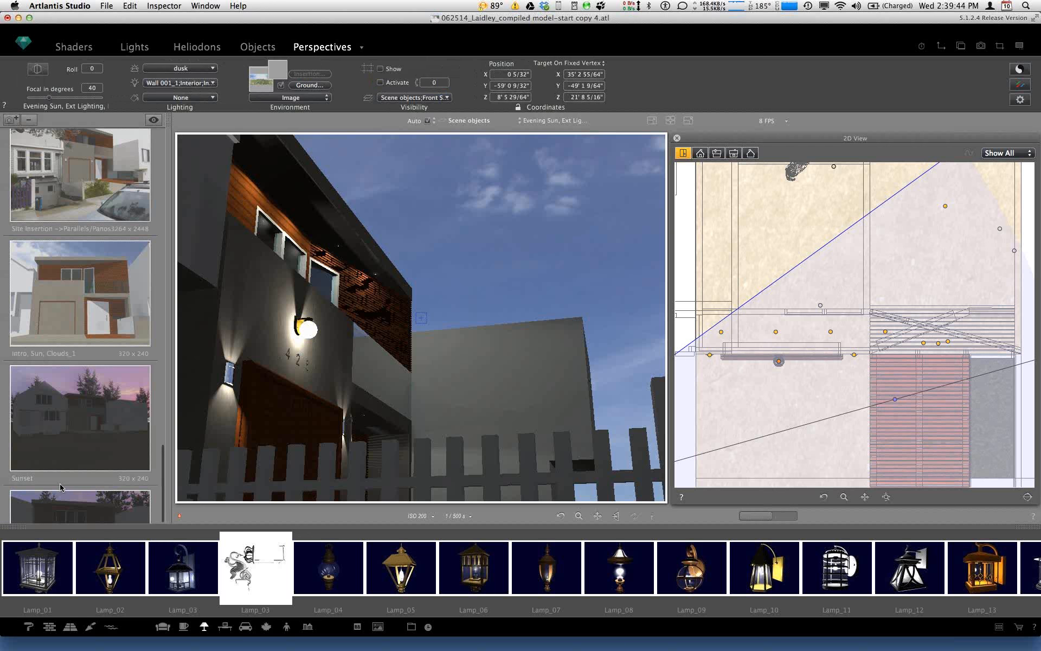
scroll(60, 488, "down", 5)
scroll(60, 488, "up", 15)
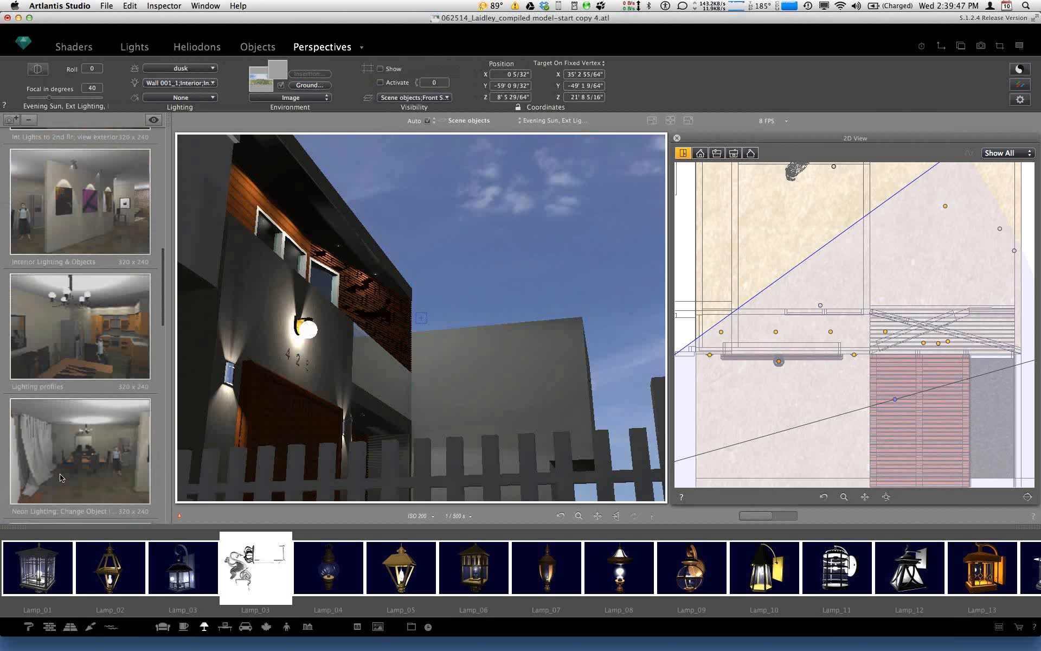
scroll(65, 468, "down", 3)
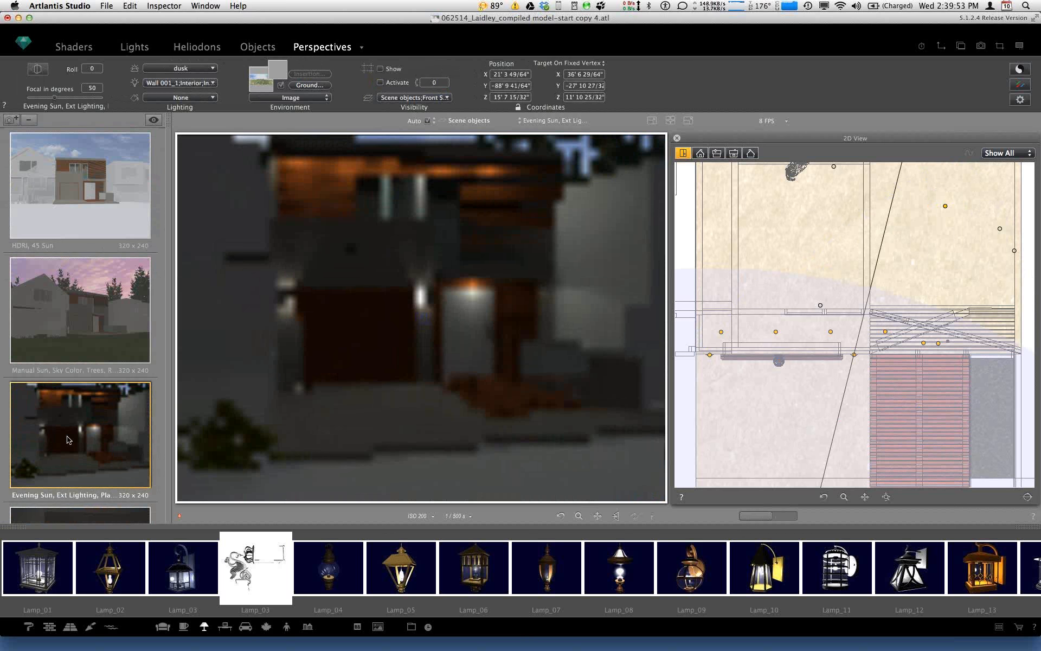
left_click(190, 83)
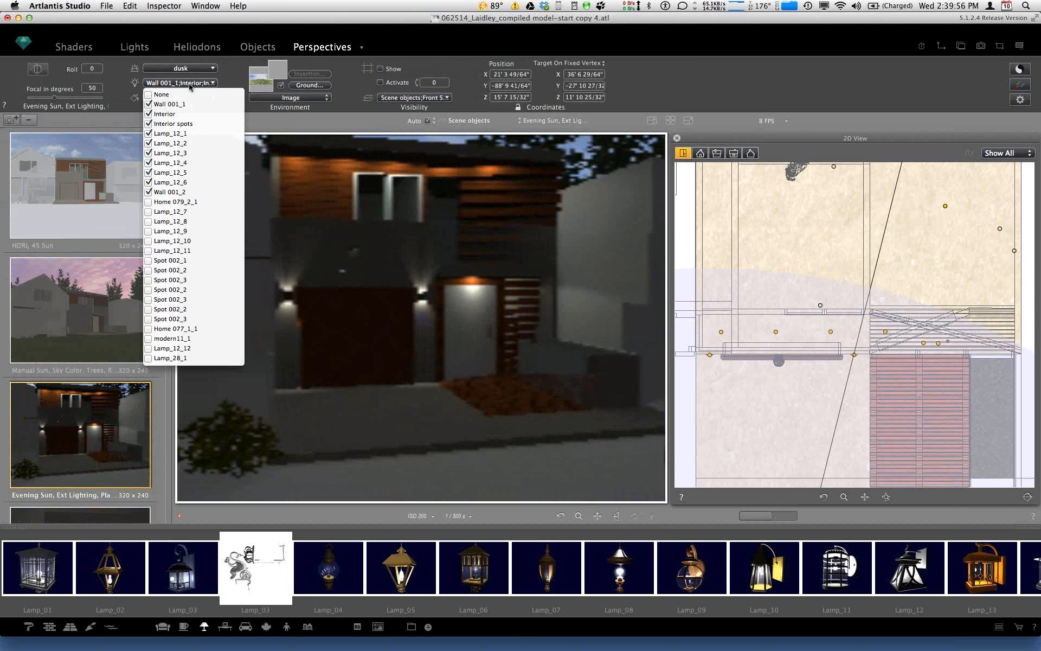
left_click(148, 348)
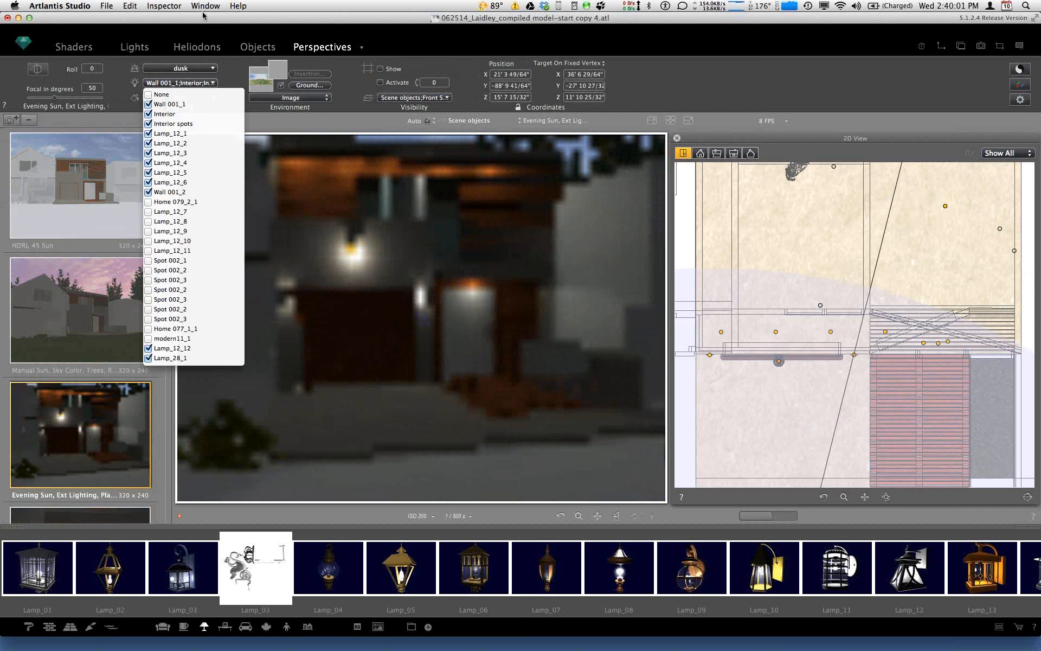
left_click(236, 75)
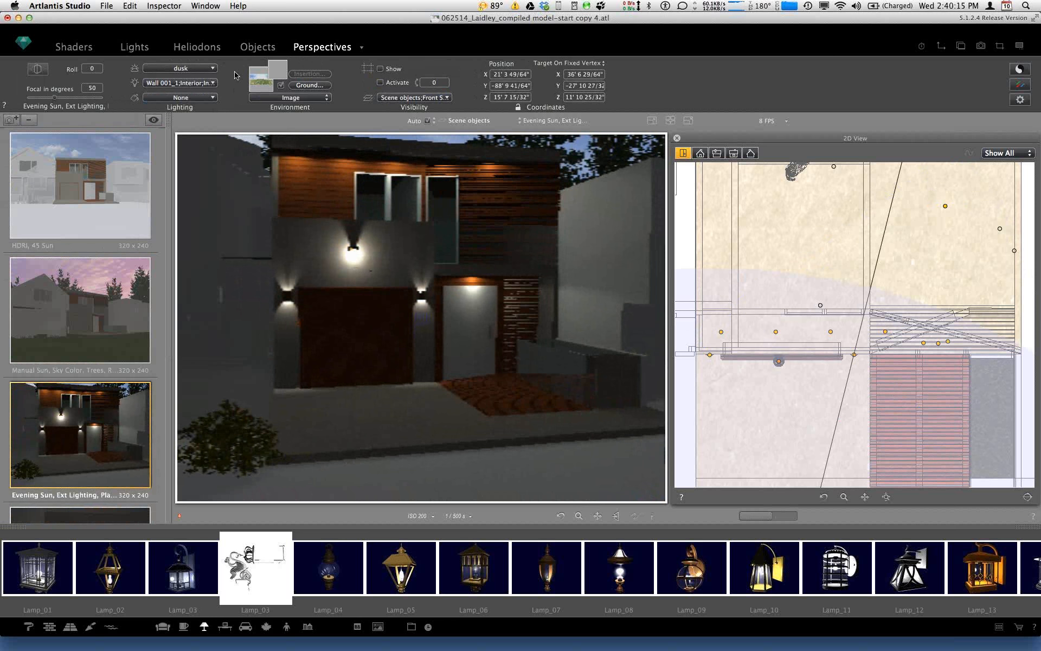
Step: Check the heliodon and neon settings, leaving dusk and no neon group unchanged
left_click(168, 68)
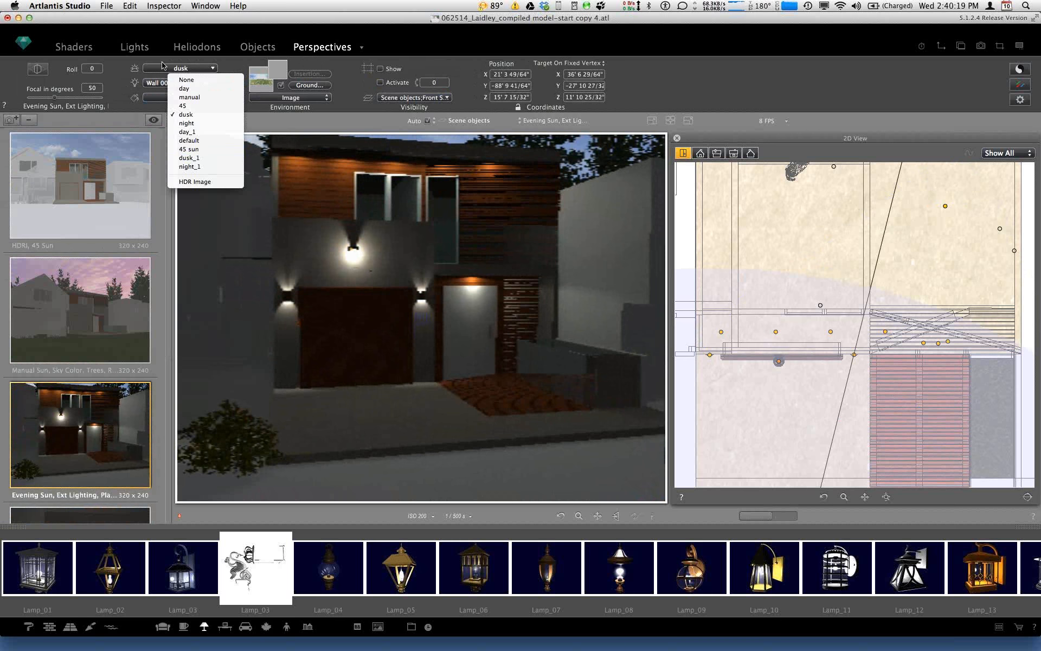
left_click(162, 66)
left_click(188, 98)
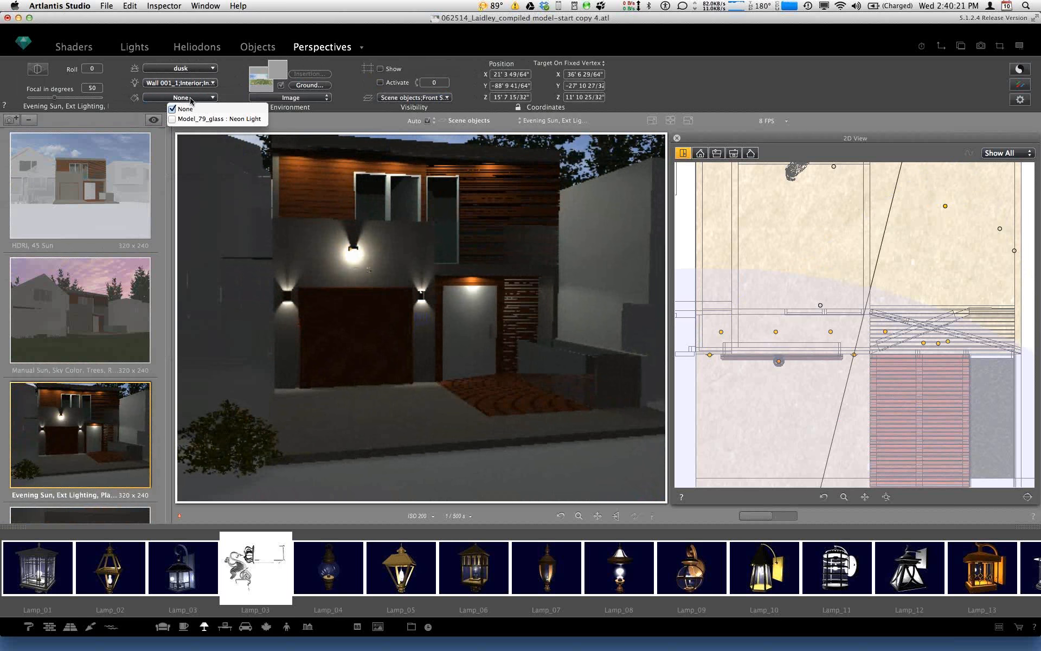
left_click(237, 87)
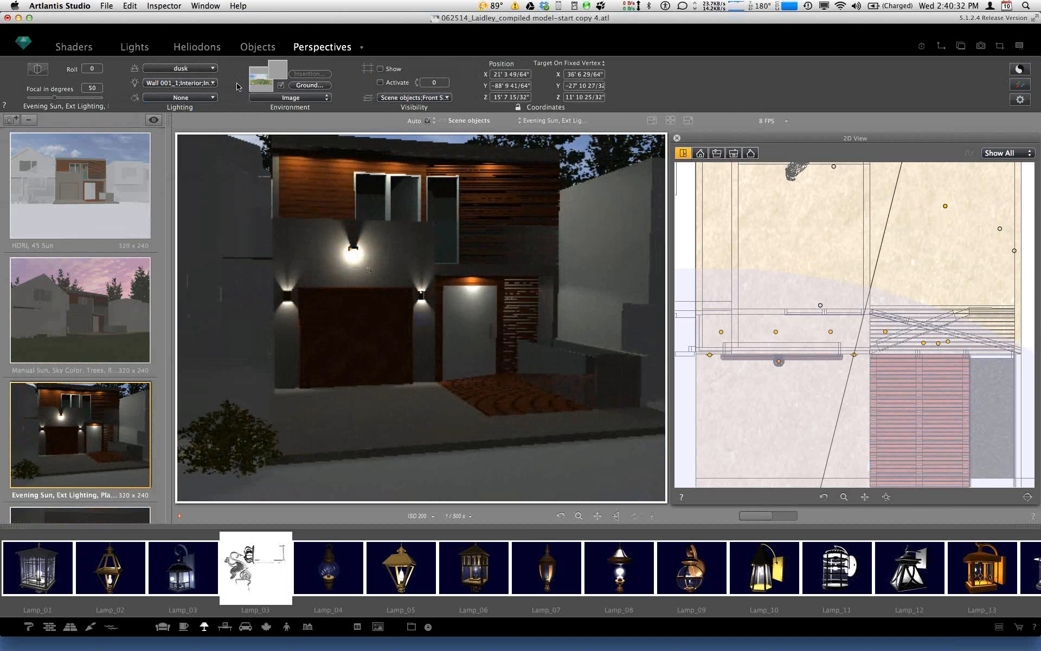
scroll(146, 394, "down", 3)
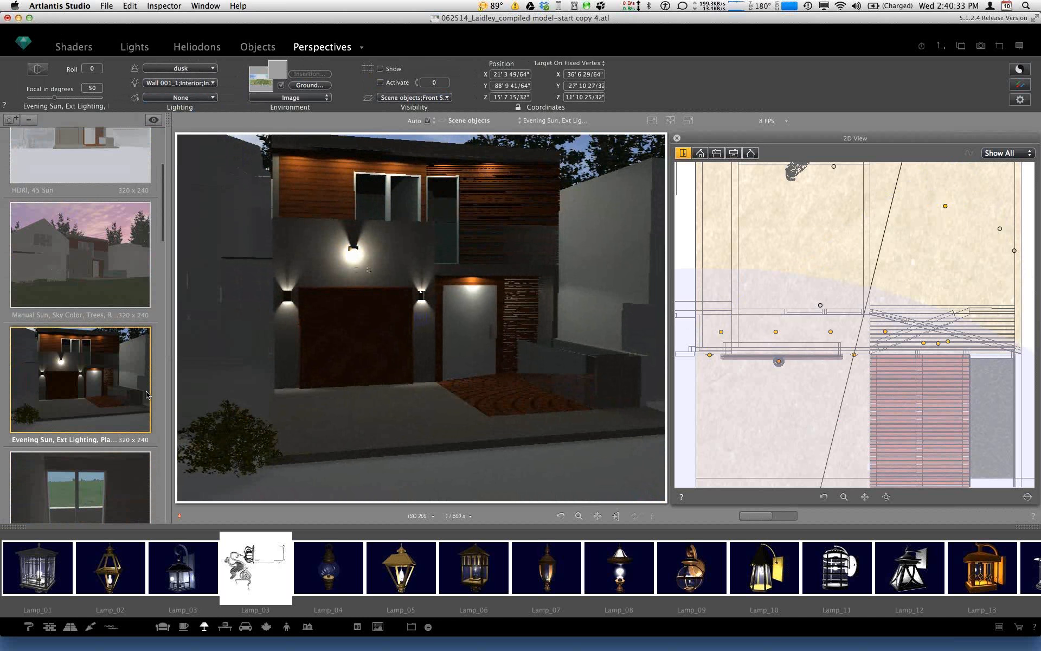
Step: Switch to the 'Int Lights to 2nd flr' perspective and bring up its lights list
scroll(147, 394, "down", 5)
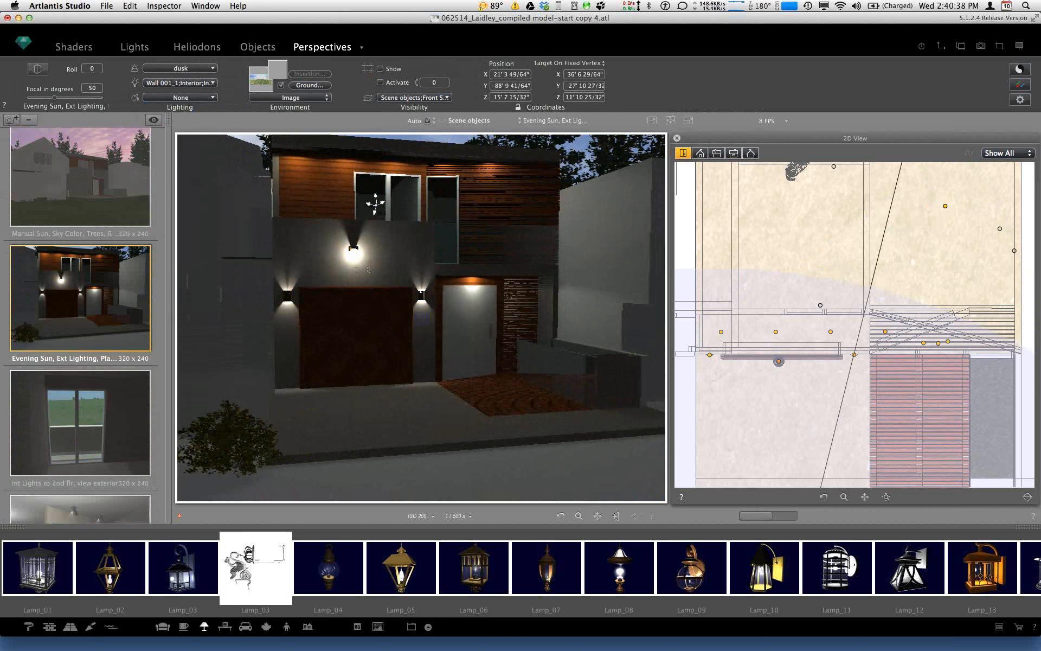
left_click(84, 445)
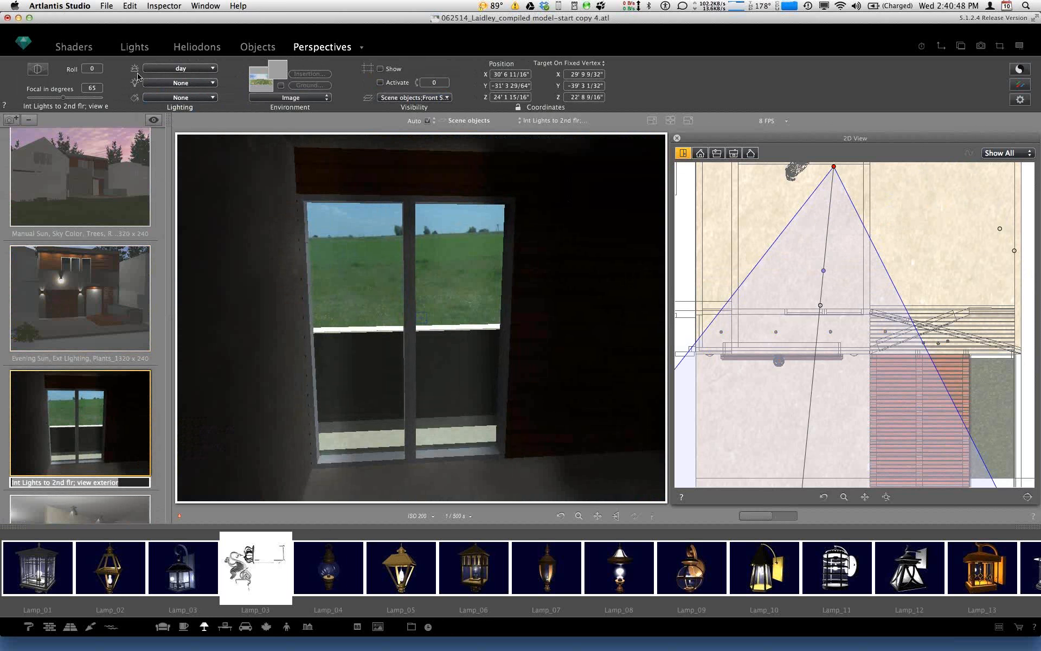
left_click(131, 48)
left_click(131, 47)
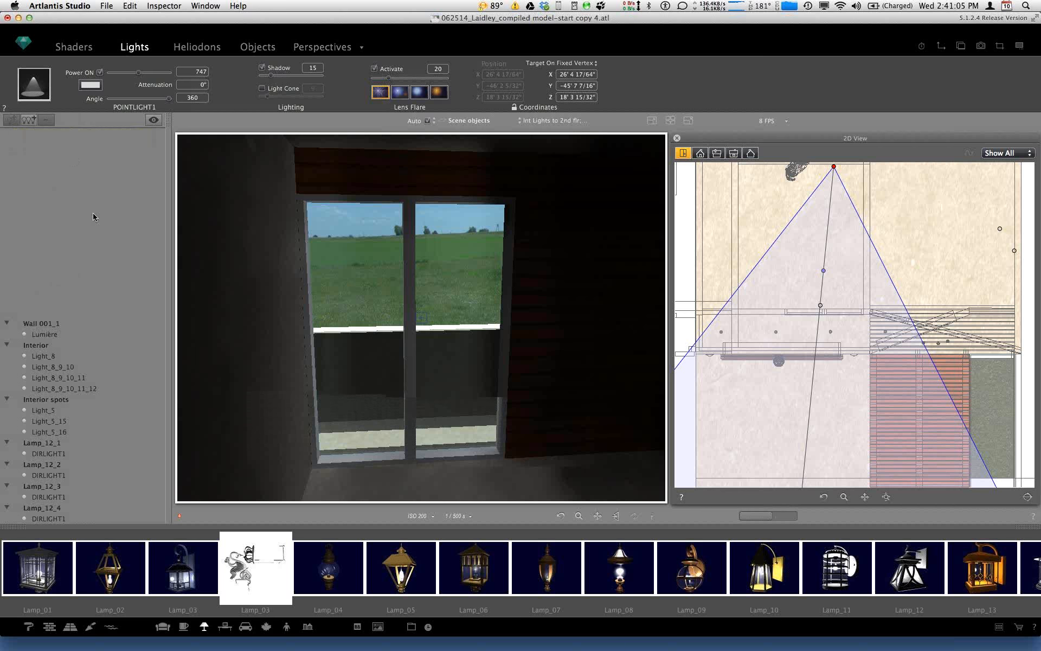
Step: Add a new light, Light_8_31, to the Interior group
scroll(95, 304, "down", 10)
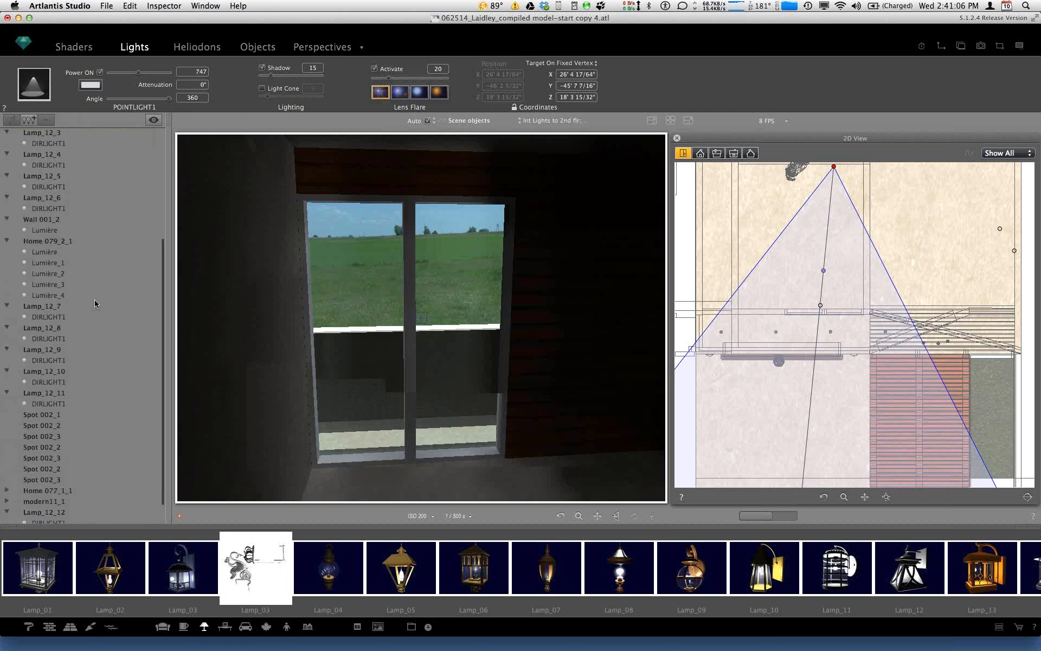
scroll(94, 303, "down", 4)
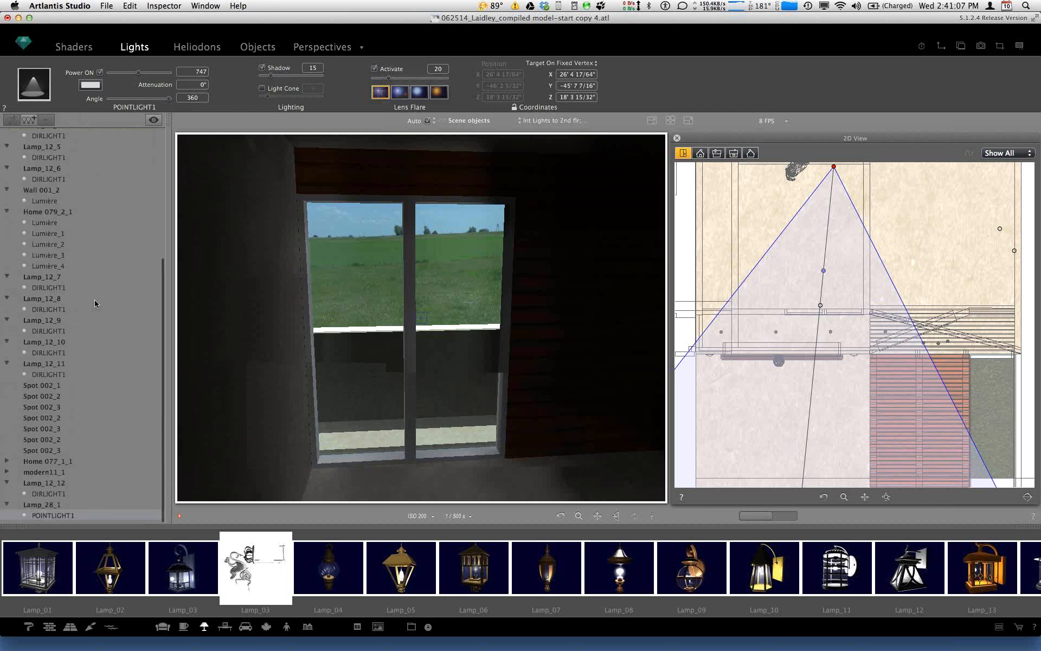
scroll(49, 190, "up", 7)
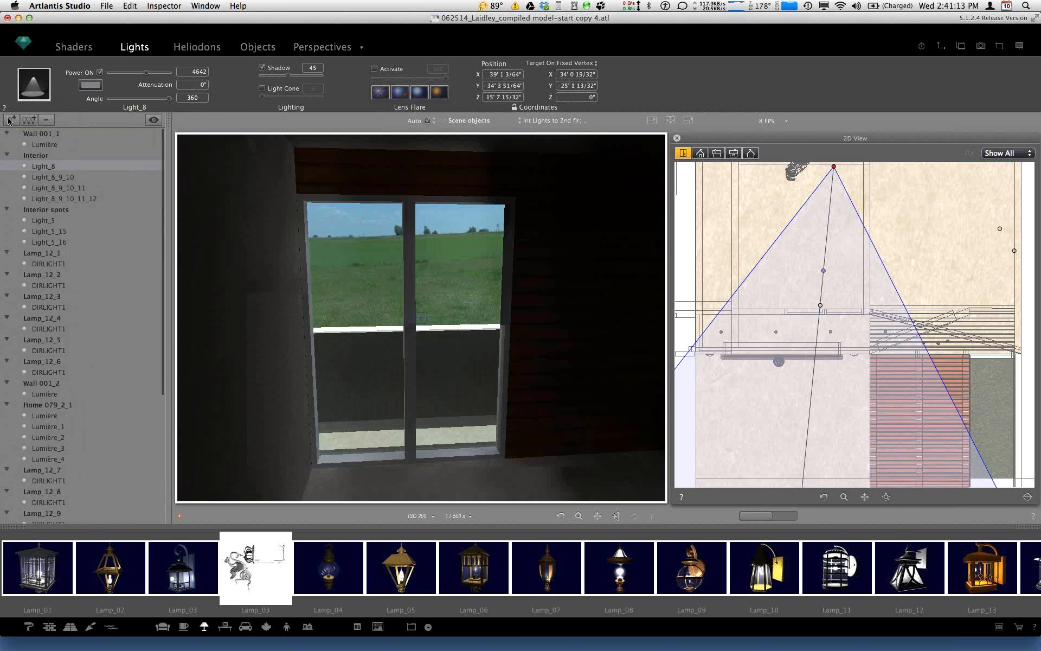
left_click(11, 119)
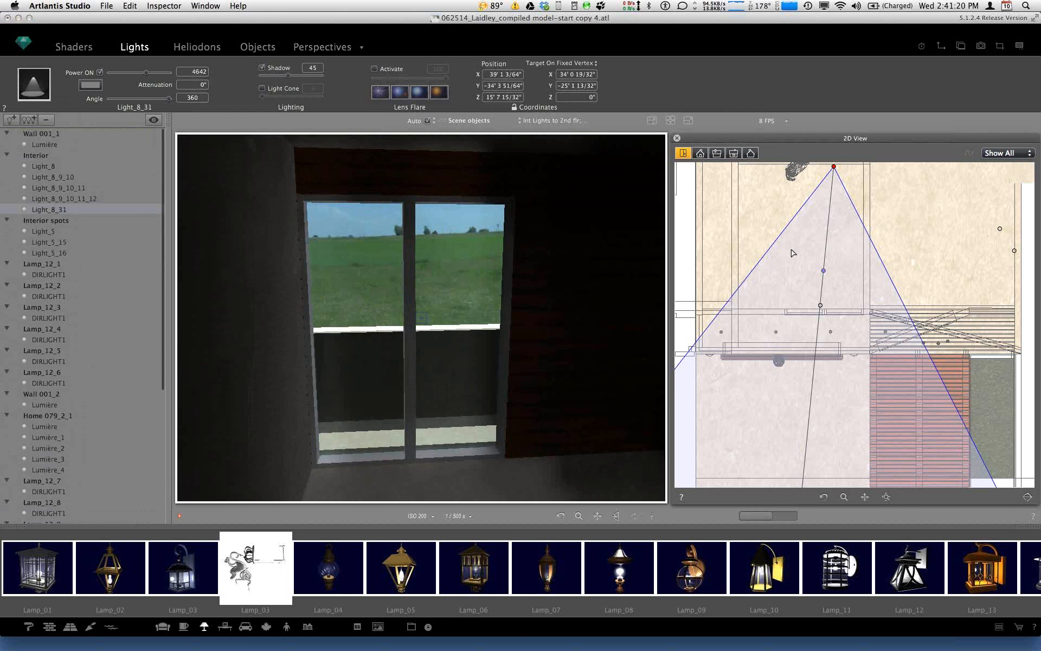
scroll(792, 252, "up", 2)
scroll(792, 253, "down", 5)
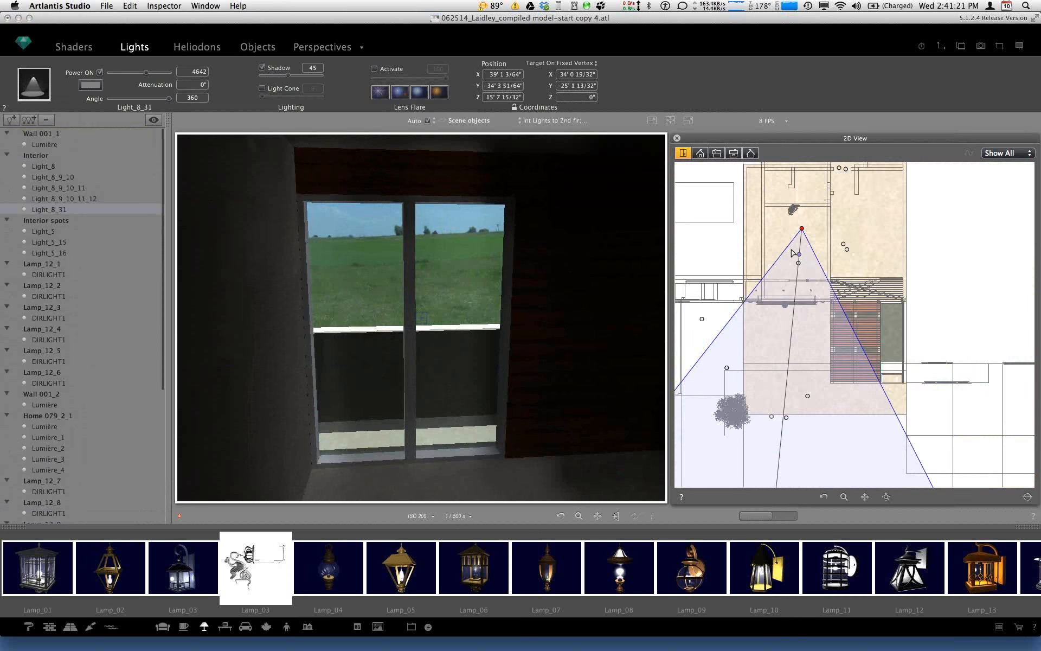
scroll(792, 250, "up", 2)
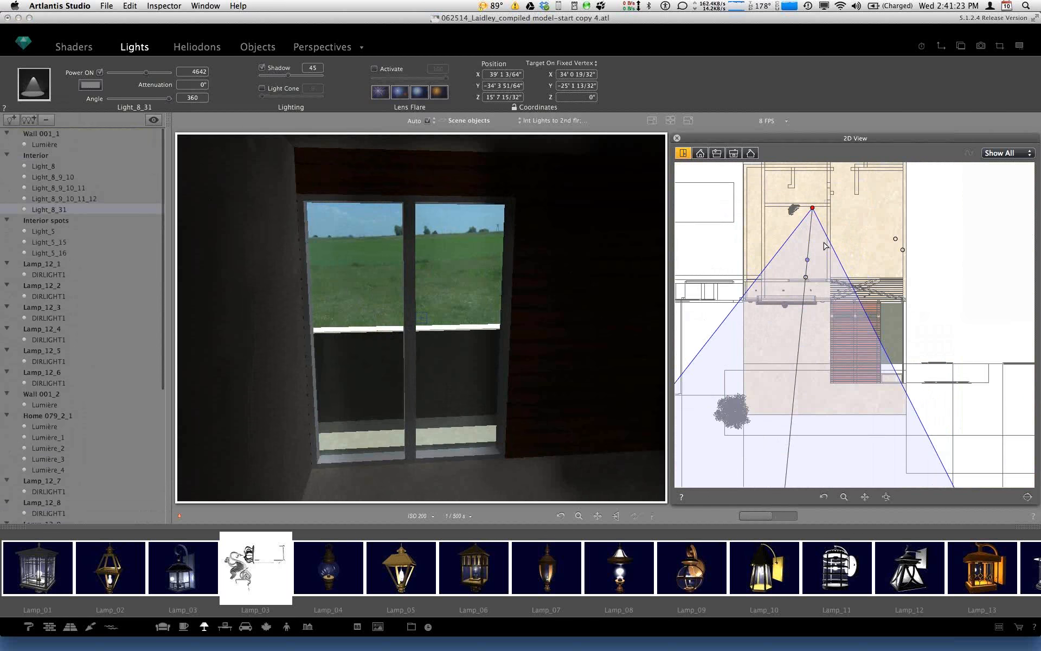
Step: Delete Light_8_31, then select Light_8 and position it in the plan
middle_click_drag(806, 321, 813, 468)
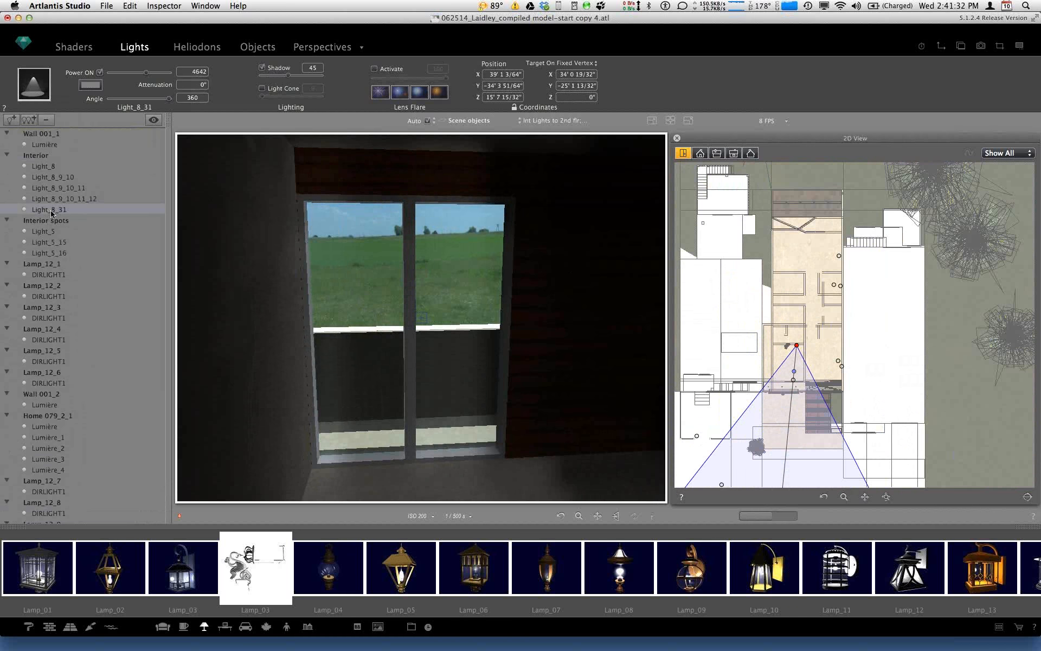
left_click(46, 119)
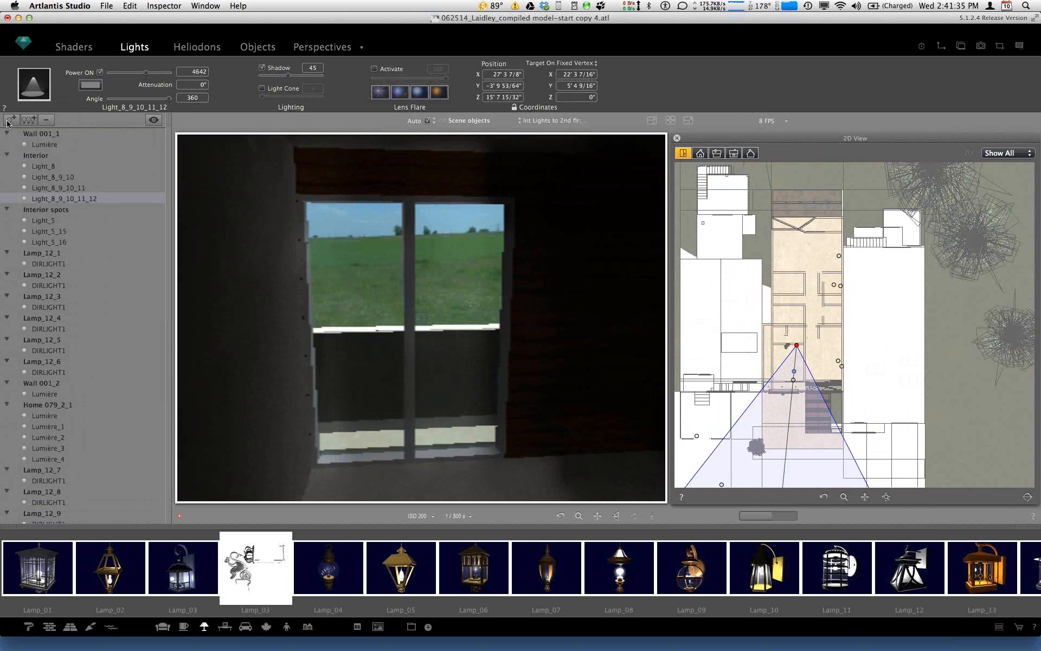
left_click(38, 169)
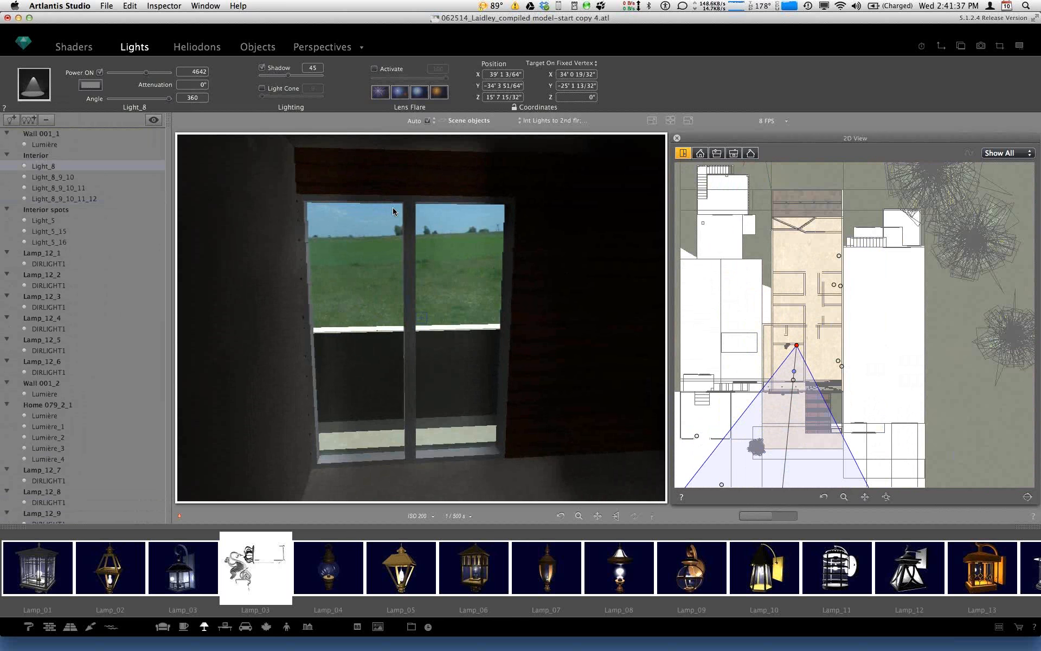
left_click(840, 363)
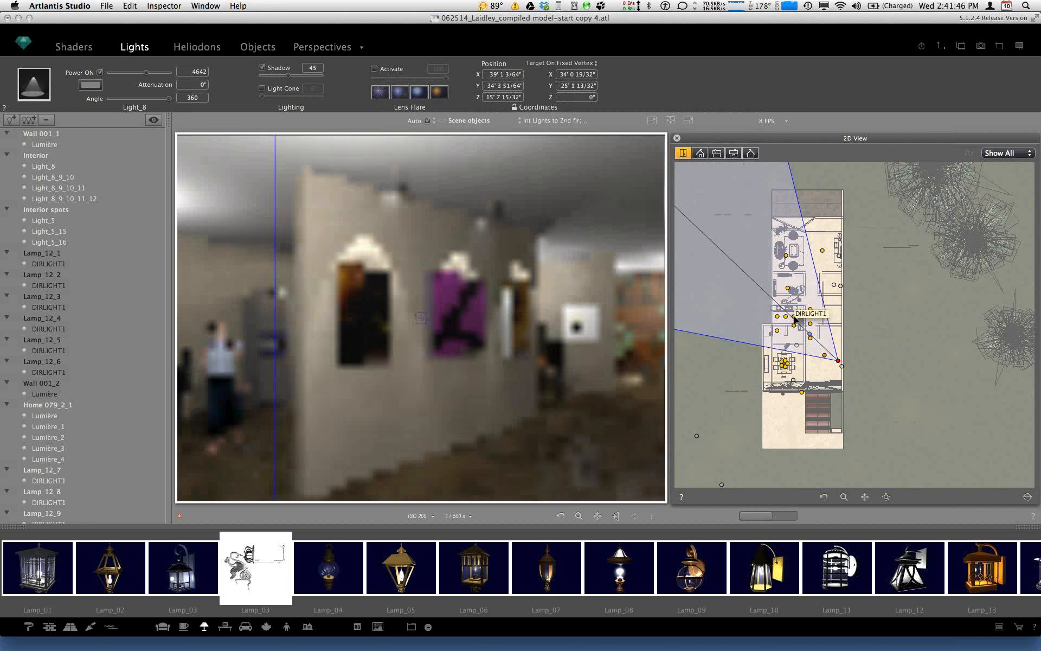
Step: Duplicate Light_5_15 as Light_5_15_31 and raise the copy to Z 22'2 15/16" in elevation
left_click(810, 325)
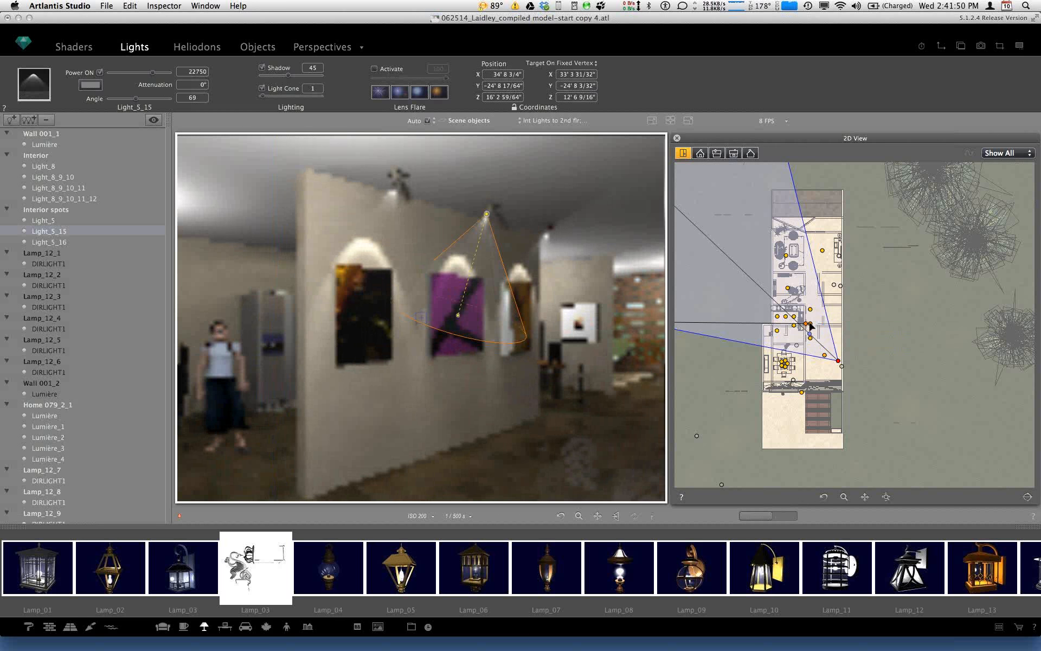
left_click_drag(811, 325, 799, 379, "alt")
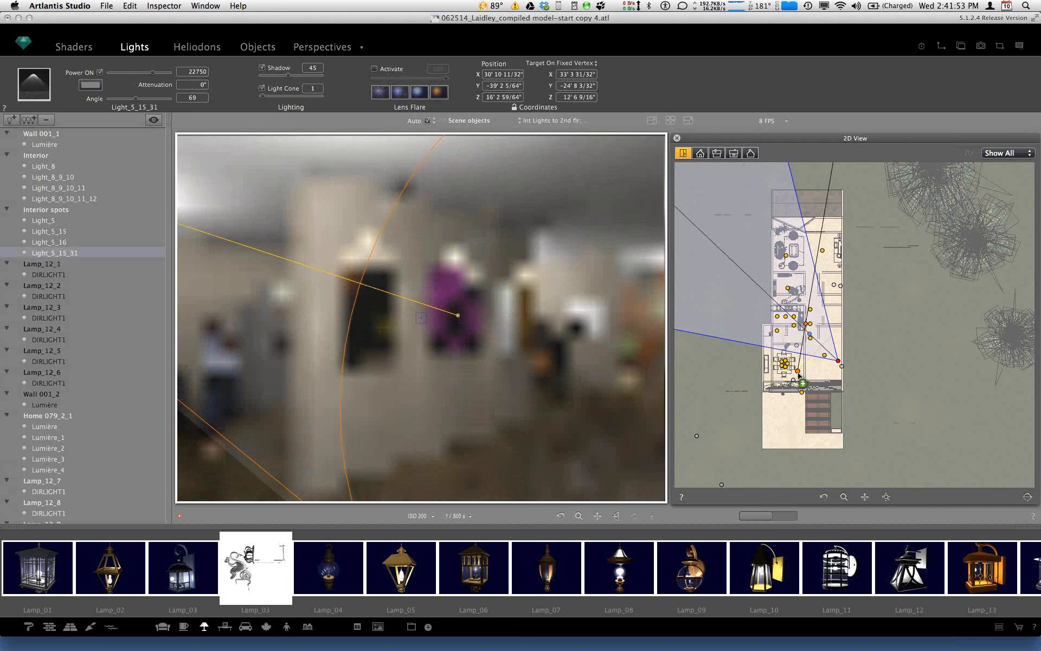
left_click(717, 154)
scroll(848, 341, "up", 3)
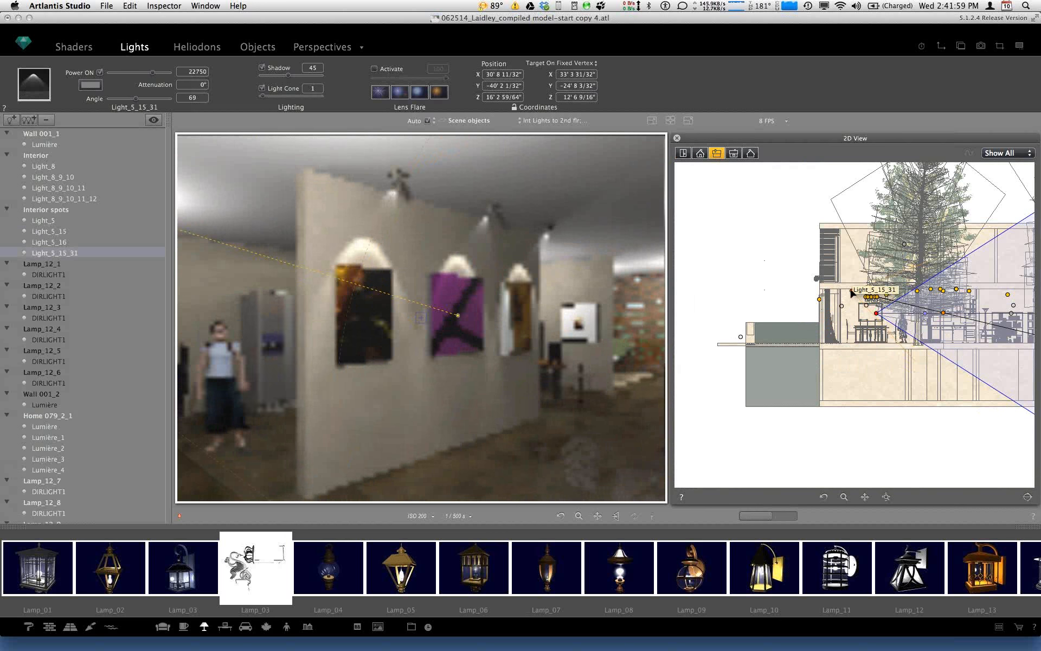
left_click_drag(853, 292, 851, 261)
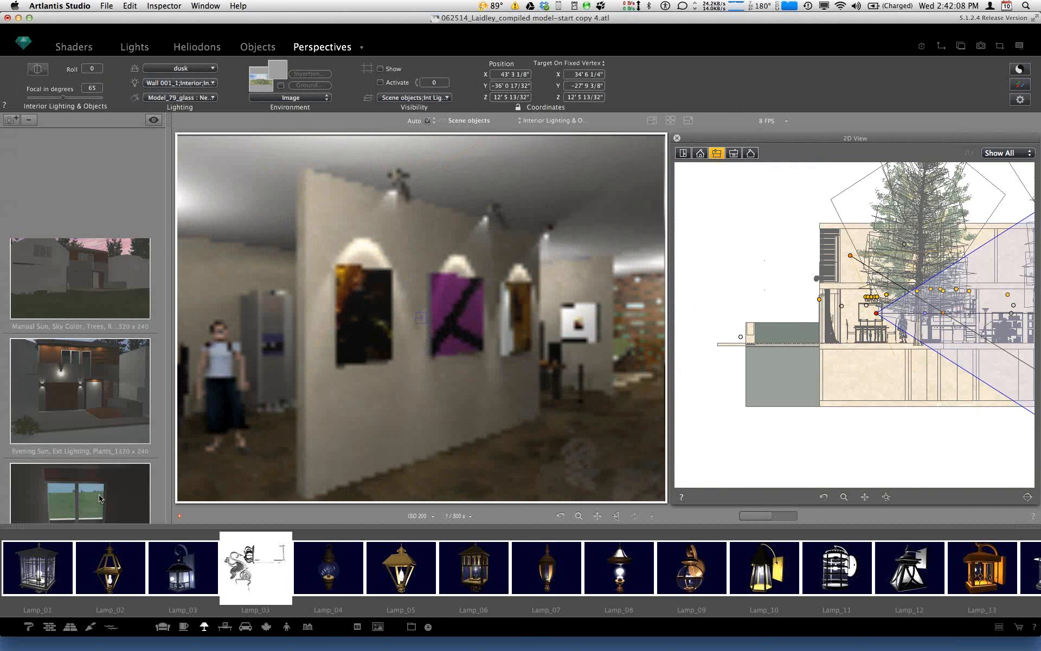
Step: Re-aim the 'Int Lights to 2nd flr; view exterior' camera lower, toward the glazed door
scroll(98, 441, "down", 5)
scroll(98, 440, "down", 3)
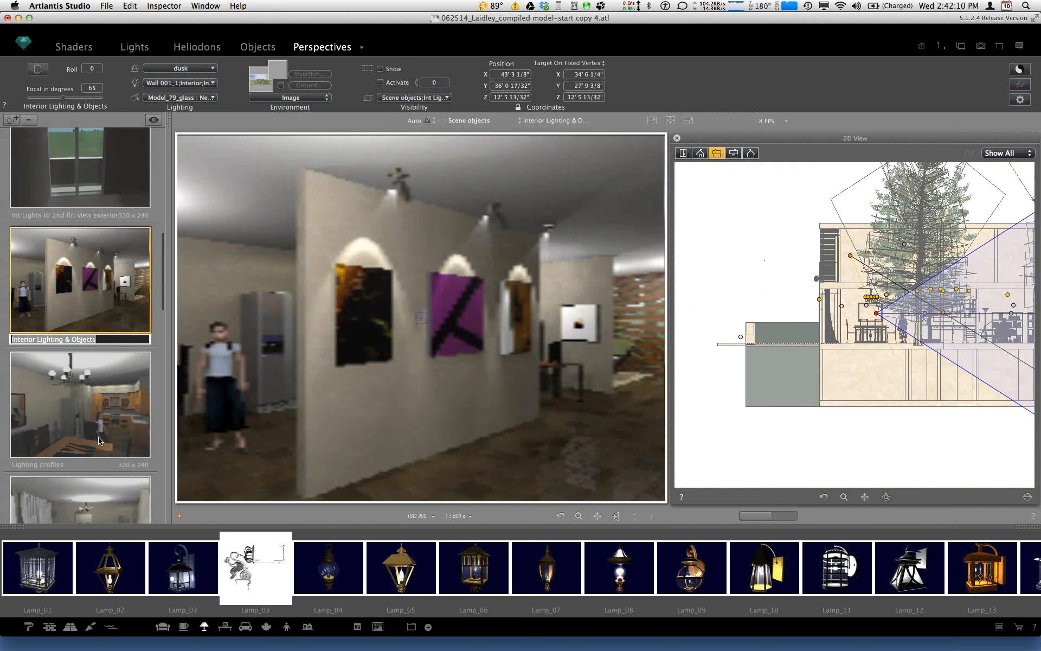
scroll(98, 440, "down", 3)
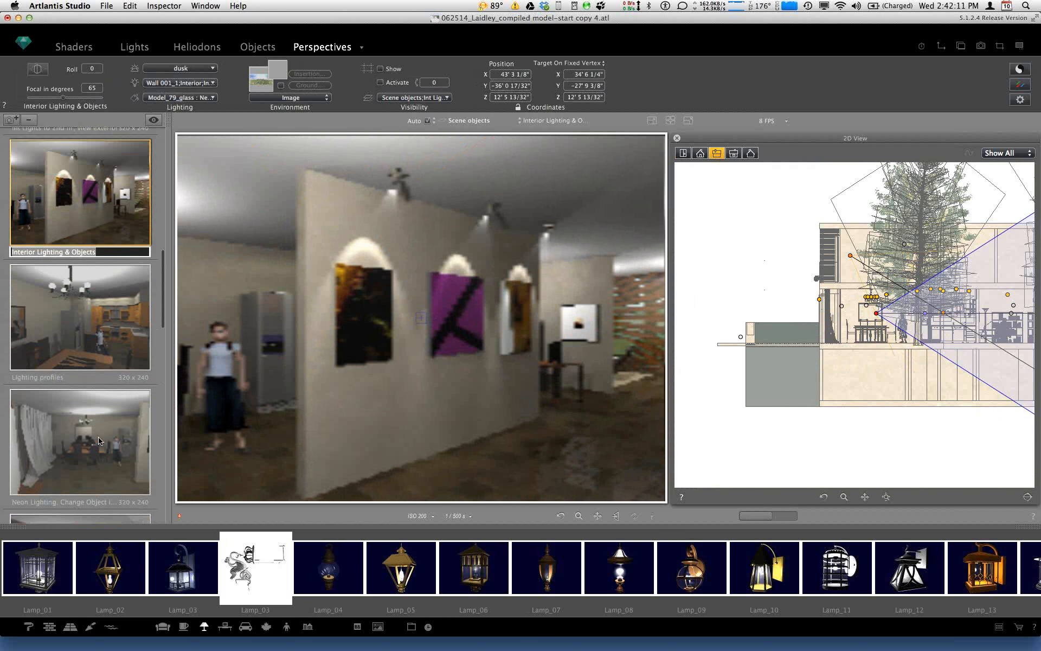
scroll(99, 438, "up", 3)
left_click(94, 310)
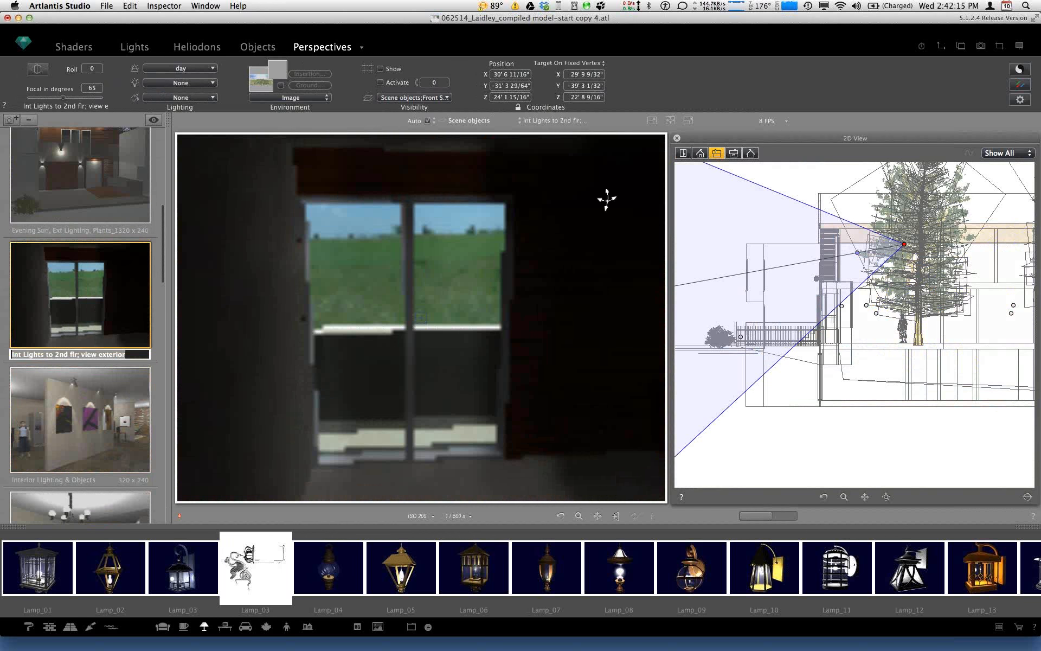
left_click(855, 254)
left_click_drag(856, 253, 899, 242)
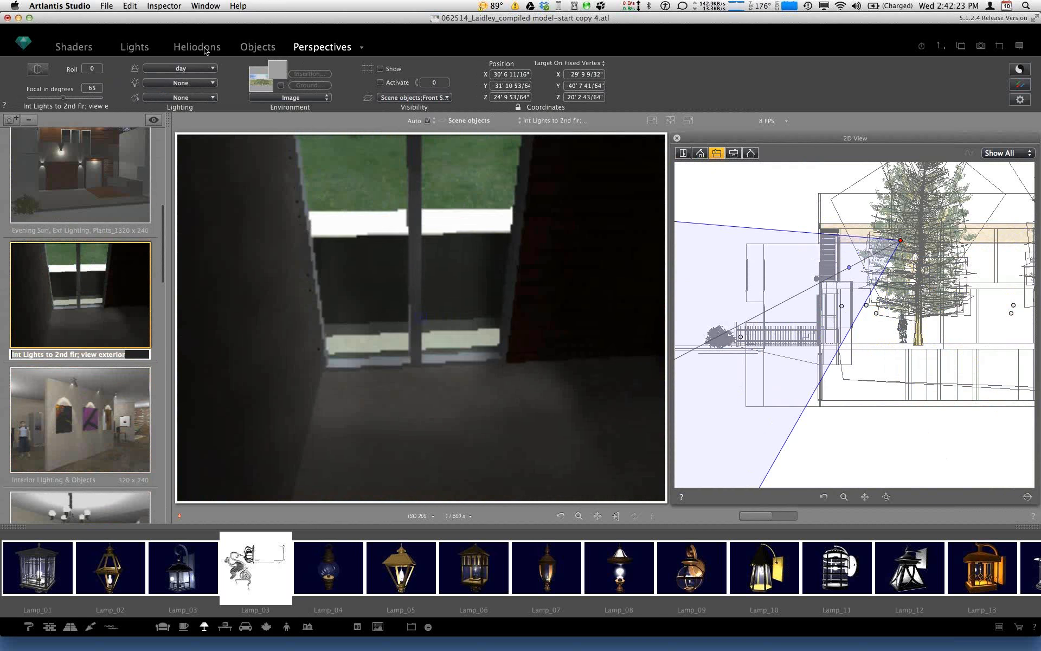
left_click(143, 48)
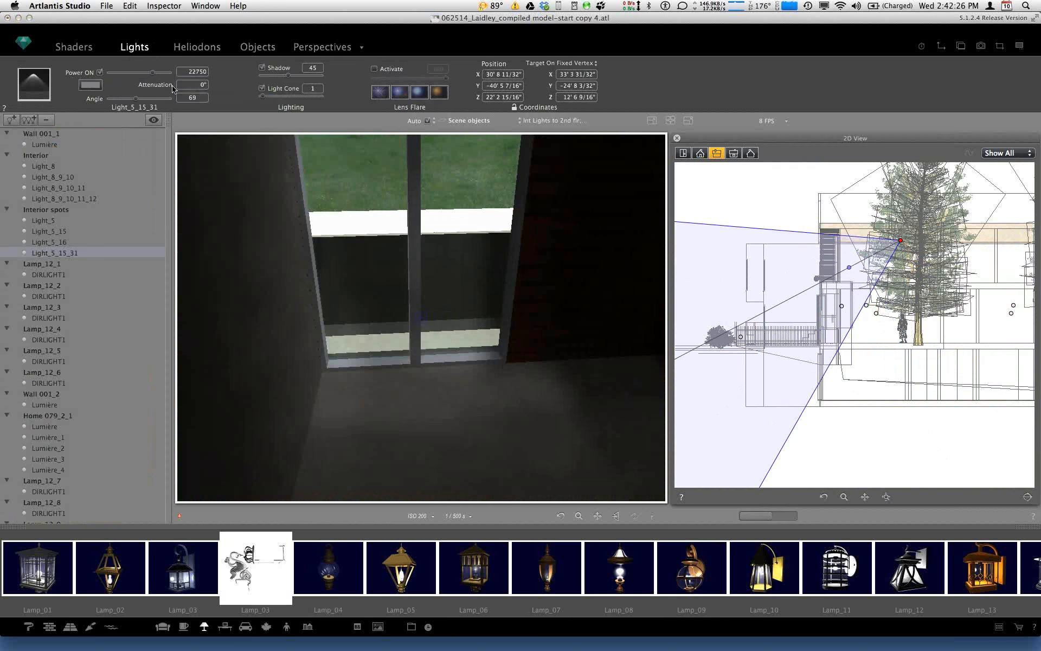
Step: Duplicate Light_8_9_10_11_12 into the Interior group as Light_8_9_10_11_12_32
scroll(80, 219, "down", 5)
scroll(79, 219, "up", 6)
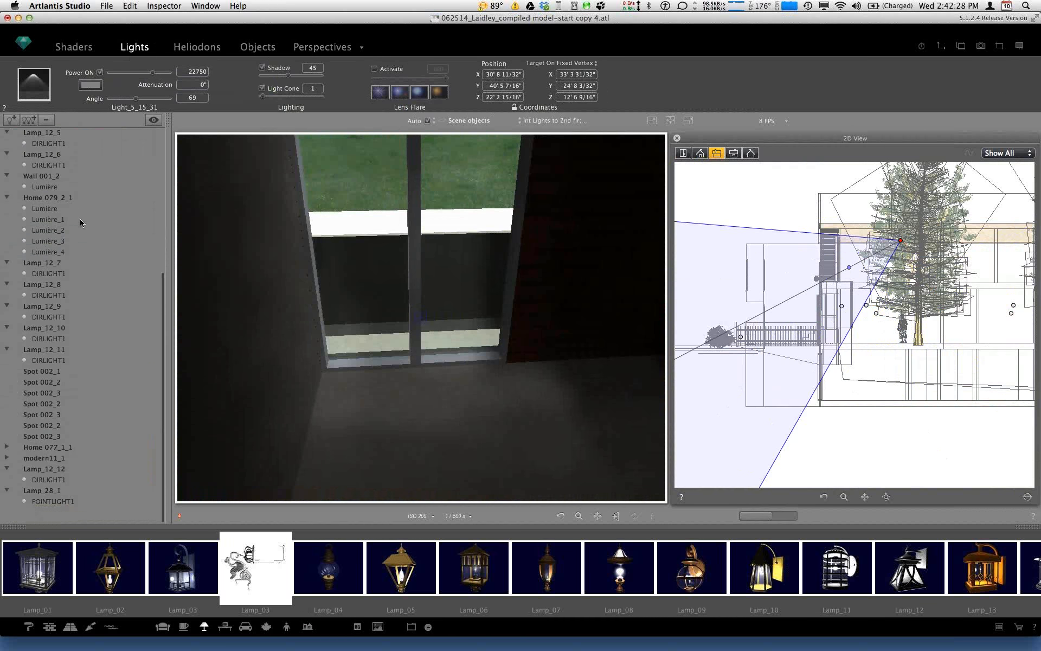
scroll(115, 313, "down", 1)
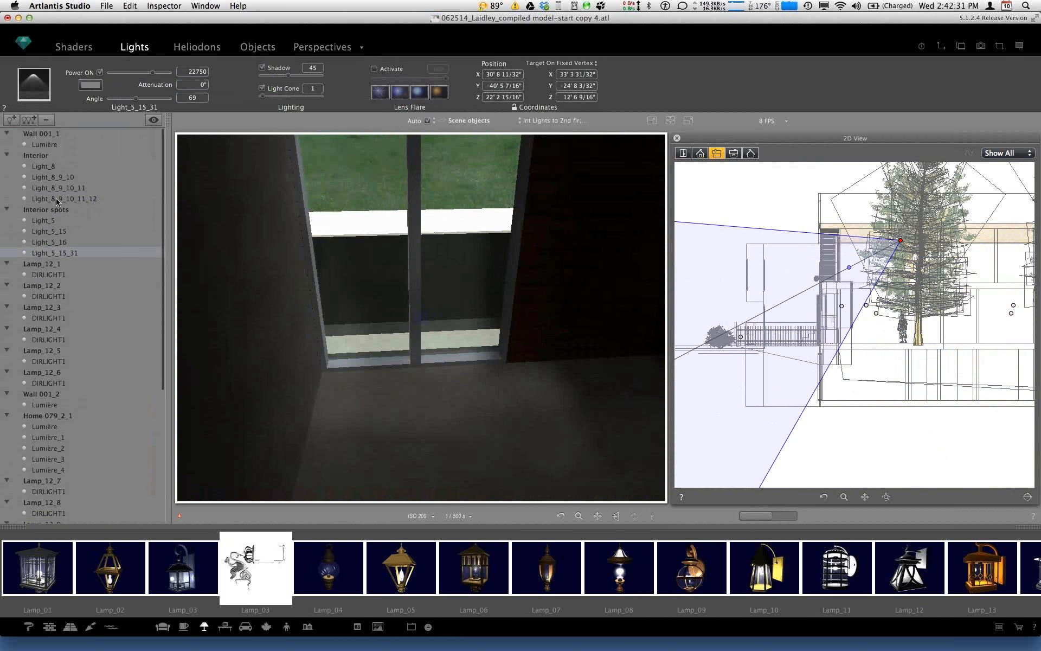
left_click(57, 198)
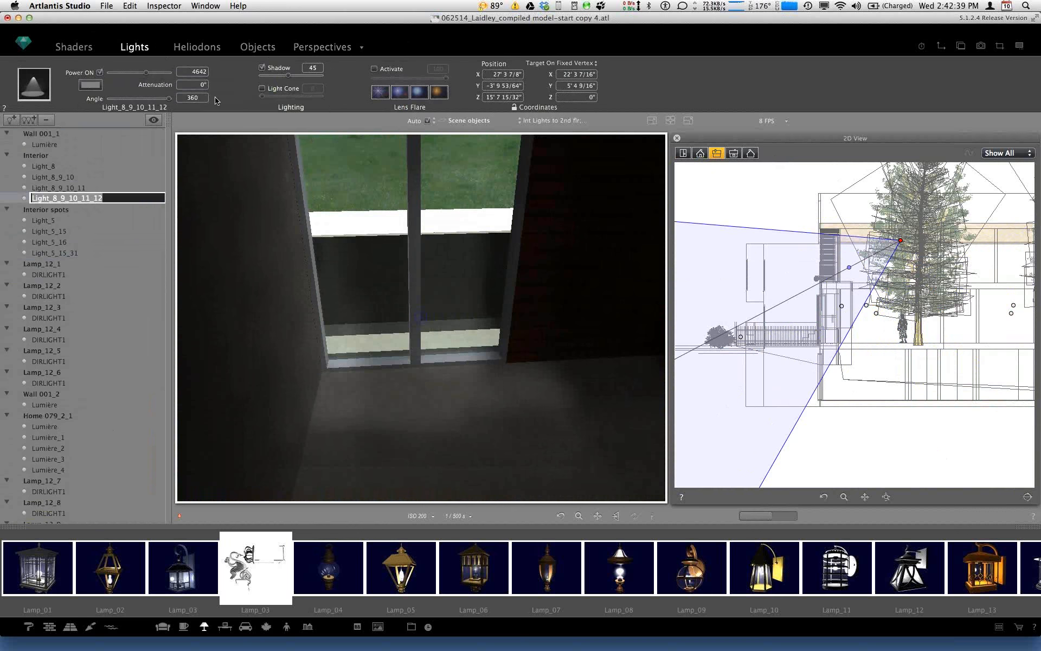
left_click(13, 120)
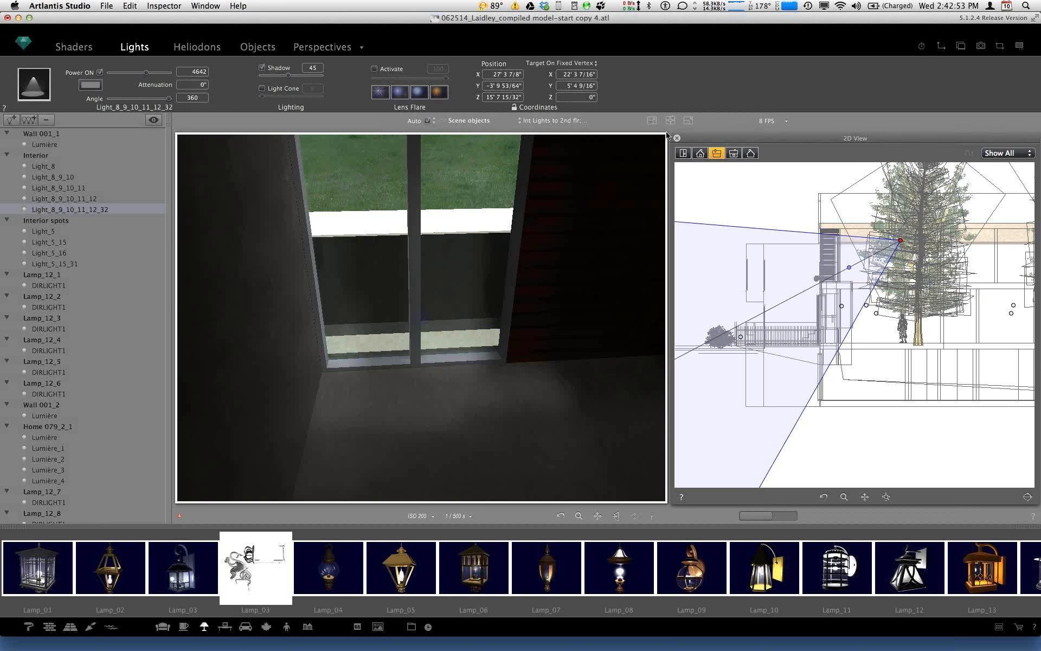
Step: Zoom the plan, switch to side elevation, and select Light_5_15_31 there
left_click(683, 153)
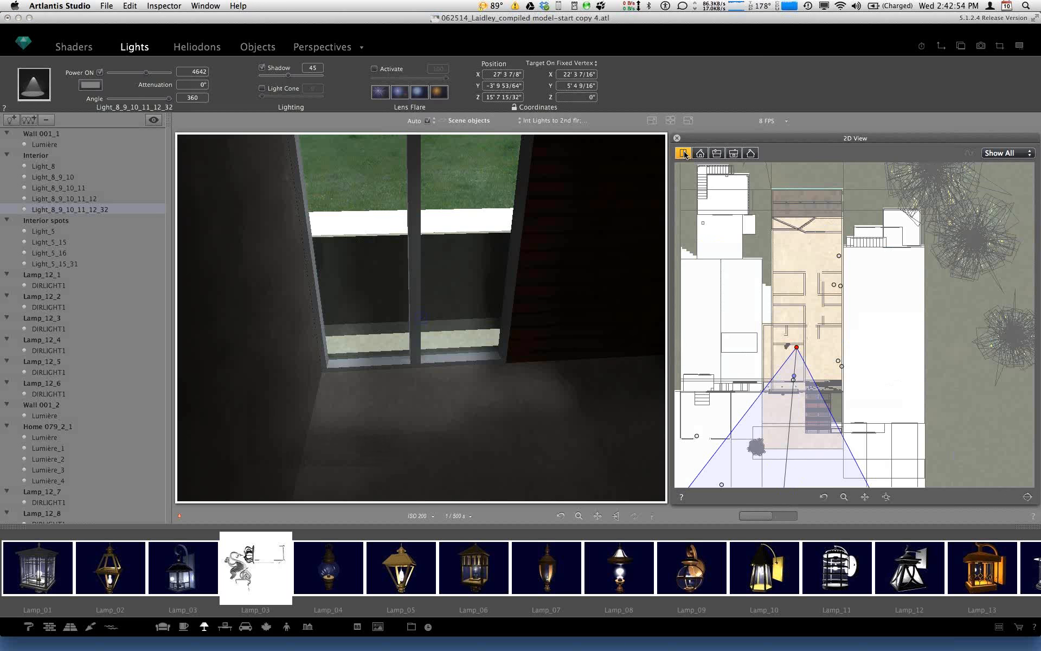
left_click(844, 497)
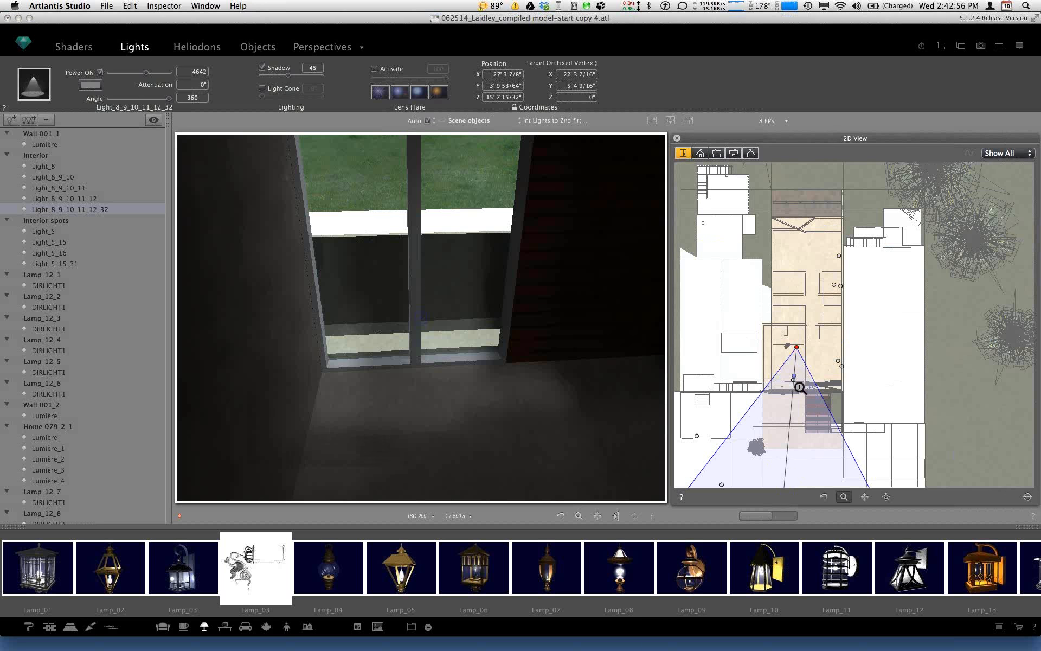
left_click_drag(772, 400, 848, 246)
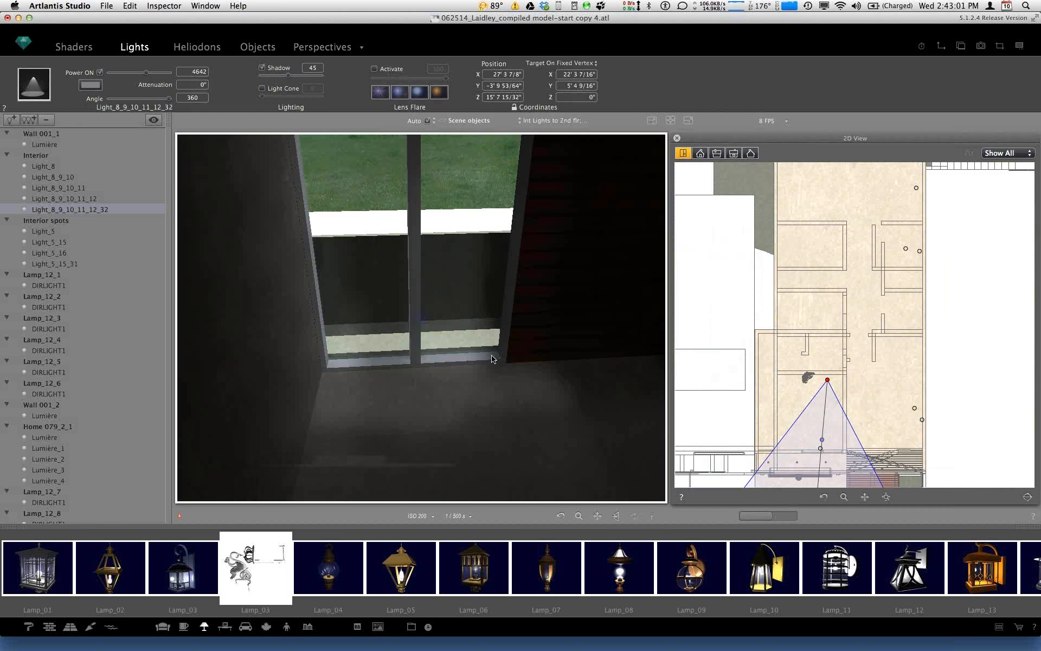
left_click(700, 154)
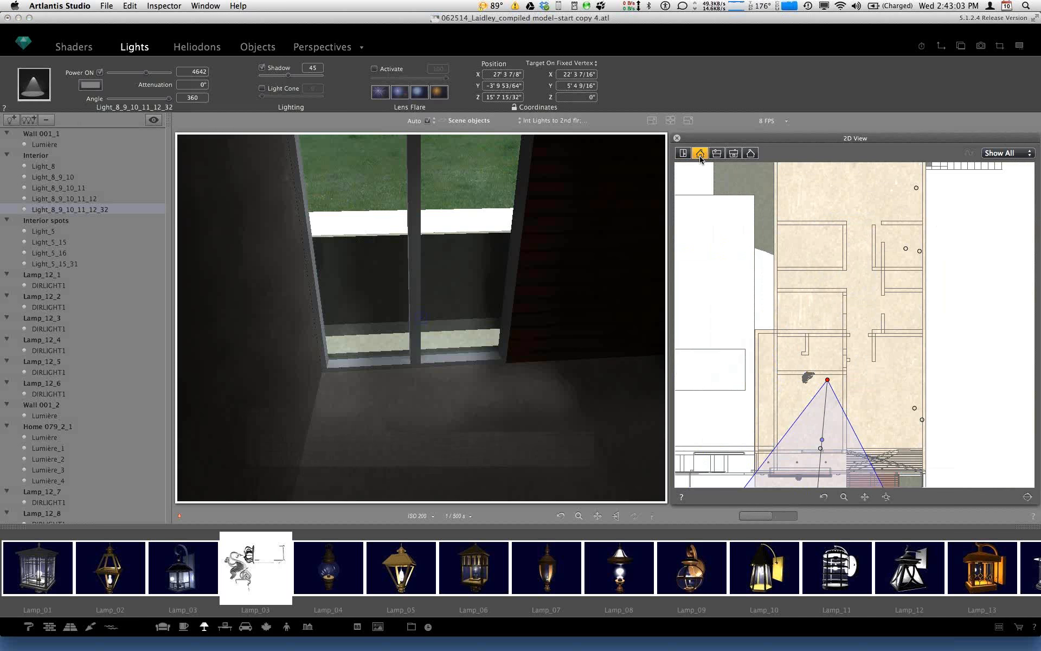
left_click(717, 154)
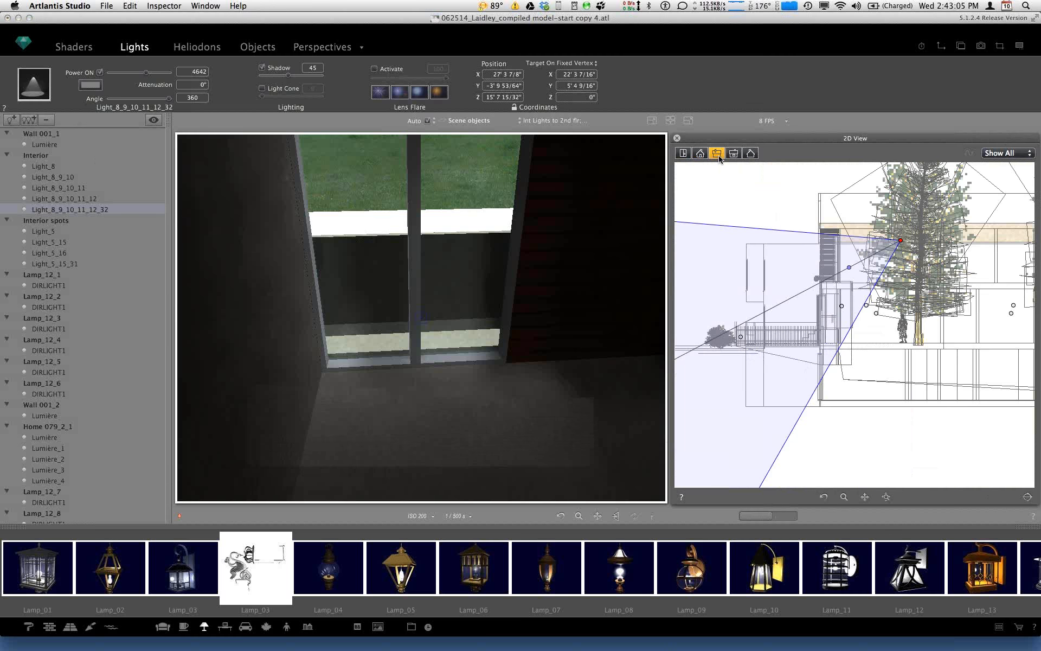
left_click(877, 315)
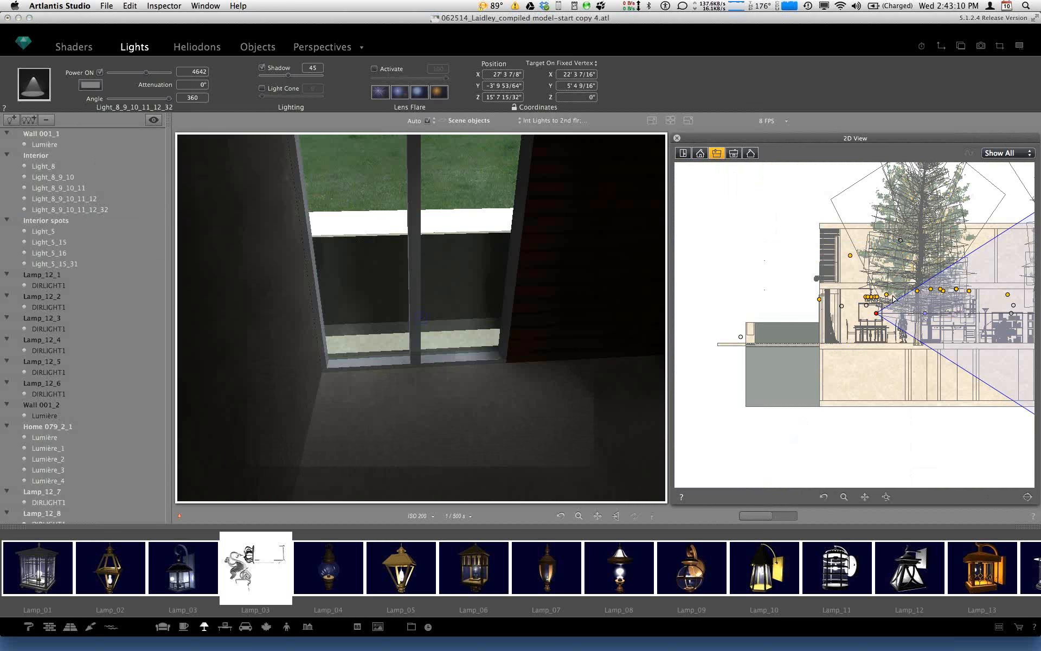
left_click(851, 256)
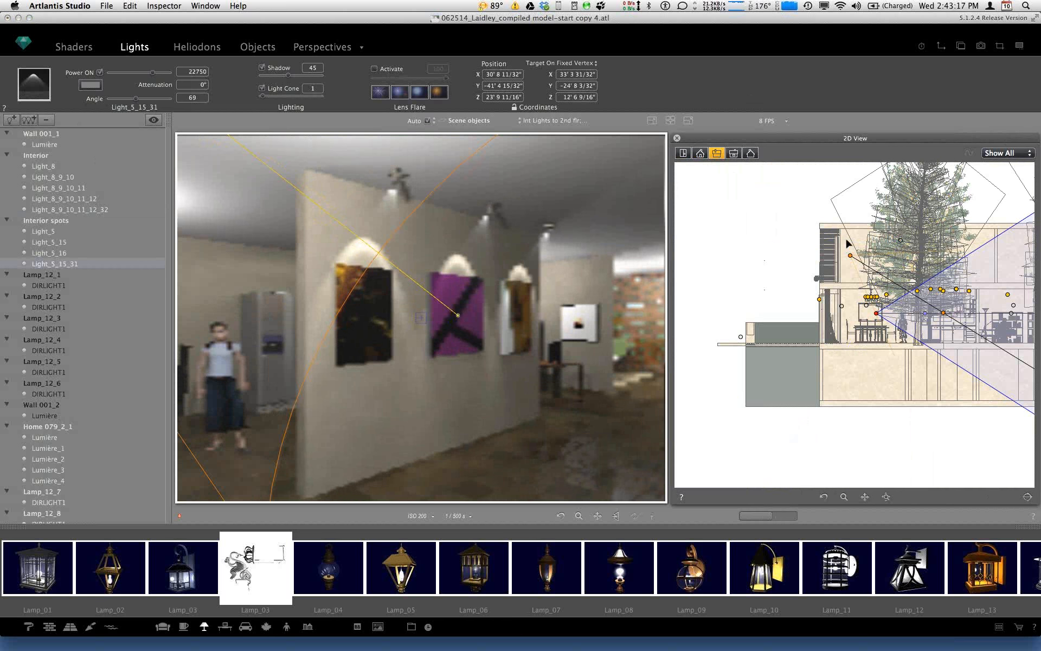
Step: Raise Light_5_15_31 to Z 24'10 59/64", aim it down at the wall, angle 360
left_click_drag(850, 255, 850, 240)
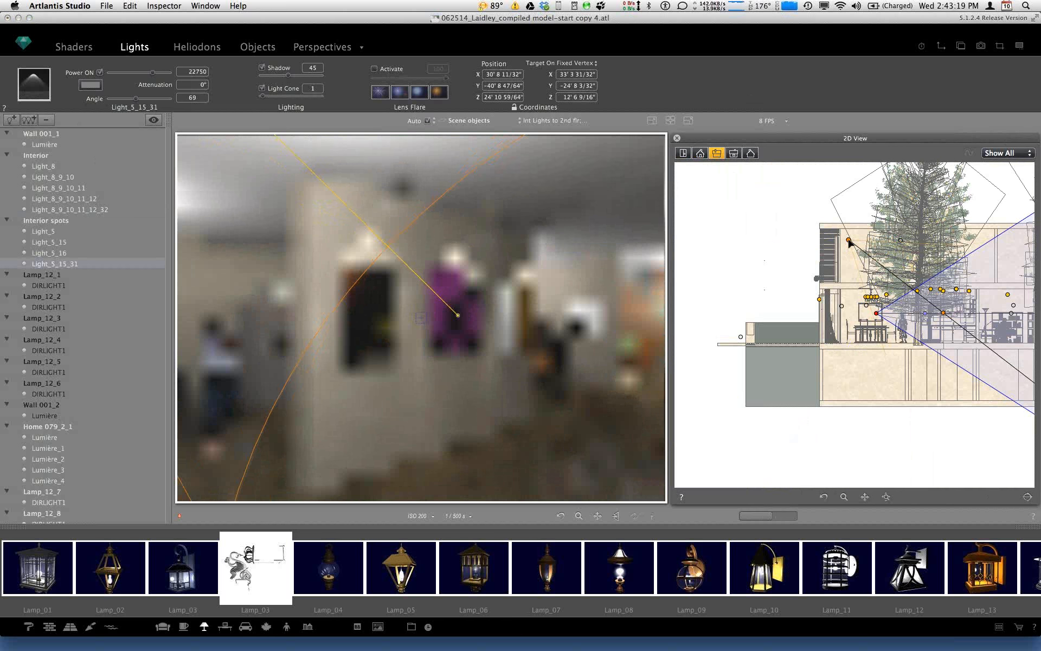
left_click_drag(879, 291, 854, 273)
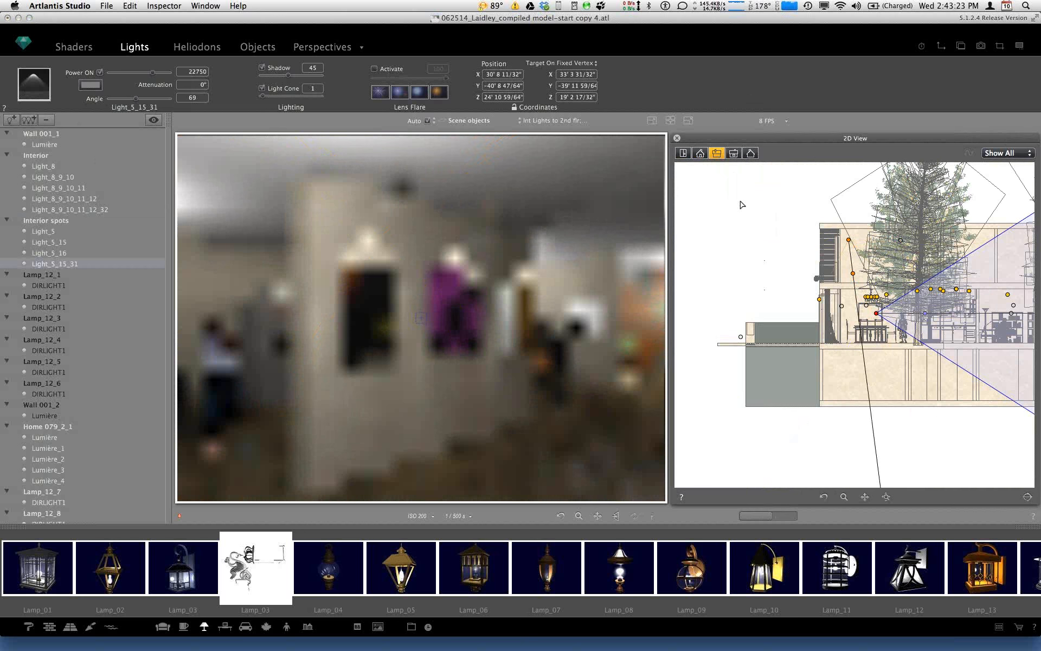
left_click(700, 153)
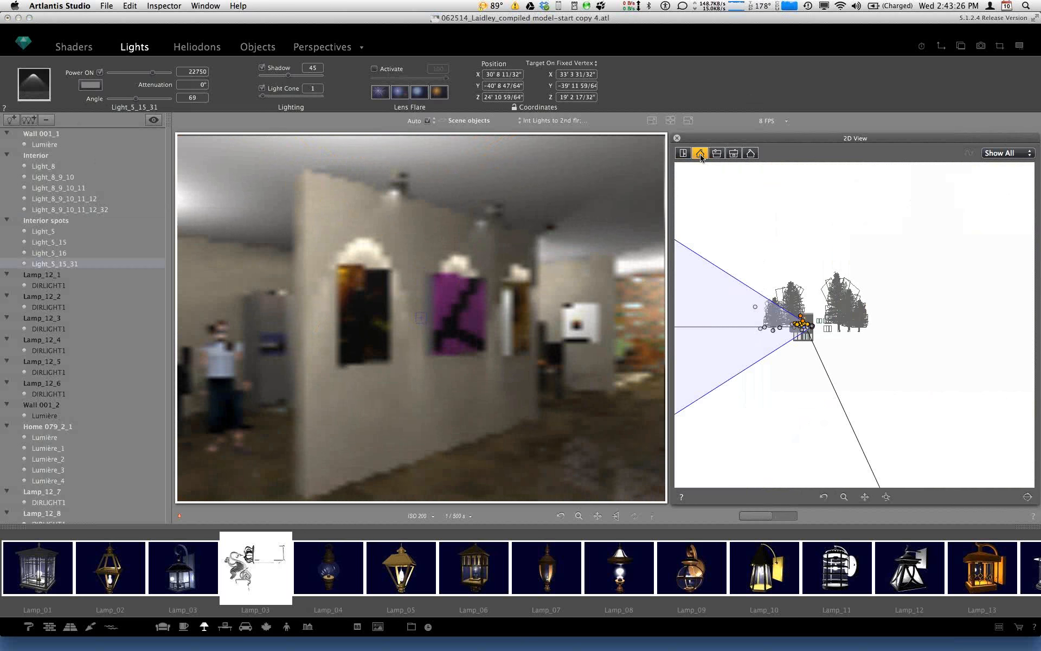
scroll(810, 336, "up", 5)
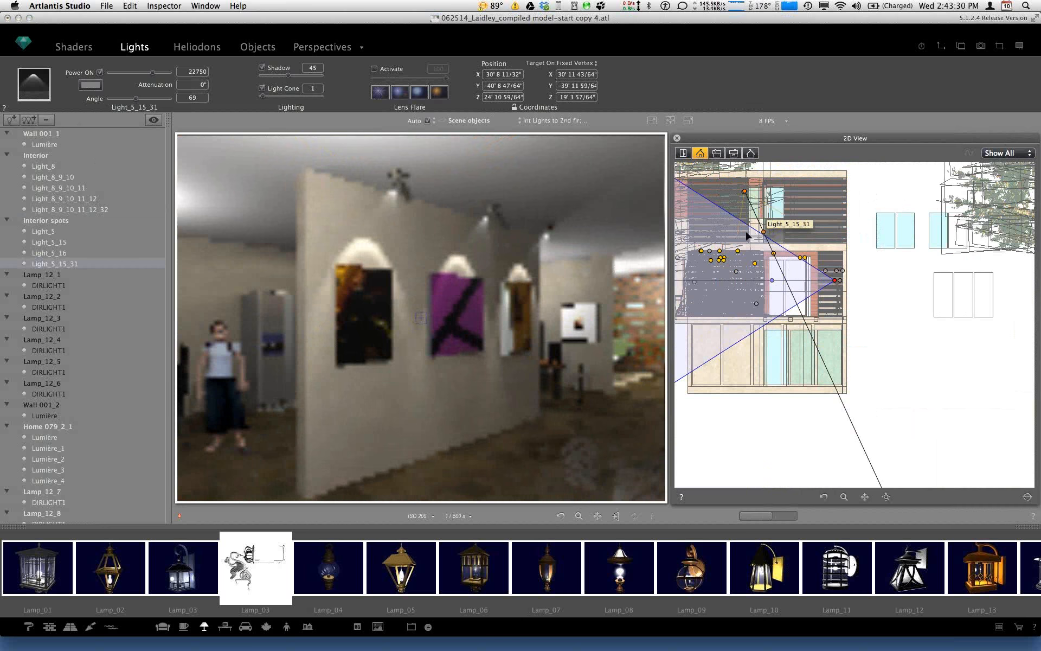
left_click_drag(764, 231, 745, 234)
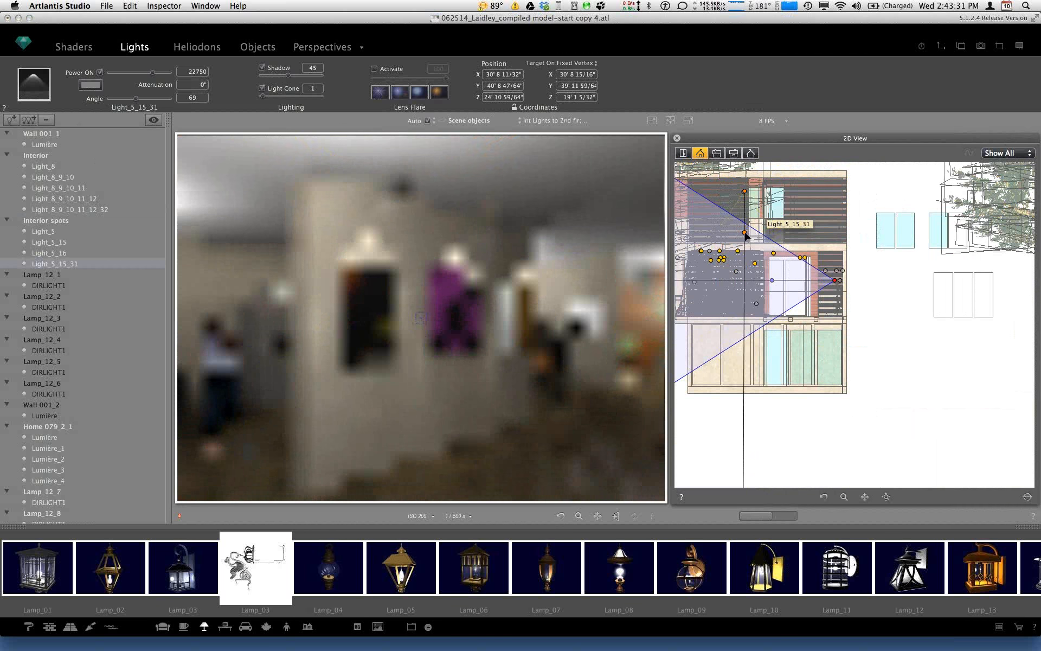
left_click_drag(162, 99, 174, 98)
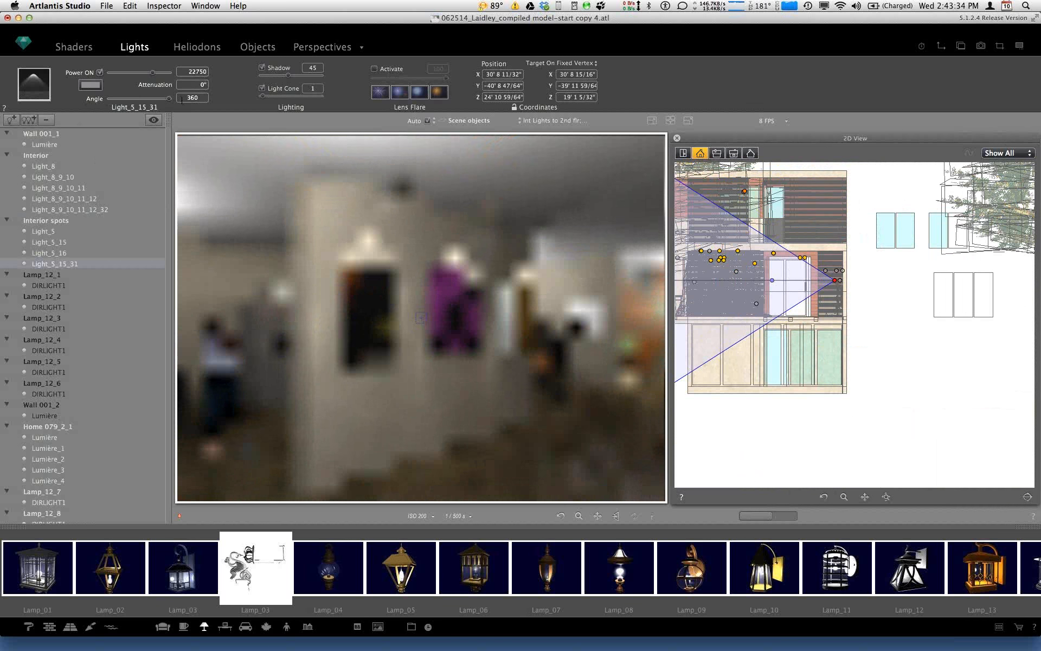
Step: Switch to the 'Int Lights to 2nd flr' camera and enable the Lamp_12_6 light group
left_click(336, 50)
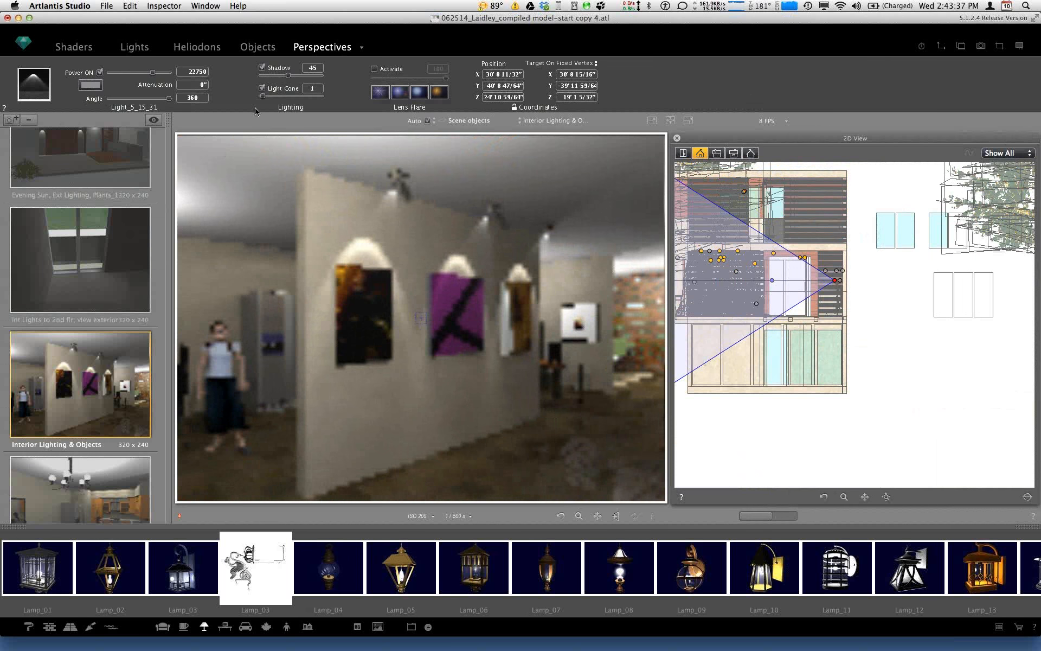
left_click(118, 171)
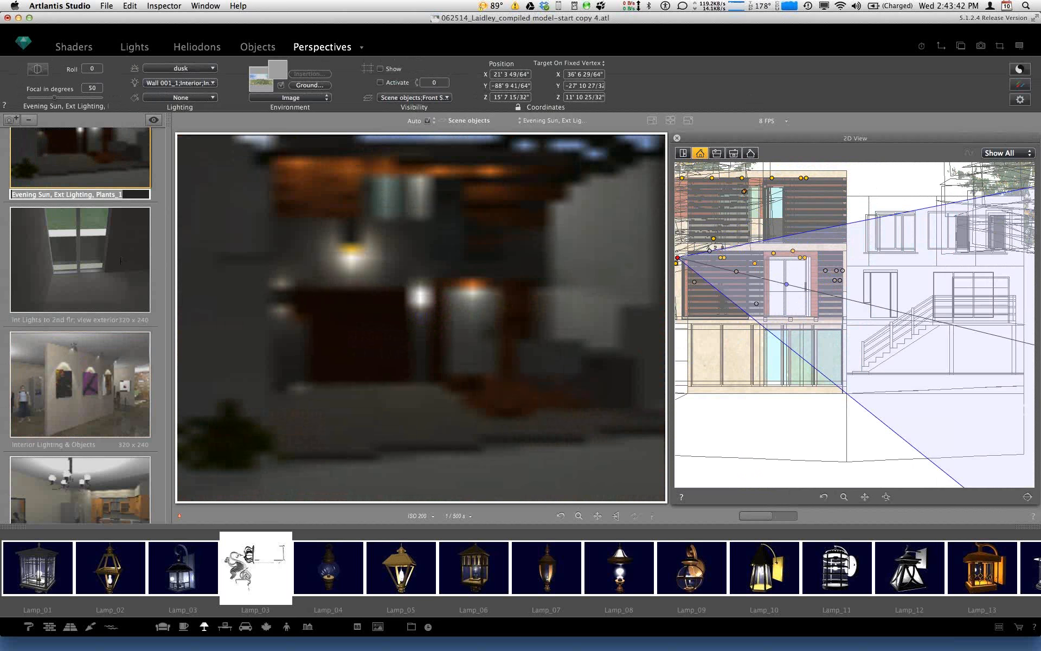
left_click(77, 277)
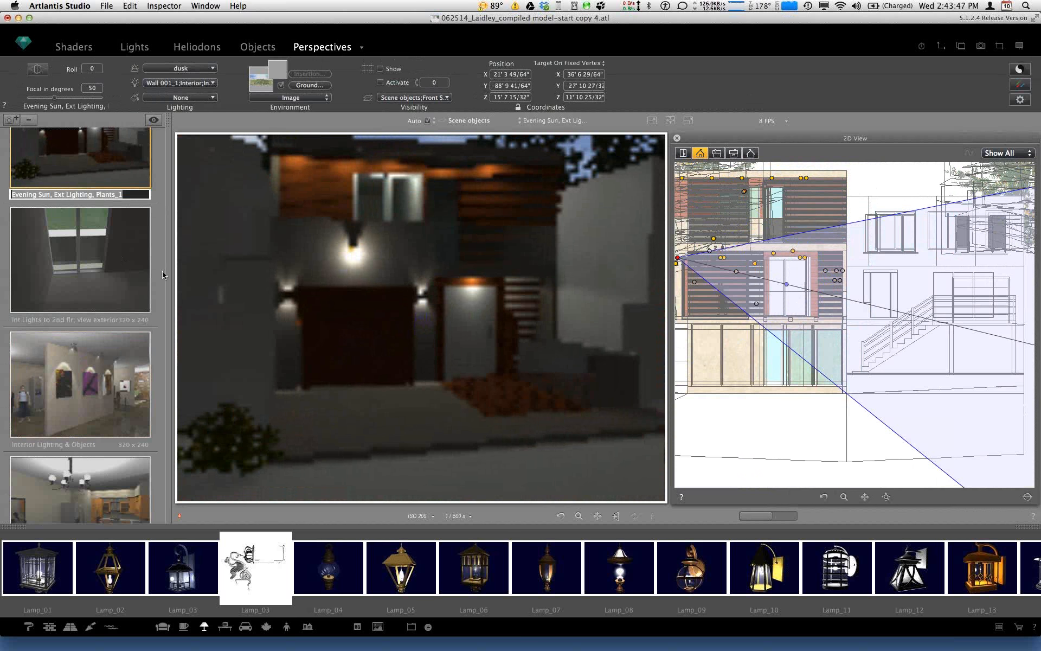
left_click(127, 277)
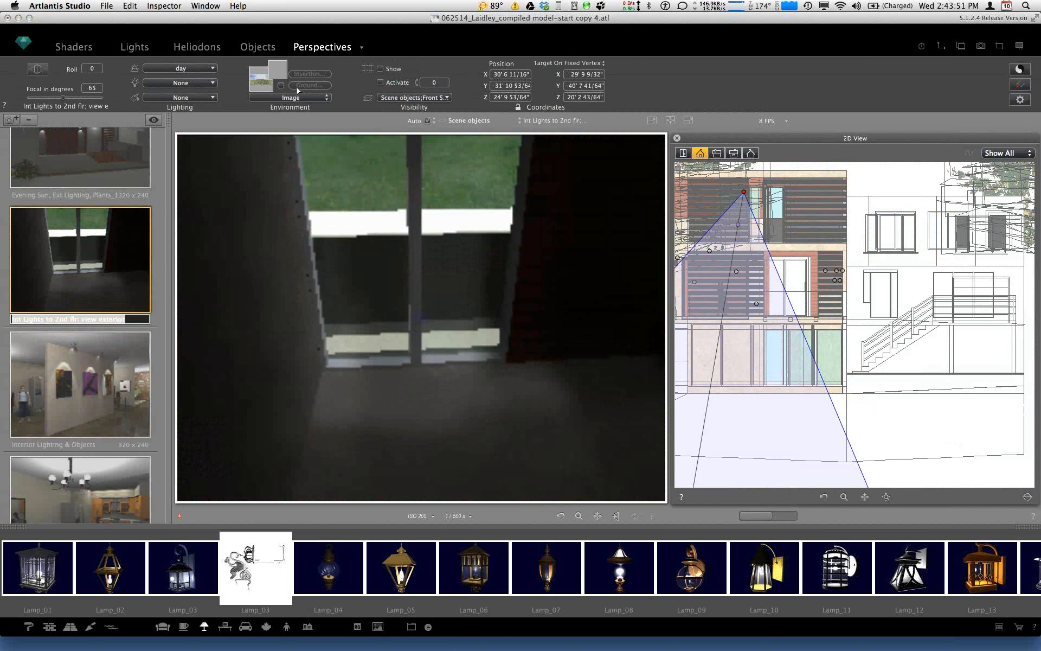
left_click(212, 83)
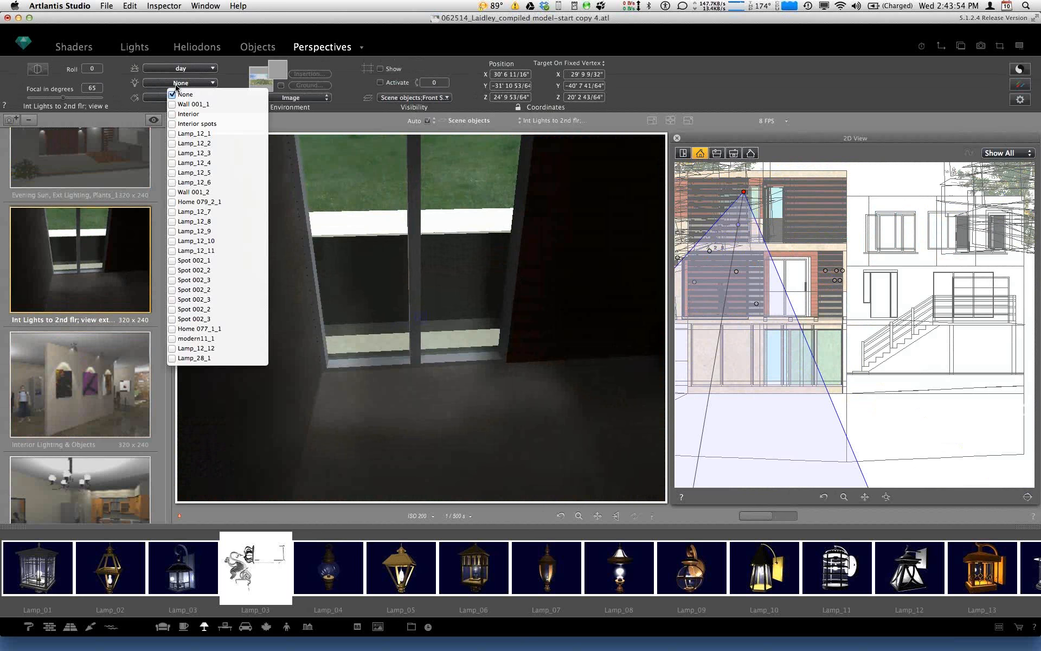
left_click(172, 183)
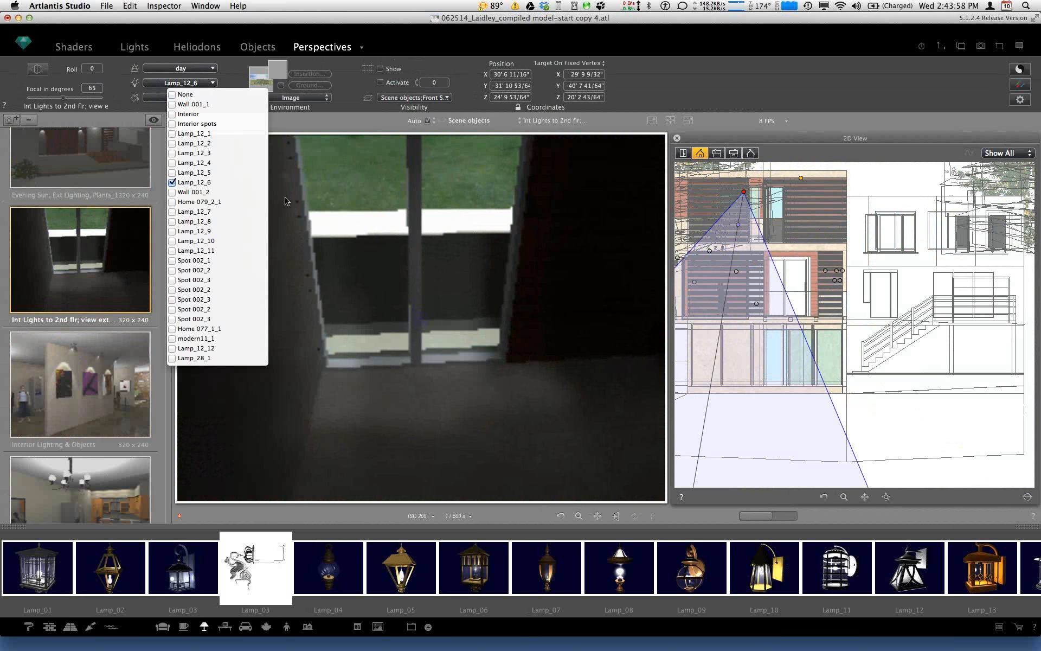
left_click(801, 179)
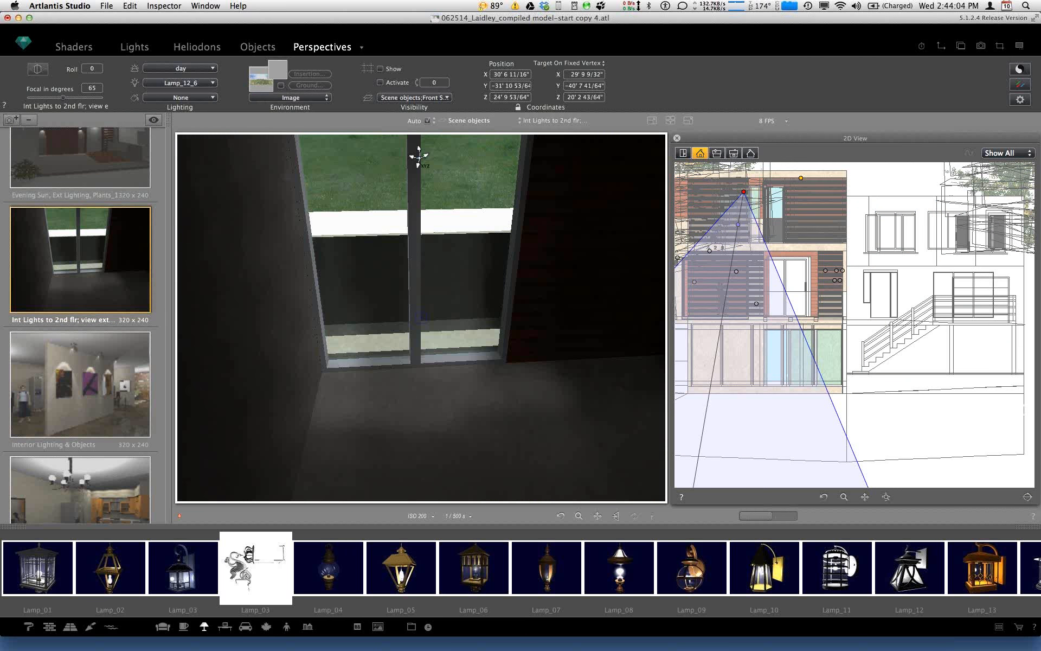
Step: Review Light_8_9_10_11_12_32's settings and recheck the view's light groups without changes
left_click(125, 48)
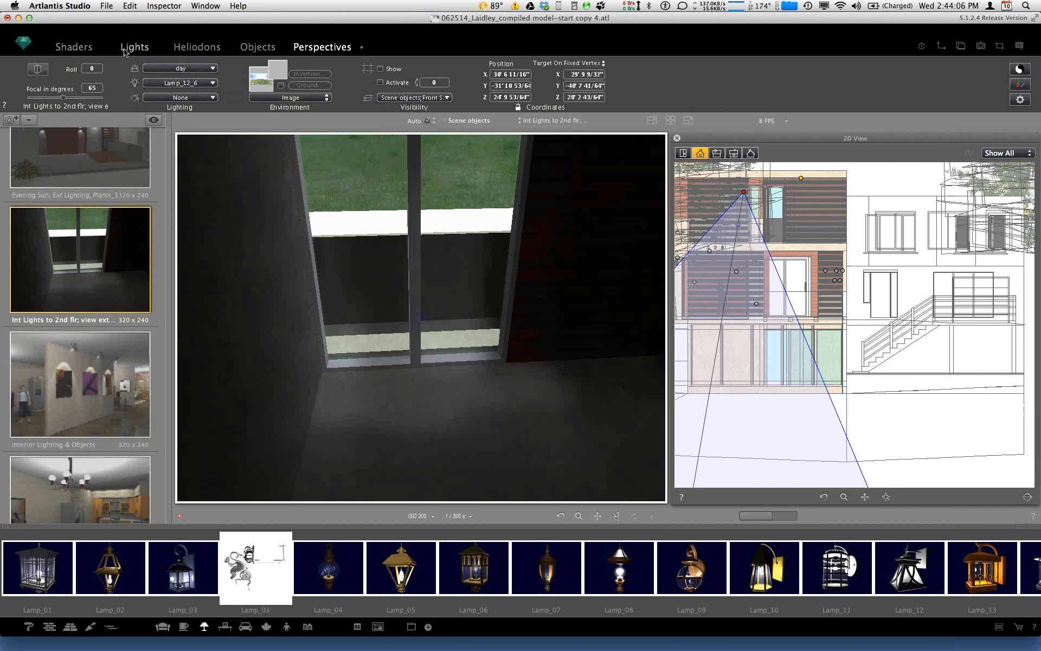
left_click(77, 209)
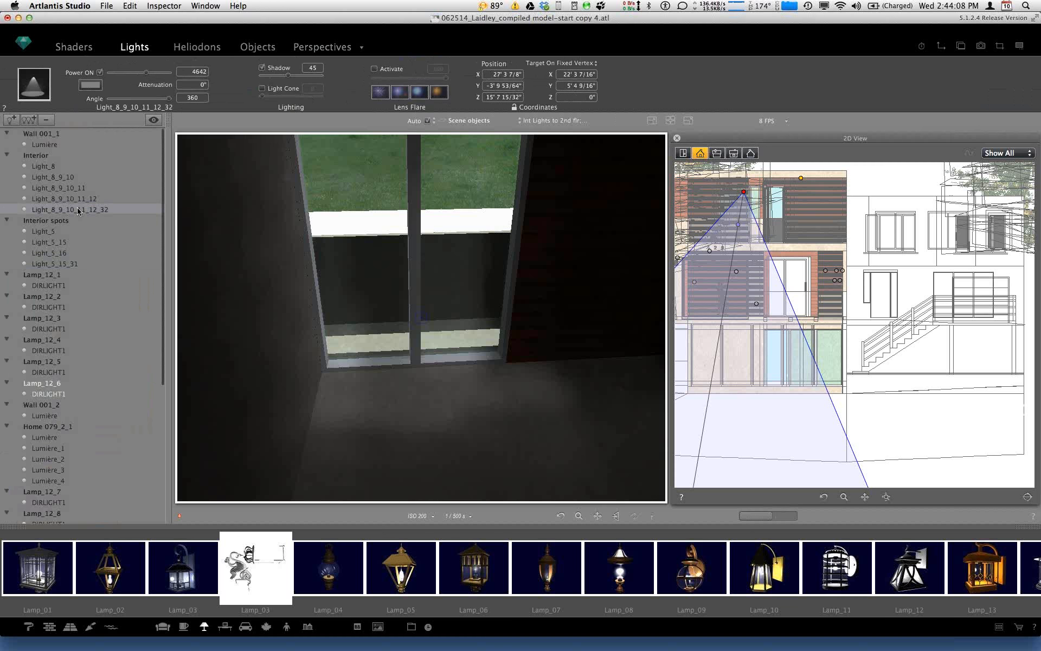
left_click(325, 48)
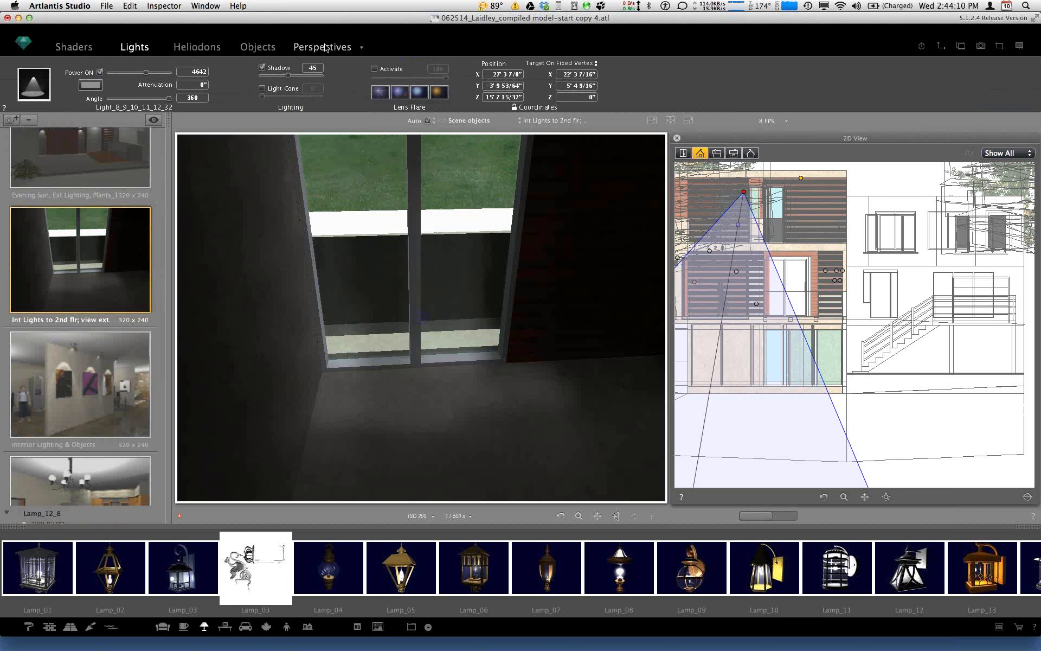
left_click(176, 84)
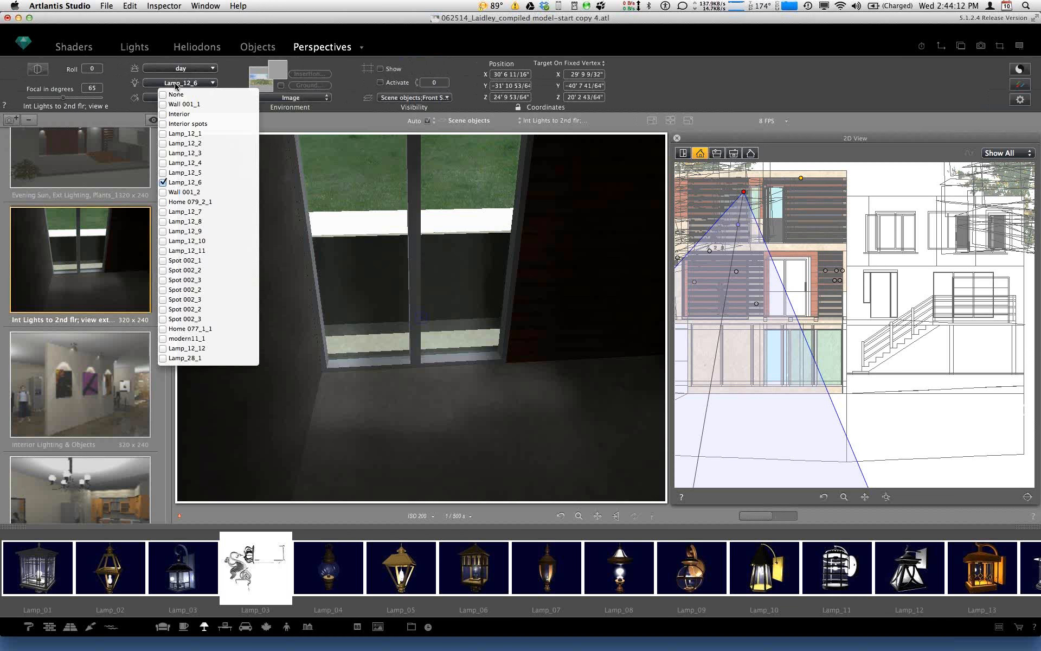
left_click(126, 80)
left_click(130, 48)
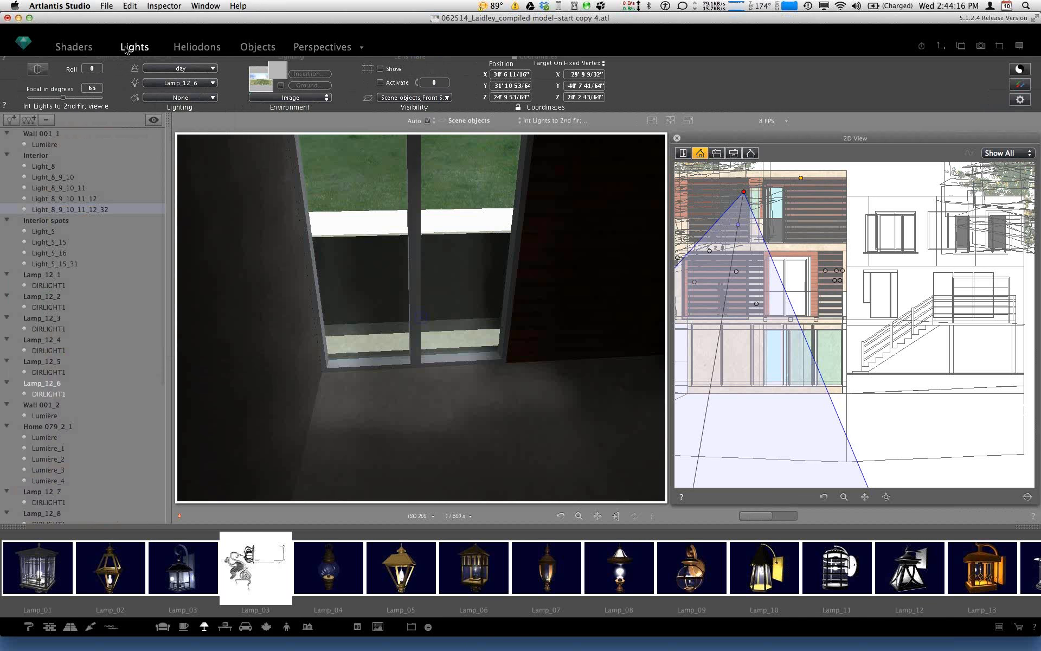
left_click(303, 47)
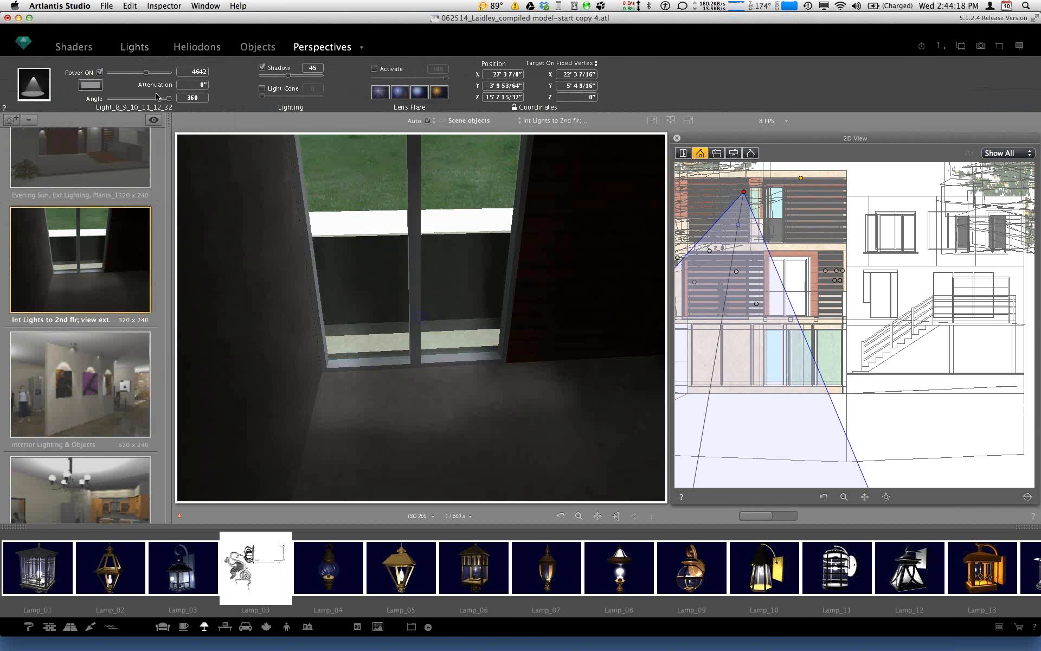
Step: Add the Interior light group to the view and show the side elevation
left_click(181, 82)
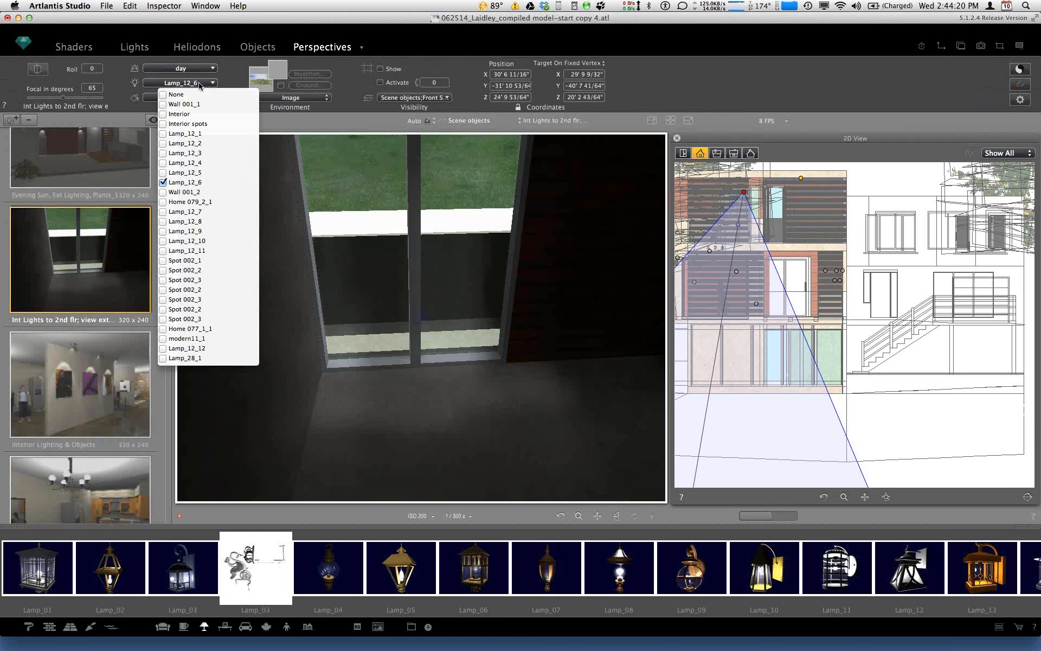
left_click(164, 114)
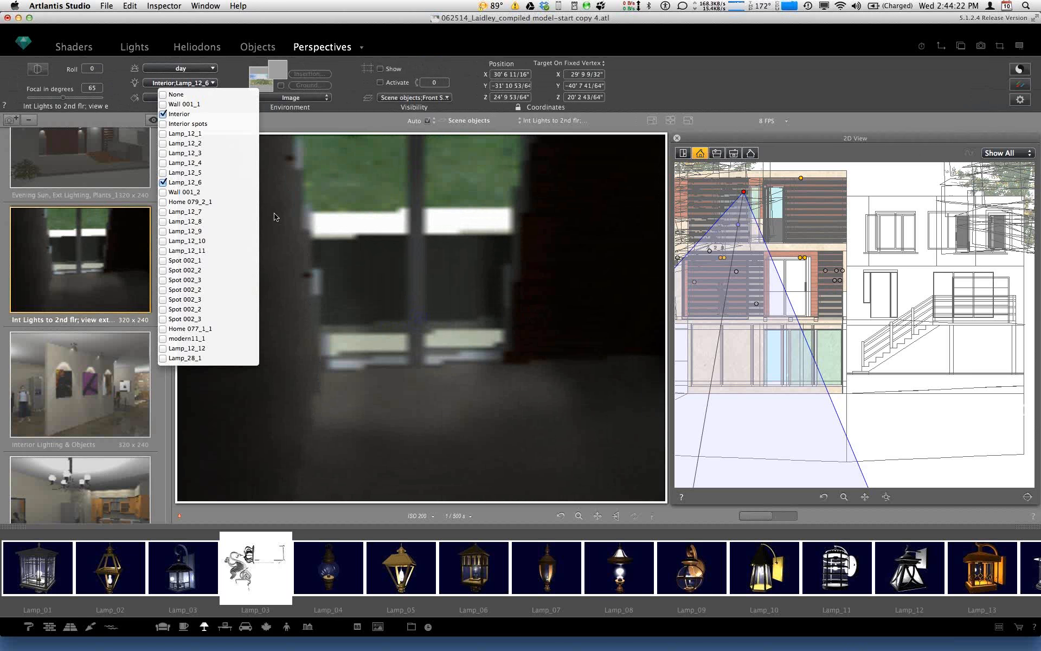
left_click(720, 156)
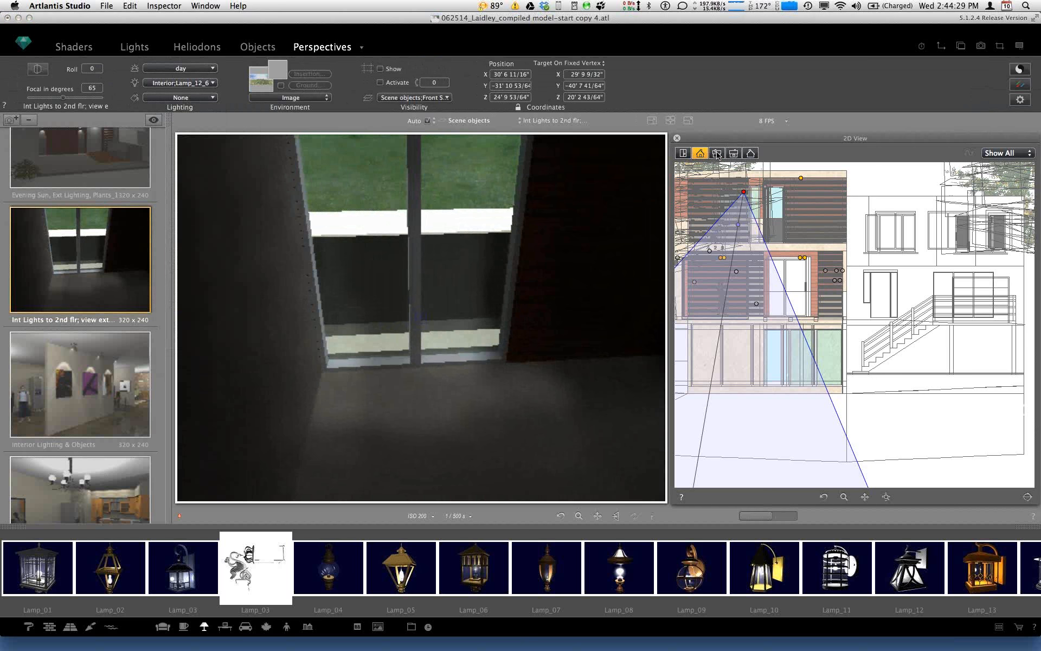
left_click(718, 154)
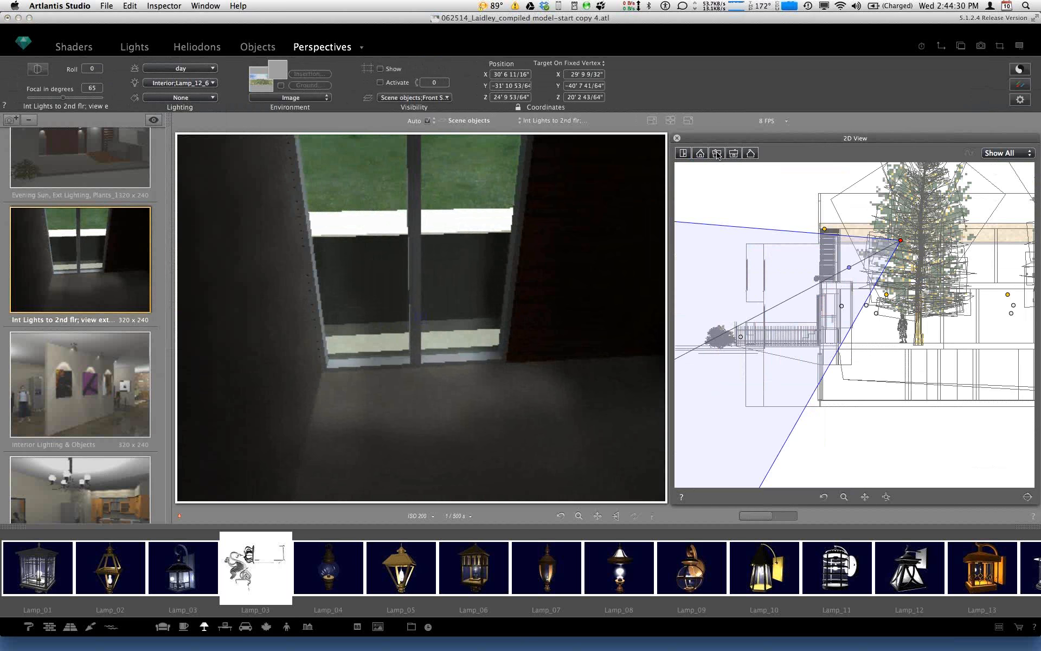
left_click(717, 155)
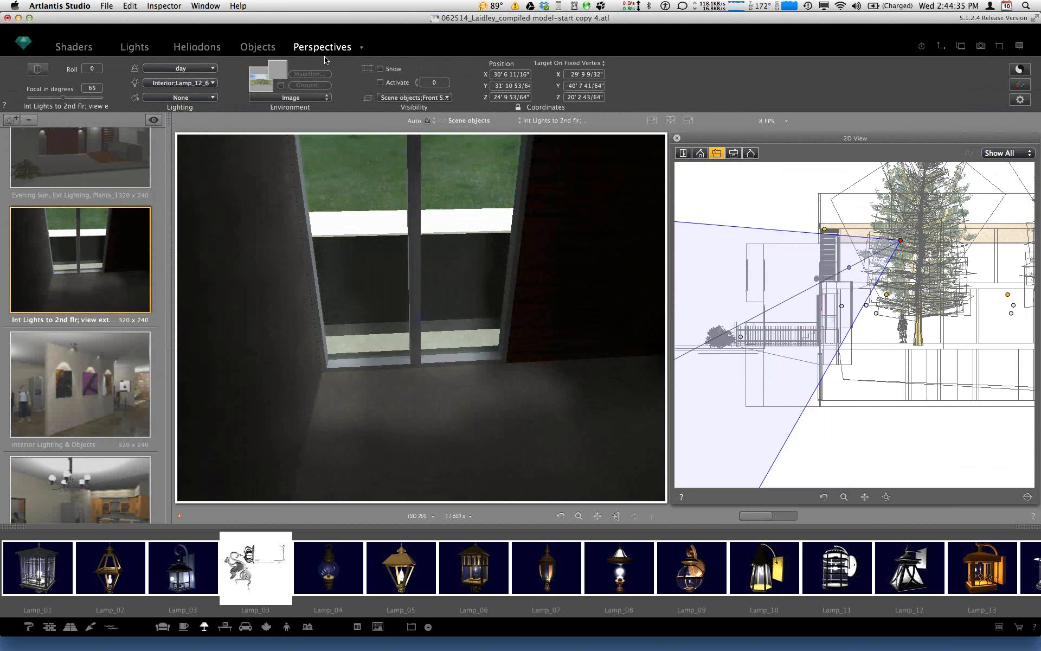
Step: Move Light_8 inside the camera's view cone in the top plan and nudge the camera slightly
left_click(683, 153)
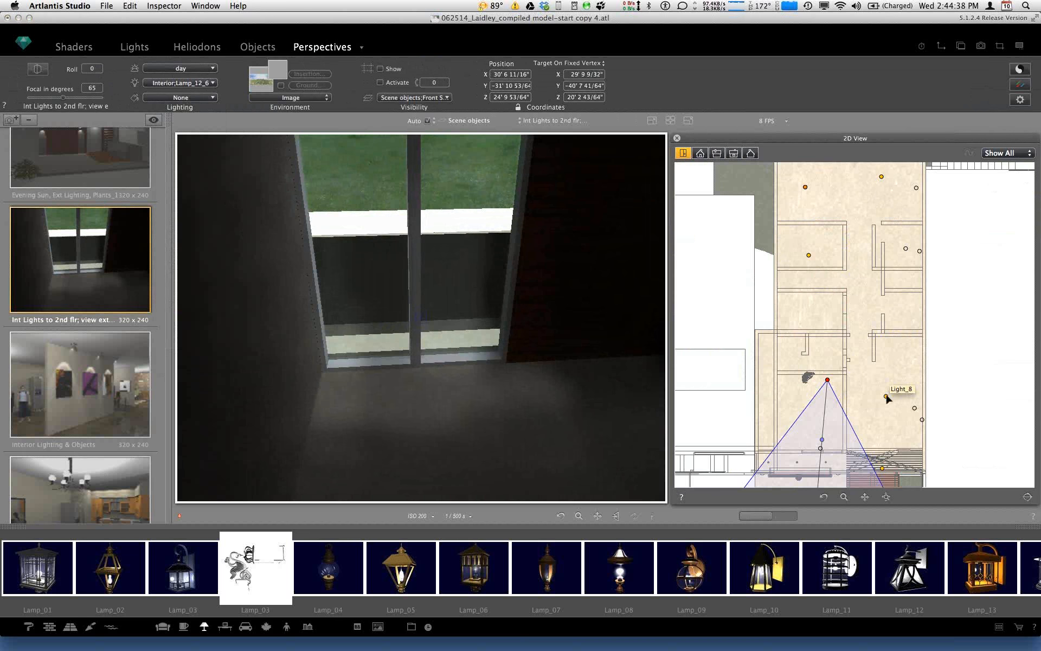
left_click_drag(886, 396, 841, 401)
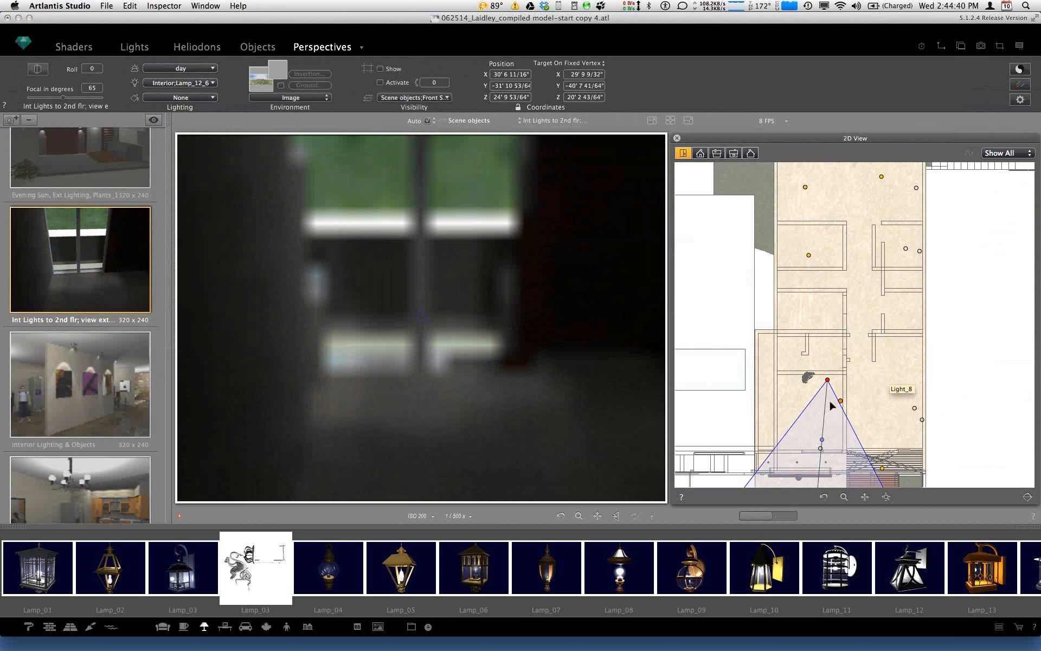
left_click_drag(840, 401, 821, 405)
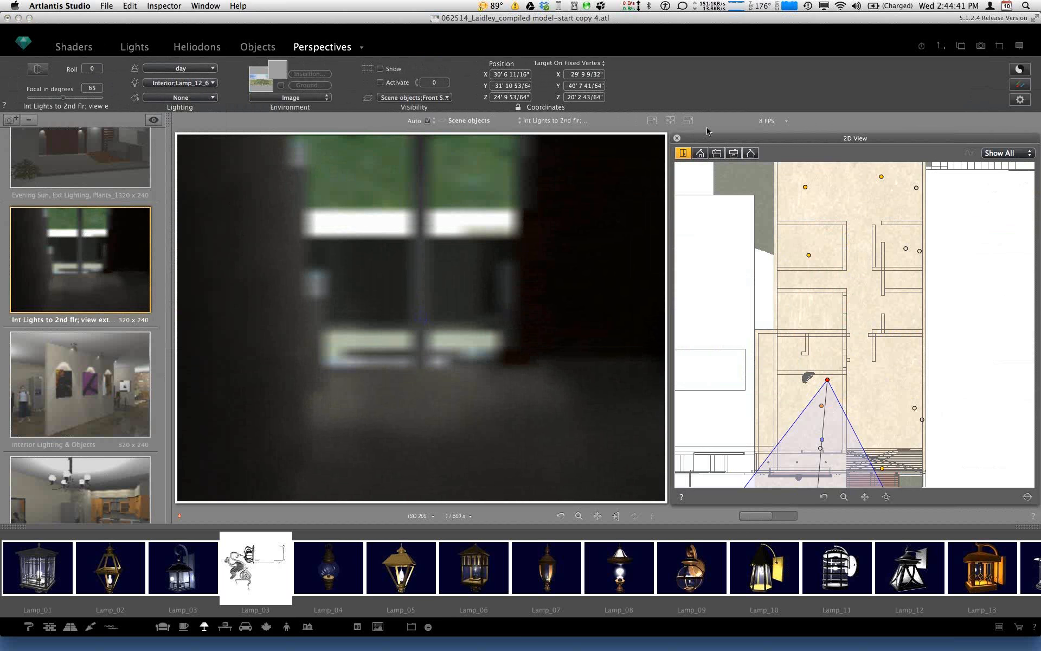
left_click(700, 153)
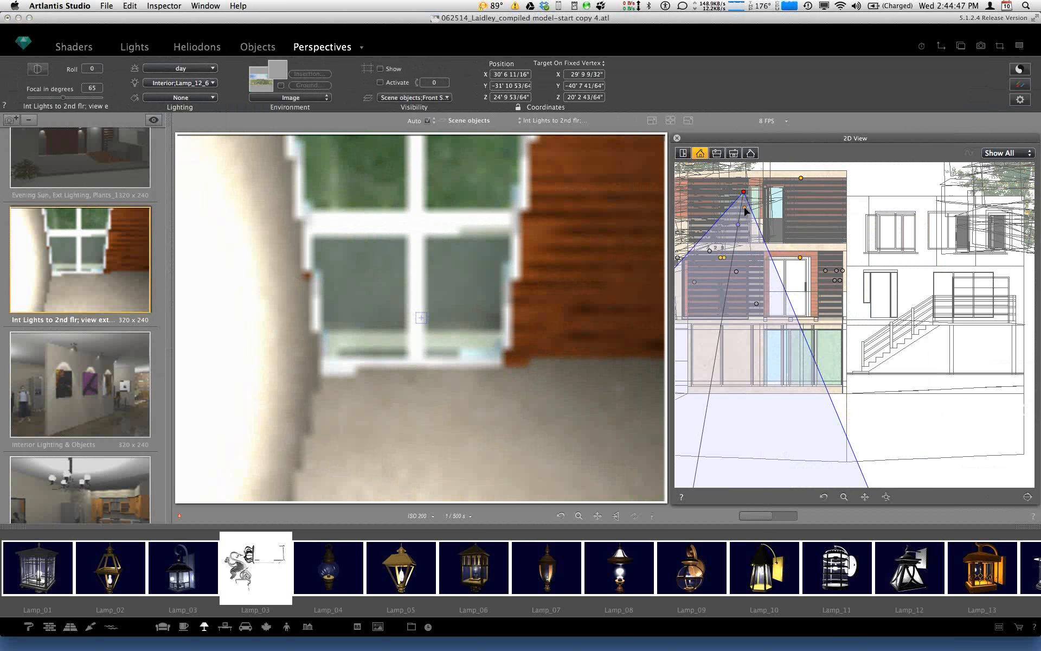
left_click(688, 154)
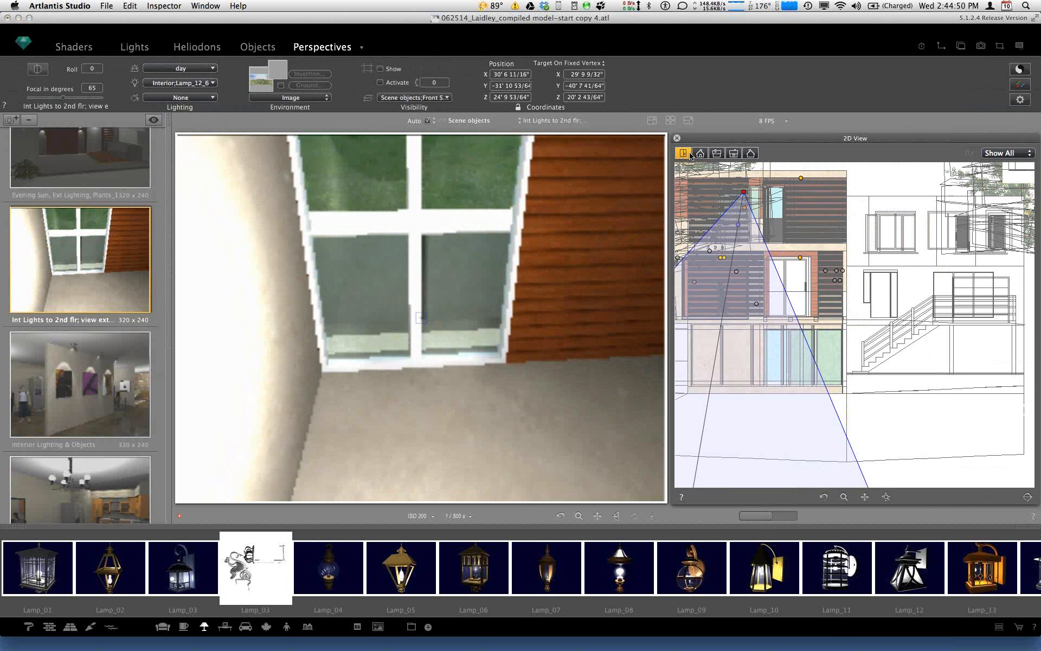
mouse_move(827, 408)
left_mouse_down()
mouse_move(811, 415)
mouse_move(816, 404)
left_mouse_up()
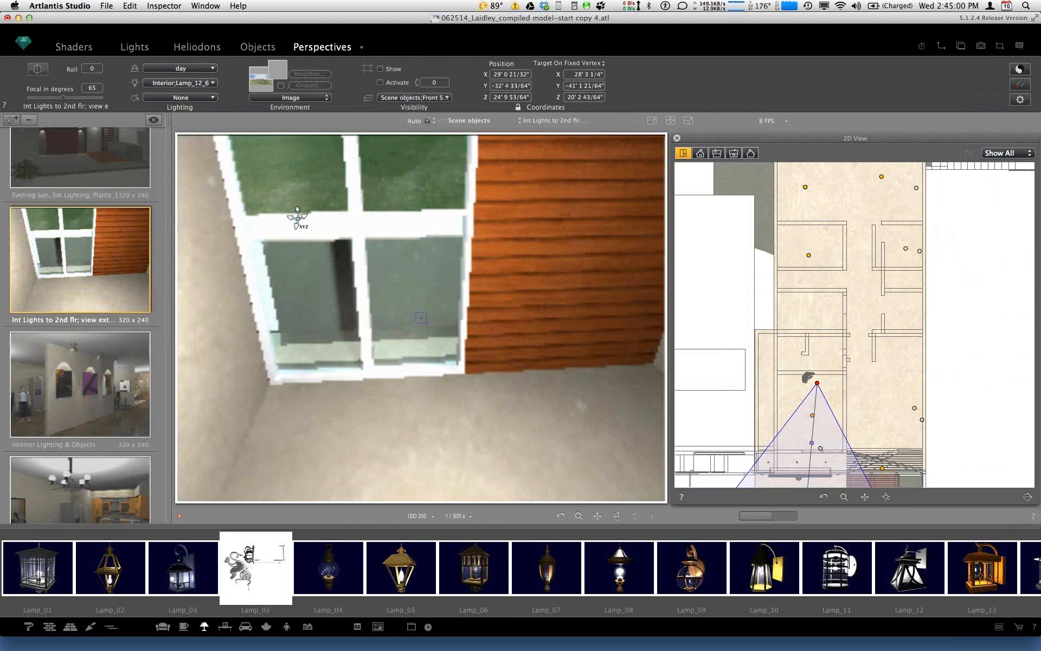
left_click(134, 47)
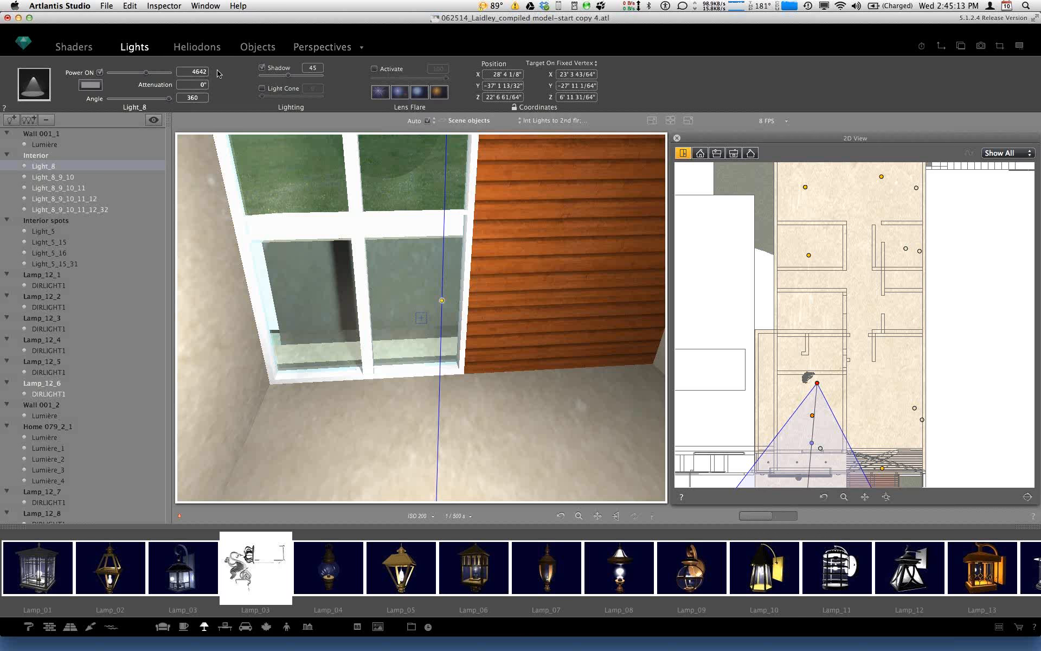
Step: Switch the Evening Sun exterior view from the dusk heliodon to night_1
left_click(303, 51)
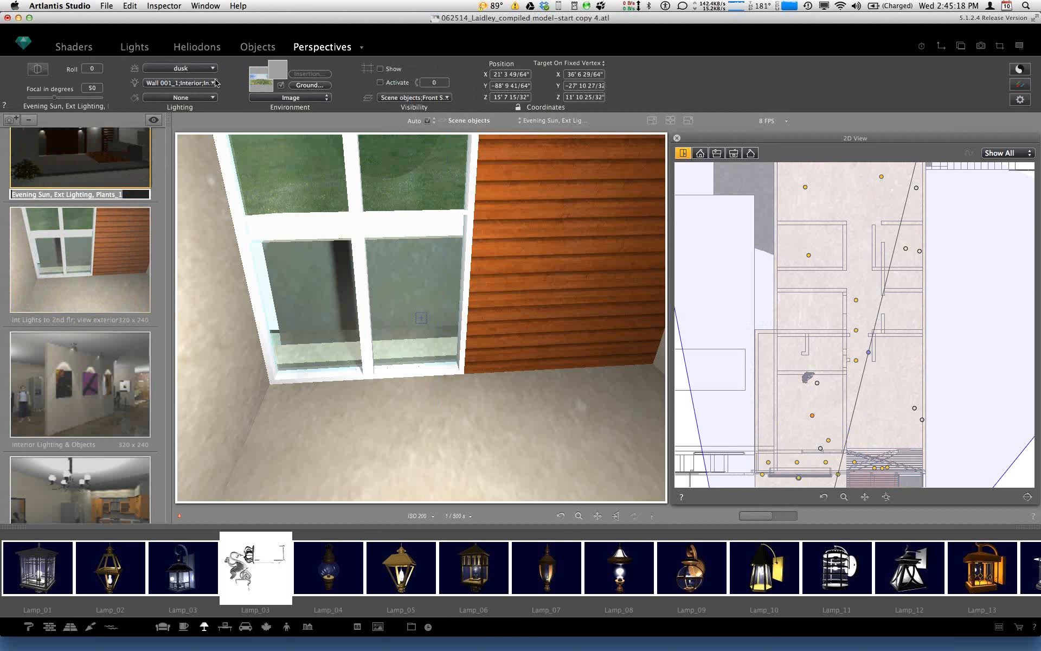
left_click(181, 82)
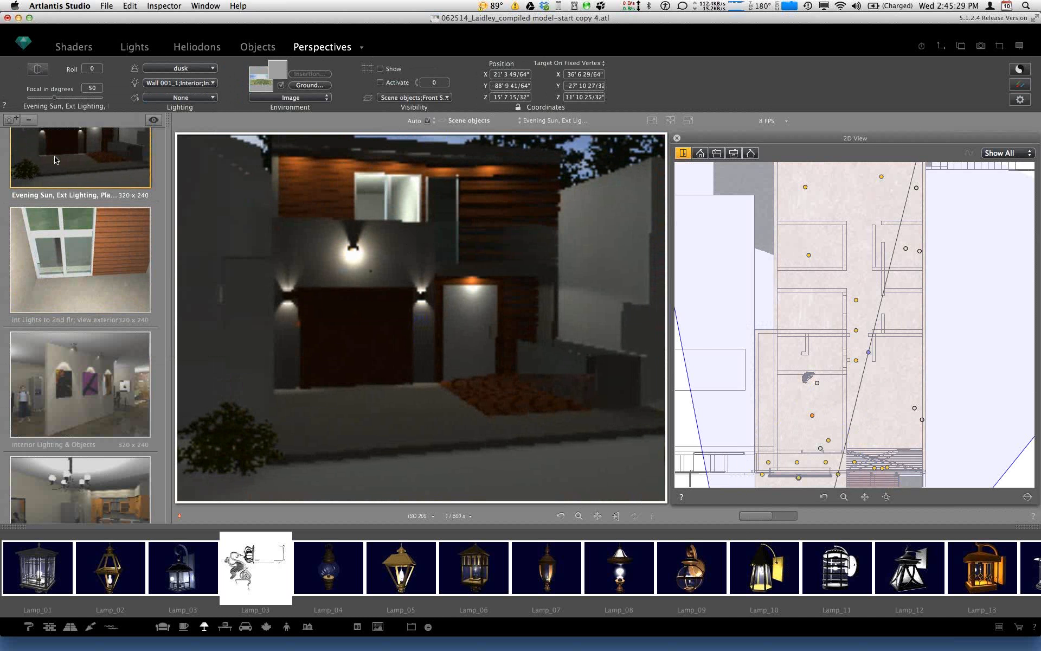
left_click(185, 69)
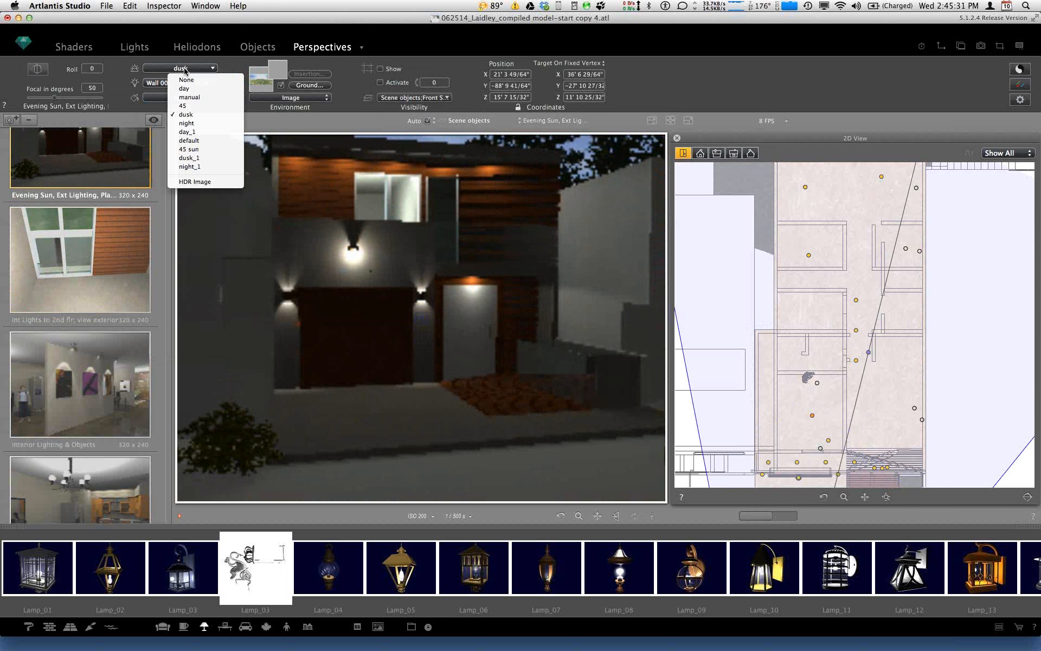
left_click(190, 166)
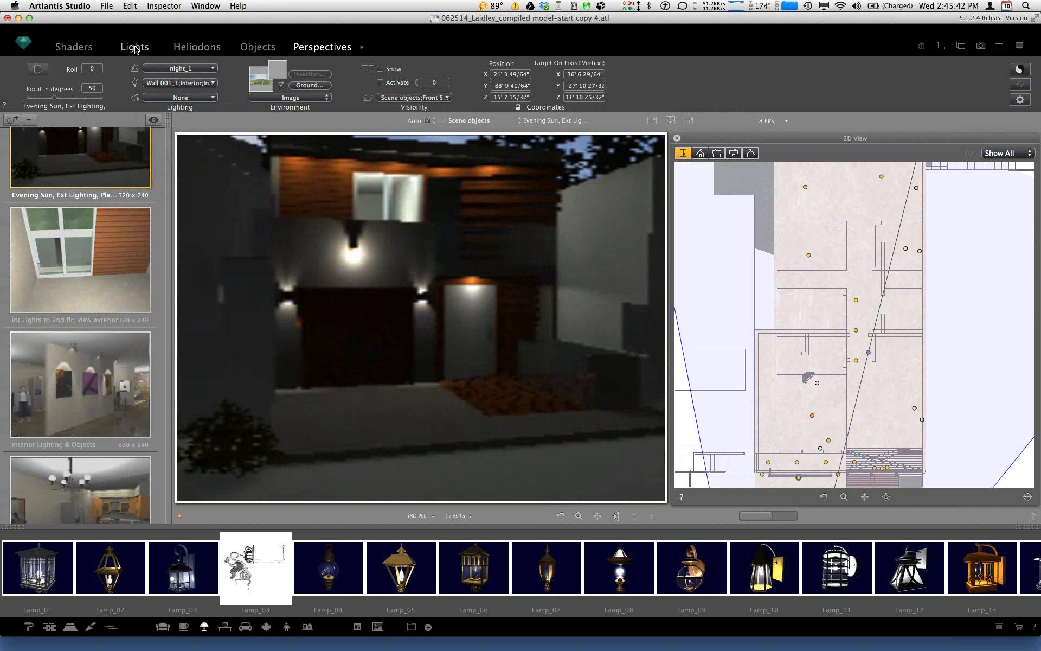
left_click(135, 47)
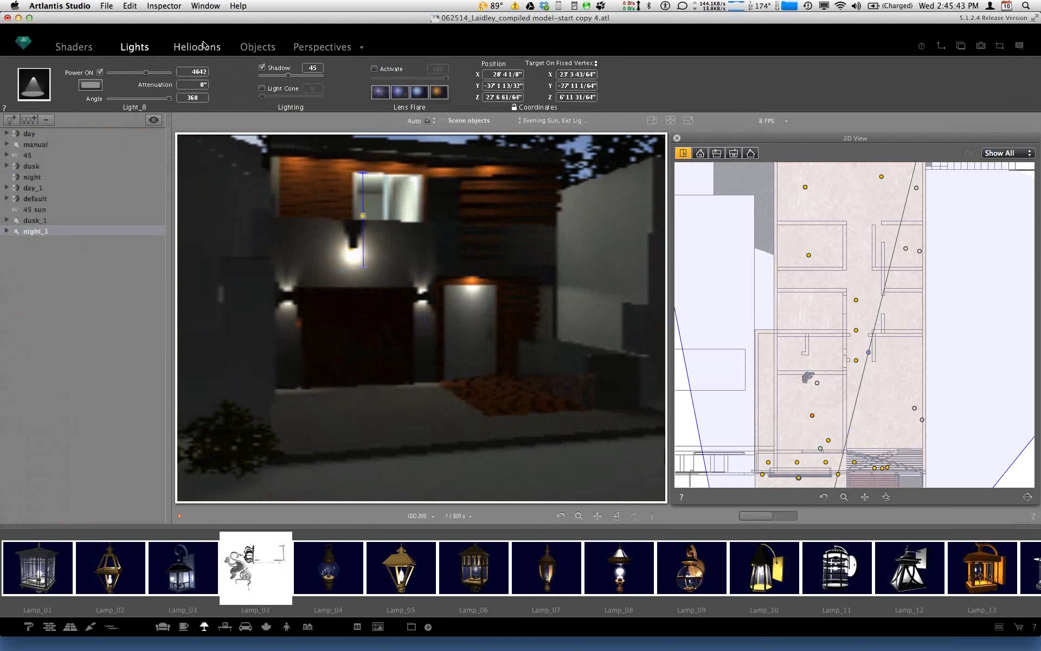
Step: Position the night_1 sun by date, time and location: San Francisco, 30/06, 00:00
left_click(203, 46)
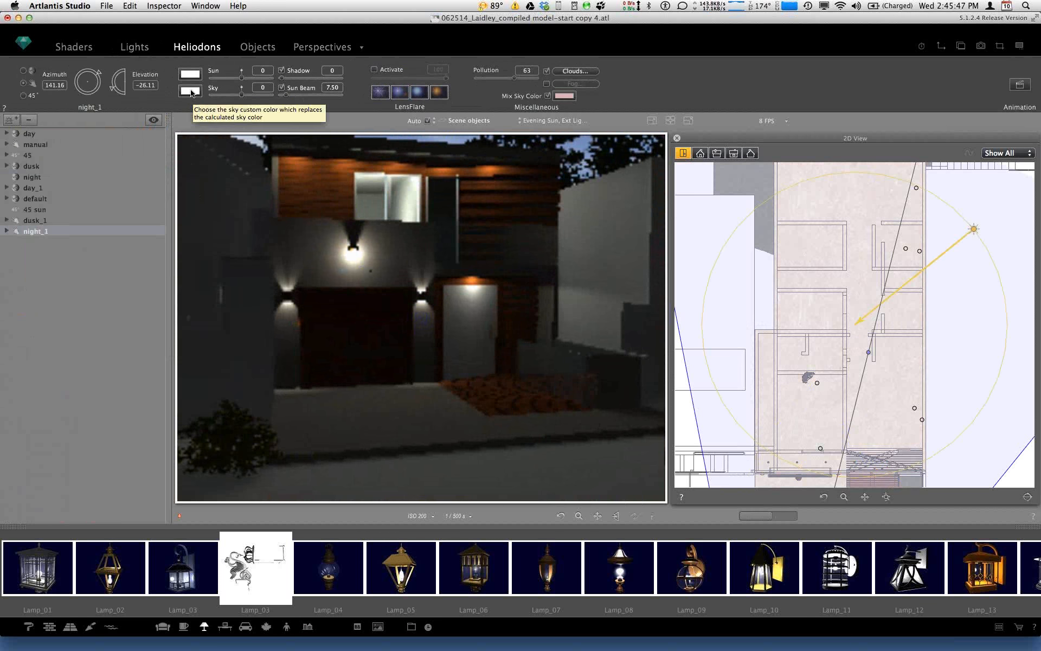
left_click(22, 70)
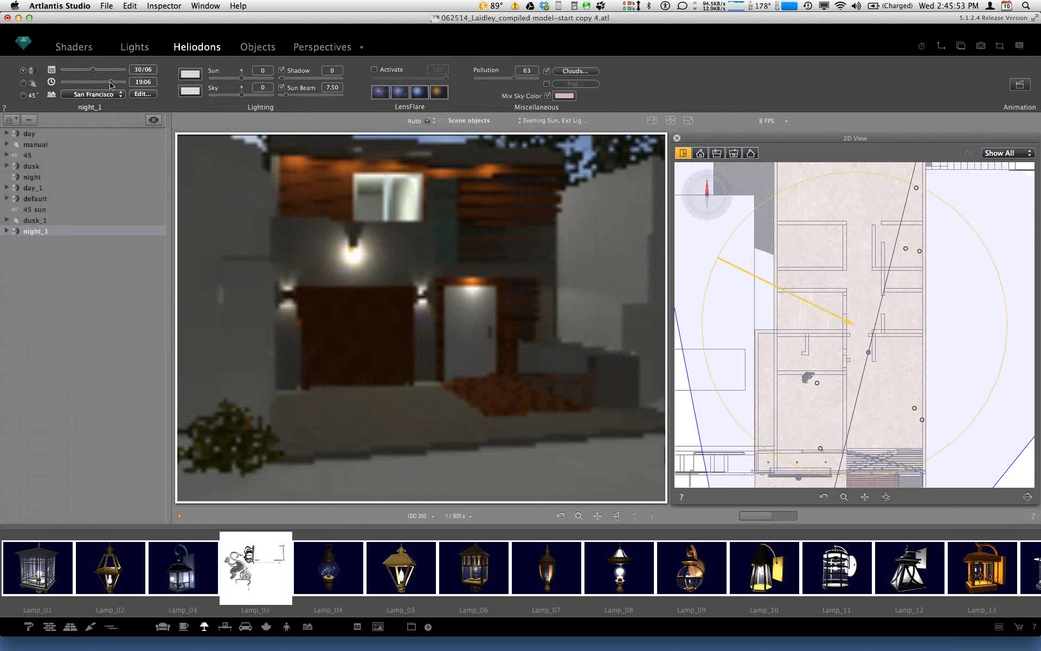
left_click_drag(110, 85, 98, 86)
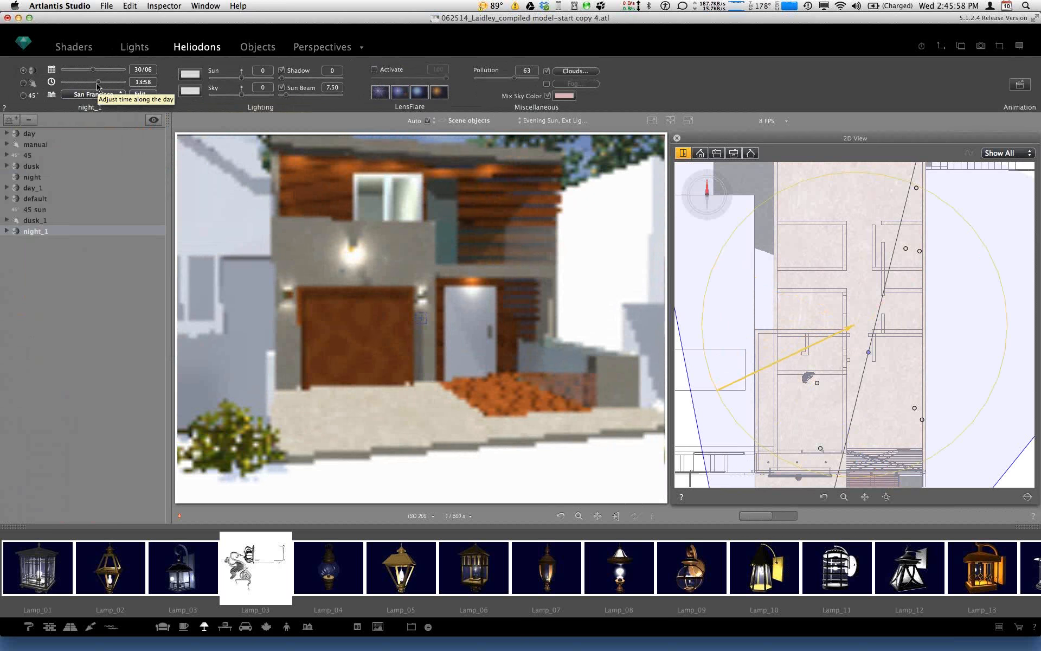
left_click_drag(98, 86, 91, 86)
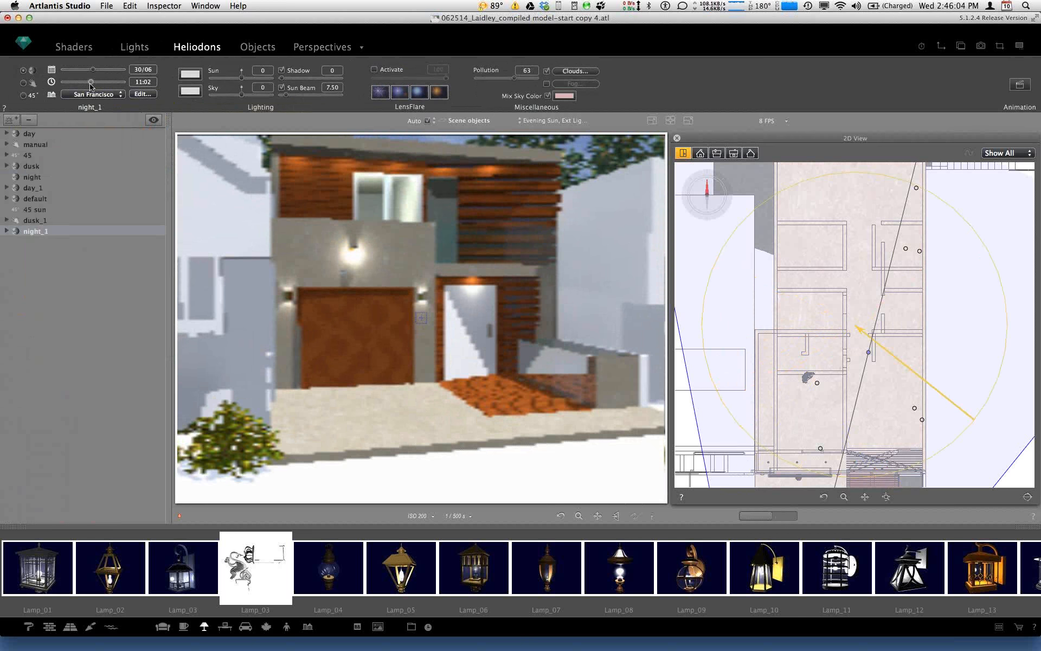
left_click_drag(86, 86, 63, 86)
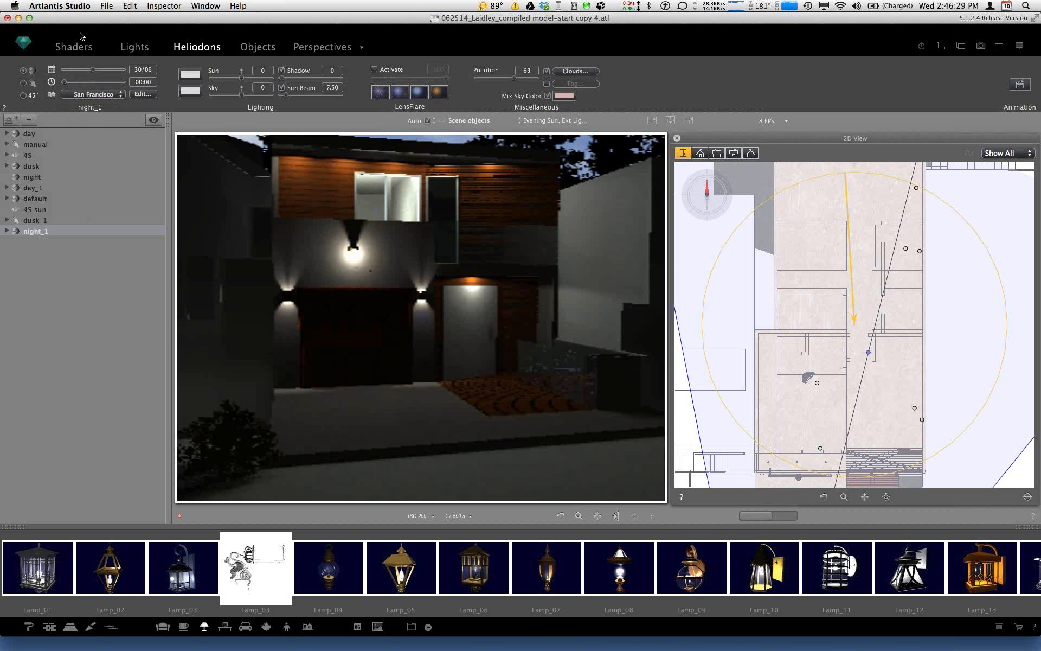
left_click(133, 48)
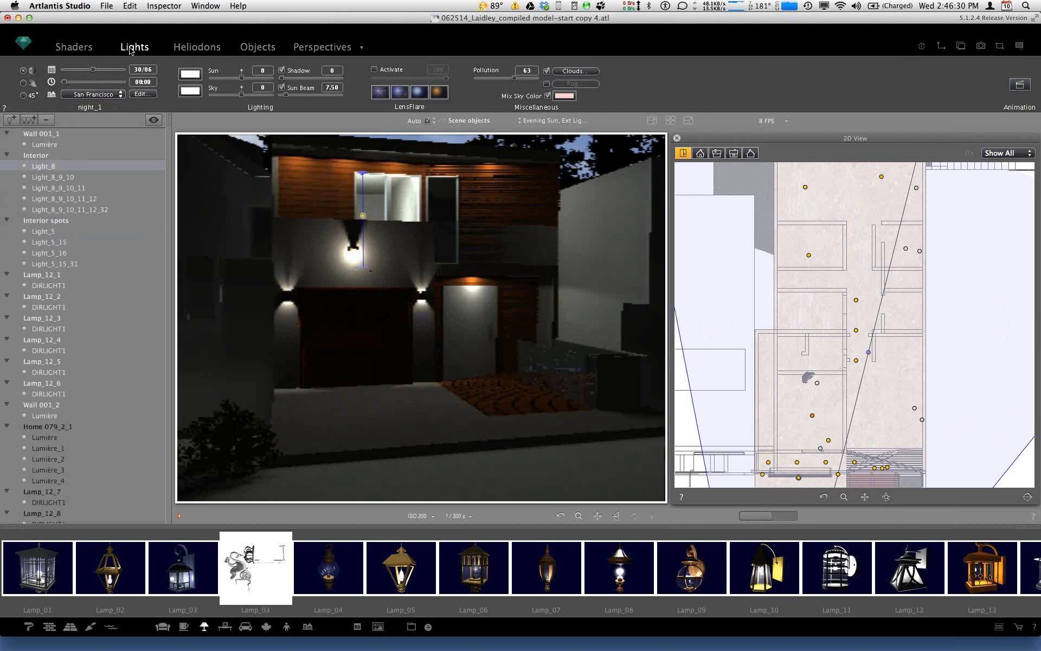
Step: Delete the Interior Lighting & Objects perspective, then restore it with Undo Delete Perspective View
left_click(307, 51)
scroll(108, 380, "up", 2)
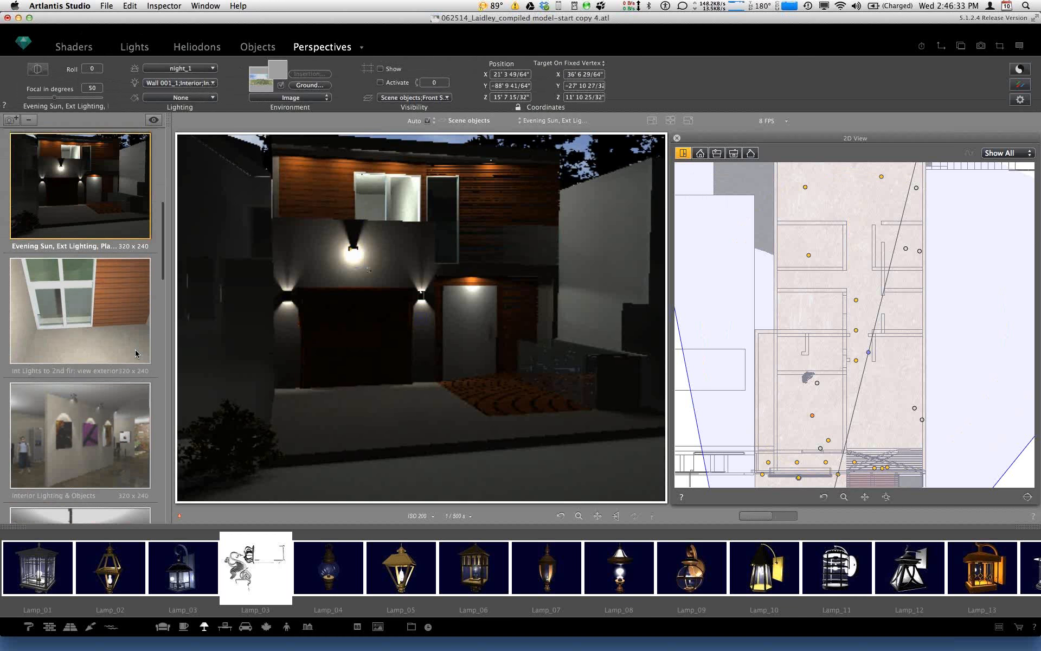
left_click(115, 424)
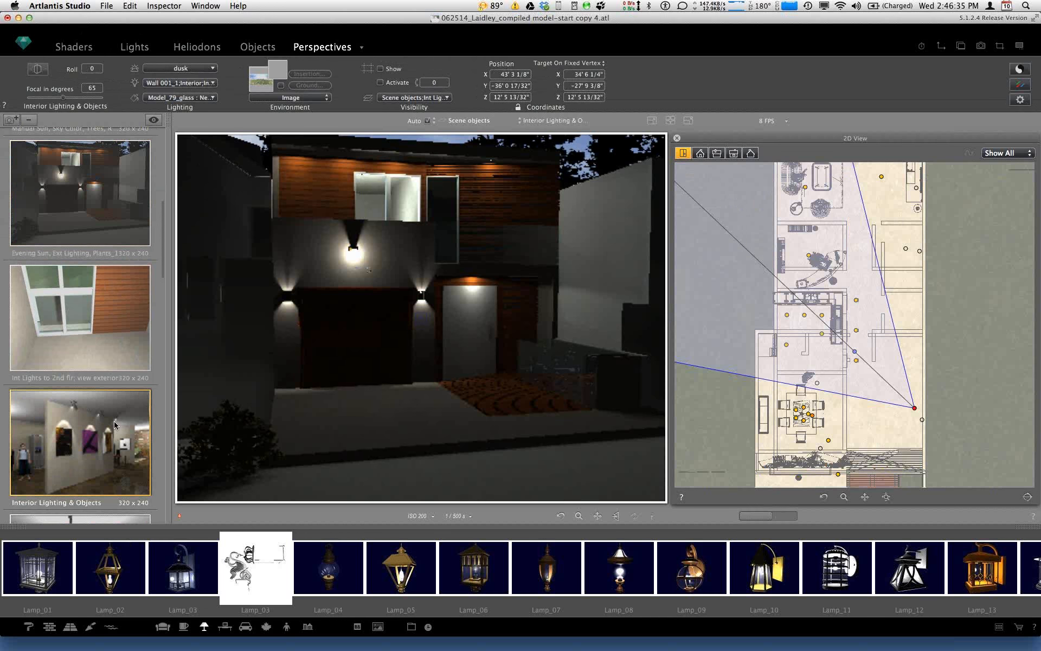
double_click(110, 456)
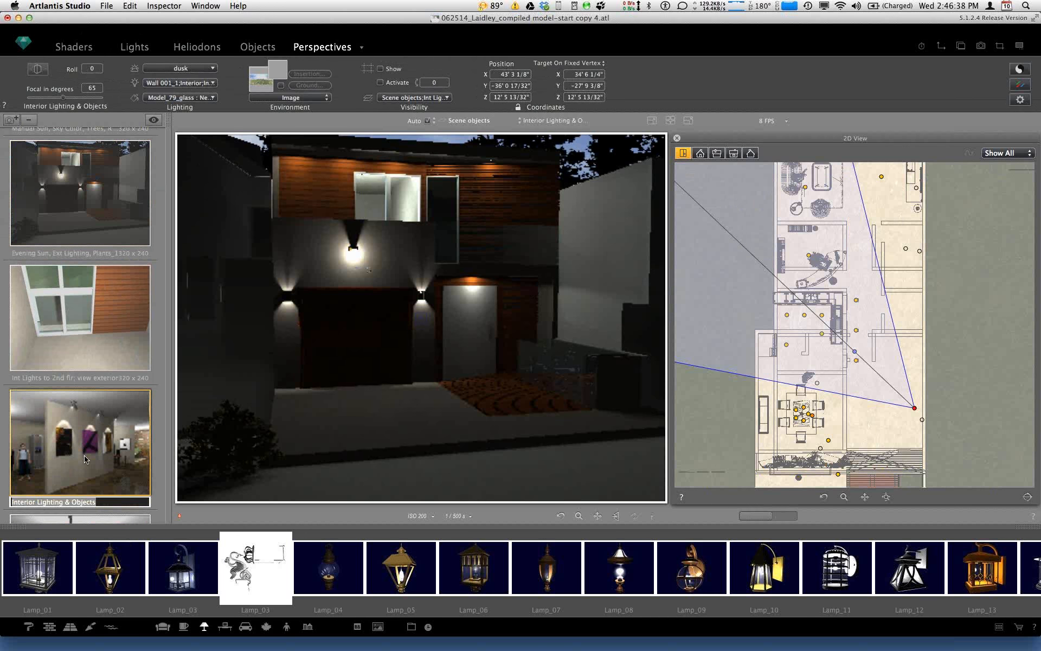
left_click(85, 459)
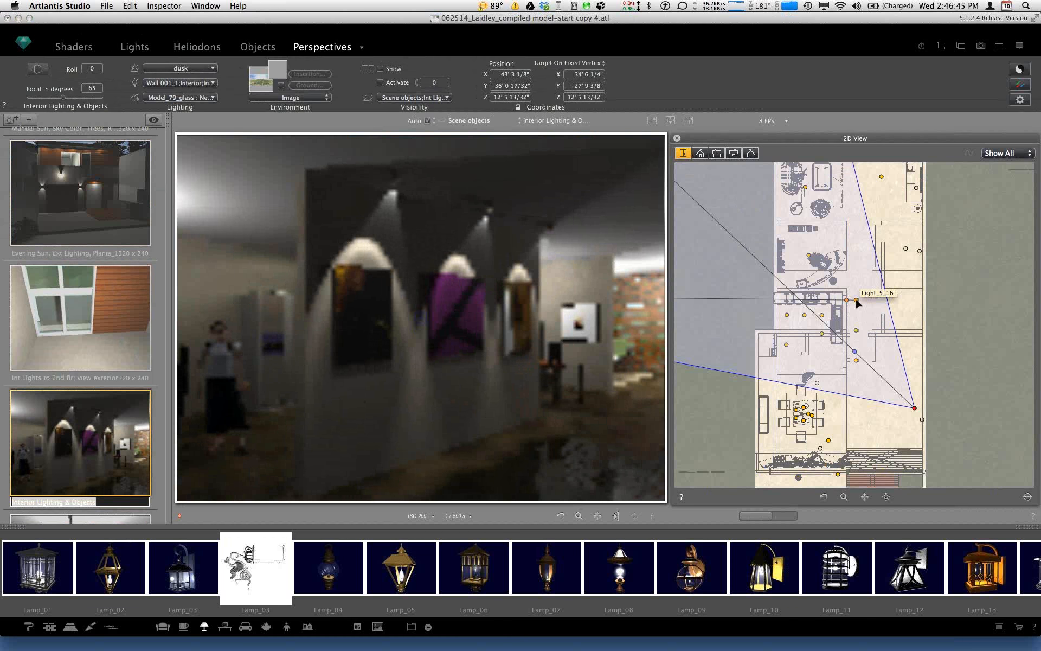
key("Delete")
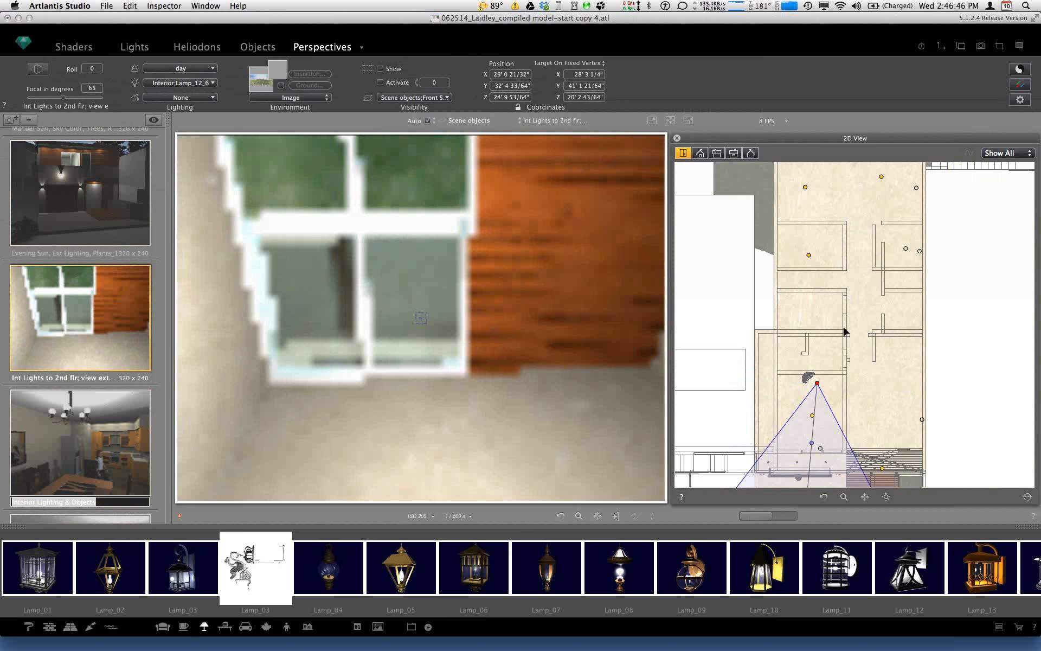
left_click(130, 6)
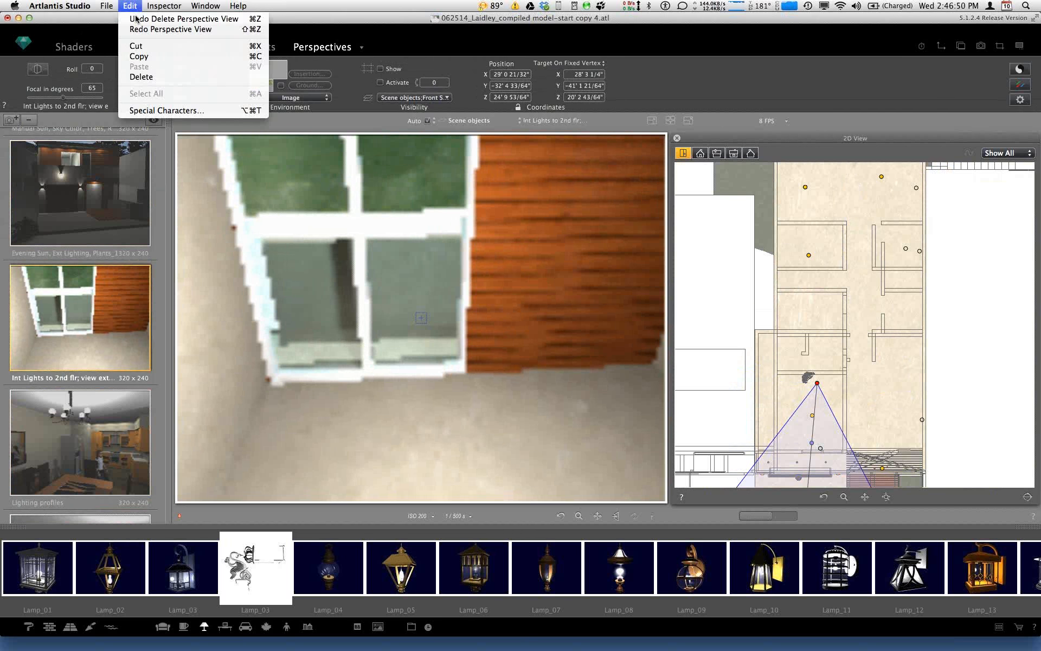
left_click(136, 19)
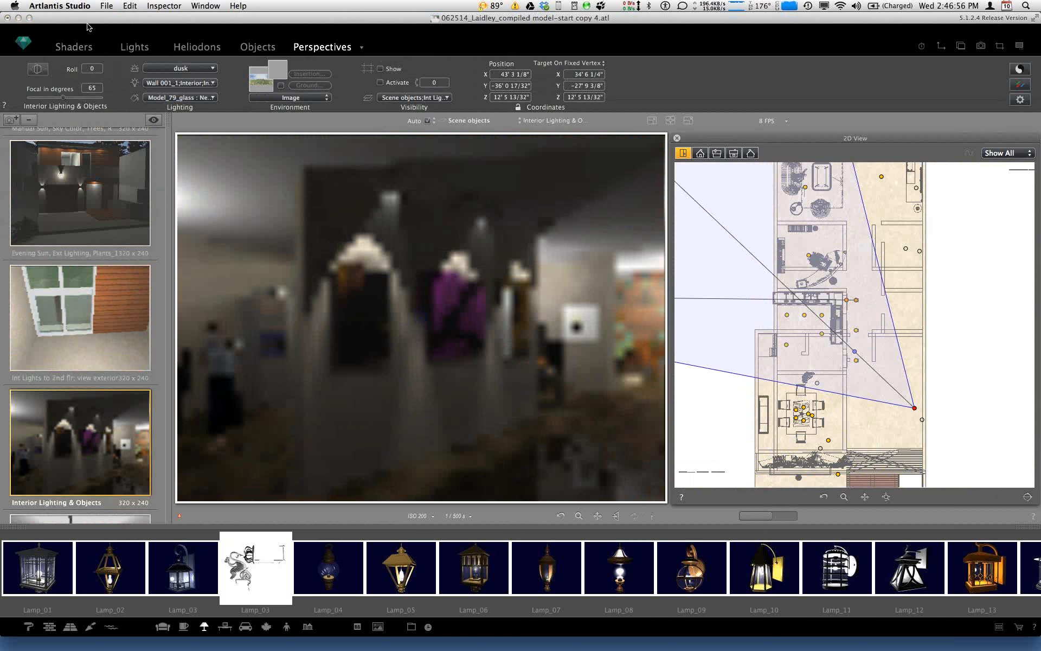
left_click(134, 47)
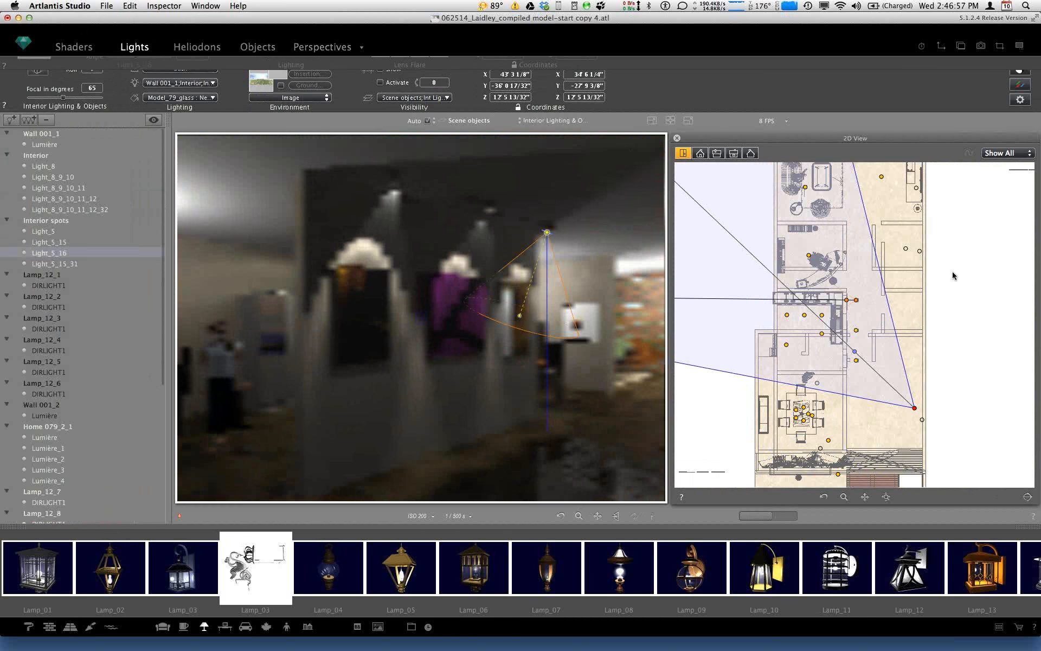
Step: Delete spotlights Light_5_15 and Light_5_16 from the light list
left_click(856, 330)
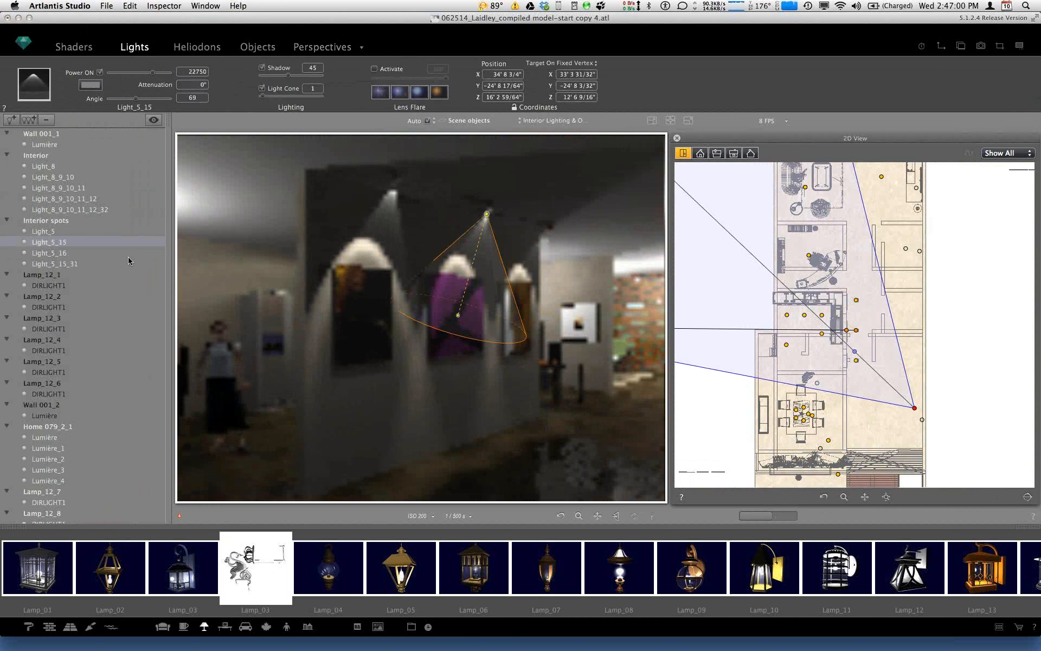
left_click(128, 254, "shift")
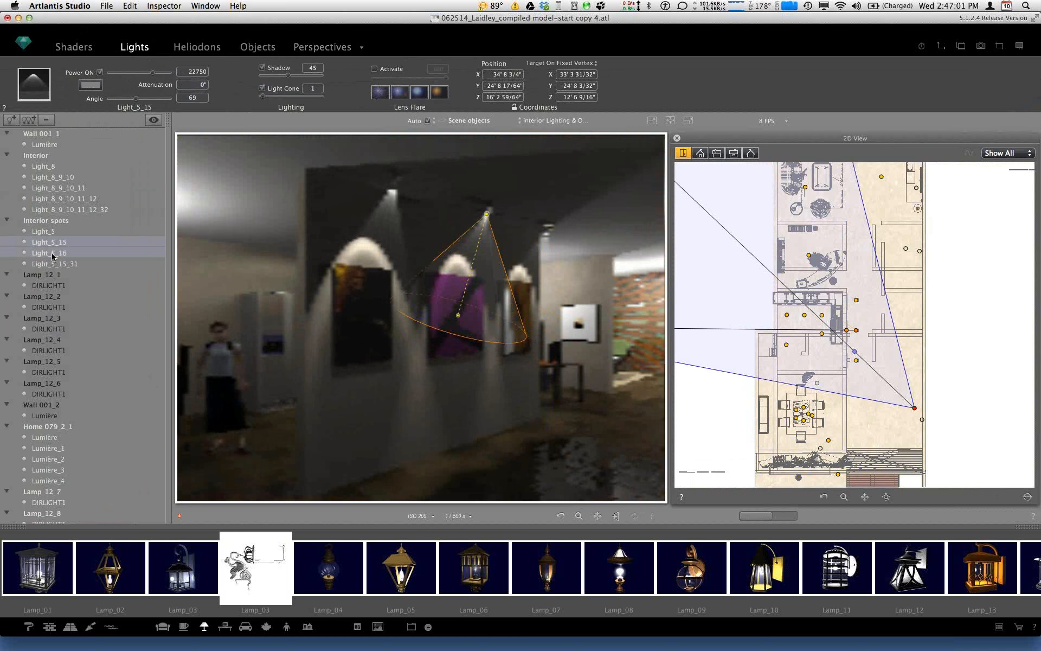
left_click(48, 122)
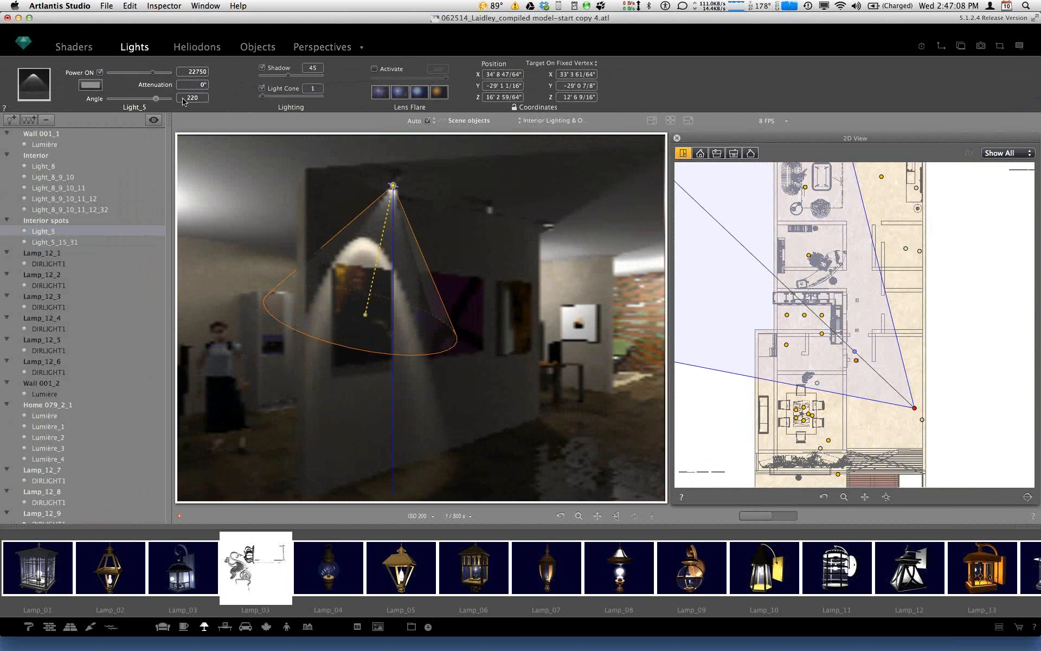
Step: Narrow Light_5's cone angle to 83
left_click_drag(137, 98, 170, 98)
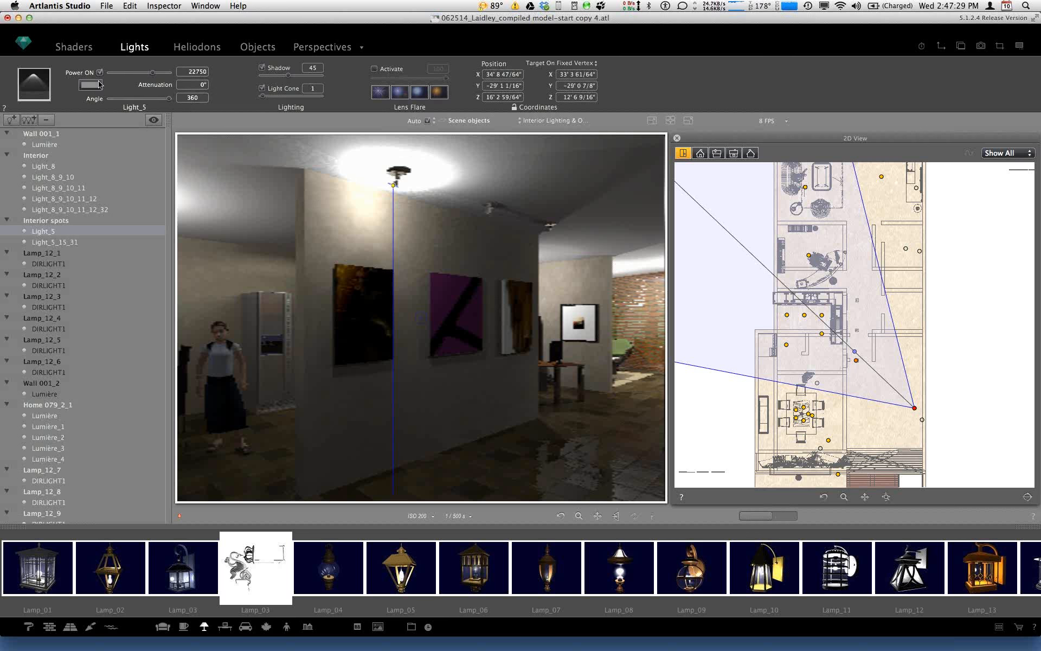
left_click_drag(170, 99, 141, 99)
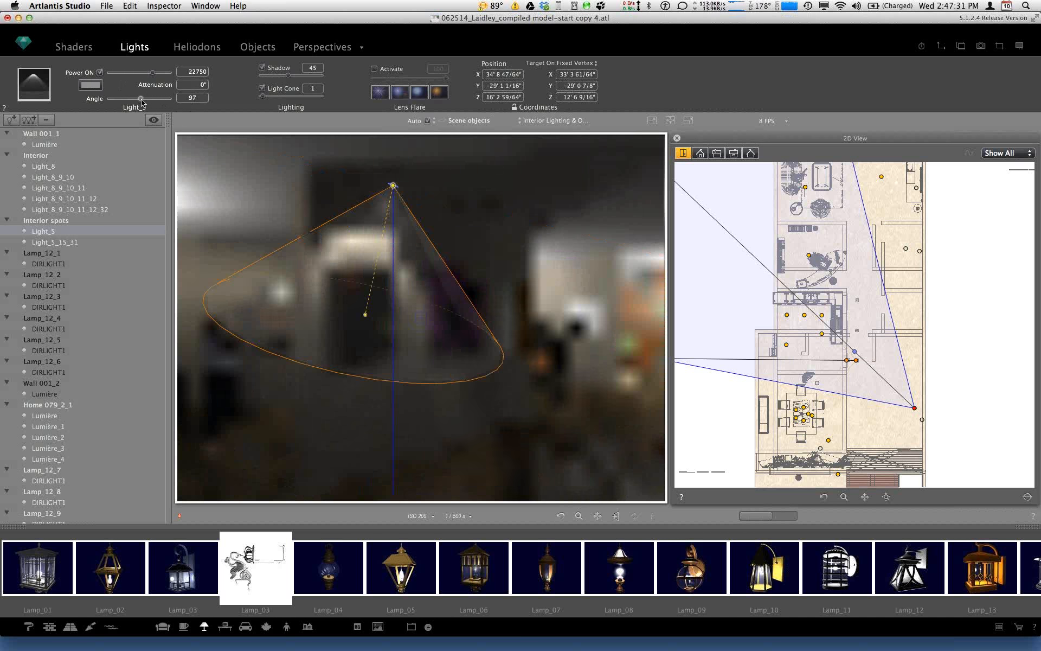
left_click_drag(141, 101, 134, 102)
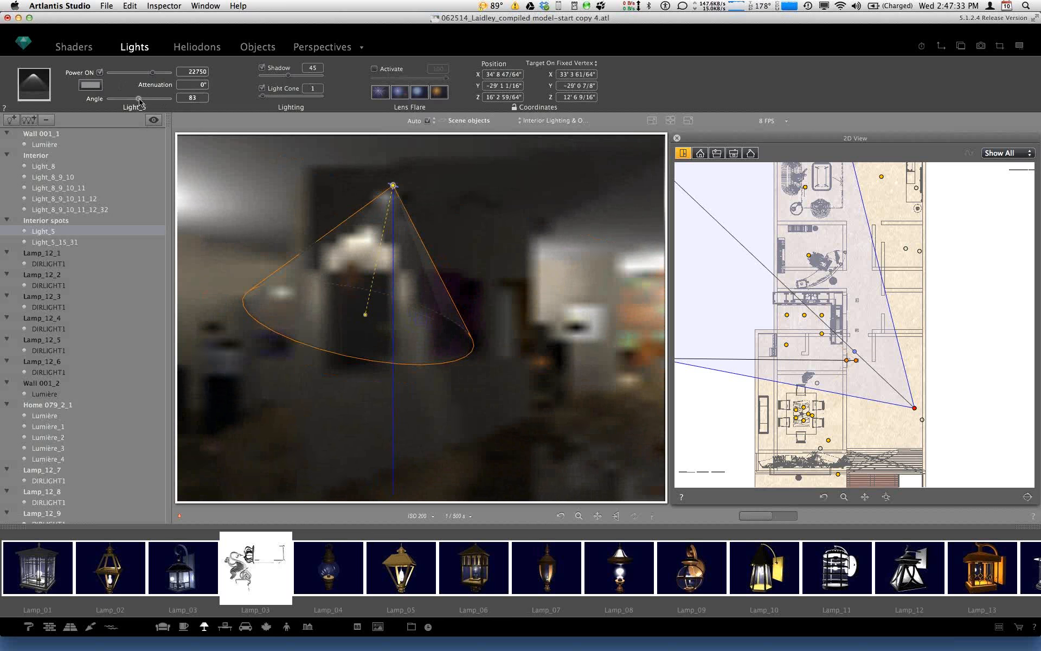
Step: Turn off Light_5's light cone, give it a different profile, and lower its power to 3816
left_click(262, 88)
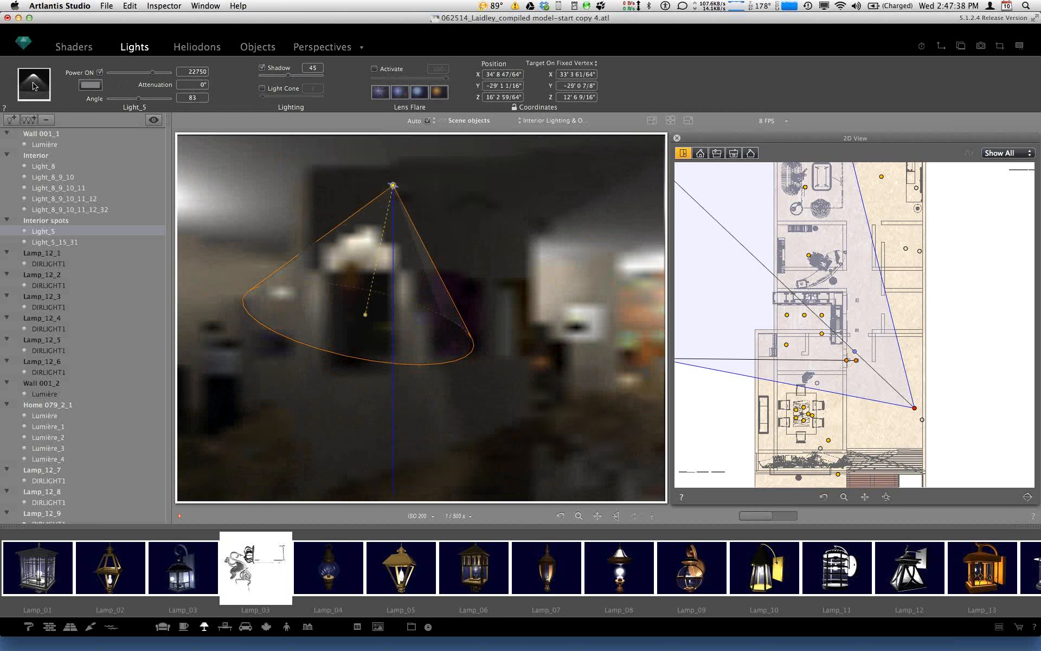
left_click(34, 86)
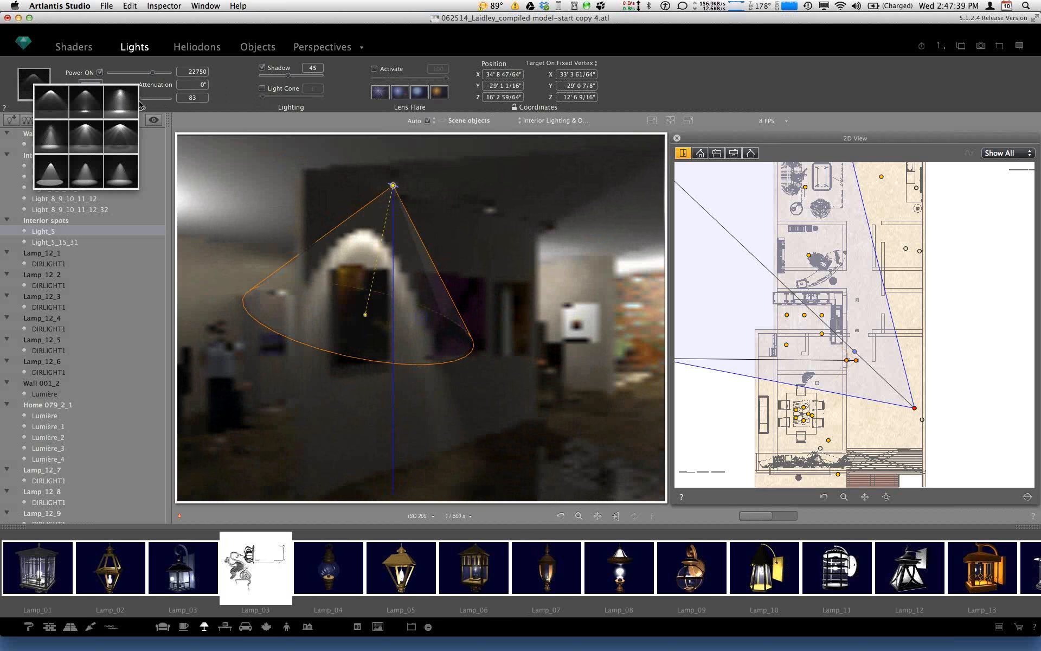
left_click(87, 141)
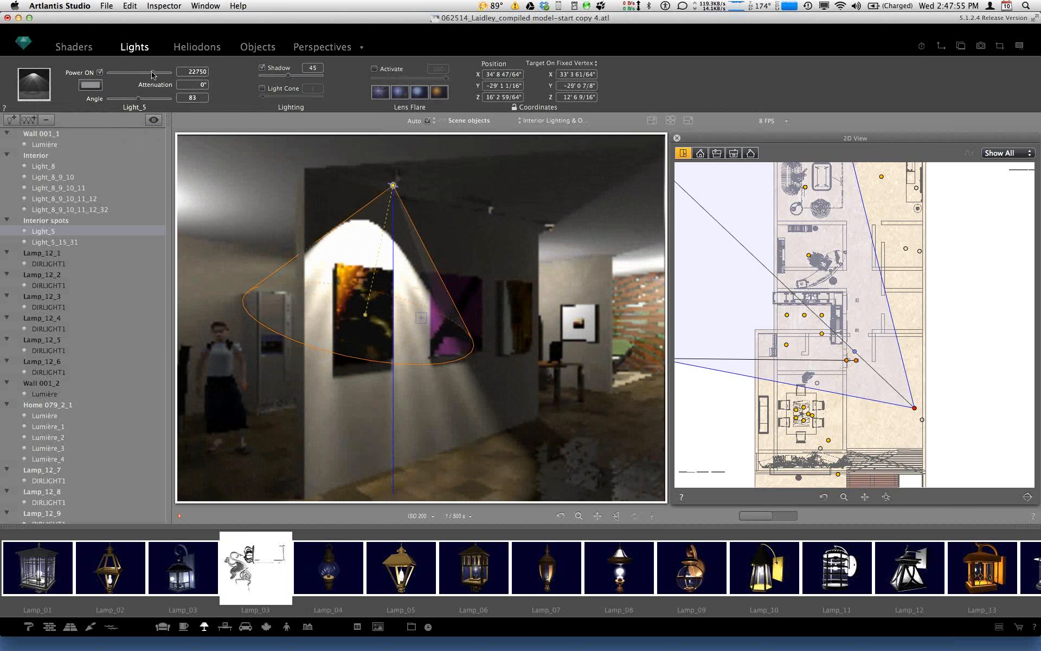
left_click_drag(152, 73, 146, 76)
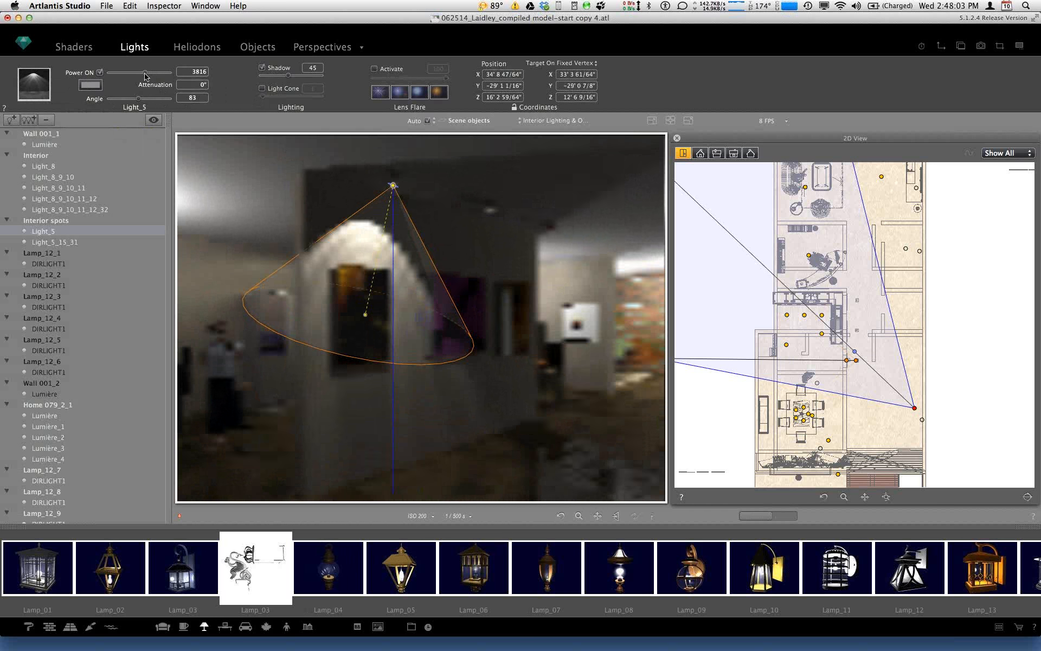
left_click(844, 497)
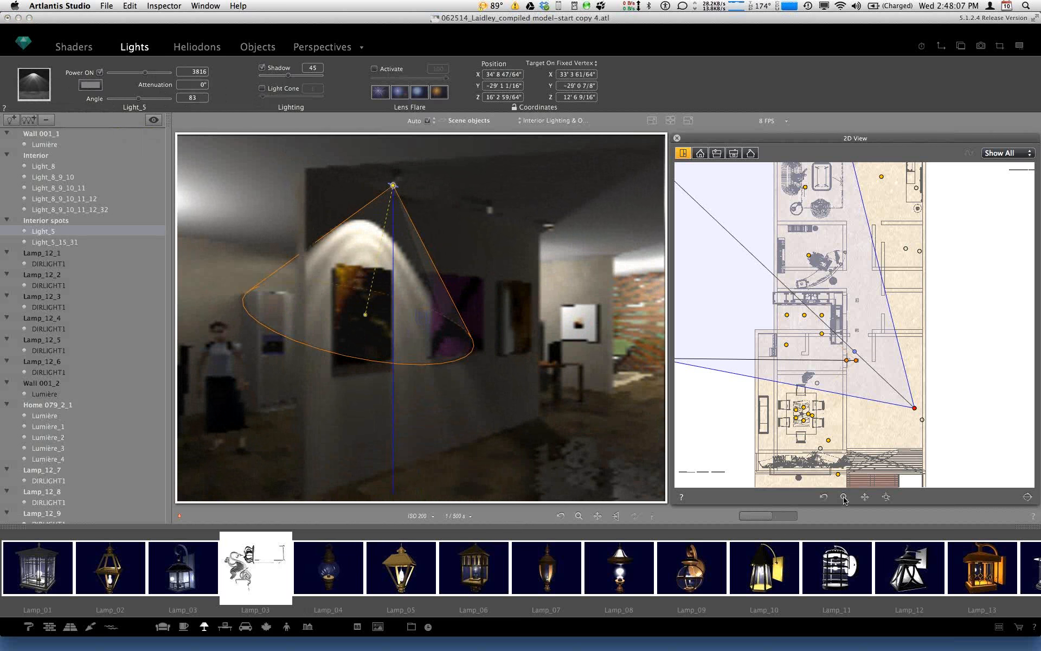
Step: Zoom the plan around Light_5 and lay out two copies of it along the wall
left_click(844, 497)
left_click_drag(871, 368, 833, 277)
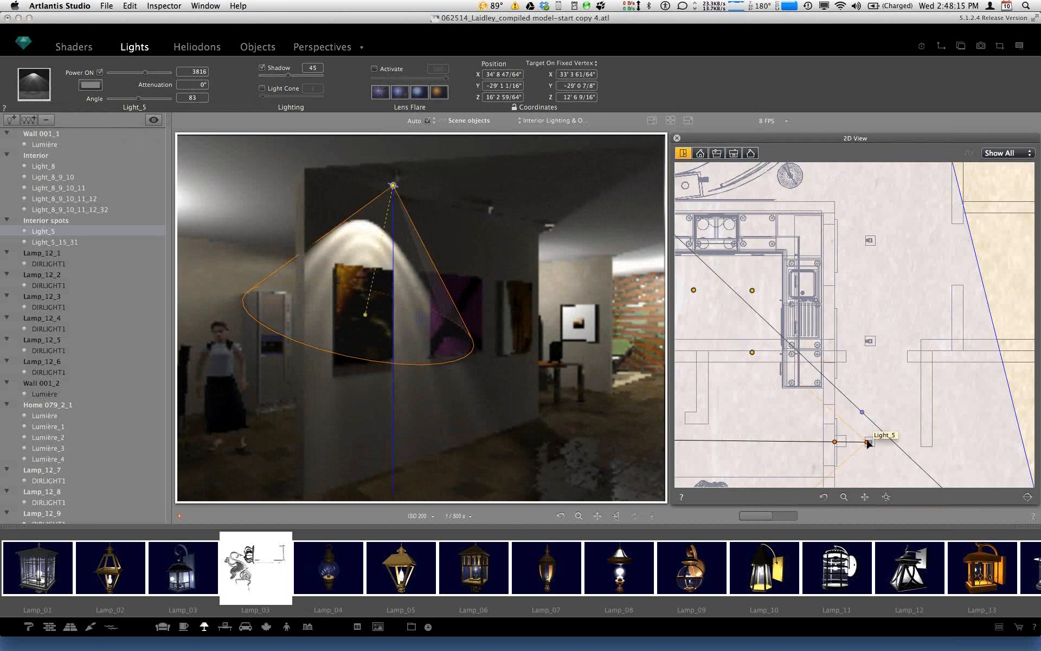
left_click_drag(868, 444, 869, 242)
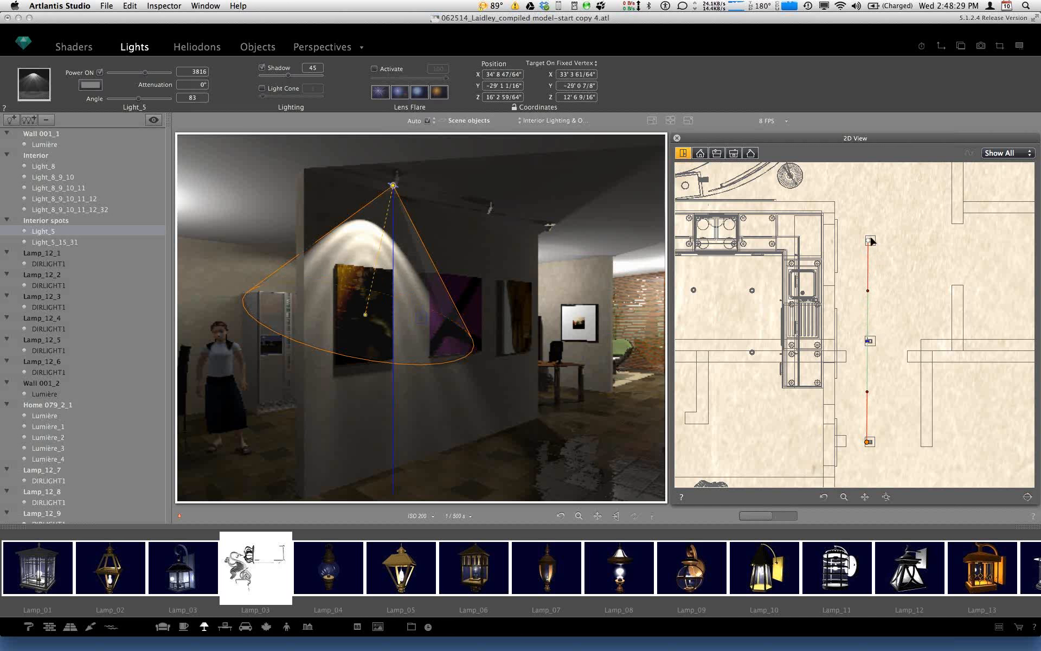
left_click(871, 241)
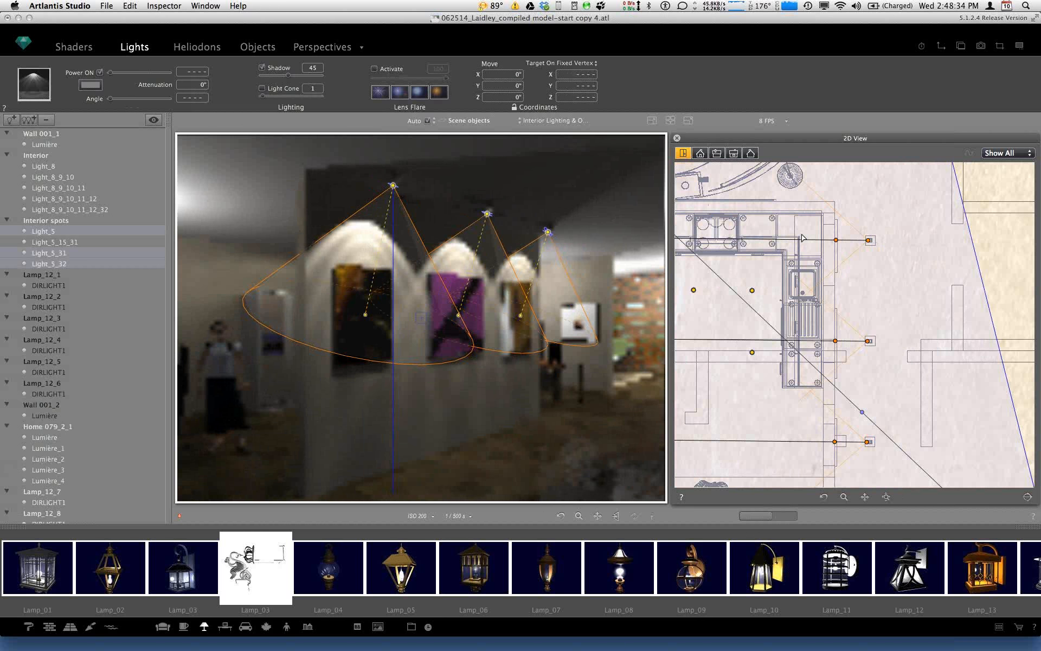
Step: Delete Light_5_15_31 and turn the light cone on for Light_5, Light_5_31 and Light_5_32
left_click(53, 244)
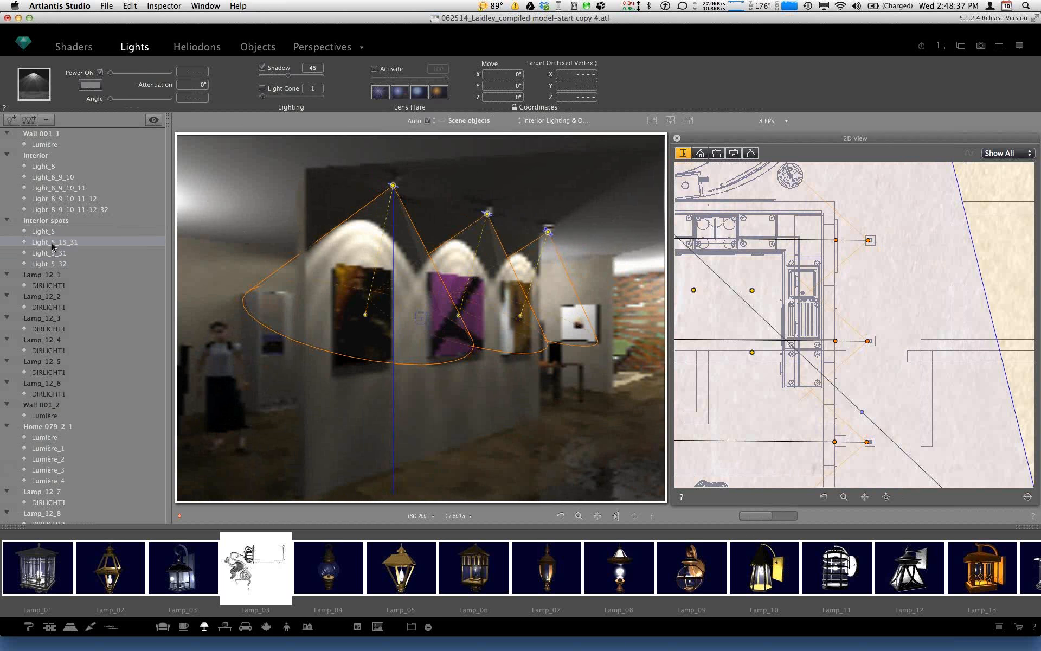
left_click(46, 120)
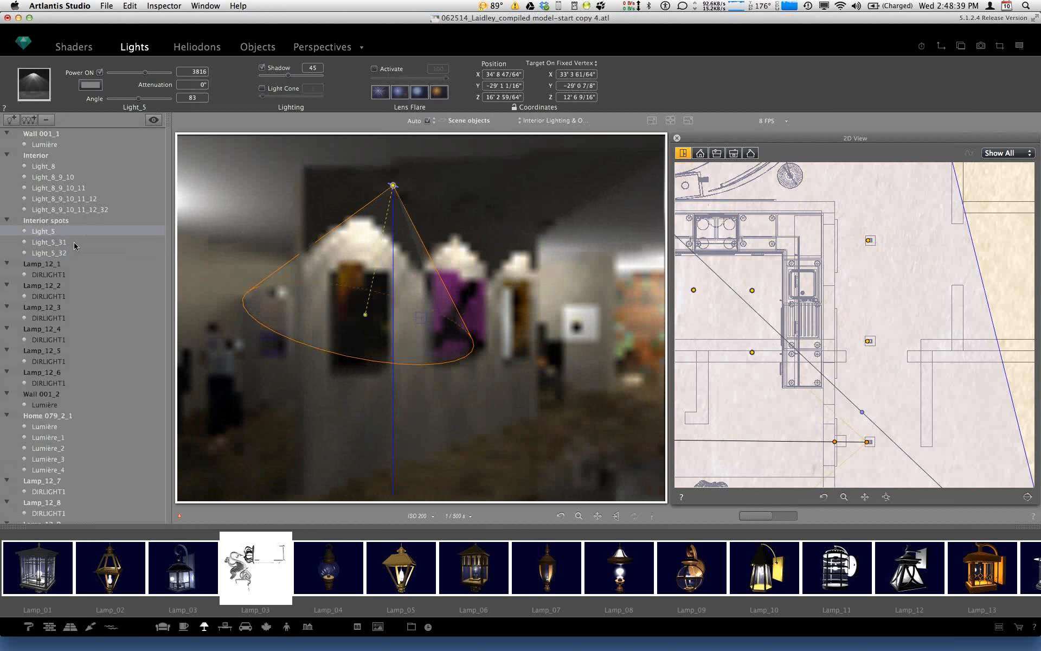
left_click(60, 253, "shift")
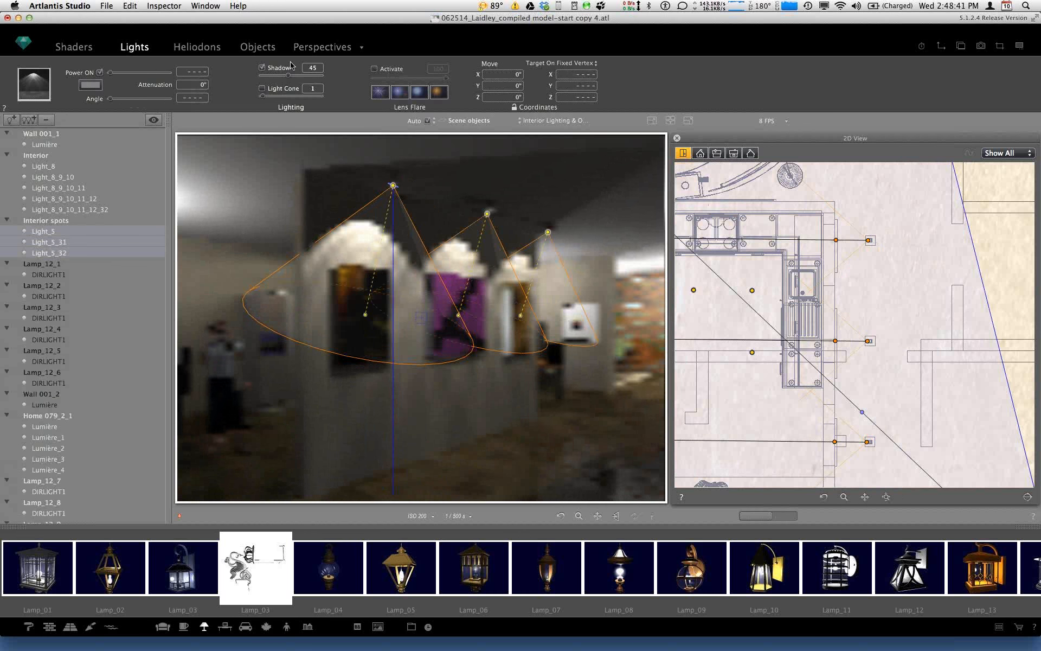
left_click(263, 89)
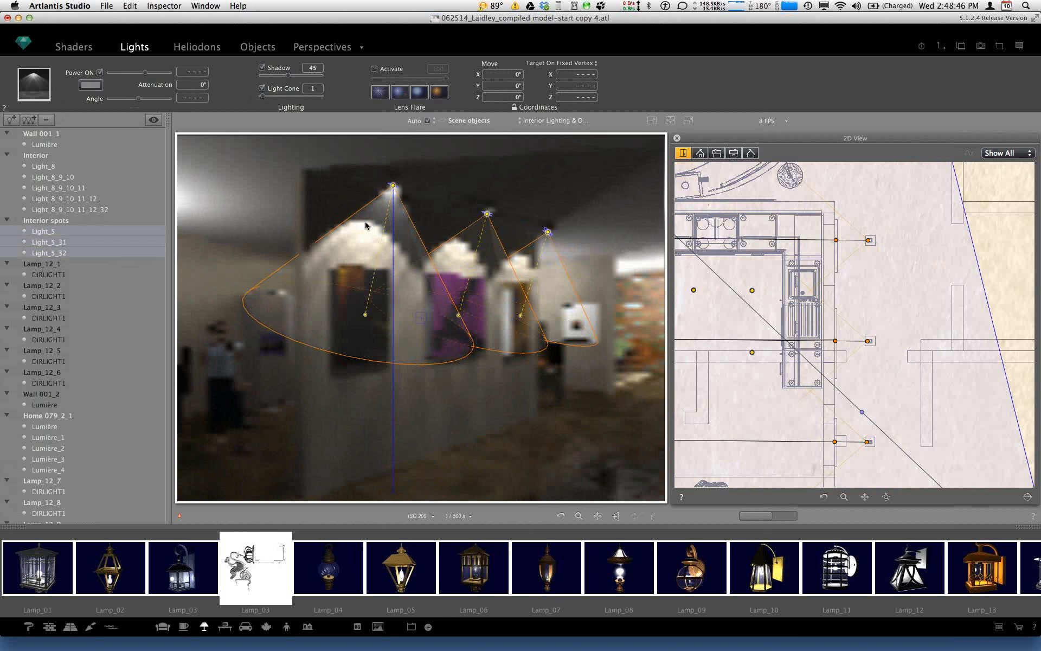
Step: Select Light_5, Light_5_31 and Light_5_32 one by one to check their settings
left_click(334, 189)
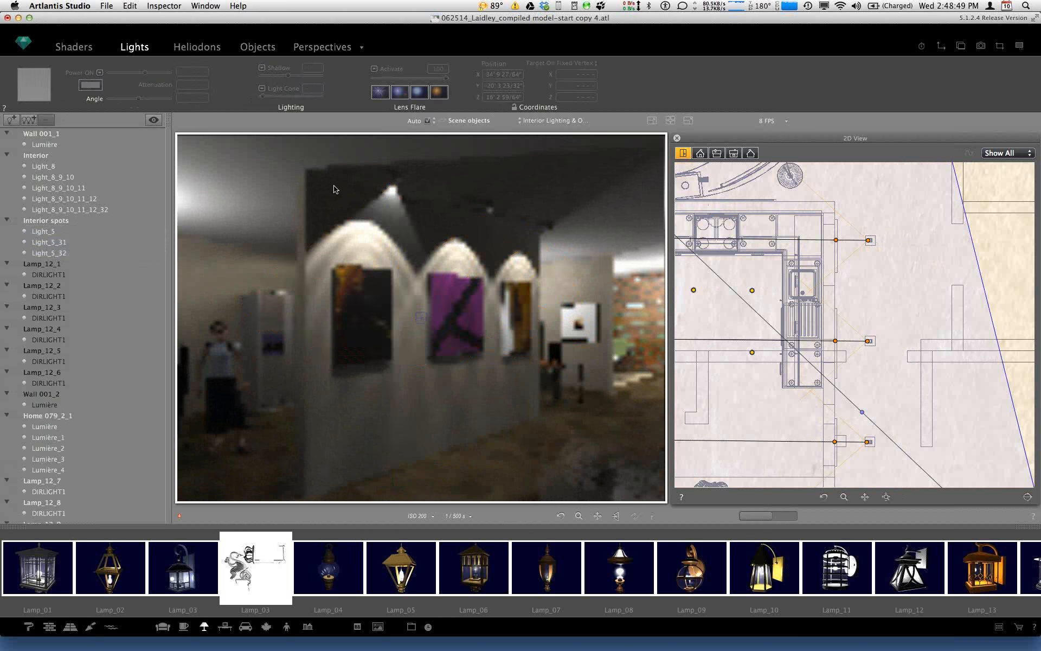
left_click(32, 252)
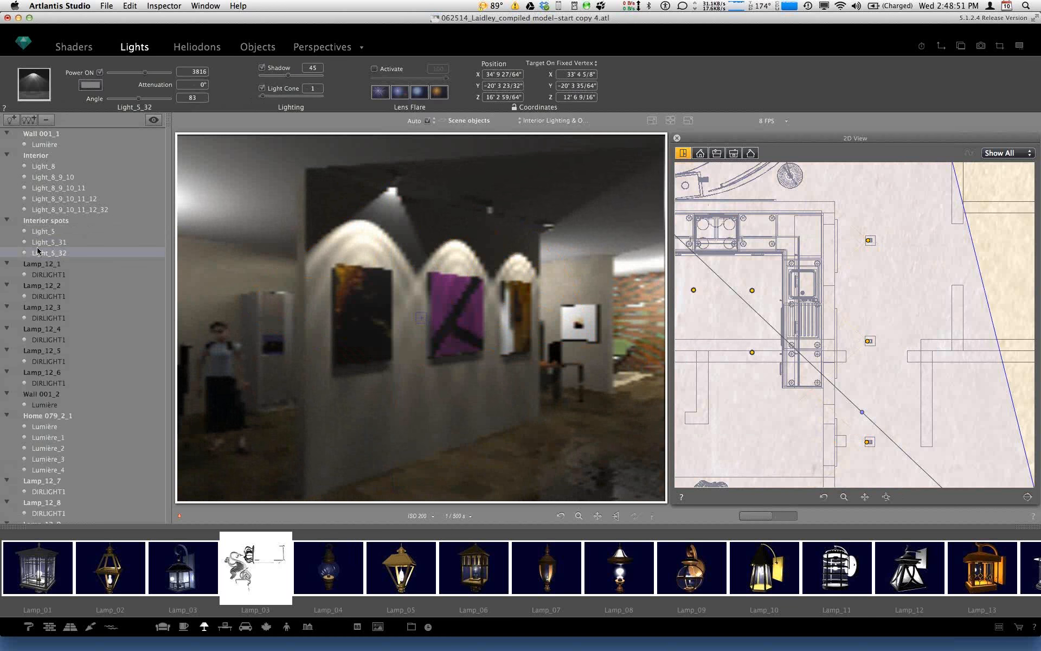
left_click(66, 242)
left_click(68, 231)
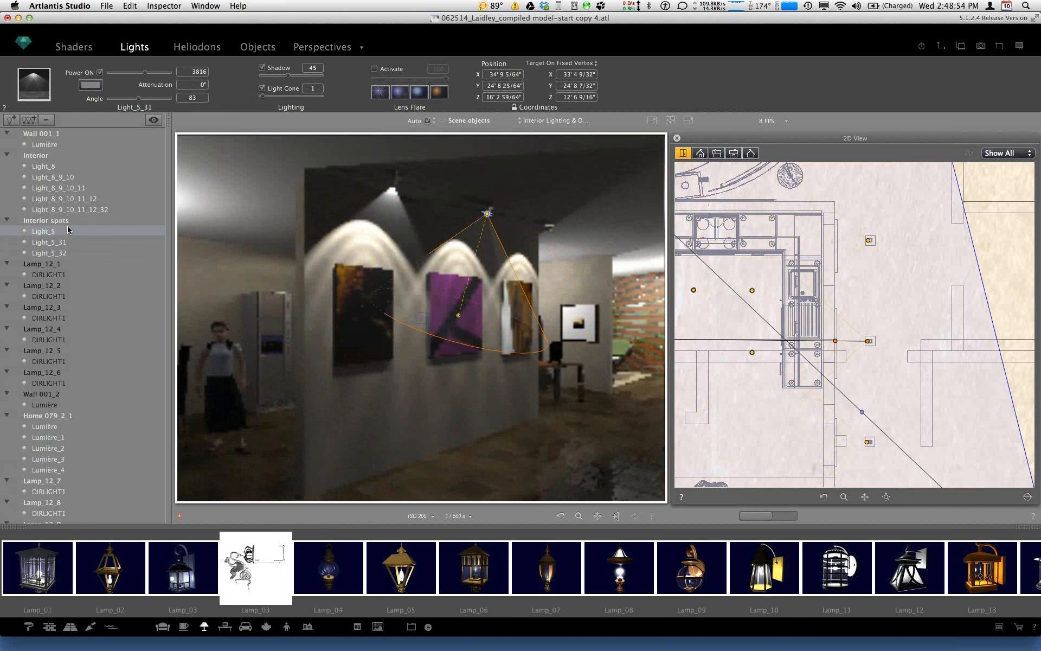
left_click(69, 242)
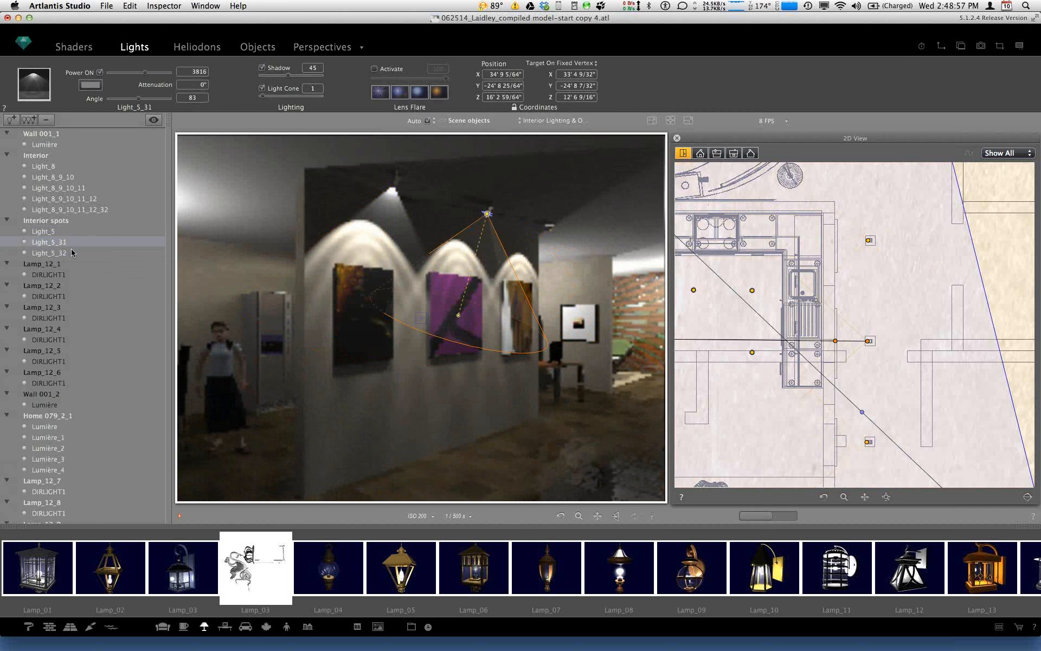
left_click(73, 253)
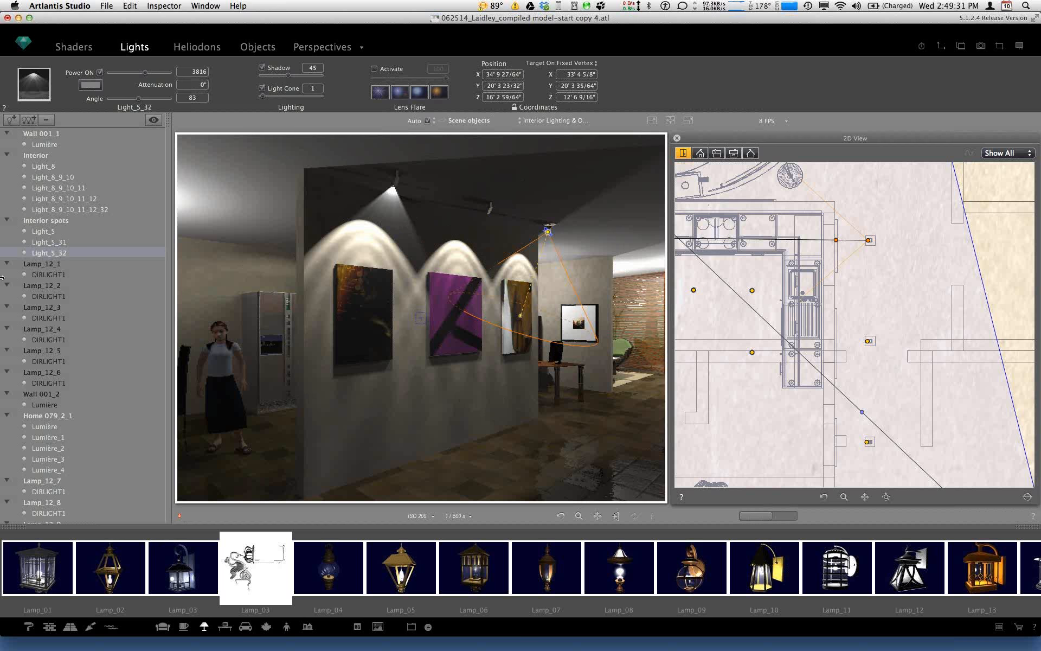
Step: Select Light_5, then add Light_5_31 and Light_5_32 to the selection
left_click(67, 232)
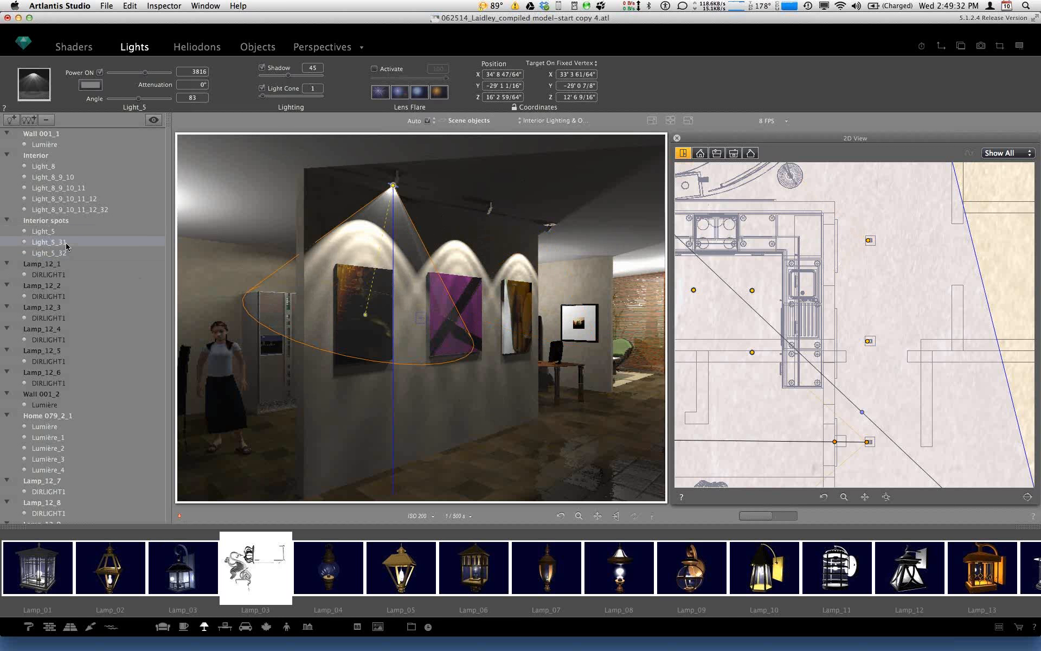
left_click(66, 244)
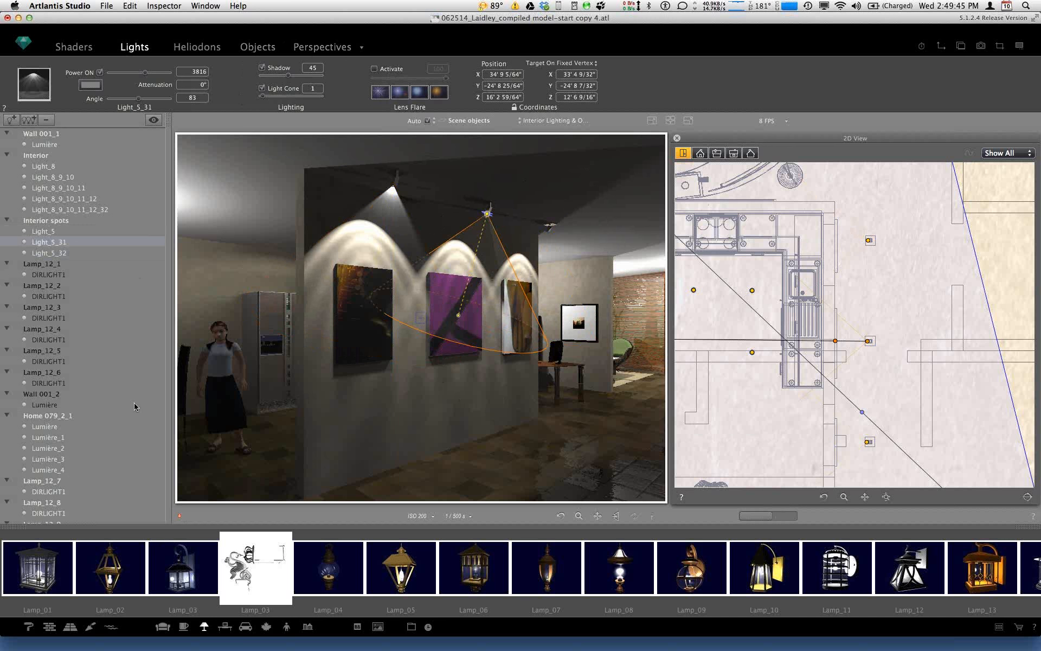
left_click(61, 231)
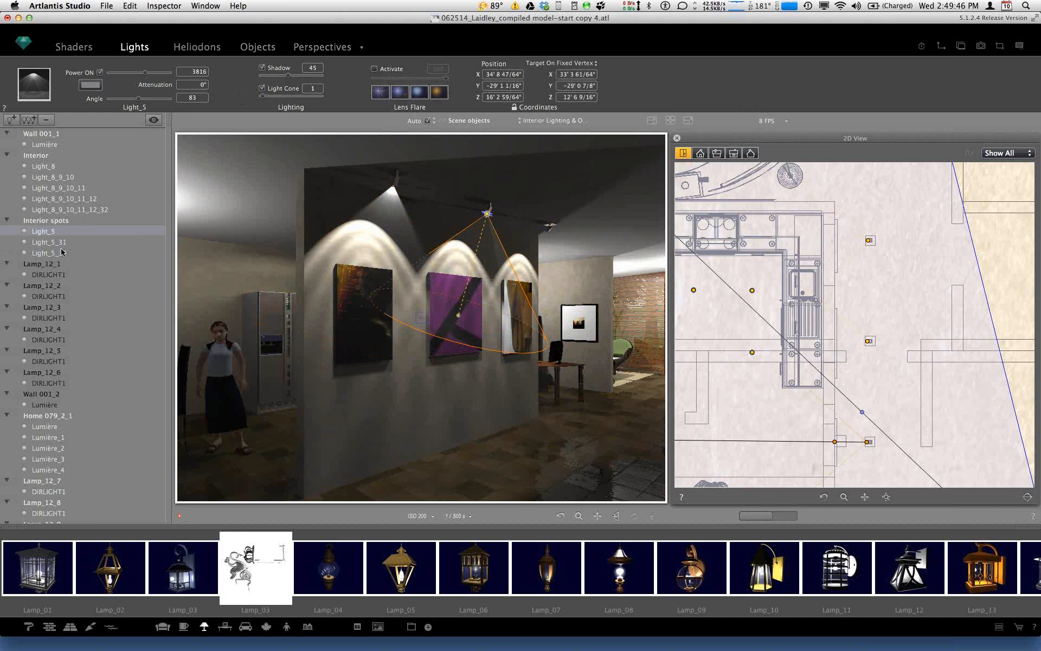
left_click(61, 253, "shift")
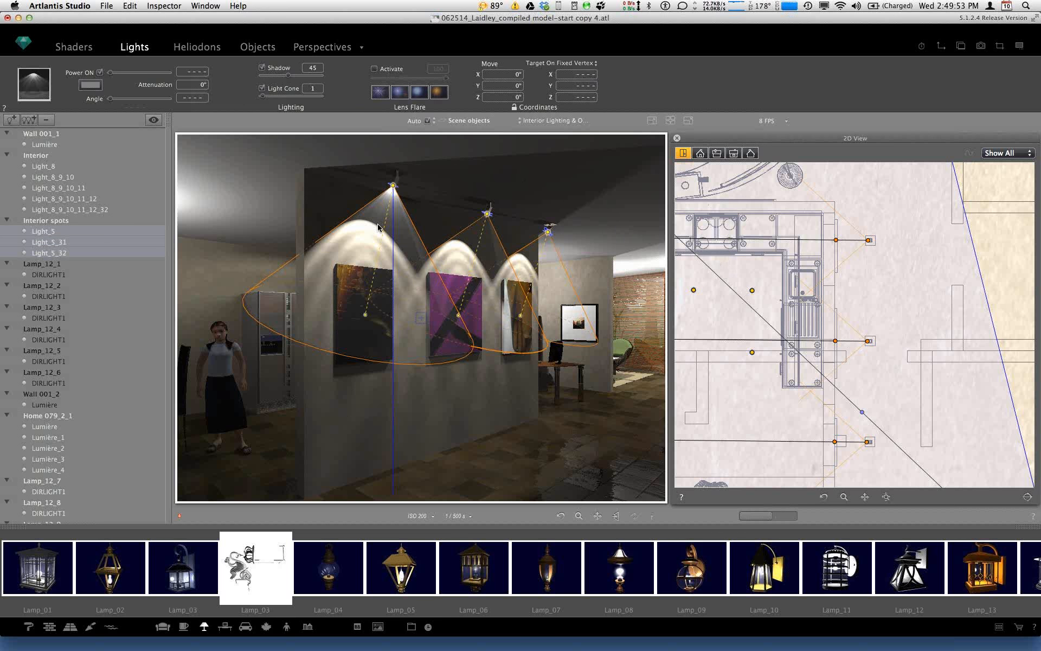
Step: Re-aim the three spotlights' sources and targets onto the paintings, undoing the final sideways shift
left_click(394, 187)
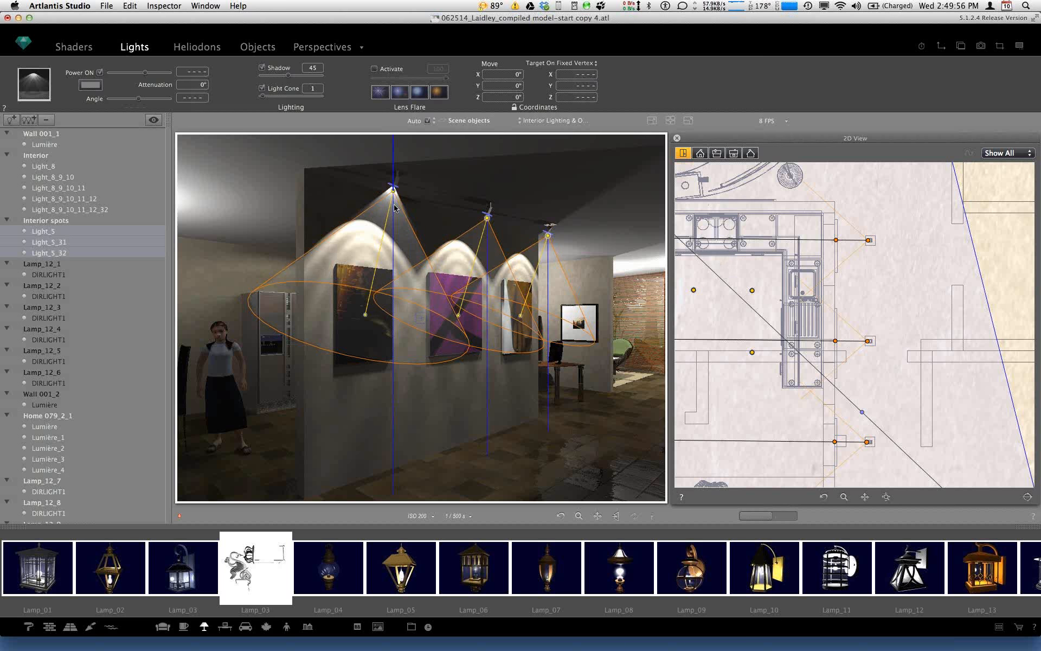
mouse_move(395, 207)
left_mouse_down()
mouse_move(399, 299)
mouse_move(394, 198)
left_mouse_up()
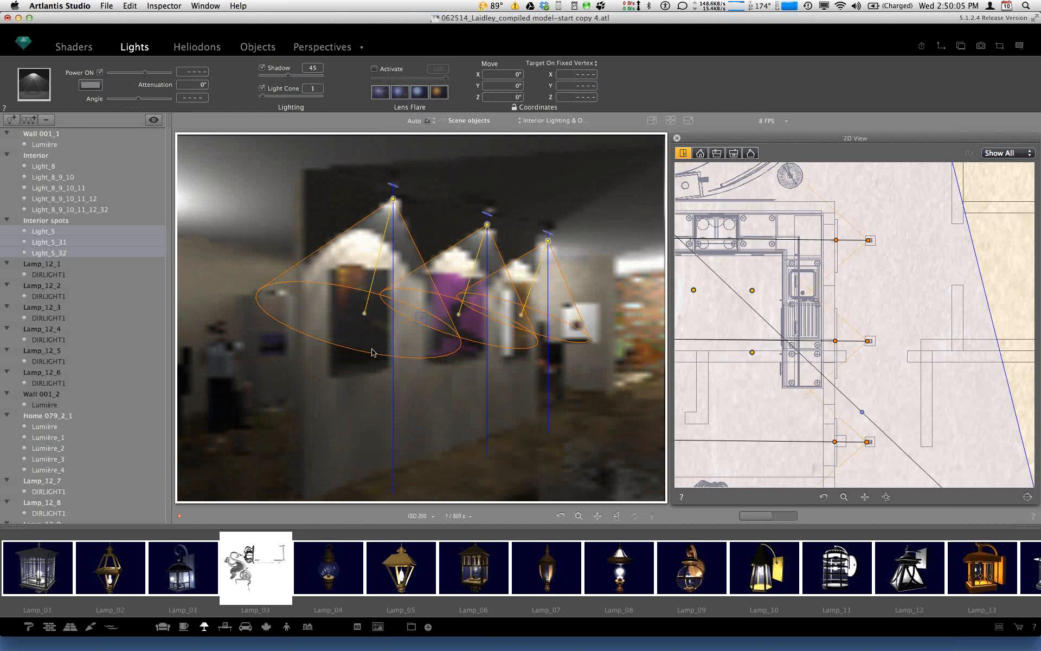
left_click_drag(372, 353, 371, 374)
left_click_drag(363, 328, 371, 343)
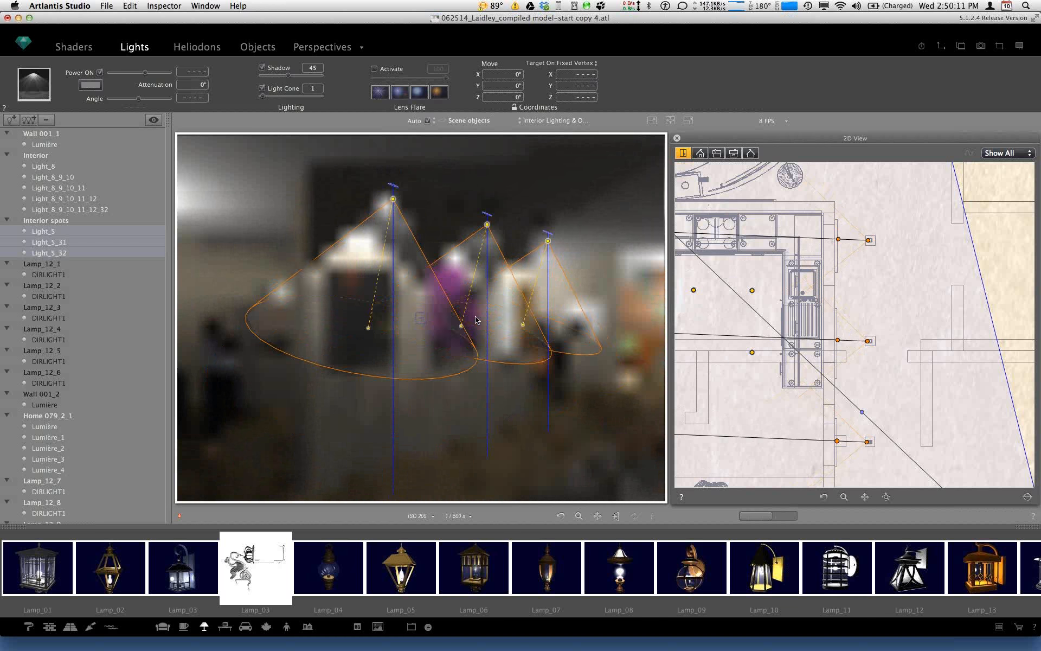
left_click_drag(488, 384, 544, 398)
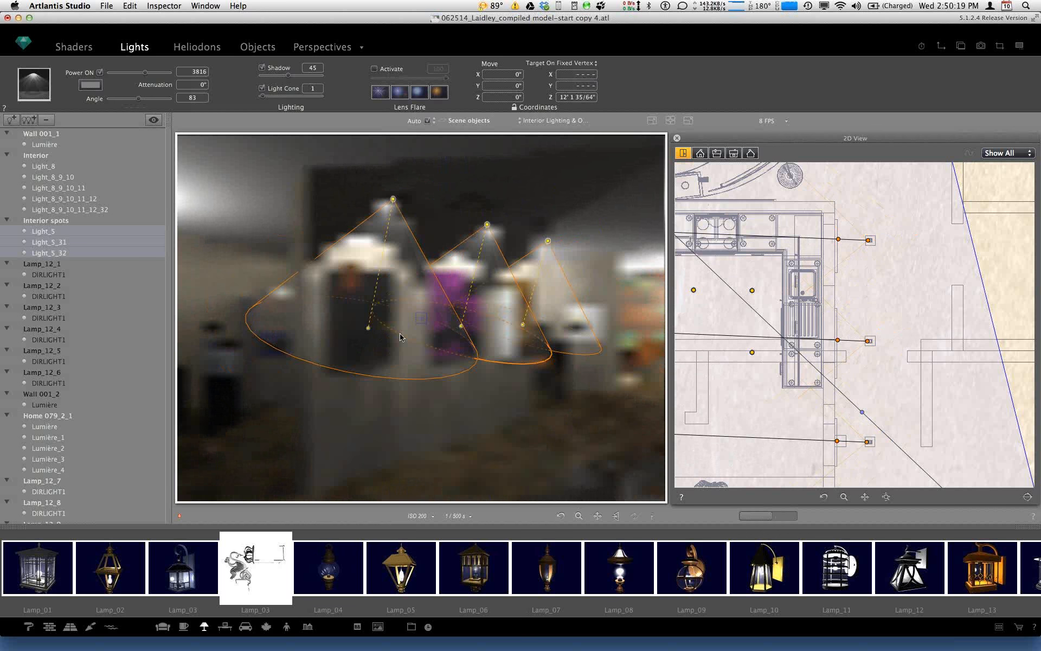
key("super+z")
key("super+z")
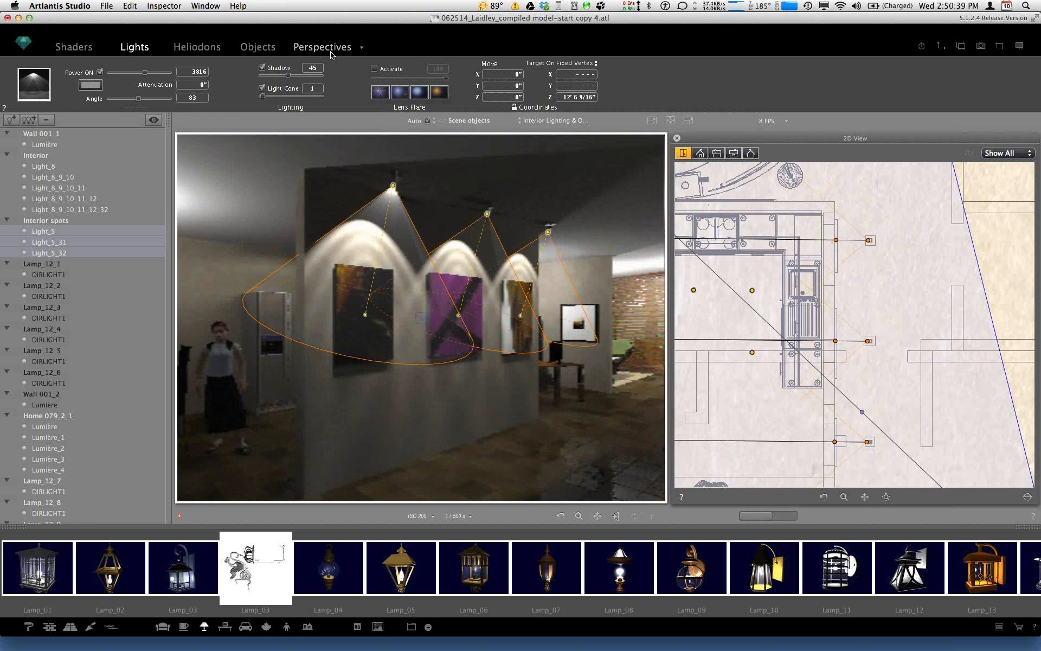
Step: Open the 'Shader placement; DOF' living-room perspective from the perspective thumbnails
left_click(326, 48)
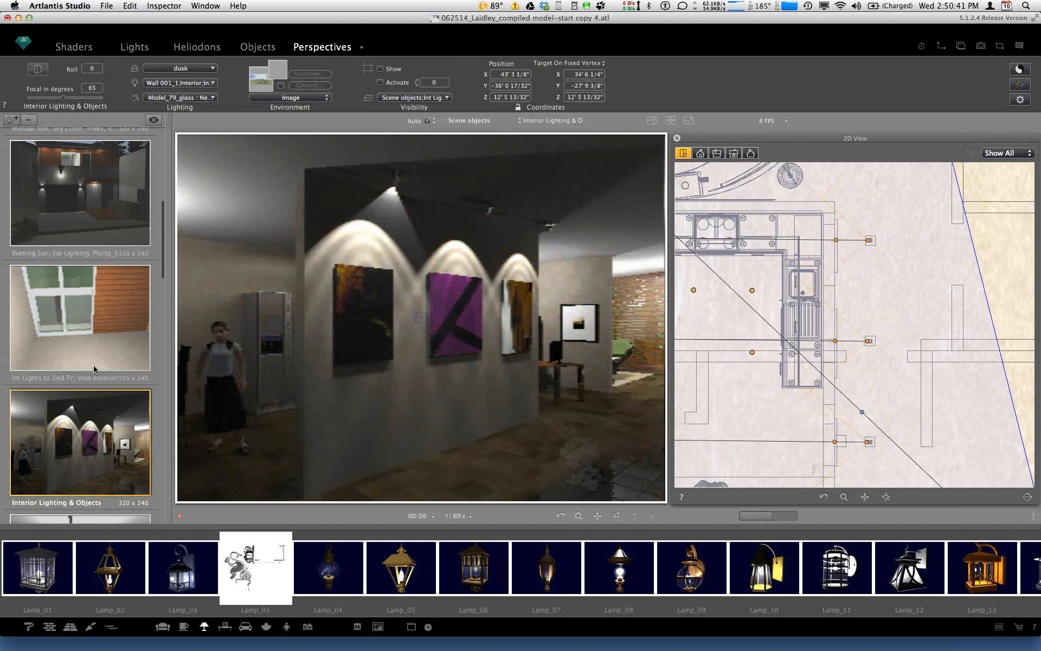
scroll(94, 370, "down", 5)
scroll(93, 370, "down", 3)
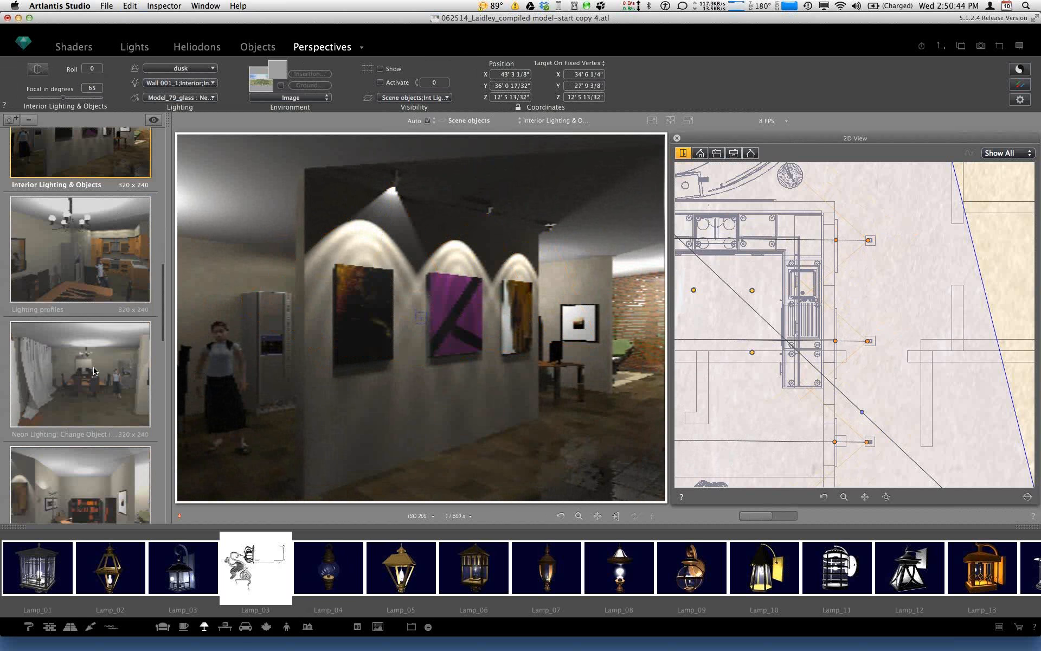
scroll(93, 371, "down", 2)
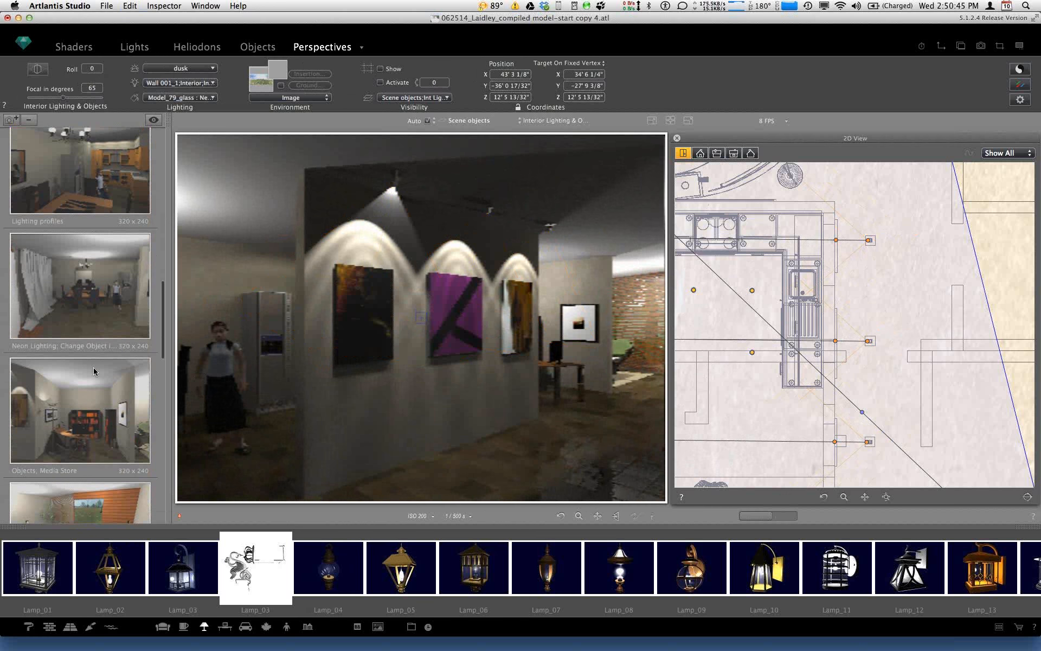
scroll(82, 411, "down", 2)
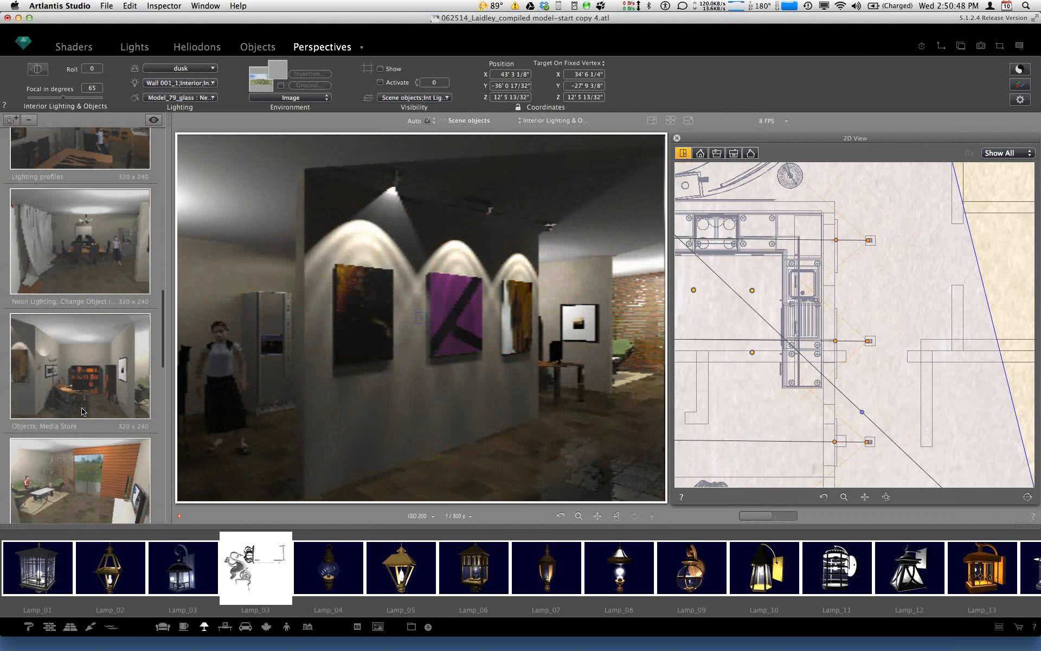
scroll(82, 411, "down", 2)
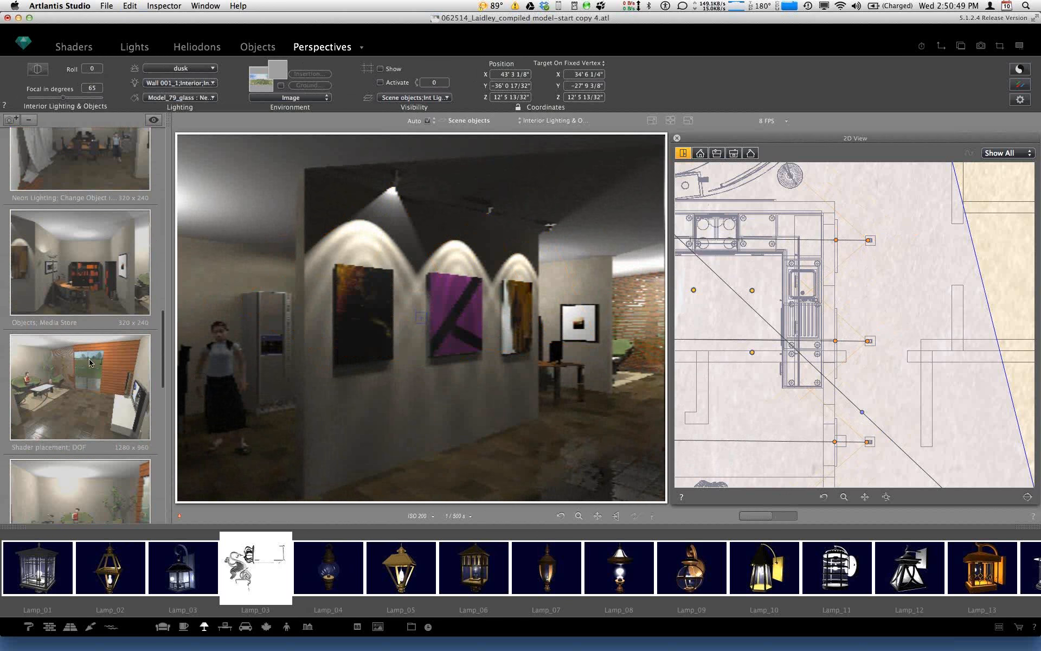
scroll(93, 400, "down", 1)
scroll(93, 399, "down", 1)
left_click(84, 373)
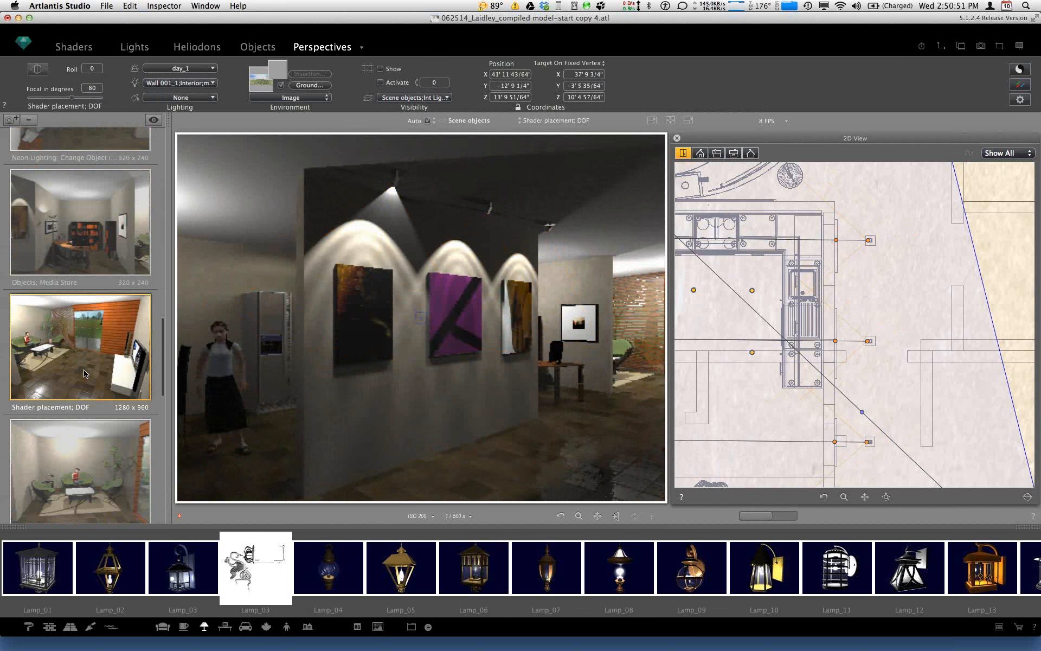
double_click(85, 373)
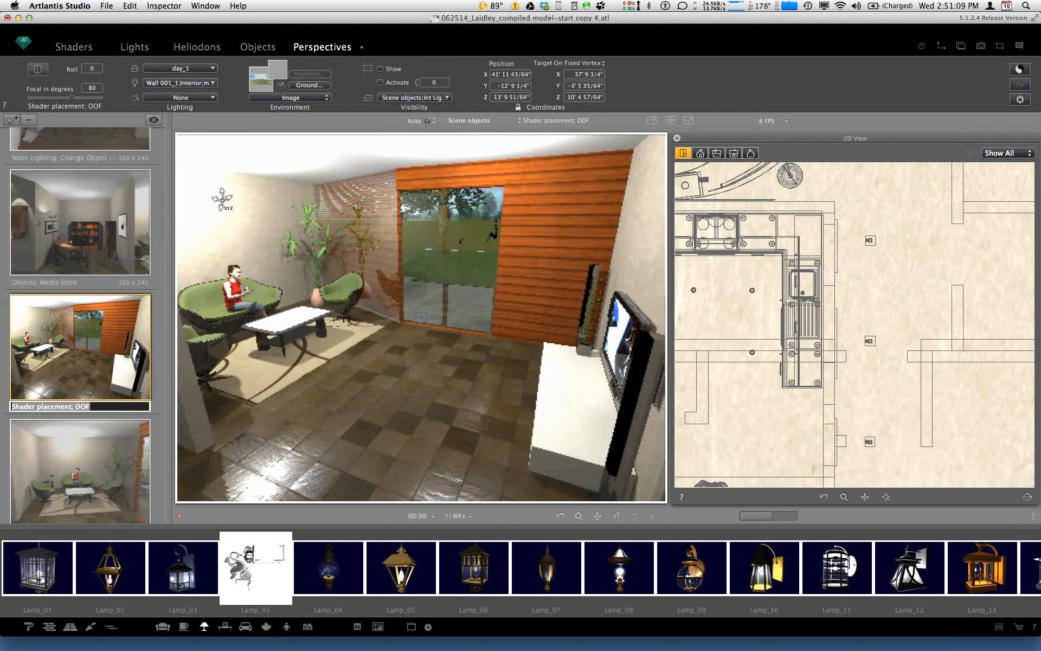
left_click(67, 49)
Step: Select the floor material New material 002 : Tiles 001, dismissing the shader-creation alert
left_click(67, 49)
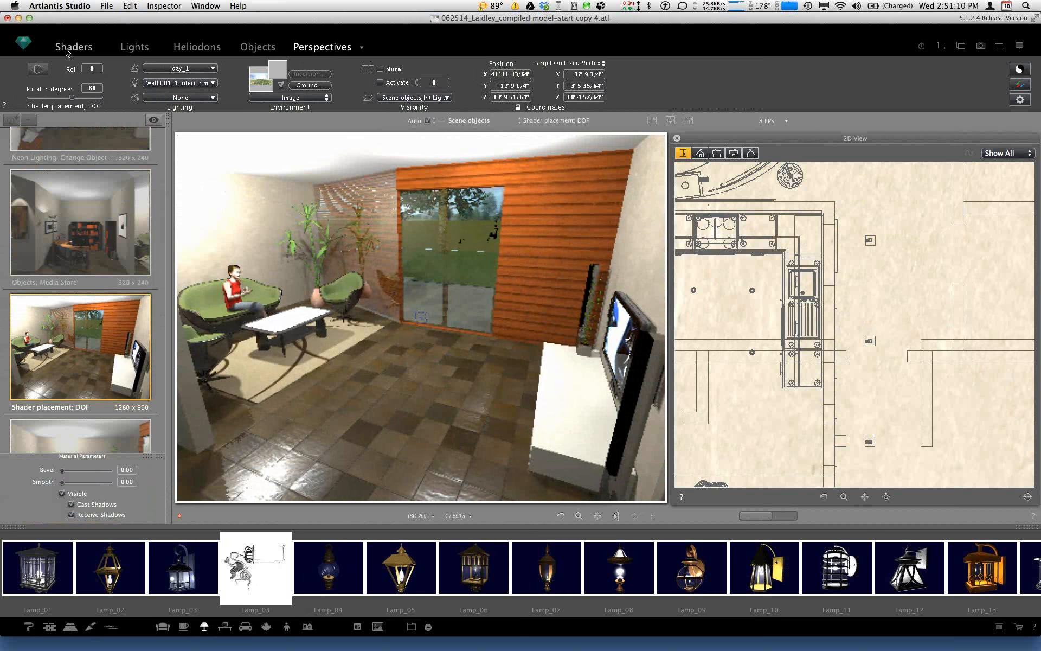
left_click(403, 465)
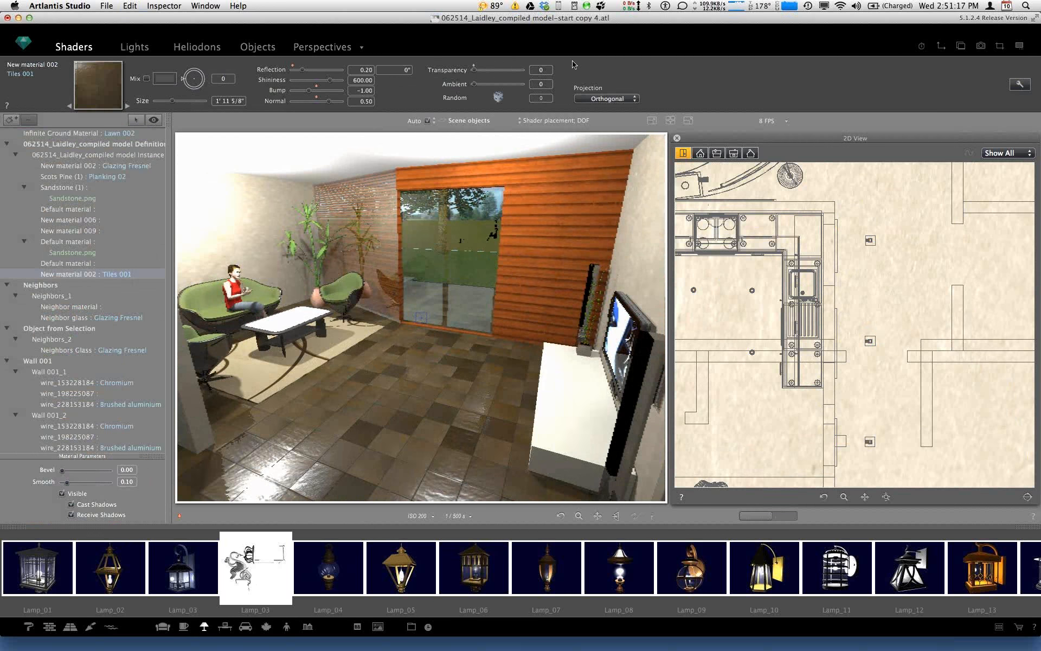
left_click(1016, 83)
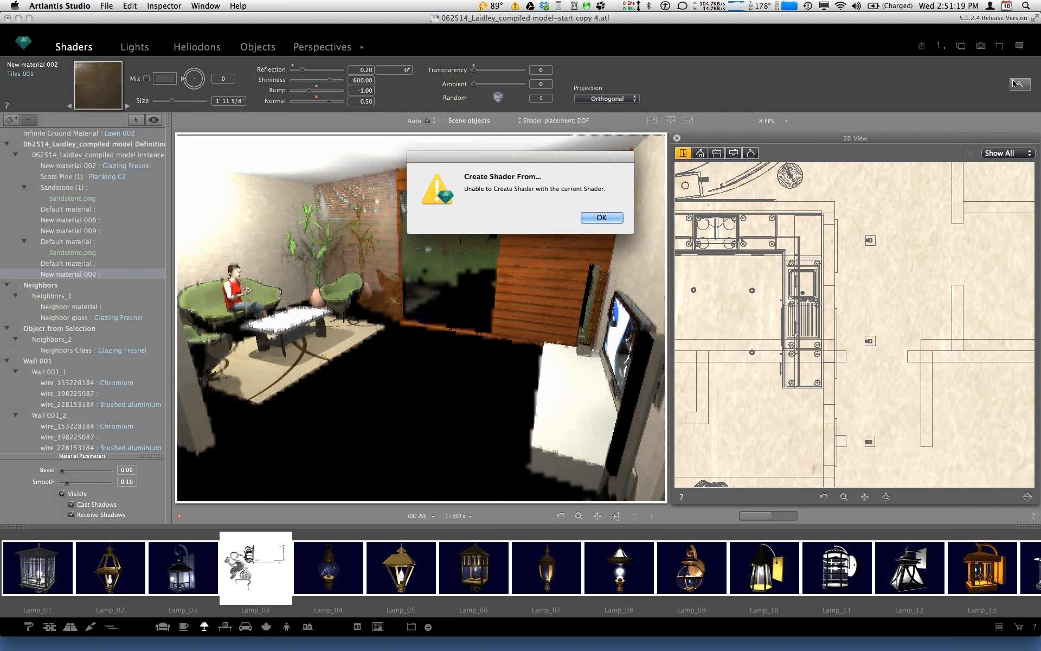
left_click(600, 217)
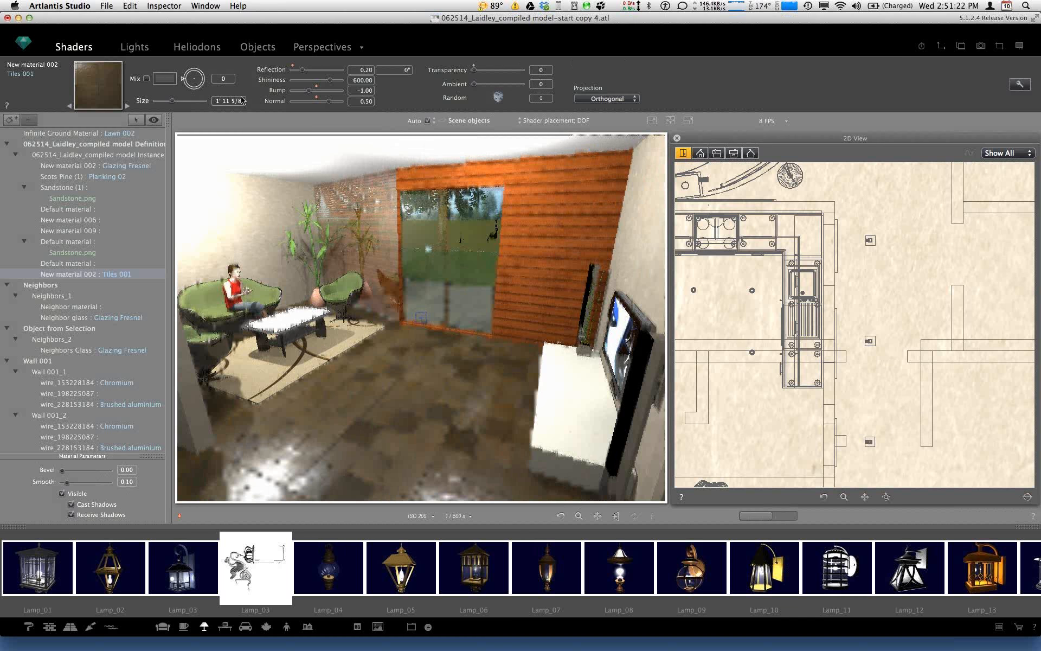
Step: Turn on the Mix option for the Tiles 001 floor material
double_click(111, 273)
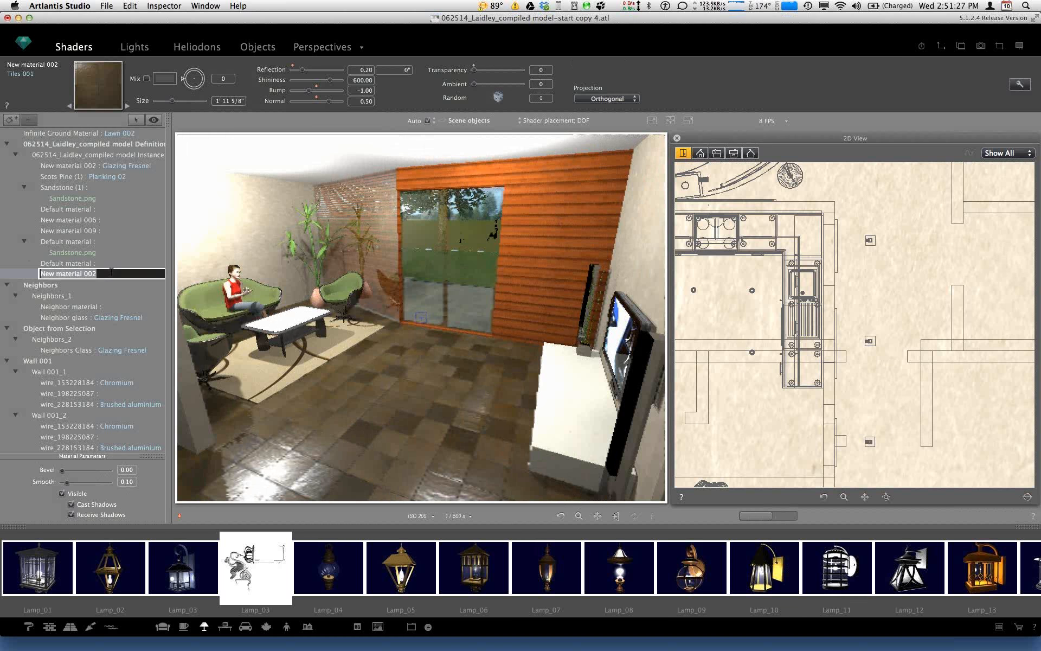
left_click(53, 273)
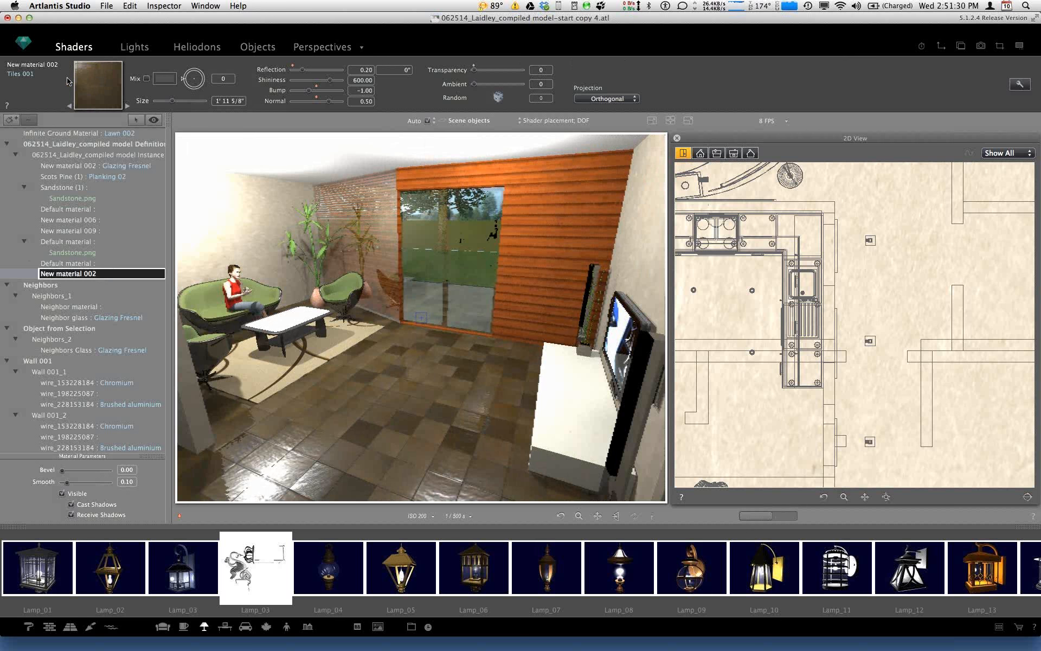
left_click(146, 78)
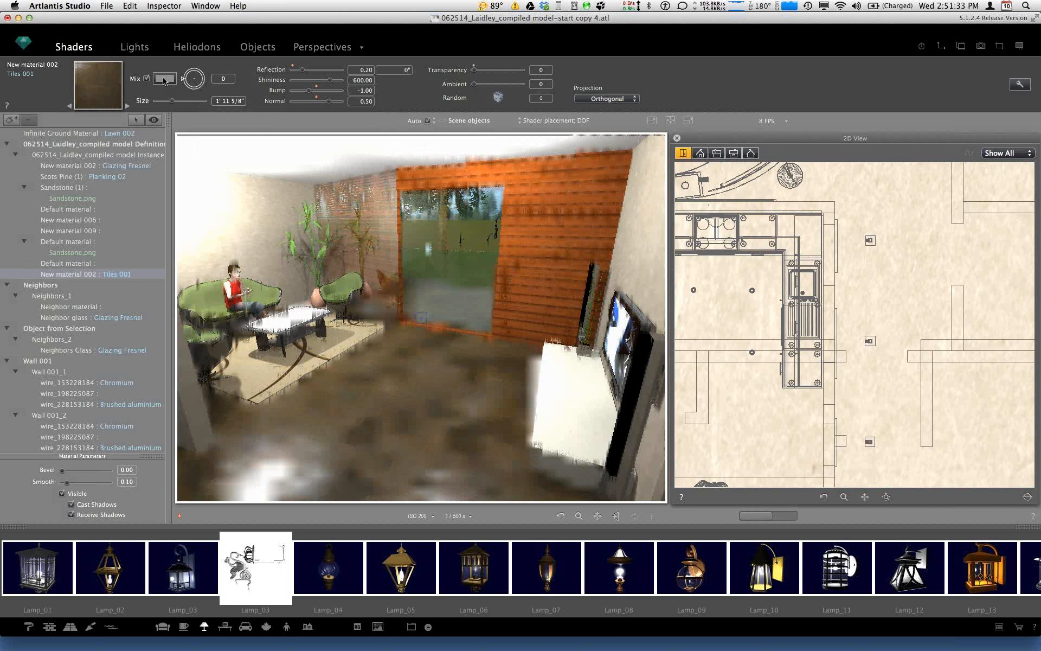
Step: Change the Tiles 001 floor's mix colour to green: hue 100°, saturation 65%, brightness 51%
left_click(164, 80)
left_click(162, 238)
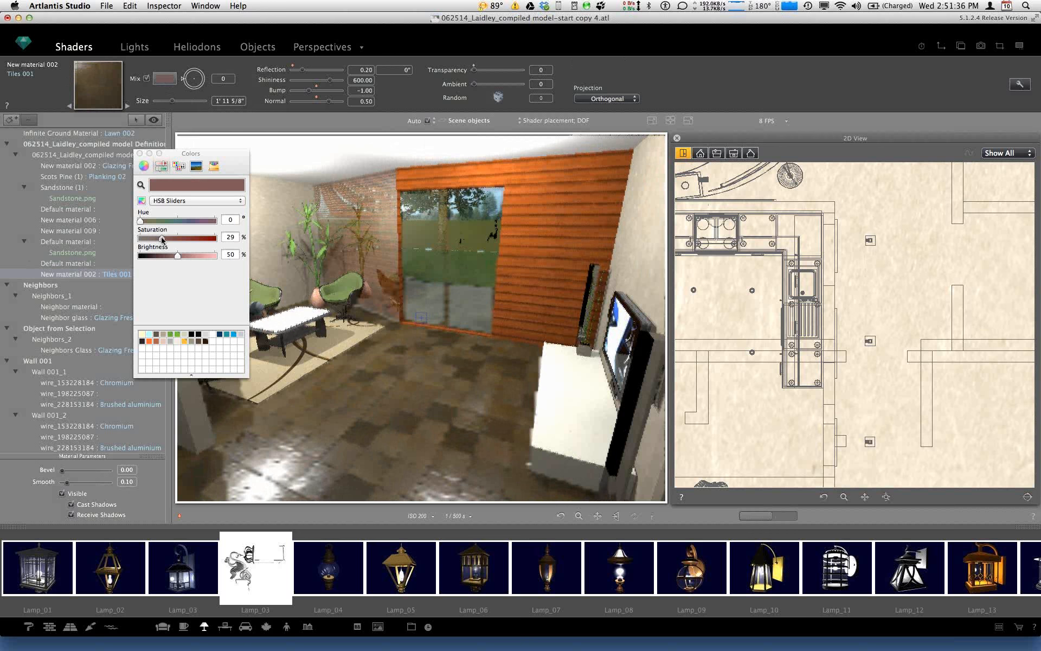
left_click_drag(162, 238, 188, 239)
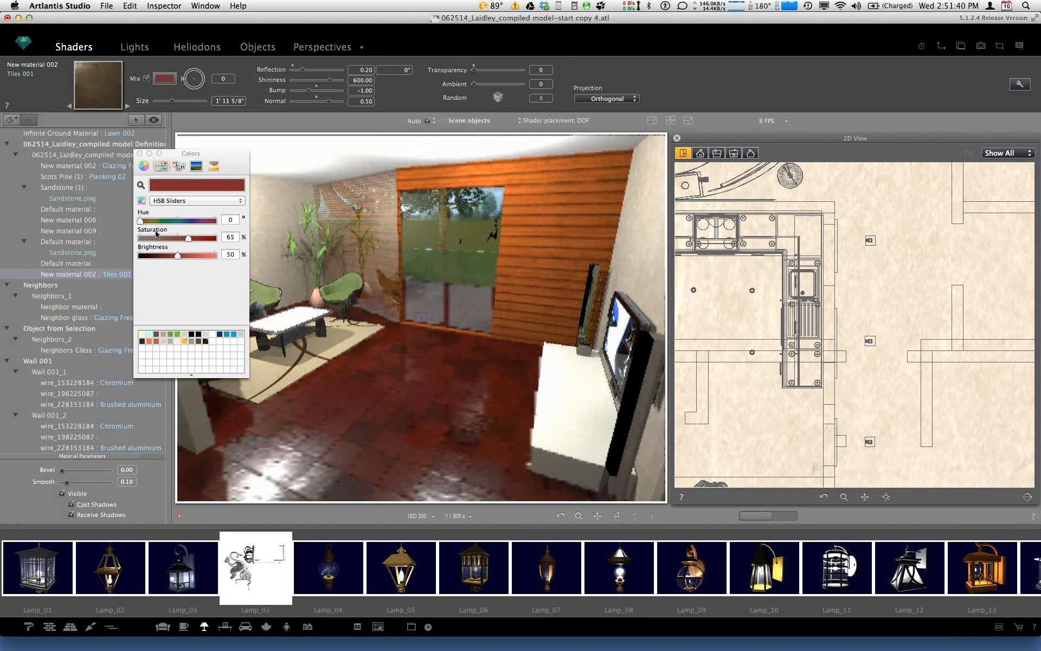
left_click_drag(142, 221, 164, 260)
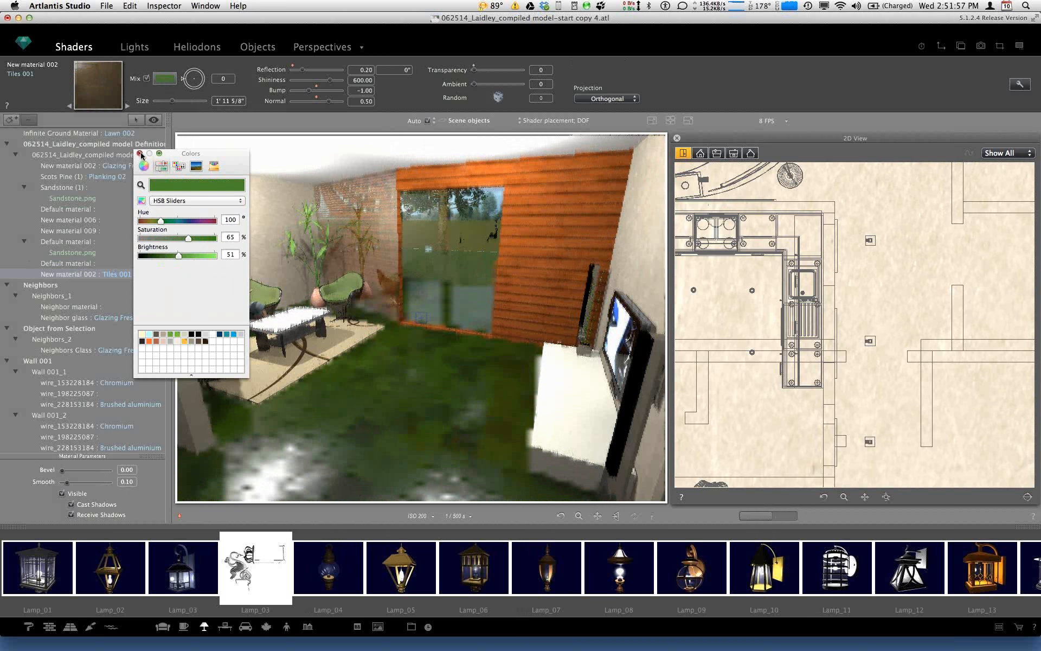
left_click(139, 154)
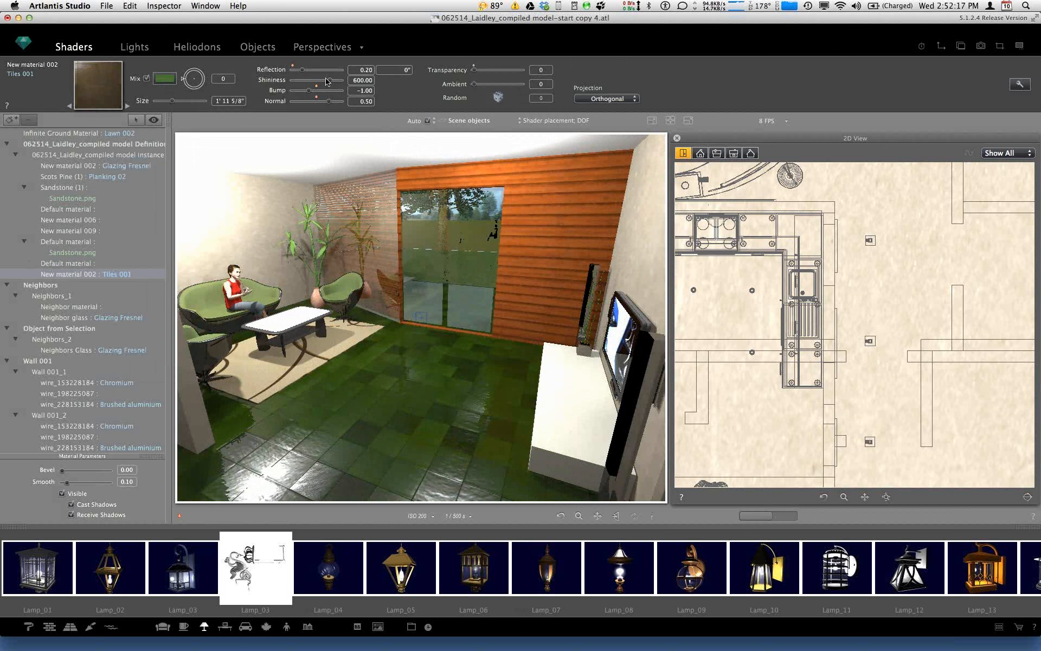
Step: Lower the Tiles 001 shininess to 512.65 and set its bump to about -1.63
mouse_move(329, 81)
left_mouse_down()
mouse_move(309, 86)
mouse_move(327, 88)
left_mouse_up()
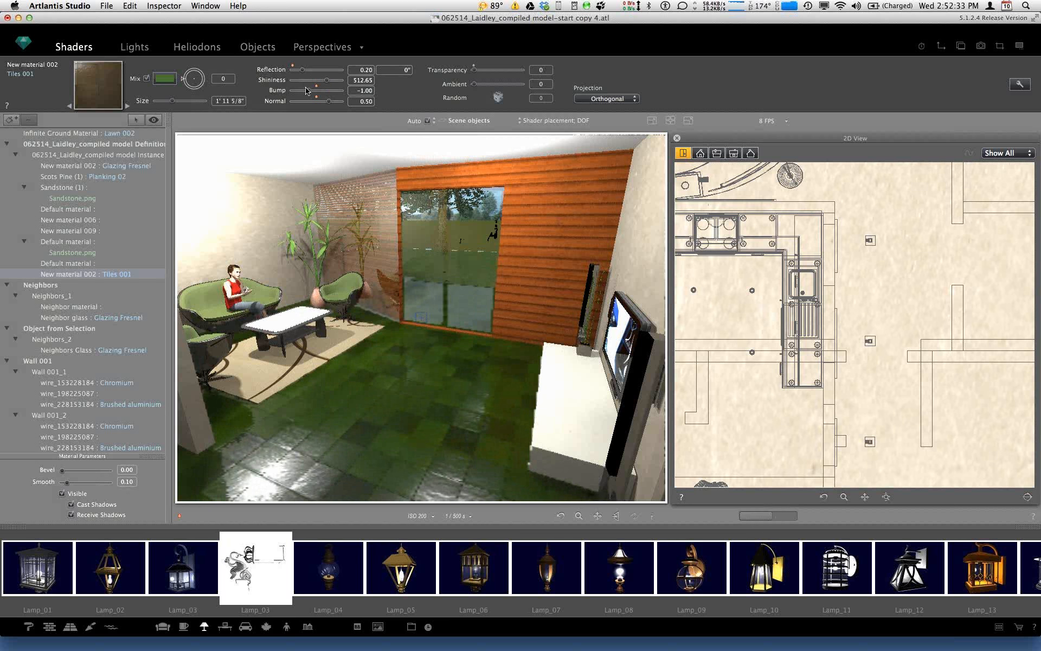
left_click_drag(307, 91, 288, 93)
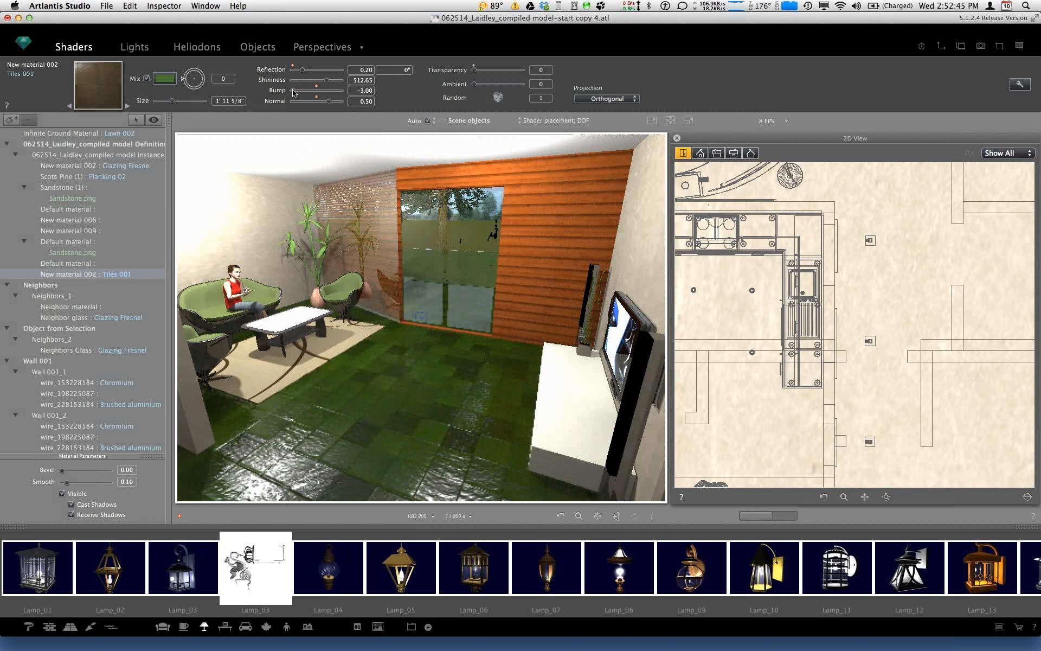
left_click_drag(294, 90, 318, 90)
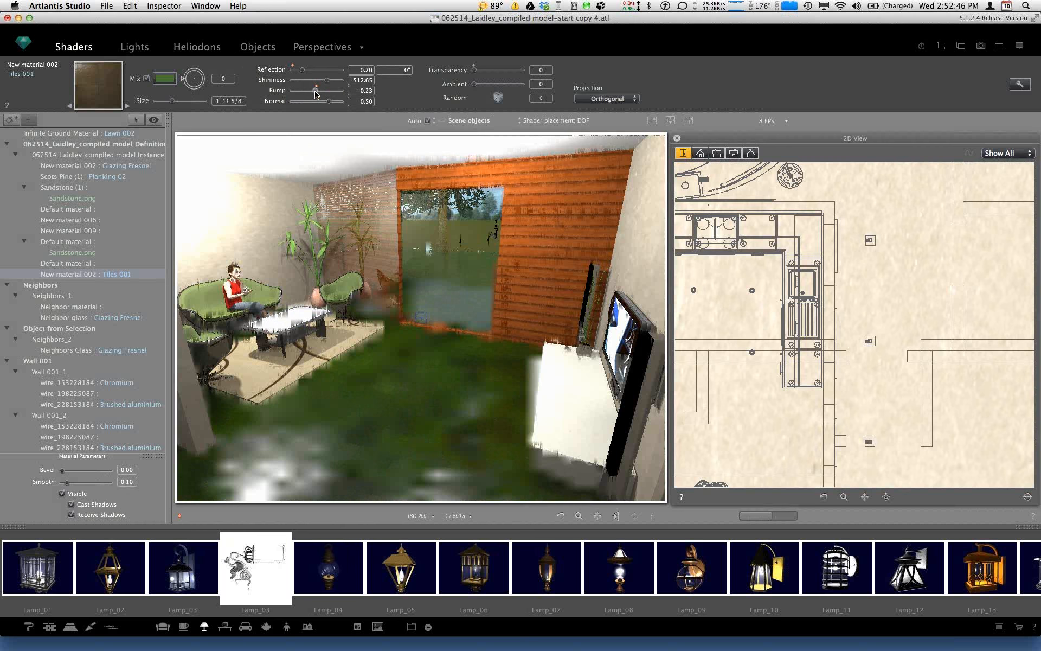
left_click(317, 86)
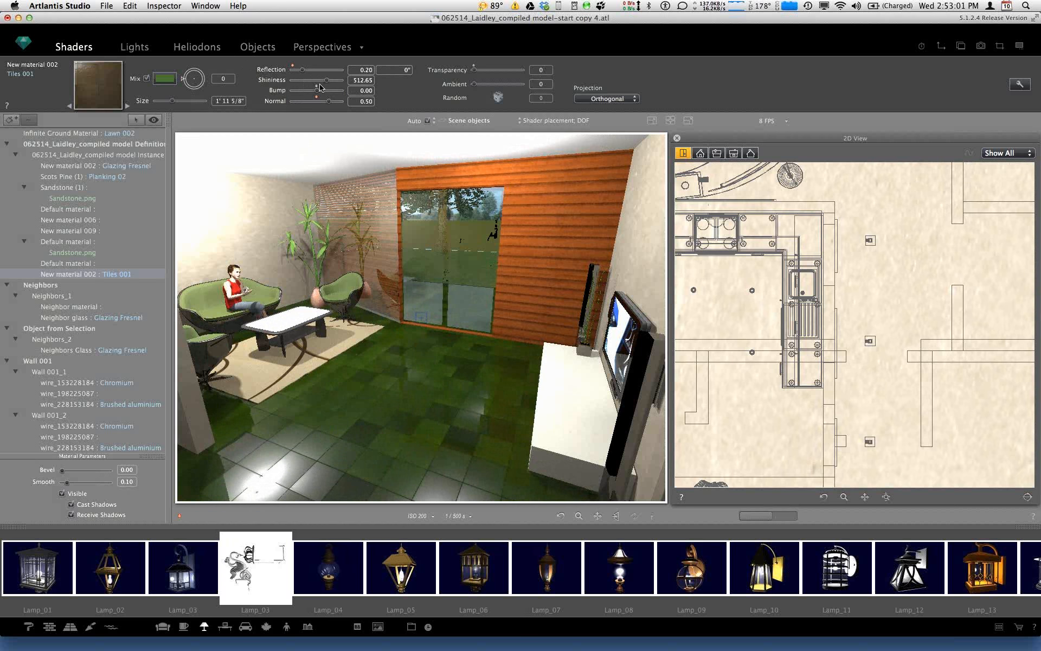
left_click_drag(318, 90, 305, 91)
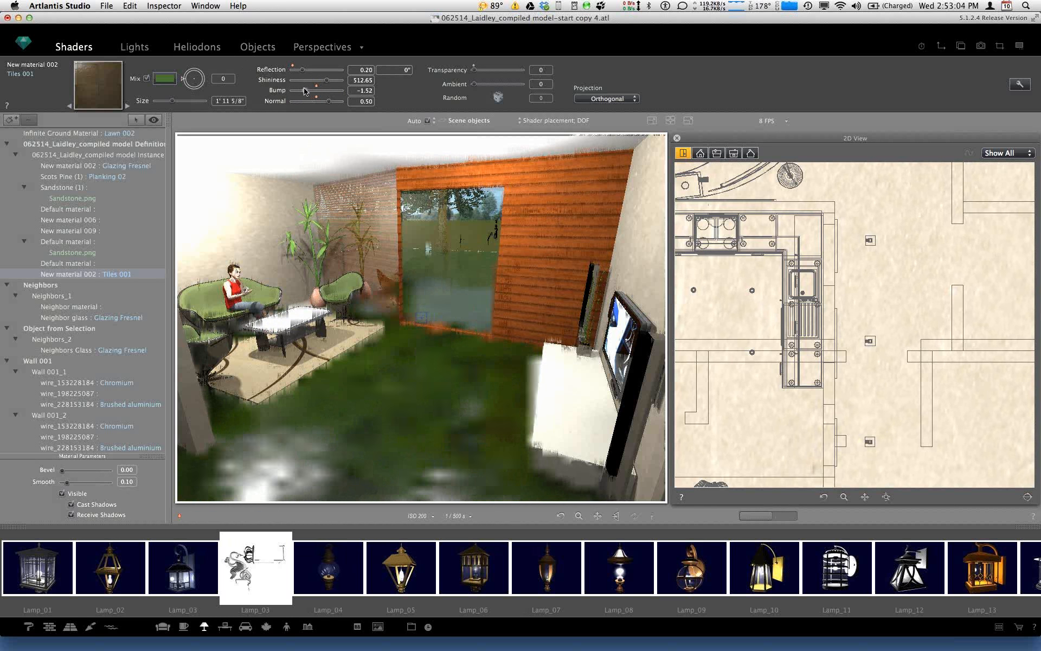
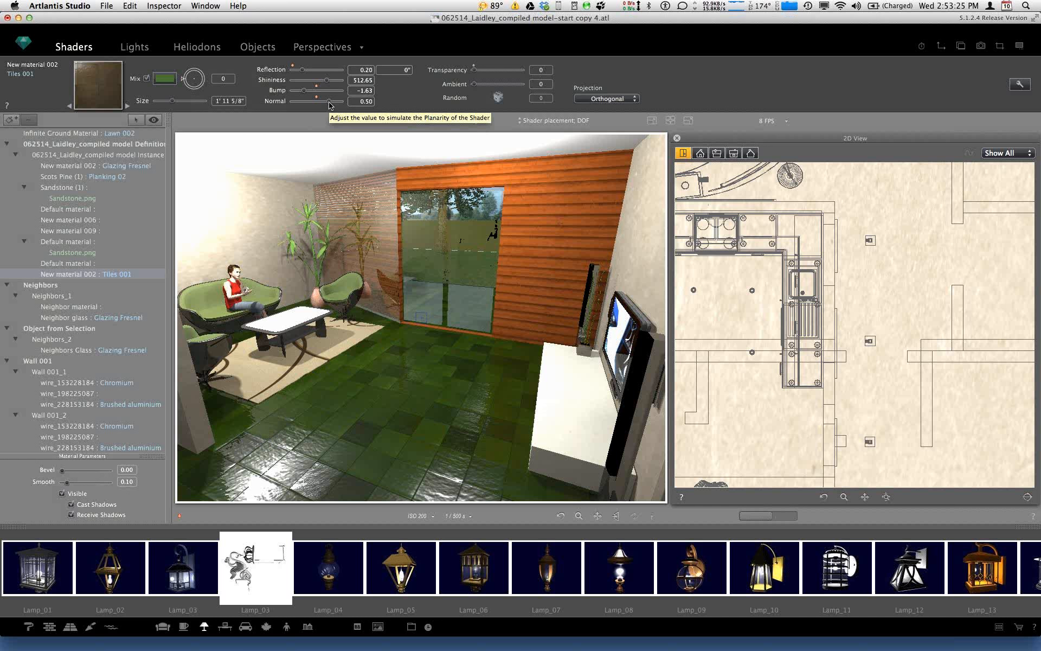
Step: Lower the Tiles 001 floor's Normal relief from 1.00 to 0.54
left_click_drag(329, 102, 318, 101)
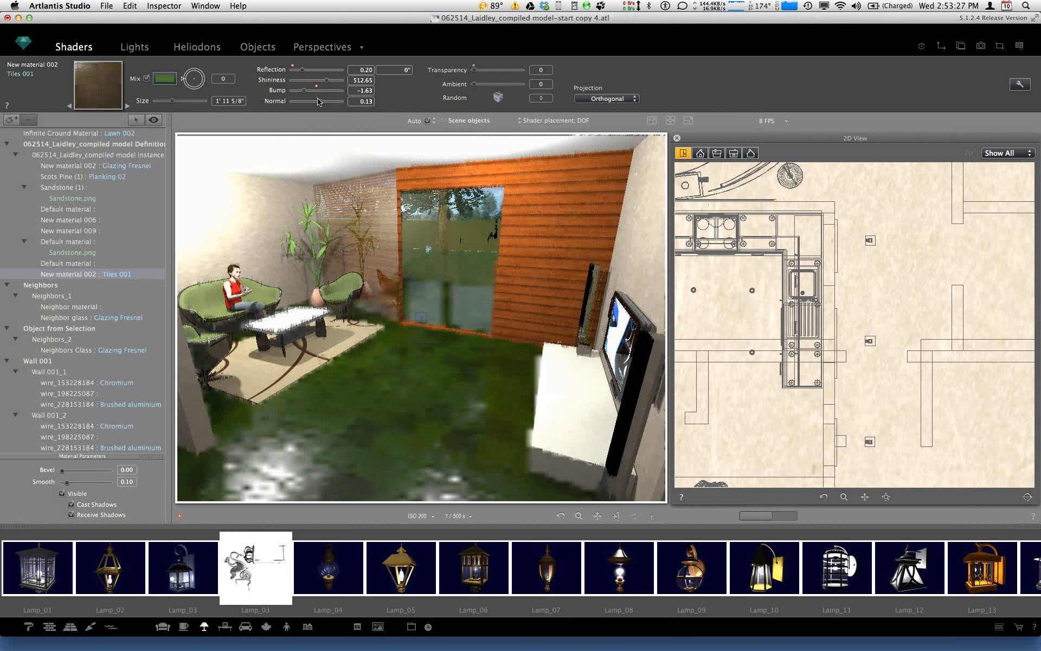
left_click_drag(318, 102, 316, 102)
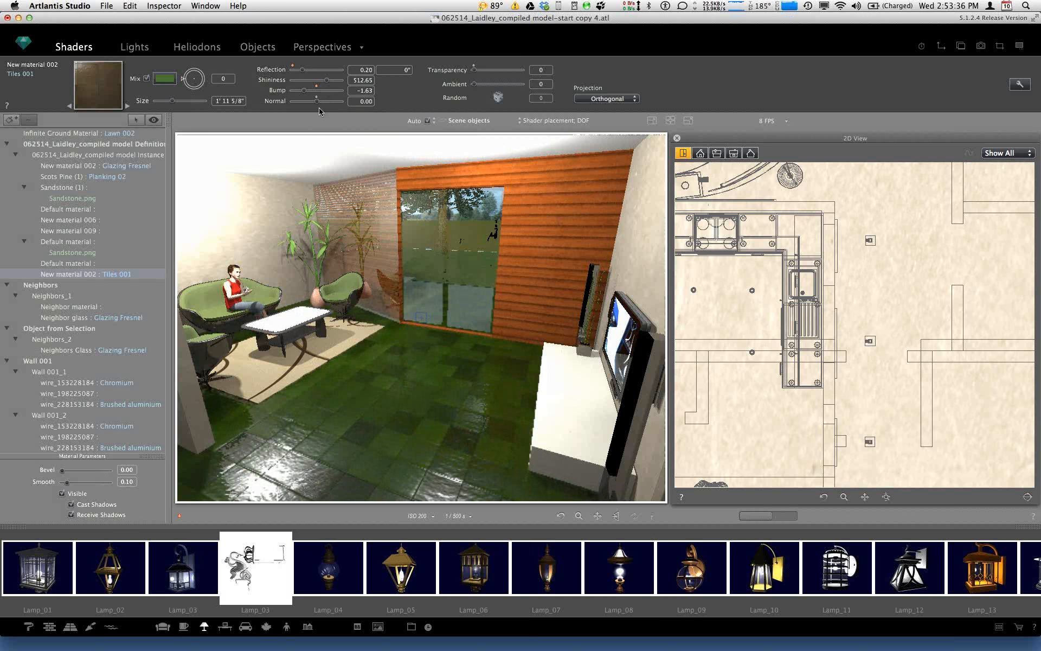
left_click_drag(317, 101, 346, 111)
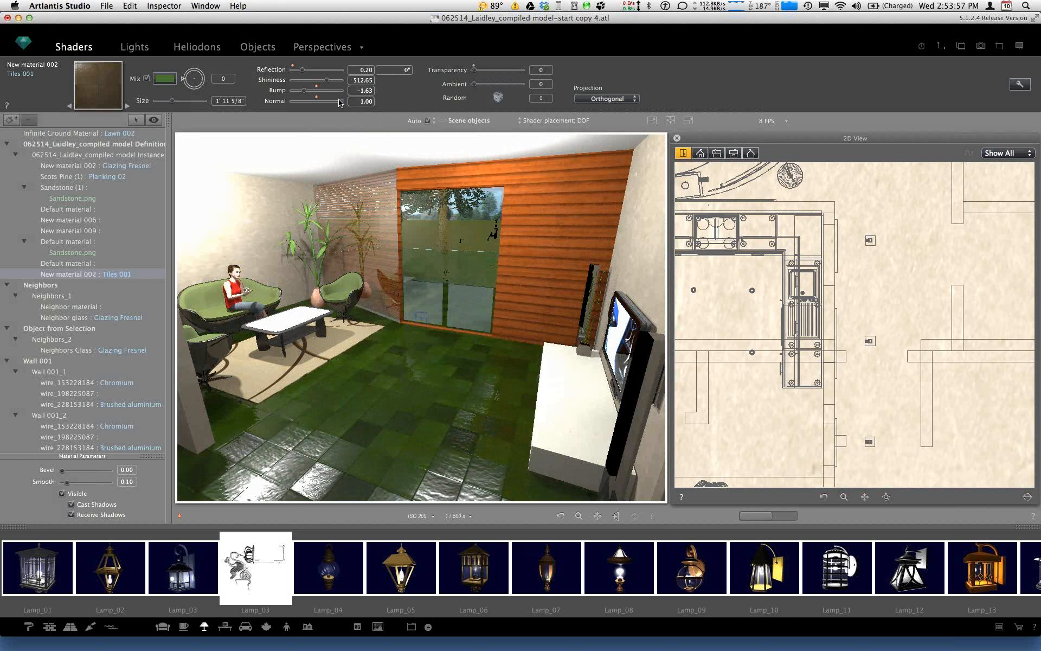
left_click_drag(339, 102, 328, 104)
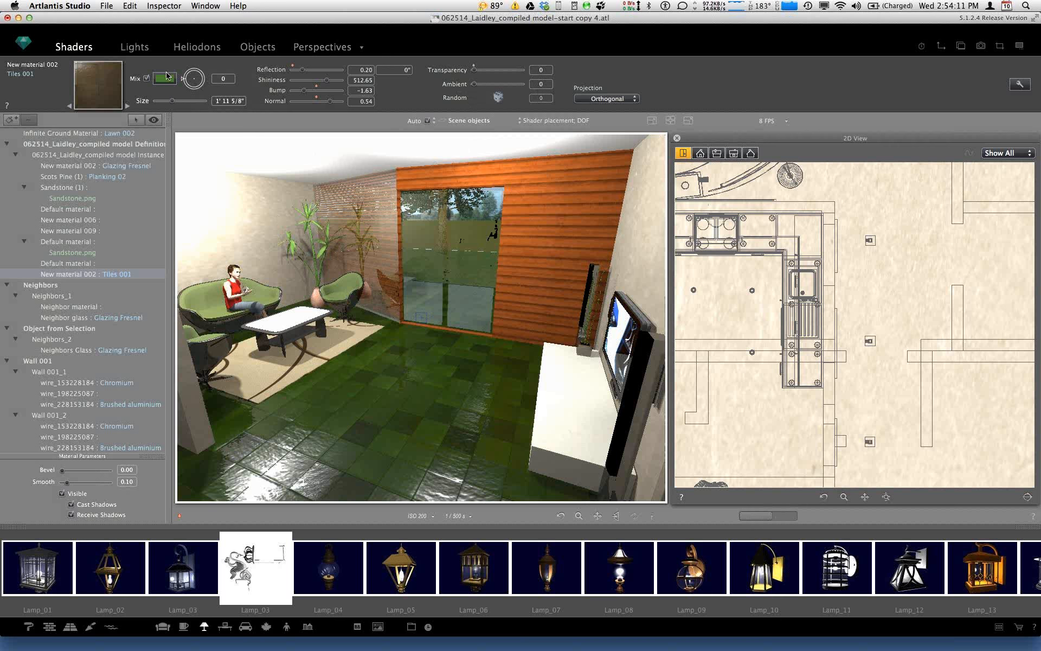
Step: Turn off Mix, then replace the floor's Tiles 001 with Beech01 parquet from the Catalog's Parquet tab
left_click(146, 79)
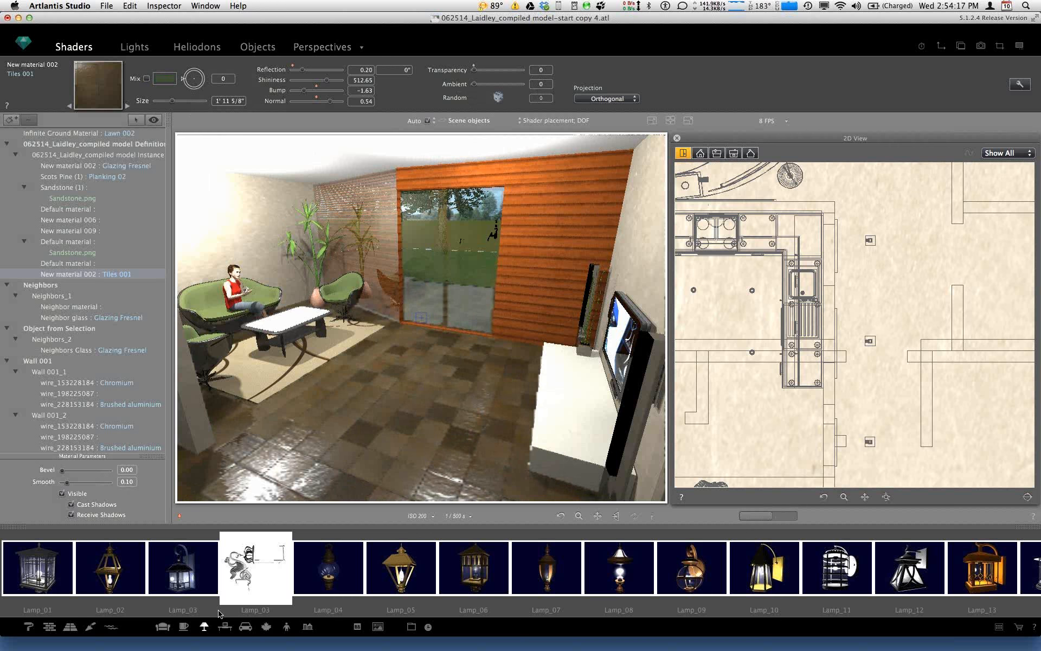
left_click(69, 626)
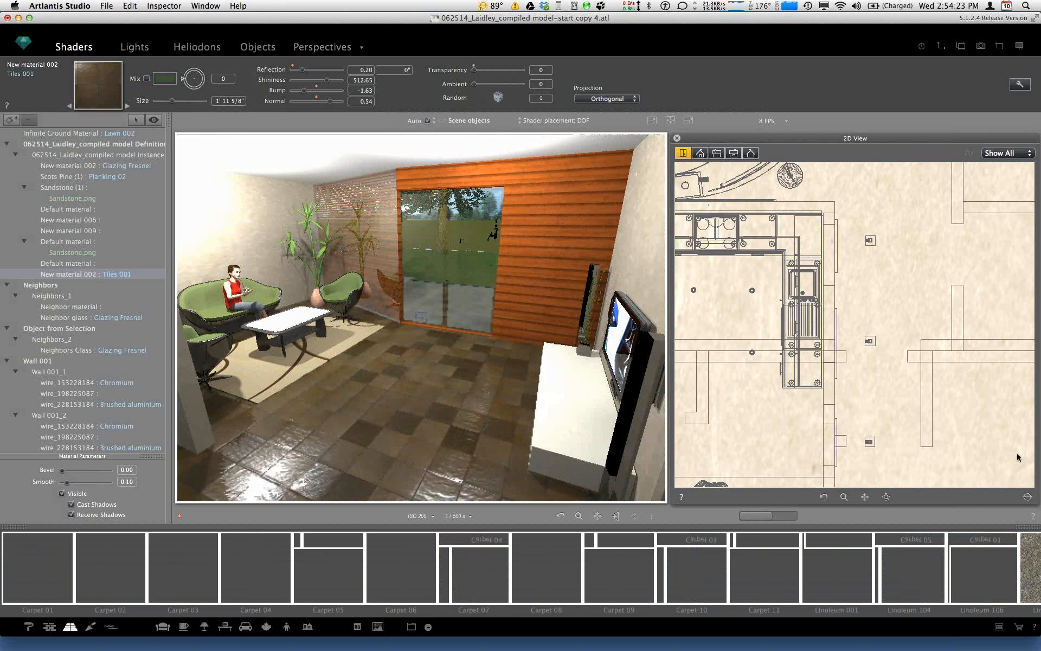
left_click(998, 627)
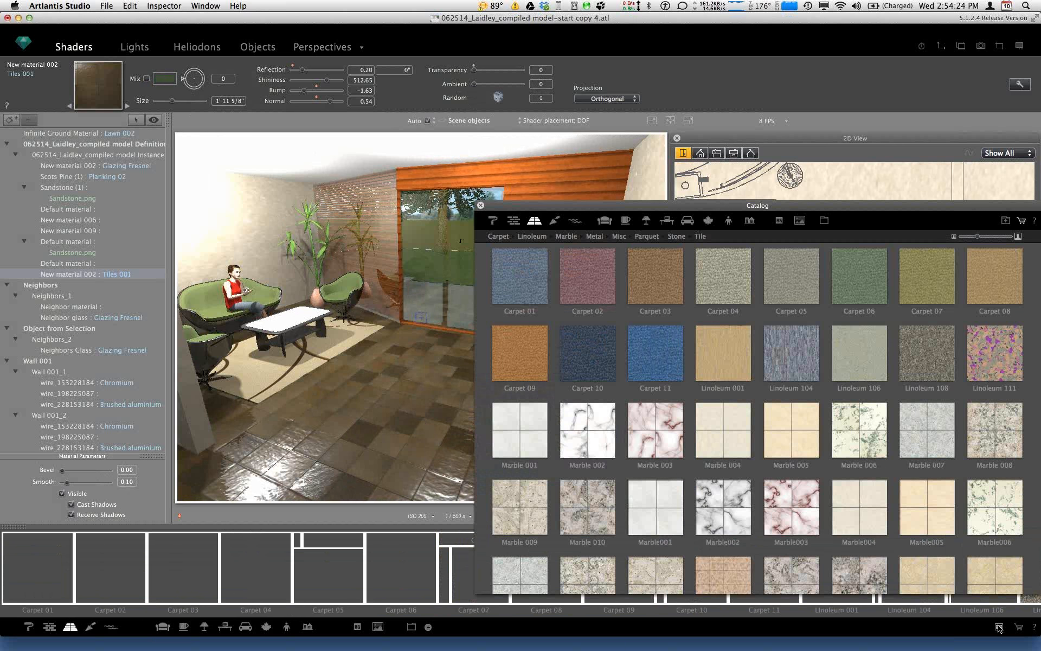
left_click(678, 237)
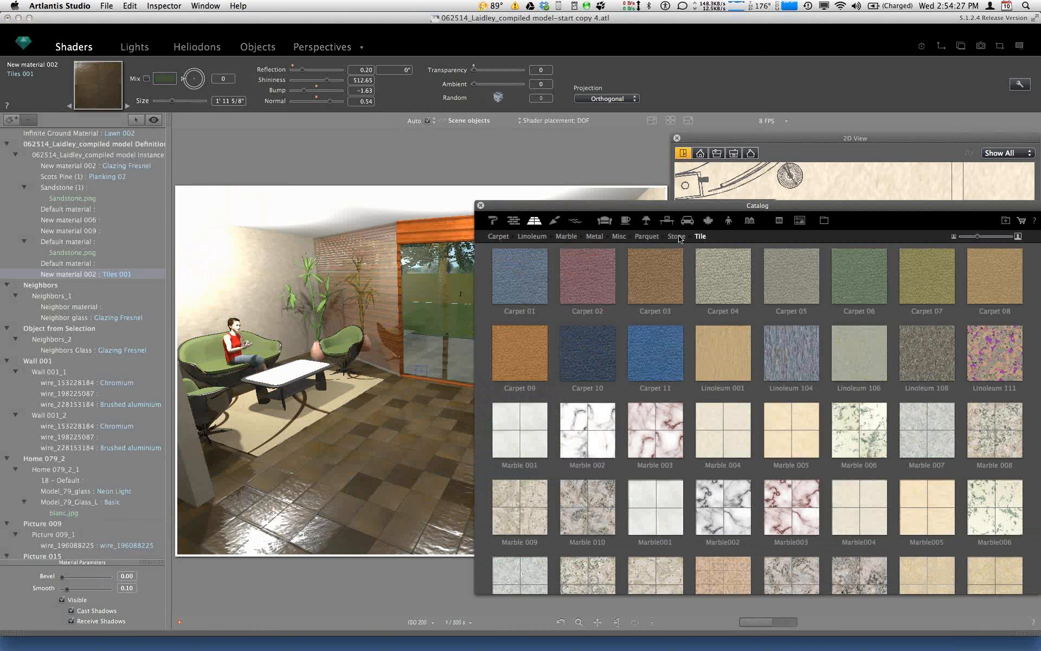
left_click(646, 237)
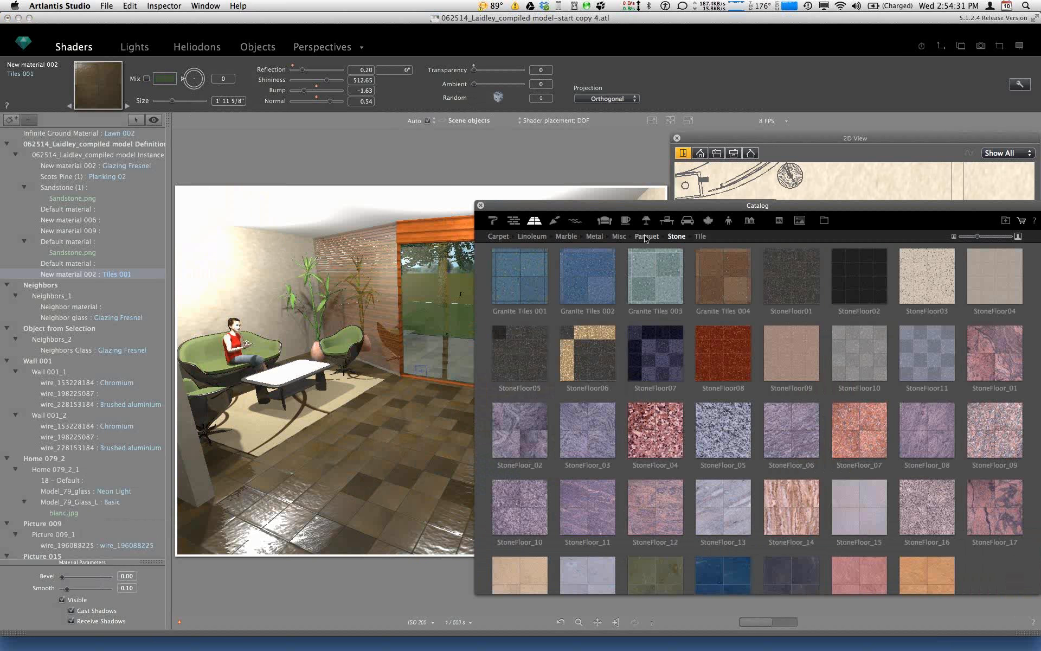
left_click_drag(721, 278, 381, 478)
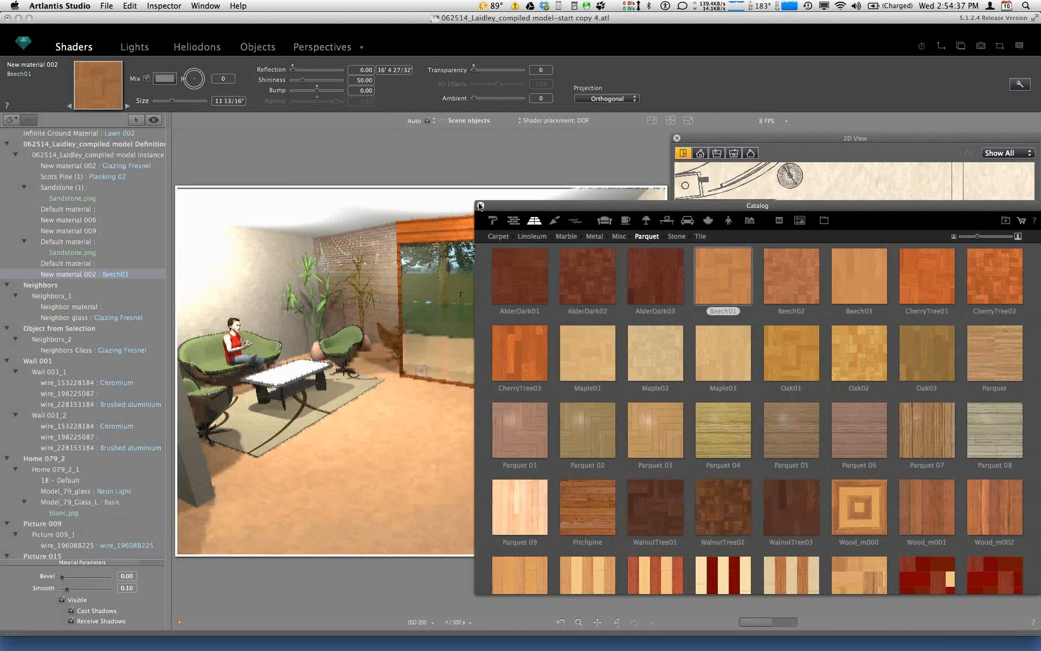
left_click(480, 206)
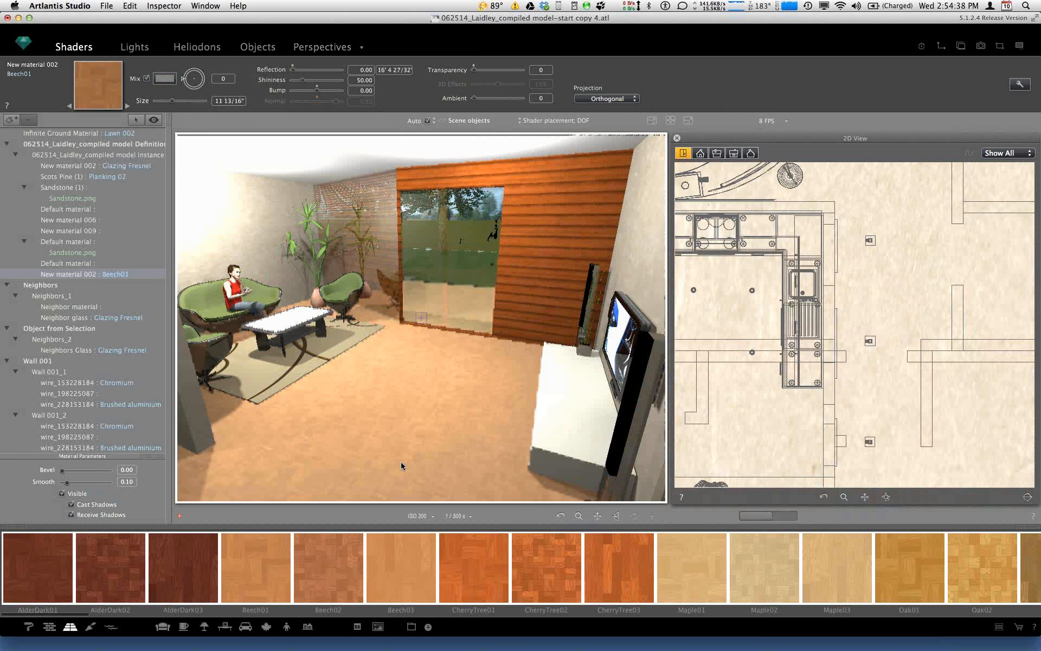
Step: Enlarge the Beech01 parquet pattern size to 1' 11 5/8"
left_click_drag(173, 103, 188, 105)
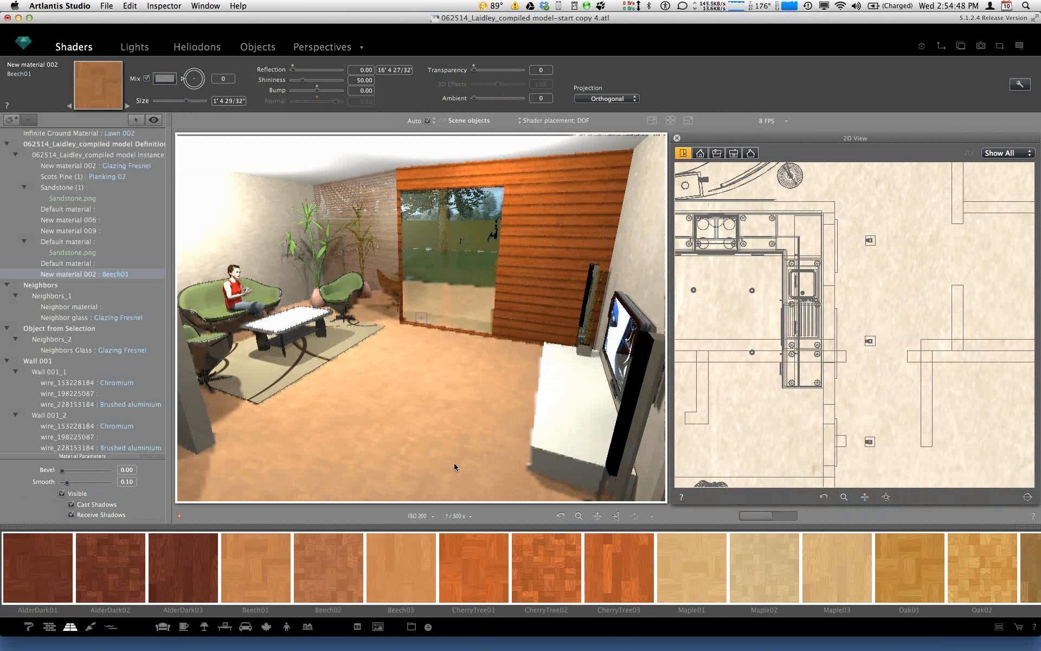
left_click_drag(186, 101, 196, 102)
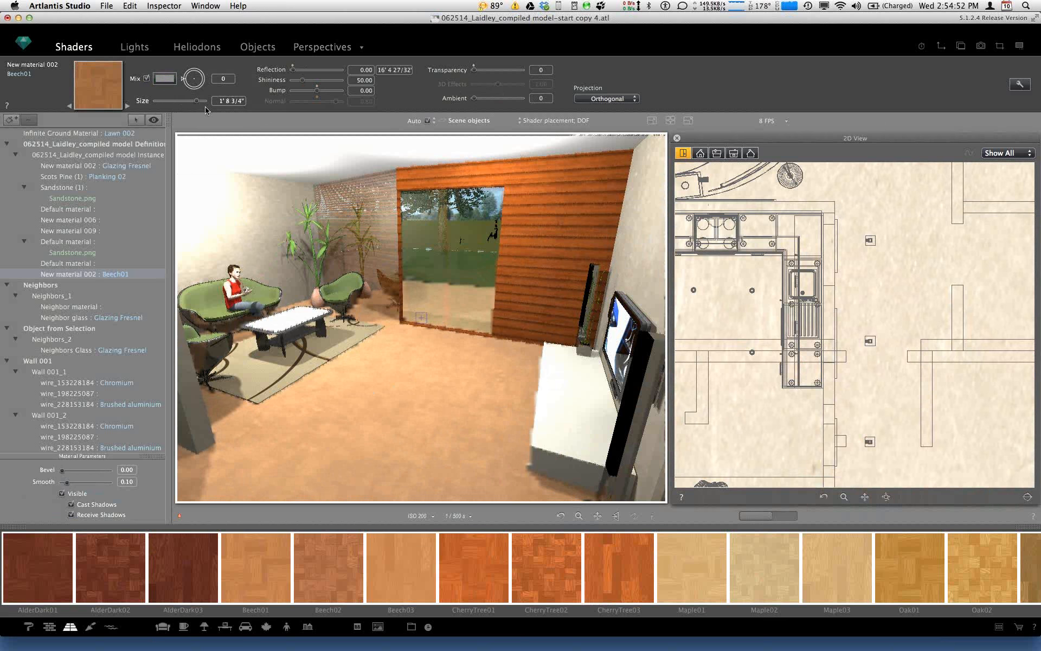
left_click_drag(198, 101, 205, 101)
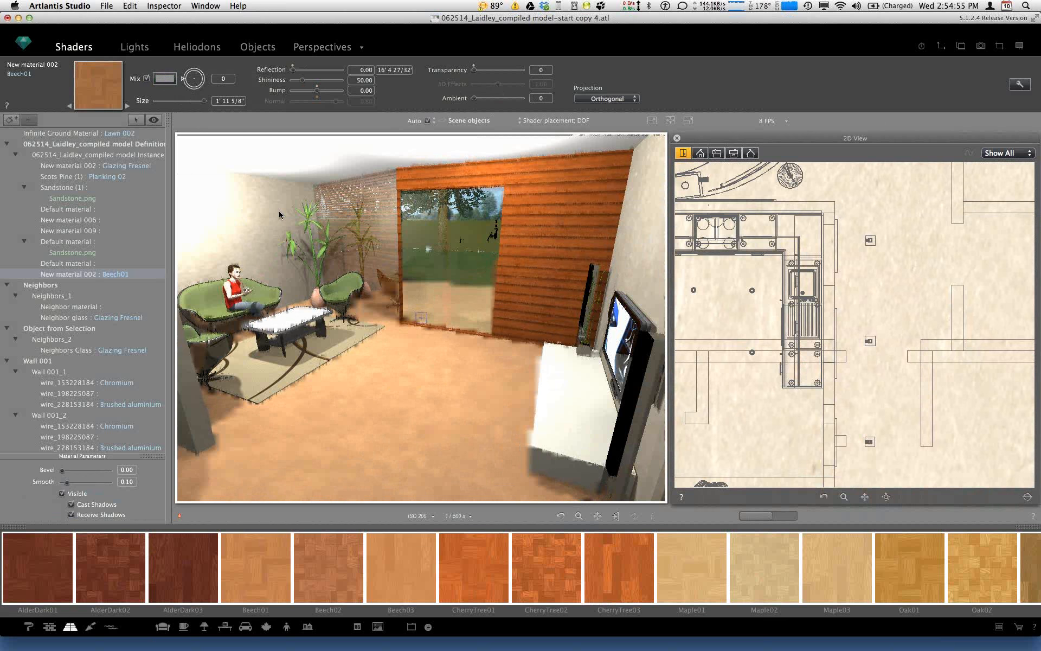
Step: Slide the parquet placement toward the front left, rotate it to 31, and list the saved perspectives
left_click(396, 419)
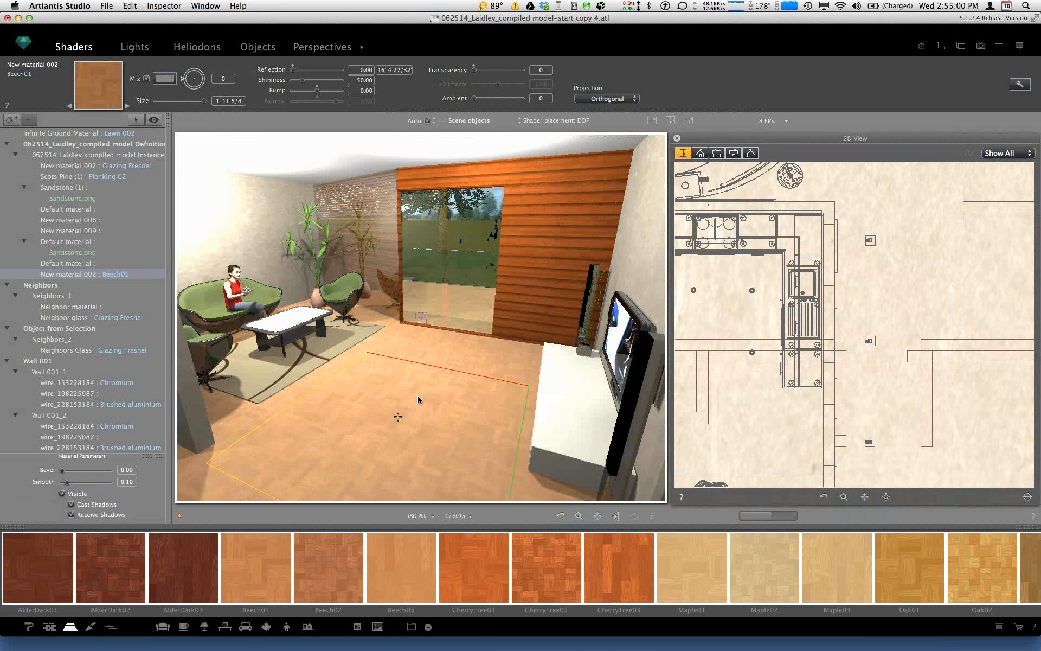
left_click(418, 395)
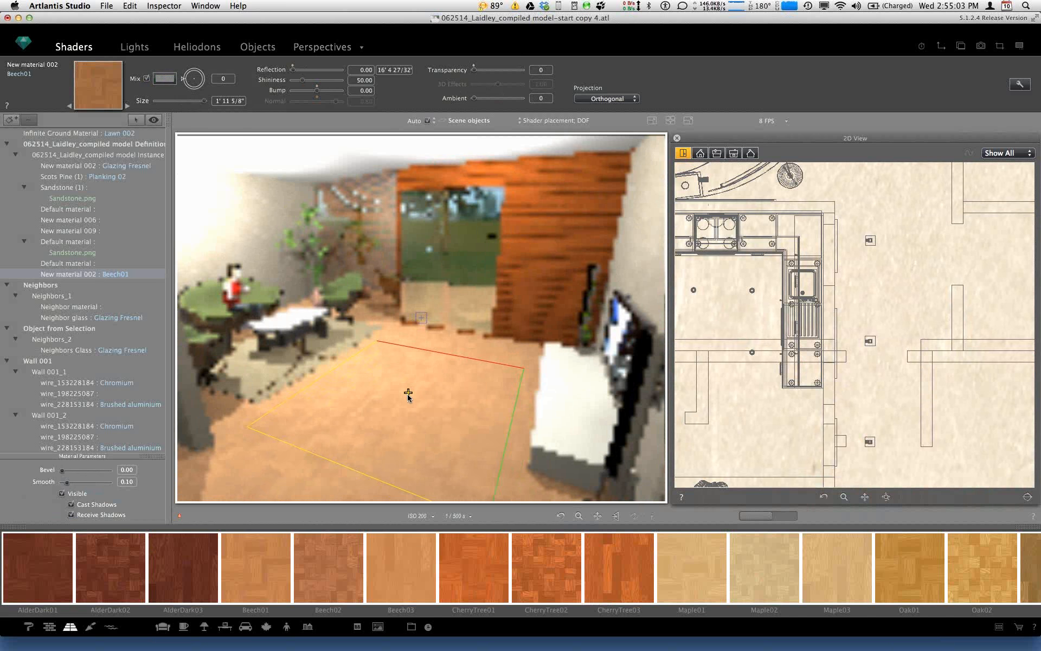
left_click(391, 394)
left_click_drag(384, 411, 338, 465)
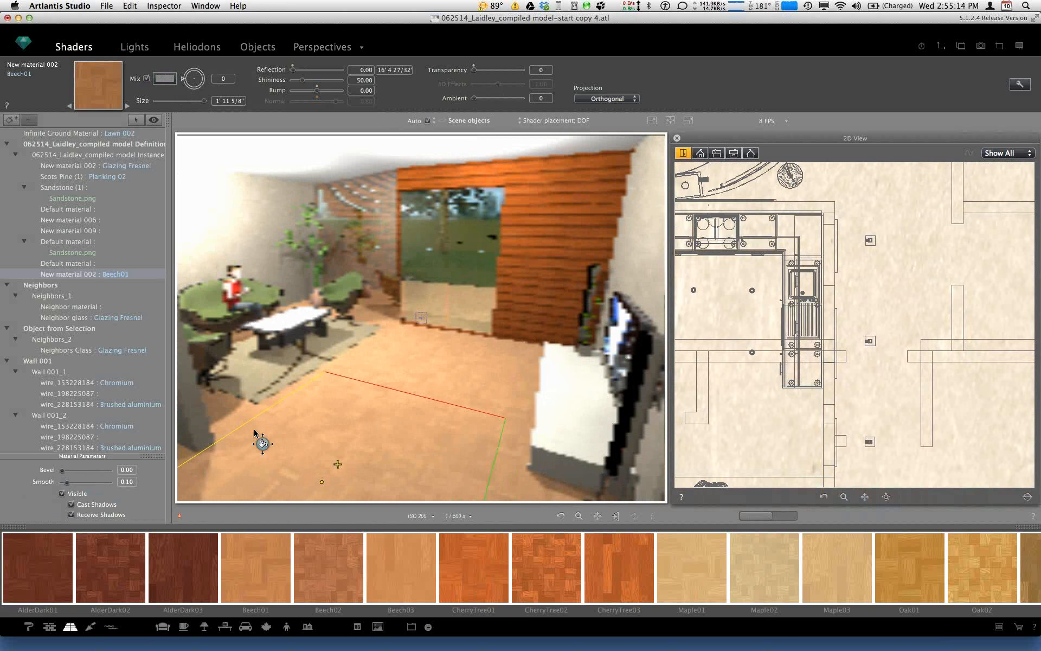
left_click_drag(256, 473, 333, 484)
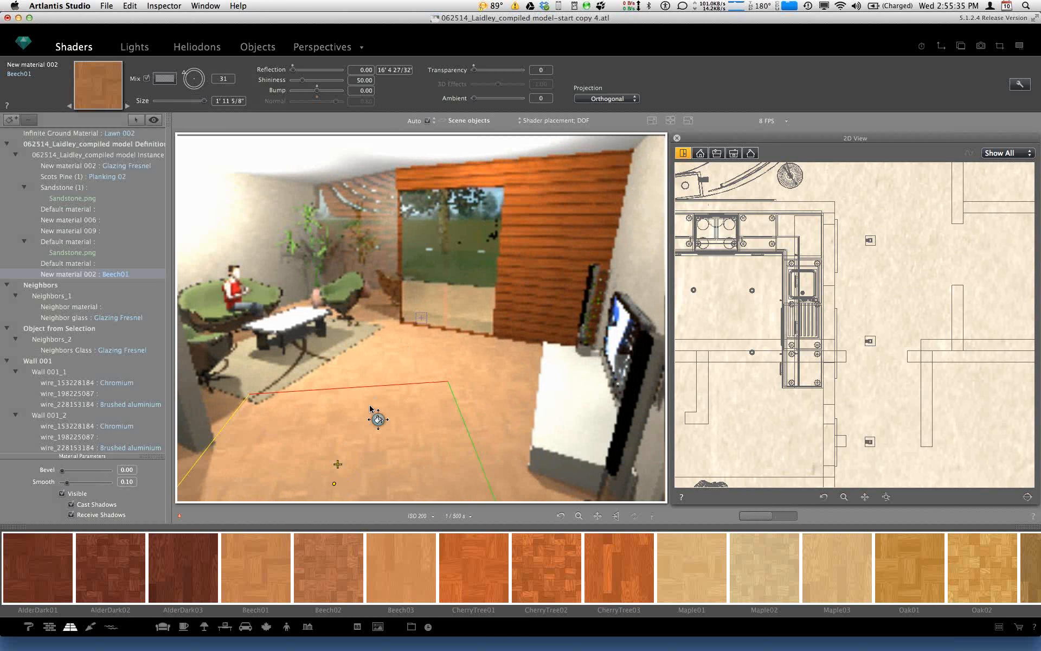
left_click(399, 387)
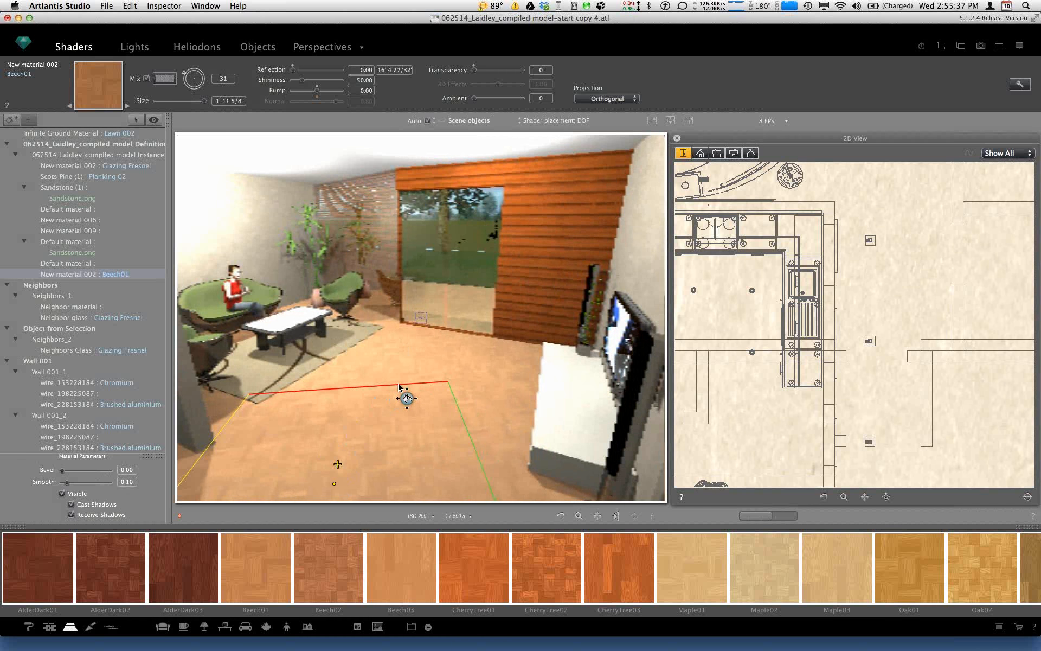
left_click_drag(417, 387, 402, 362)
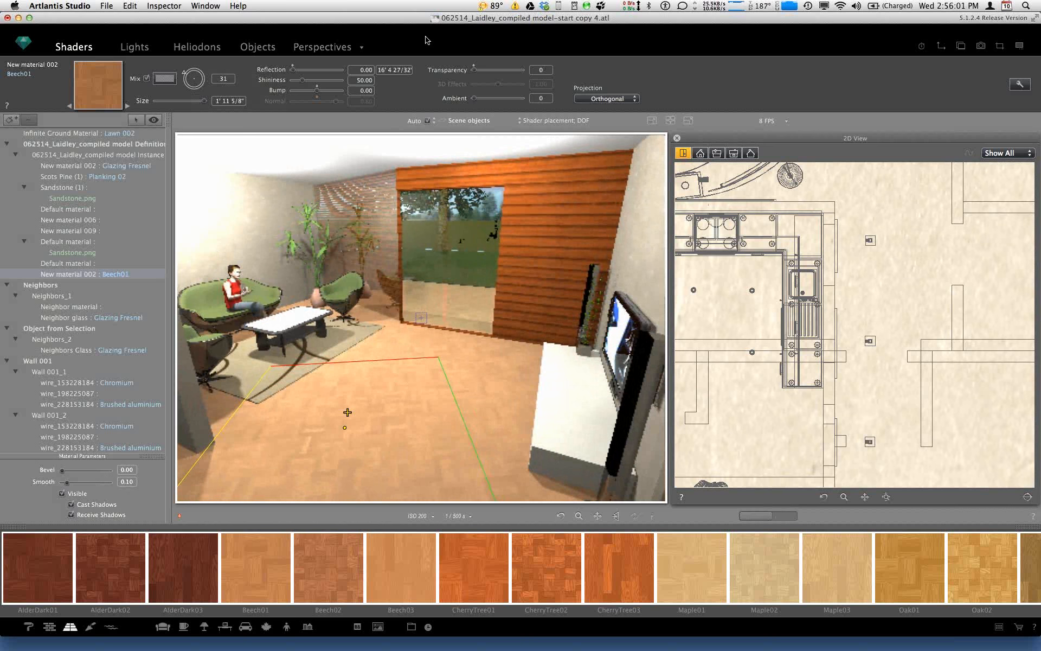
left_click(348, 48)
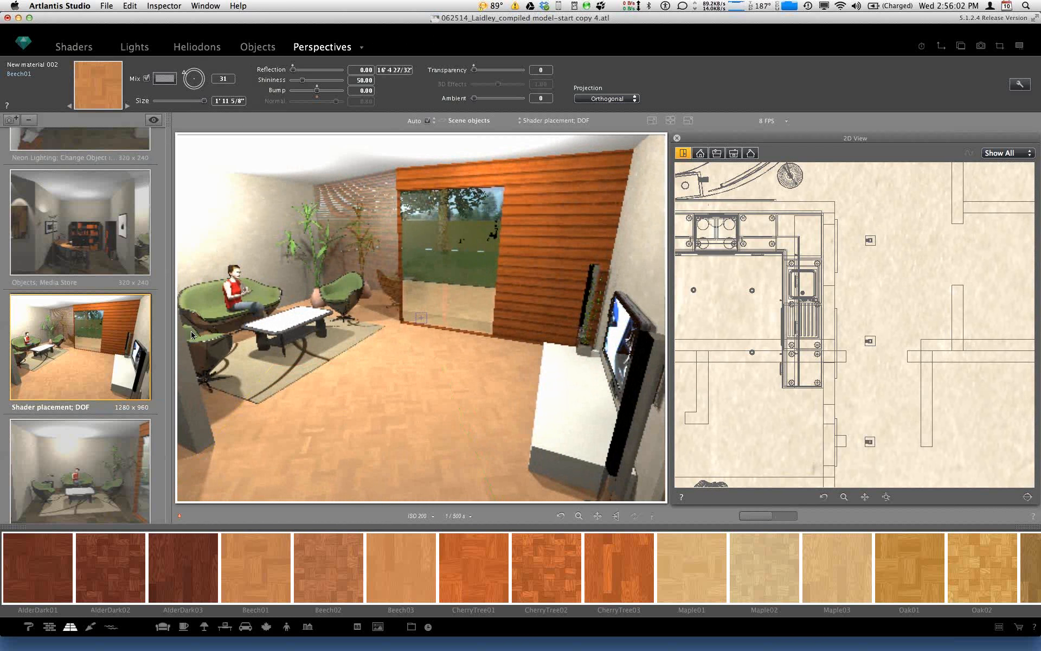
Step: Show the Reassign Material; Decal perspective, then switch over to Finder
left_click(109, 474)
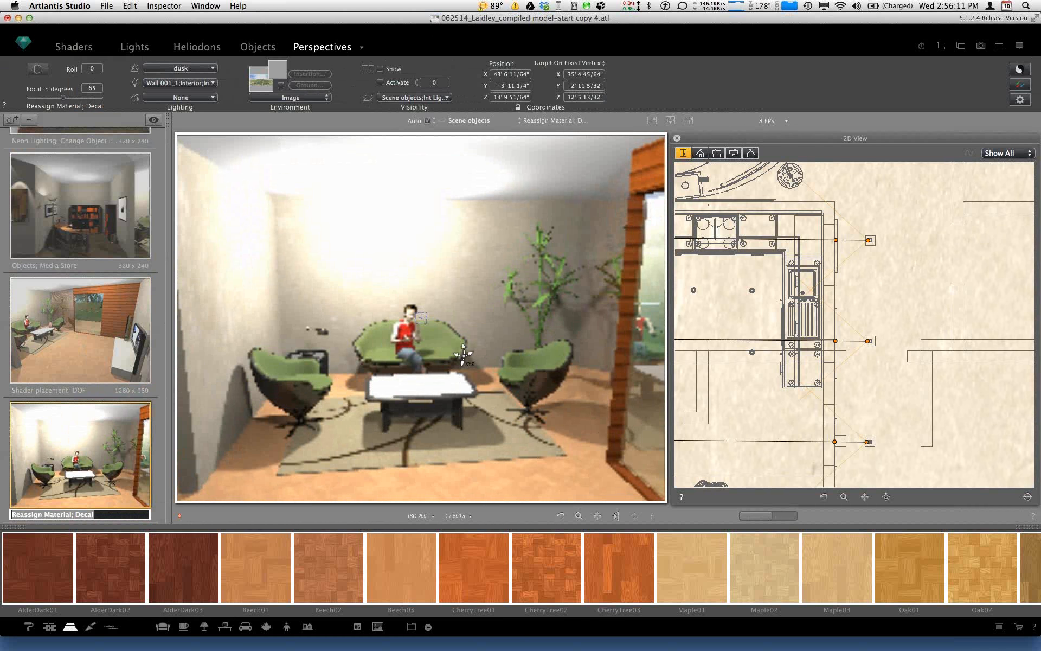
key("super+Tab")
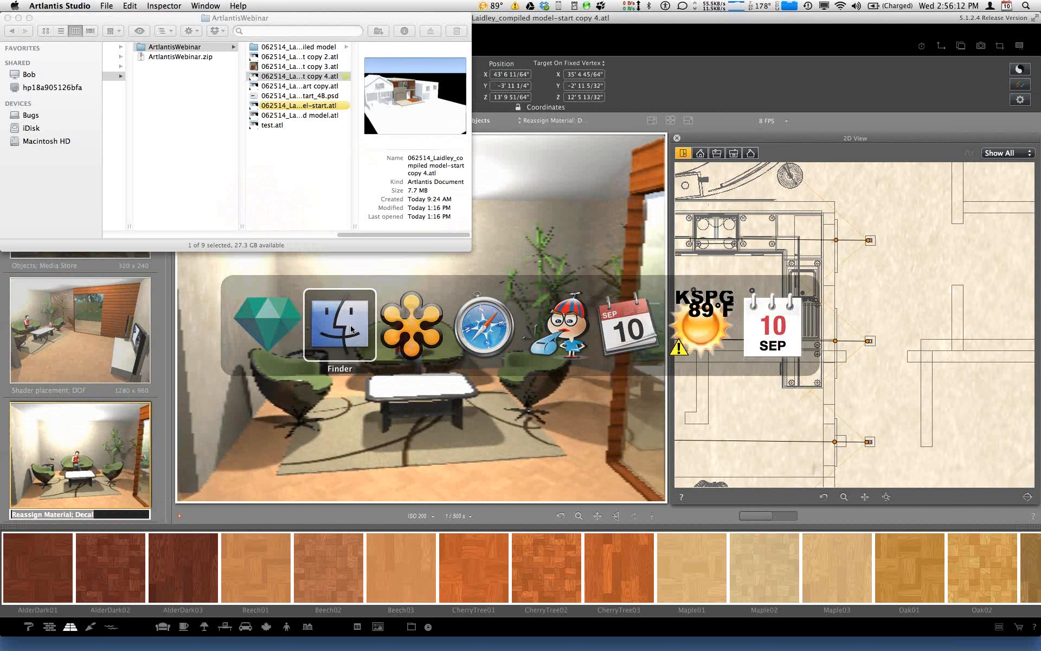
Step: Drag the (06) street photo from images > 20140902 in > Photos onto the back wall above the sofa
scroll(249, 72, "left", 5)
left_click(250, 69)
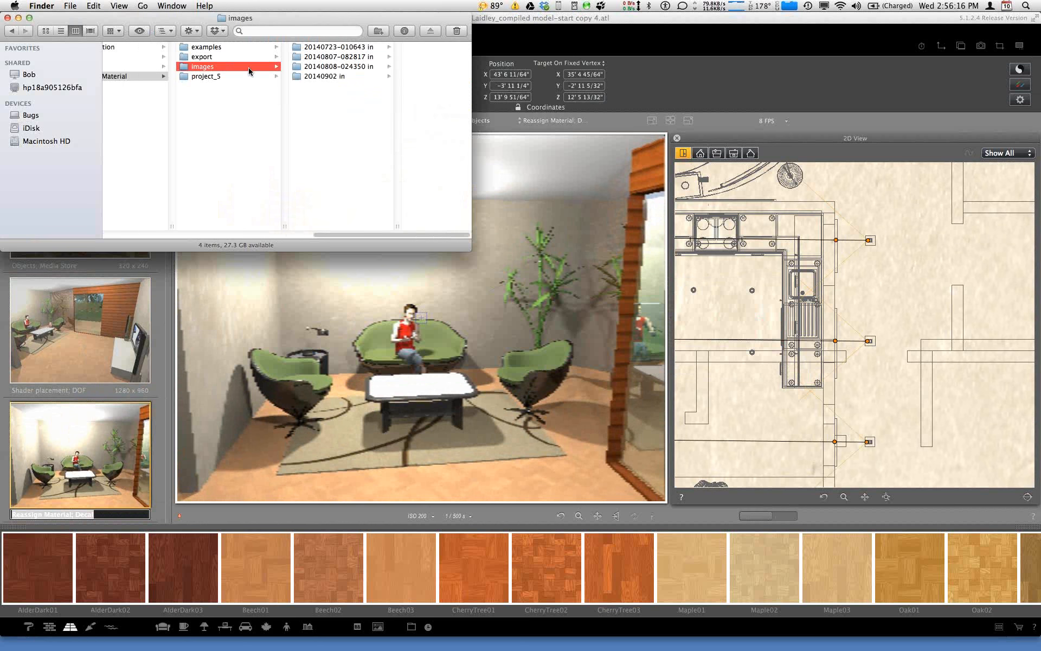
left_click(341, 76)
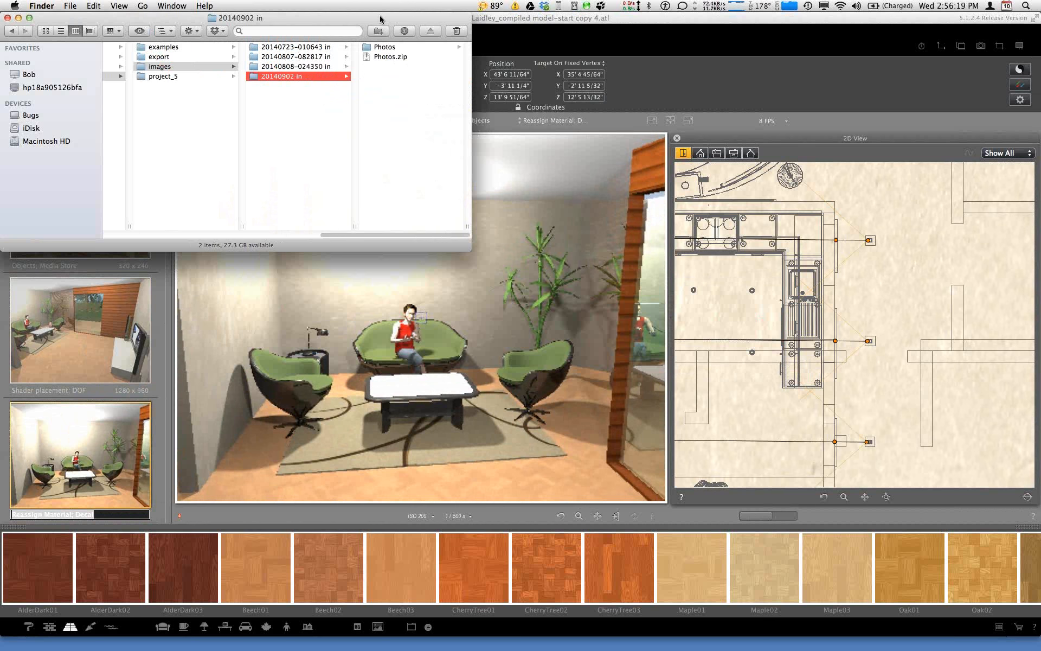
left_click(379, 49)
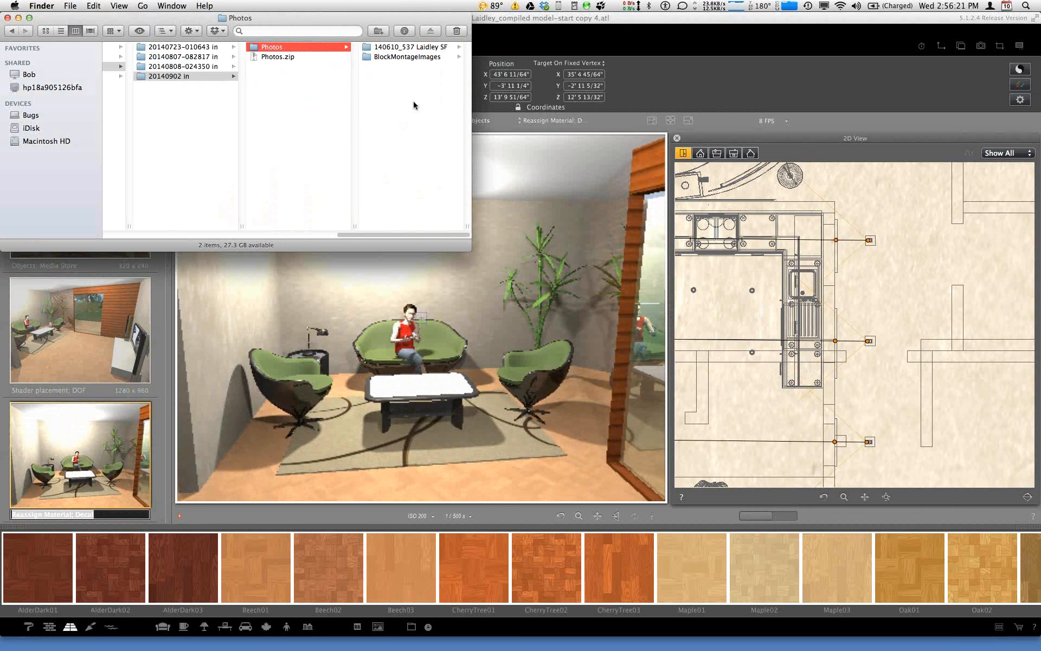
left_click(412, 47)
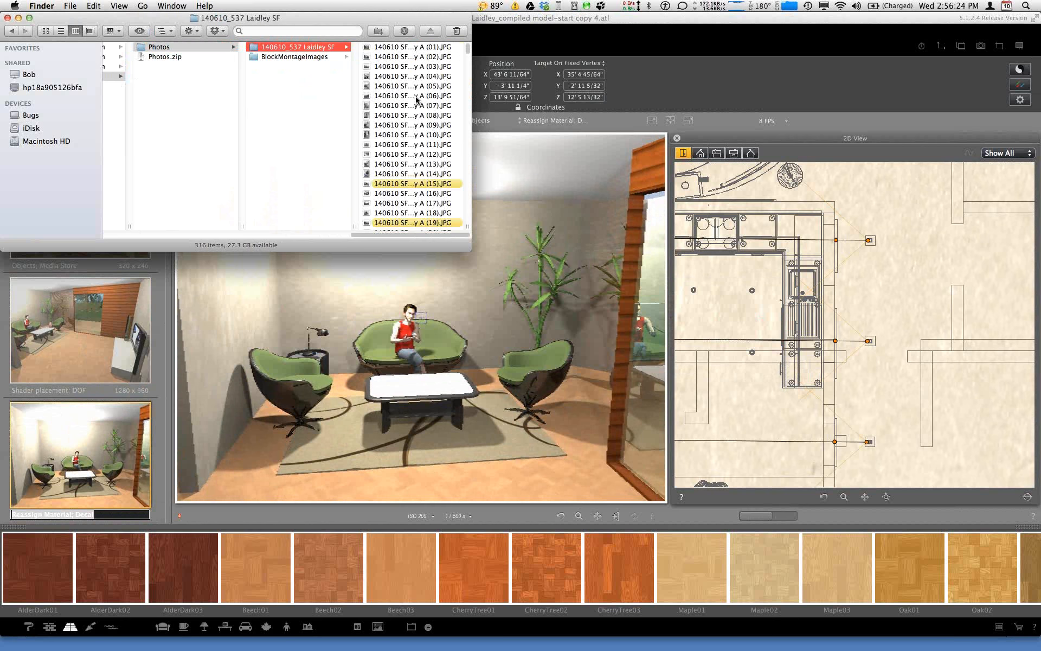
left_click(416, 99)
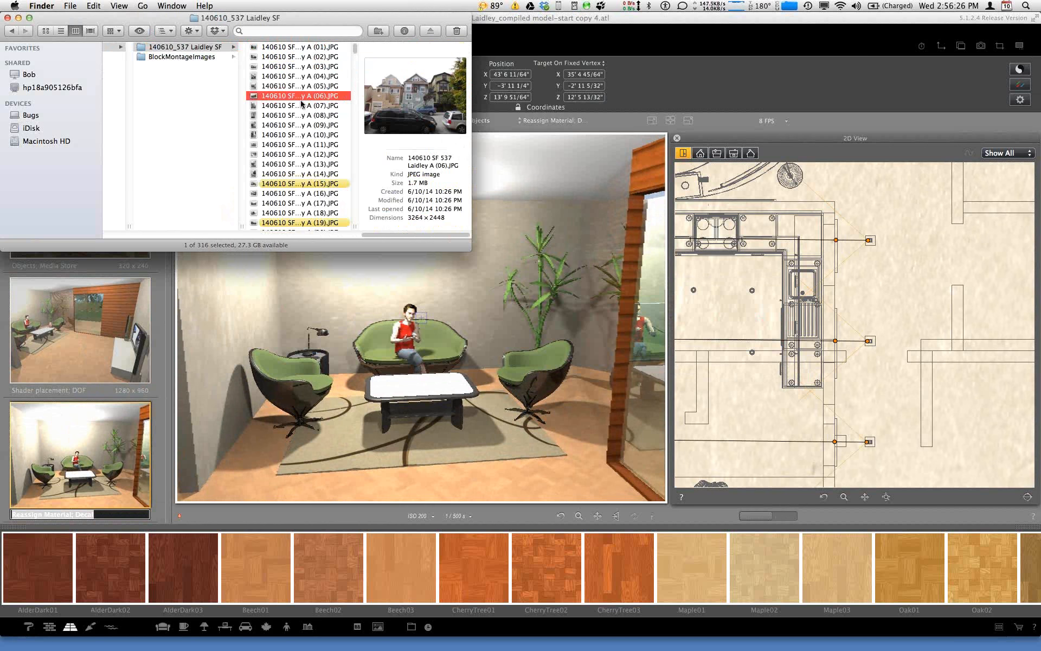
left_click_drag(300, 98, 415, 262)
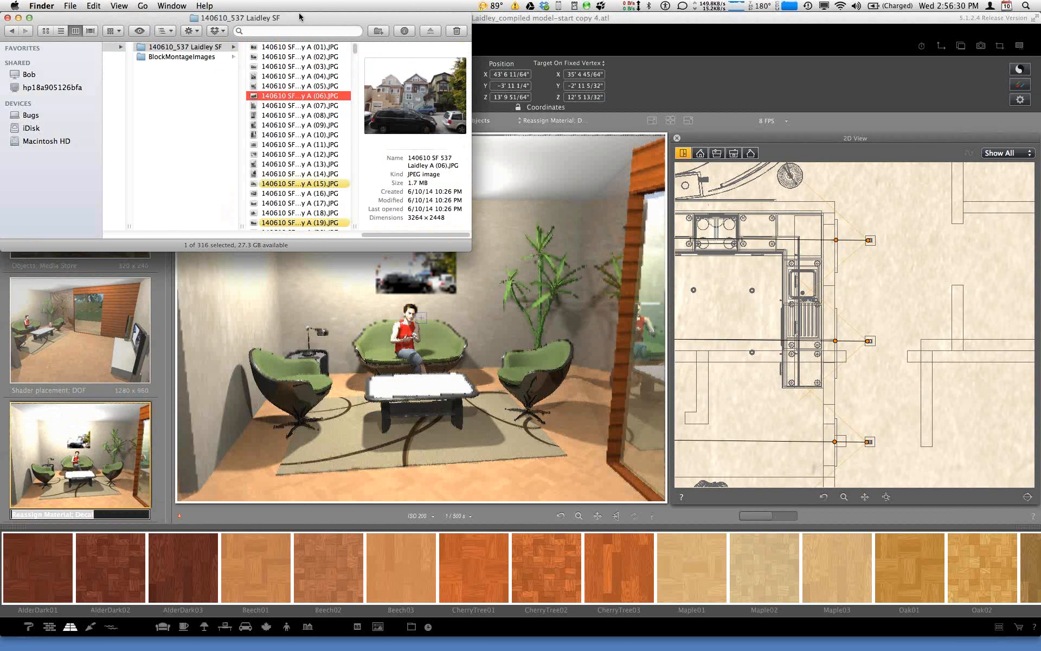
left_click_drag(300, 17, 840, 17)
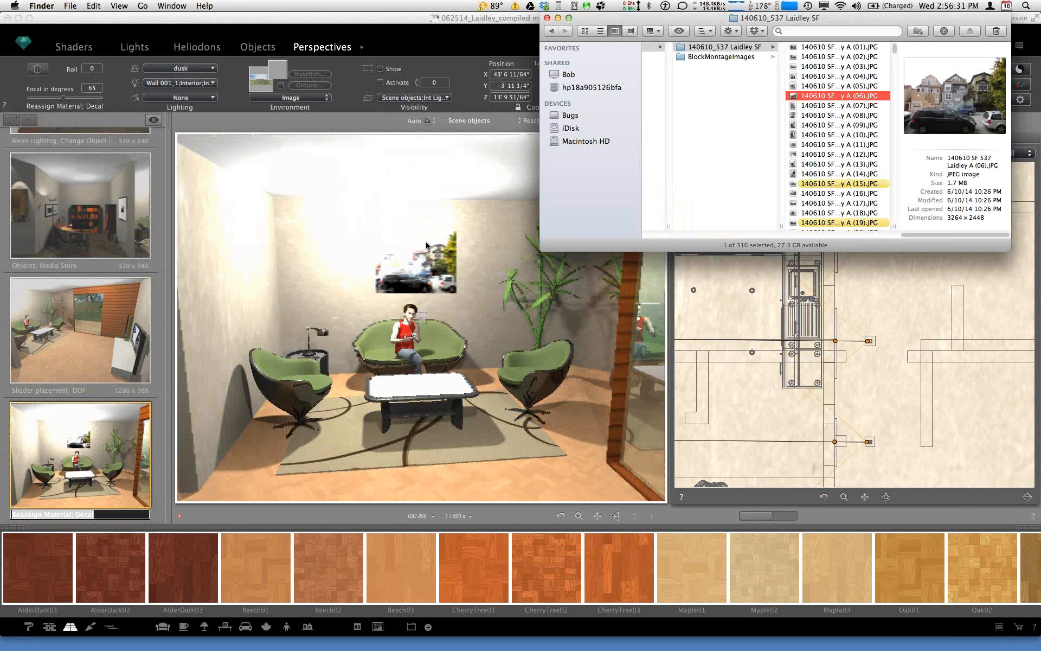
left_click(425, 242)
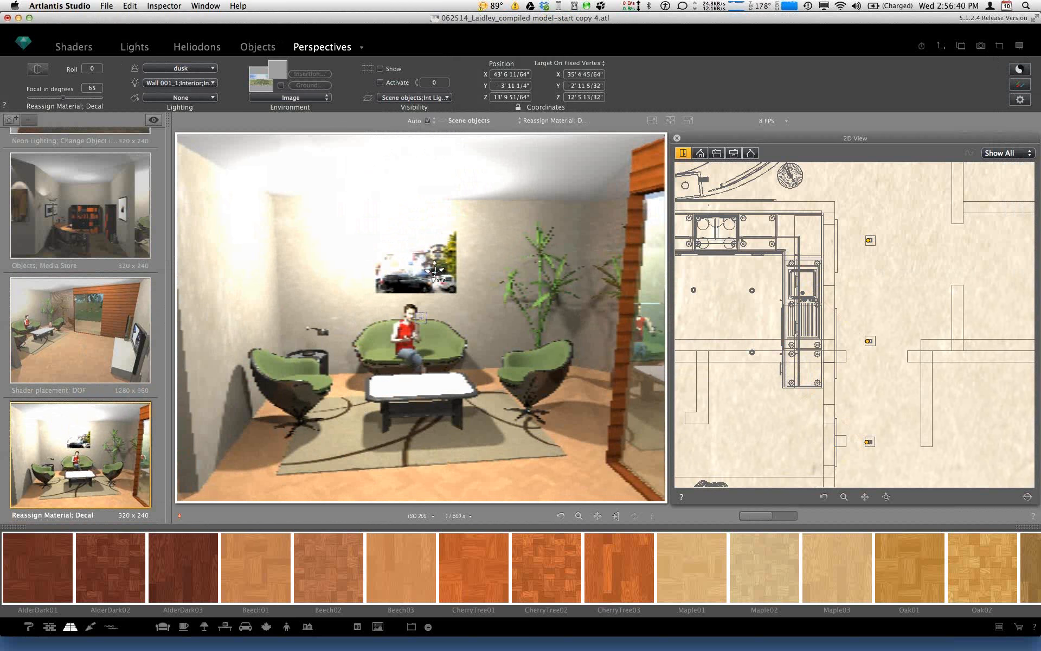
Step: Select the wall photo's texture, move it slightly down the wall, and keep its scale at 100%
left_click(435, 271)
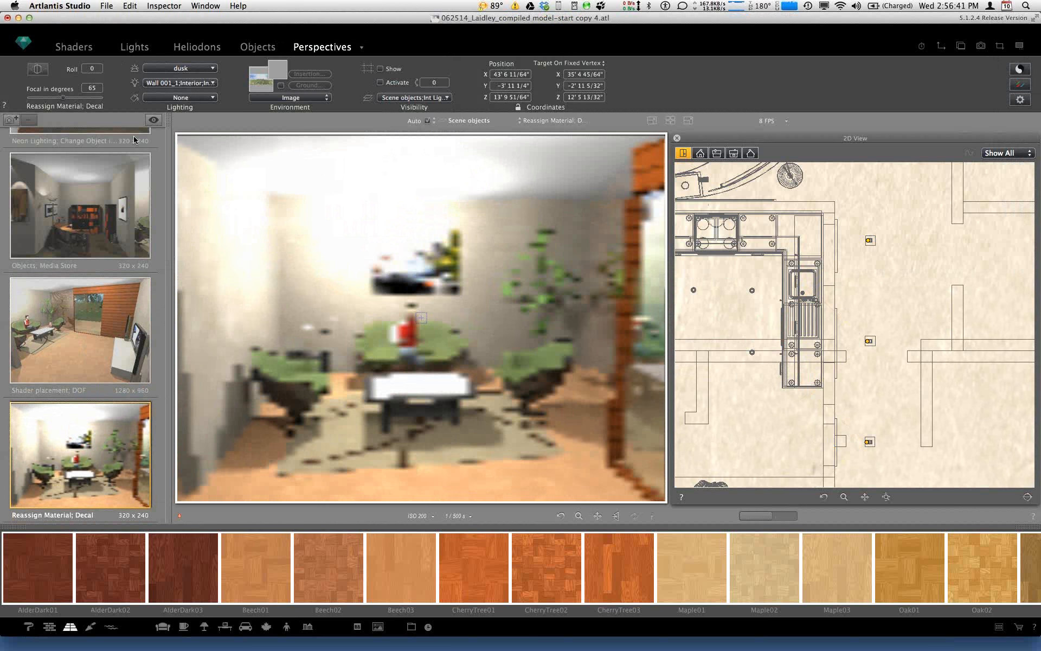
left_click(70, 49)
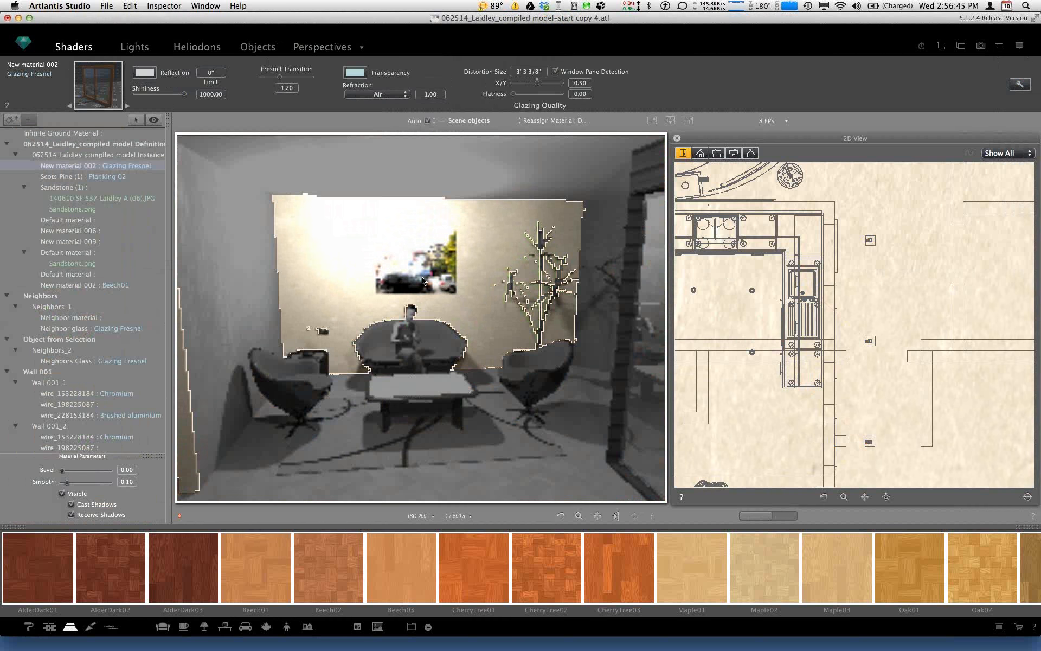
left_click(121, 198)
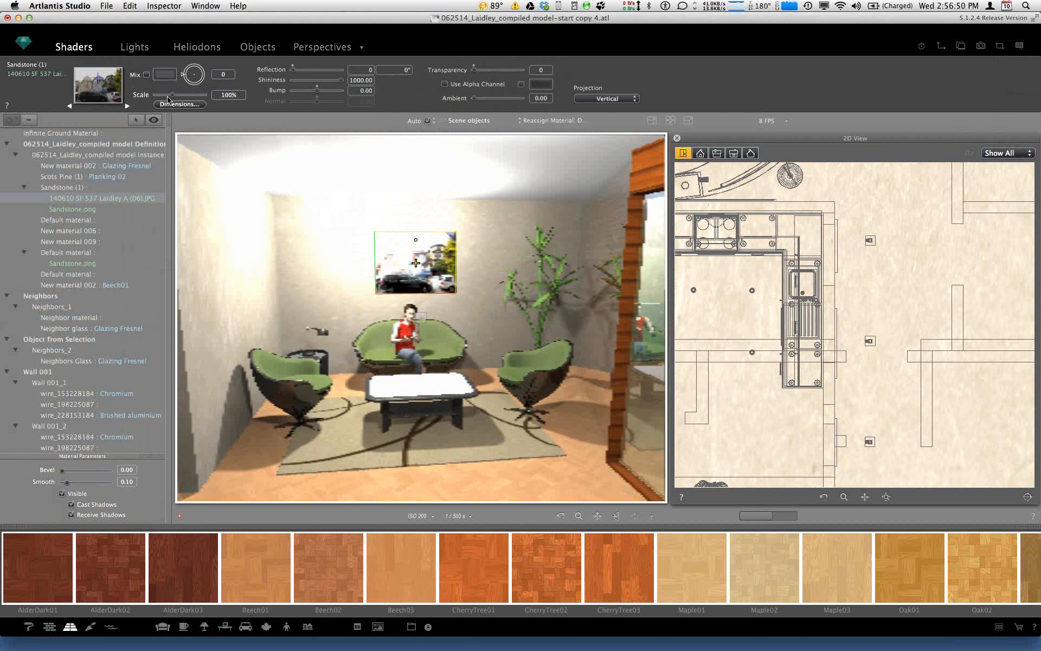
left_click_drag(169, 96, 196, 96)
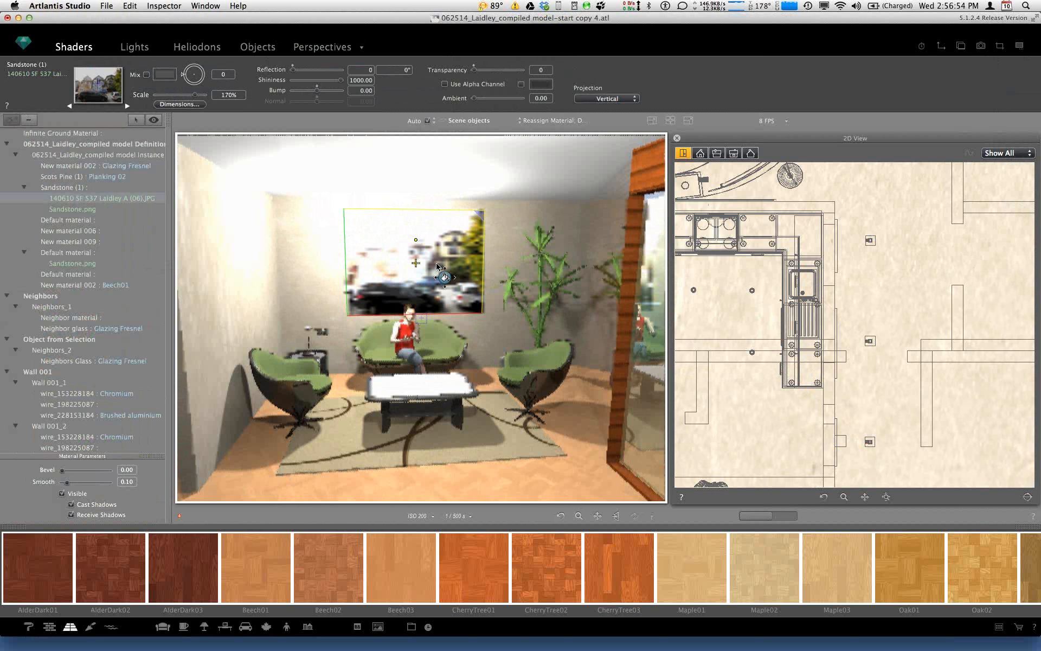
left_click_drag(438, 267, 459, 281)
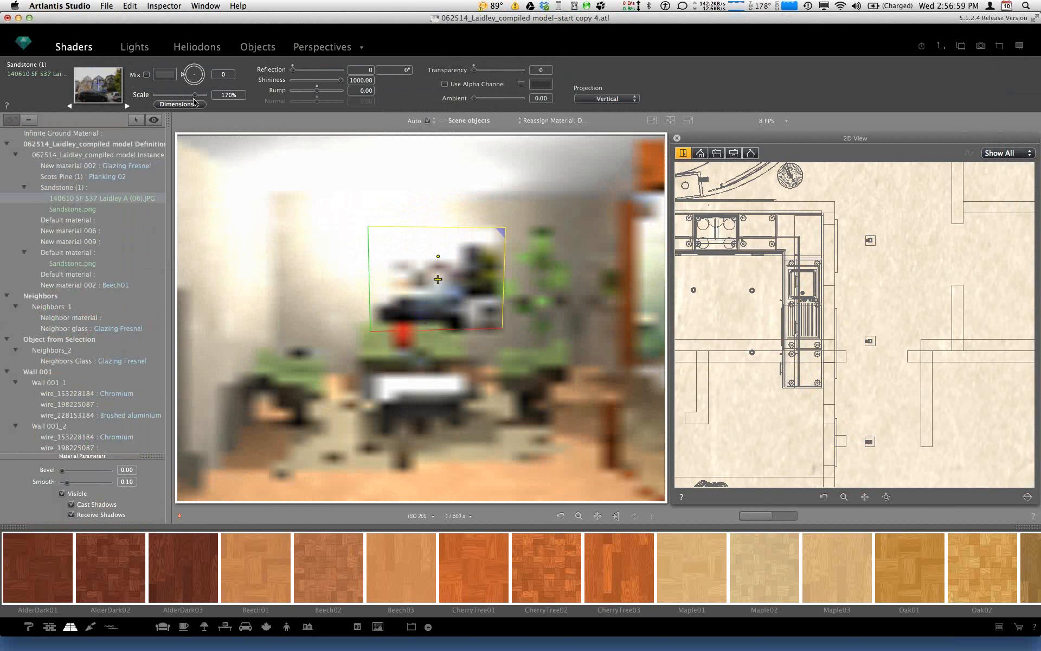
left_click_drag(196, 95, 173, 105)
Step: In the photo's Dimensions, toggle H and V Rep on then off so it shows once
left_click(173, 105)
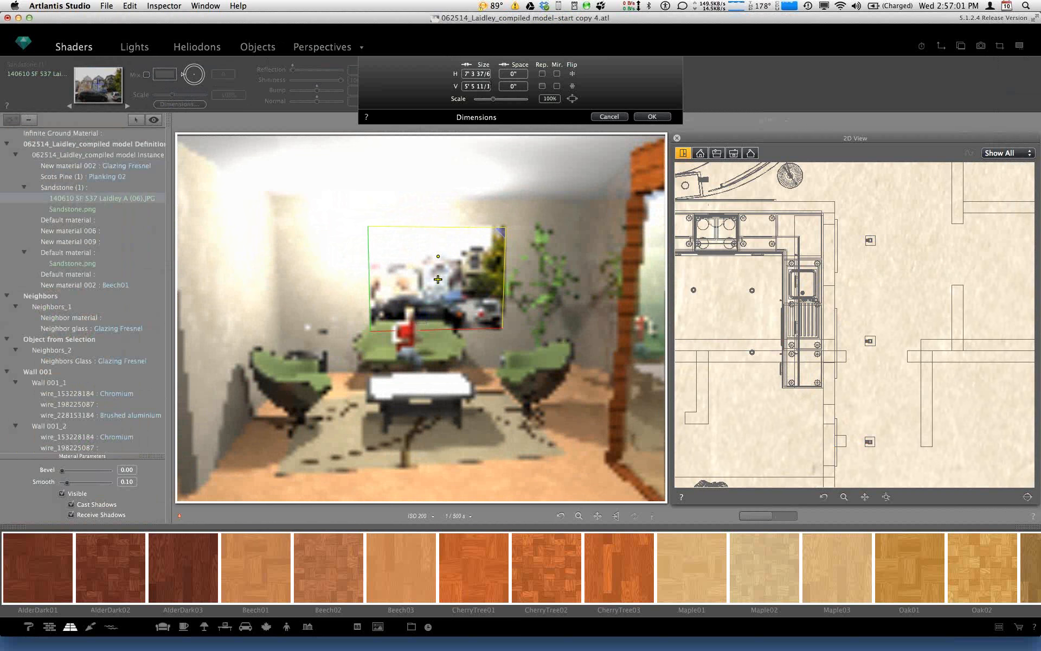
left_click(543, 75)
left_click(543, 86)
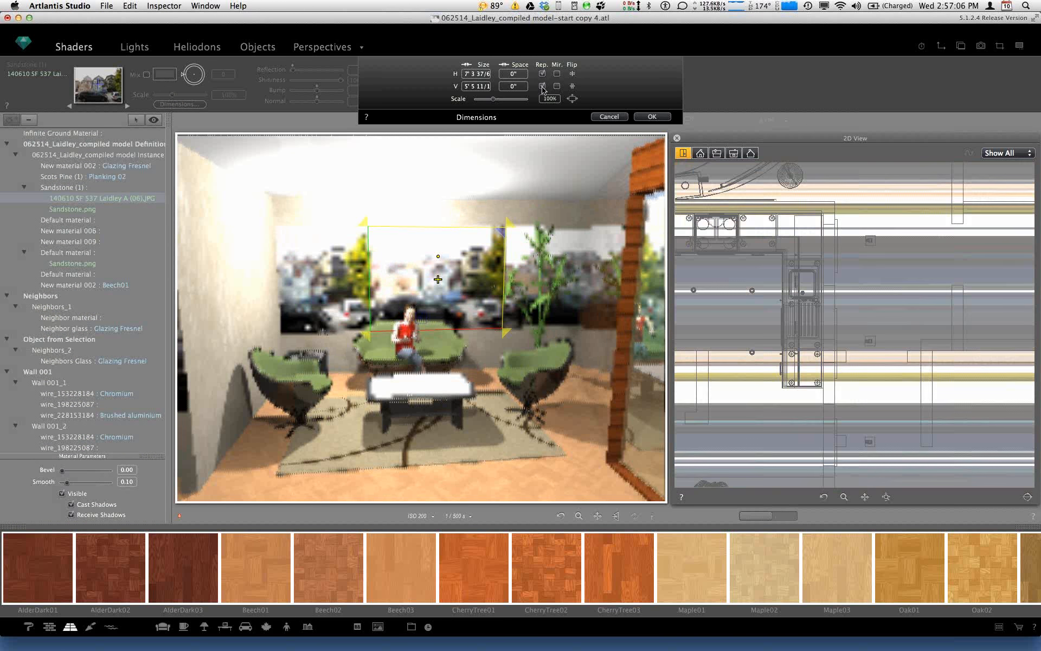
left_click(542, 87)
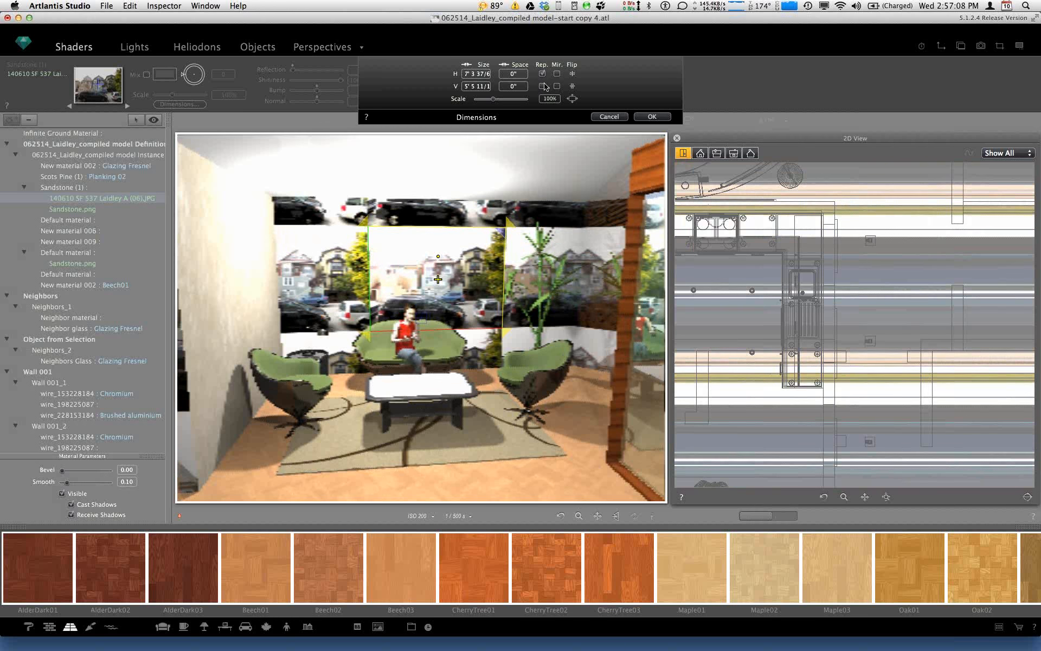
left_click(543, 74)
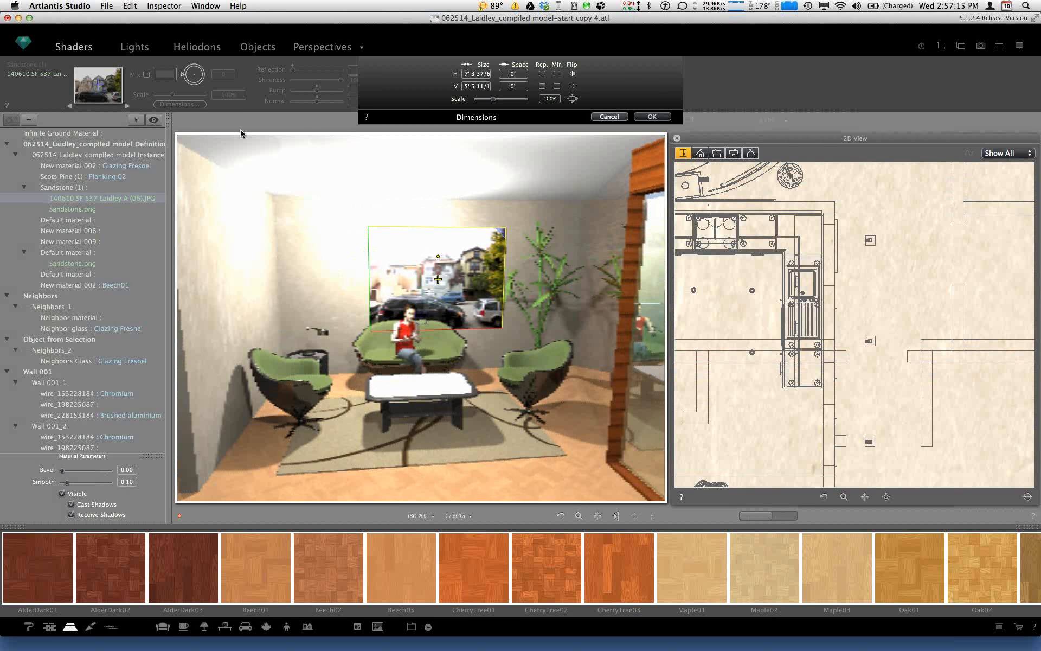
Step: Toggle Sandstone.png's horizontal and vertical repeat off and back on, confirming with OK
left_click(69, 207)
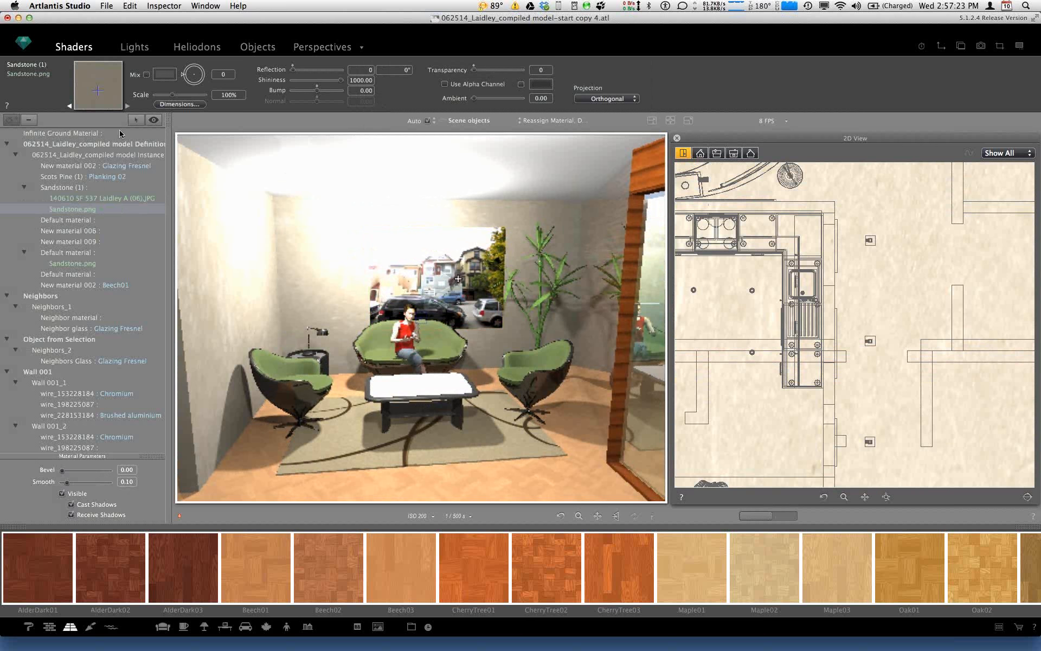
left_click(175, 105)
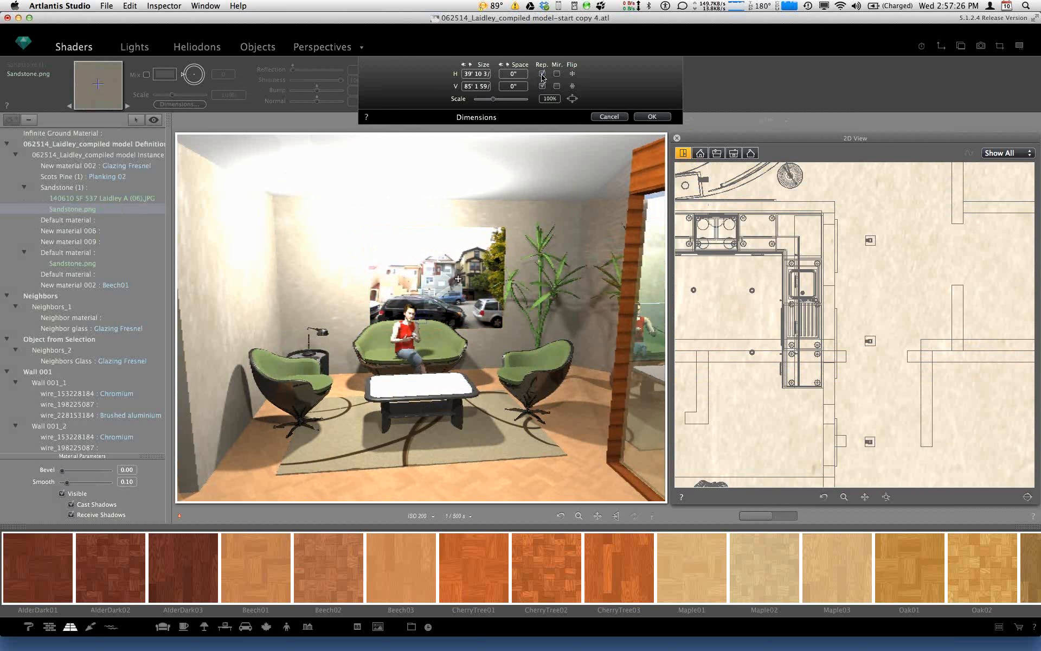
left_click(543, 74)
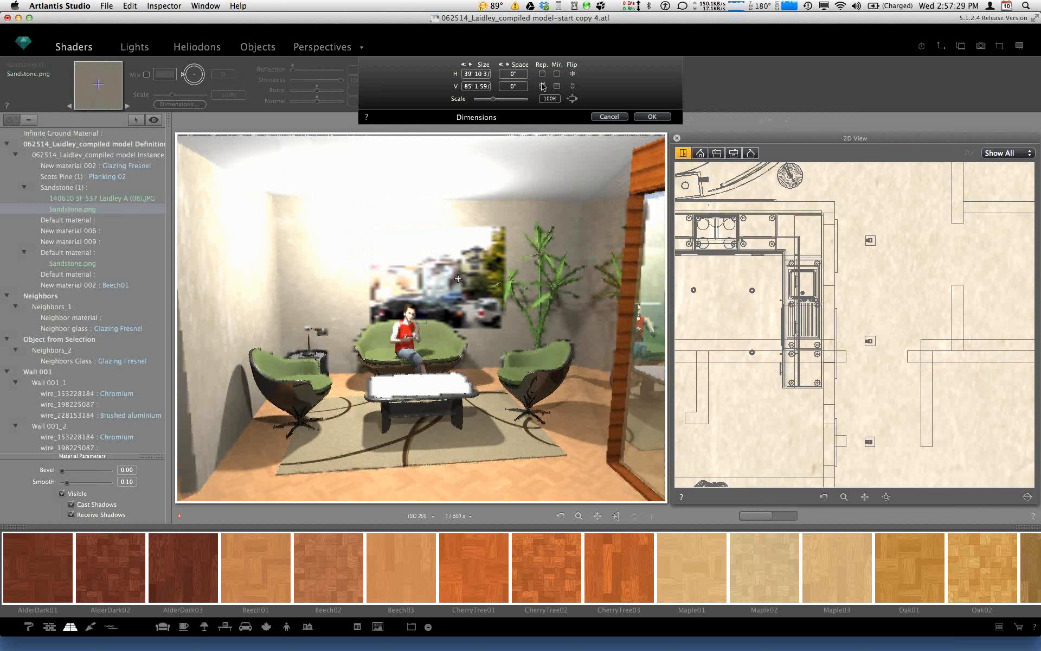
left_click(542, 86)
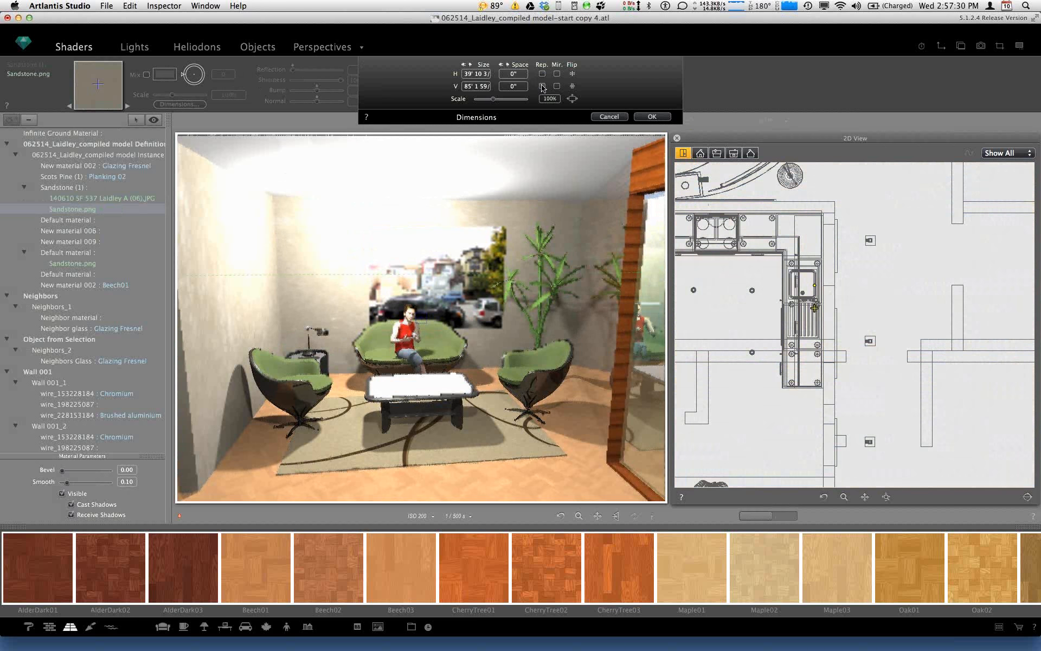
left_click(651, 117)
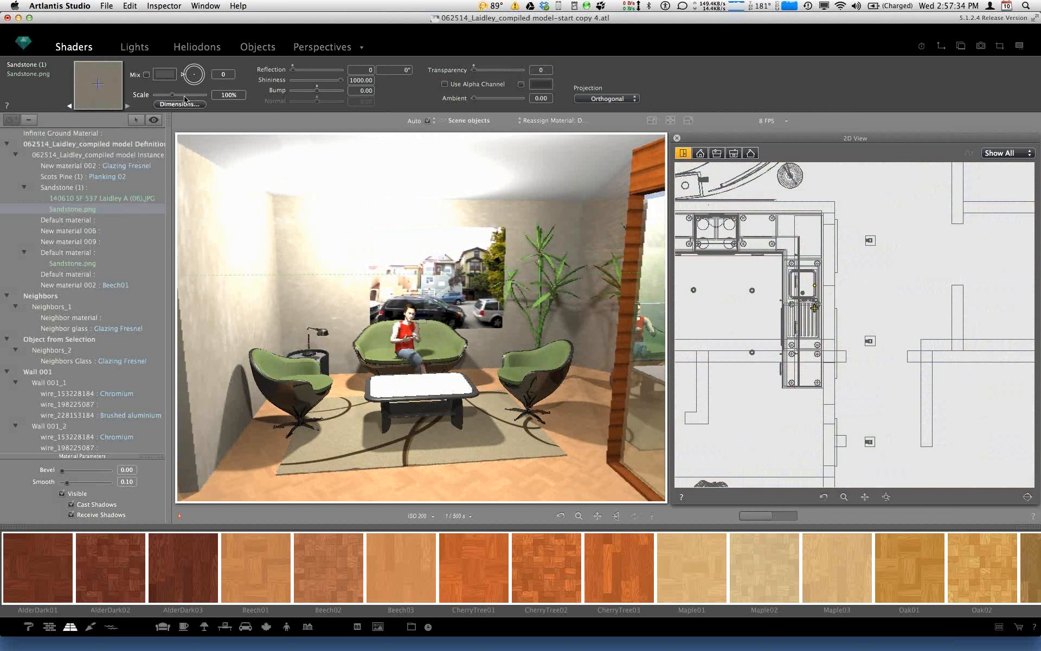
left_click(191, 105)
left_click(543, 86)
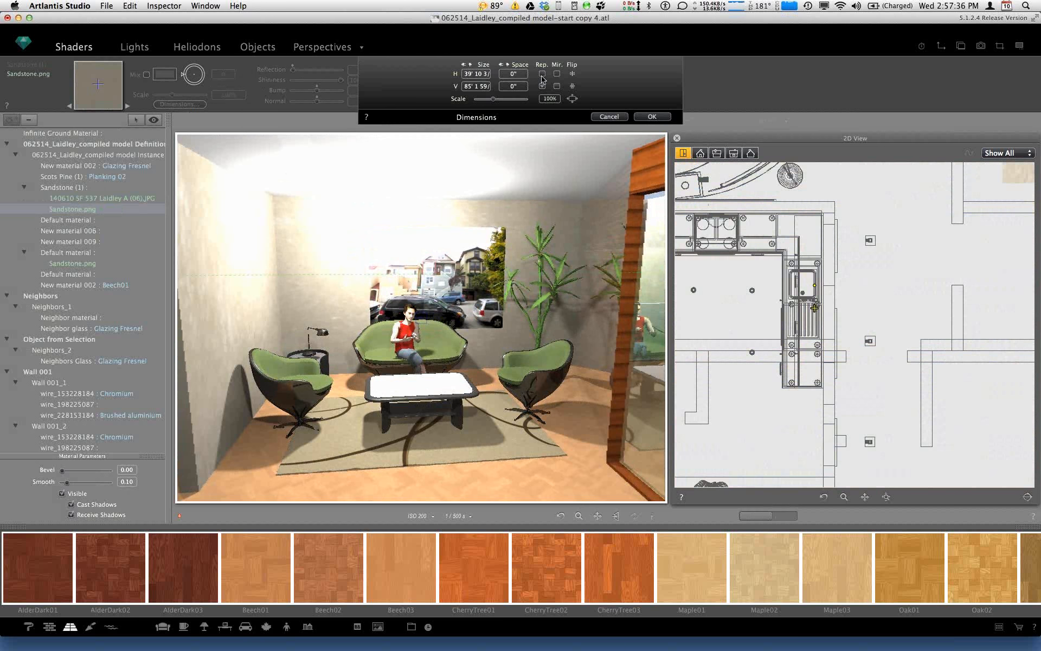
left_click(542, 74)
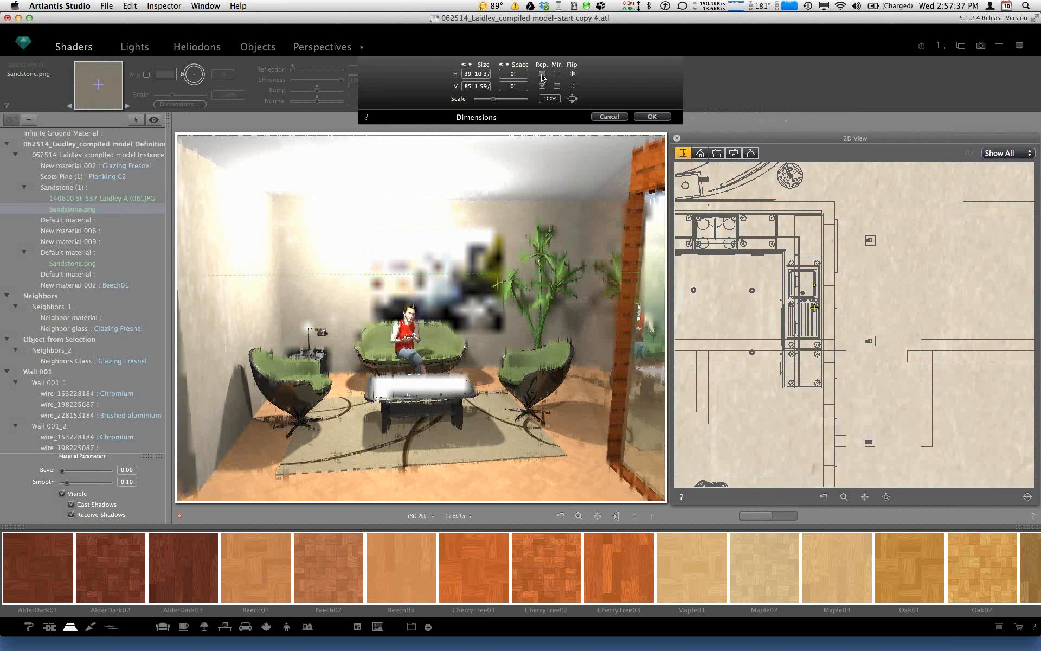
key("Return")
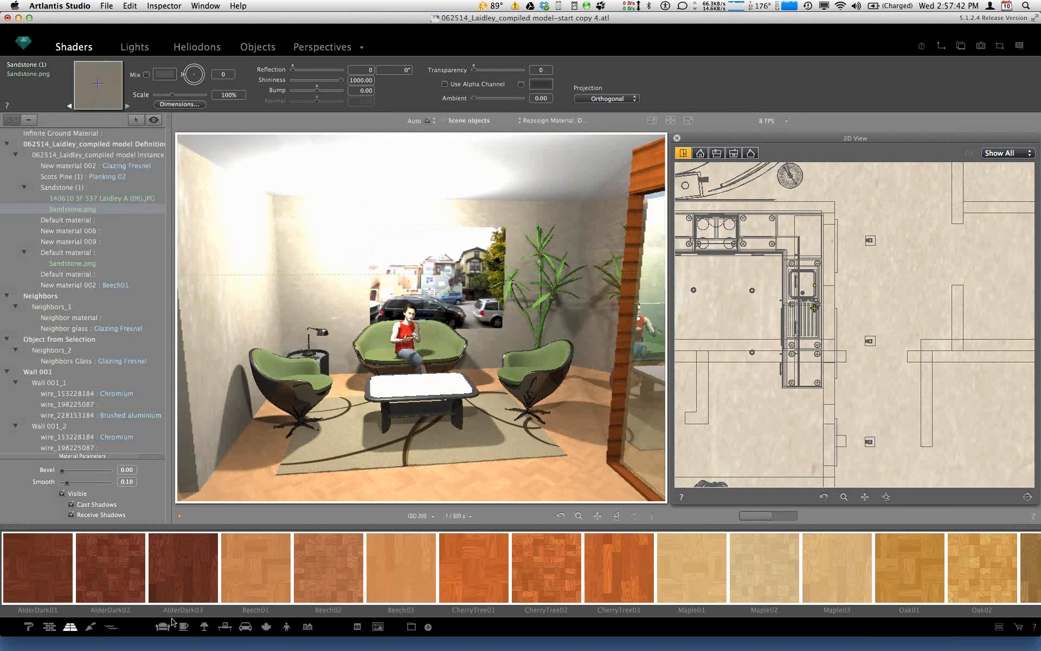
Step: Apply BrickWall 003 to the left wall, delete its Sandstone.png layer, and list the perspectives
left_click(50, 627)
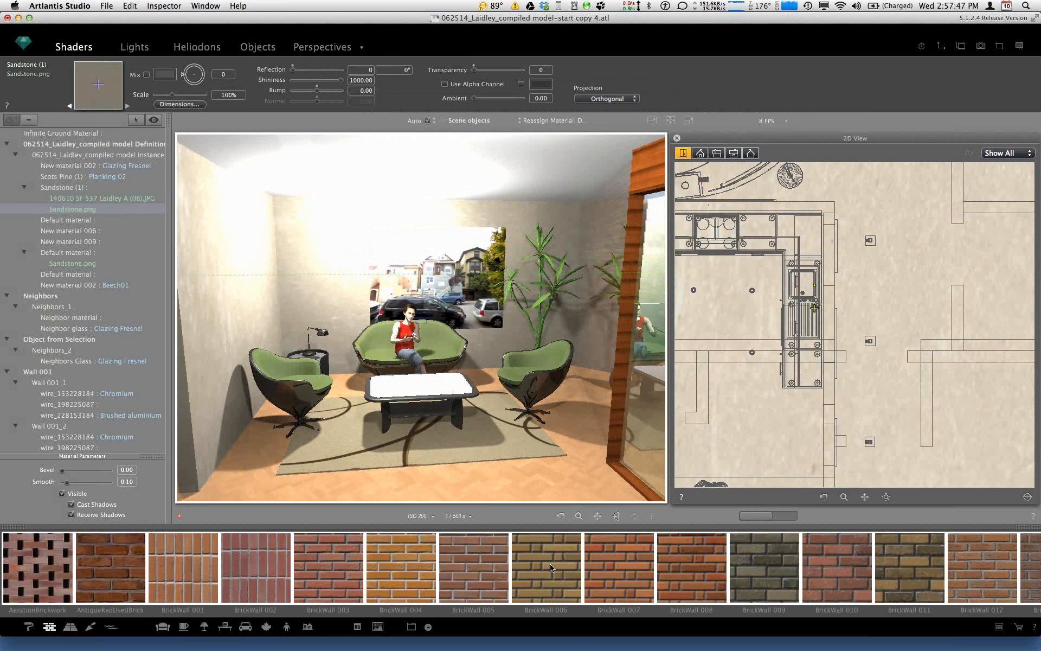
left_click_drag(358, 588, 237, 339)
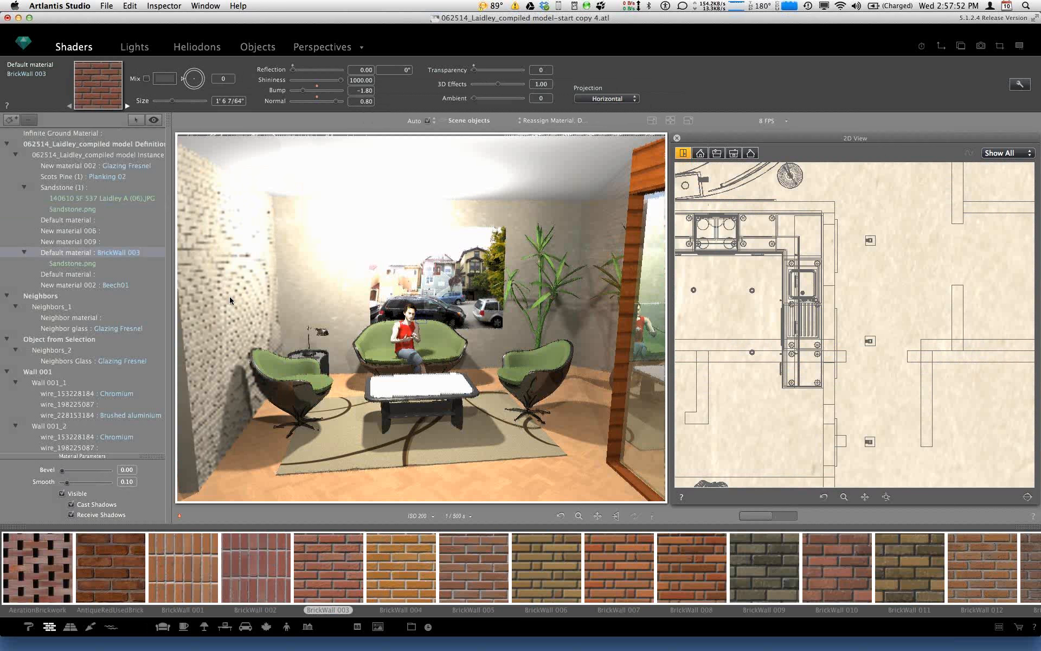
left_click(85, 264)
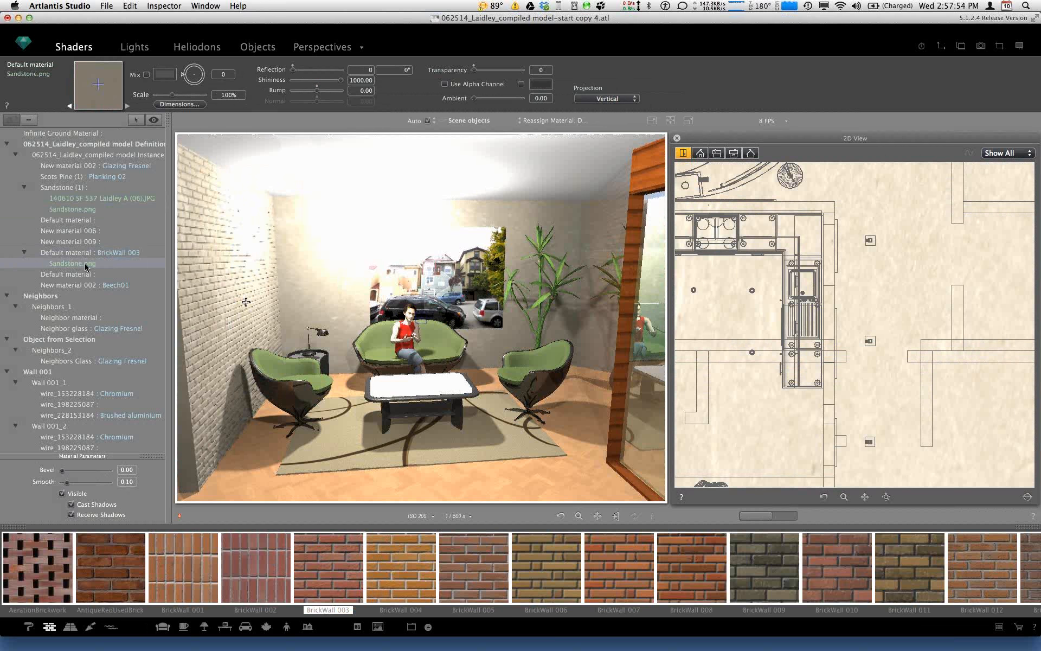
left_click(30, 121)
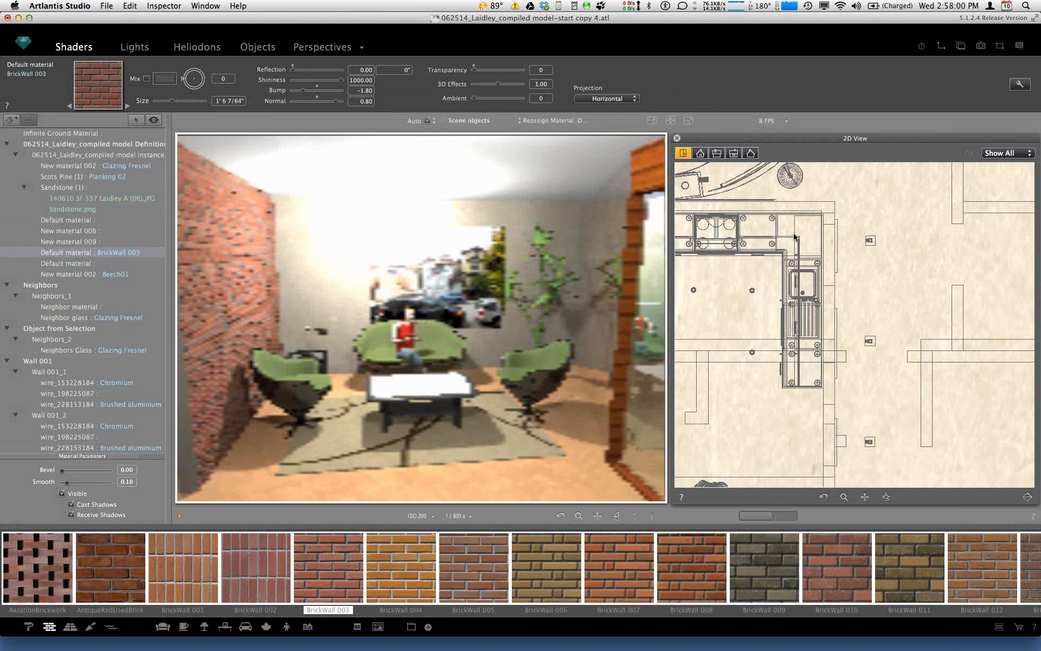
left_click(329, 49)
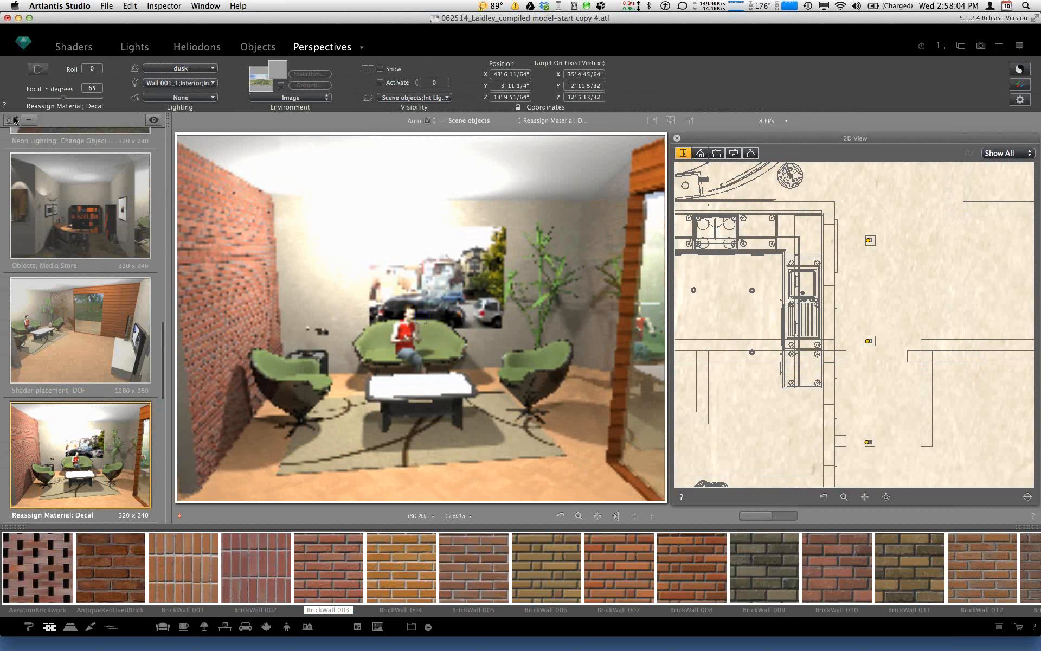
Step: Add a Reassign Material; Decal_1 perspective and aim its camera closely at the brick wall
left_click(14, 120)
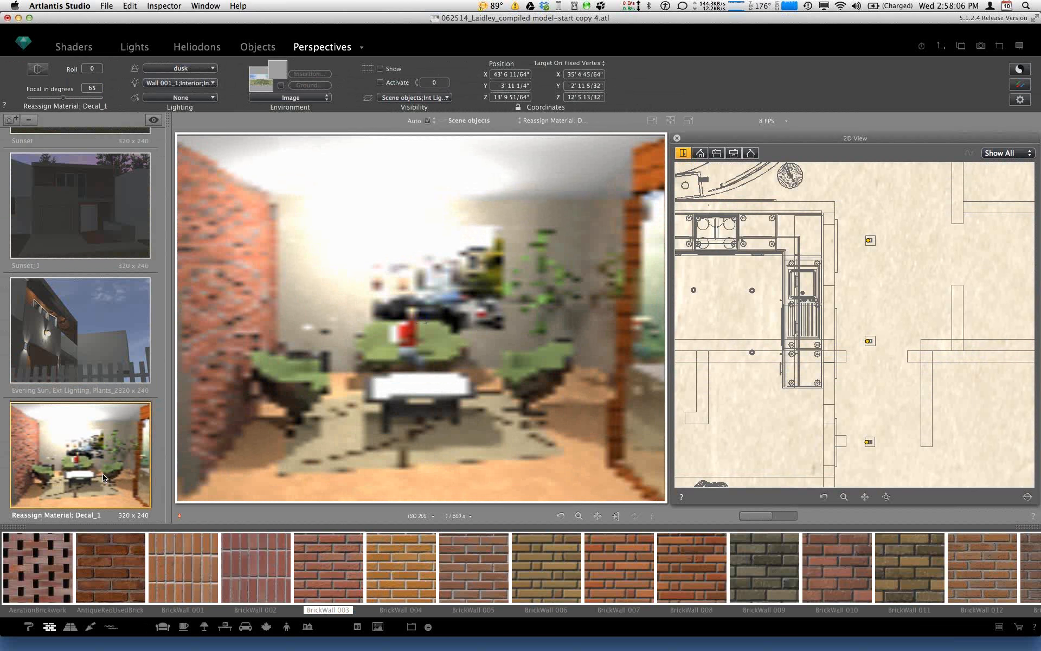
scroll(103, 478, "down", 1)
key("super+d")
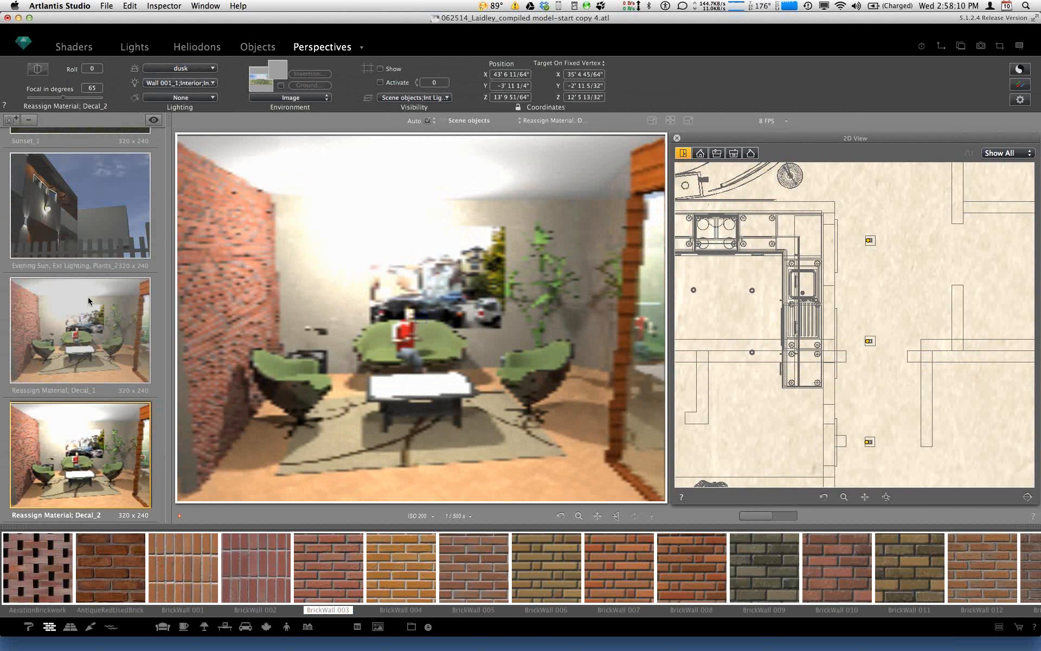
key("super+z")
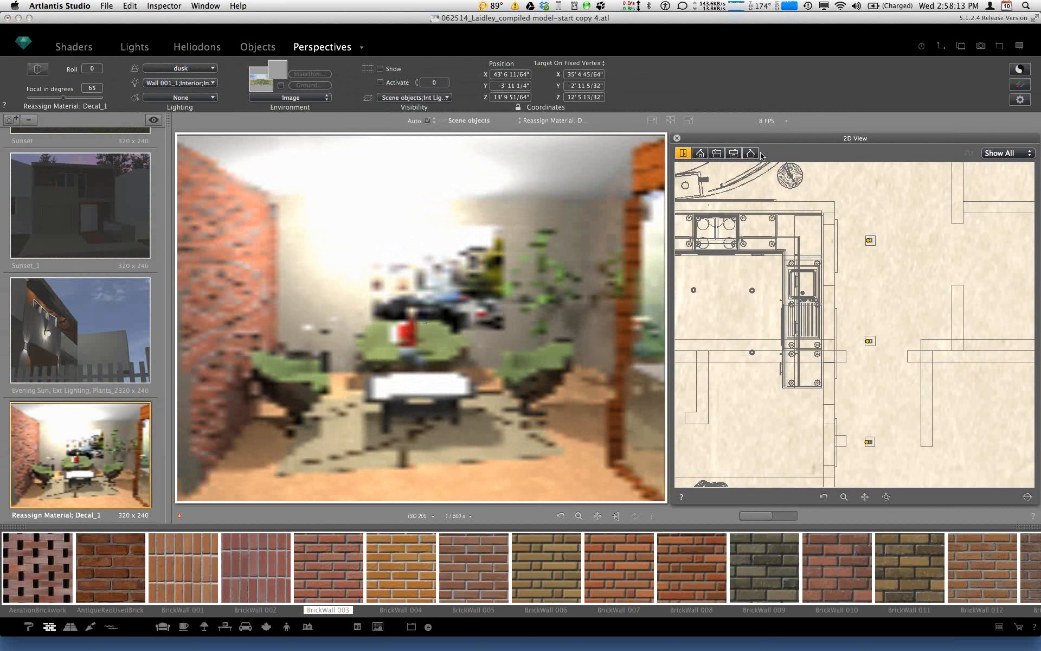
scroll(776, 332, "down", 5)
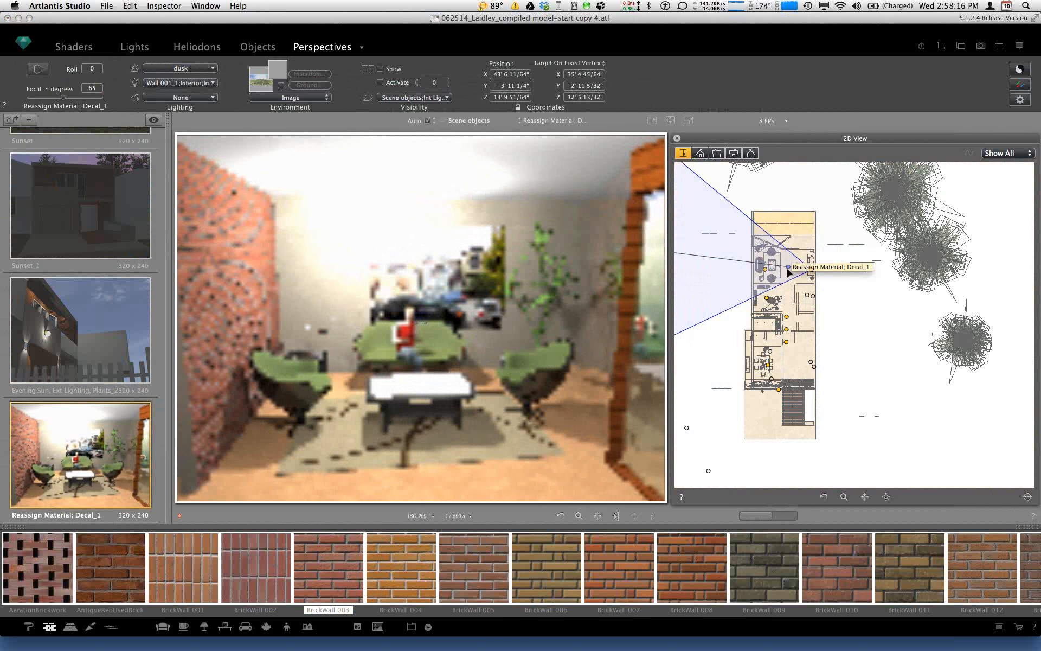
mouse_move(789, 271)
left_mouse_down()
mouse_move(774, 288)
mouse_move(812, 271)
mouse_move(782, 281)
left_mouse_up()
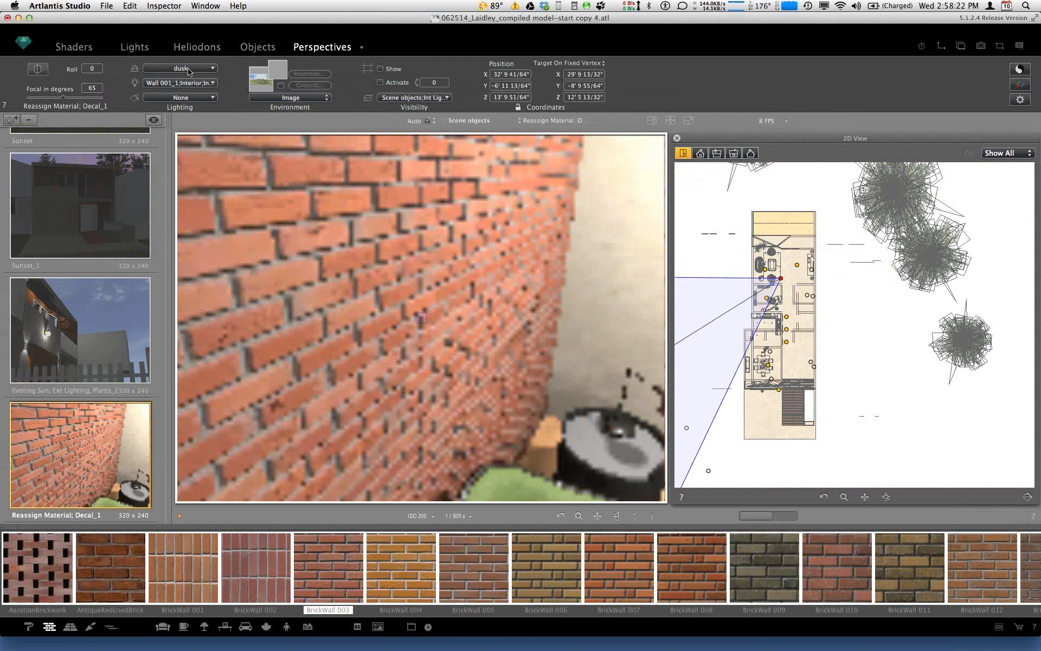
left_click(74, 47)
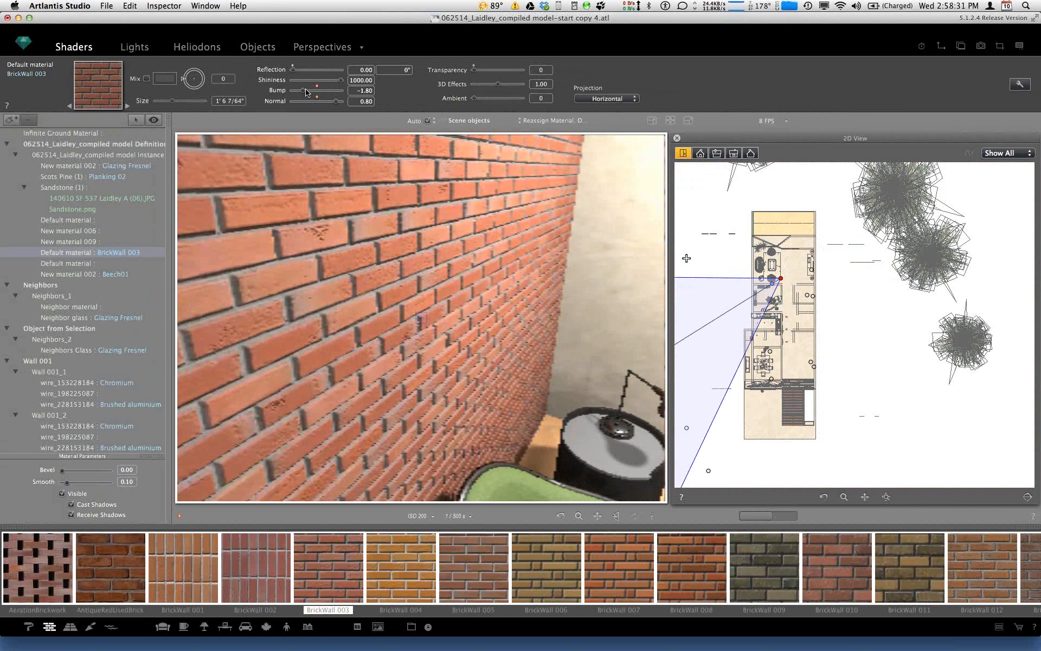
Step: Set the BrickWall 003 bump to -1.43 and its normal strength to 0.75
left_click_drag(307, 91, 318, 91)
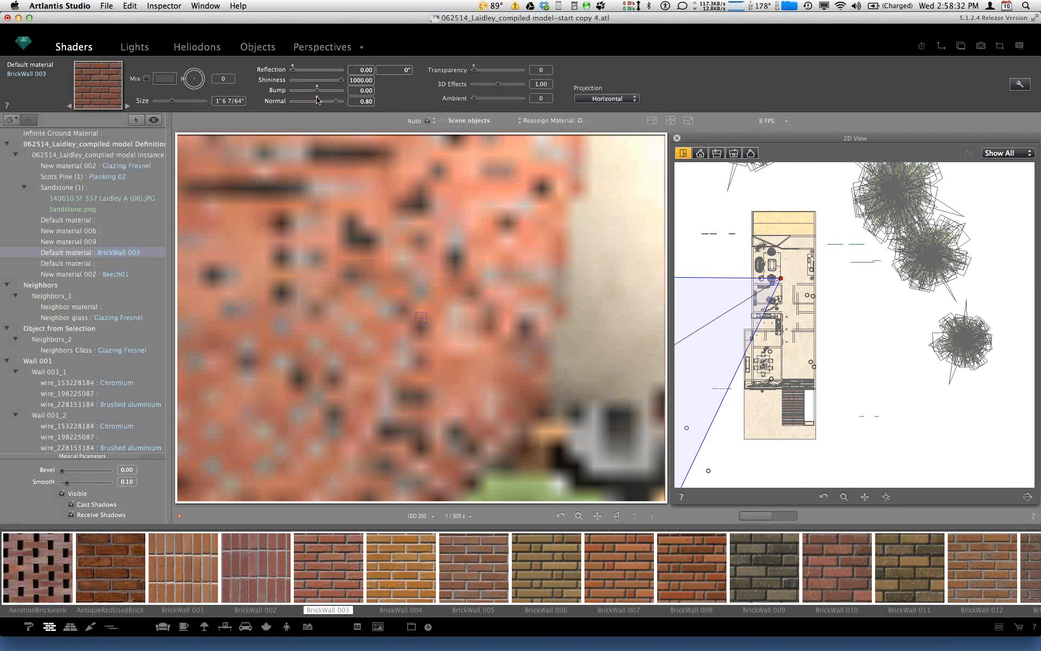
left_click(318, 101)
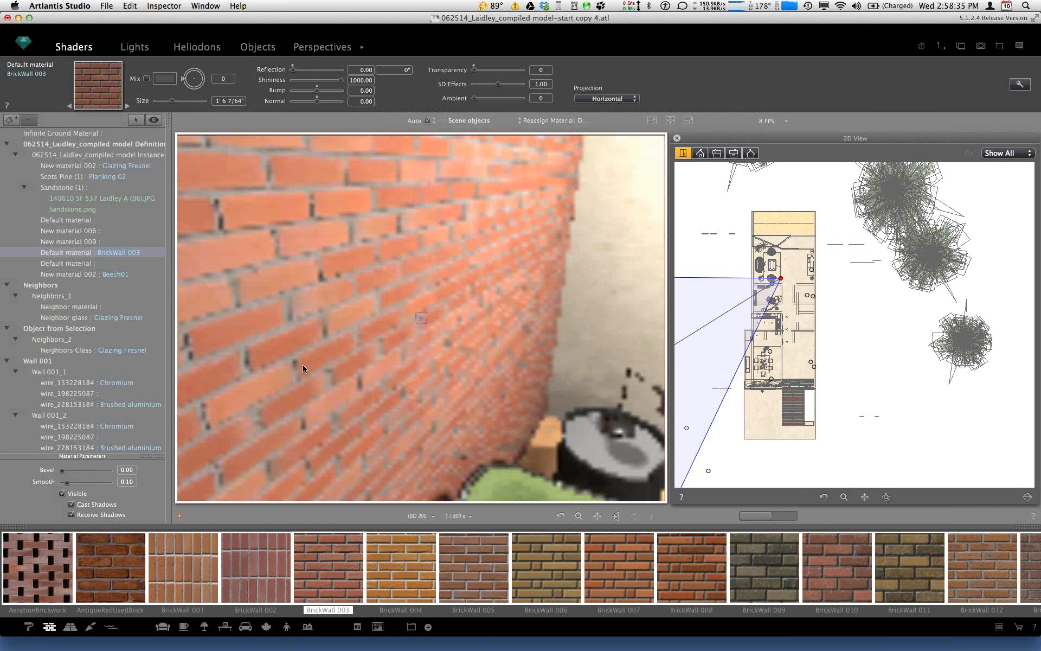
left_click(305, 90)
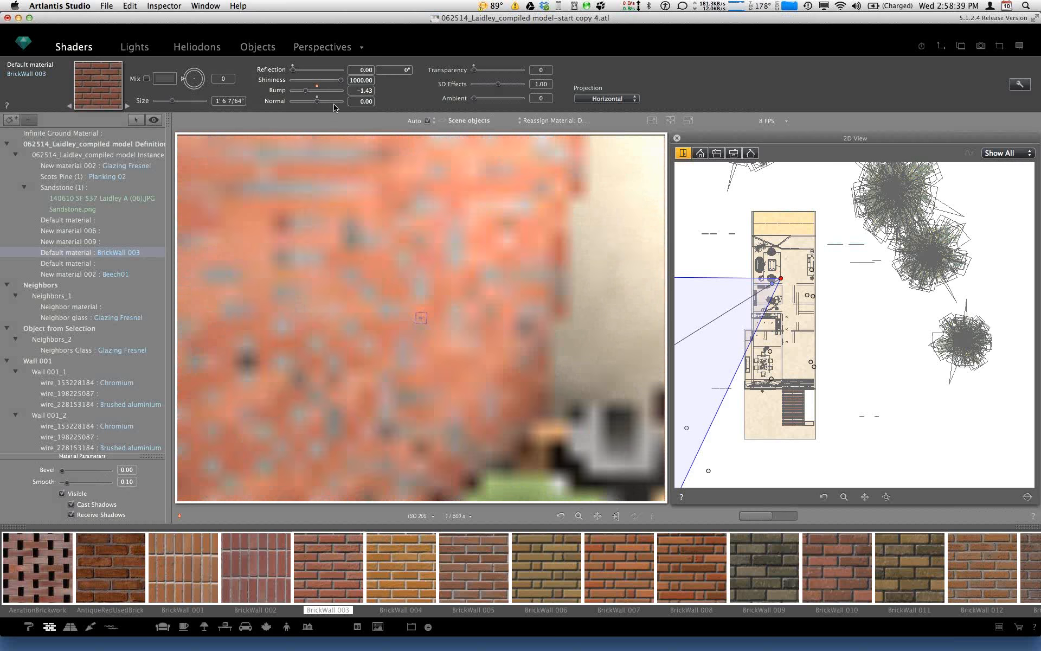
left_click(336, 102)
left_click_drag(336, 102, 334, 102)
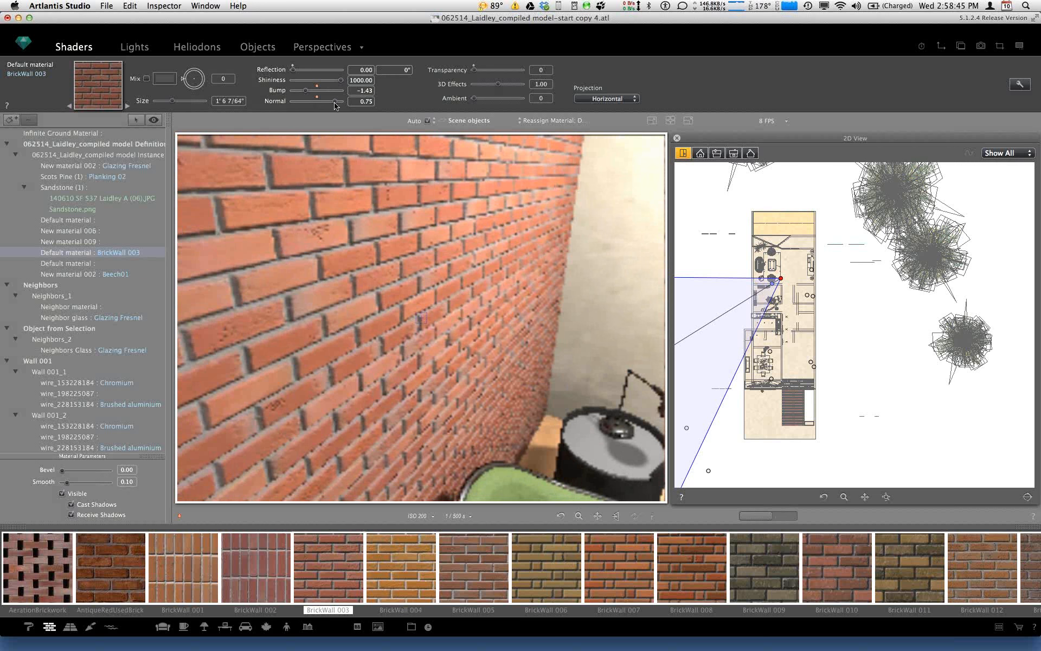
Step: Set the BrickWall 003 3D Effects value to 0.84
left_click_drag(498, 84, 473, 87)
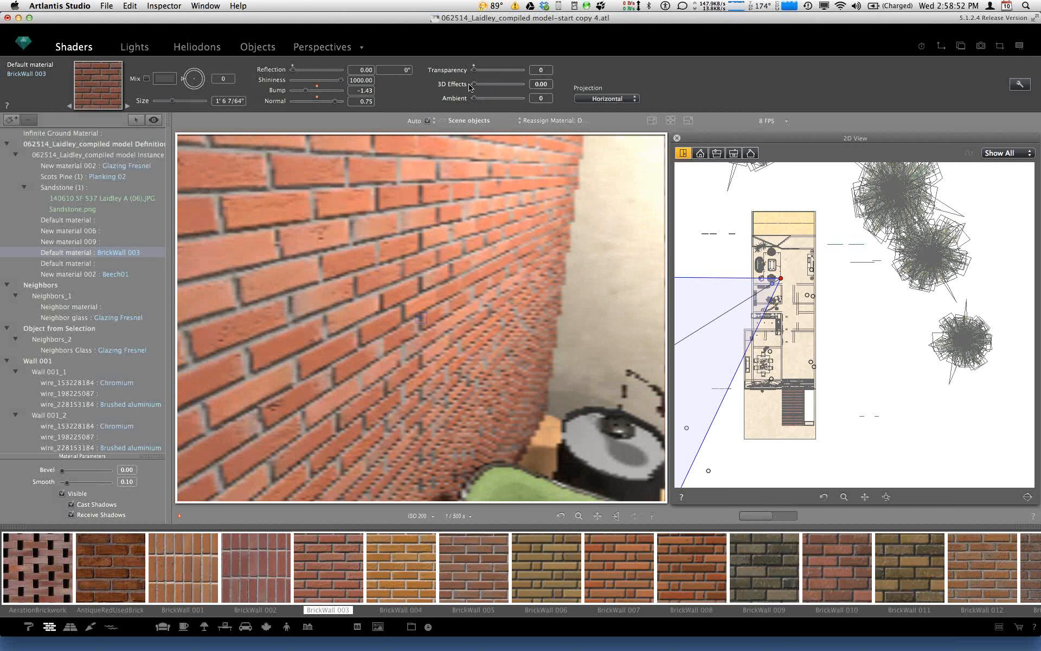
left_click(476, 84)
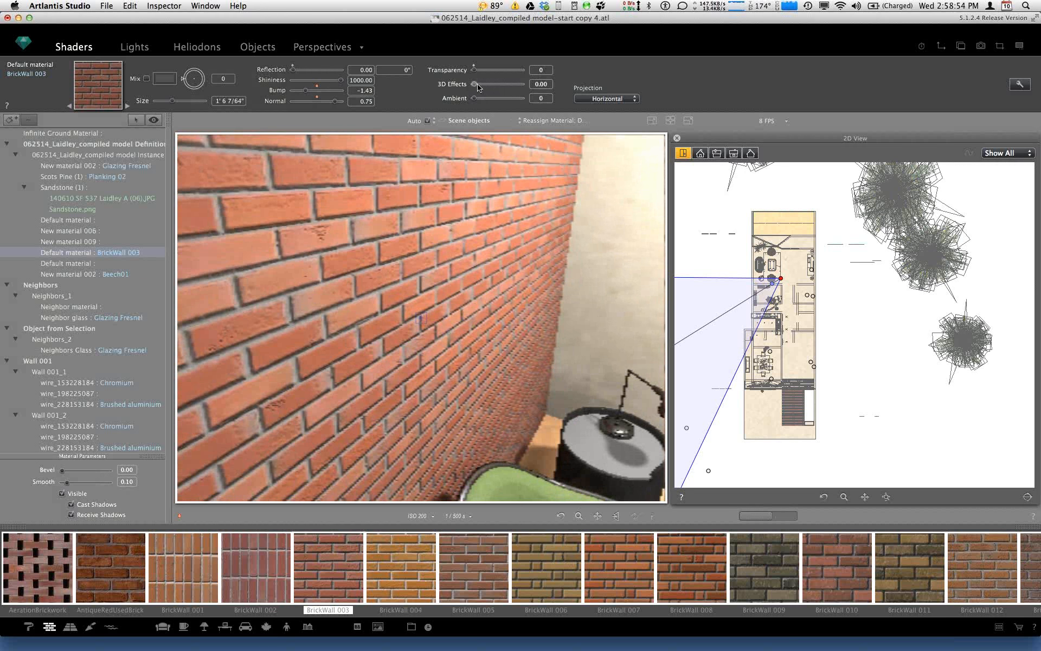
left_click_drag(479, 87, 525, 90)
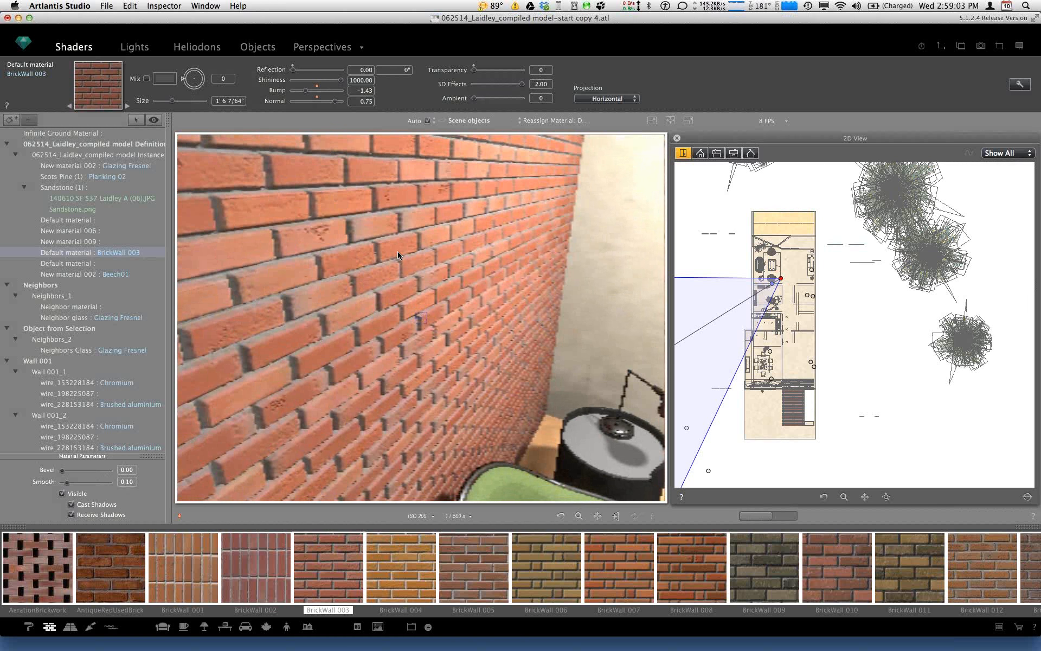
left_click(495, 85)
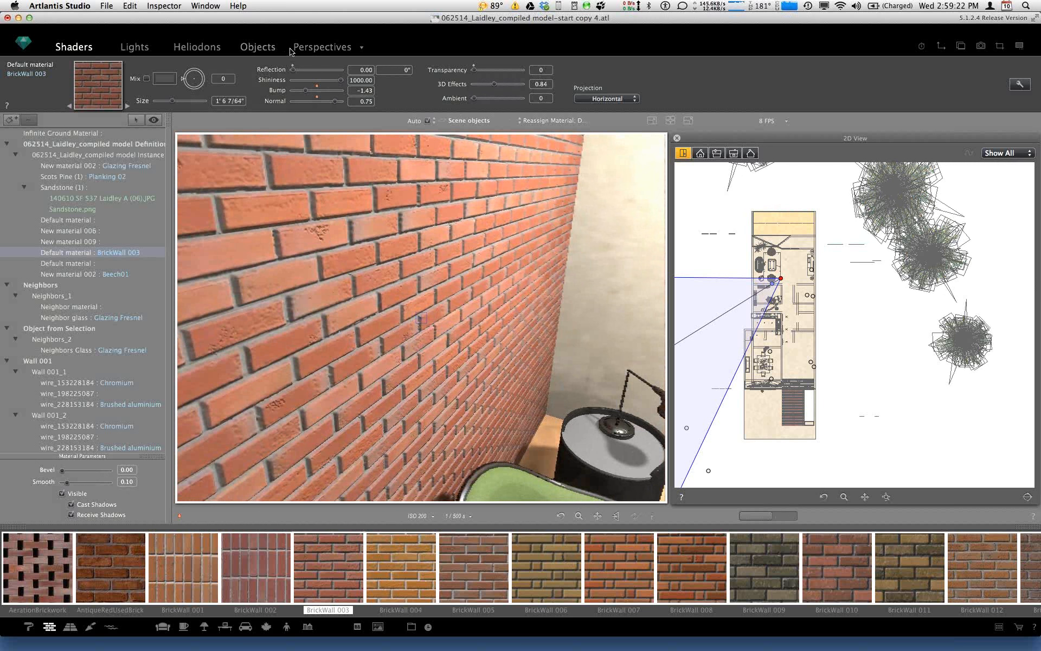
Step: Switch the view type through Panoramas to Parallel Views, displaying Front Elevation
left_click(361, 47)
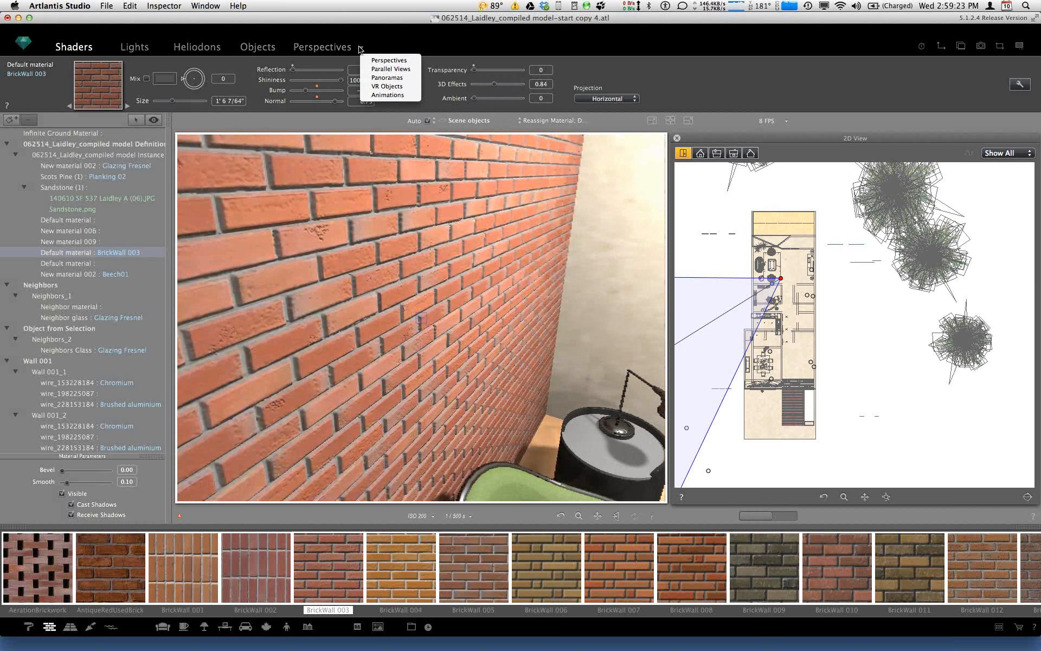
left_click(376, 69)
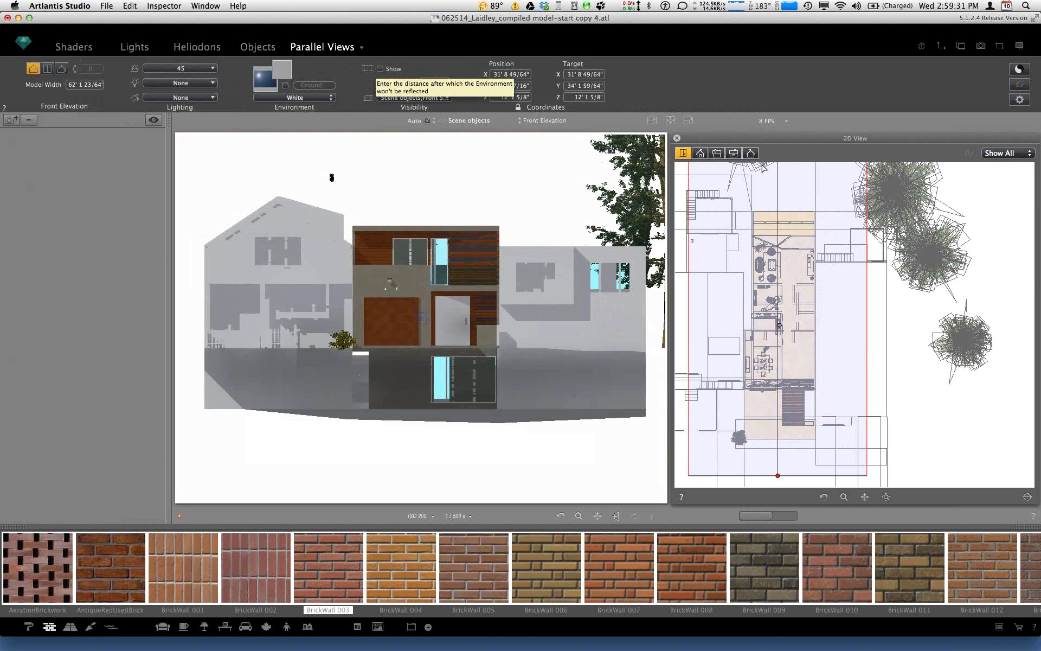
left_click(886, 497)
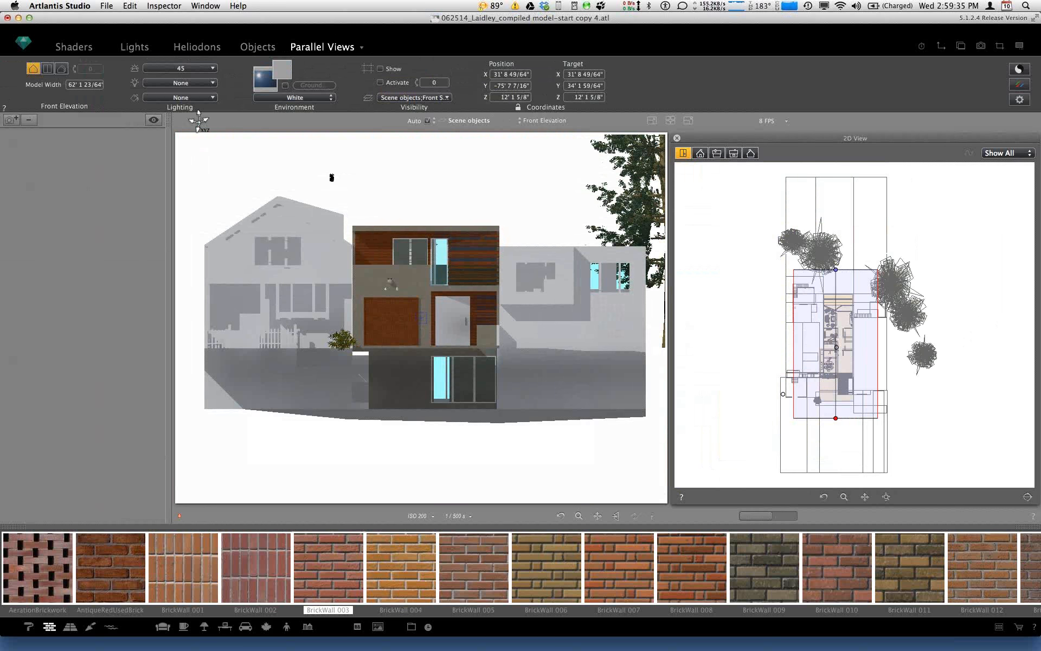
left_click(361, 50)
left_click(361, 49)
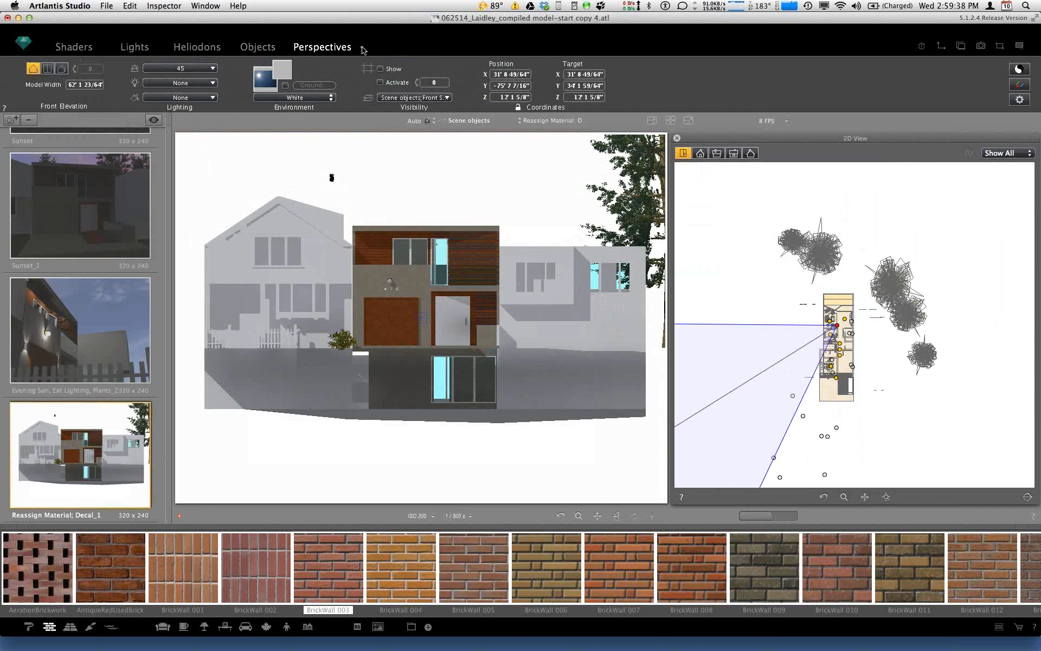
left_click(362, 49)
left_click(366, 77)
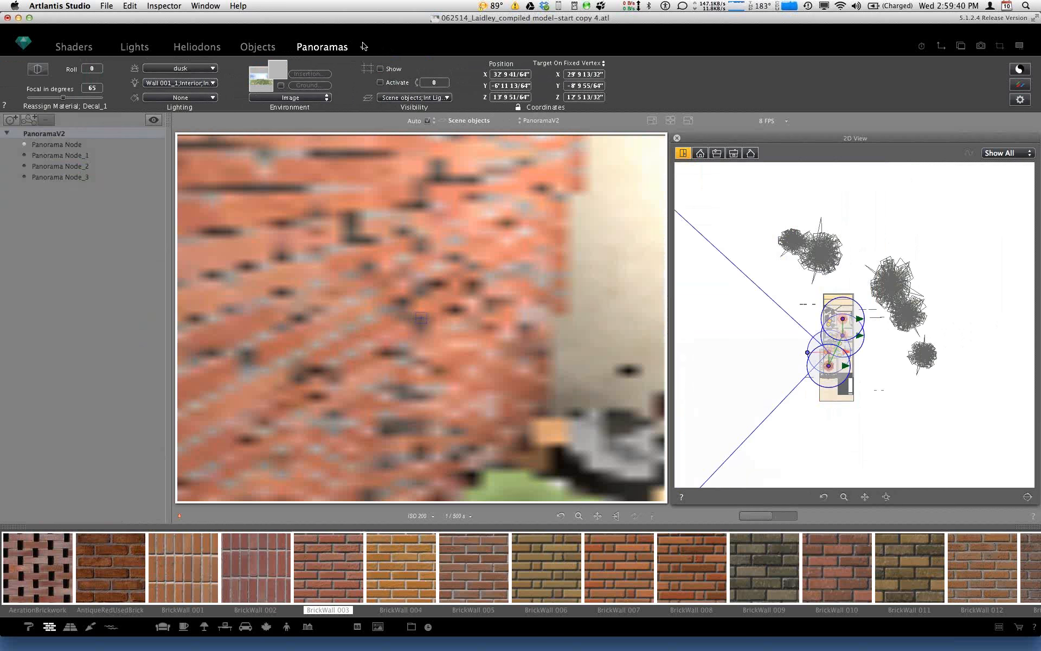
left_click(364, 46)
left_click(389, 71)
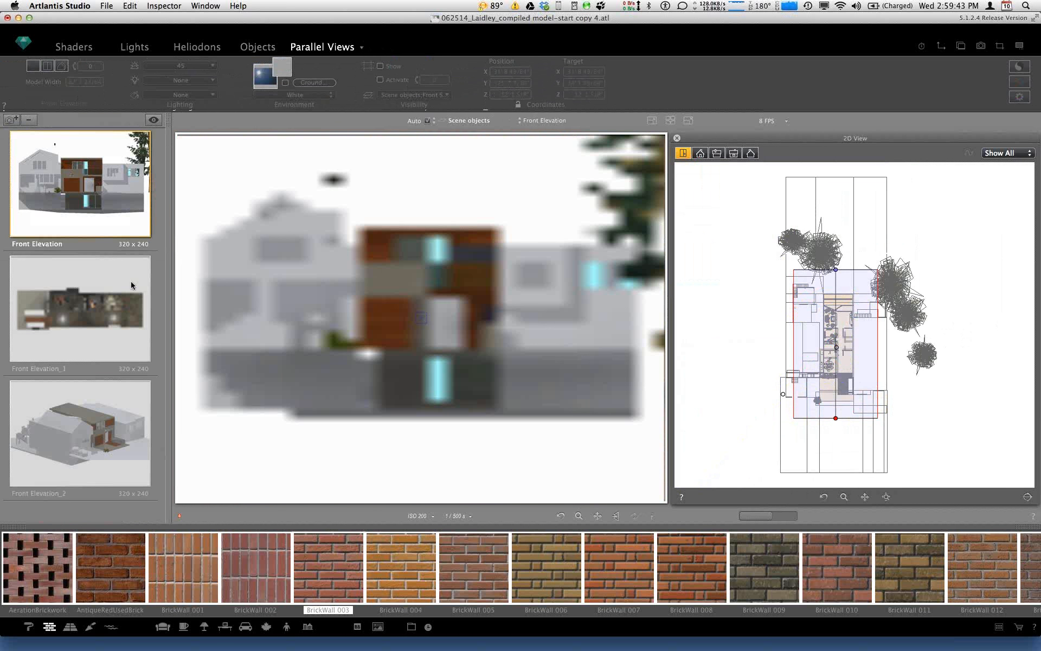
Step: Add a new parallel view, Front Elevation_3, with the 2D View set to elevation
left_click(11, 120)
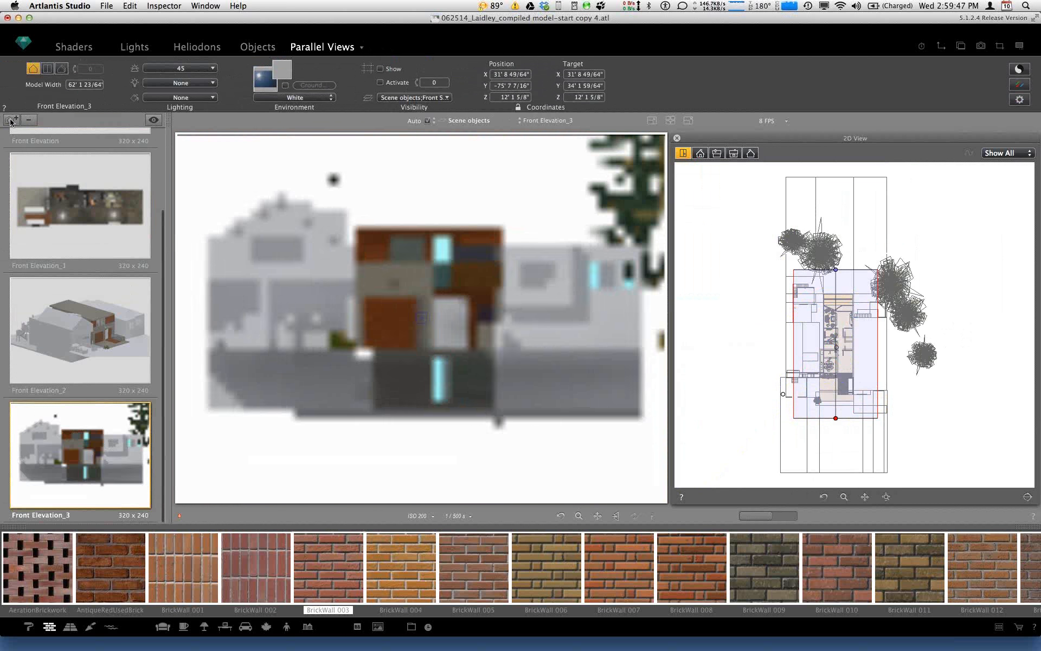
left_click_drag(836, 418, 750, 395)
left_click(701, 154)
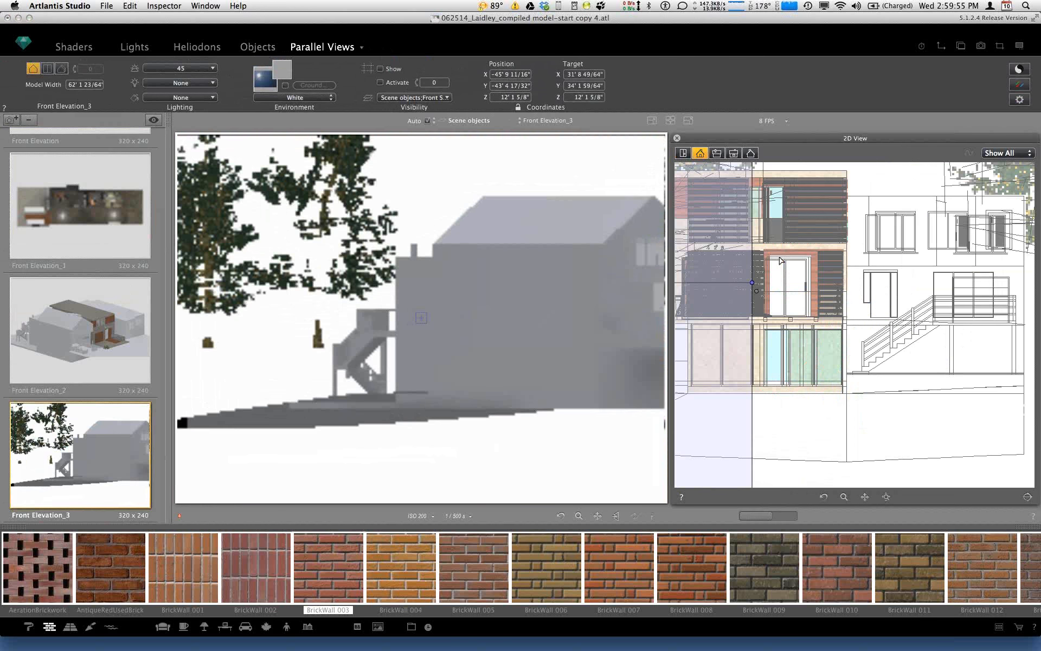
scroll(818, 322, "down", 10)
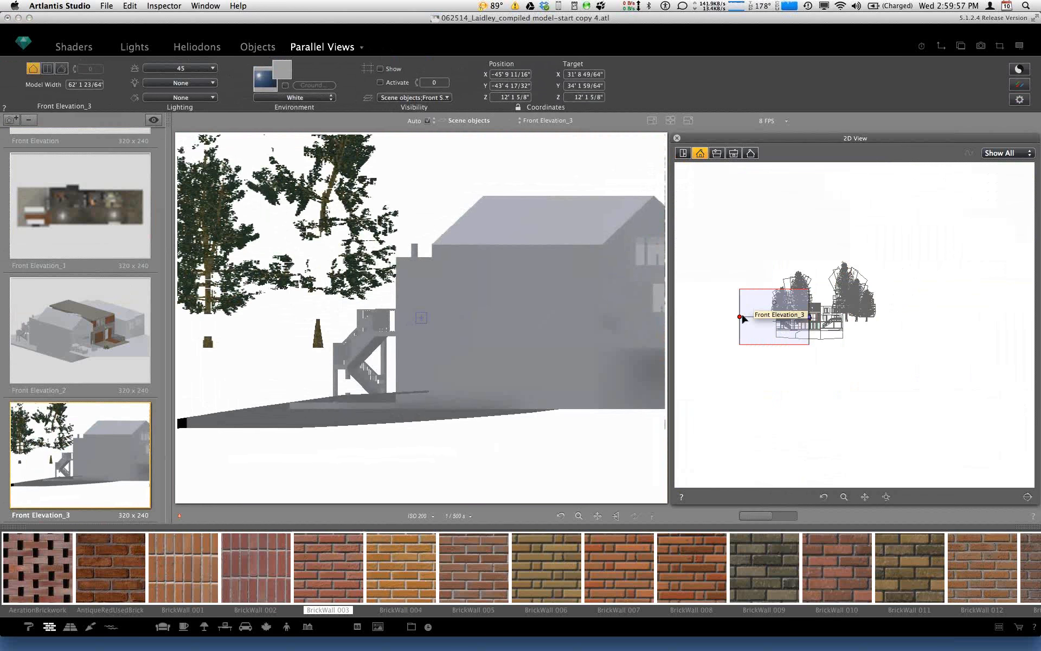
left_click_drag(742, 317, 757, 277)
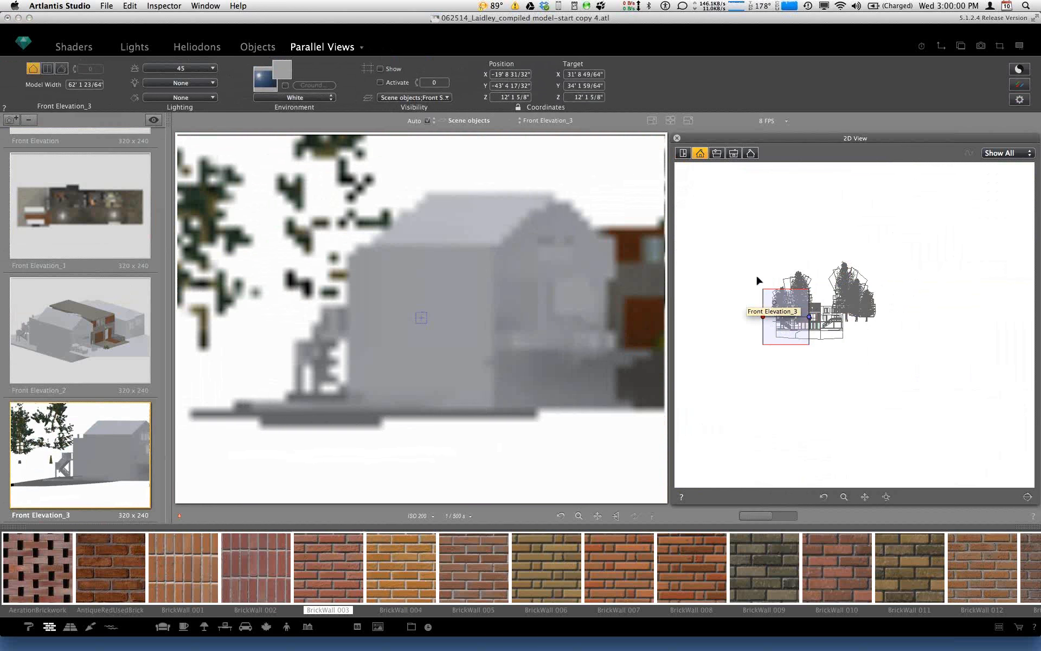
Step: Make Front Elevation_3 axonometric and rotate the camera diagonally above a front corner
left_click(62, 69)
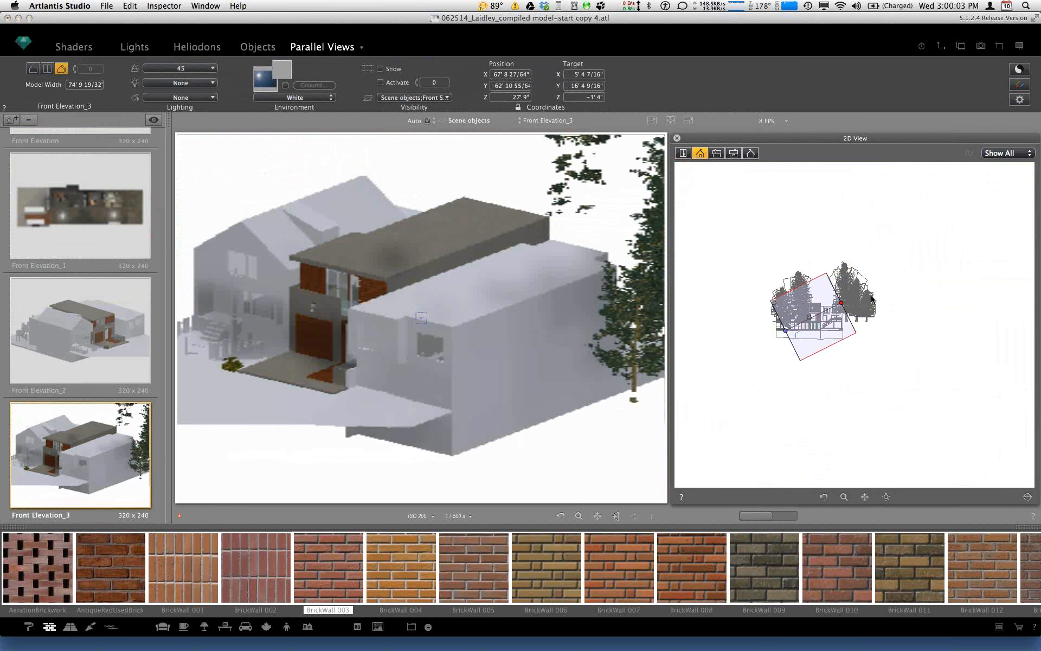
left_click_drag(841, 292, 830, 285)
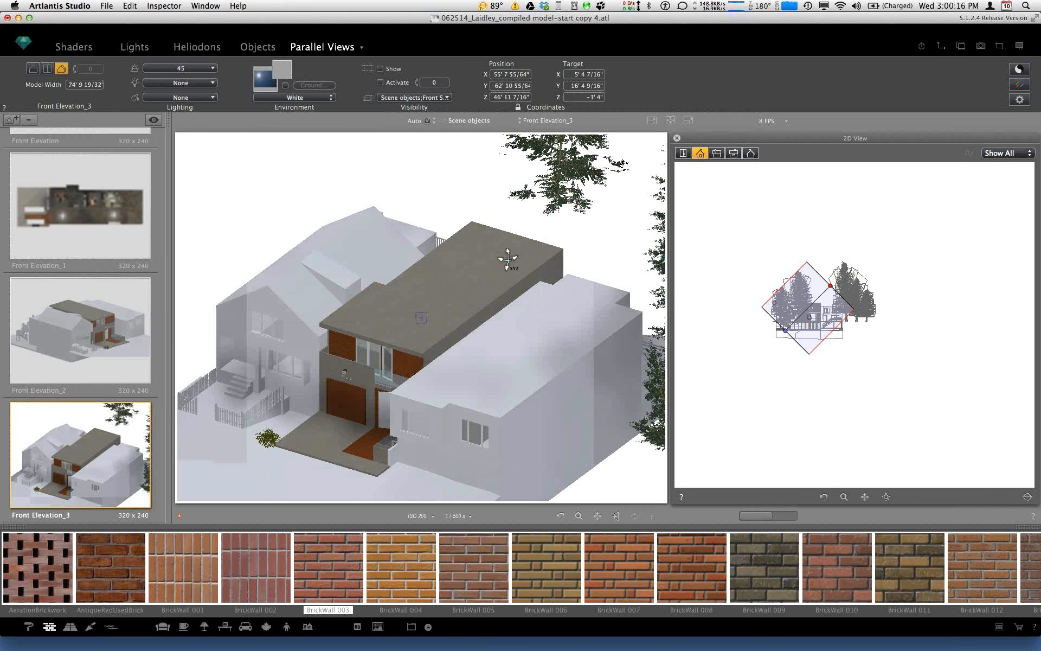
left_click(44, 68)
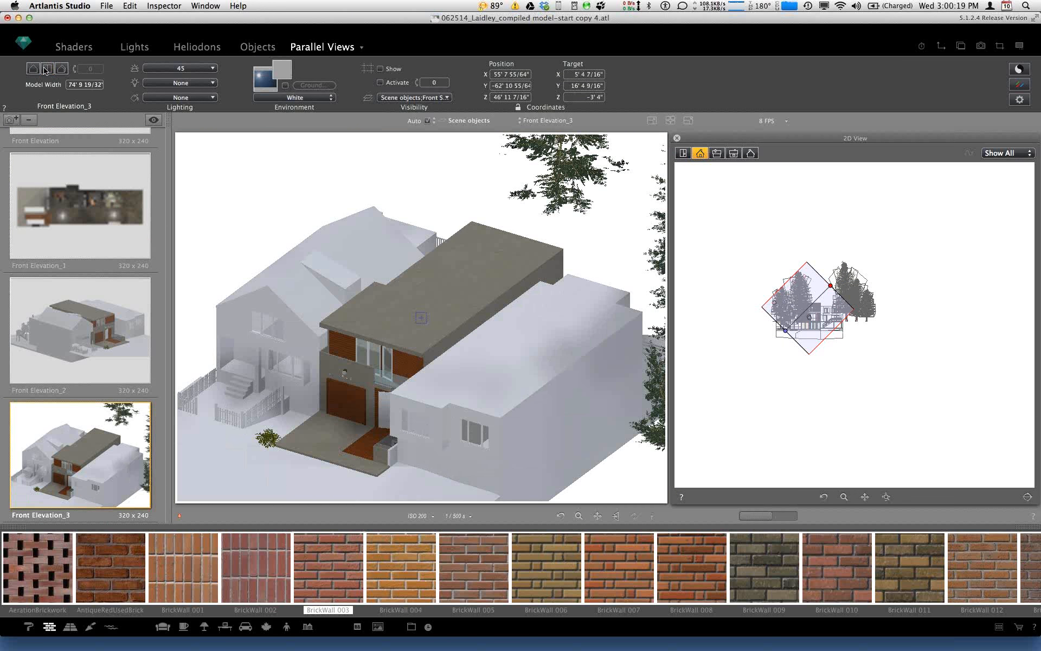
Step: Turn Front Elevation_3 into a wider top view with the camera lowered to 17' 6 63/64"
left_click(46, 69)
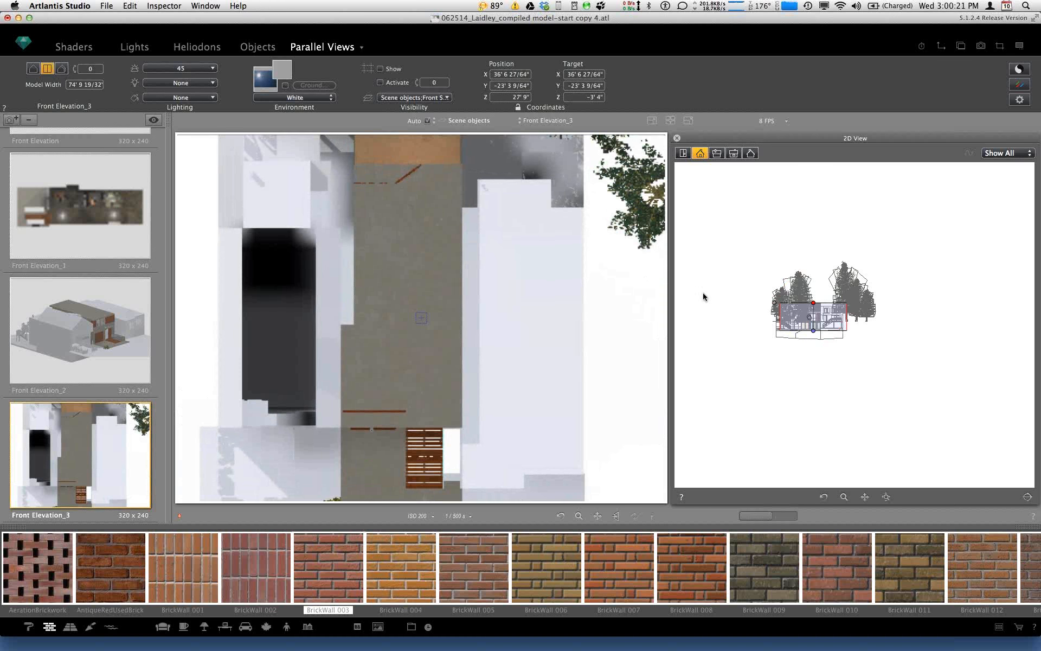
left_click_drag(780, 316, 765, 320)
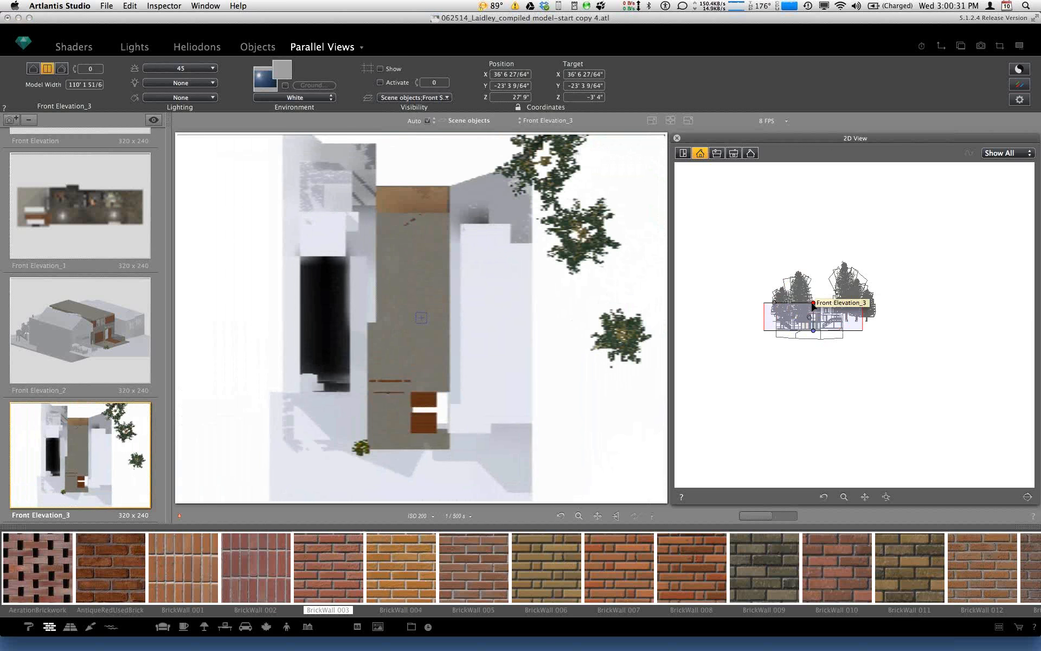
left_click_drag(813, 303, 813, 312)
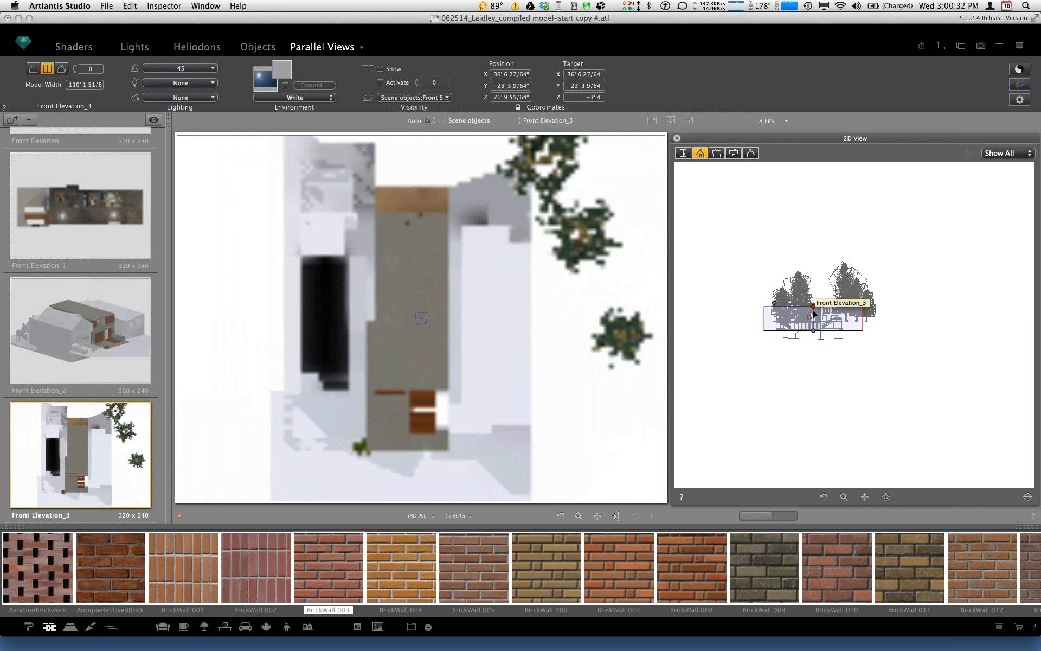
left_click(845, 497)
left_click_drag(758, 336, 902, 286)
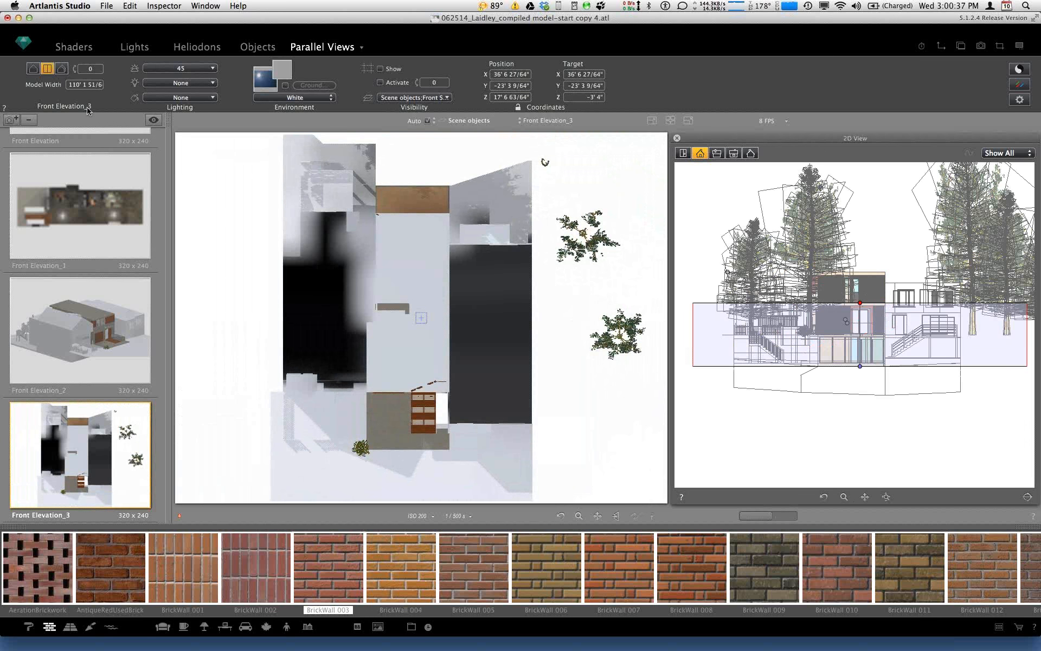
Step: Hide the Front Shrubs layer and lower the clipping plane through the house
left_click(425, 98)
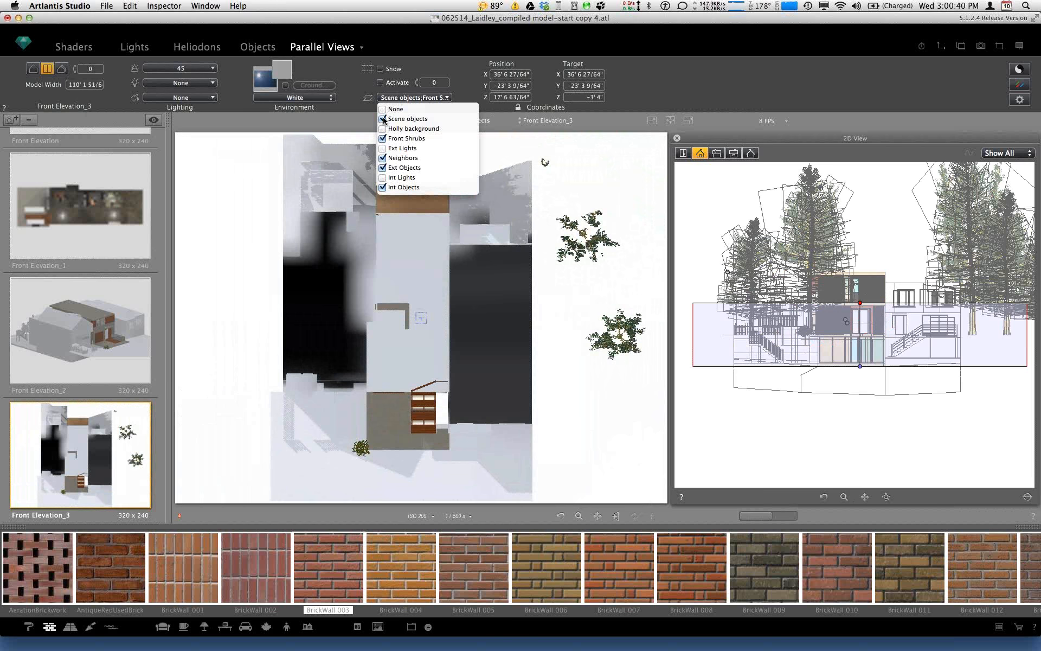
left_click(383, 139)
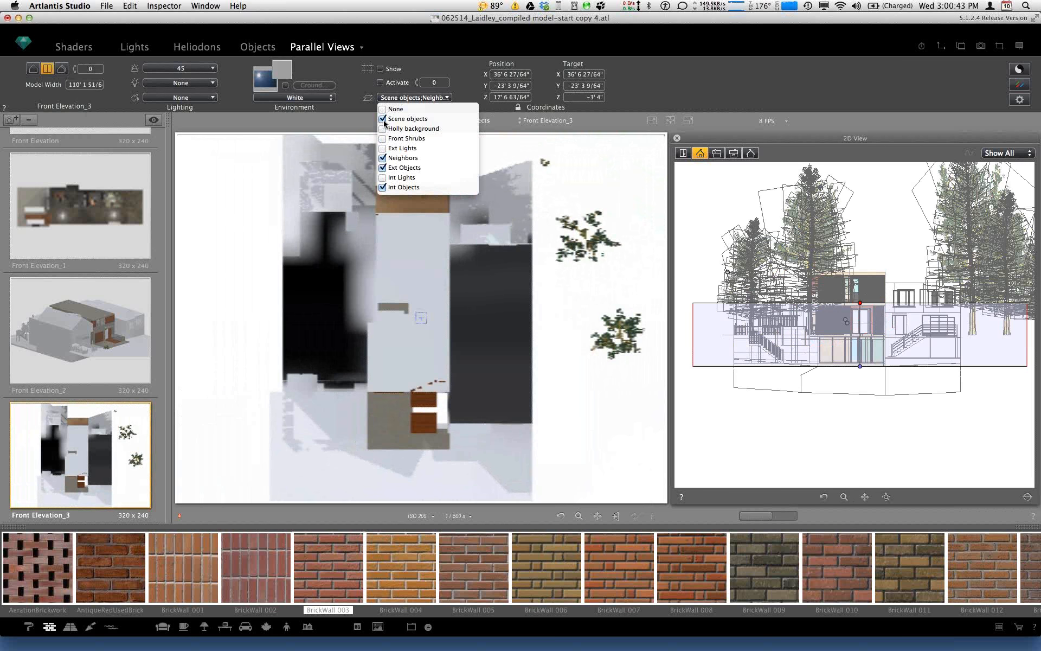
left_click(384, 122)
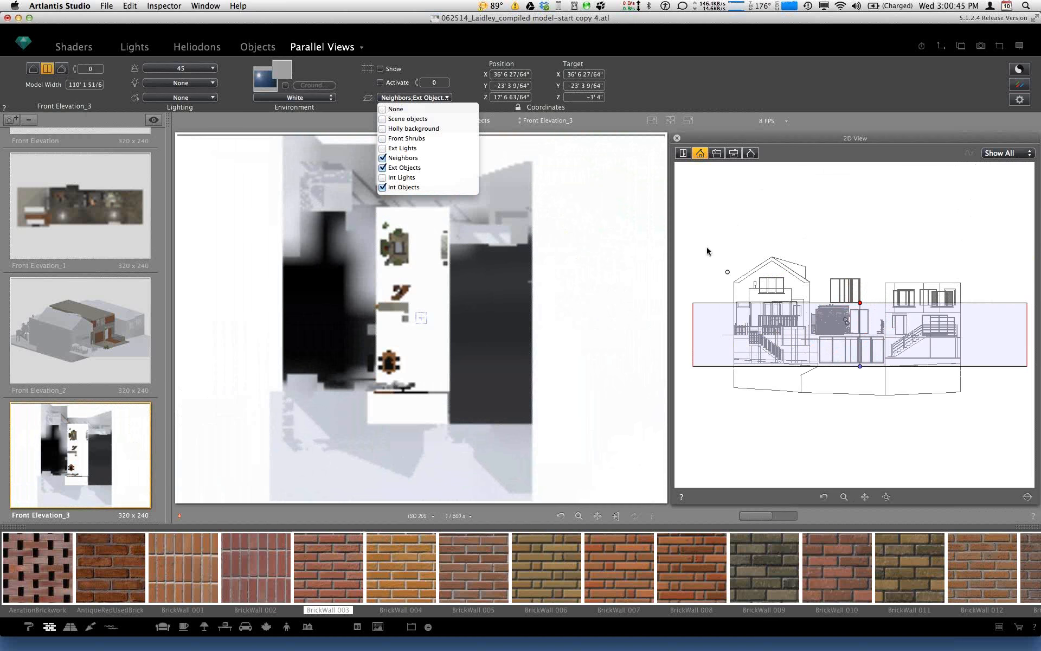
left_click(865, 305)
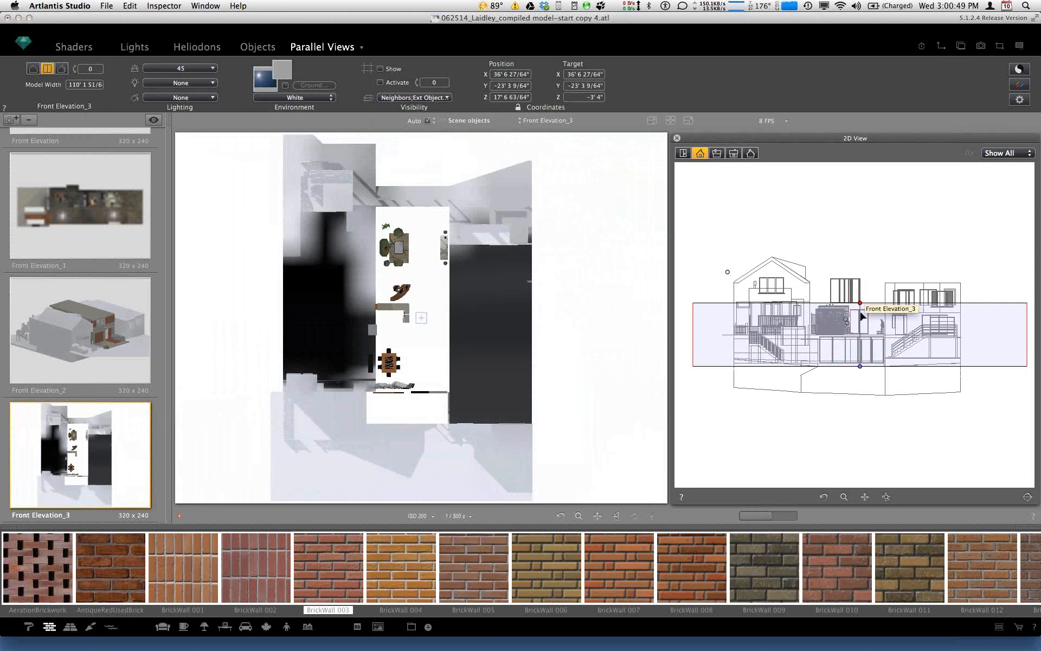
left_click_drag(862, 315, 863, 323)
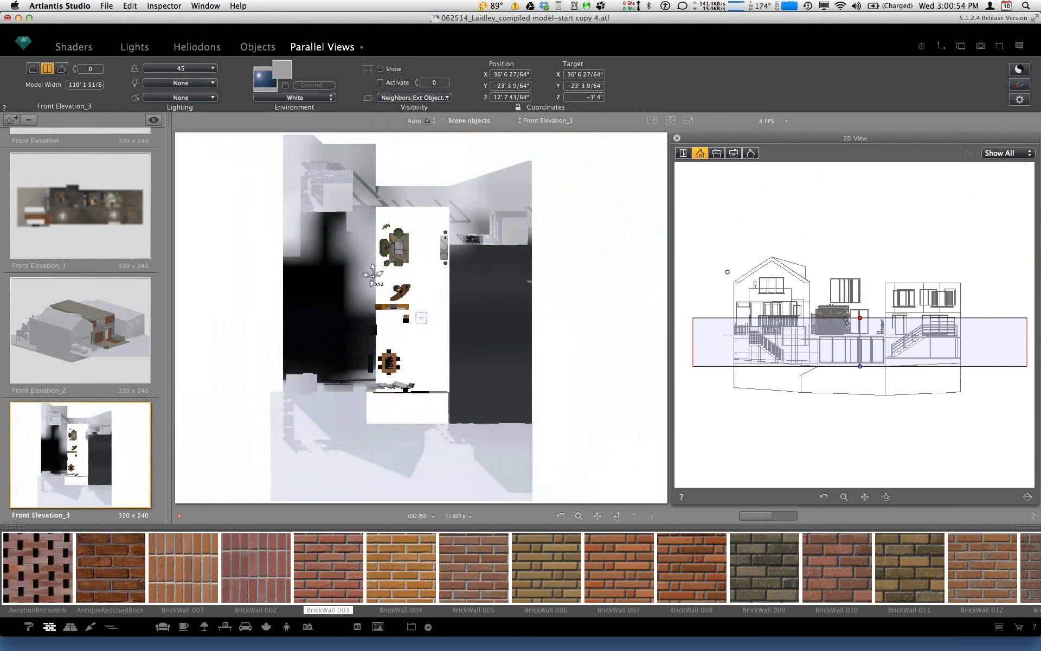
Step: Hide the Neighbors layer and make Scene objects visible again
left_click(415, 98)
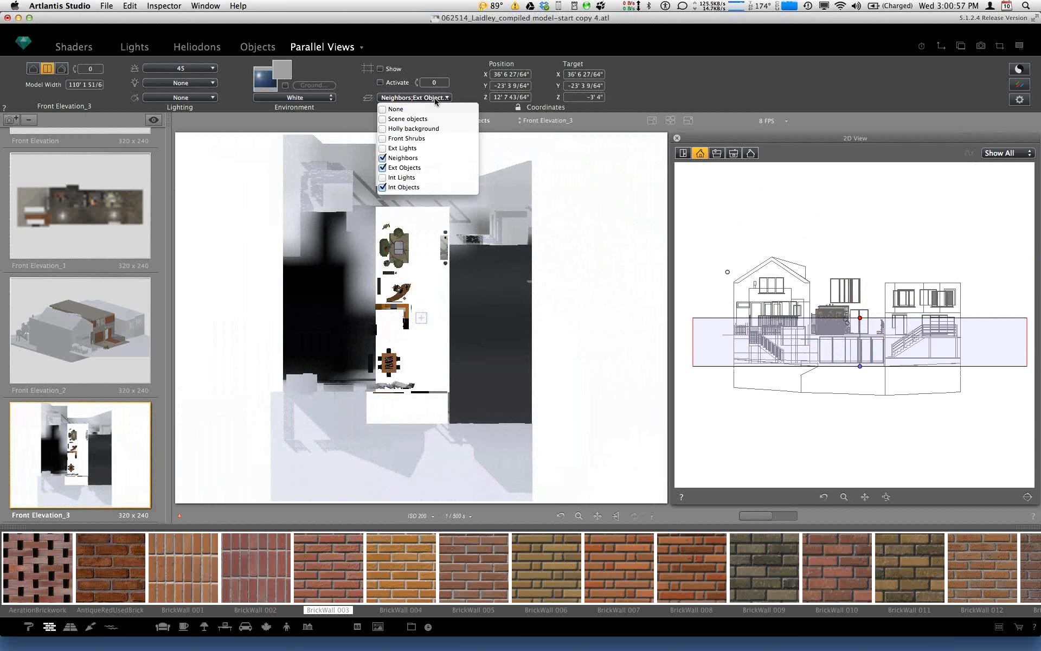
left_click(389, 187)
left_click(383, 158)
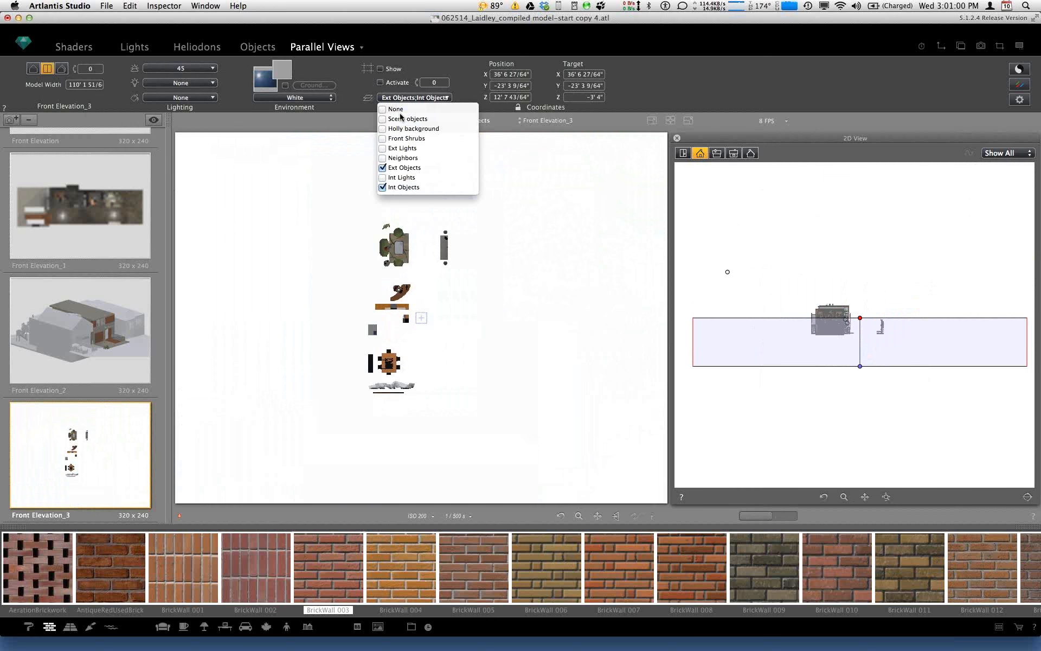
left_click(382, 120)
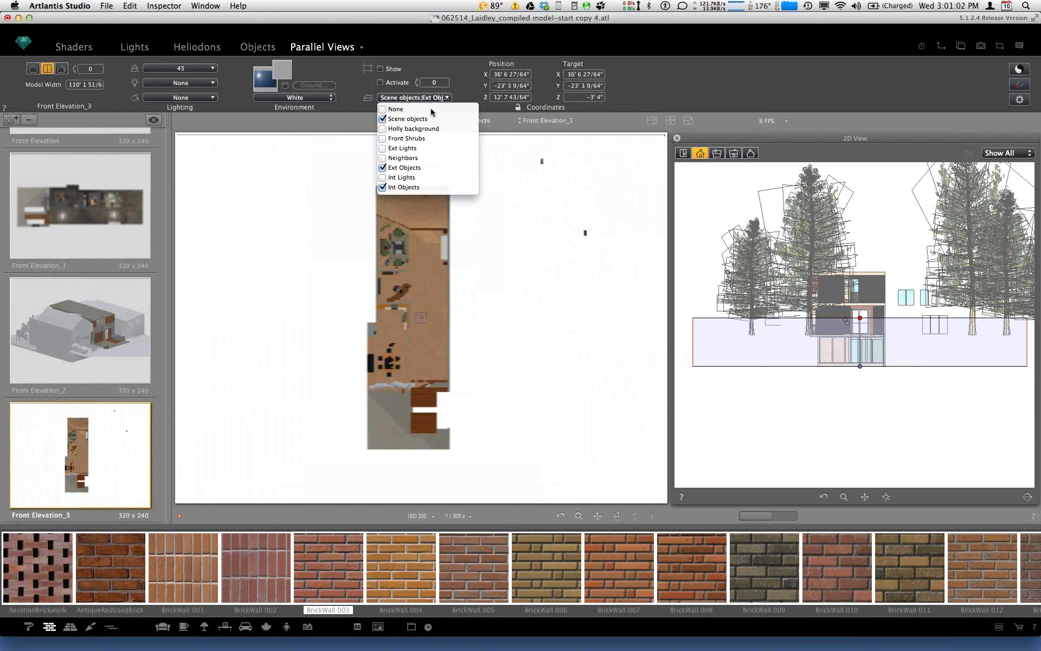
left_click(387, 94)
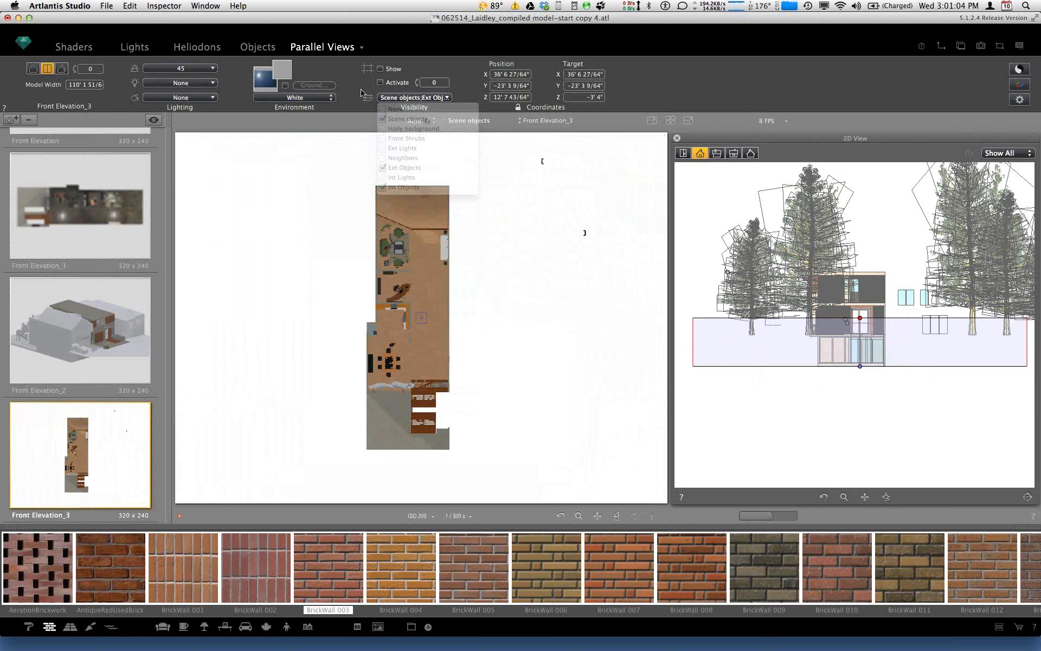
Step: Delete the Holly Japanese trees, 9m_7 through 9m_11, from the scene objects
left_click(258, 47)
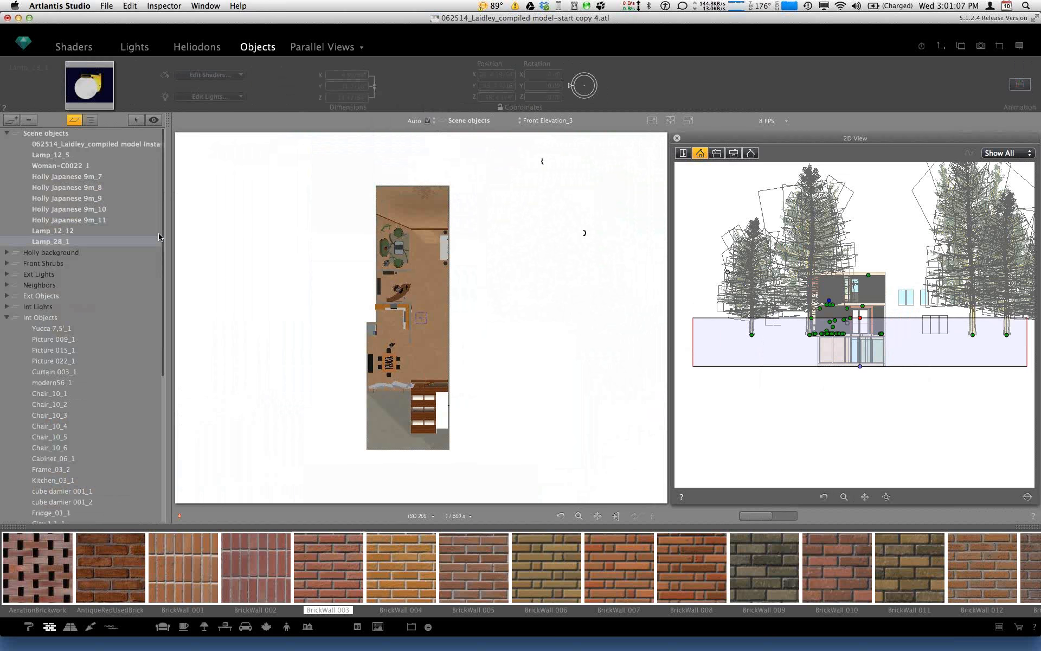
left_click(67, 177)
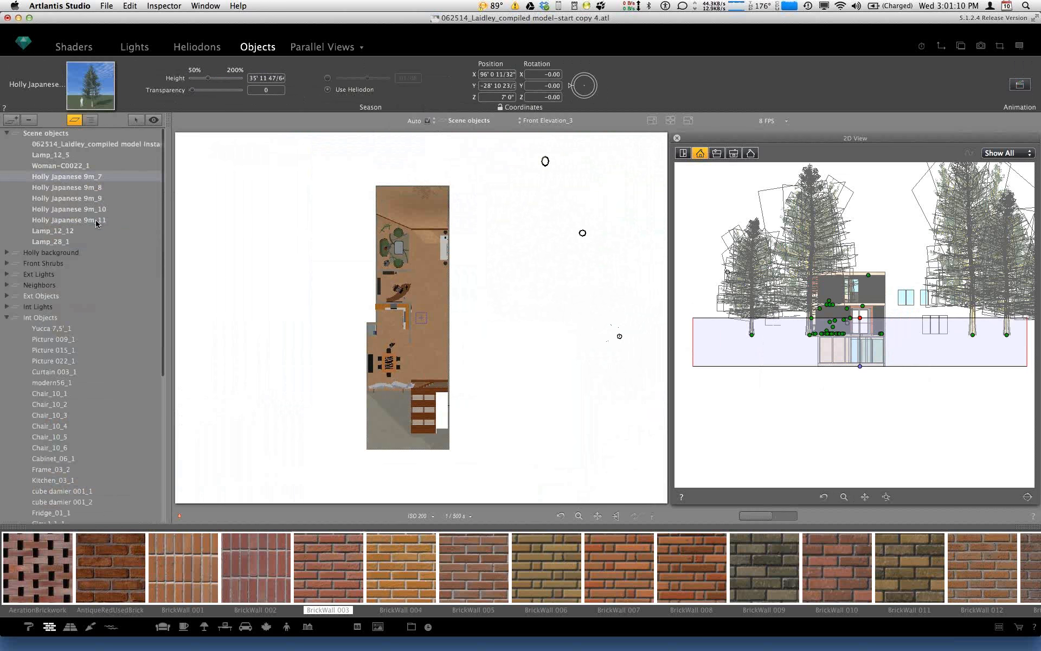
left_click(69, 219, "shift")
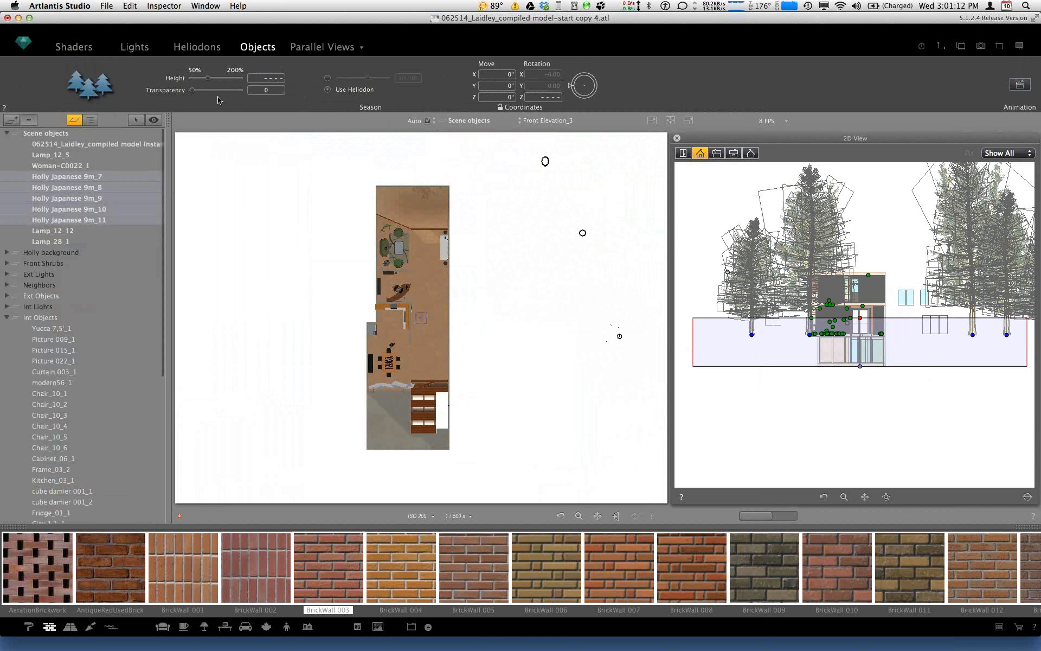
key("Delete")
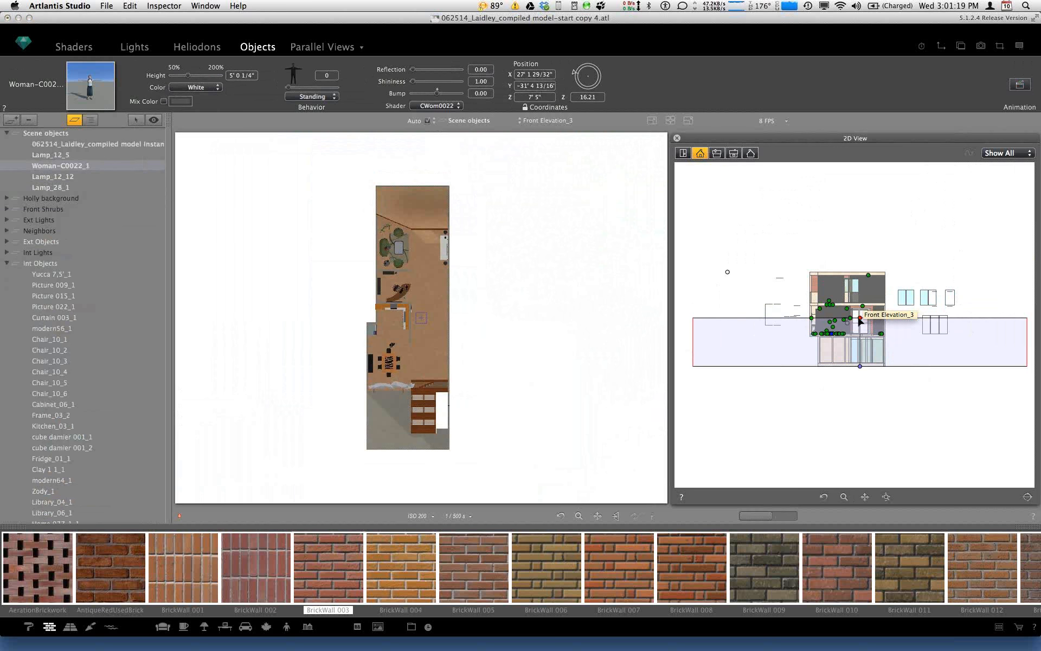
Step: Turn on all light groups for the Front Elevation_3 parallel view
left_click(316, 48)
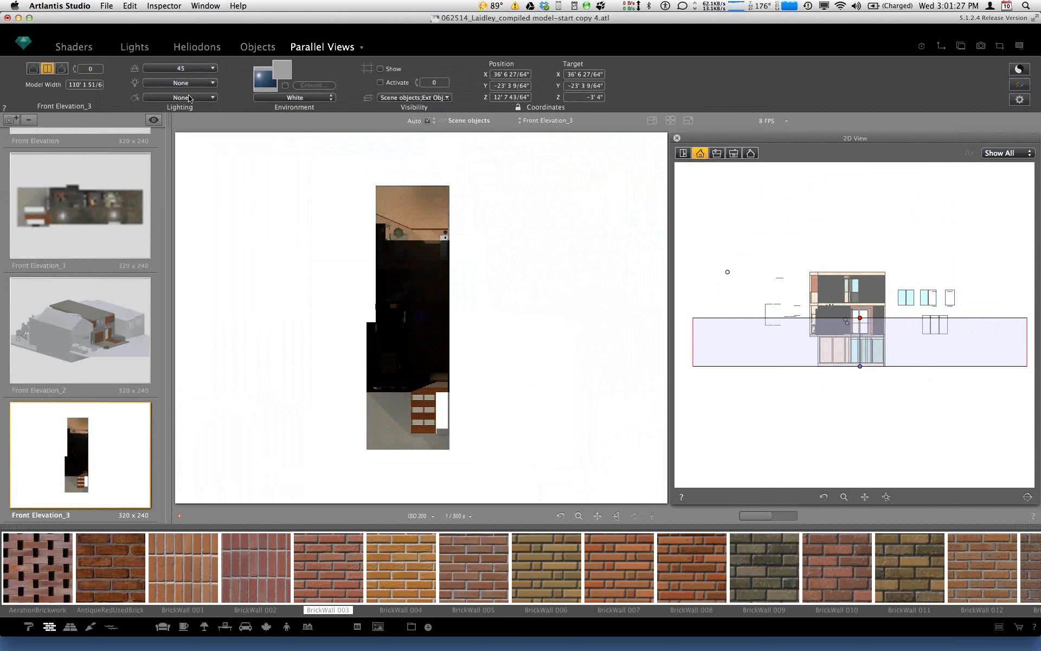
left_click(174, 83)
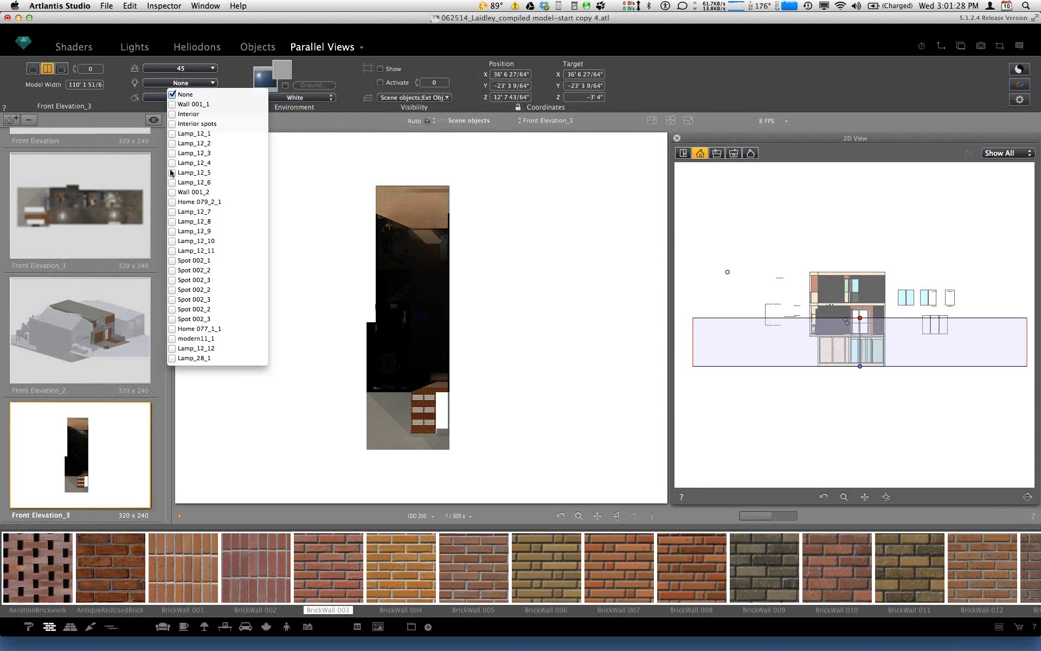
left_click(173, 95)
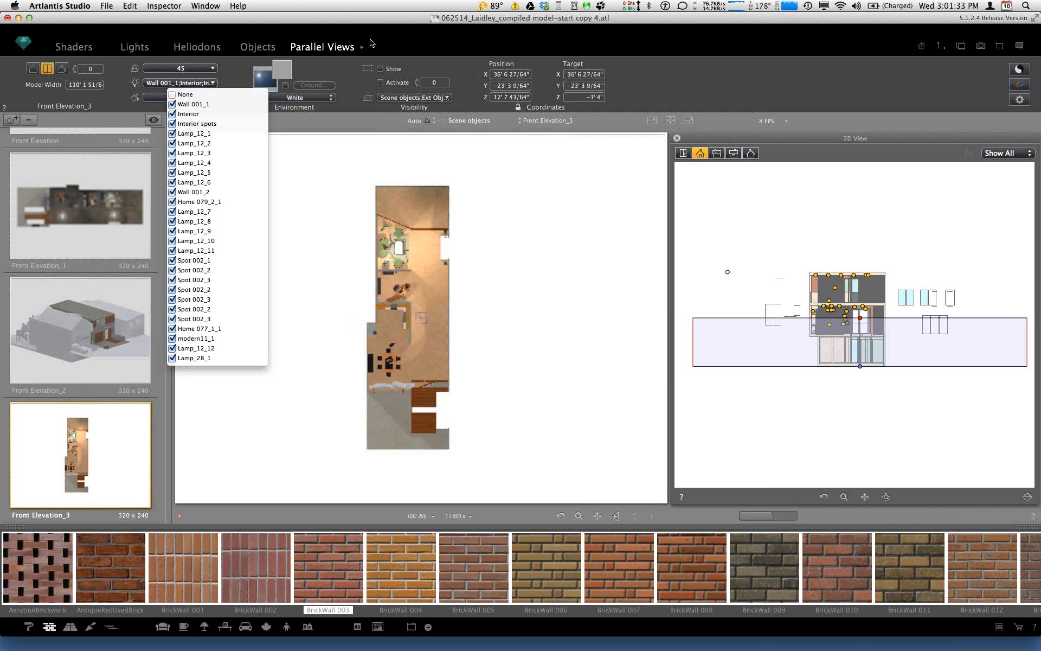
left_click(231, 80)
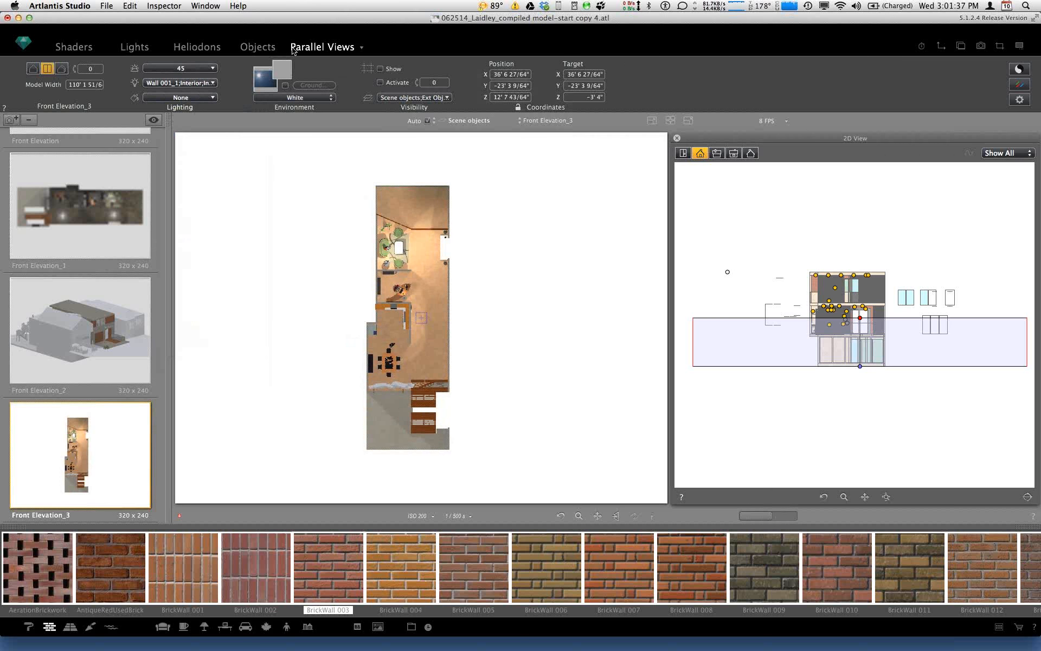
left_click(362, 48)
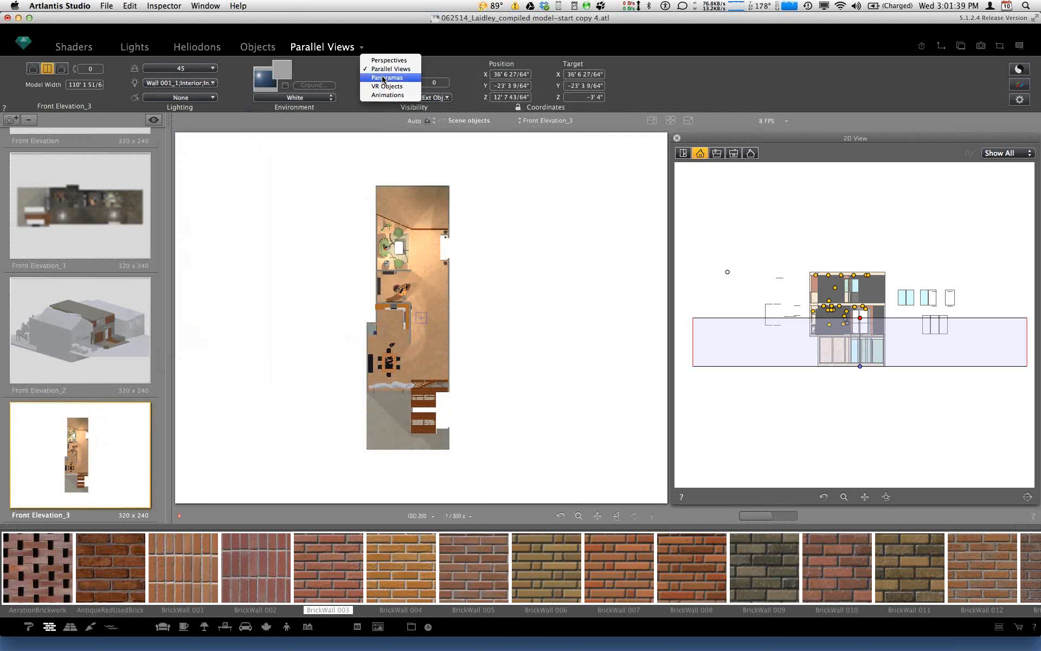
Step: In Panoramas, zoom the top-view plan onto the house and add panorama PanoramaV2_1
key("Escape")
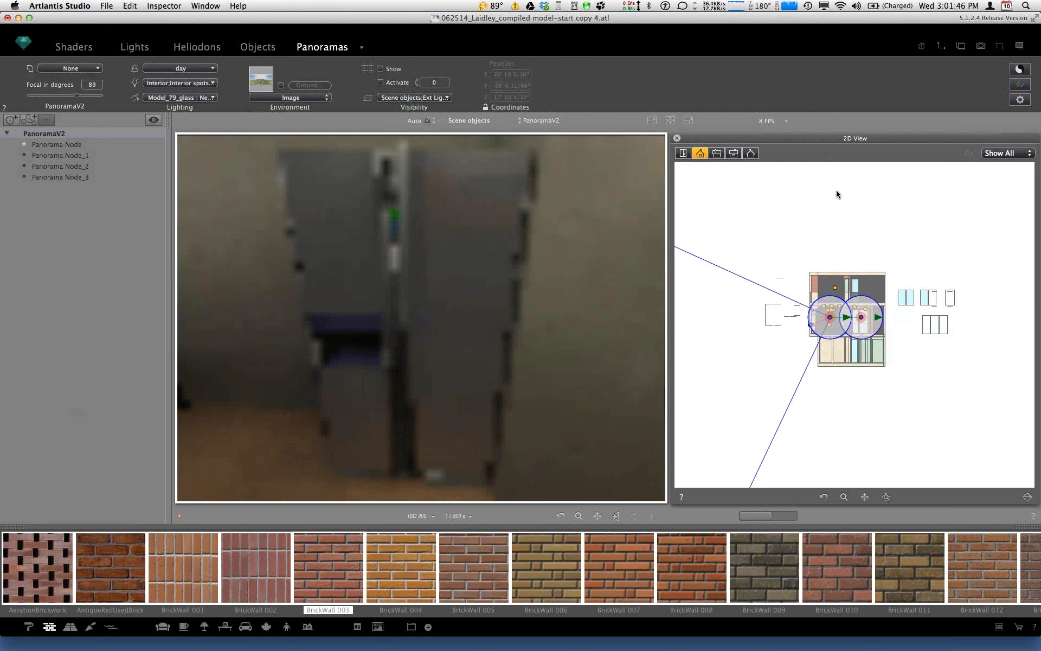
left_click(686, 155)
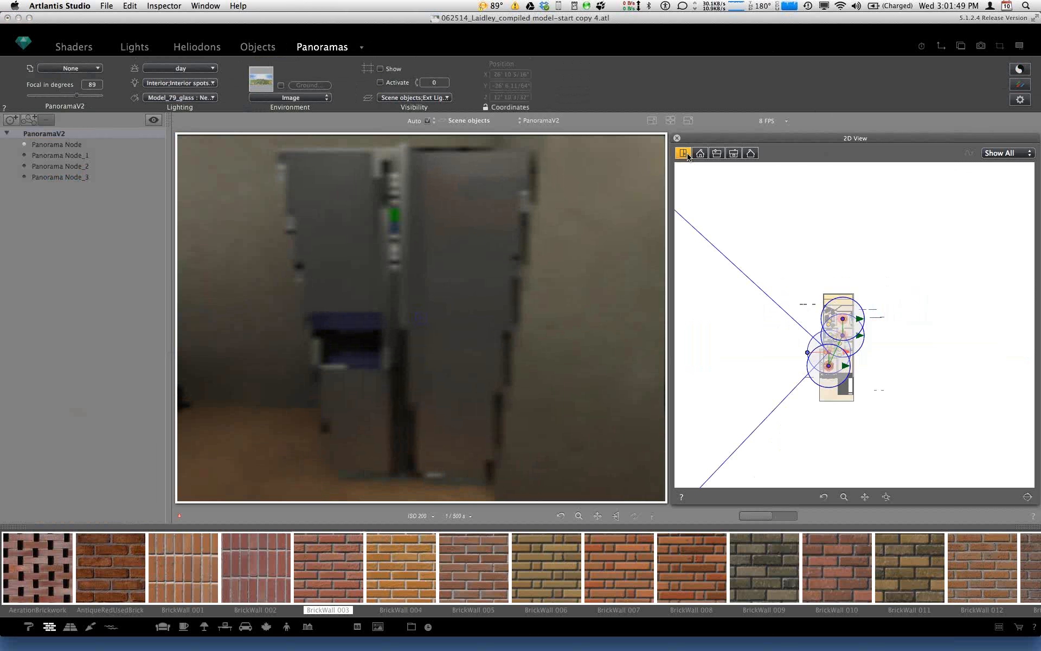
left_click(846, 497)
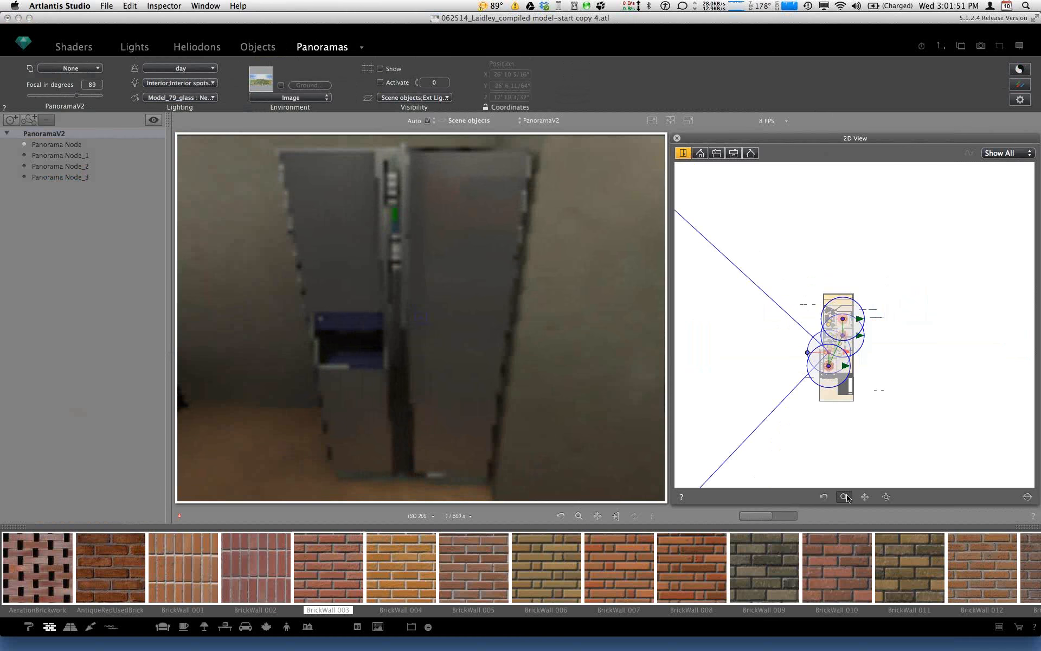
left_click_drag(804, 413, 874, 287)
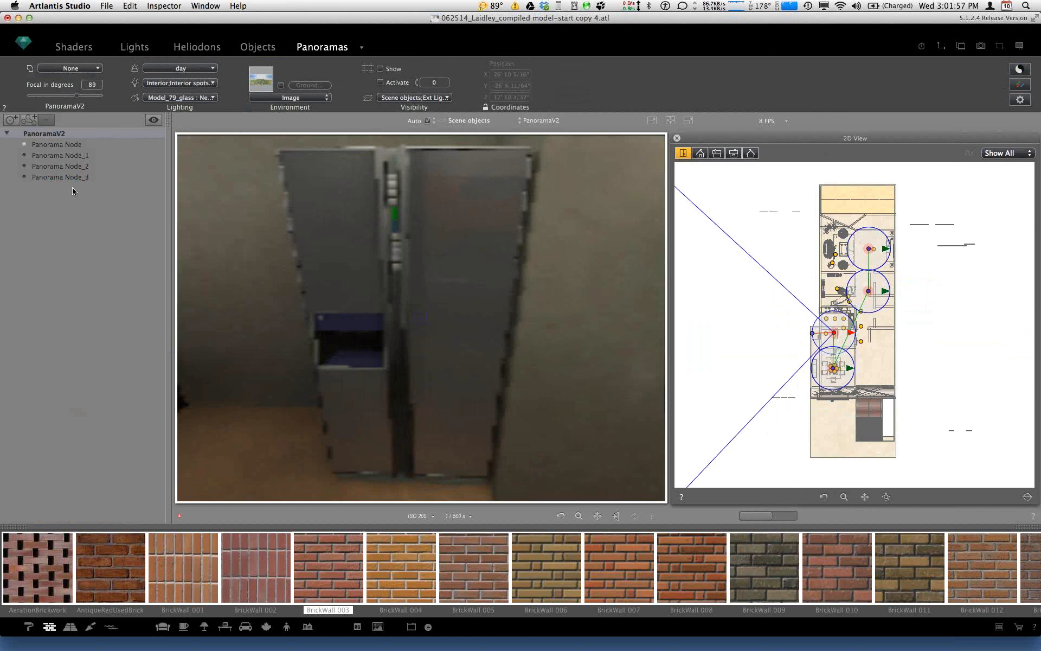
left_click(28, 121)
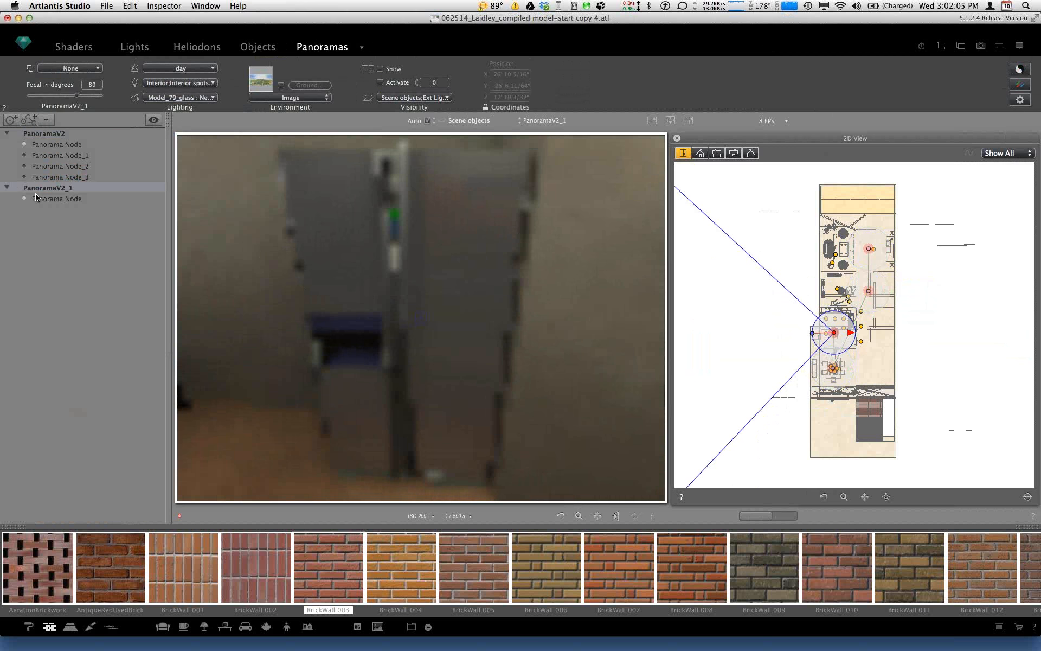
Step: Move PanoramaV2_1's first node into the lower room and raise it to 13' 9 7/16"
left_click(55, 199)
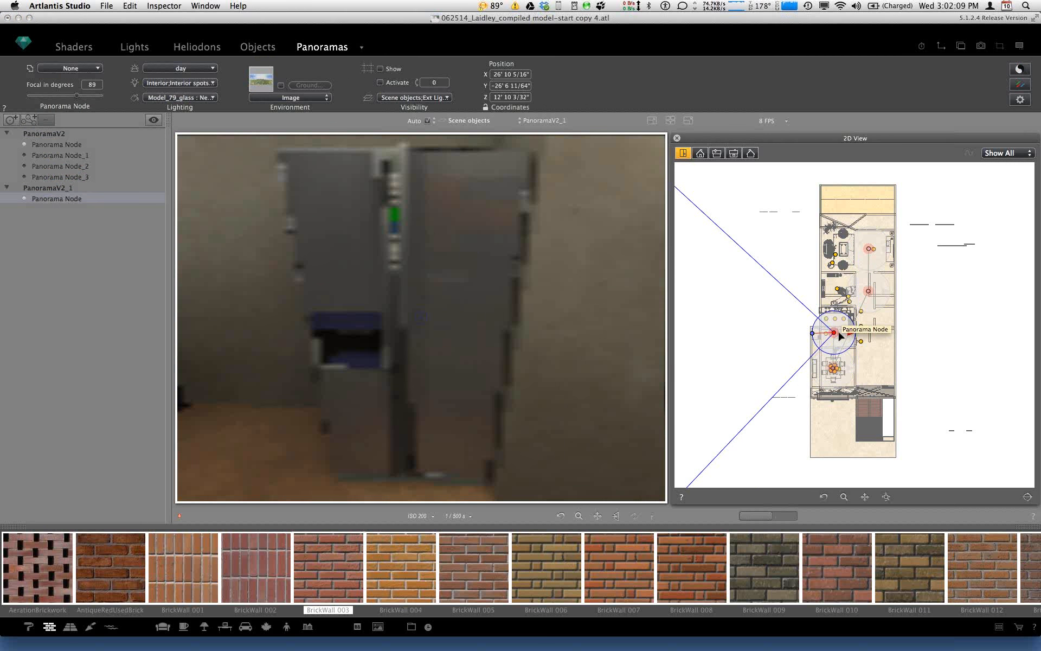
left_click_drag(839, 336, 876, 364)
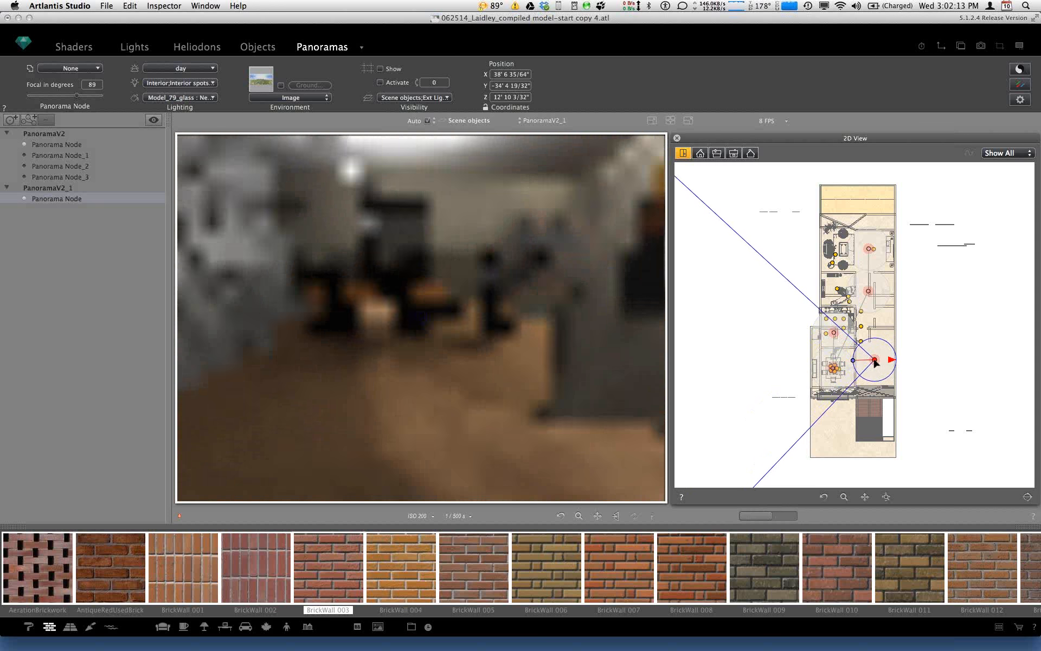
left_click(716, 153)
left_click_drag(886, 312, 884, 305)
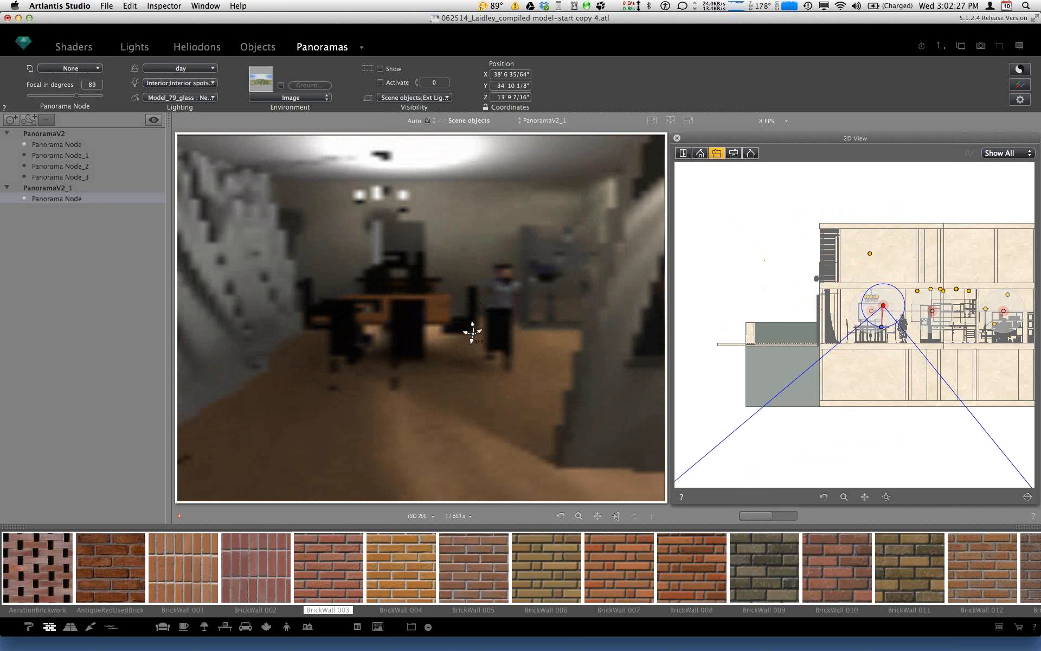
left_click_drag(465, 285, 324, 288)
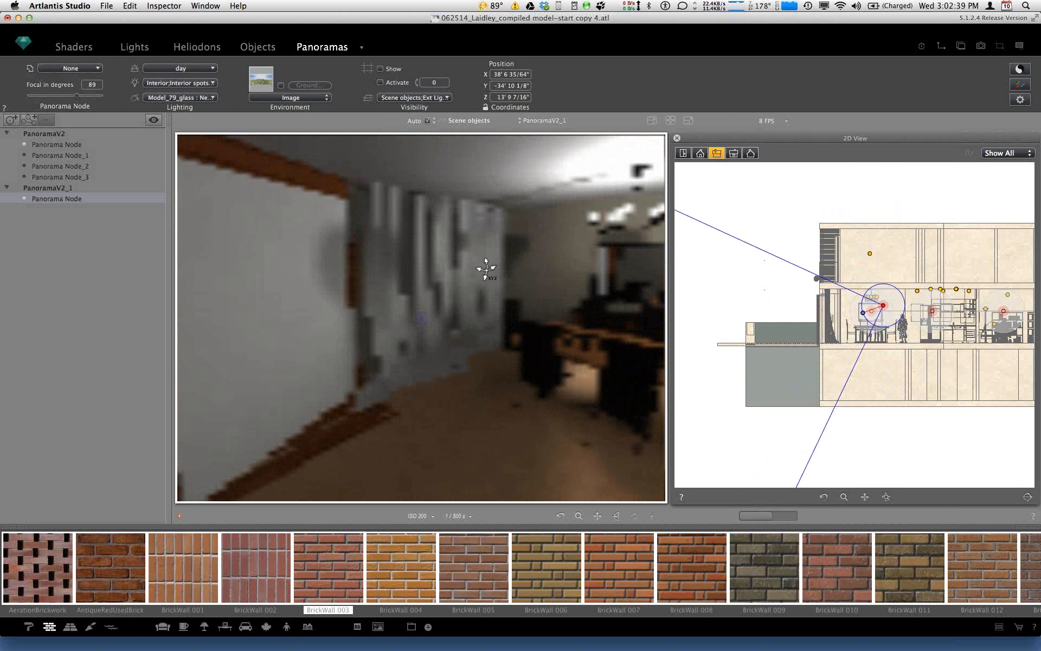
left_click_drag(485, 311, 849, 304)
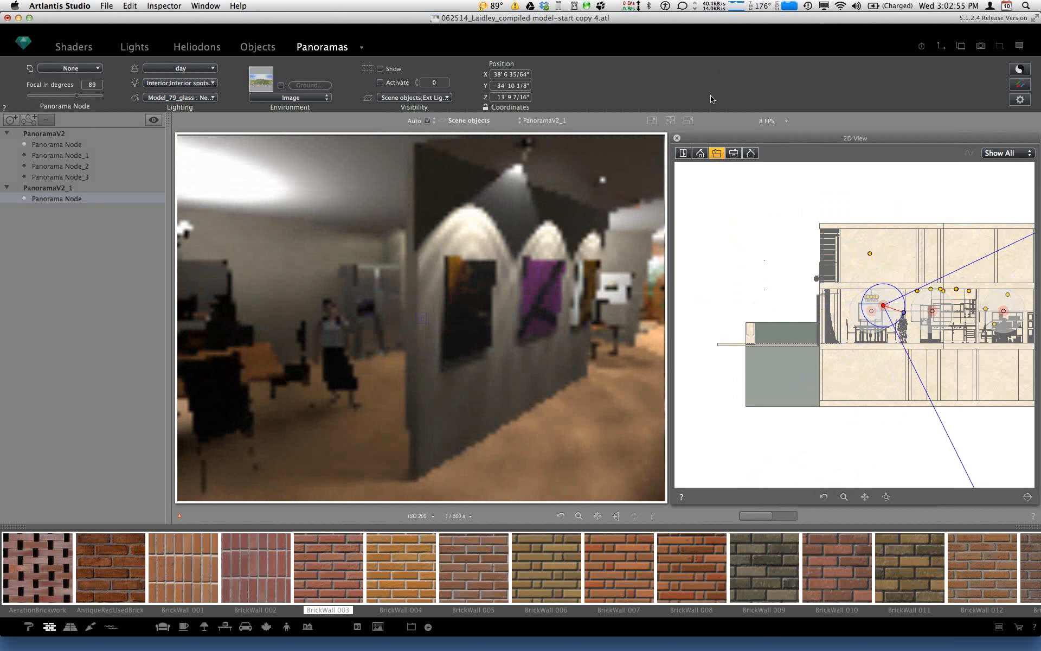
left_click(684, 153)
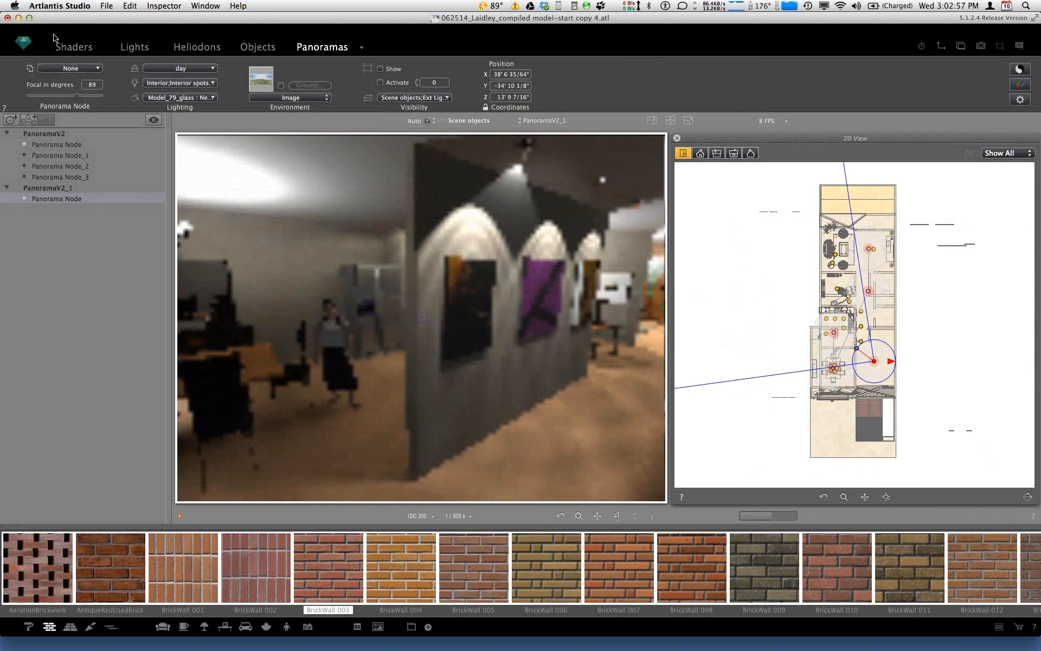
Step: Add a second panorama node in the living room and link it to the first node
left_click(13, 121)
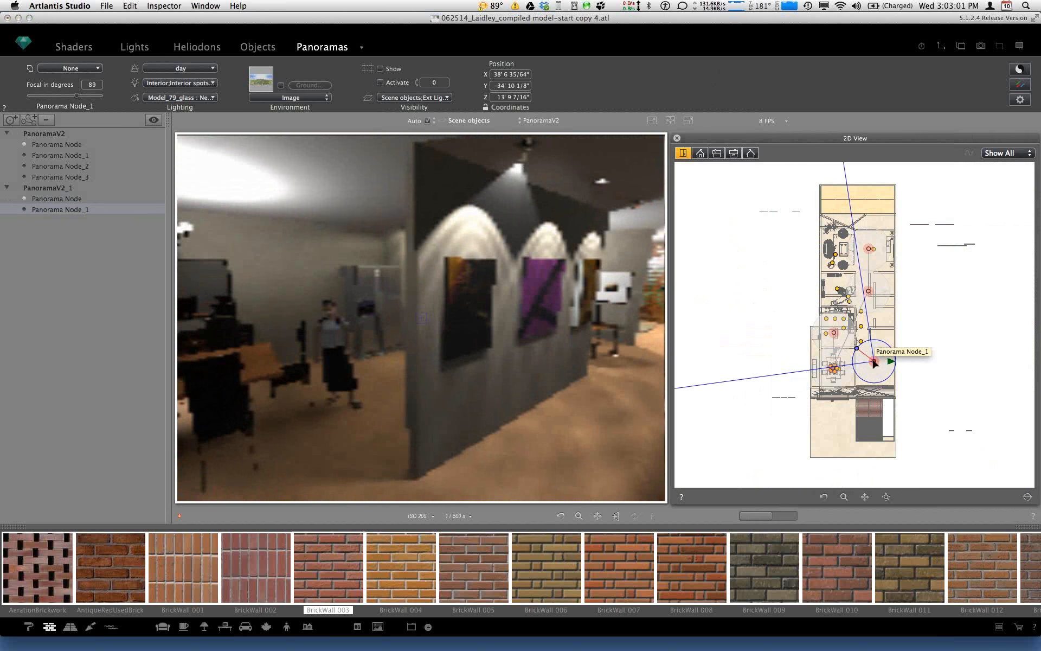
left_click_drag(874, 361, 860, 248)
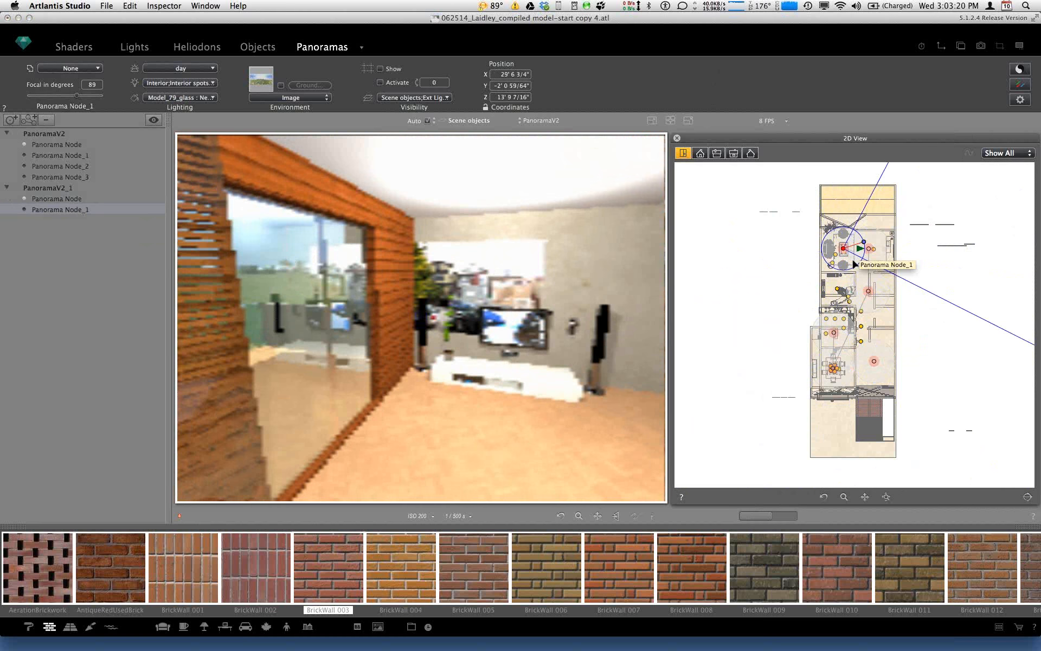
left_click_drag(855, 264, 875, 351)
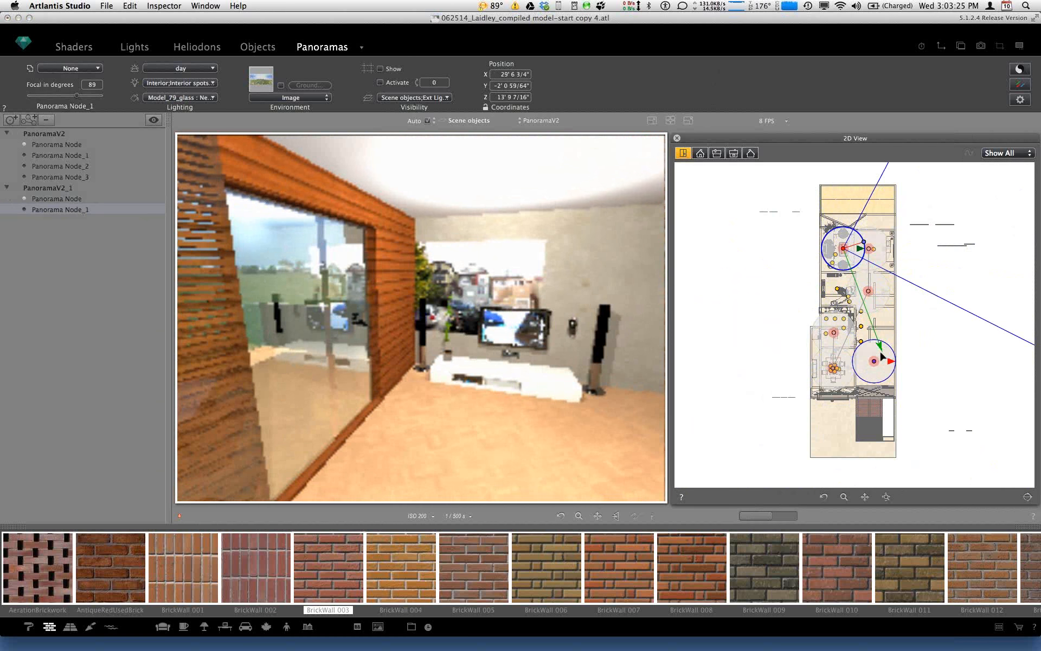
left_click(881, 353)
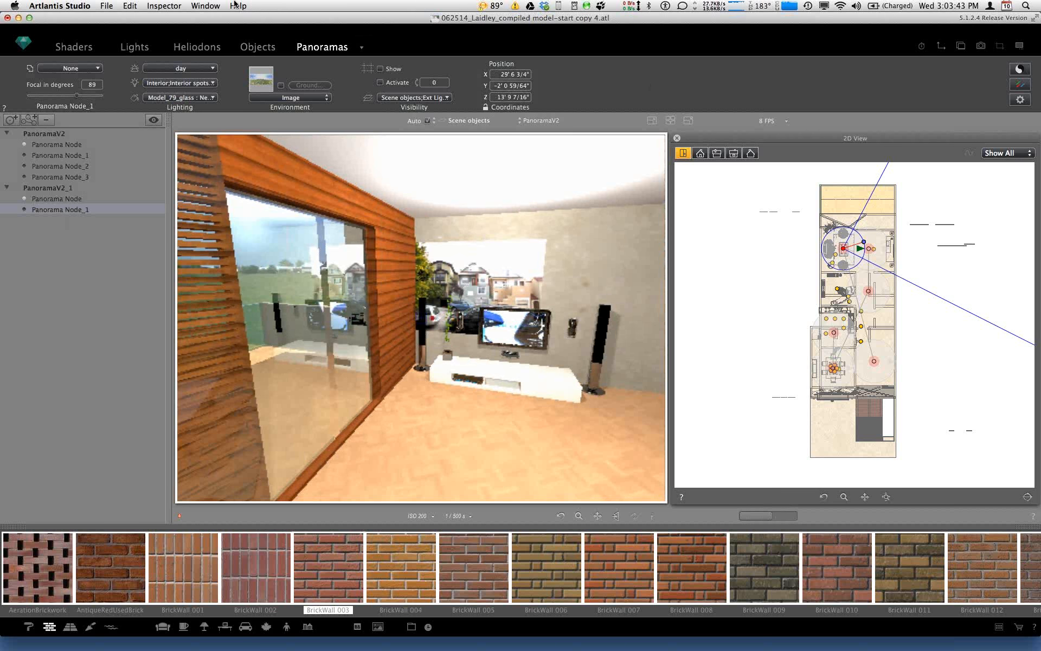
Step: Bring up Final Rendering with HTML output at 1024 x 1024
left_click(205, 6)
left_click(276, 5)
key("super+2")
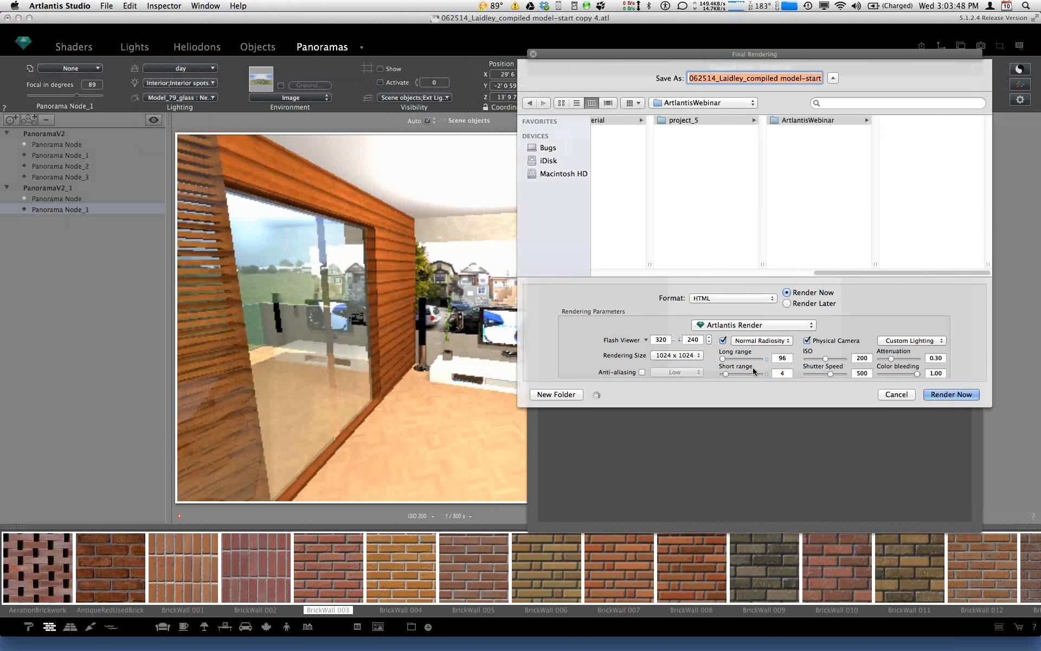
Step: Cancel the Final Rendering dialog without rendering
left_click(899, 395)
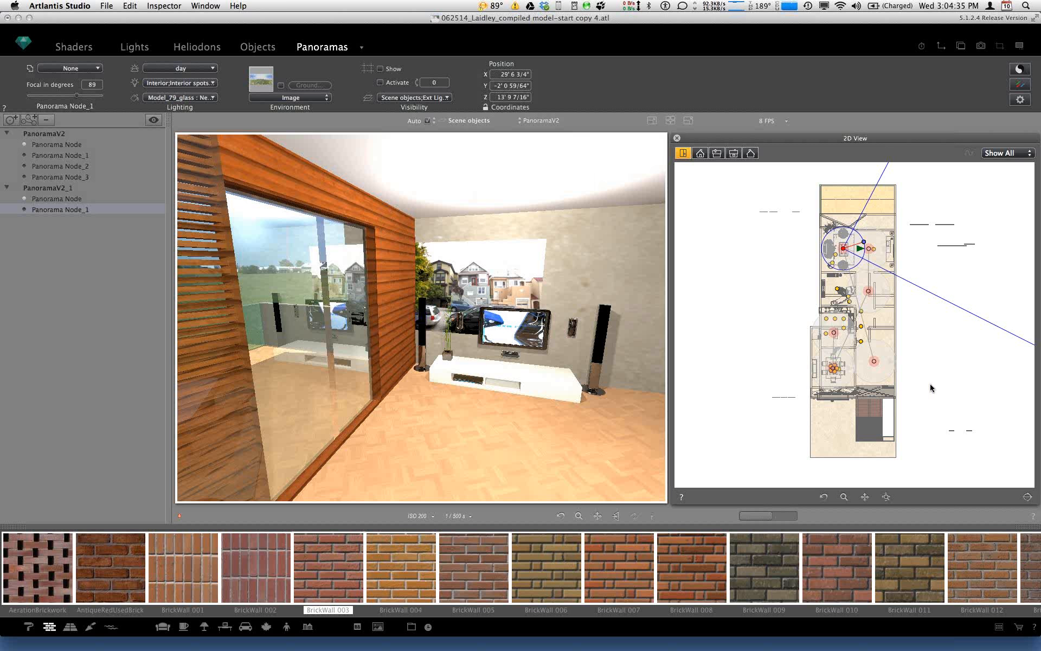
Step: Lower the sound volume and bring Artlantis Studio back to the front
left_click(1020, 46)
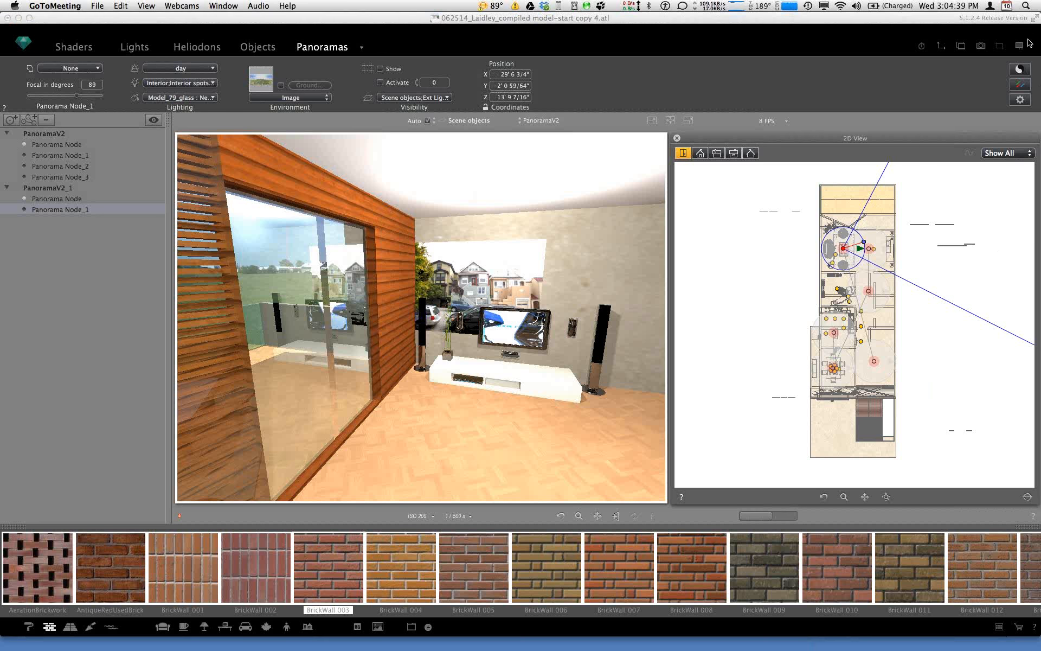
key("XF86AudioLowerVolume")
key("XF86AudioLowerVolume")
key("XF86AudioLowerVolume")
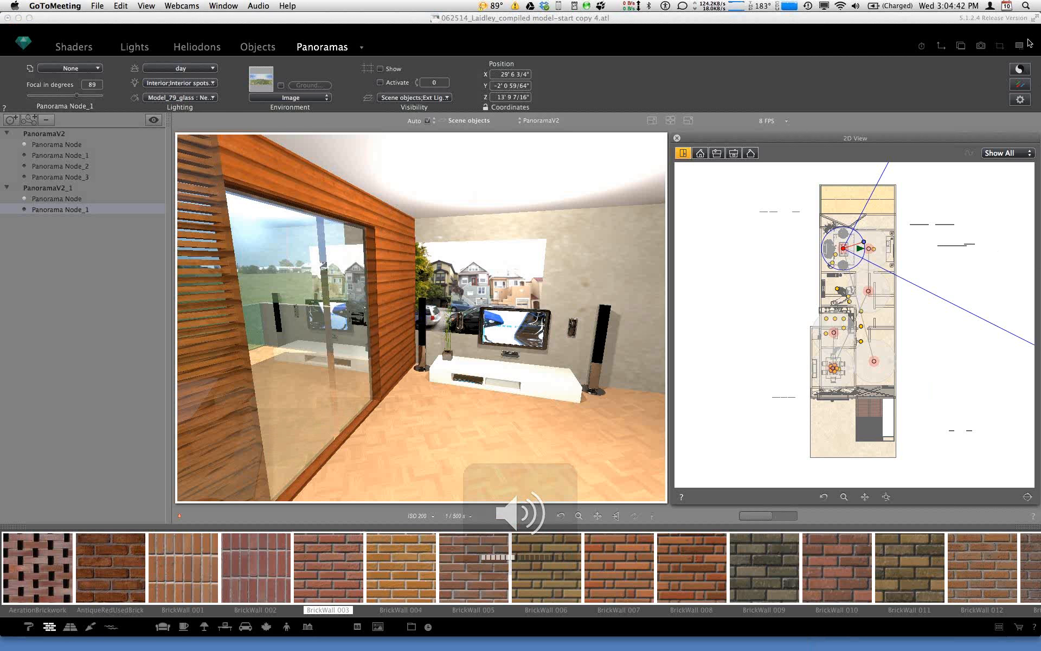
left_click(70, 49)
Step: Remove the backdrop JPG from the Sandstone (1) material, then advance to the webinar slide
left_click(70, 49)
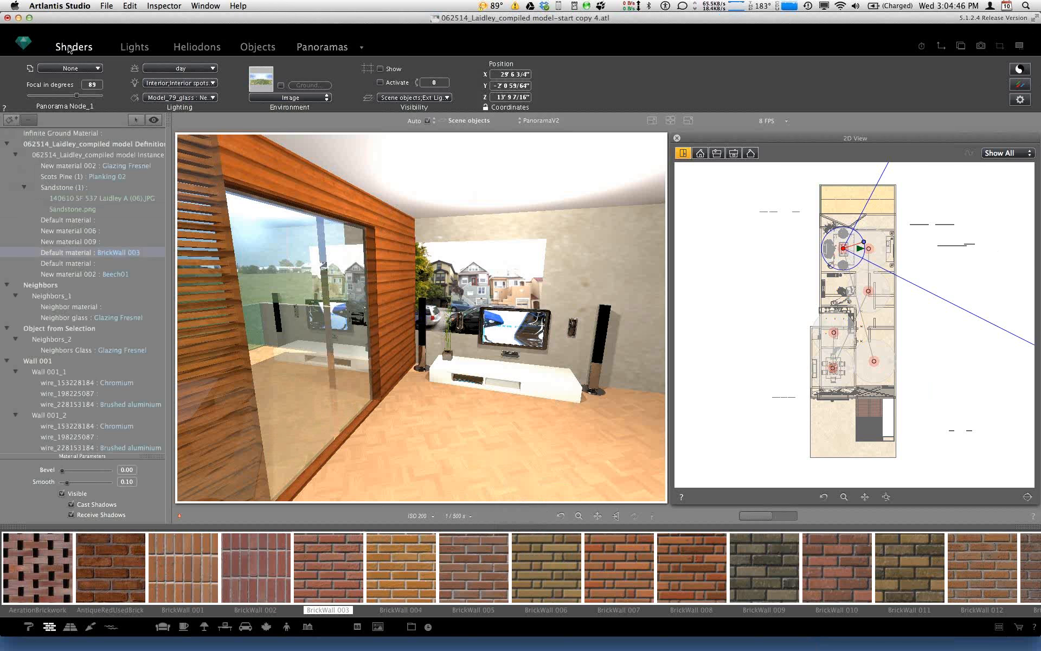
left_click(475, 282)
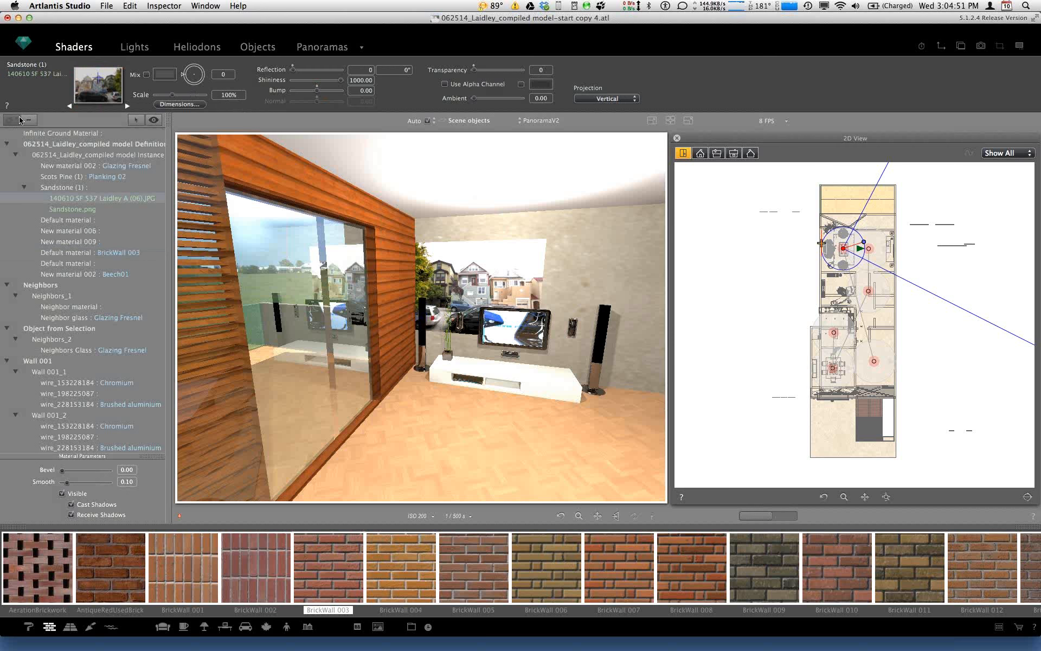
left_click(29, 119)
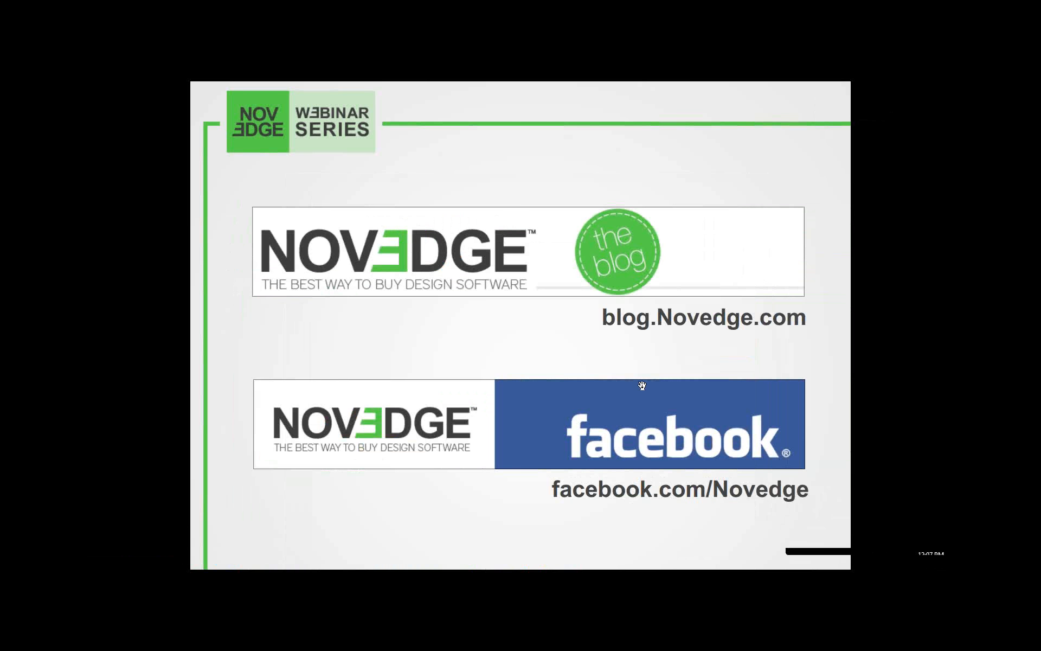
left_click(643, 385)
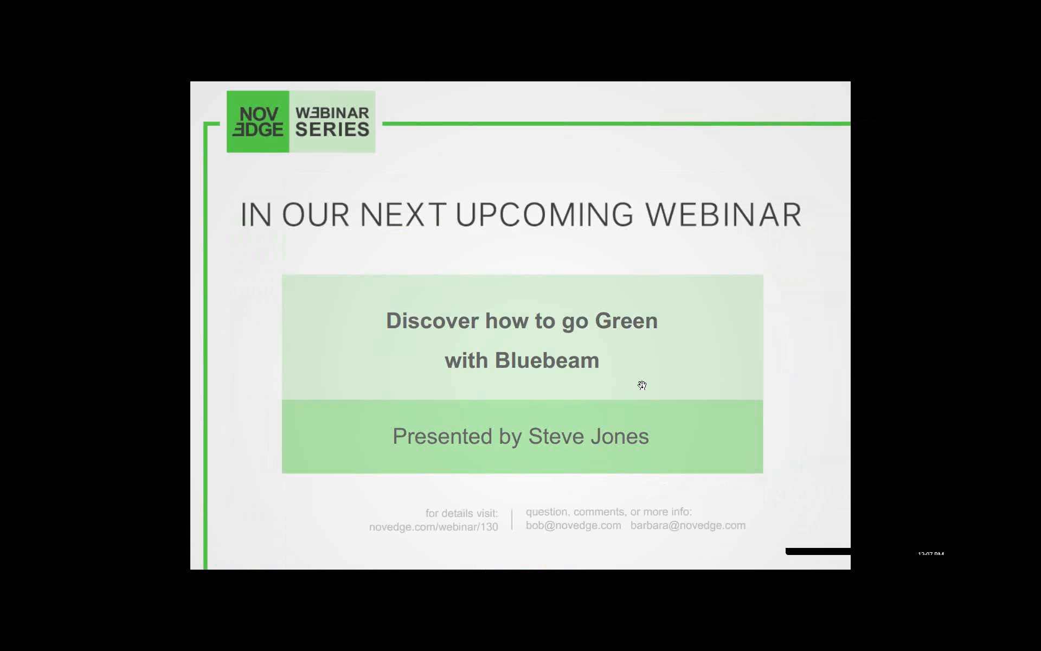